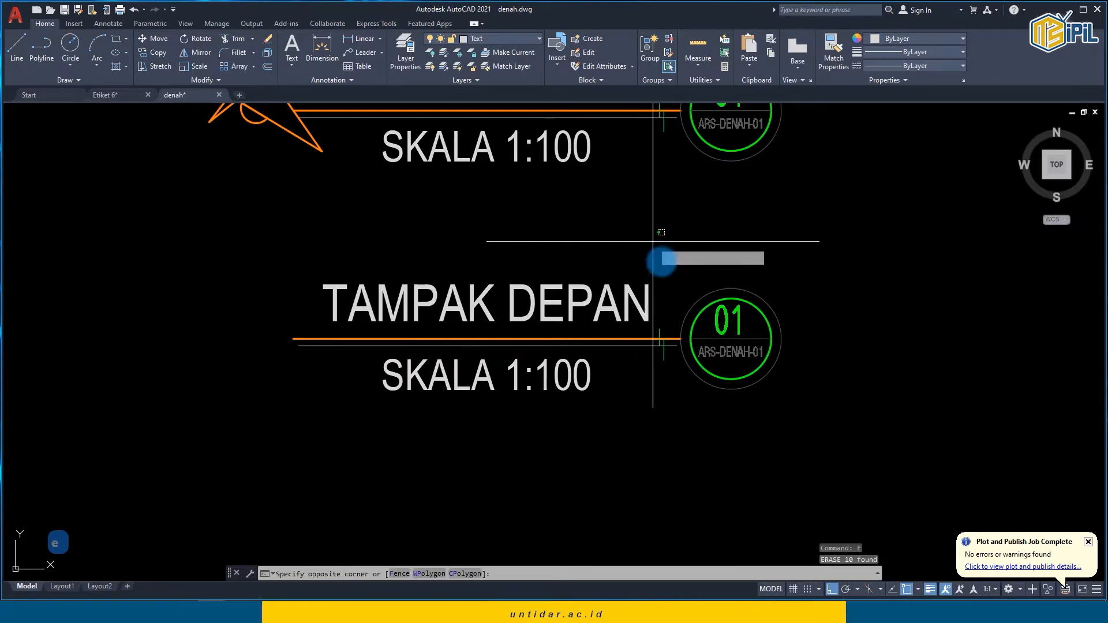
Step: Erase the green circular 01 marker beside the TAMPAK DEPAN title and save the drawing
{"action": "left_click", "coordinate": [653, 243]}
{"action": "left_click", "coordinate": [871, 451]}
{"action": "key", "text": "space"}
{"action": "scroll", "coordinate": [515, 395], "scroll_direction": "down", "scroll_amount": 1}
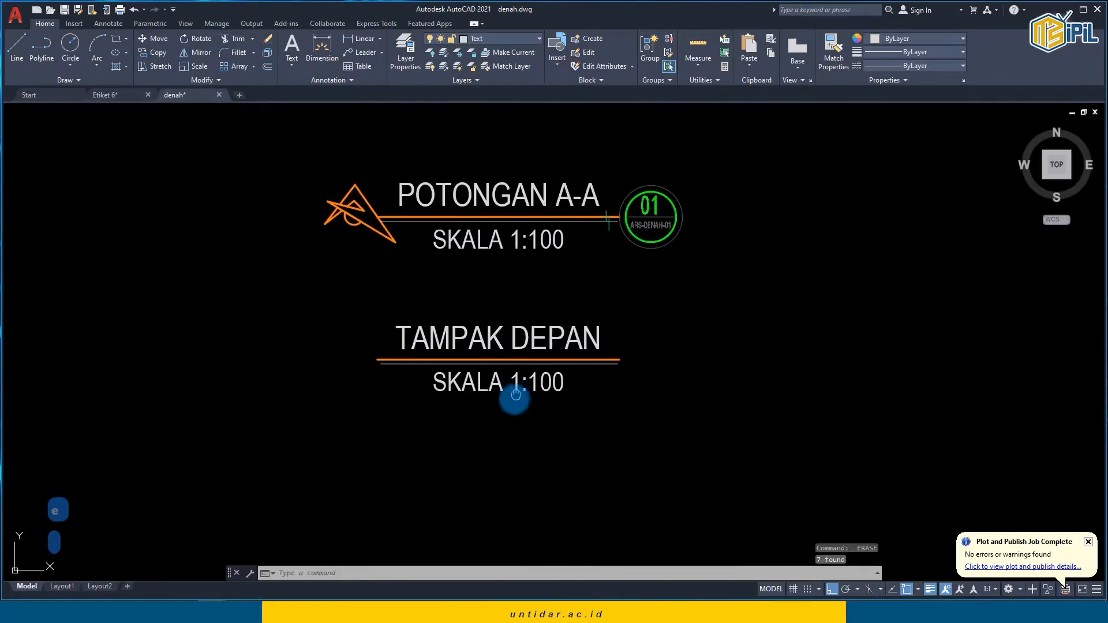
{"action": "middle_click_drag", "start_coordinate": [514, 396], "coordinate": [487, 452]}
{"action": "scroll", "coordinate": [587, 412], "scroll_direction": "down", "scroll_amount": 1}
{"action": "middle_click_drag", "start_coordinate": [588, 412], "coordinate": [496, 407]}
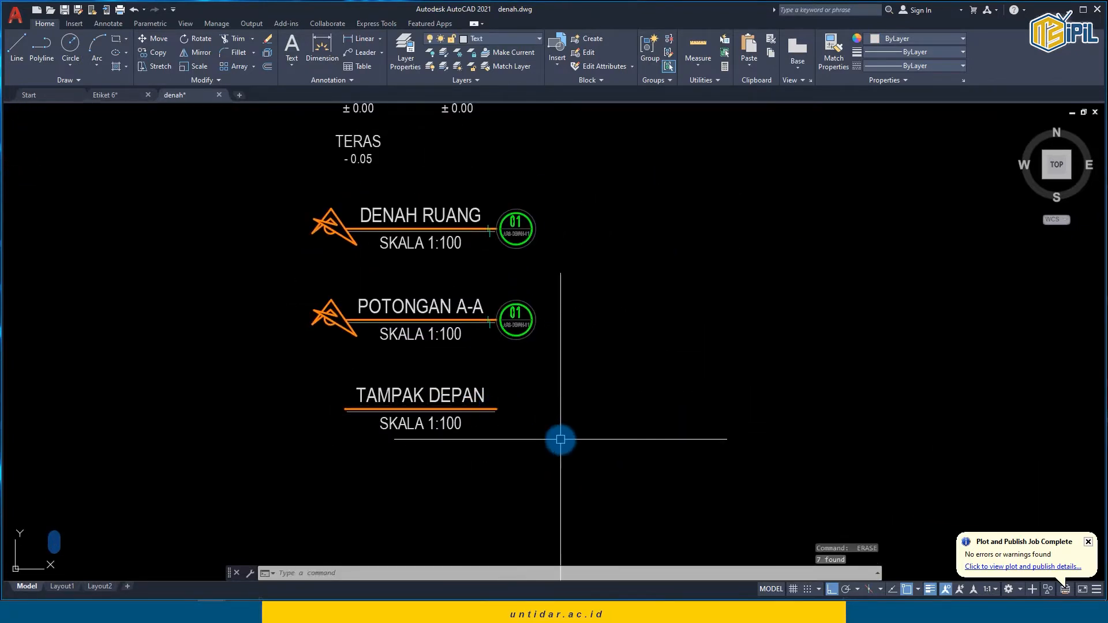
{"action": "key", "text": "ctrl+s"}
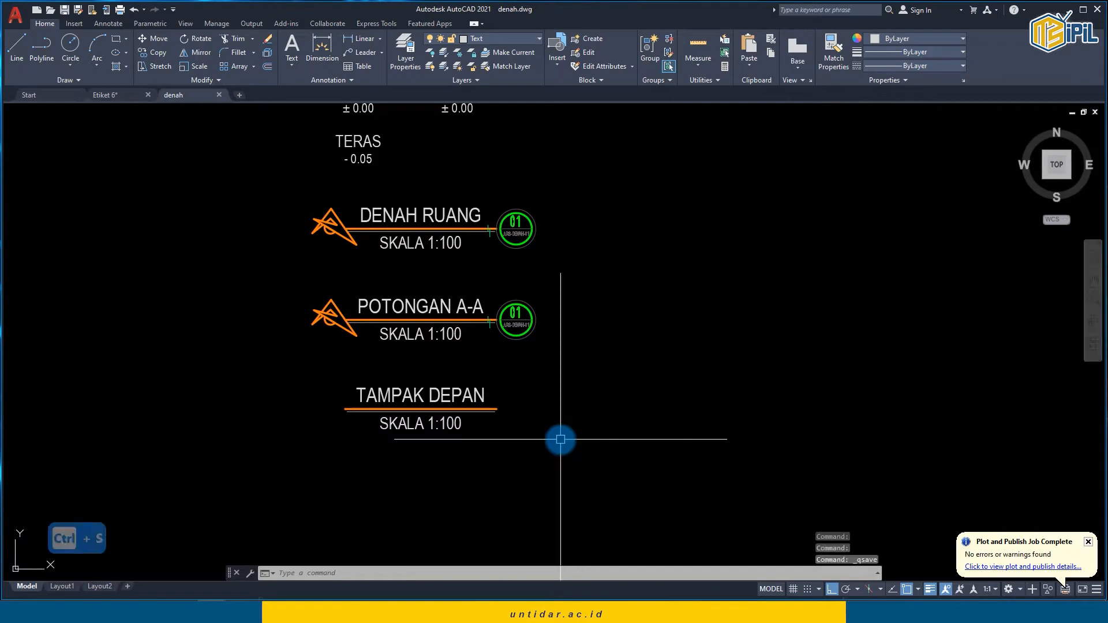
Step: Make As the current layer, with the empty area right of the drawing titles in view
{"action": "scroll", "coordinate": [560, 439], "scroll_direction": "down", "scroll_amount": 5}
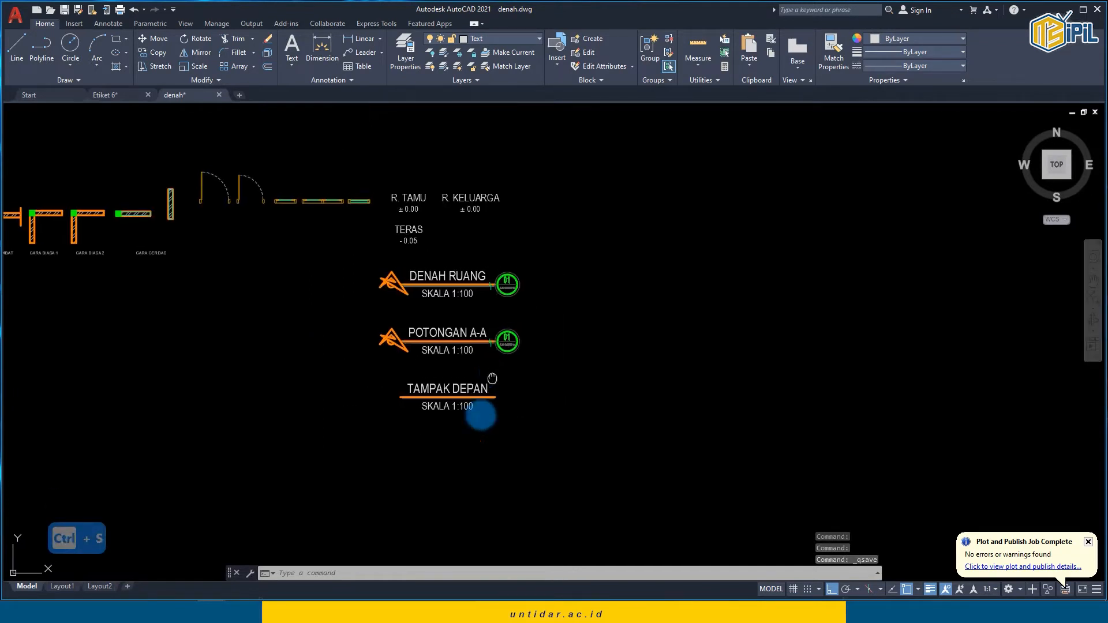
{"action": "mouse_move", "coordinate": [359, 389]}
{"action": "middle_mouse_down"}
{"action": "mouse_move", "coordinate": [375, 383]}
{"action": "mouse_move", "coordinate": [421, 414]}
{"action": "mouse_move", "coordinate": [458, 400]}
{"action": "middle_mouse_up"}
{"action": "scroll", "coordinate": [374, 412], "scroll_direction": "up", "scroll_amount": 2}
{"action": "scroll", "coordinate": [375, 421], "scroll_direction": "down", "scroll_amount": 1}
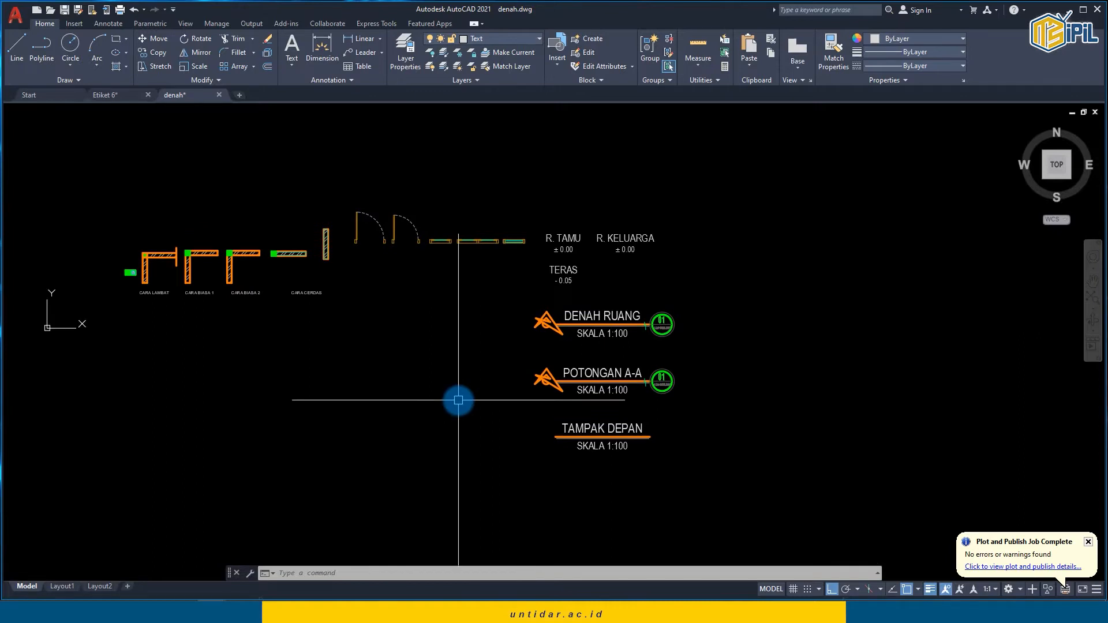
{"action": "middle_click_drag", "start_coordinate": [458, 400], "coordinate": [348, 340]}
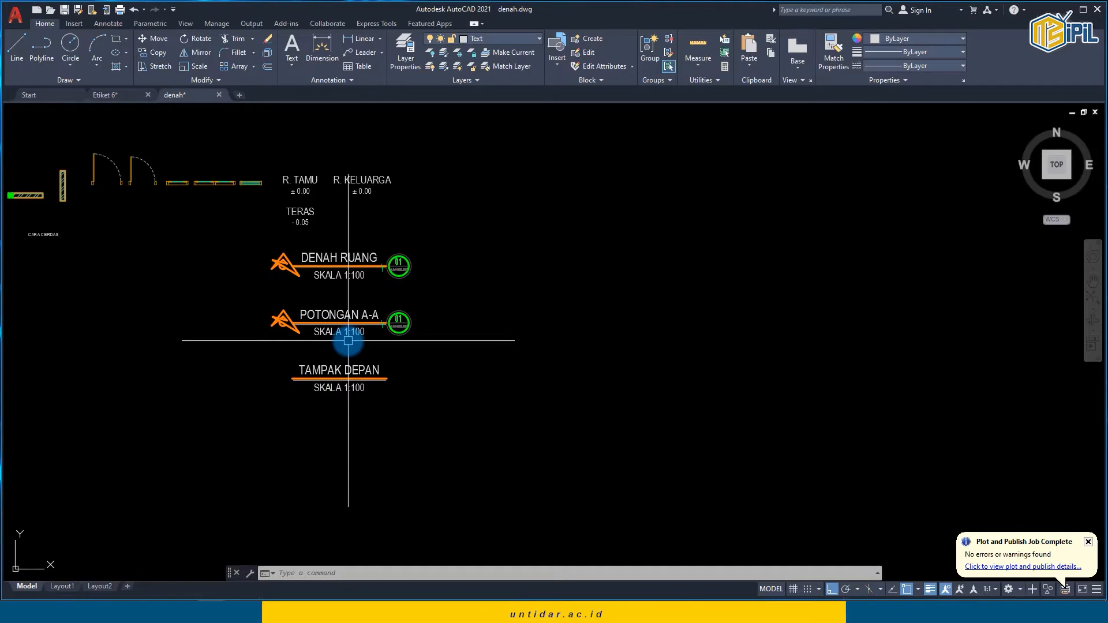
{"action": "middle_click_drag", "start_coordinate": [494, 253], "coordinate": [426, 262]}
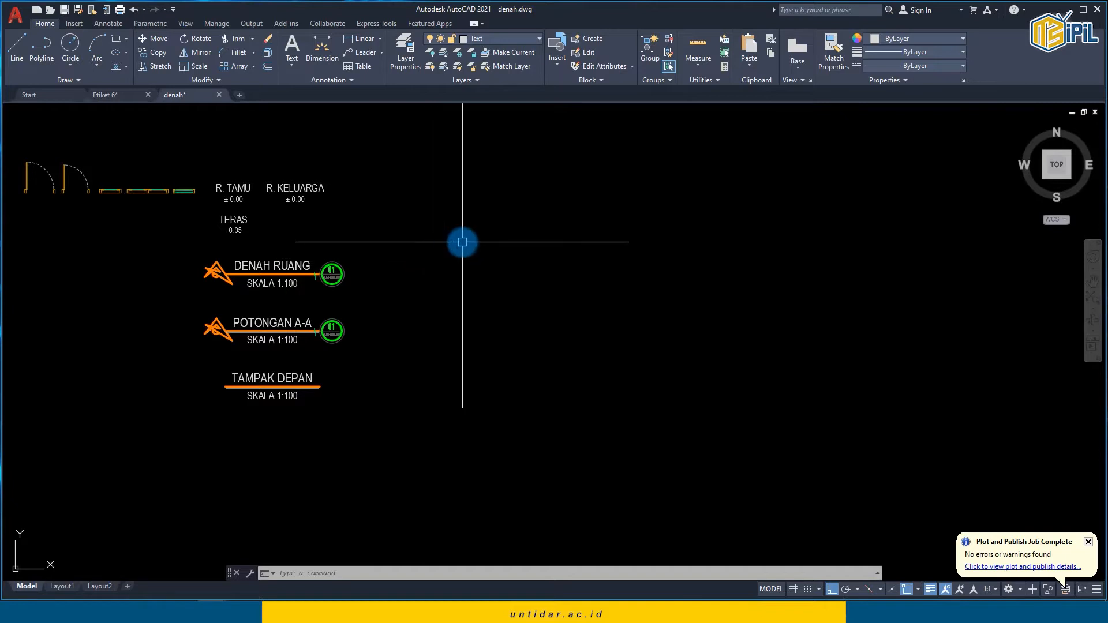
{"action": "left_click", "coordinate": [478, 46]}
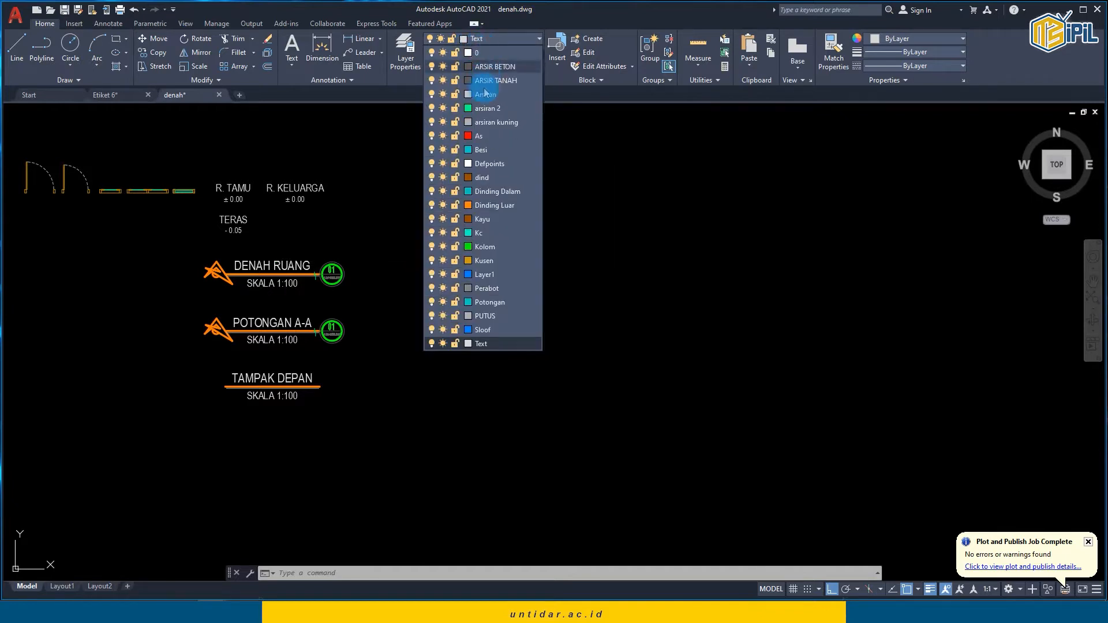
{"action": "left_click", "coordinate": [497, 138]}
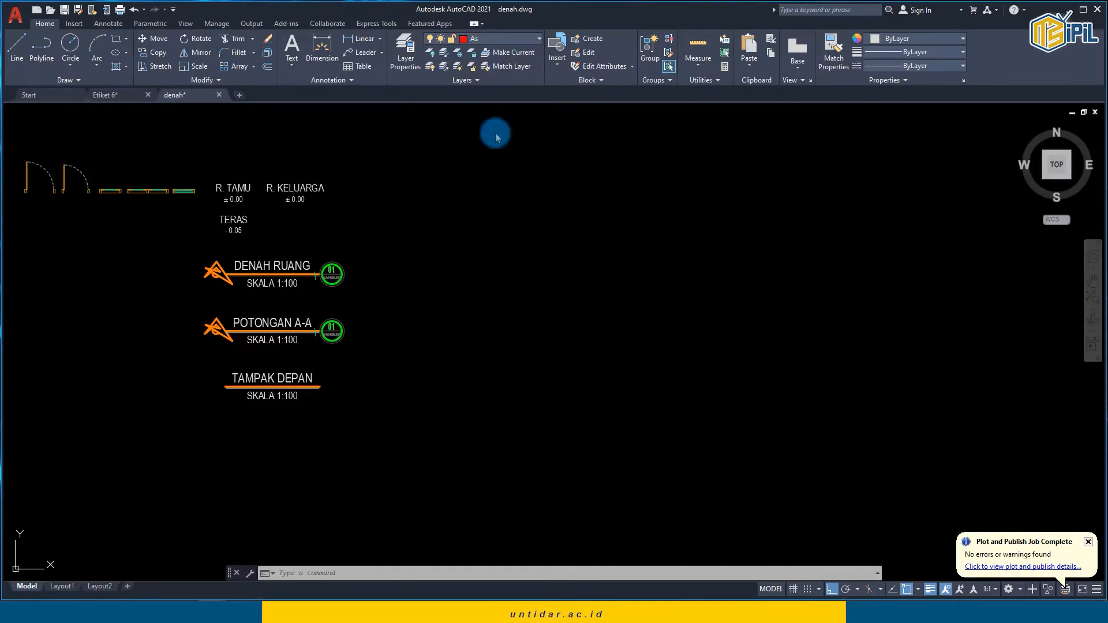
Step: Draw a vertical line 11000 long, running downward in the empty area right of the drawing titles
{"action": "type", "text": "L"}
{"action": "key", "text": "Return"}
{"action": "left_click", "coordinate": [490, 165]}
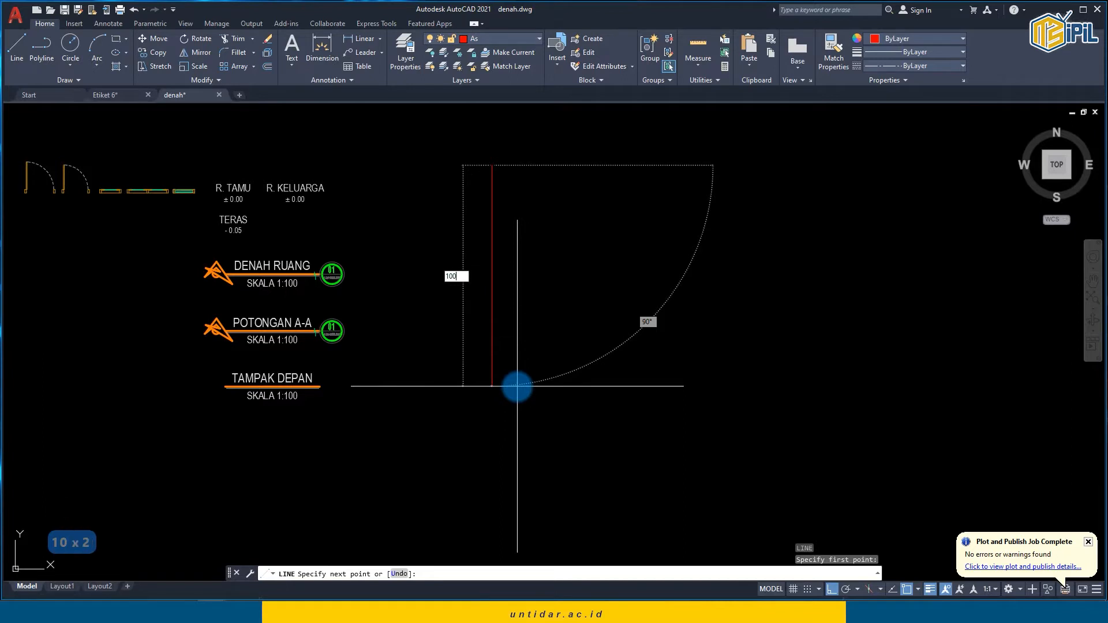
{"action": "key", "text": "BackSpace"}
{"action": "key", "text": "BackSpace"}
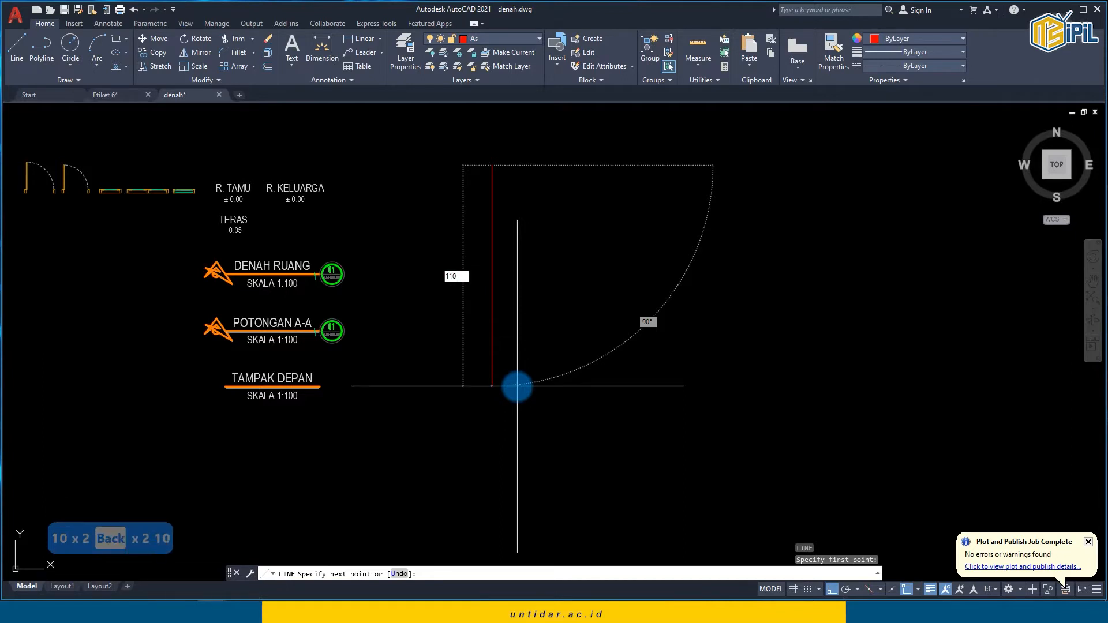
{"action": "key", "text": "Return"}
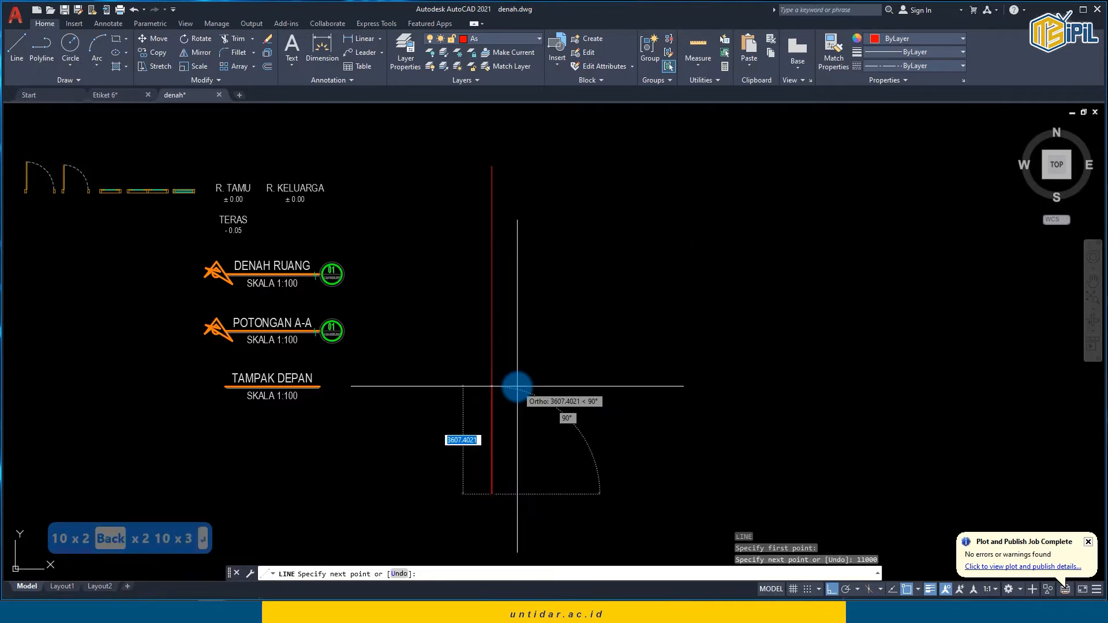
{"action": "key", "text": "Escape"}
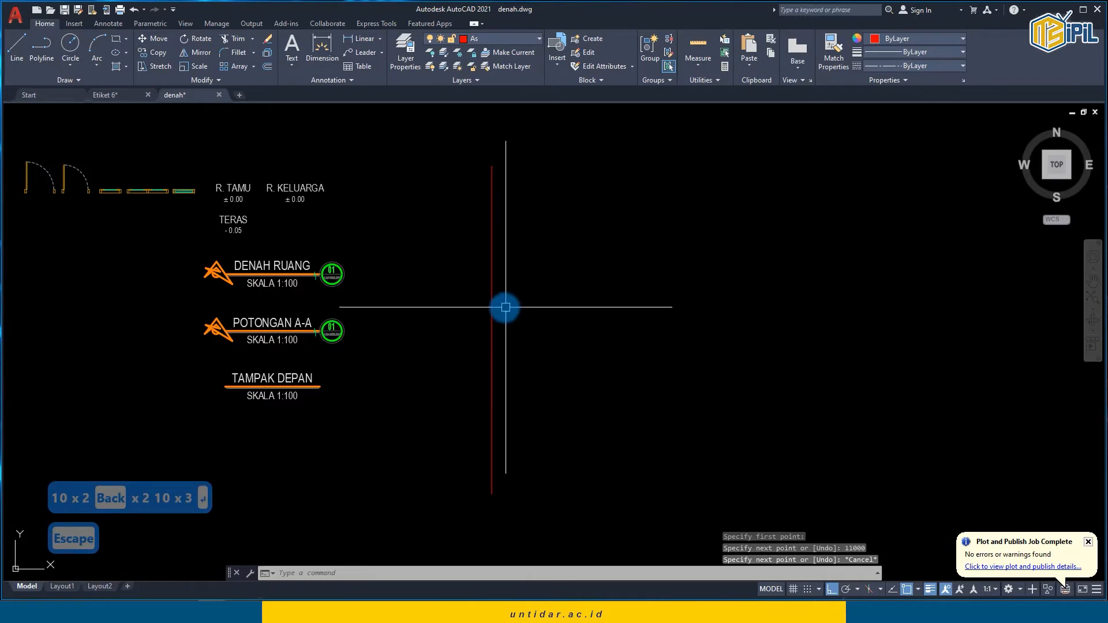
Step: Set the linetype scale of the vertical axis line to 20
{"action": "scroll", "coordinate": [464, 160], "scroll_direction": "up", "scroll_amount": 2}
{"action": "scroll", "coordinate": [464, 160], "scroll_direction": "up", "scroll_amount": 3}
{"action": "scroll", "coordinate": [691, 227], "scroll_direction": "up", "scroll_amount": 1}
{"action": "left_click", "coordinate": [668, 260]}
{"action": "left_click", "coordinate": [487, 210]}
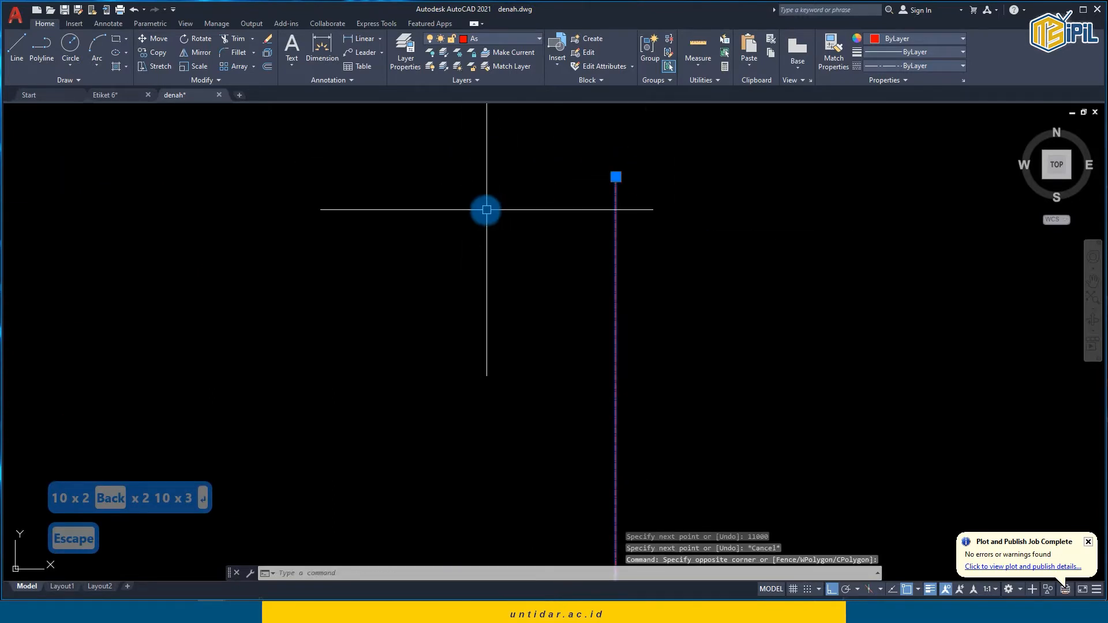
{"action": "key", "text": "ctrl+1"}
{"action": "left_click", "coordinate": [128, 105]}
{"action": "type", "text": "2"}
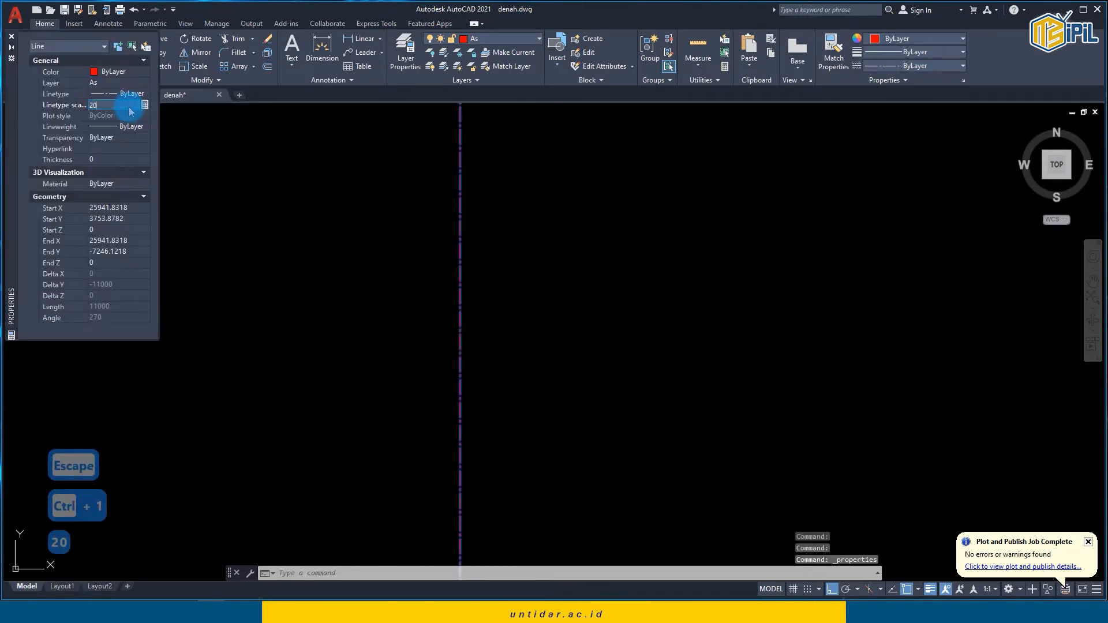
{"action": "key", "text": "Return"}
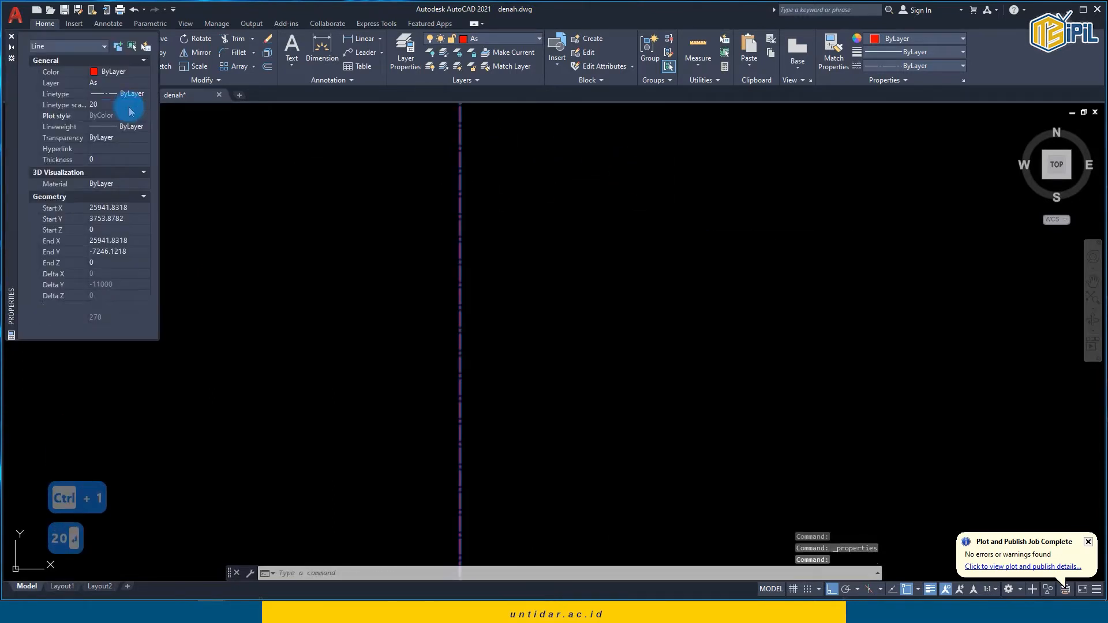
{"action": "scroll", "coordinate": [414, 220], "scroll_direction": "down", "scroll_amount": 3}
{"action": "scroll", "coordinate": [449, 273], "scroll_direction": "down", "scroll_amount": 3}
{"action": "key", "text": "Escape"}
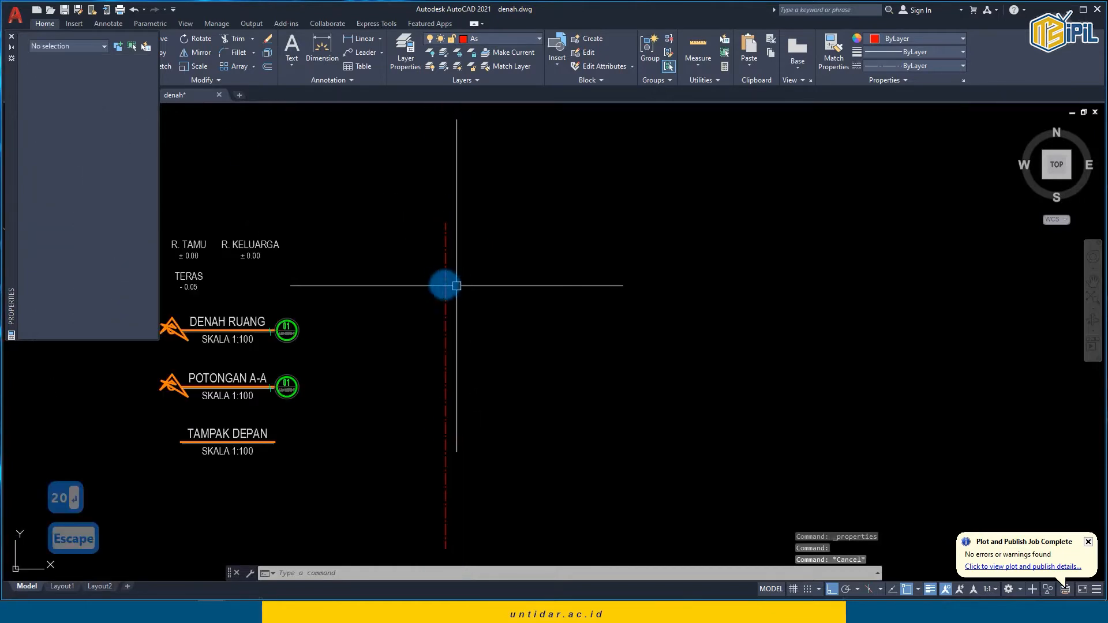
{"action": "key", "text": "ctrl+1"}
Step: Offset the vertical axis line 2000 to its right
{"action": "mouse_move", "coordinate": [482, 240]}
{"action": "middle_mouse_down"}
{"action": "mouse_move", "coordinate": [451, 258]}
{"action": "mouse_move", "coordinate": [418, 210]}
{"action": "middle_mouse_up"}
{"action": "type", "text": "o"}
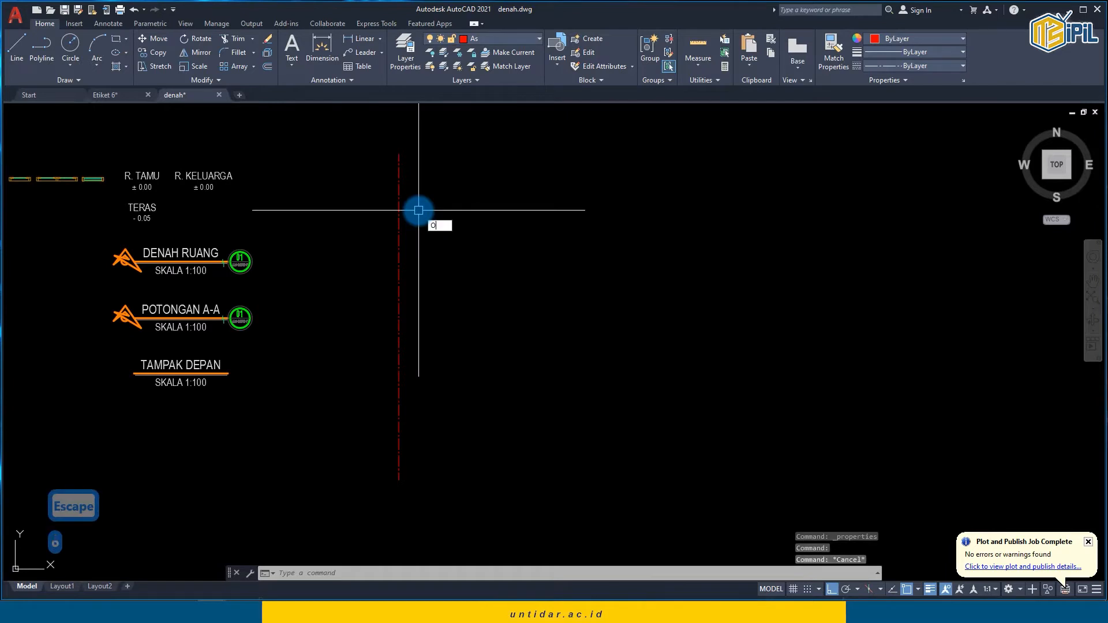
{"action": "key", "text": "Return"}
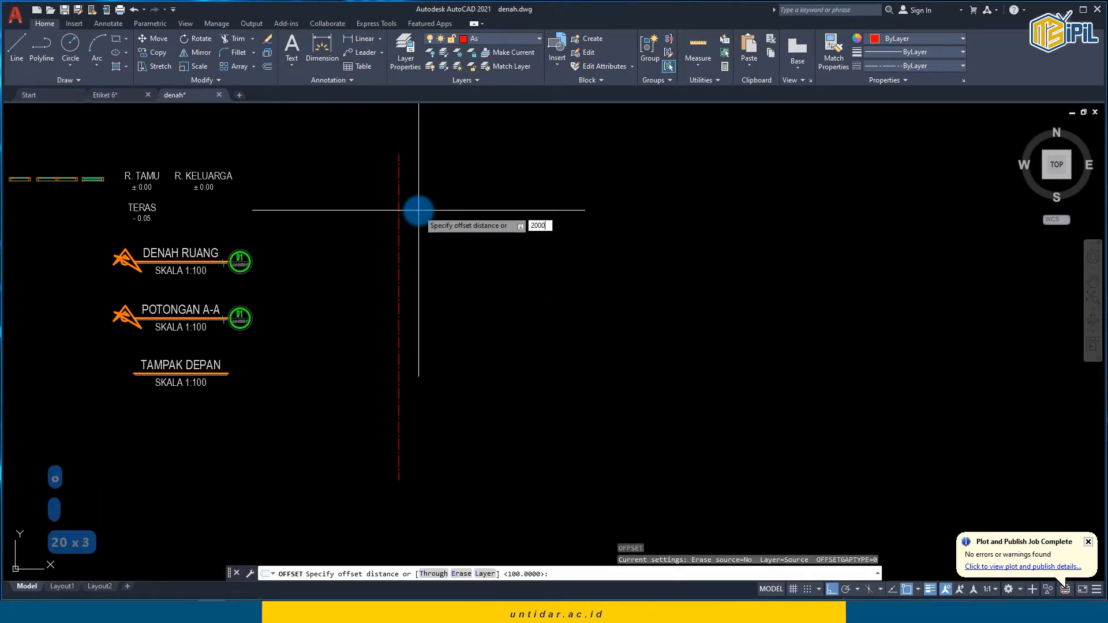
{"action": "key", "text": "Return"}
{"action": "left_click", "coordinate": [398, 218]}
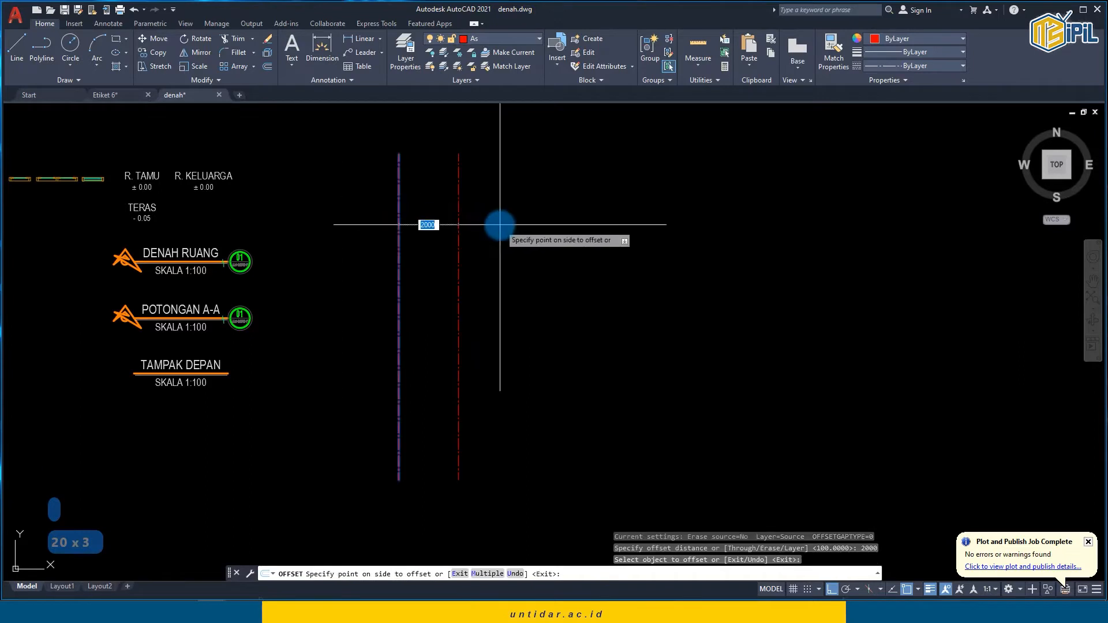
{"action": "left_click", "coordinate": [500, 224]}
{"action": "key", "text": "Escape"}
Step: Offset the second vertical axis line 3000 to its right
{"action": "type", "text": "o"}
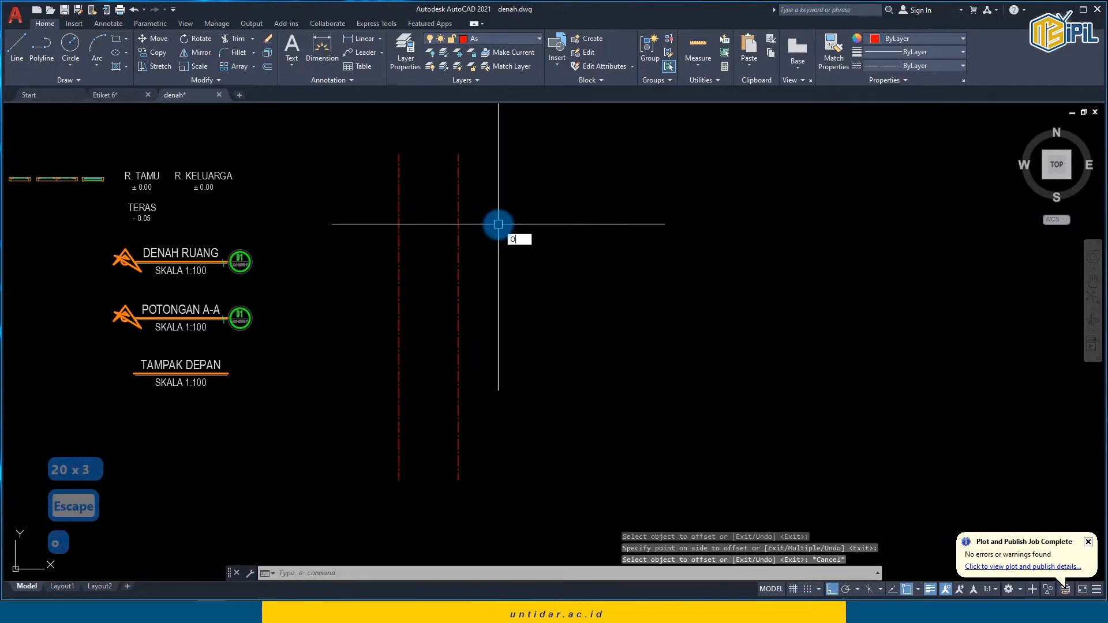
{"action": "key", "text": "Return"}
{"action": "type", "text": "3000"}
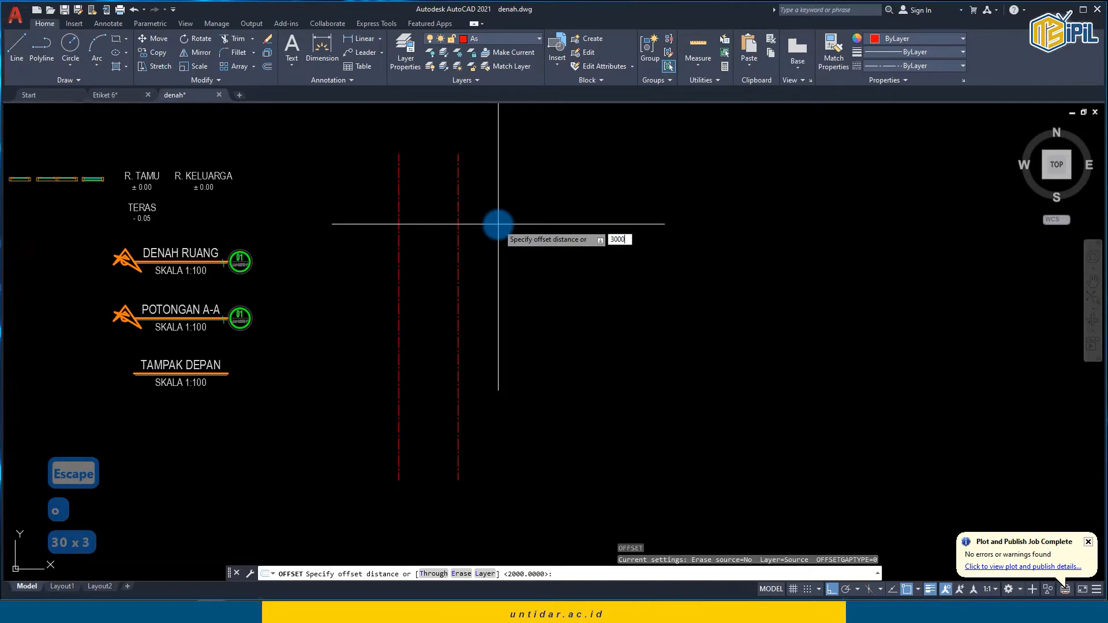
{"action": "key", "text": "Return"}
{"action": "left_click", "coordinate": [459, 220]}
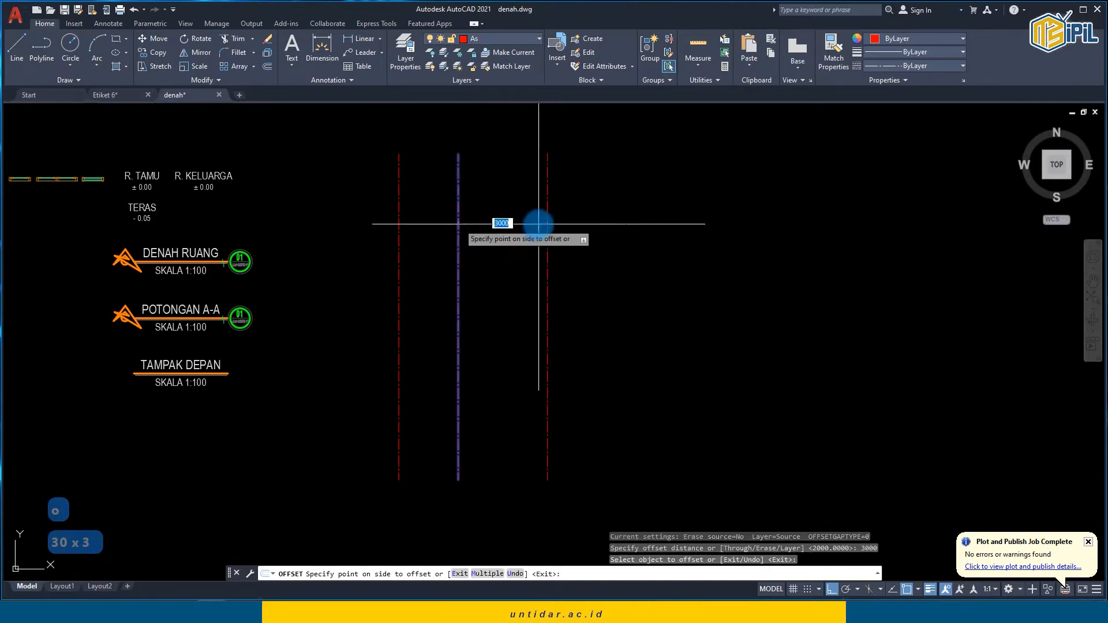
{"action": "left_click", "coordinate": [538, 225]}
{"action": "key", "text": "Escape"}
Step: Offset the third vertical axis line 3000 to the right to add a fourth axis
{"action": "type", "text": "o"}
{"action": "key", "text": "Return"}
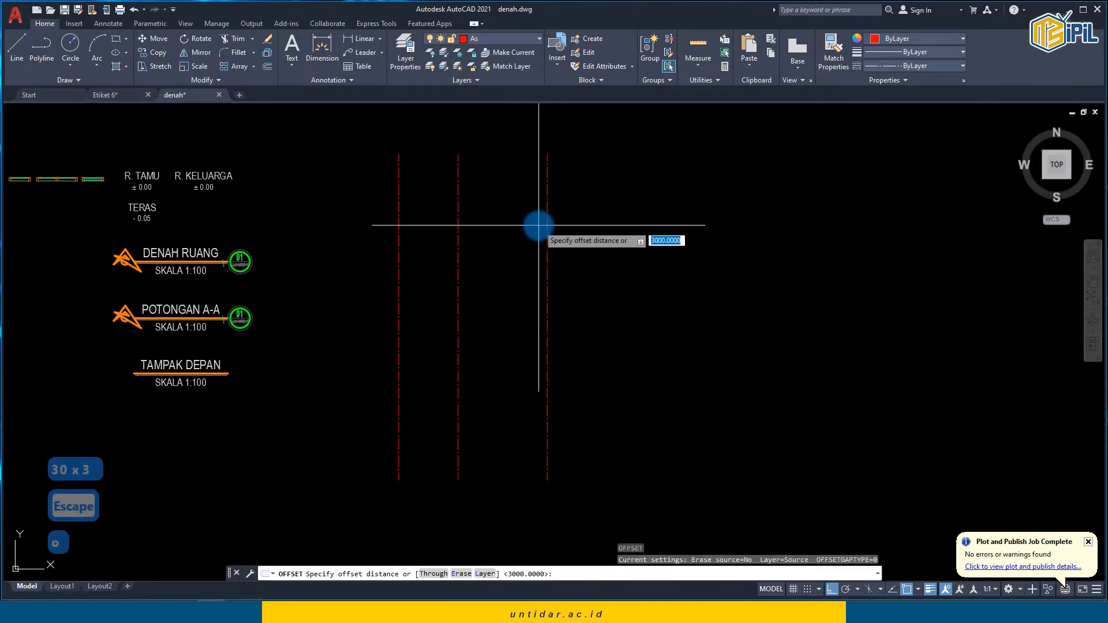
{"action": "type", "text": "3000"}
{"action": "key", "text": "Return"}
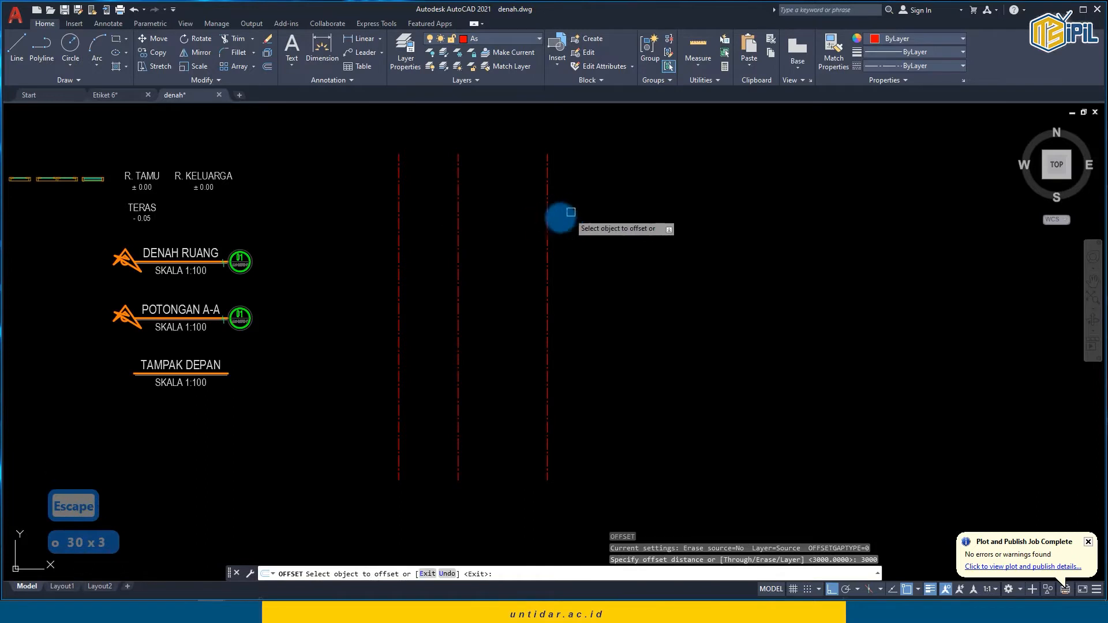
{"action": "left_click", "coordinate": [547, 216]}
{"action": "left_click", "coordinate": [595, 209]}
{"action": "key", "text": "Escape"}
Step: Offset the fourth vertical axis line 2000 to the right to add a fifth axis
{"action": "middle_click_drag", "start_coordinate": [673, 220], "coordinate": [616, 226]}
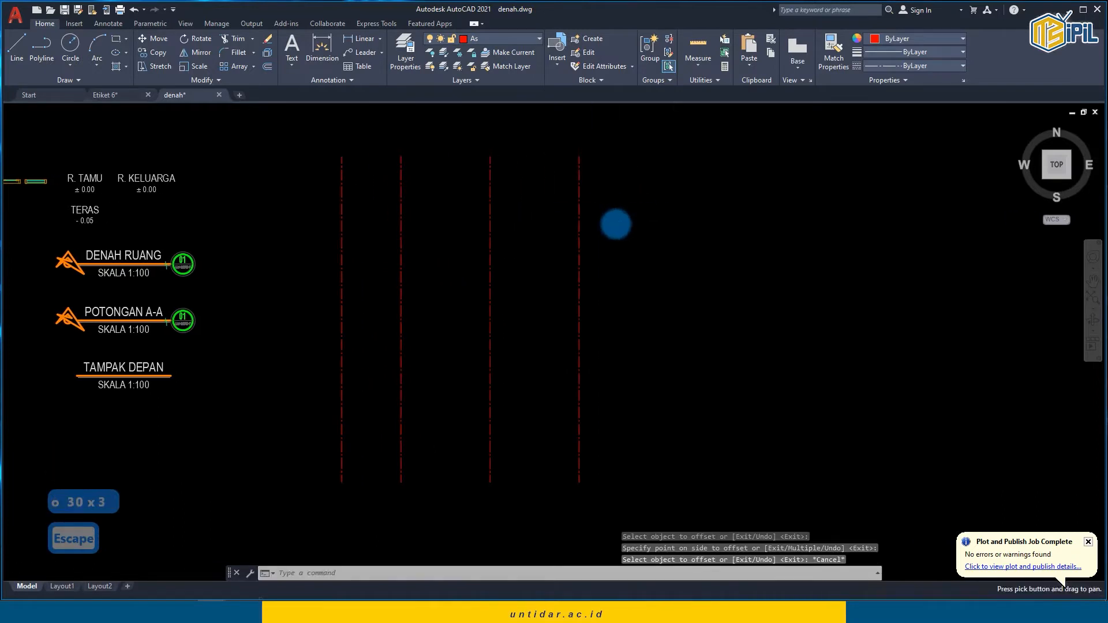
{"action": "key", "text": "Escape"}
{"action": "type", "text": "o"}
{"action": "key", "text": "Return"}
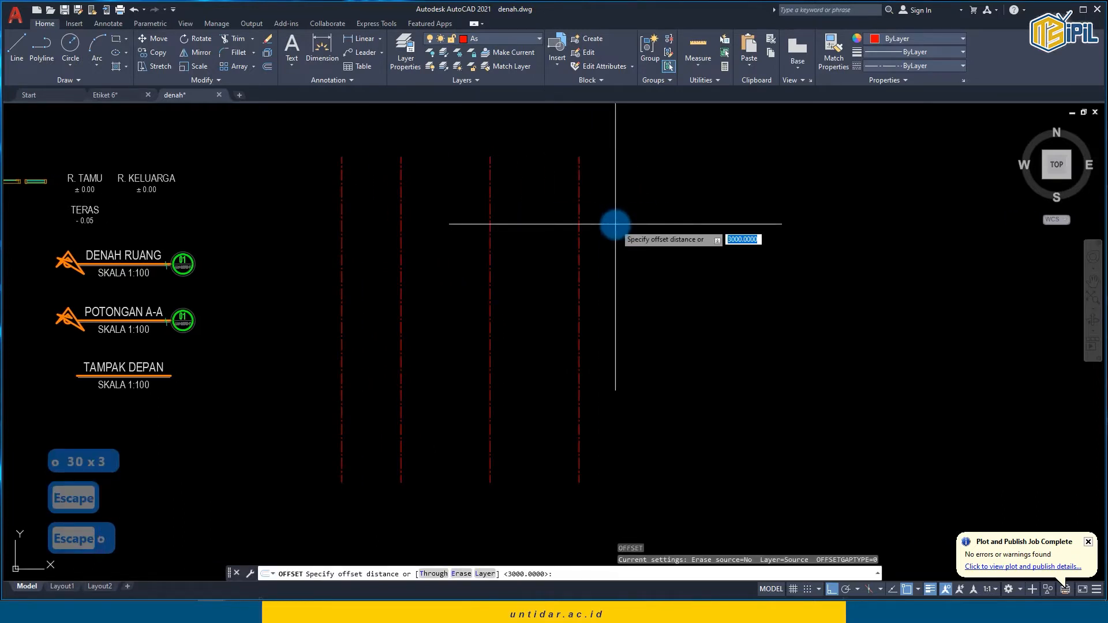
{"action": "type", "text": "20"}
{"action": "key", "text": "Return"}
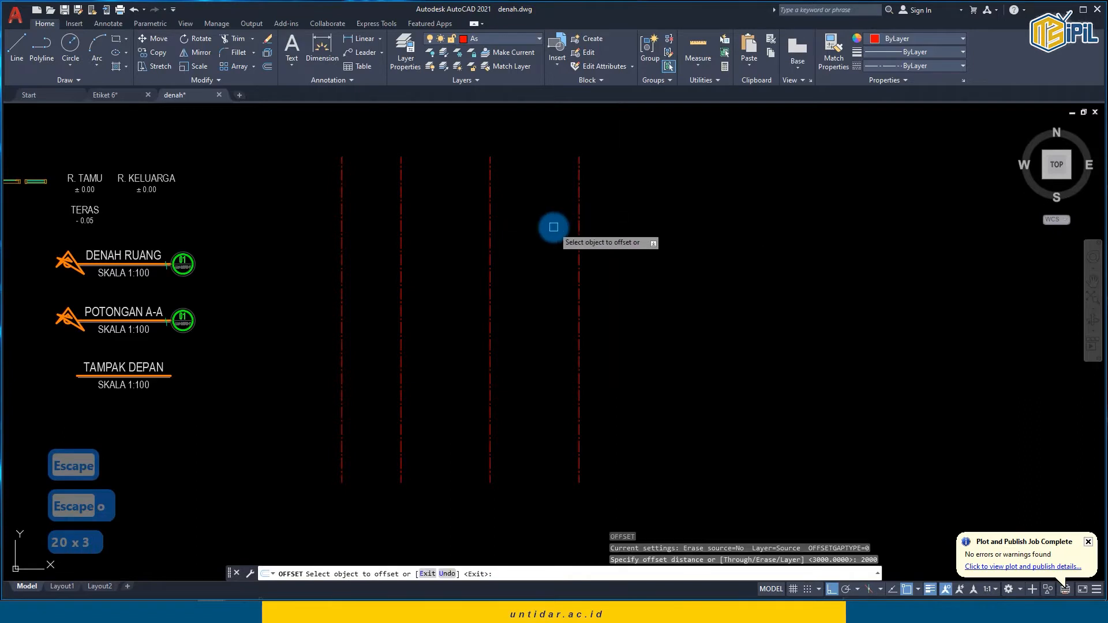
{"action": "left_click", "coordinate": [579, 220]}
{"action": "left_click", "coordinate": [644, 217]}
{"action": "key", "text": "Escape"}
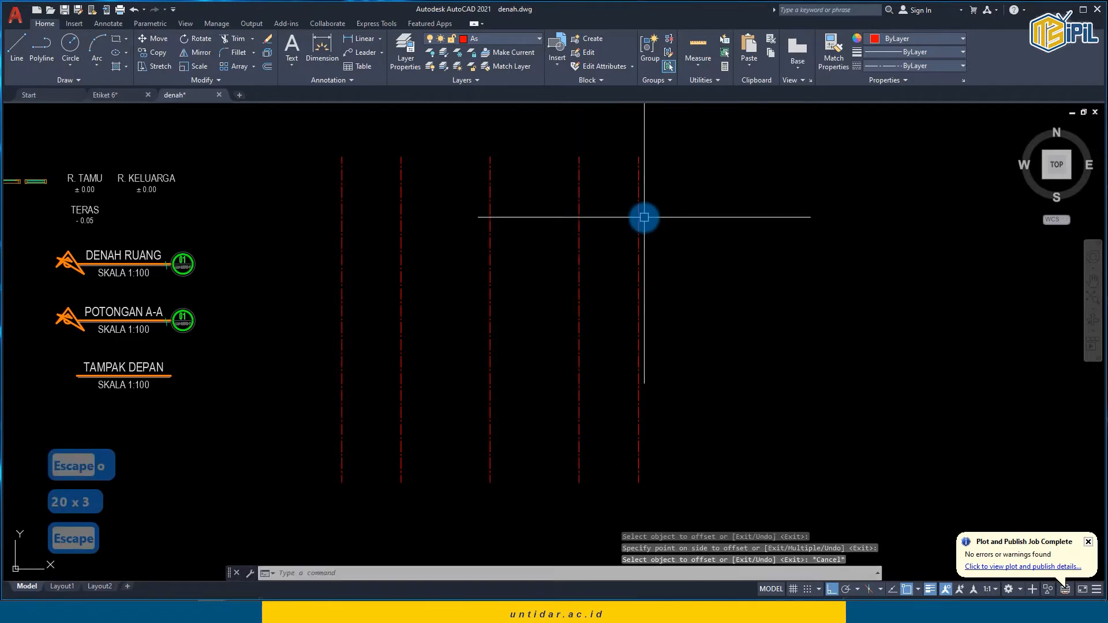
Step: Offset the fifth vertical axis line 2000 to the right to add a sixth axis
{"action": "type", "text": "o"}
{"action": "key", "text": "Return"}
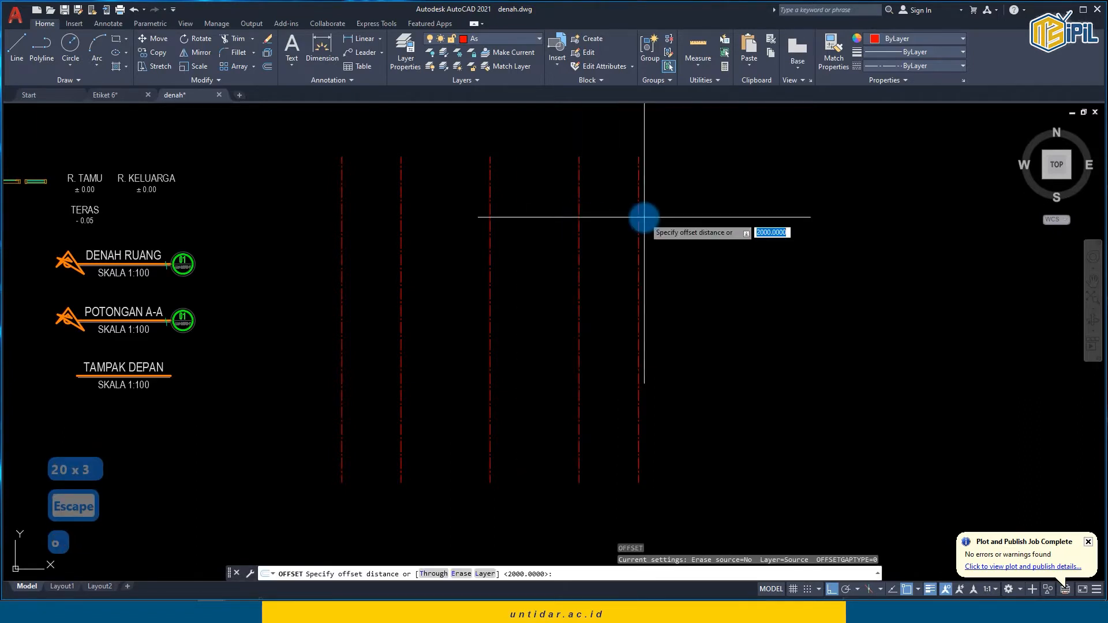
{"action": "type", "text": "2"}
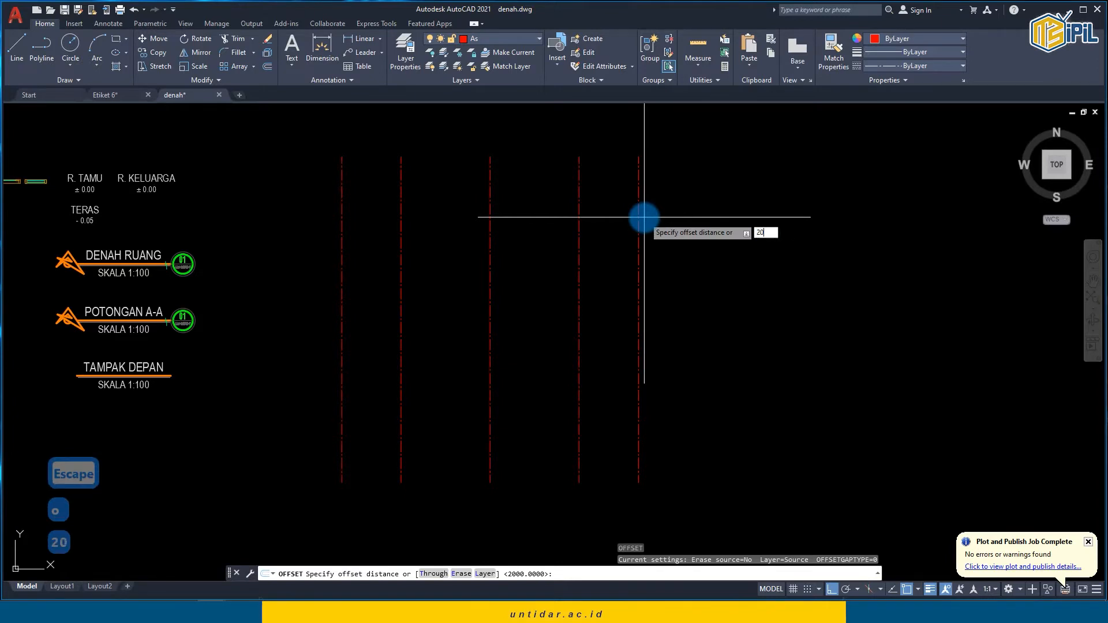
{"action": "key", "text": "Return"}
{"action": "left_click", "coordinate": [640, 218]}
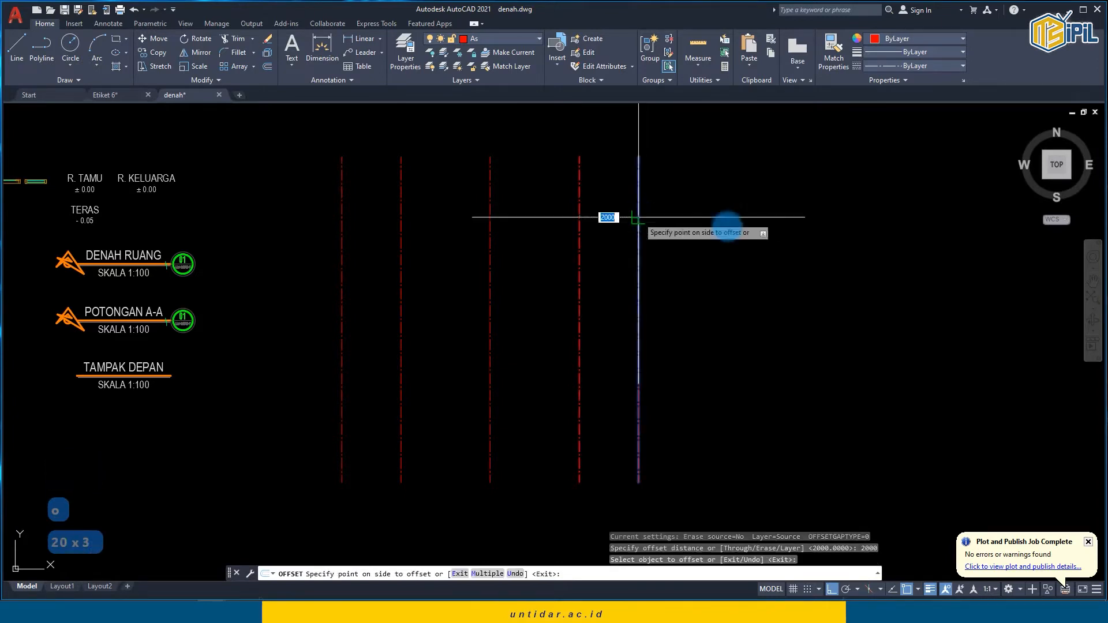
{"action": "left_click", "coordinate": [750, 226]}
{"action": "key", "text": "Escape"}
Step: Draw a horizontal line joining the top endpoints of the first and last vertical axis lines
{"action": "middle_click_drag", "start_coordinate": [511, 238], "coordinate": [485, 226]}
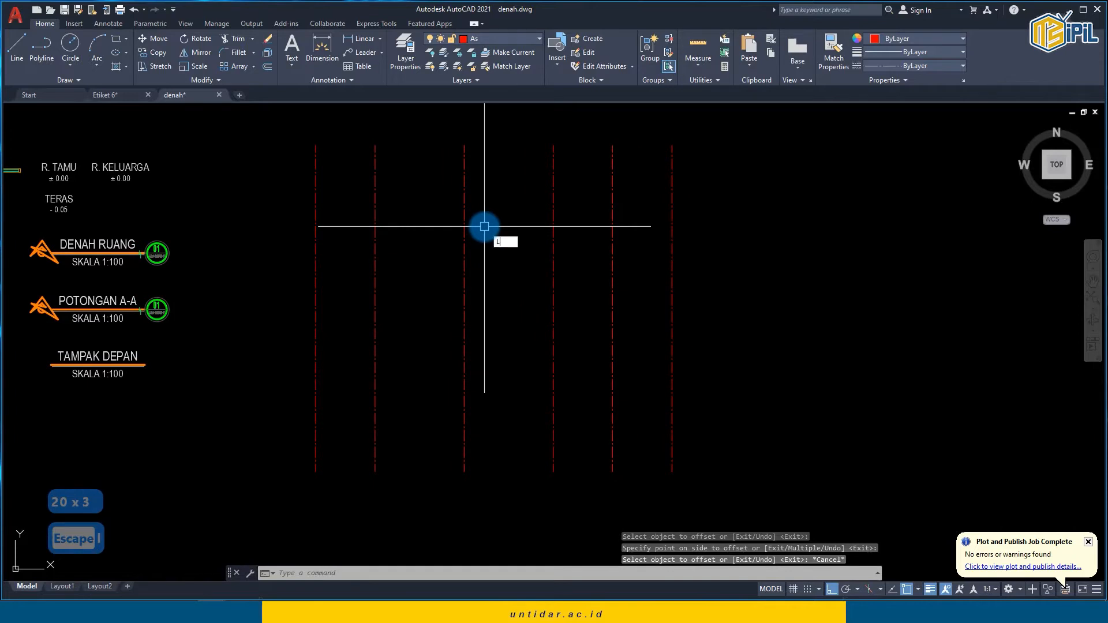
{"action": "key", "text": "Return"}
{"action": "left_click", "coordinate": [316, 144]}
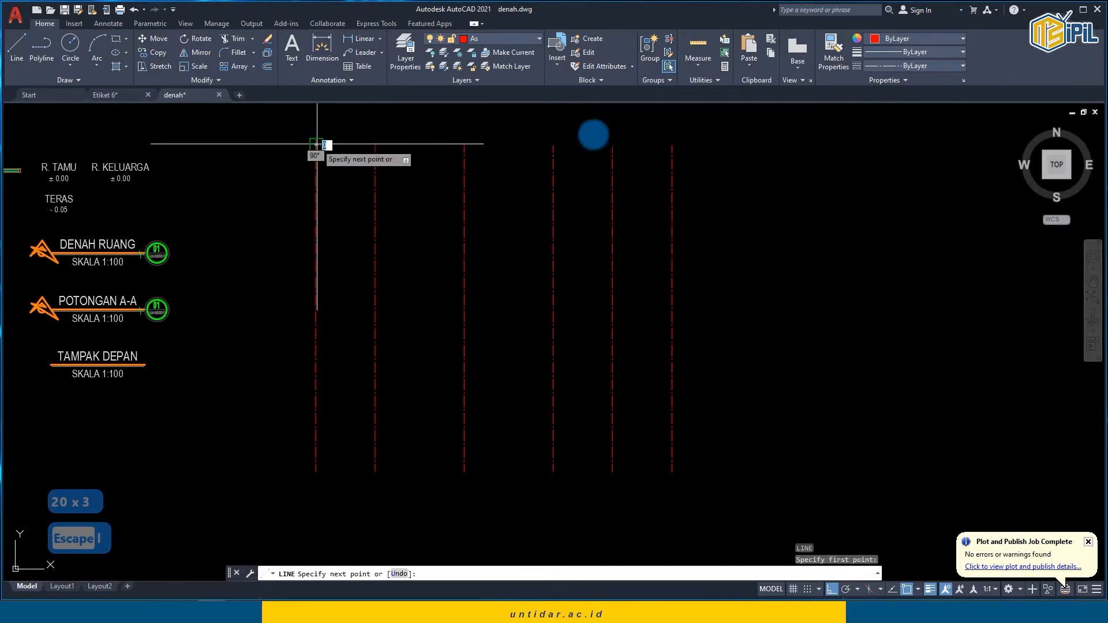
{"action": "left_click", "coordinate": [672, 146]}
{"action": "key", "text": "Escape"}
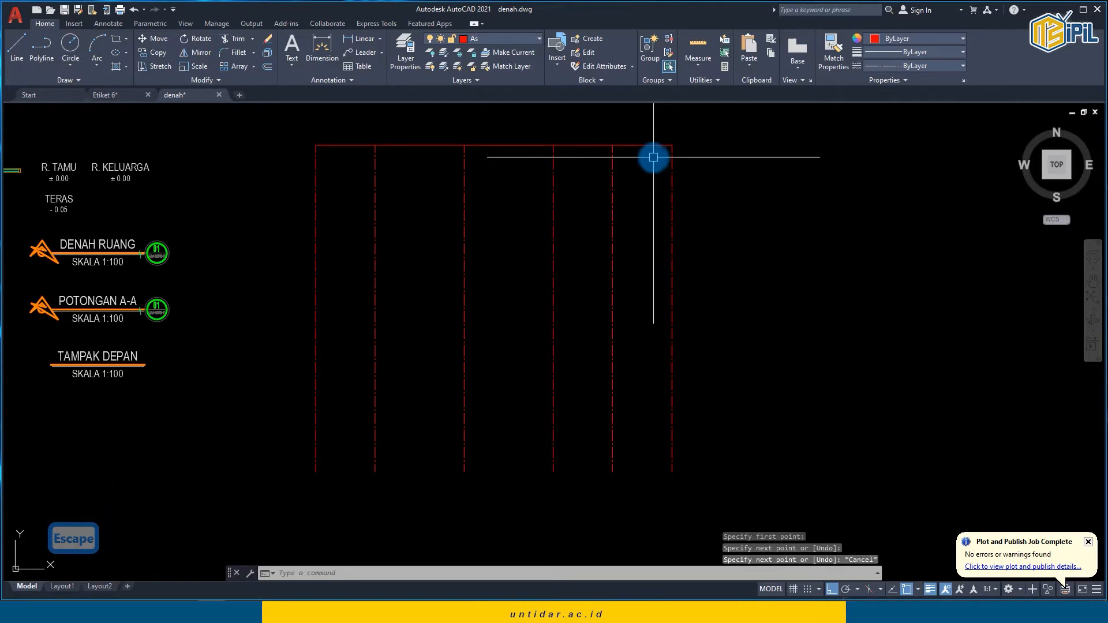
Step: Offset the top horizontal axis line 1000 downward to add a second horizontal axis
{"action": "type", "text": "o"}
{"action": "key", "text": "space"}
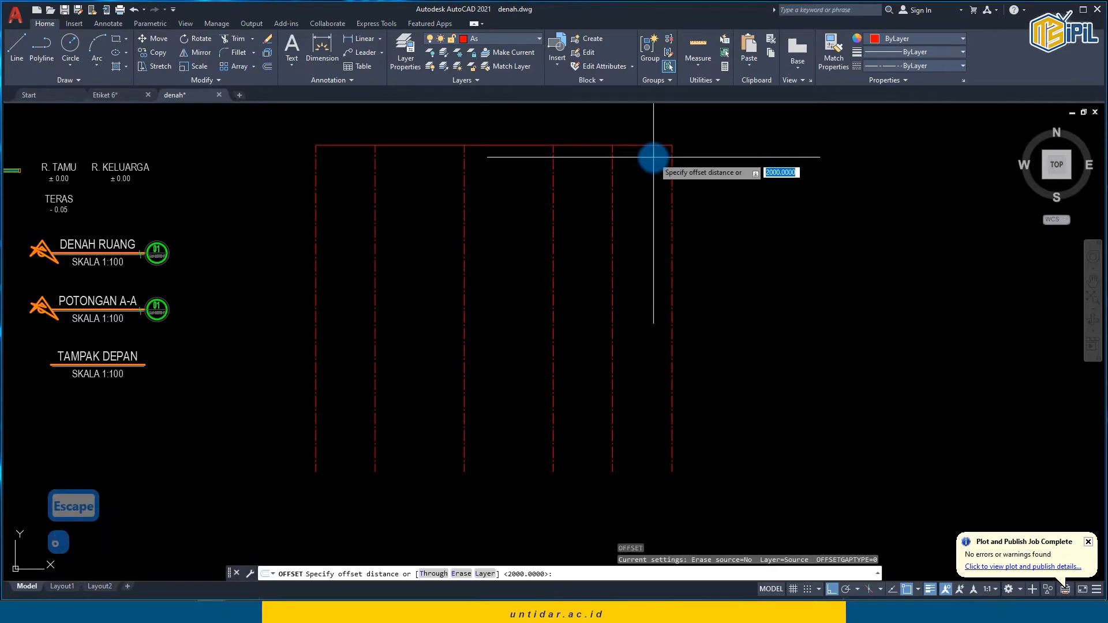
{"action": "type", "text": "1000"}
{"action": "key", "text": "Return"}
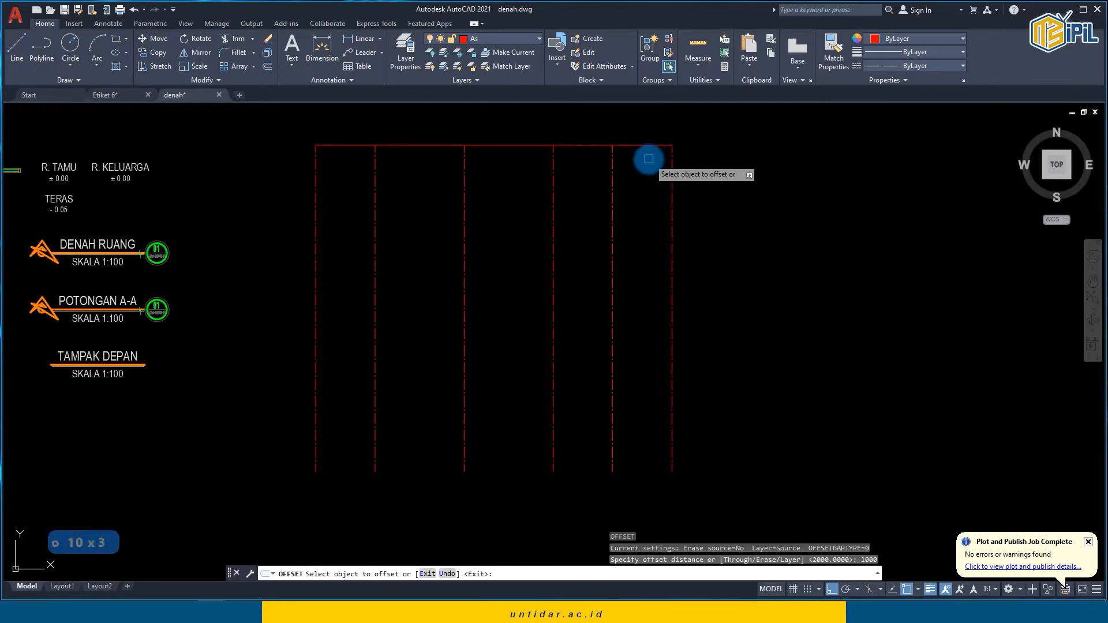
{"action": "left_click", "coordinate": [650, 146]}
{"action": "left_click", "coordinate": [653, 211]}
{"action": "key", "text": "Escape"}
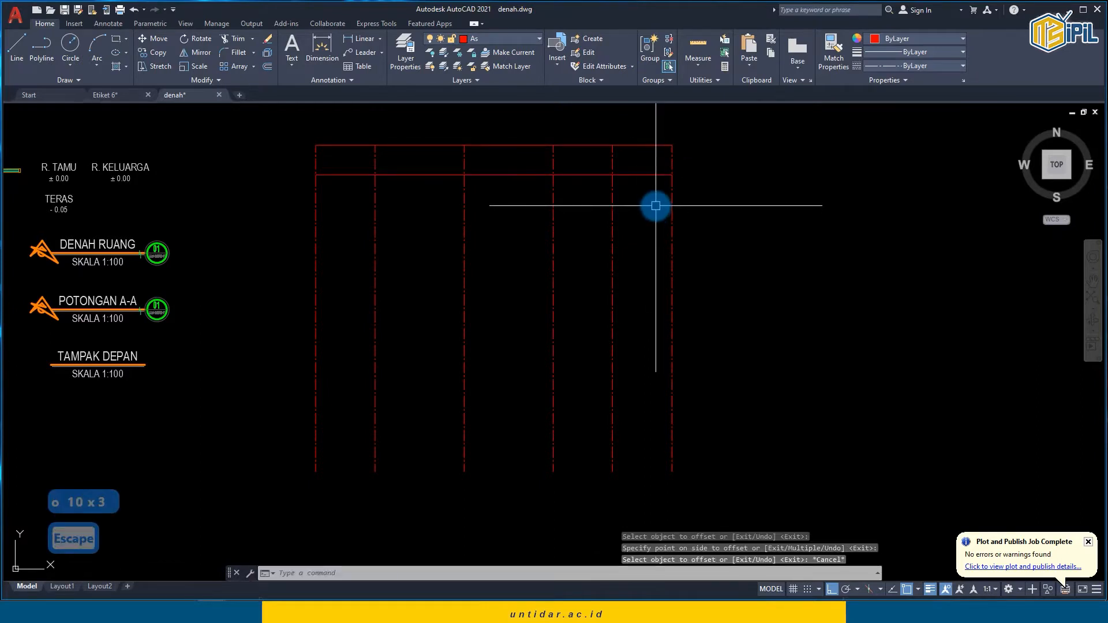
Step: Offset the second horizontal axis line 1500 downward to add a third horizontal axis
{"action": "type", "text": "o"}
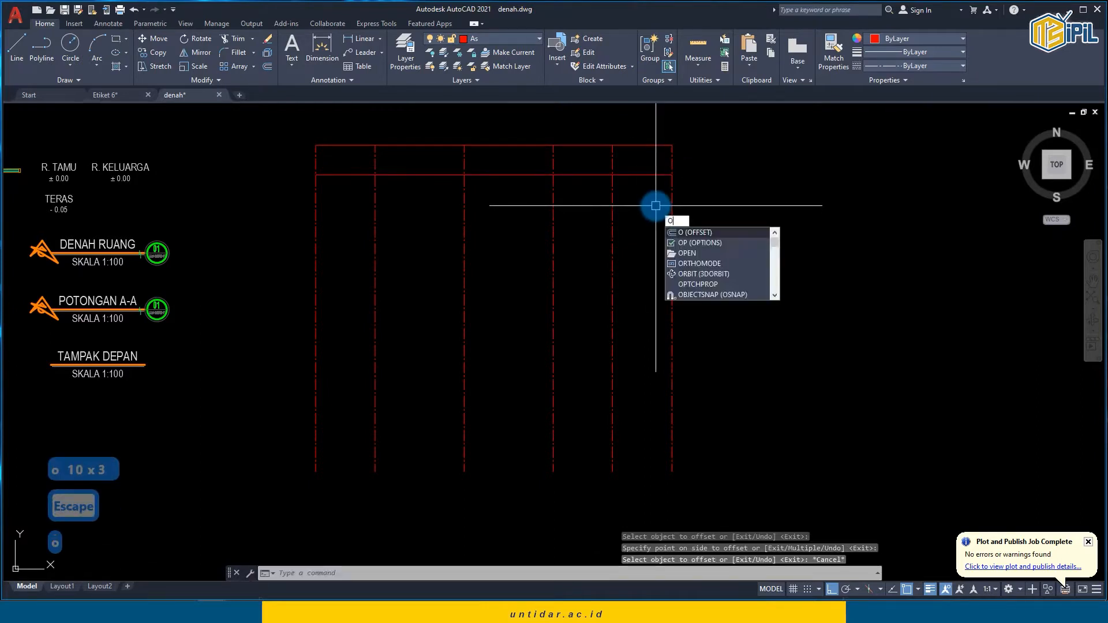
{"action": "key", "text": "Return"}
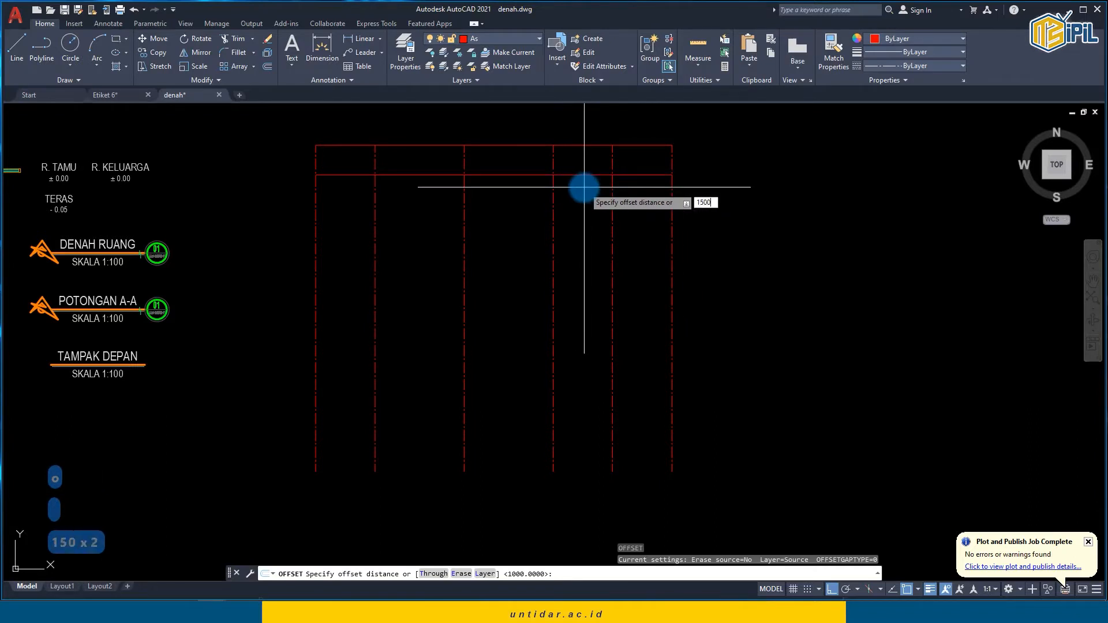
{"action": "type", "text": "1500"}
{"action": "key", "text": "Return"}
{"action": "left_click", "coordinate": [582, 178]}
{"action": "left_click", "coordinate": [594, 231]}
{"action": "key", "text": "Escape"}
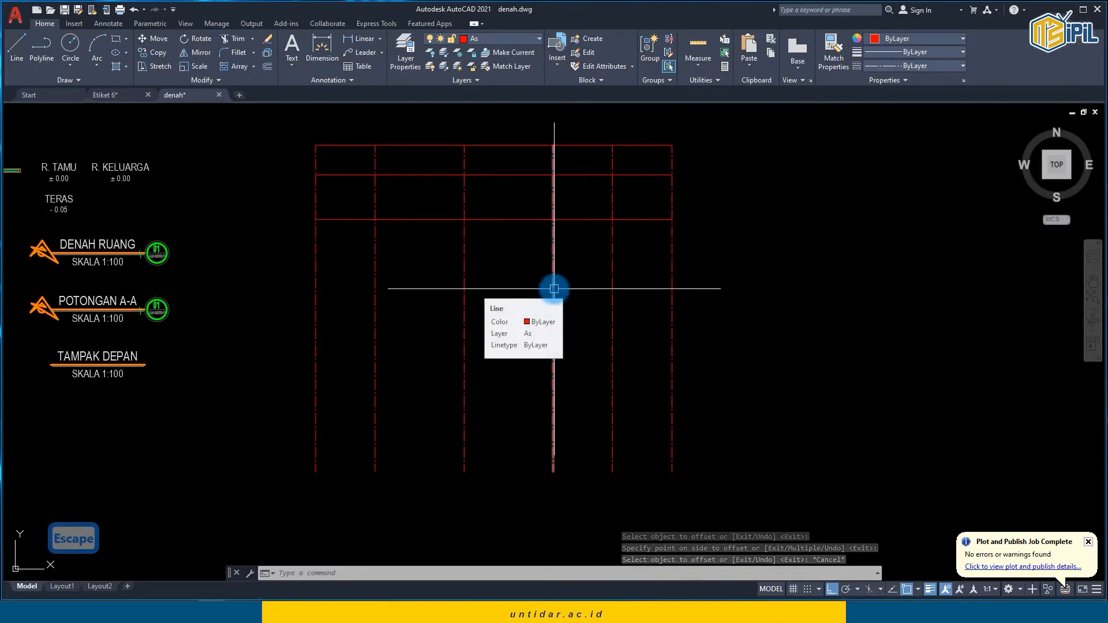
{"action": "key", "text": "Escape"}
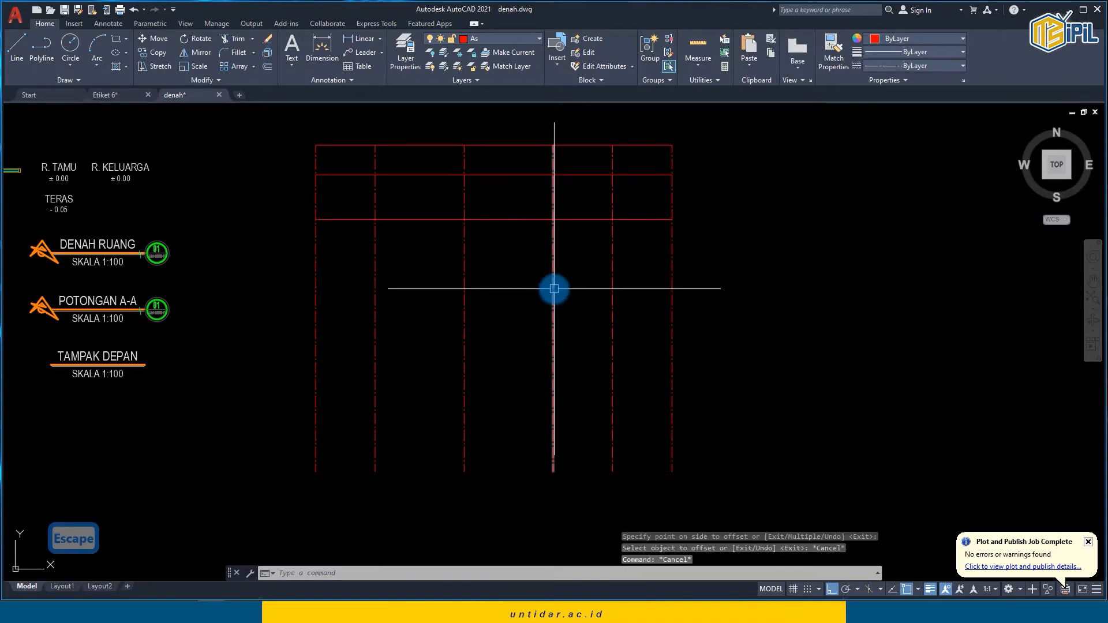
Step: Offset the third horizontal axis line 3000 downward to add a fourth horizontal axis
{"action": "type", "text": "o"}
{"action": "key", "text": "Return"}
{"action": "type", "text": "300"}
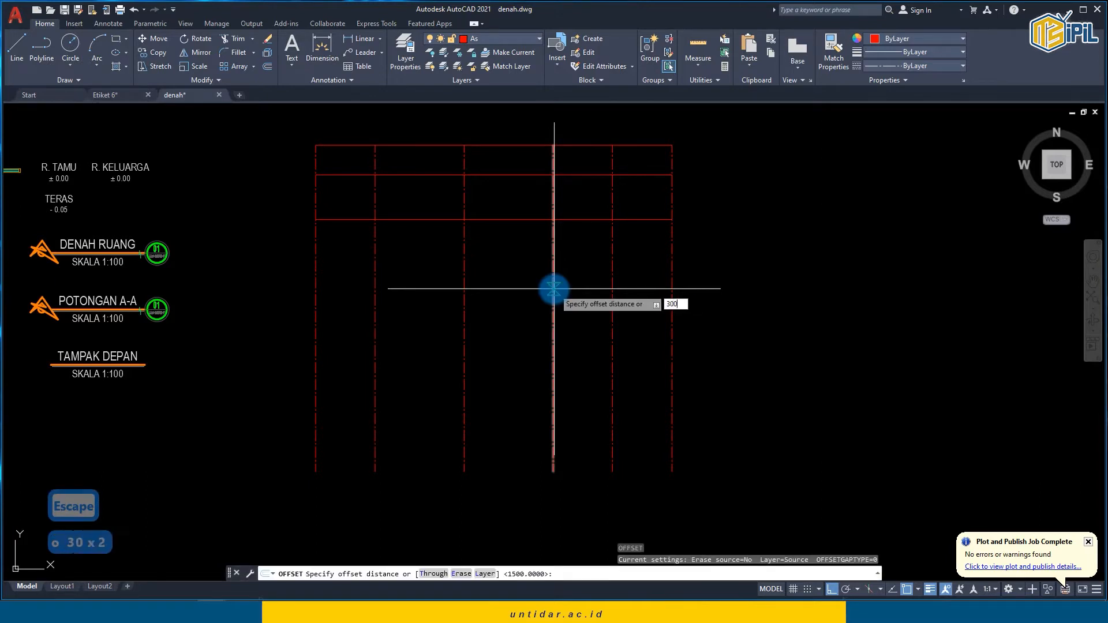
{"action": "type", "text": "0"}
{"action": "key", "text": "Return"}
{"action": "left_click", "coordinate": [580, 220]}
{"action": "left_click", "coordinate": [577, 262]}
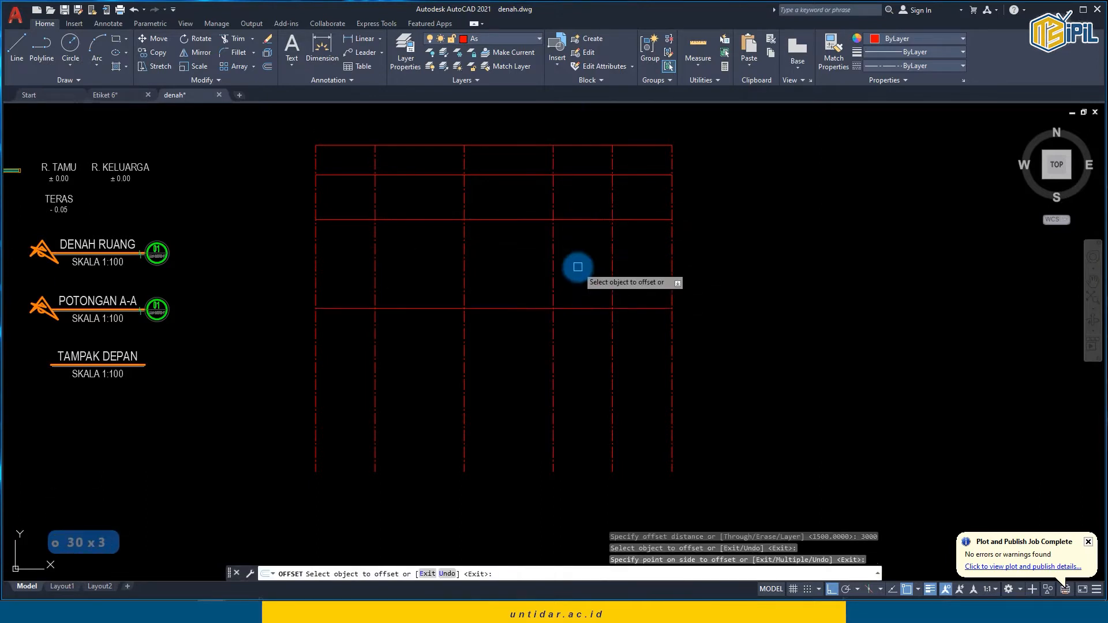
{"action": "key", "text": "Escape"}
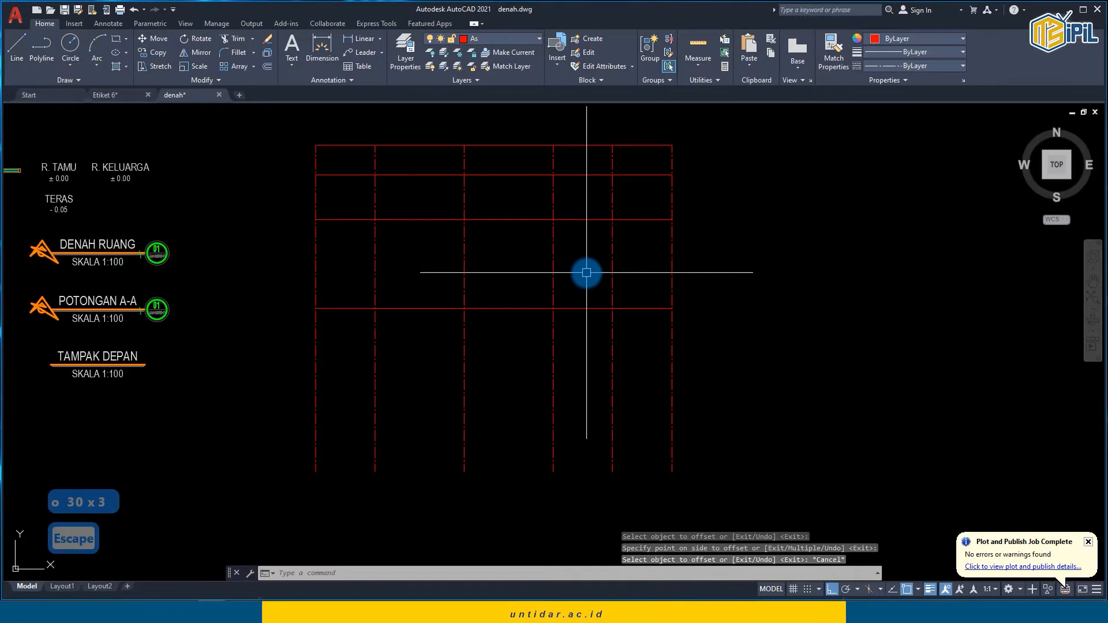
Step: Offset the fourth horizontal axis line 3000 downward to add a fifth horizontal axis
{"action": "type", "text": "o"}
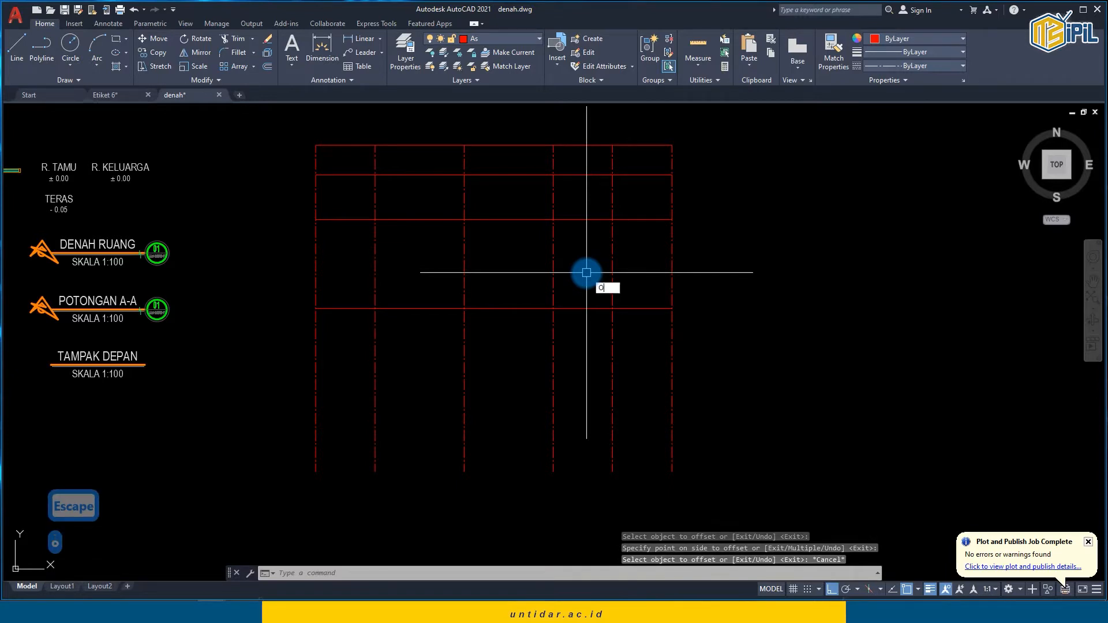
{"action": "key", "text": "Return"}
{"action": "type", "text": "3000"}
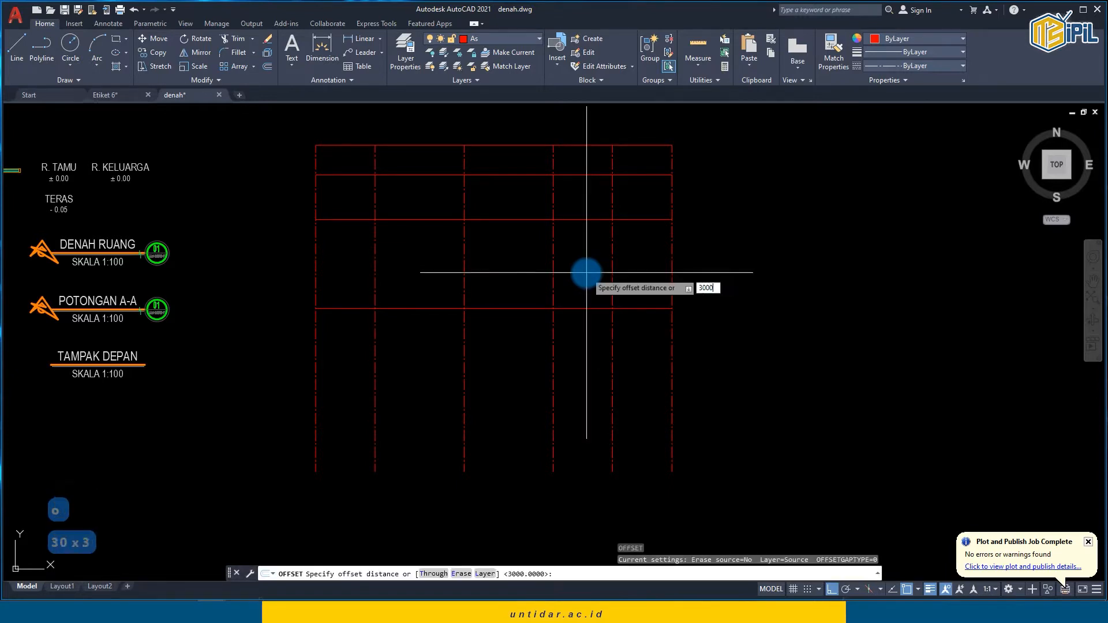
{"action": "key", "text": "Return"}
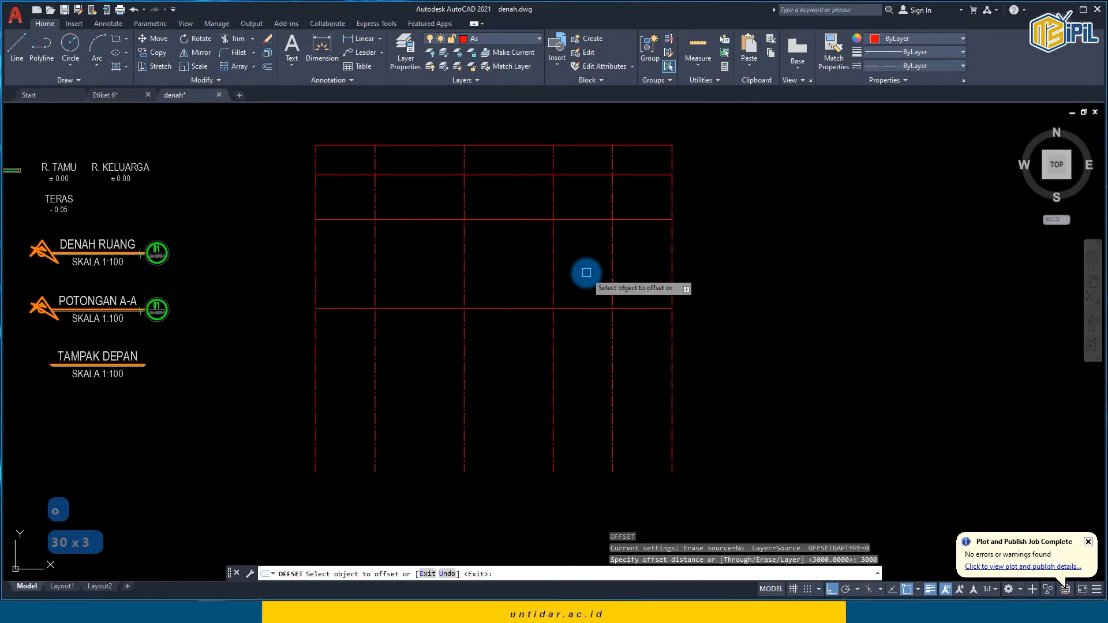
{"action": "left_click", "coordinate": [415, 308]}
{"action": "left_click", "coordinate": [424, 384]}
{"action": "key", "text": "Escape"}
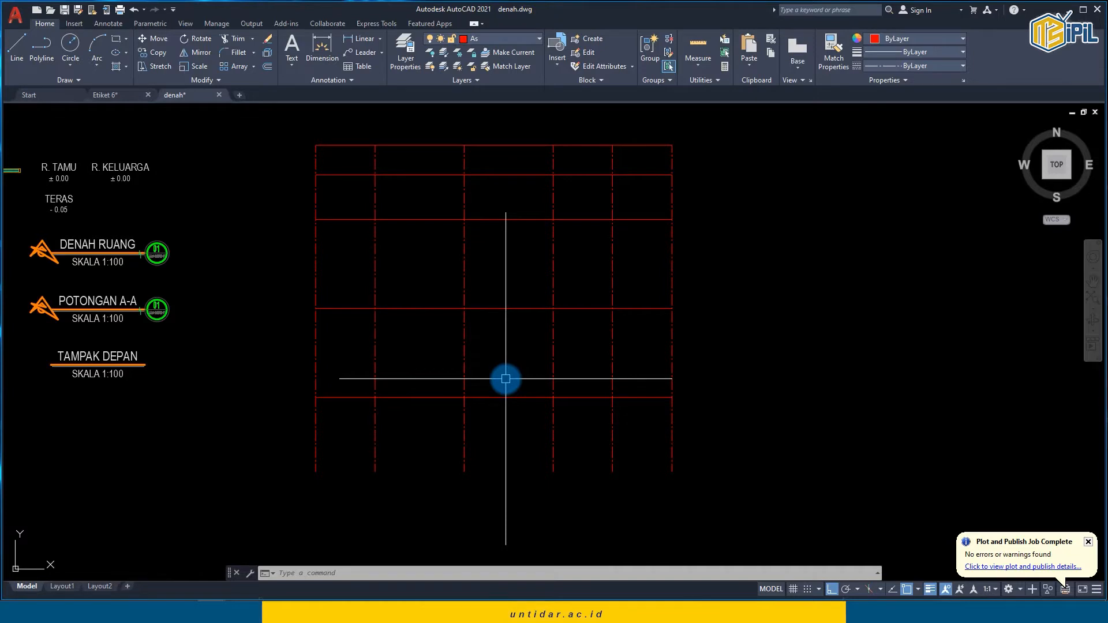
Step: Offset the lowest horizontal axis line 500 upward to add an intermediate axis just above it
{"action": "key", "text": "Return"}
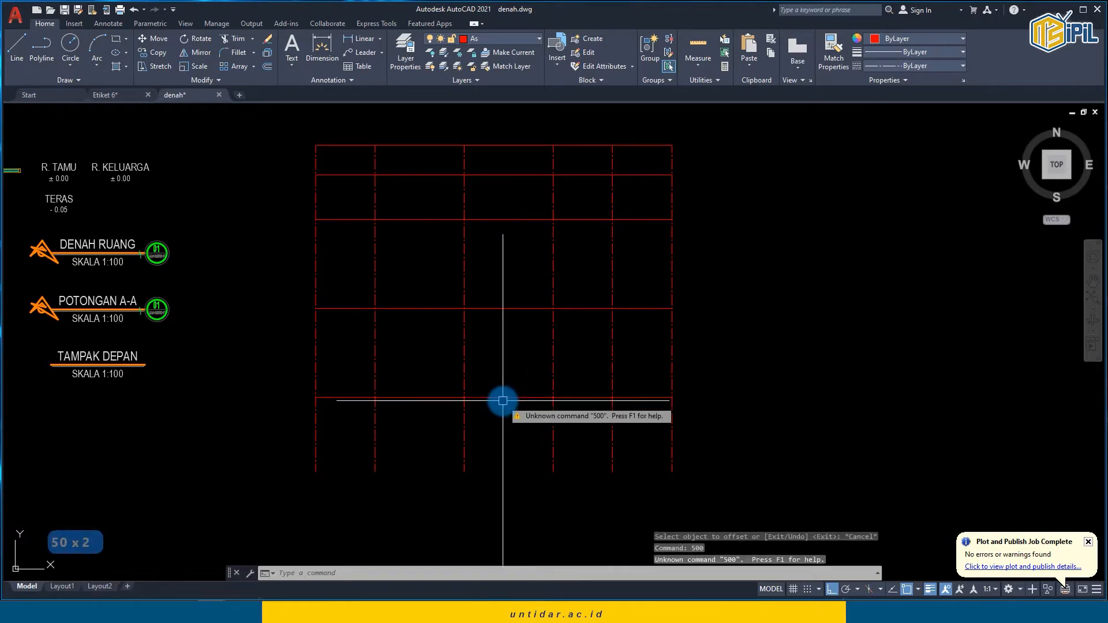
{"action": "key", "text": "Escape"}
{"action": "type", "text": "o"}
{"action": "key", "text": "Return"}
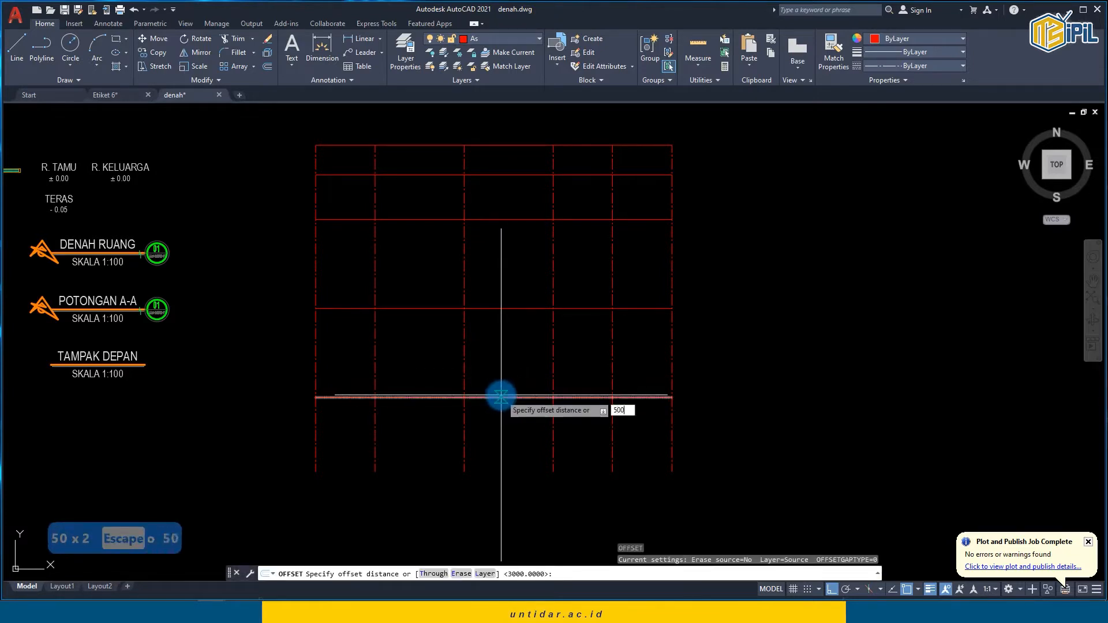
{"action": "type", "text": "500"}
{"action": "key", "text": "Return"}
{"action": "left_click", "coordinate": [500, 397]}
{"action": "left_click", "coordinate": [521, 332]}
{"action": "key", "text": "Escape"}
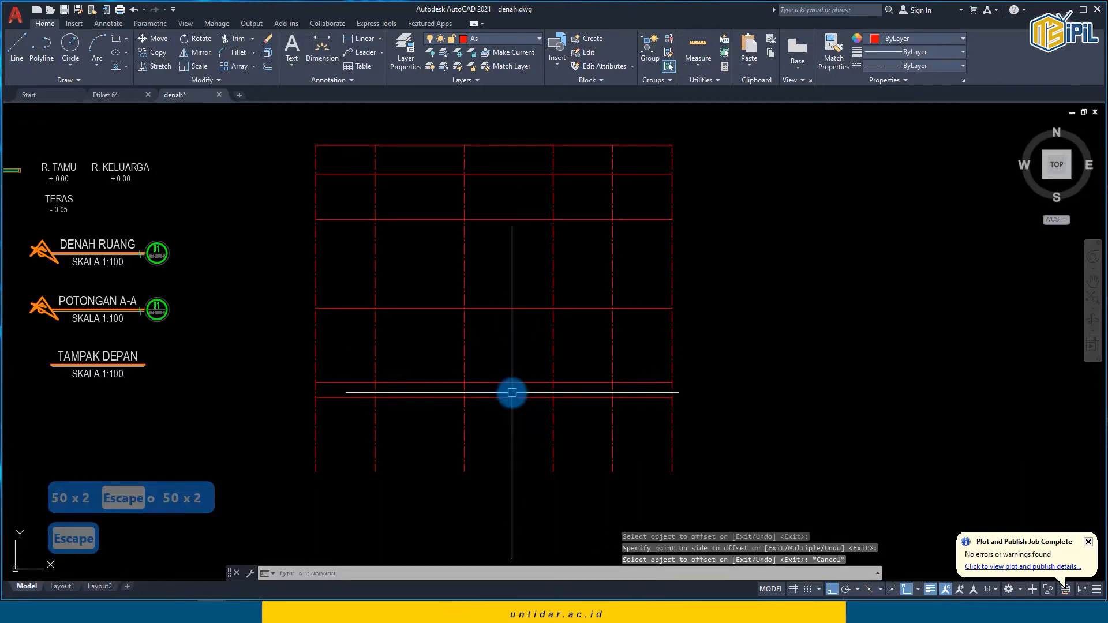
Step: Offset the intermediate horizontal axis line 1500 downward to add an axis below the current lowest one
{"action": "type", "text": "o"}
{"action": "key", "text": "space"}
{"action": "type", "text": "1500"}
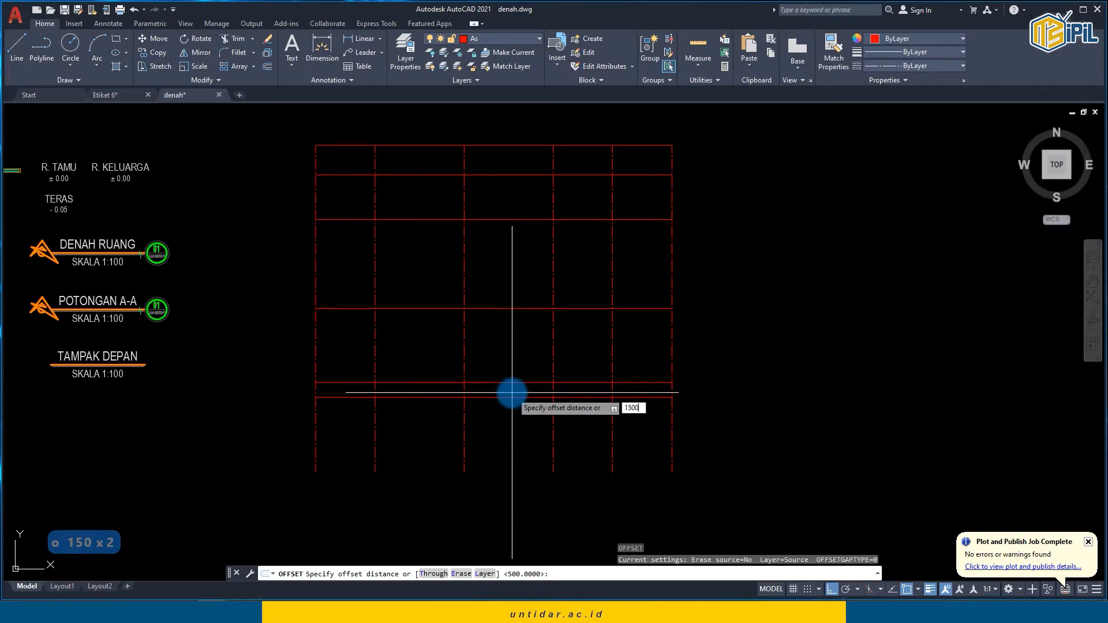
{"action": "key", "text": "Return"}
{"action": "left_click", "coordinate": [510, 393]}
{"action": "left_click", "coordinate": [514, 454]}
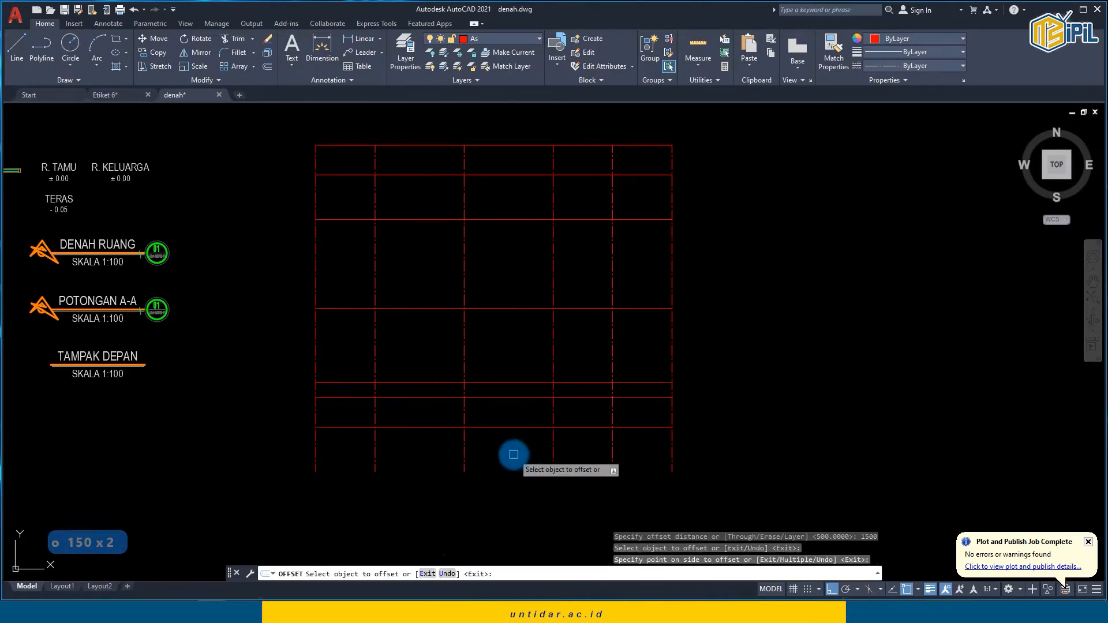
{"action": "key", "text": "Escape"}
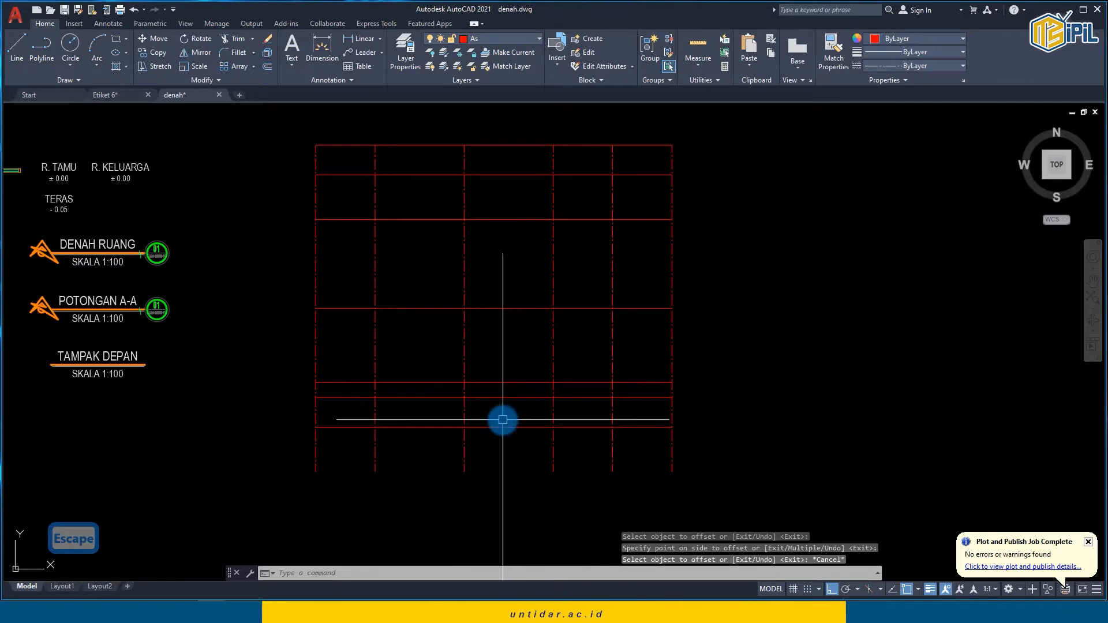
Step: Offset the lowest horizontal axis line 1500 downward to add the bottom axis at the vertical lines' lower ends
{"action": "type", "text": "o"}
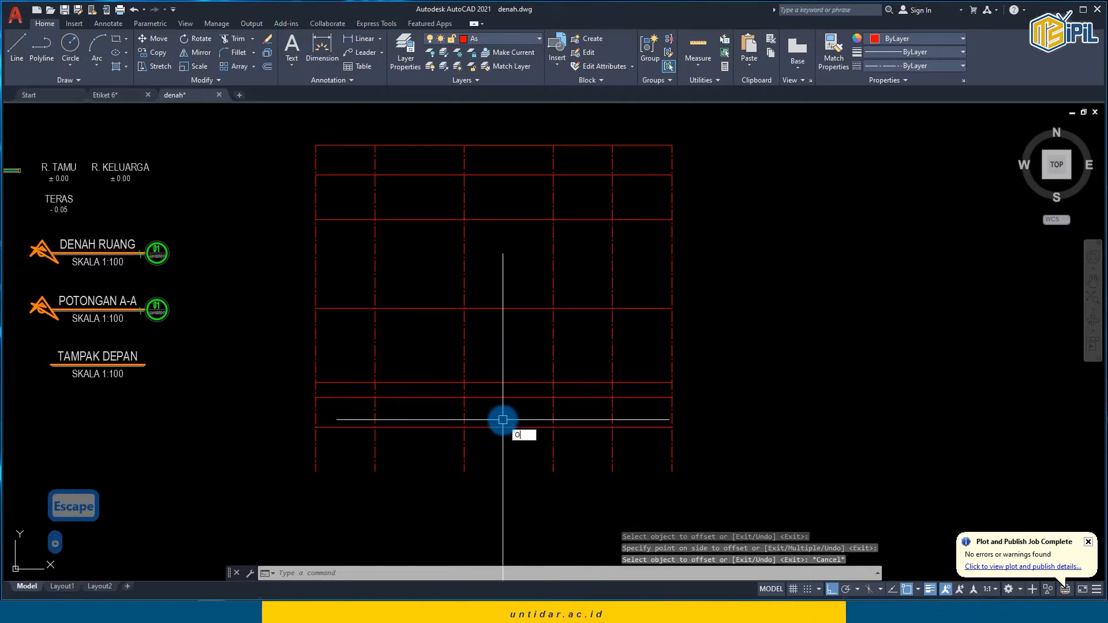
{"action": "key", "text": "Return"}
{"action": "type", "text": "1500"}
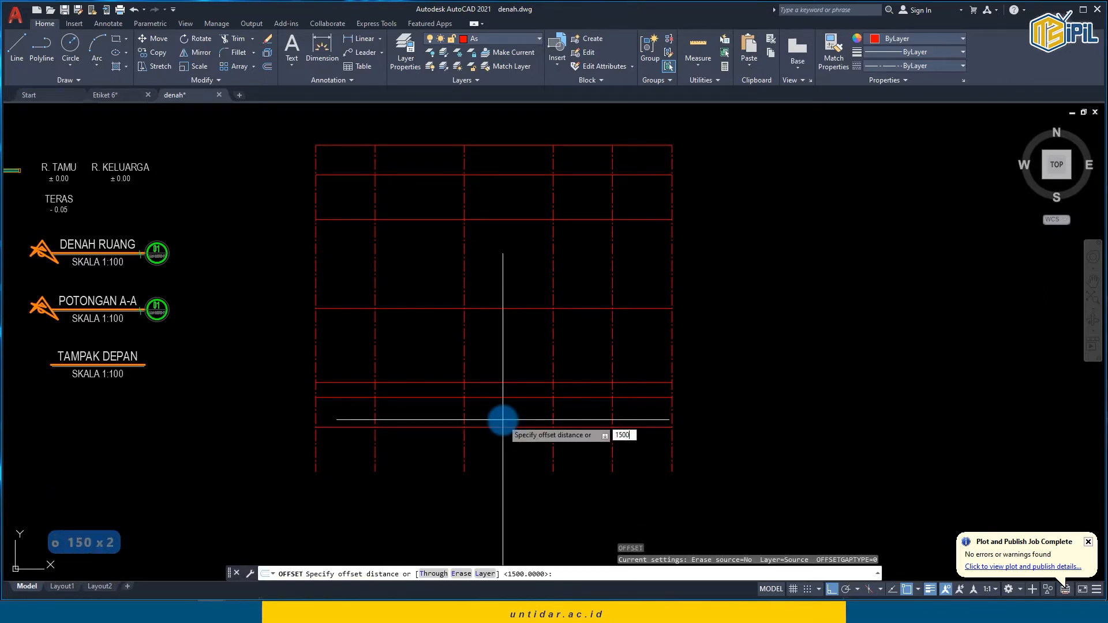
{"action": "key", "text": "Return"}
{"action": "left_click", "coordinate": [501, 427]}
{"action": "left_click", "coordinate": [500, 470]}
{"action": "key", "text": "Escape"}
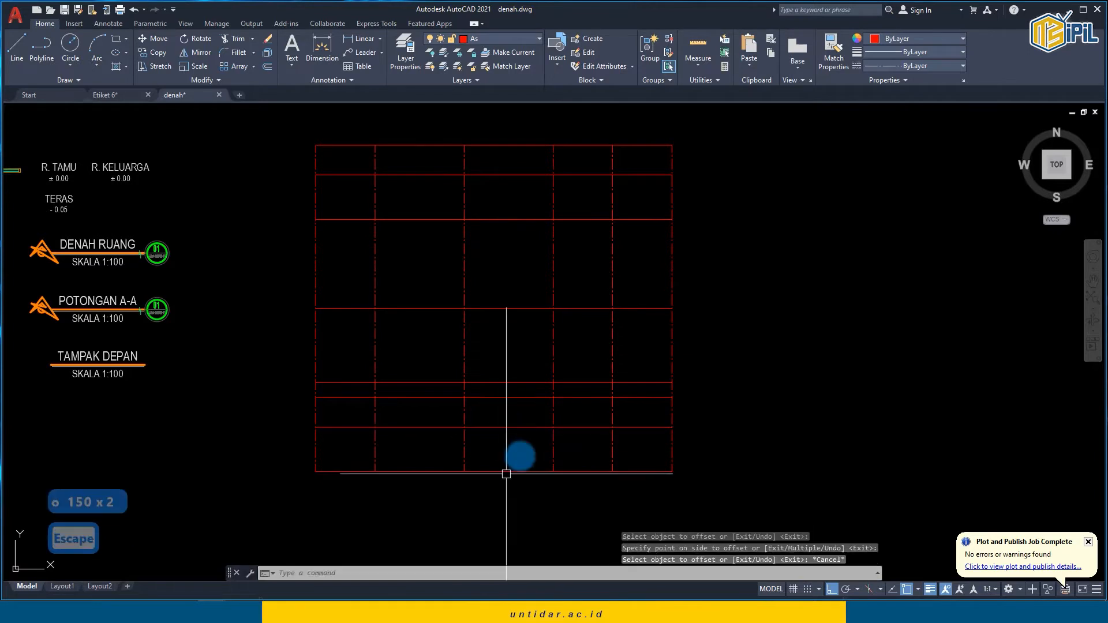
Step: Match the properties of a dash-dot vertical axis line onto all the horizontal axis lines
{"action": "left_click", "coordinate": [522, 436]}
{"action": "type", "text": "MA"}
{"action": "key", "text": "Return"}
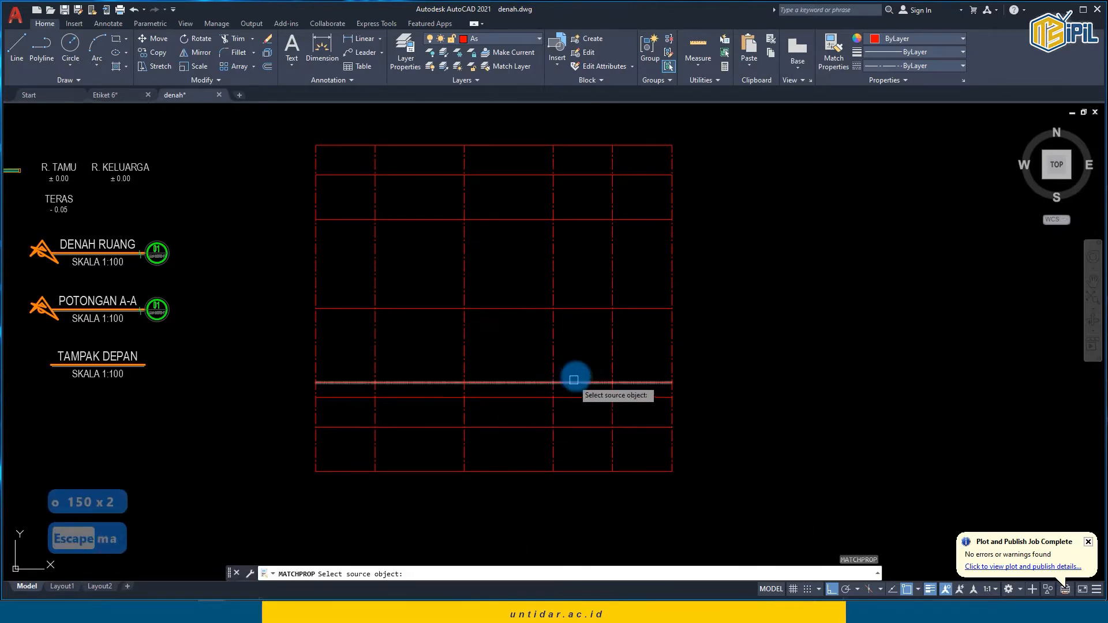
{"action": "left_click", "coordinate": [609, 330]}
{"action": "left_click", "coordinate": [584, 492]}
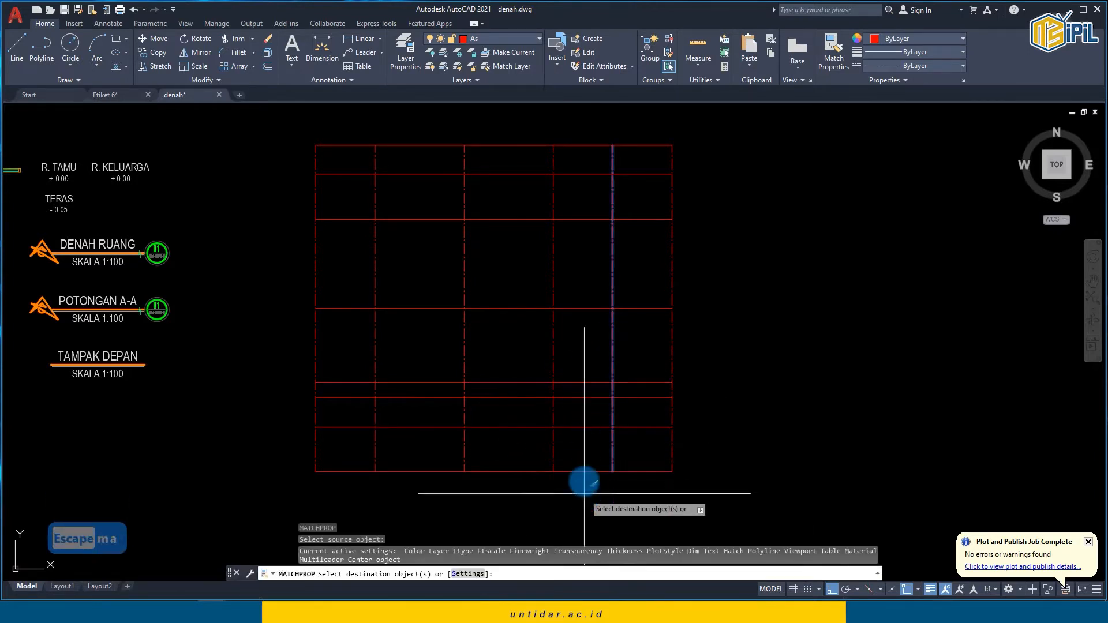
{"action": "left_click", "coordinate": [564, 122]}
{"action": "key", "text": "Escape"}
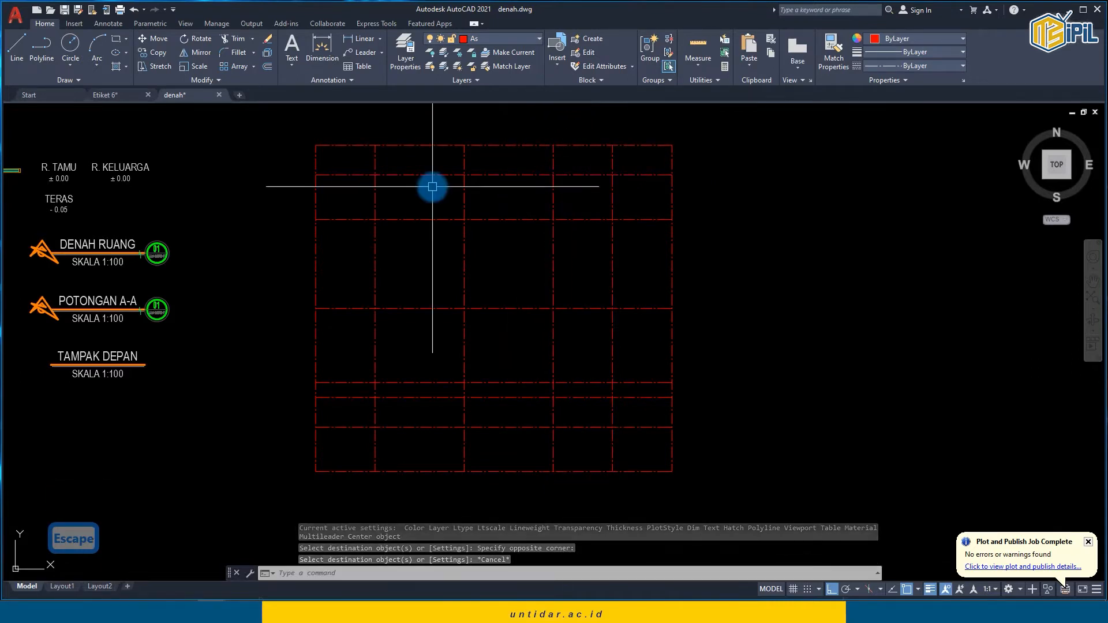
Step: Stretch the top endpoints of all six vertical axis lines 1000 upward beyond the top horizontal axis
{"action": "middle_click_drag", "start_coordinate": [433, 187], "coordinate": [426, 217]}
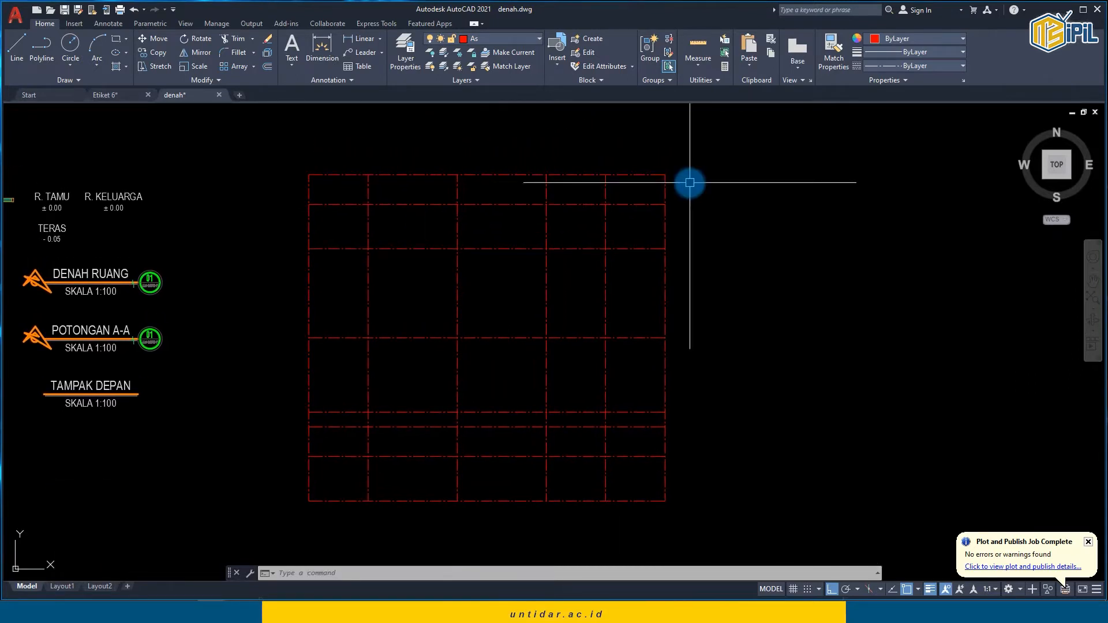
{"action": "key", "text": "Escape"}
{"action": "key", "text": "Escape"}
{"action": "left_click", "coordinate": [696, 190]}
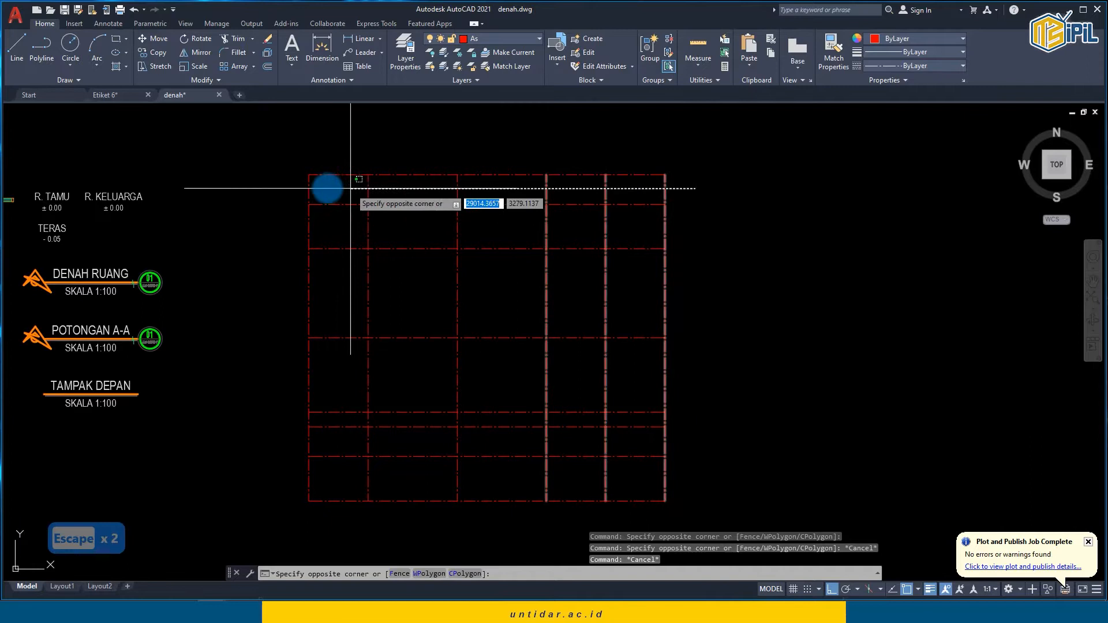
{"action": "left_click", "coordinate": [276, 180]}
{"action": "left_click", "coordinate": [665, 173], "text": "shift"}
{"action": "left_click", "coordinate": [605, 174], "text": "shift"}
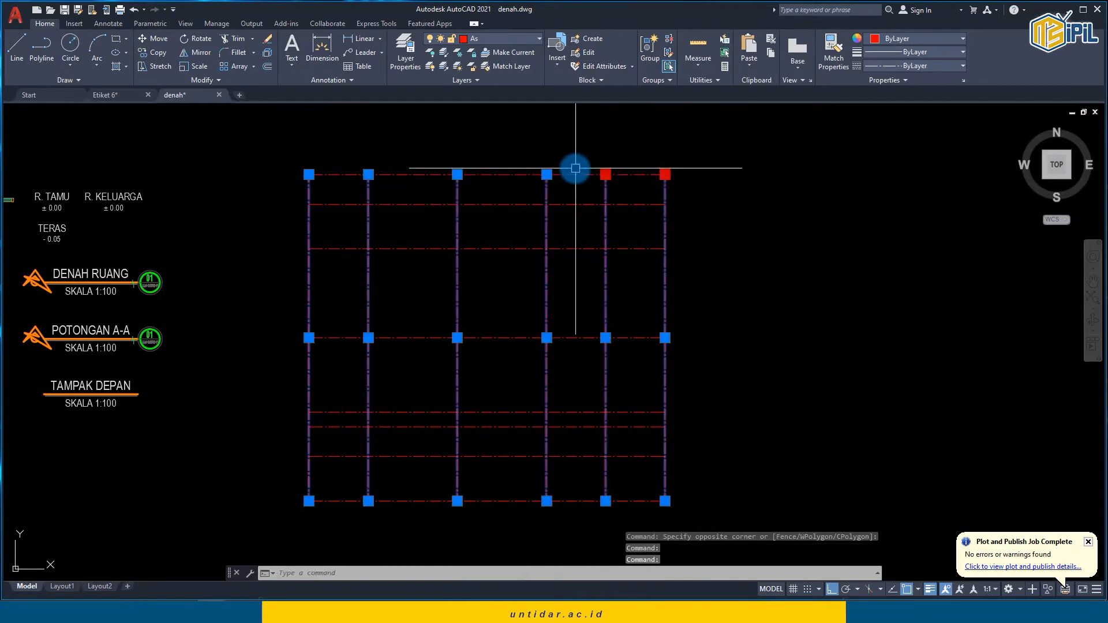
{"action": "left_click", "coordinate": [546, 174], "text": "shift"}
{"action": "left_click", "coordinate": [457, 173], "text": "shift"}
{"action": "left_click", "coordinate": [369, 174], "text": "shift"}
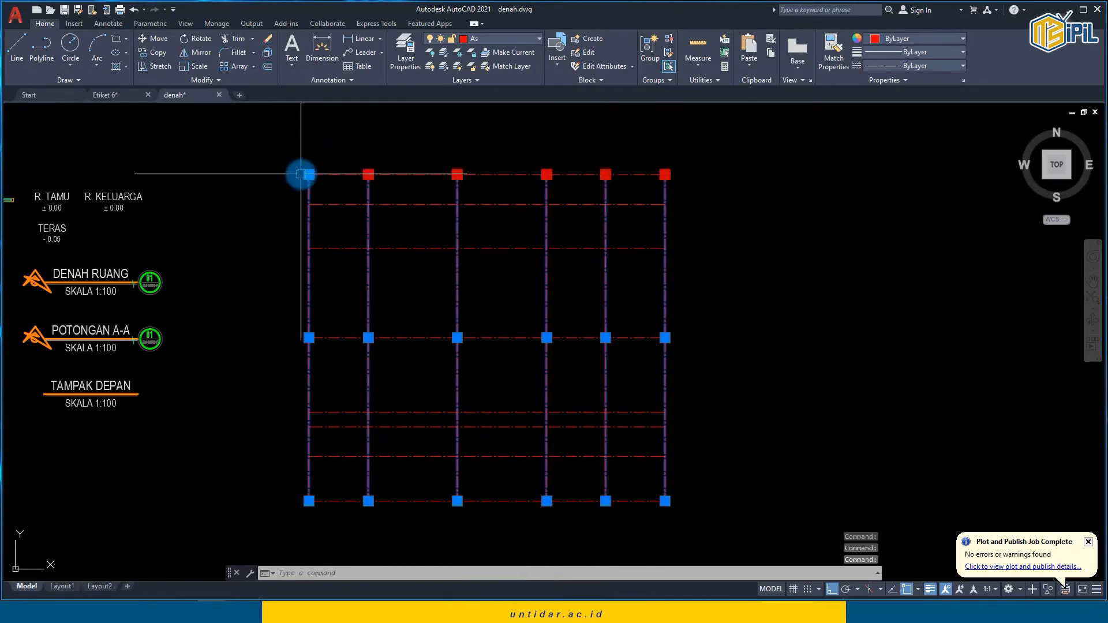
{"action": "left_click", "coordinate": [308, 173]}
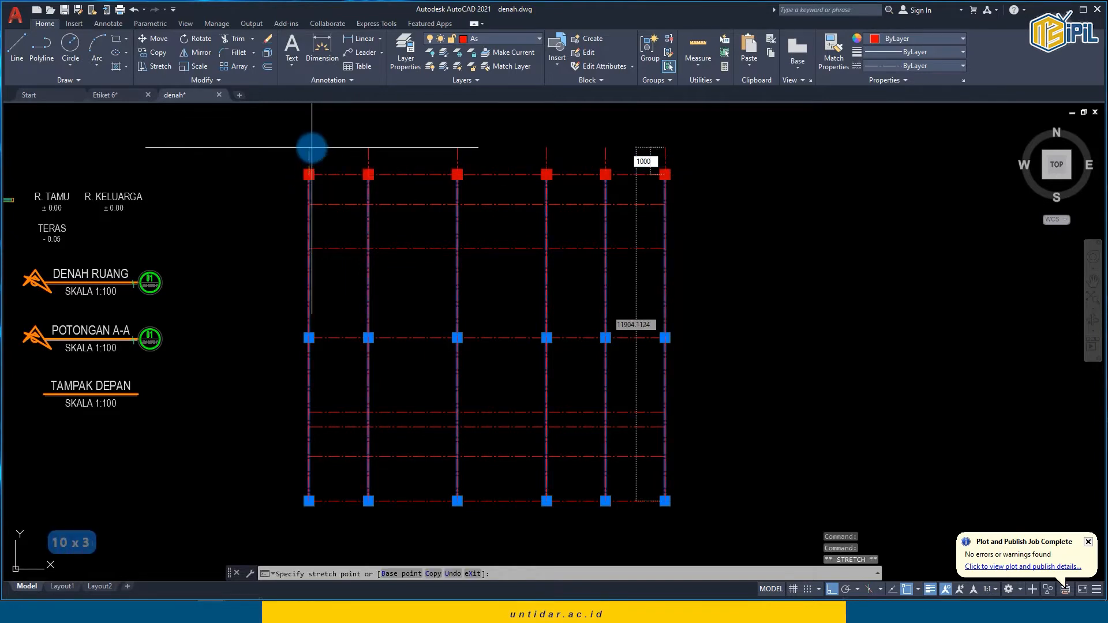
{"action": "key", "text": "Return"}
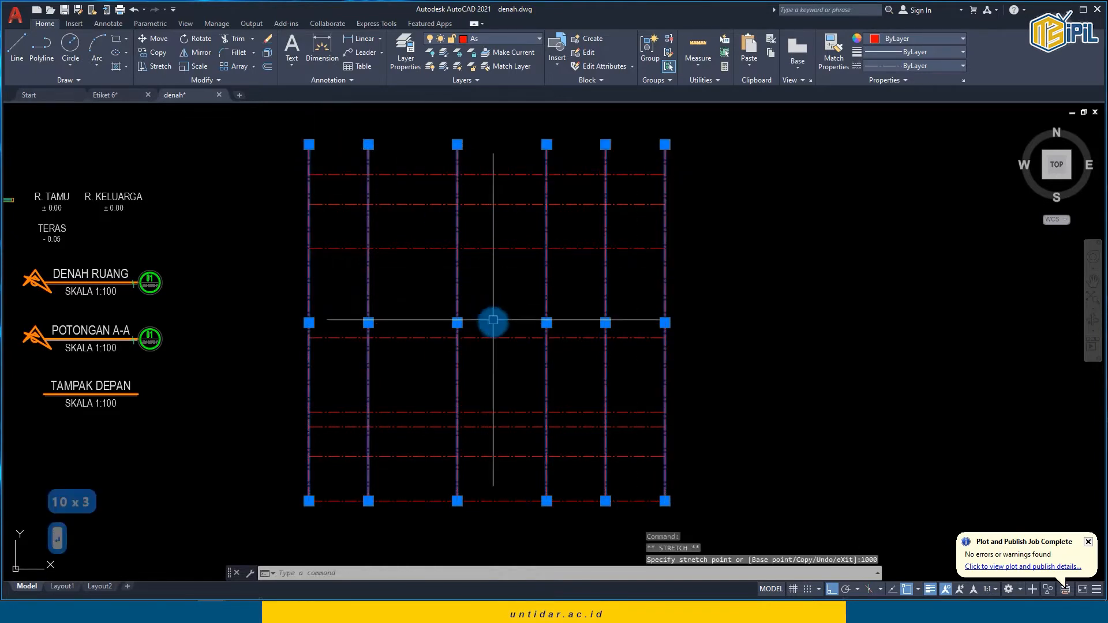
{"action": "key", "text": "Escape"}
Step: Stretch the bottom endpoints of all six vertical axis lines 1000 downward beyond the bottom horizontal axis
{"action": "middle_click_drag", "start_coordinate": [507, 339], "coordinate": [508, 239]}
{"action": "left_click", "coordinate": [731, 284]}
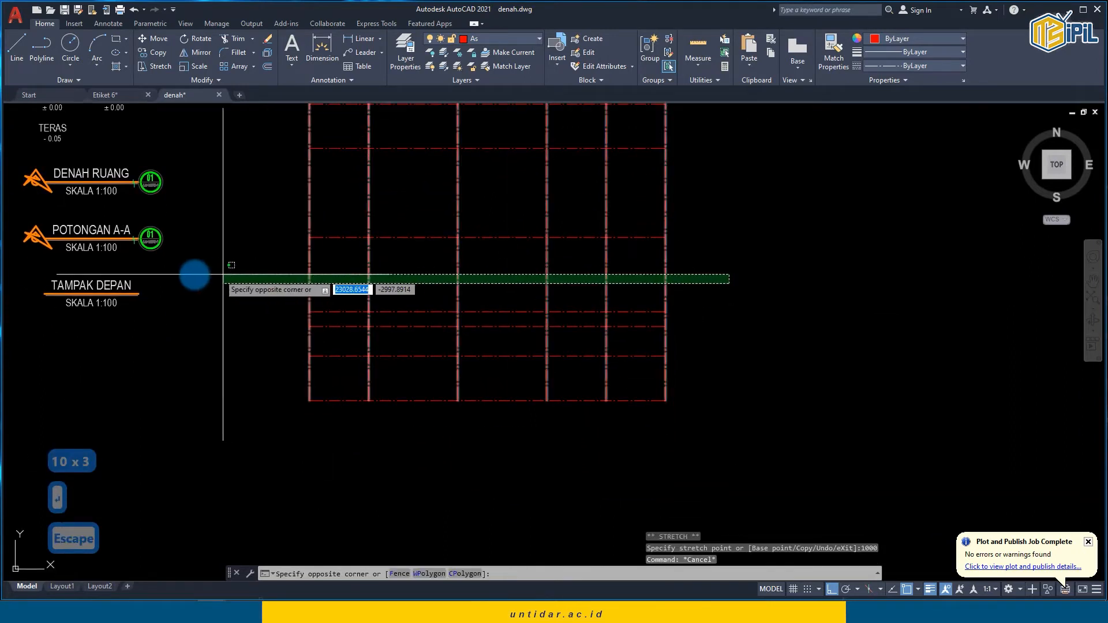
{"action": "left_click", "coordinate": [193, 273]}
{"action": "left_click", "coordinate": [310, 401], "text": "shift"}
{"action": "left_click", "coordinate": [369, 400], "text": "shift"}
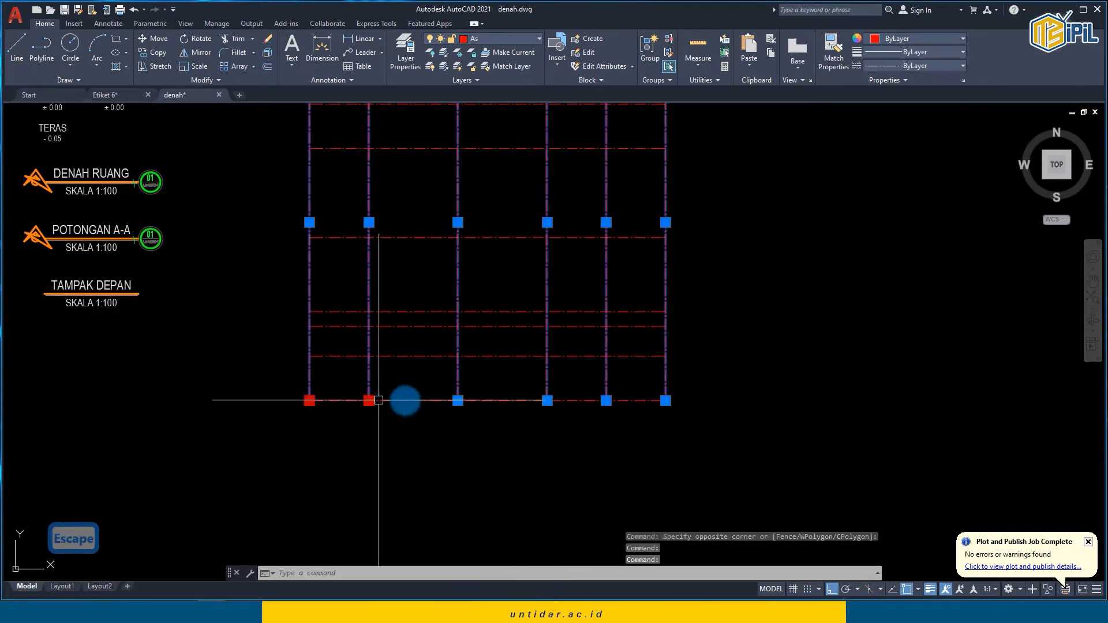
{"action": "left_click", "coordinate": [458, 401], "text": "shift"}
{"action": "left_click", "coordinate": [547, 400], "text": "shift"}
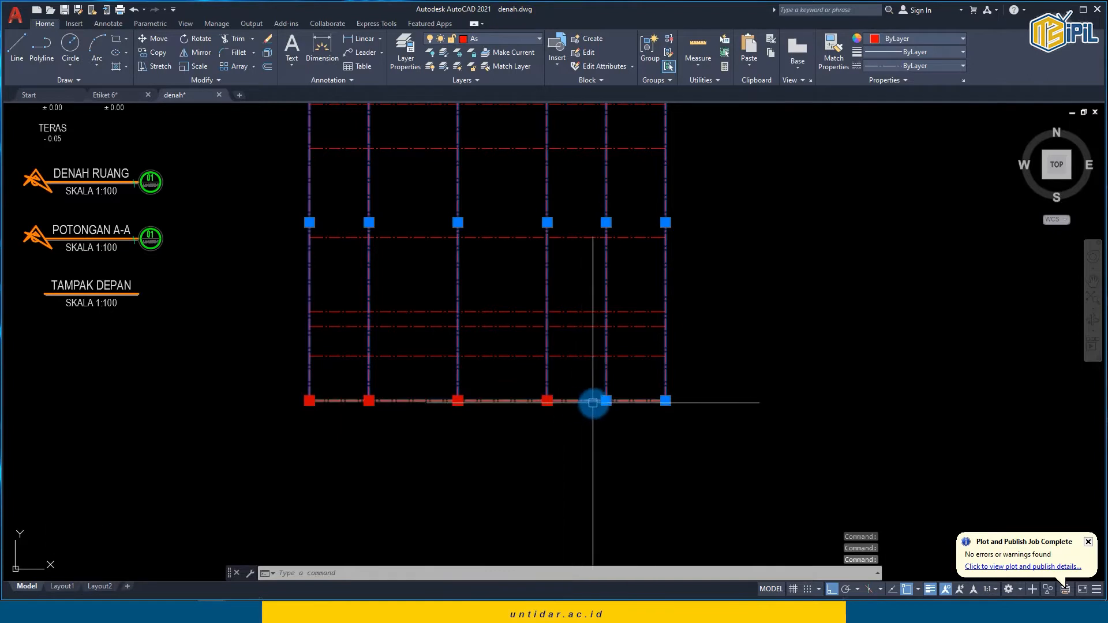
{"action": "left_click", "coordinate": [606, 401], "text": "shift"}
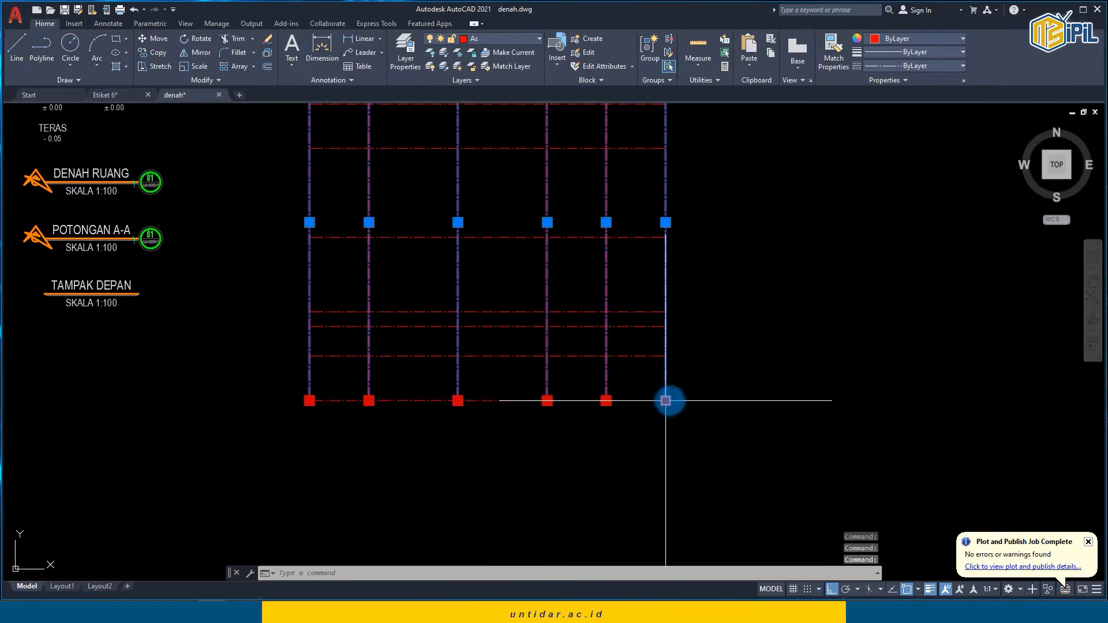
{"action": "left_click", "coordinate": [666, 401]}
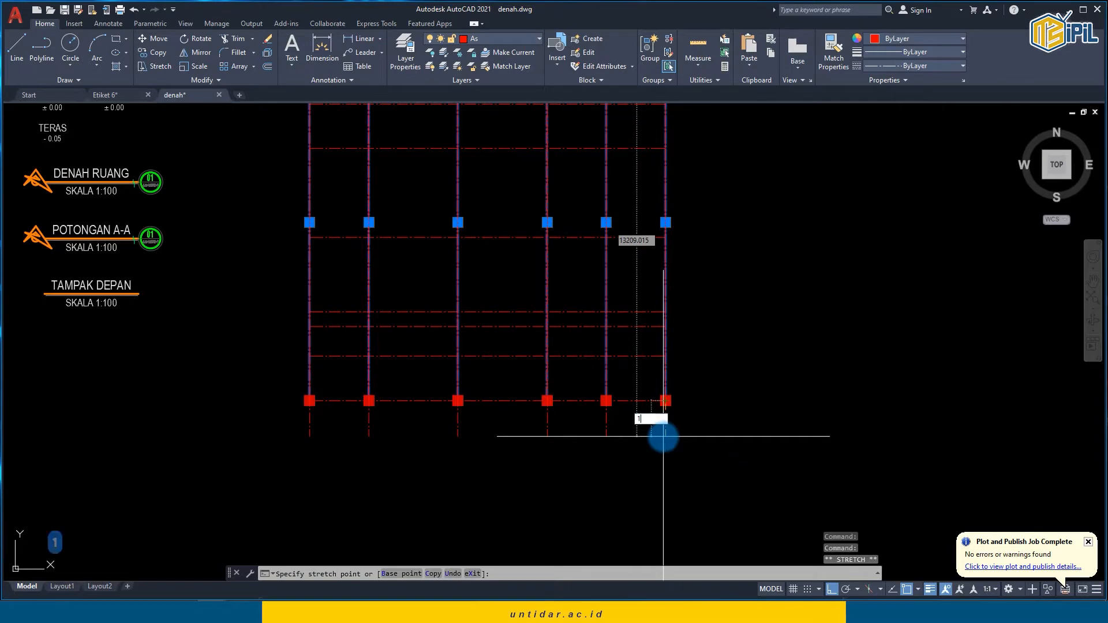
{"action": "type", "text": "0"}
{"action": "key", "text": "Return"}
{"action": "key", "text": "Escape"}
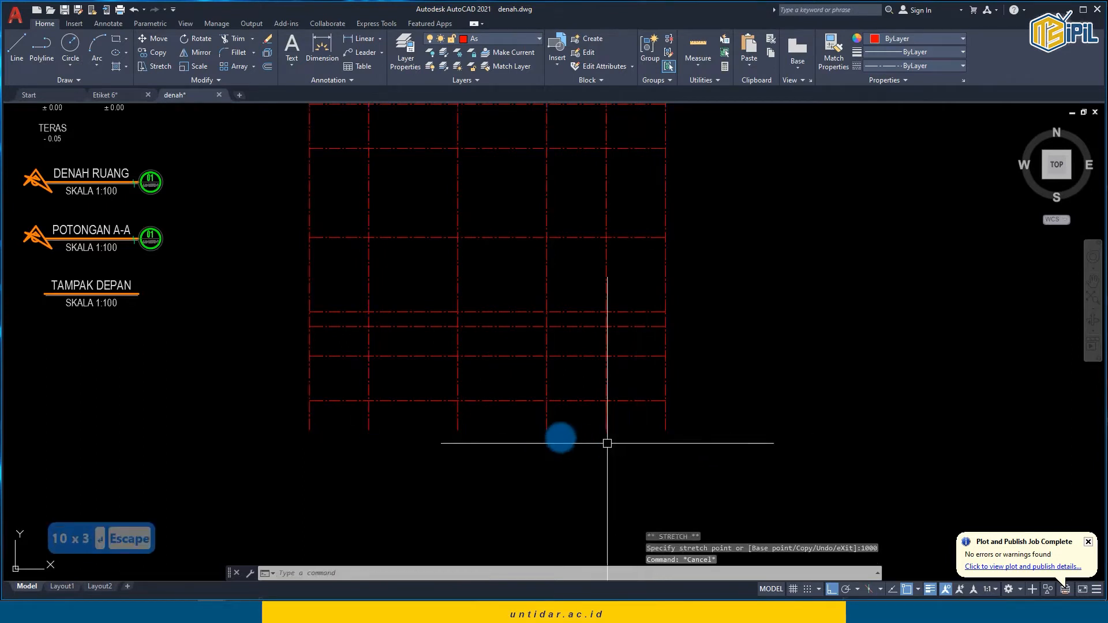
Step: Stretch the left endpoints of all eight horizontal axis lines 1000 outward beyond the leftmost vertical axis
{"action": "scroll", "coordinate": [537, 454], "scroll_direction": "down", "scroll_amount": 3}
{"action": "scroll", "coordinate": [452, 495], "scroll_direction": "up", "scroll_amount": 2}
{"action": "left_click", "coordinate": [425, 495]}
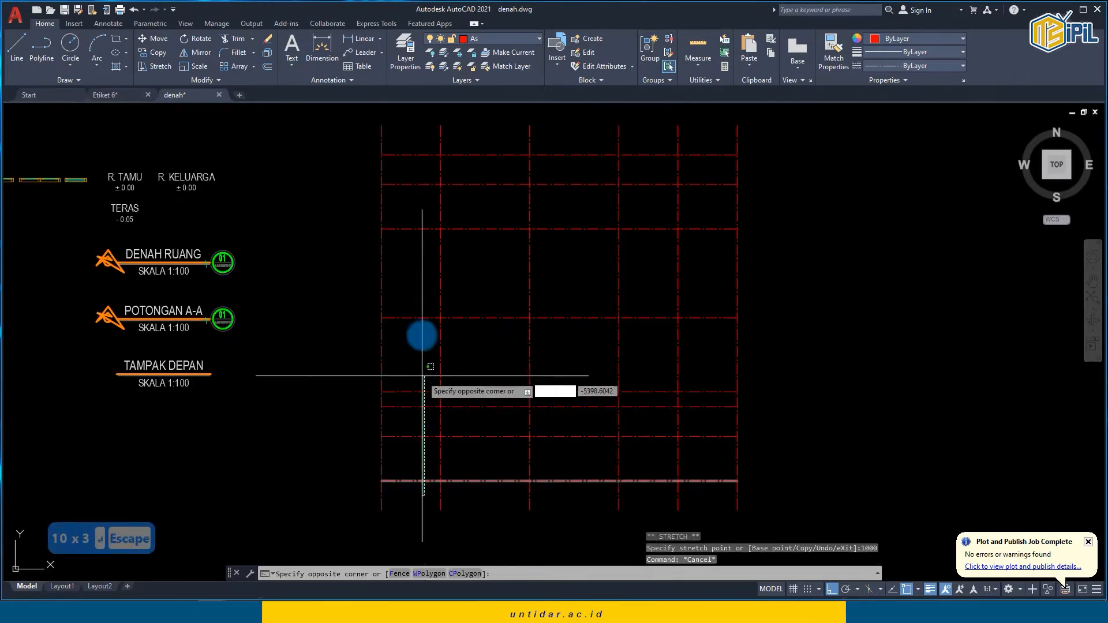
{"action": "left_click", "coordinate": [409, 153]}
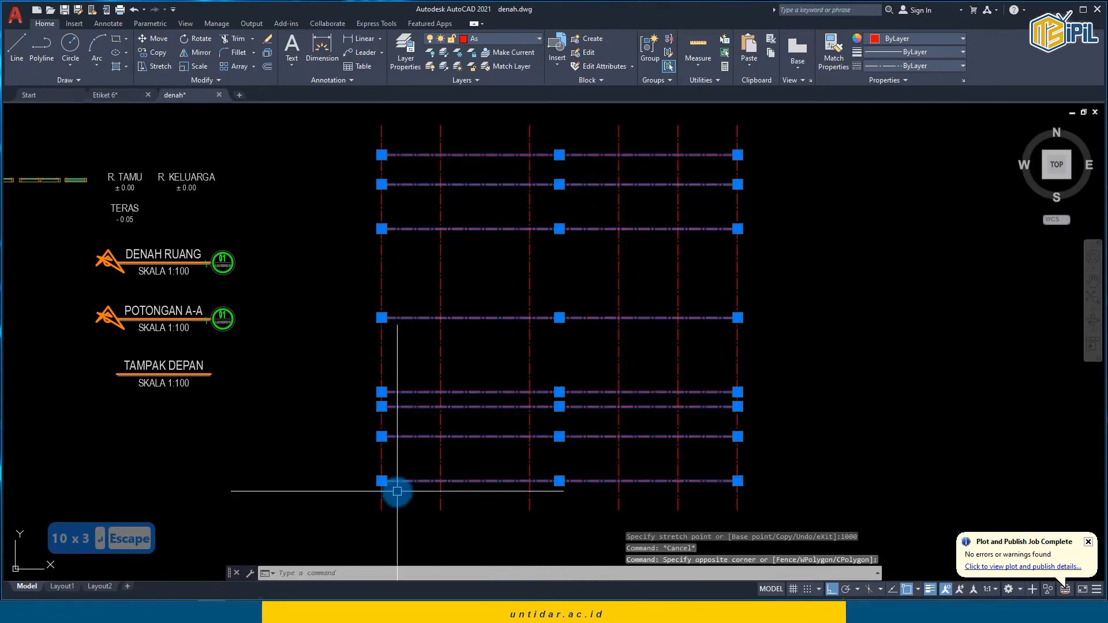
{"action": "left_click", "coordinate": [381, 481], "text": "shift"}
{"action": "left_click", "coordinate": [382, 436], "text": "shift"}
{"action": "left_click", "coordinate": [381, 407], "text": "shift"}
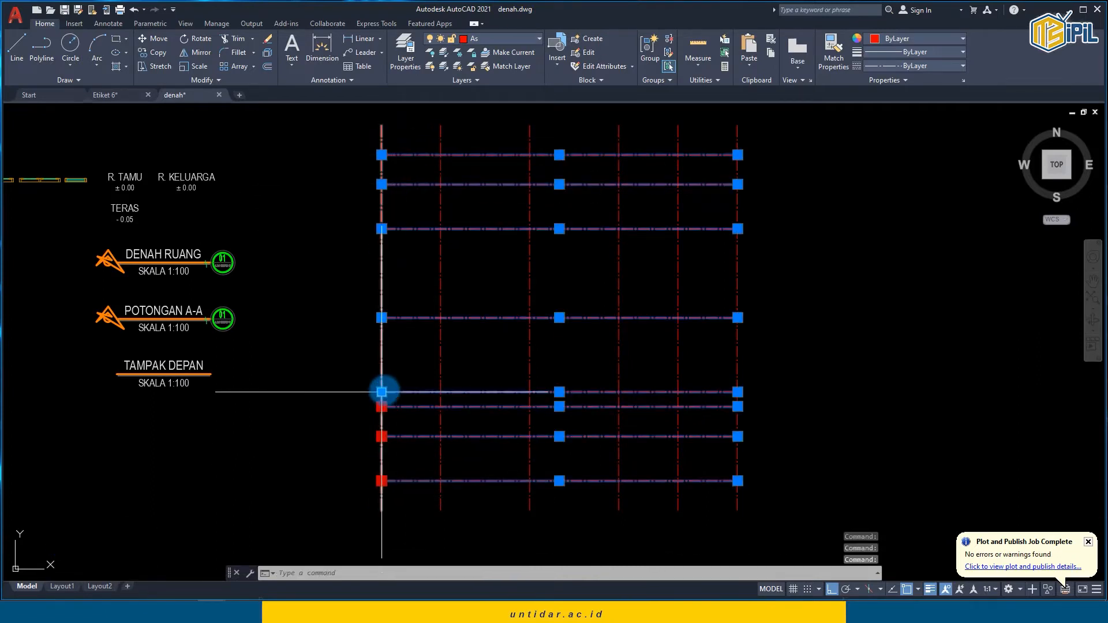
{"action": "left_click", "coordinate": [381, 392], "text": "shift"}
{"action": "left_click", "coordinate": [382, 318], "text": "shift"}
{"action": "left_click", "coordinate": [381, 229], "text": "shift"}
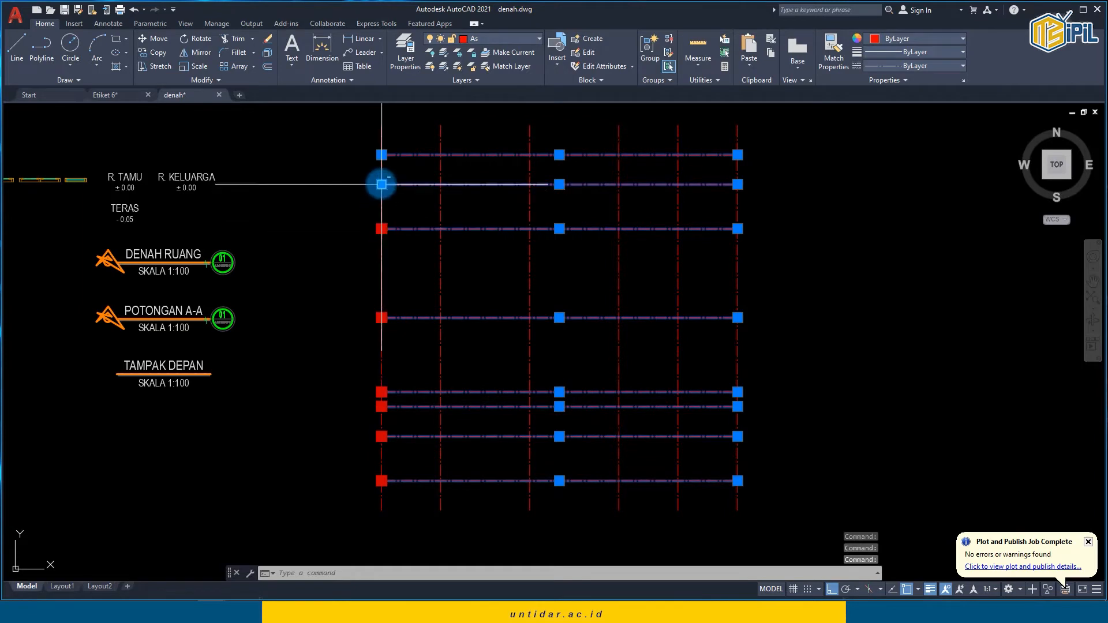
{"action": "left_click", "coordinate": [381, 184], "text": "shift"}
{"action": "left_click", "coordinate": [381, 154]}
Step: Stretch the right endpoints of all eight horizontal axis lines 1000 outward beyond the rightmost vertical axis
{"action": "type", "text": "1"}
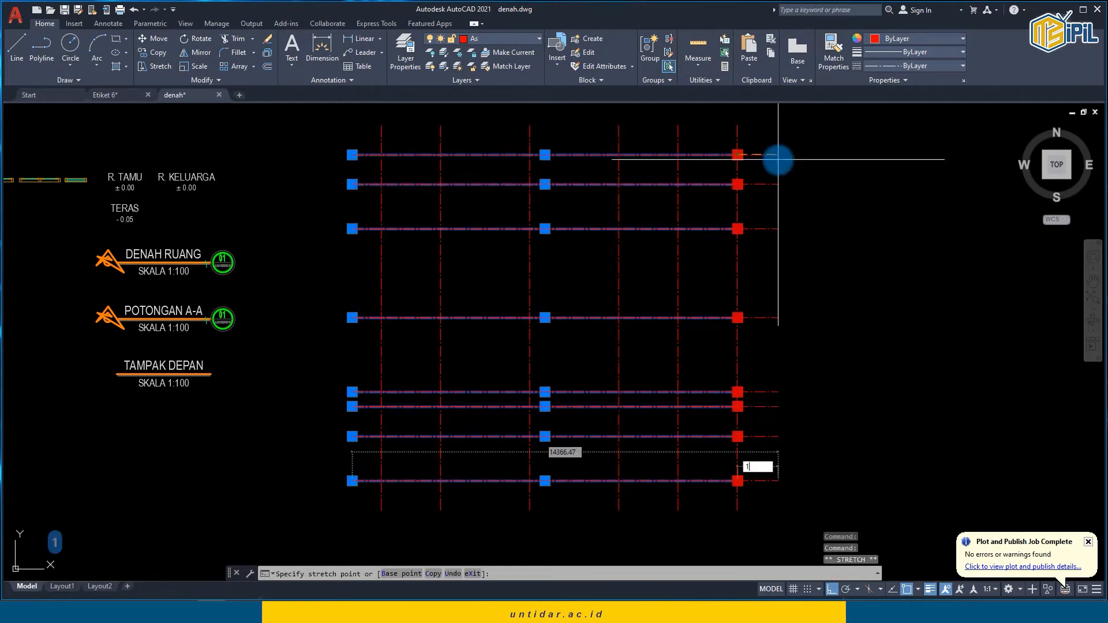
{"action": "type", "text": "000"}
{"action": "key", "text": "Return"}
{"action": "key", "text": "Escape"}
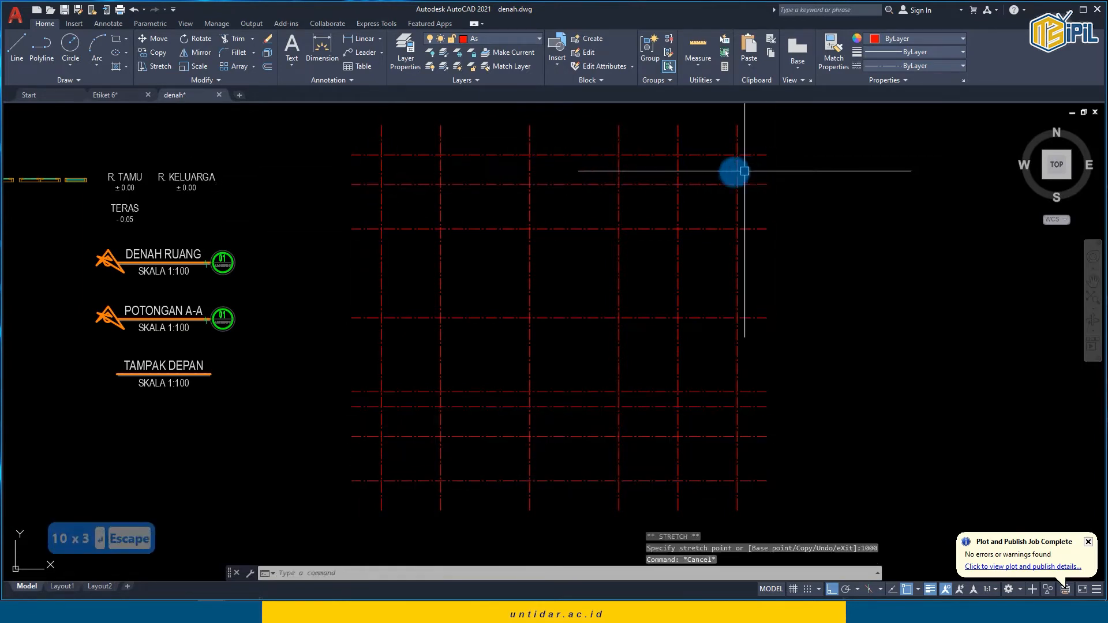
Step: Copy the solid green column block from its centre, with ortho off, to where the second and third horizontal axes cross the fourth and fifth vertical axes
{"action": "middle_click_drag", "start_coordinate": [626, 225], "coordinate": [574, 214]}
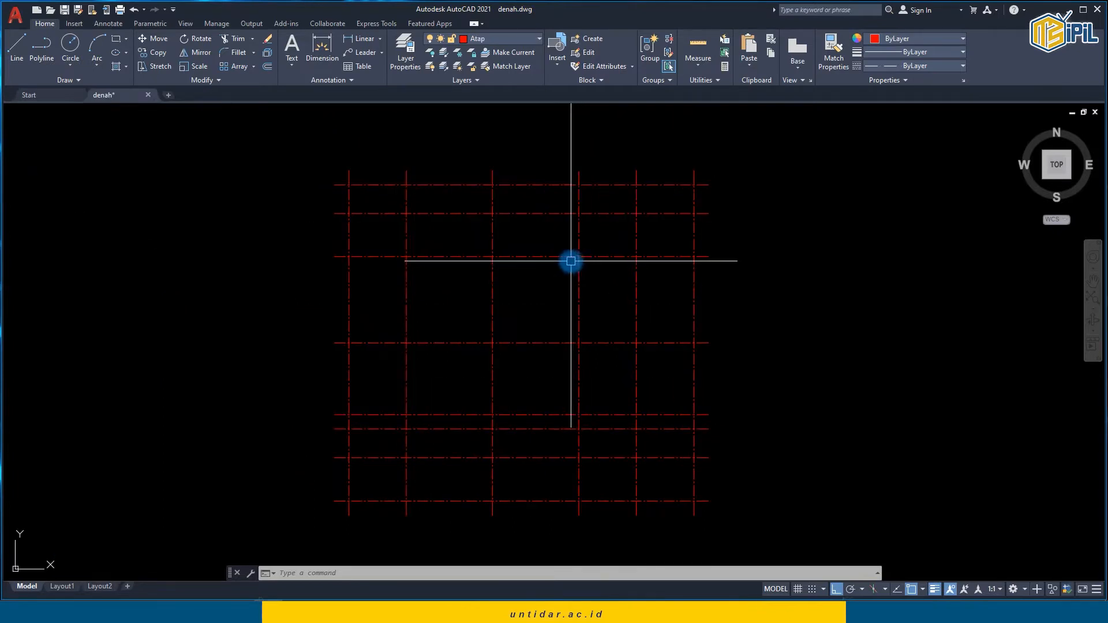
{"action": "middle_click_drag", "start_coordinate": [366, 246], "coordinate": [466, 235]}
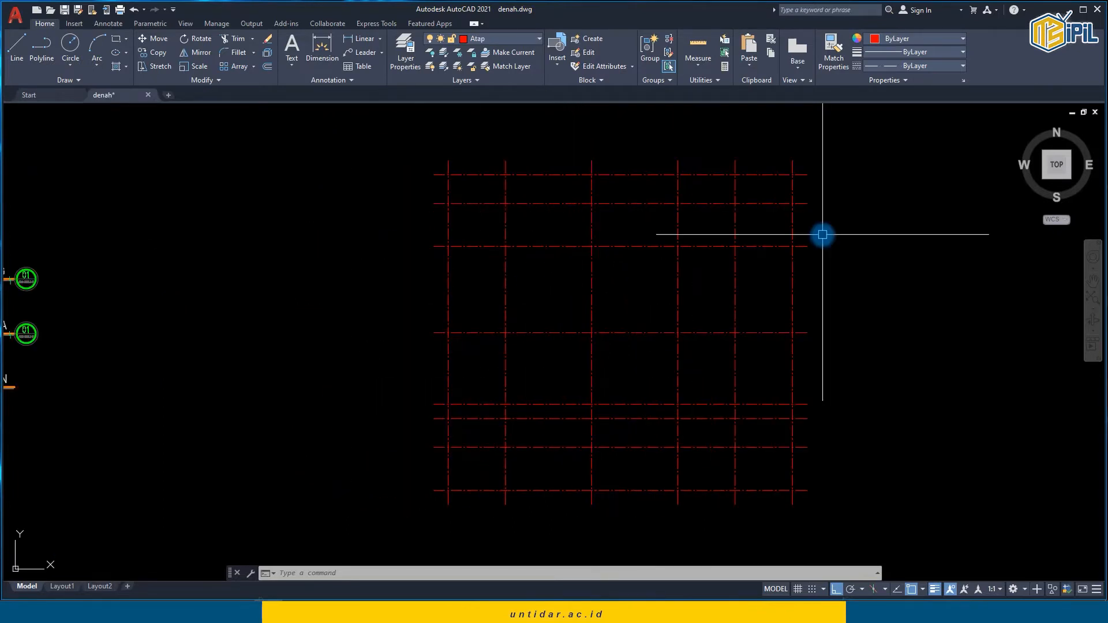
{"action": "middle_click_drag", "start_coordinate": [298, 215], "coordinate": [468, 222]}
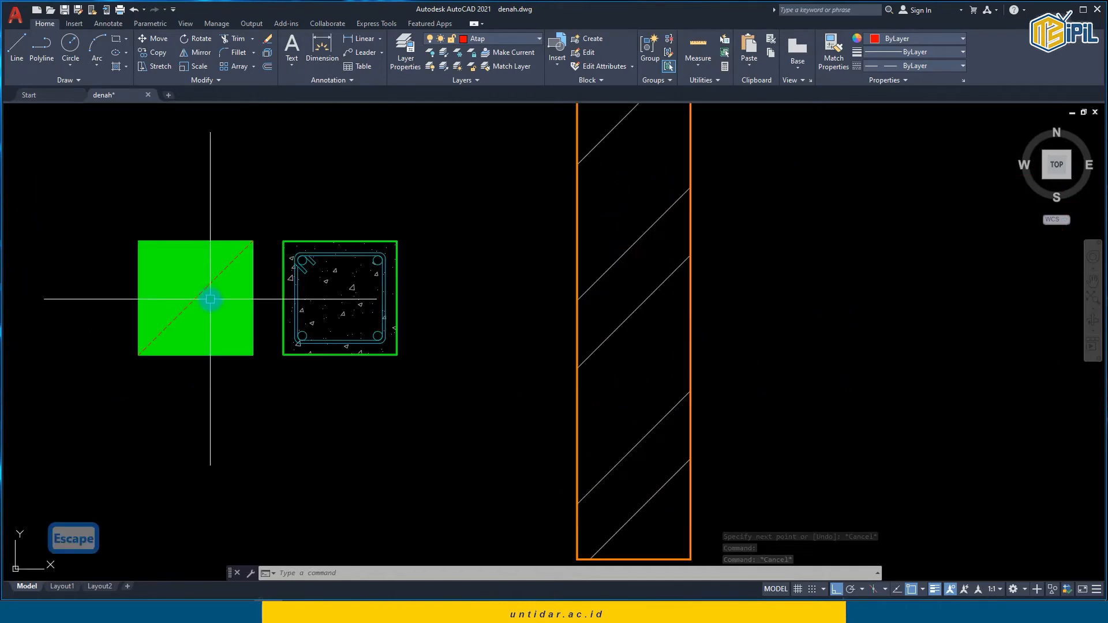
{"action": "left_click", "coordinate": [250, 335]}
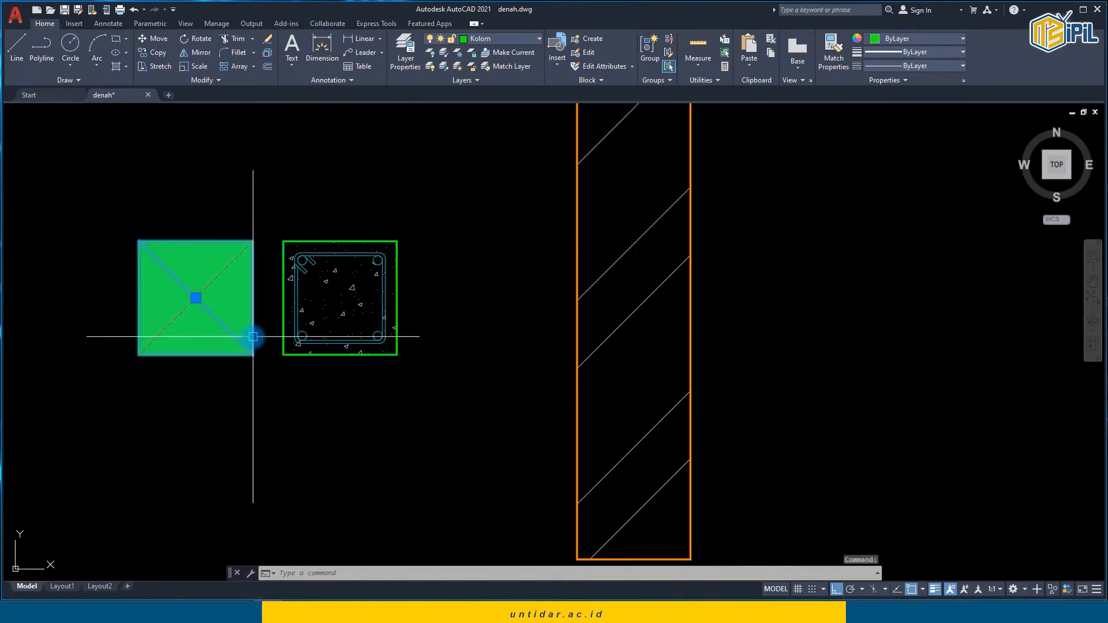
{"action": "type", "text": "co"}
{"action": "key", "text": "Return"}
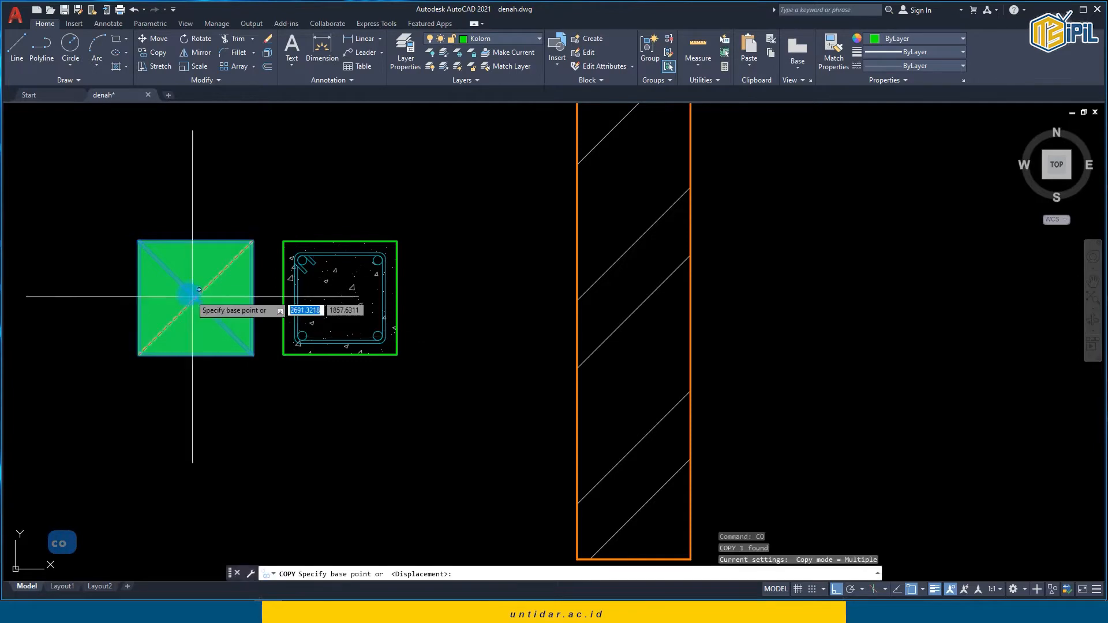
{"action": "left_click", "coordinate": [196, 298]}
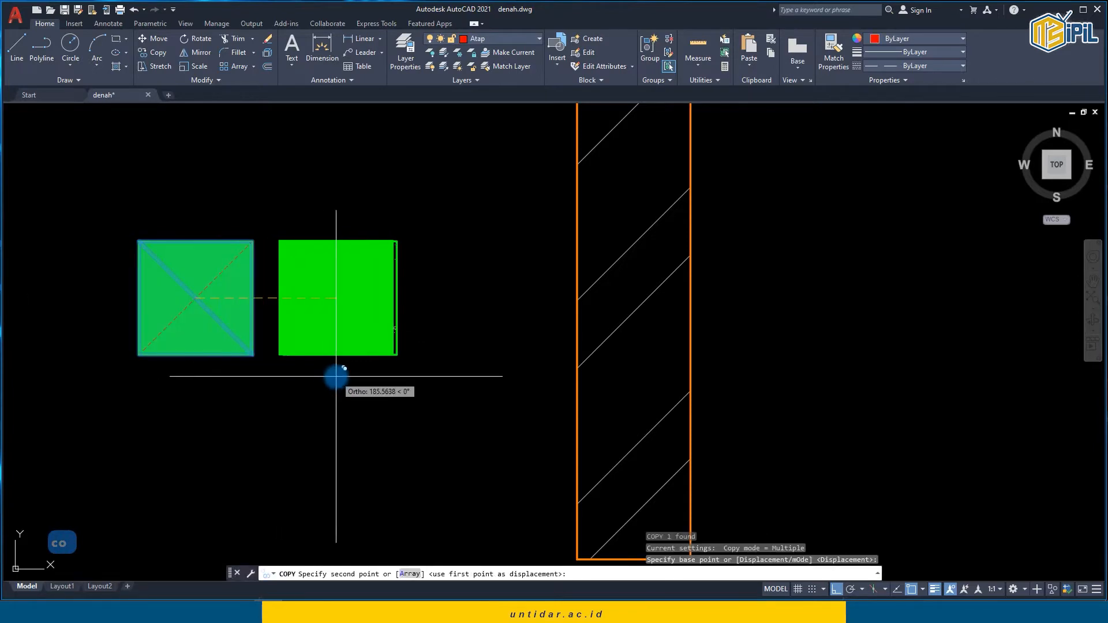
{"action": "key", "text": "F8"}
{"action": "scroll", "coordinate": [616, 396], "scroll_direction": "down", "scroll_amount": 5}
{"action": "middle_click_drag", "start_coordinate": [1051, 445], "coordinate": [562, 349]}
{"action": "middle_click_drag", "start_coordinate": [1030, 396], "coordinate": [527, 304]}
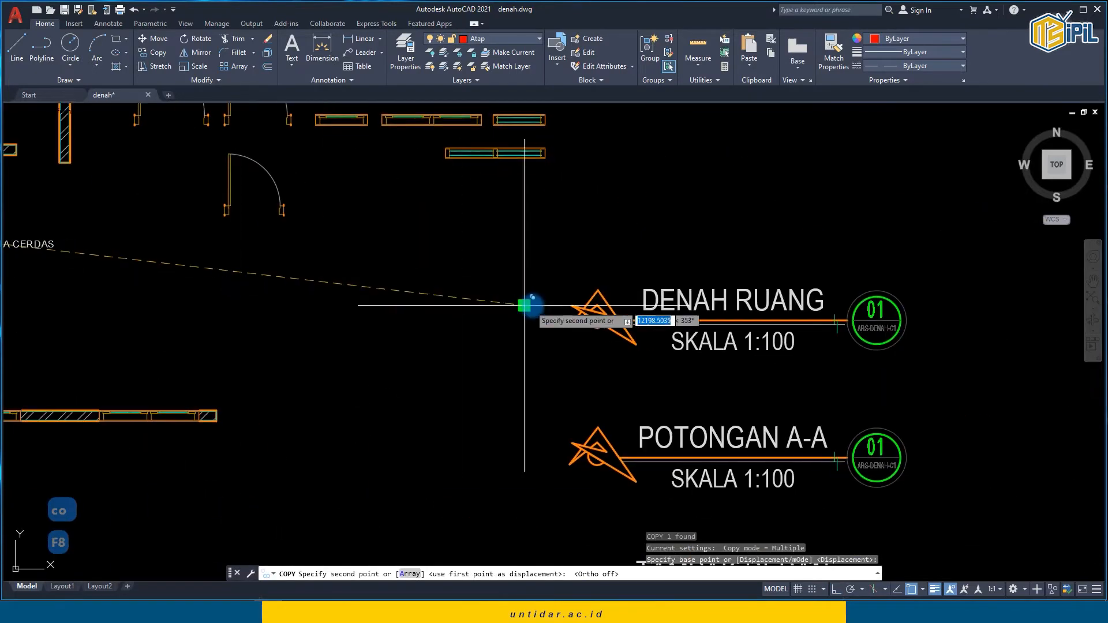
{"action": "middle_click_drag", "start_coordinate": [910, 321], "coordinate": [373, 289]}
{"action": "scroll", "coordinate": [373, 290], "scroll_direction": "down", "scroll_amount": 3}
{"action": "scroll", "coordinate": [495, 267], "scroll_direction": "up", "scroll_amount": 3}
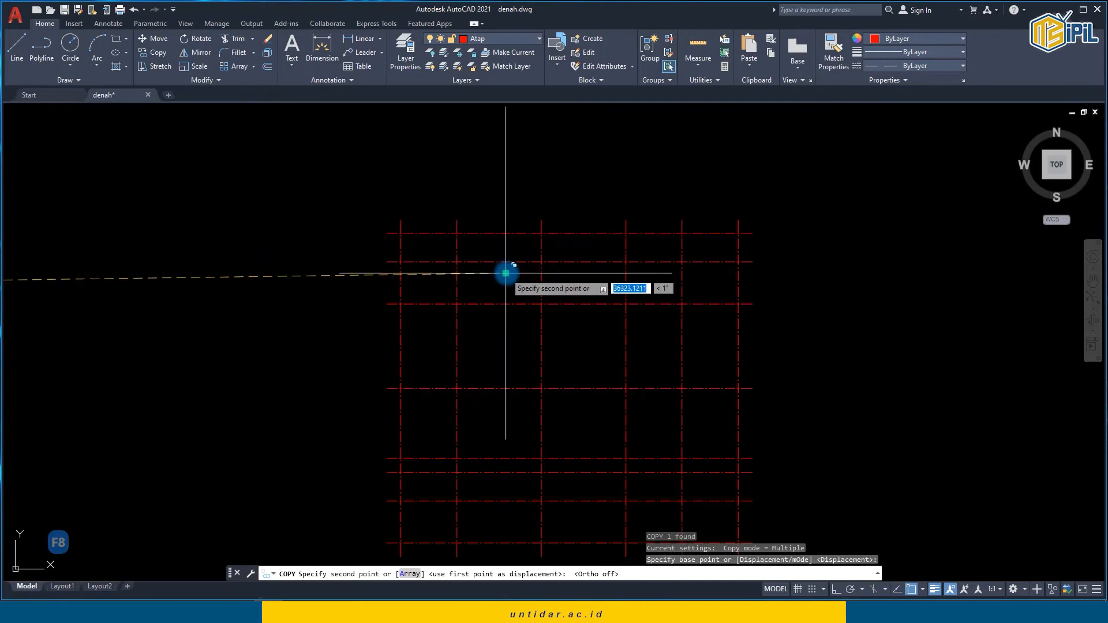
{"action": "scroll", "coordinate": [673, 268], "scroll_direction": "up", "scroll_amount": 2}
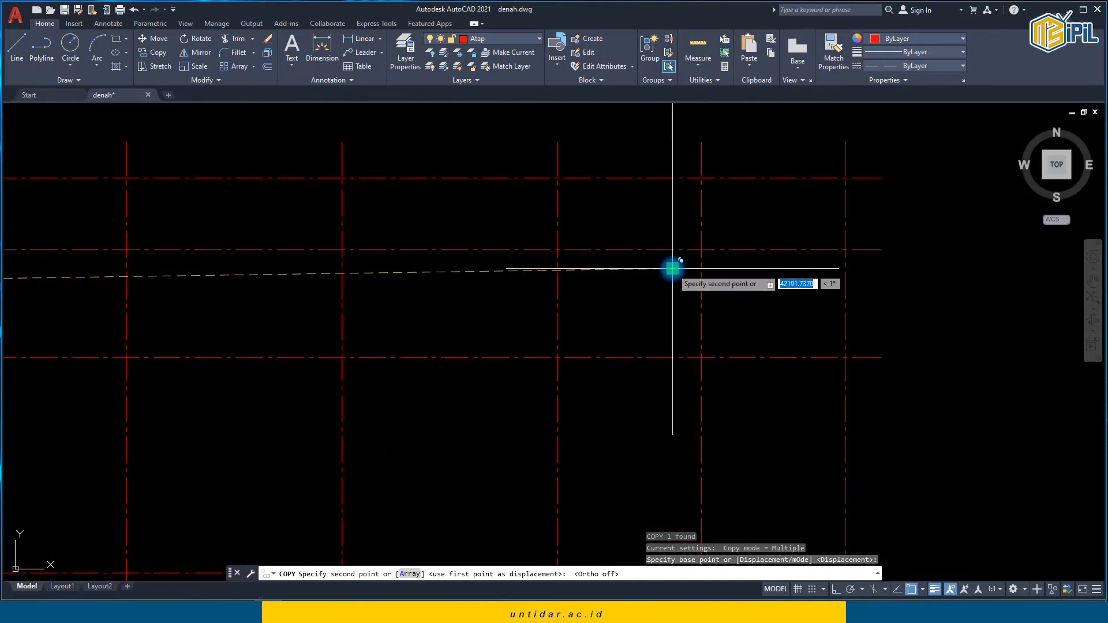
{"action": "left_click", "coordinate": [701, 250]}
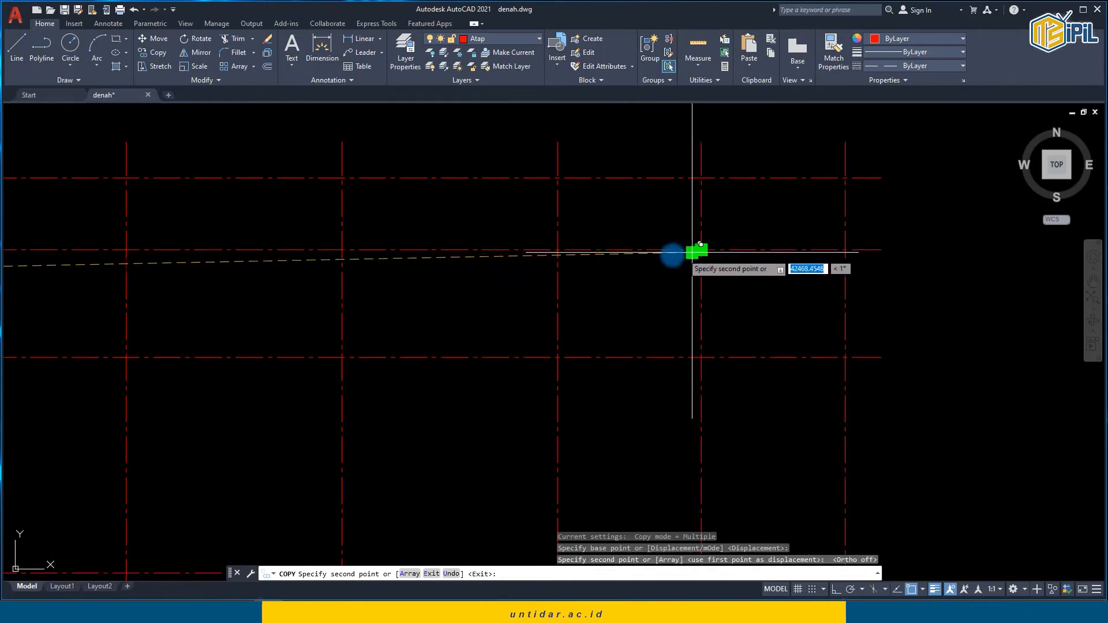
{"action": "left_click", "coordinate": [557, 250]}
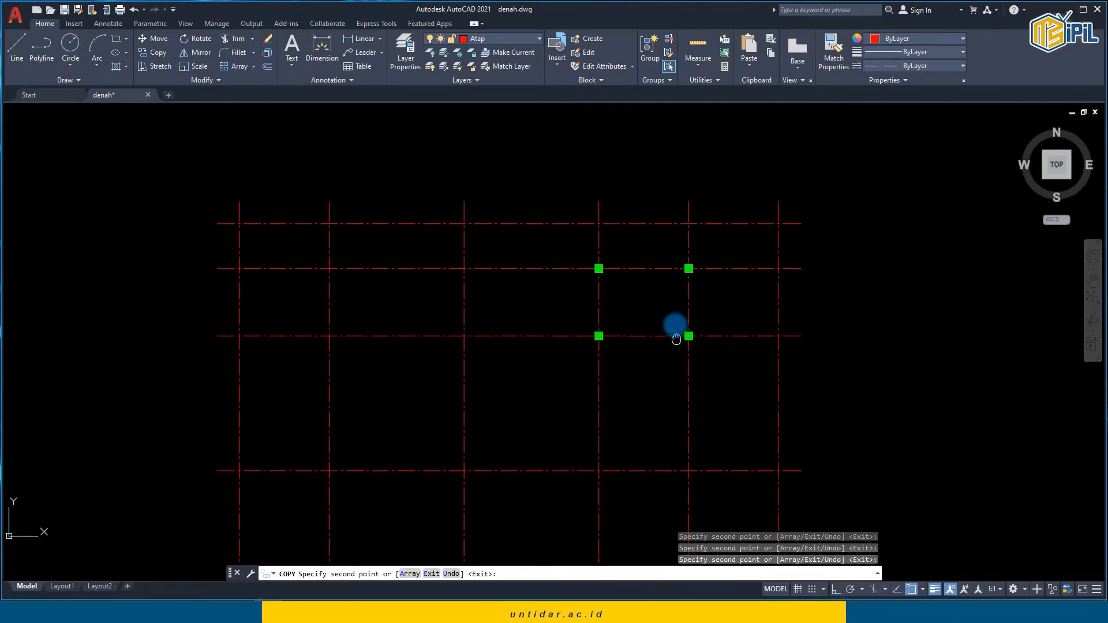
Step: Place further column copies so the third and fourth horizontal axes carry one at each of the four inner vertical axes
{"action": "middle_click_drag", "start_coordinate": [675, 328], "coordinate": [664, 256]}
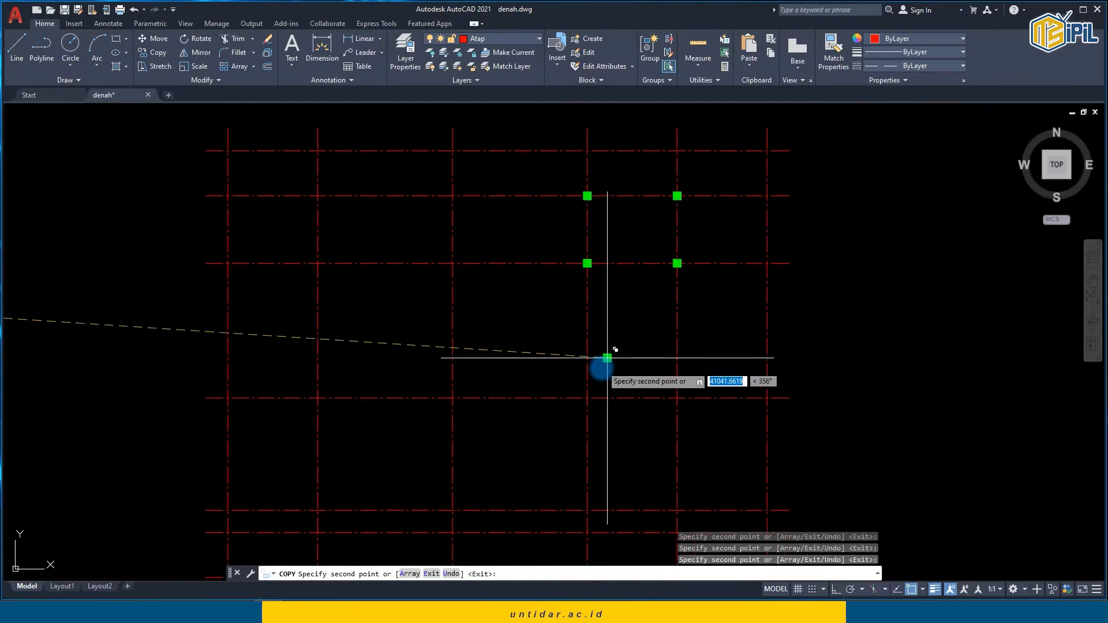
{"action": "left_click", "coordinate": [587, 397]}
{"action": "left_click", "coordinate": [677, 398]}
{"action": "left_click", "coordinate": [453, 263]}
{"action": "scroll", "coordinate": [475, 272], "scroll_direction": "up", "scroll_amount": 3}
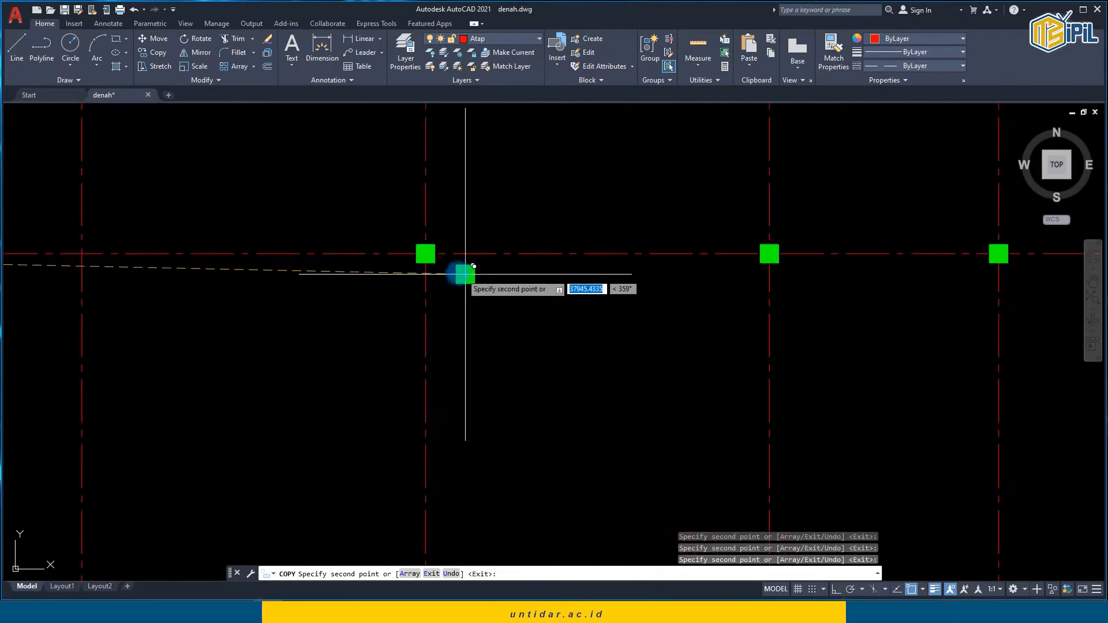
{"action": "scroll", "coordinate": [427, 255], "scroll_direction": "down", "scroll_amount": 5}
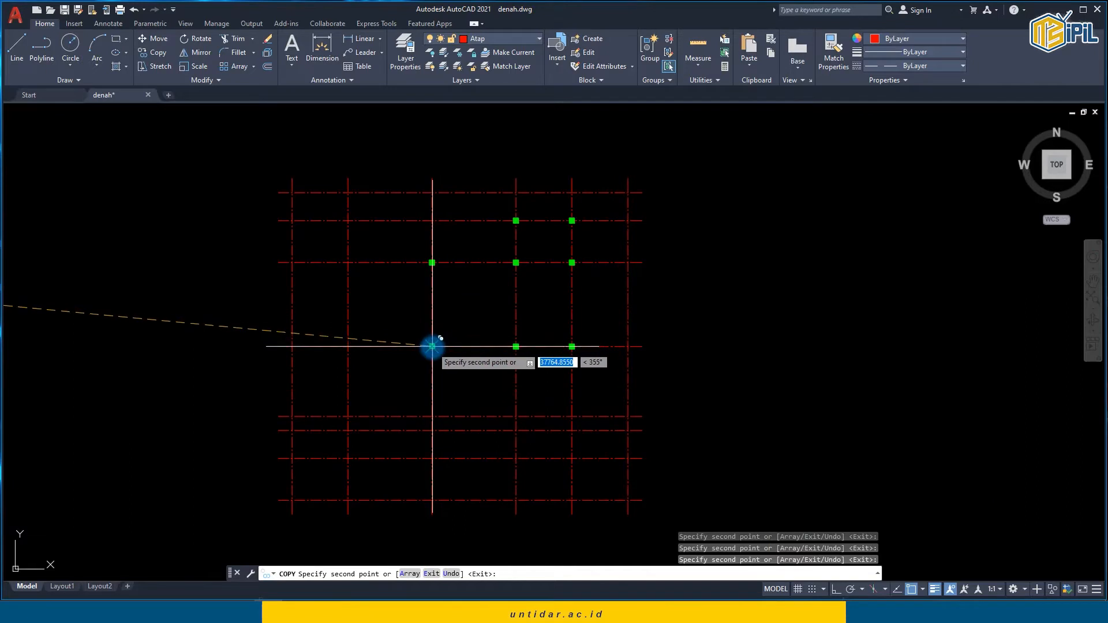
{"action": "left_click", "coordinate": [432, 346]}
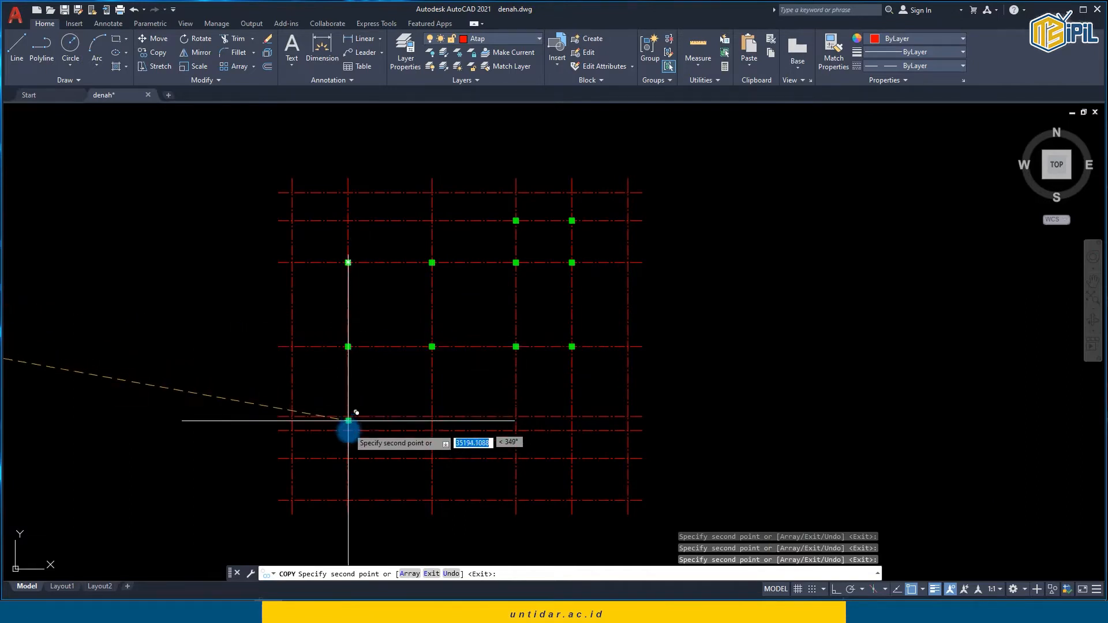
Step: Place columns on the fifth and seventh horizontal axes at the third and fourth vertical axes, and on the sixth at the second and third
{"action": "scroll", "coordinate": [351, 436], "scroll_direction": "up", "scroll_amount": 2}
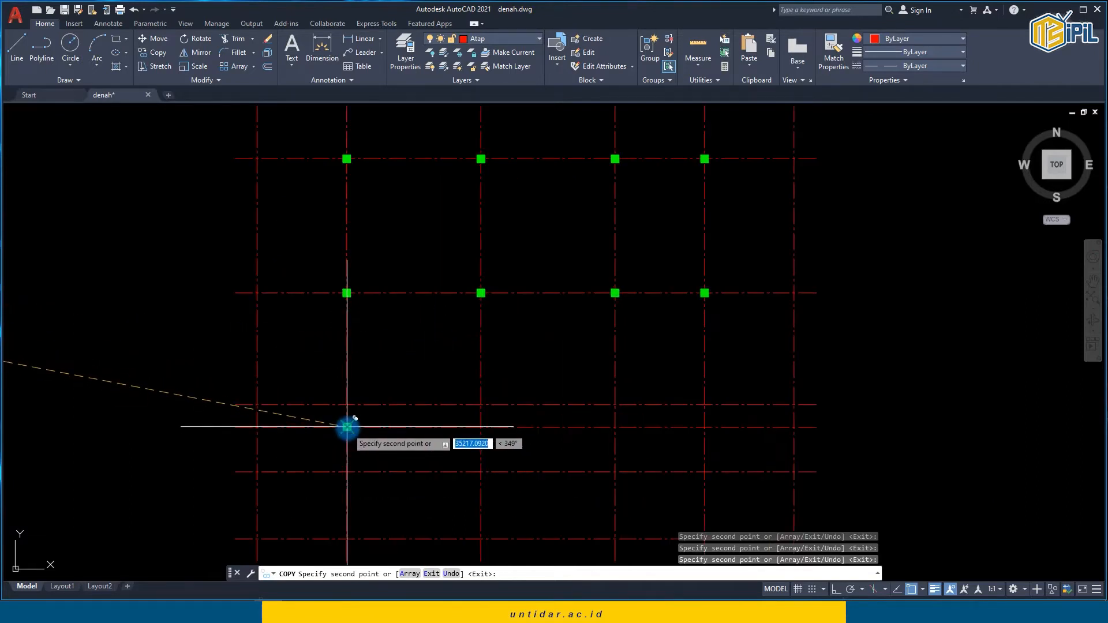
{"action": "left_click", "coordinate": [347, 427]}
{"action": "left_click", "coordinate": [481, 427]}
{"action": "left_click", "coordinate": [481, 404]}
{"action": "left_click", "coordinate": [615, 404]}
{"action": "middle_click_drag", "start_coordinate": [481, 472], "coordinate": [496, 395]}
{"action": "left_click", "coordinate": [496, 395]}
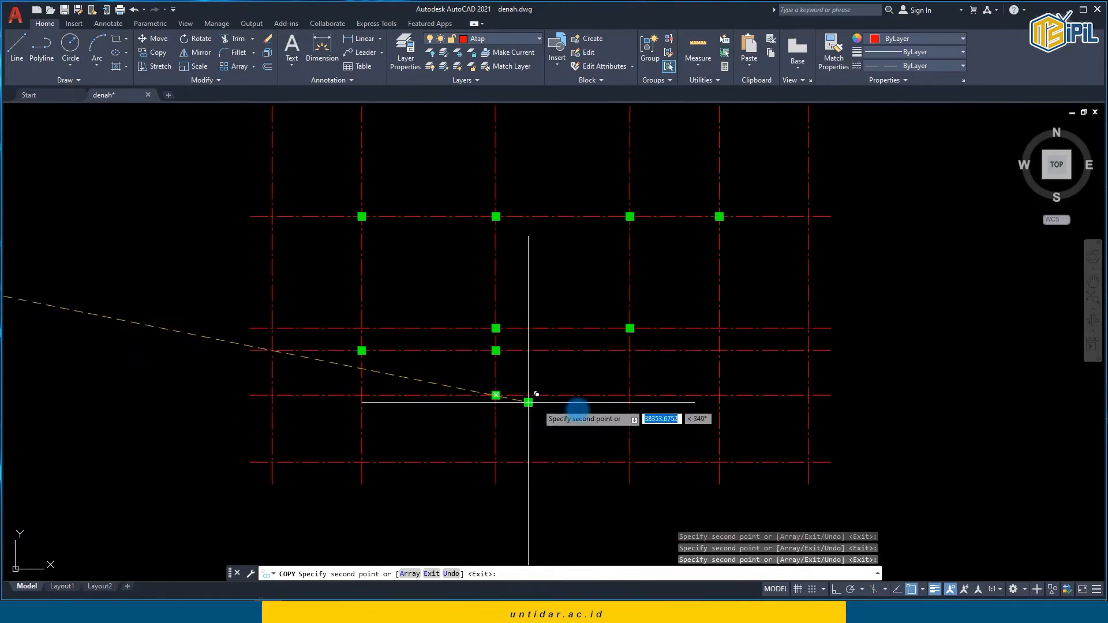
{"action": "left_click", "coordinate": [629, 396]}
Step: Place columns at the four outer corners of the grid and where the bottom axis crosses the fourth vertical axis, finishing the copy
{"action": "left_click", "coordinate": [272, 462]}
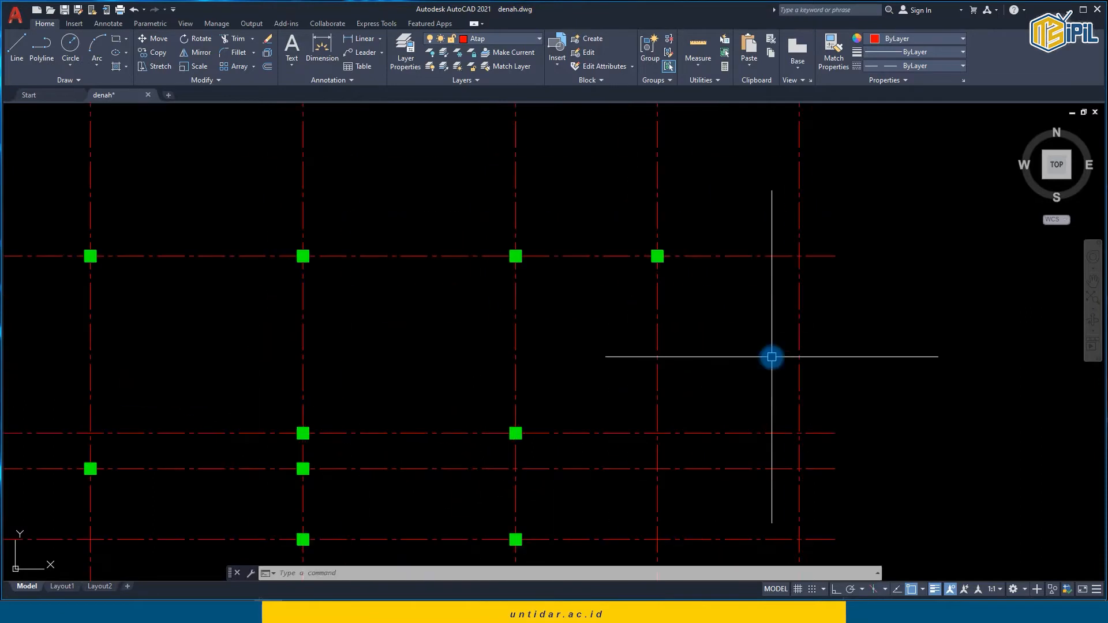
{"action": "scroll", "coordinate": [772, 356], "scroll_direction": "down", "scroll_amount": 1}
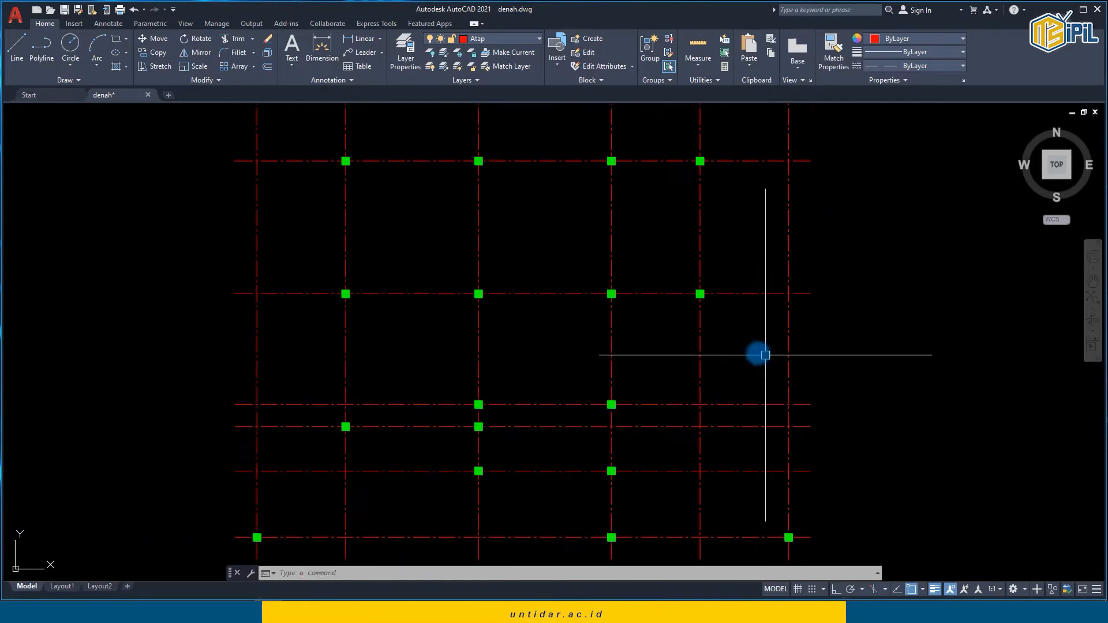
{"action": "scroll", "coordinate": [757, 352], "scroll_direction": "down", "scroll_amount": 1}
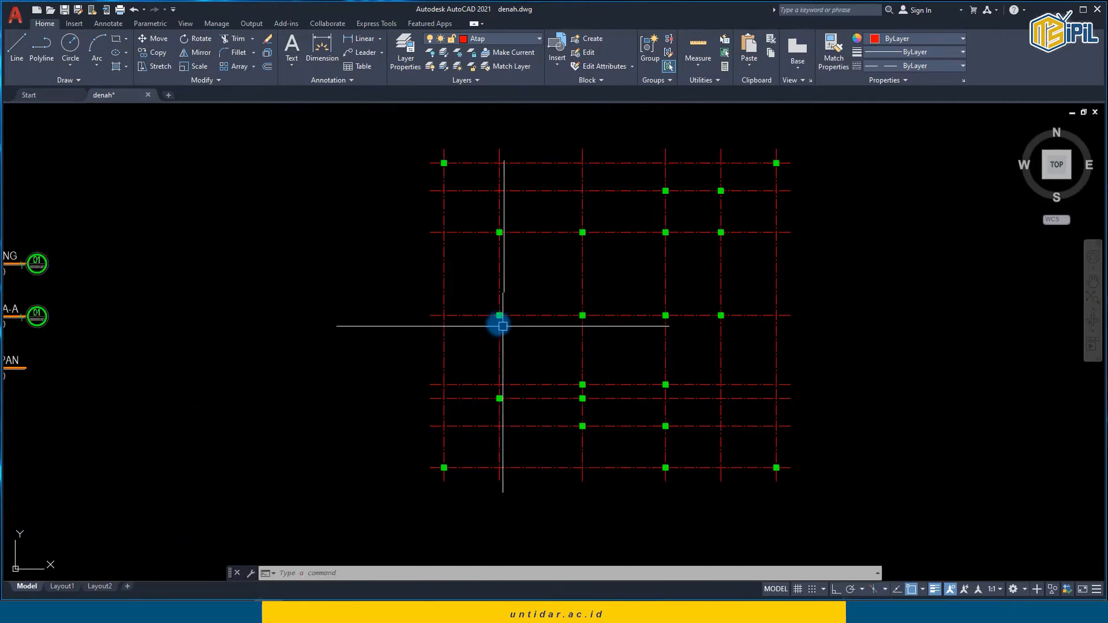
Step: Copy the horizontal hatched wall block from the midpoint of its left end to the right face of the bottom-left corner column
{"action": "middle_click_drag", "start_coordinate": [463, 315], "coordinate": [575, 314]}
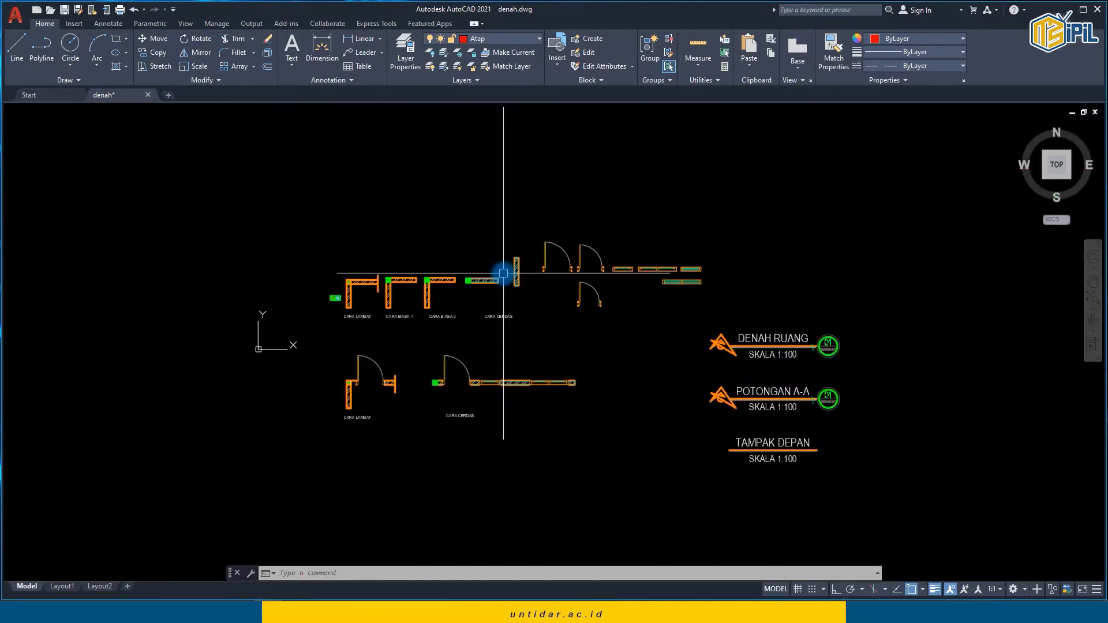
{"action": "scroll", "coordinate": [503, 273], "scroll_direction": "up", "scroll_amount": 5}
{"action": "left_click", "coordinate": [461, 294]}
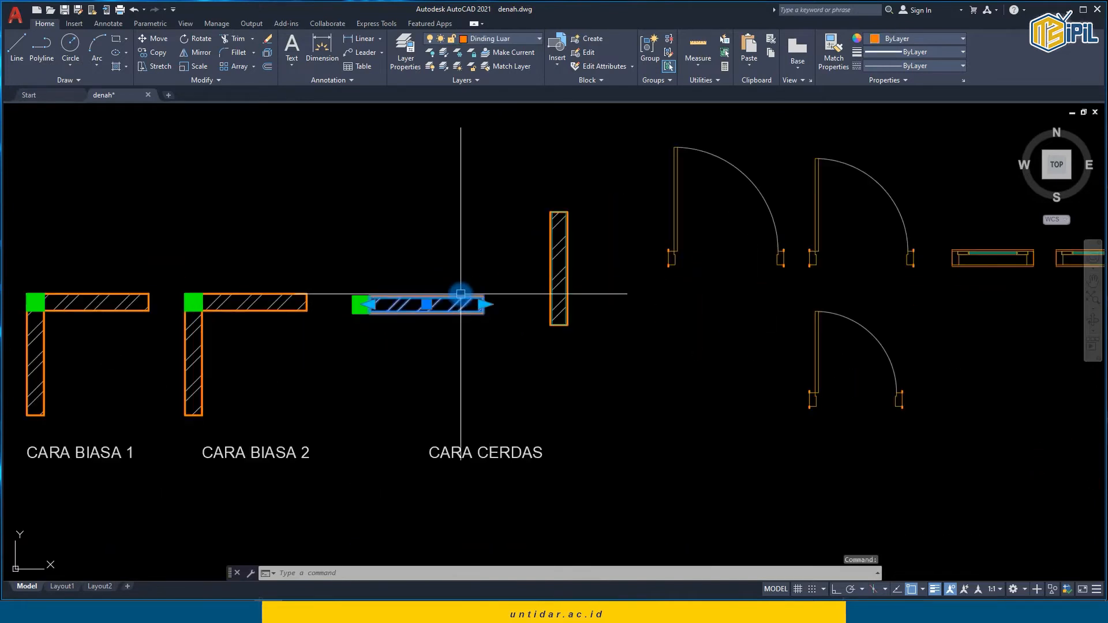
{"action": "type", "text": "co"}
{"action": "key", "text": "Return"}
{"action": "scroll", "coordinate": [360, 304], "scroll_direction": "up", "scroll_amount": 5}
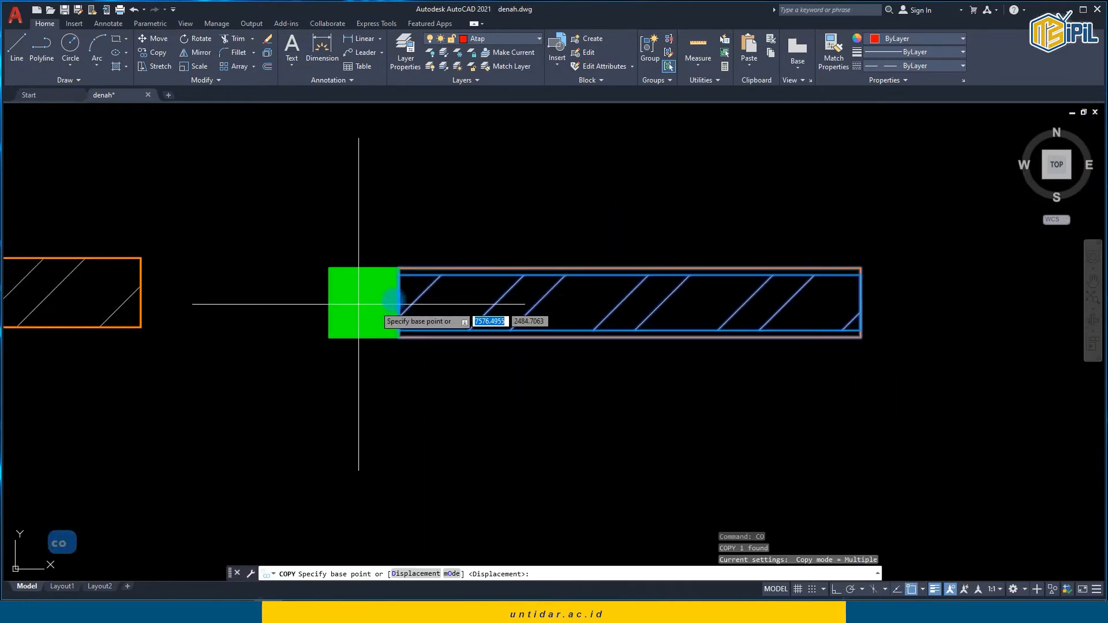
{"action": "left_click", "coordinate": [399, 302]}
{"action": "scroll", "coordinate": [334, 329], "scroll_direction": "down", "scroll_amount": 6}
{"action": "scroll", "coordinate": [636, 355], "scroll_direction": "up", "scroll_amount": 2}
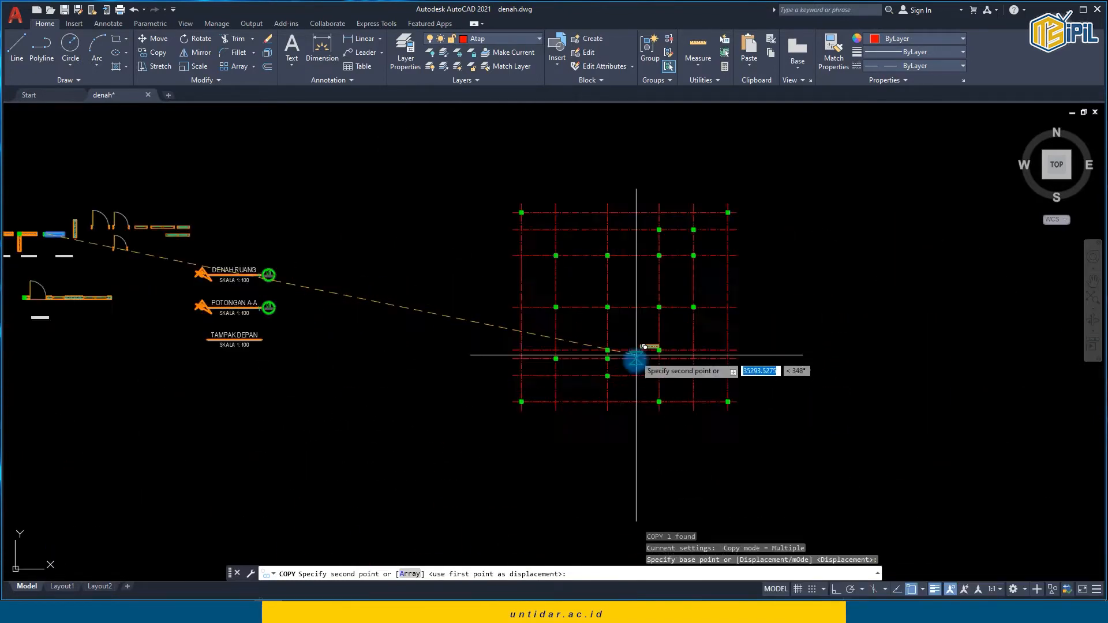
{"action": "scroll", "coordinate": [636, 355], "scroll_direction": "up", "scroll_amount": 8}
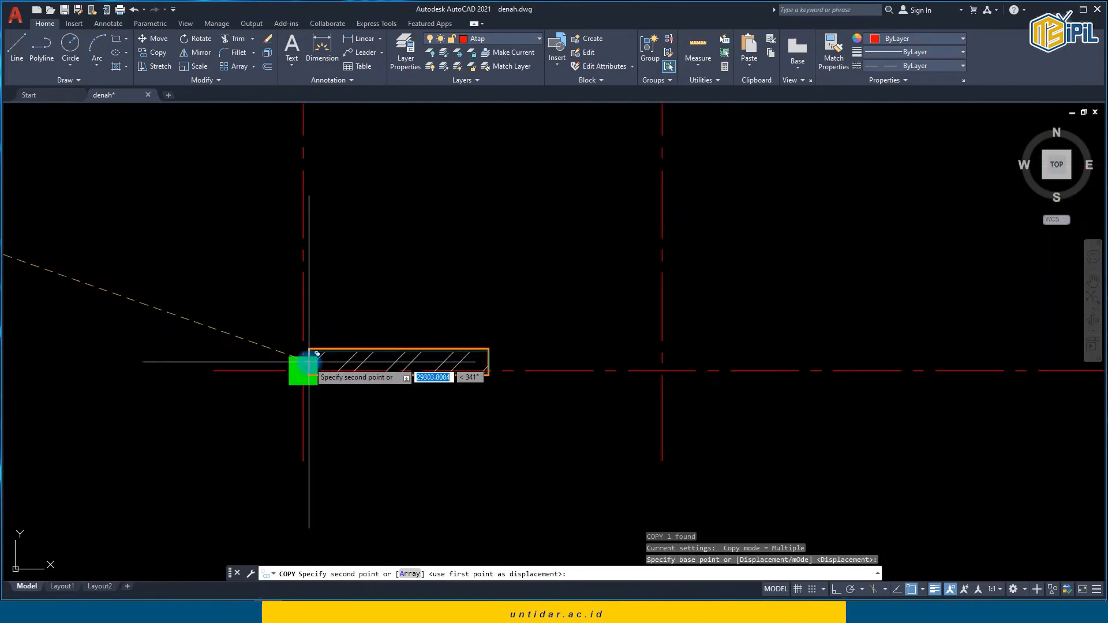
{"action": "left_click", "coordinate": [317, 371]}
Step: Place further horizontal wall copies beside columns on the second to sixth horizontal axes, plus one ending at the top-right corner column
{"action": "scroll", "coordinate": [554, 344], "scroll_direction": "down", "scroll_amount": 2}
{"action": "middle_click_drag", "start_coordinate": [554, 344], "coordinate": [275, 444]}
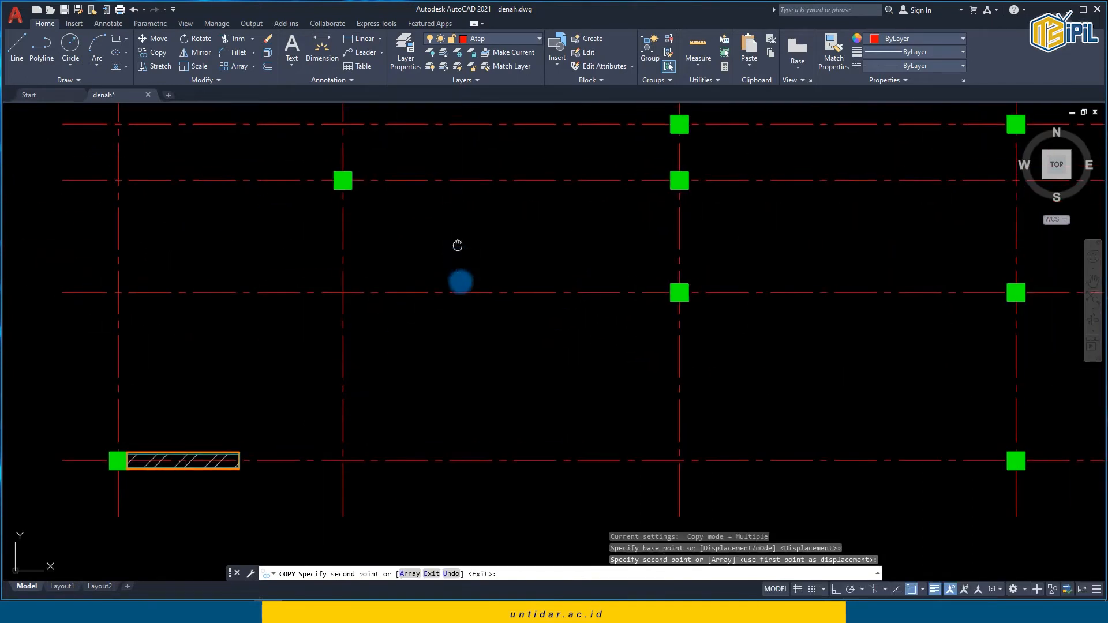
{"action": "middle_click_drag", "start_coordinate": [458, 245], "coordinate": [500, 399]}
{"action": "left_click", "coordinate": [395, 334]}
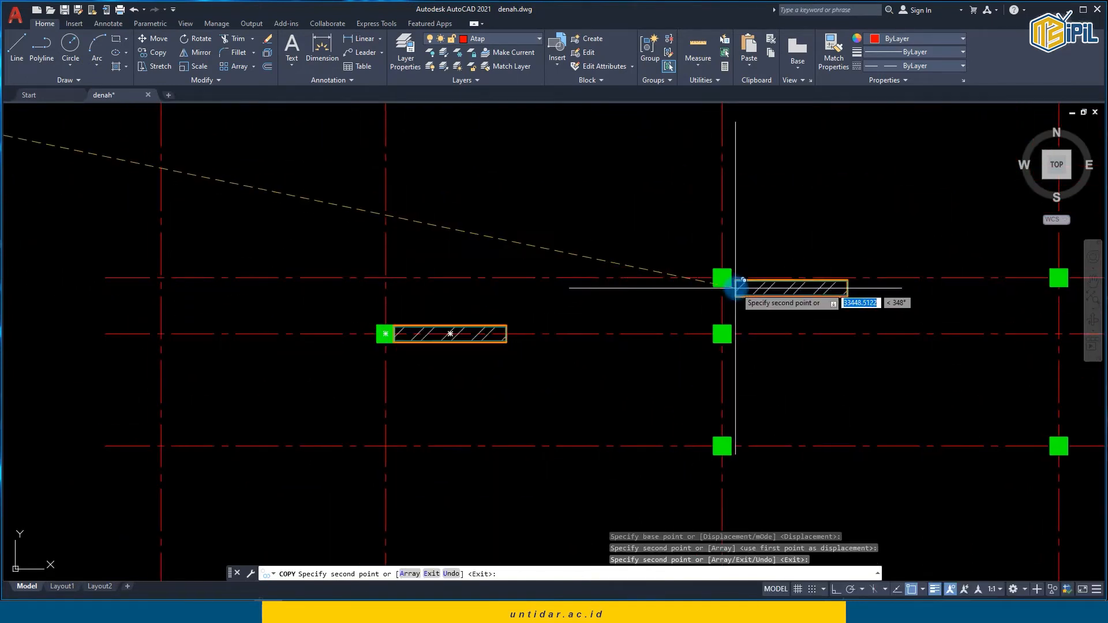
{"action": "scroll", "coordinate": [558, 218], "scroll_direction": "down", "scroll_amount": 5}
{"action": "key", "text": "Escape"}
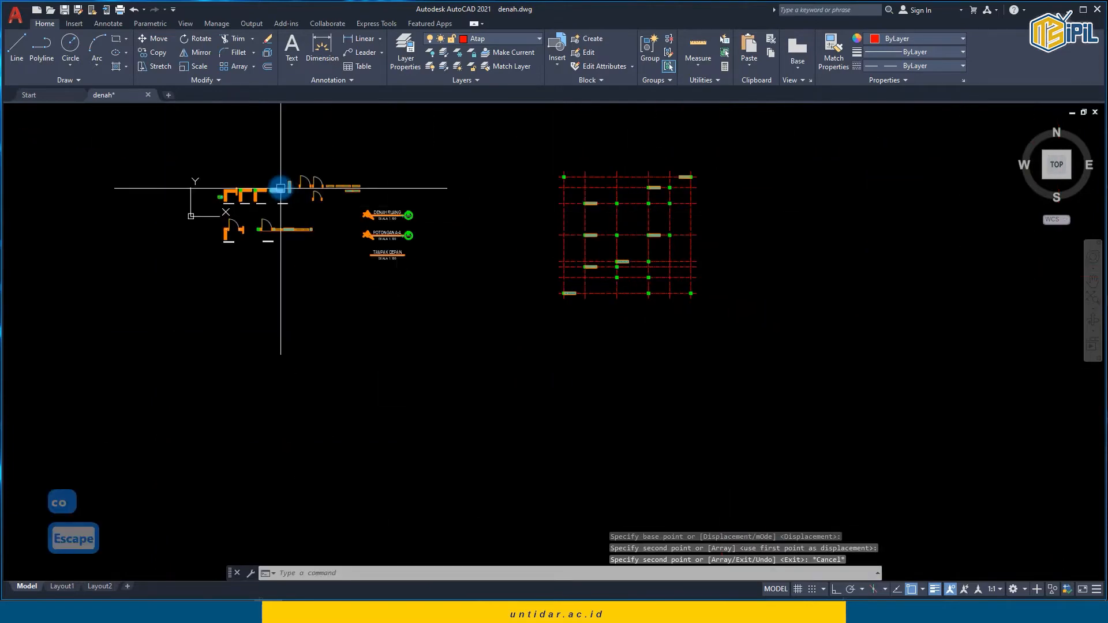
Step: Copy the vertical hatched wall block from the midpoint of its lower end to the upper face of the bottom-left corner column
{"action": "scroll", "coordinate": [280, 188], "scroll_direction": "up", "scroll_amount": 5}
{"action": "type", "text": "c"}
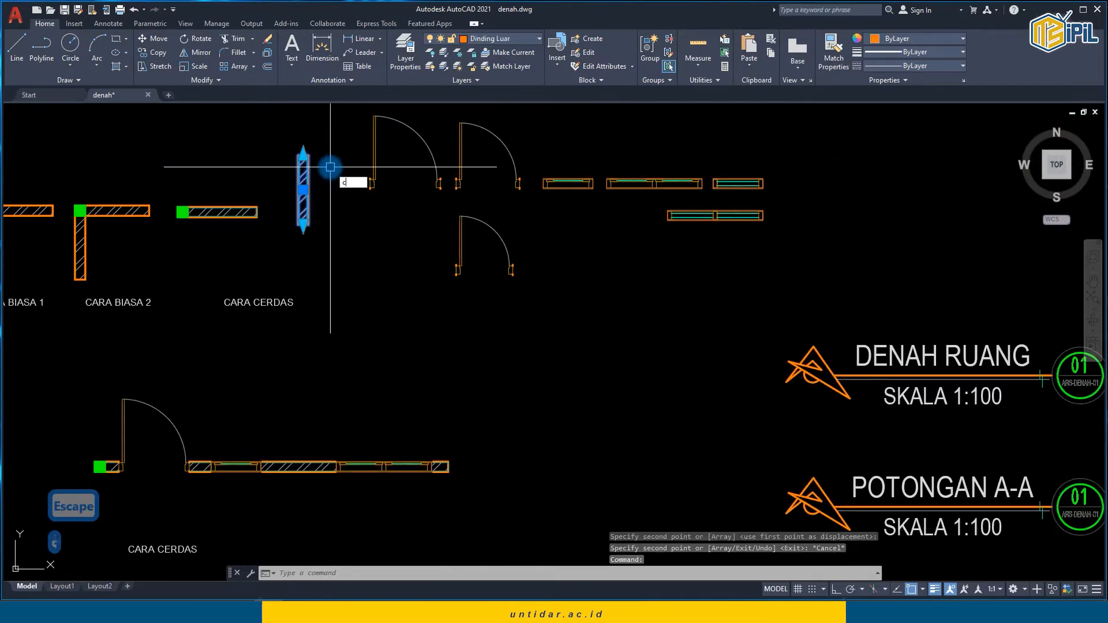
{"action": "type", "text": "o"}
{"action": "key", "text": "Return"}
{"action": "scroll", "coordinate": [309, 240], "scroll_direction": "up", "scroll_amount": 5}
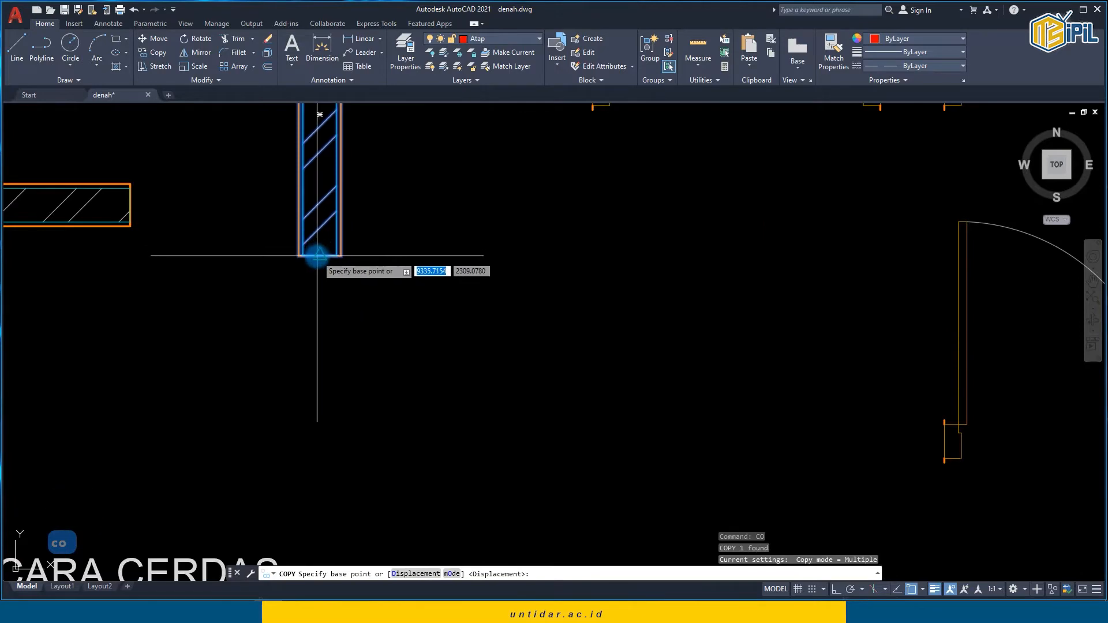
{"action": "left_click", "coordinate": [317, 256]}
{"action": "scroll", "coordinate": [186, 156], "scroll_direction": "down", "scroll_amount": 5}
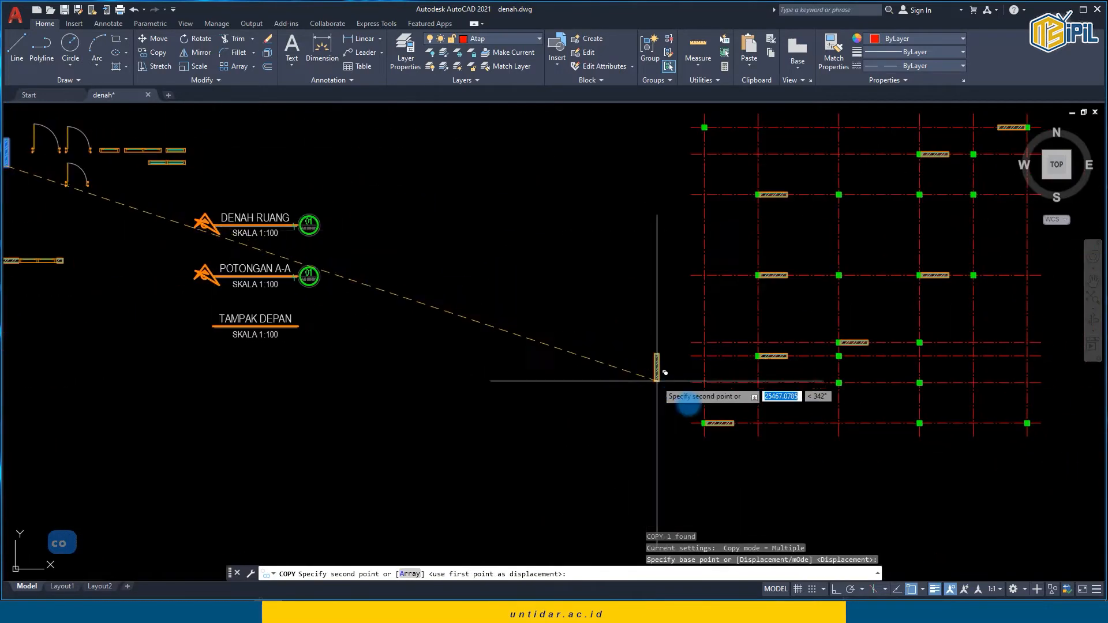
{"action": "scroll", "coordinate": [657, 381], "scroll_direction": "up", "scroll_amount": 5}
{"action": "left_click", "coordinate": [654, 430]}
Step: Place further vertical wall copies above columns on the third to sixth horizontal axes and above the bottom-right corner column, finishing the copy
{"action": "middle_click_drag", "start_coordinate": [663, 404], "coordinate": [413, 455]}
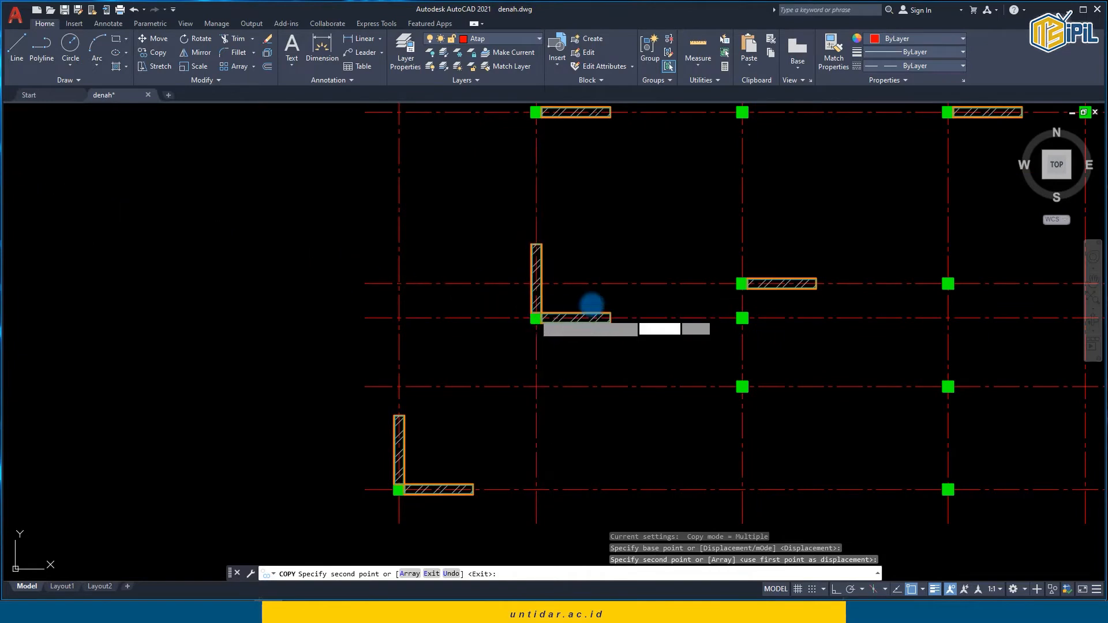
{"action": "left_click", "coordinate": [536, 318]}
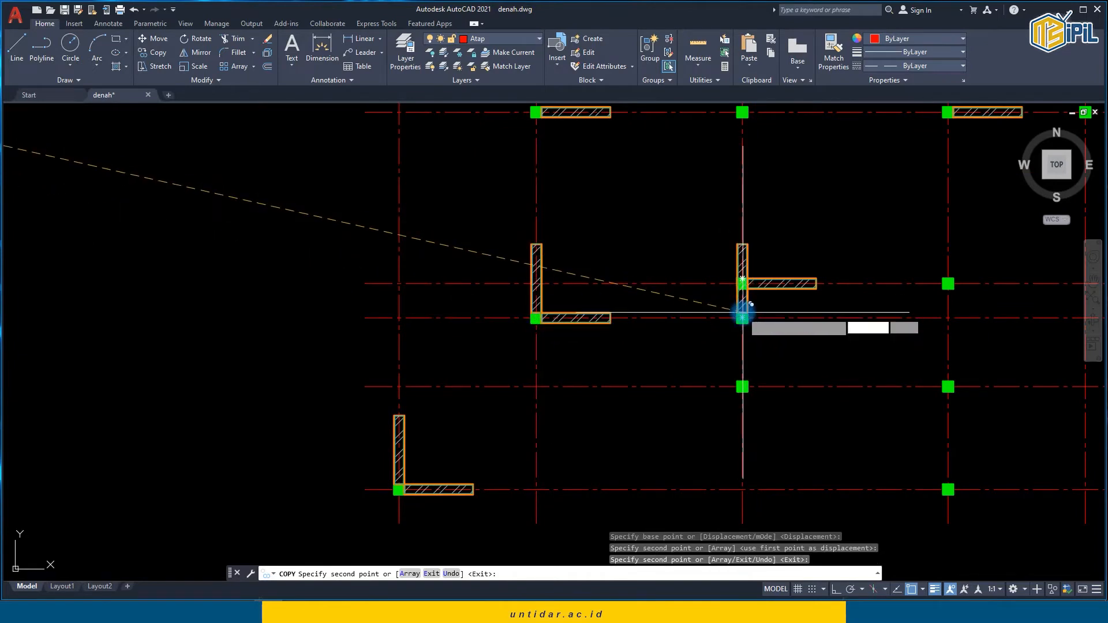
{"action": "left_click", "coordinate": [743, 317]}
{"action": "scroll", "coordinate": [742, 317], "scroll_direction": "down", "scroll_amount": 2}
{"action": "scroll", "coordinate": [507, 383], "scroll_direction": "up", "scroll_amount": 4}
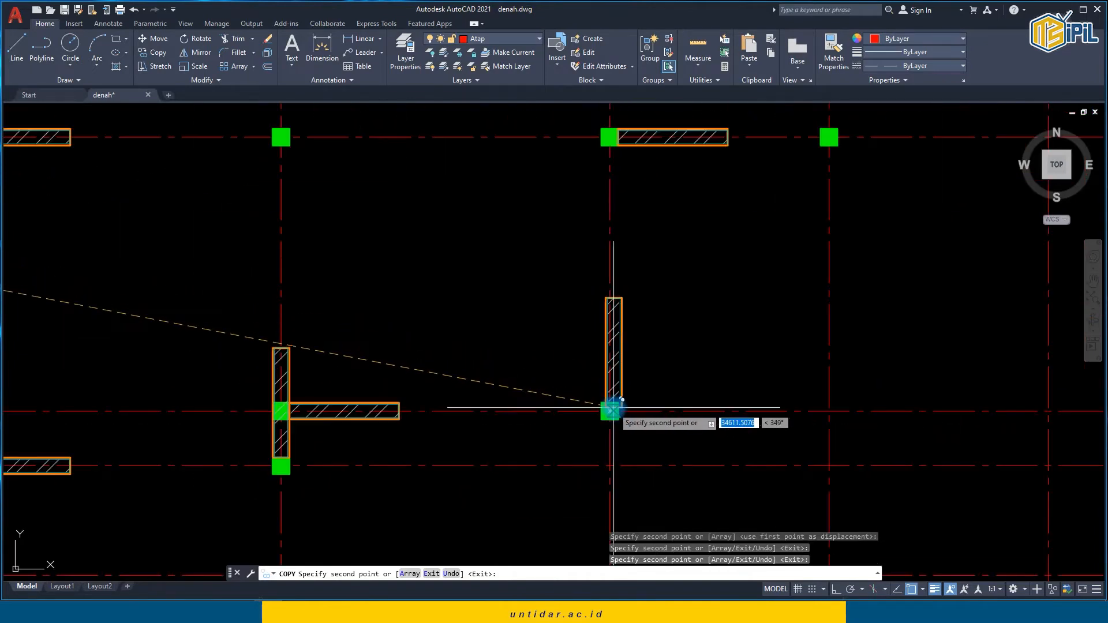
{"action": "key", "text": "Escape"}
{"action": "scroll", "coordinate": [359, 263], "scroll_direction": "down", "scroll_amount": 5}
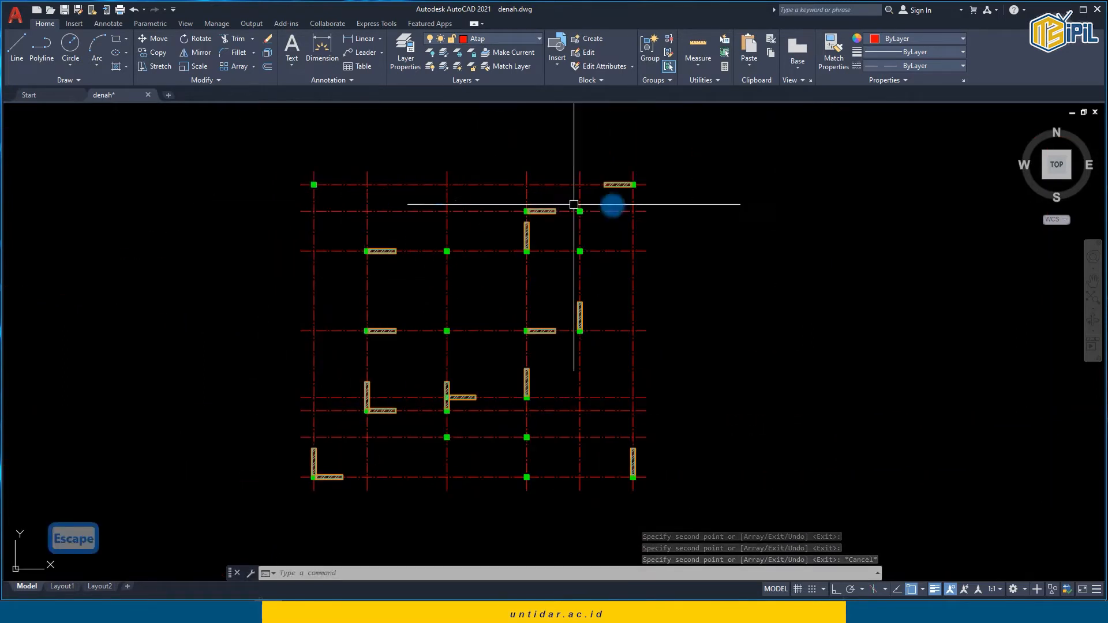
Step: Stretch the horizontal wall on the sixth horizontal axis until it meets the column on the third vertical axis
{"action": "scroll", "coordinate": [611, 181], "scroll_direction": "up", "scroll_amount": 4}
{"action": "middle_click_drag", "start_coordinate": [378, 299], "coordinate": [600, 137]}
{"action": "middle_click_drag", "start_coordinate": [497, 352], "coordinate": [551, 233]}
{"action": "middle_click_drag", "start_coordinate": [373, 390], "coordinate": [449, 278]}
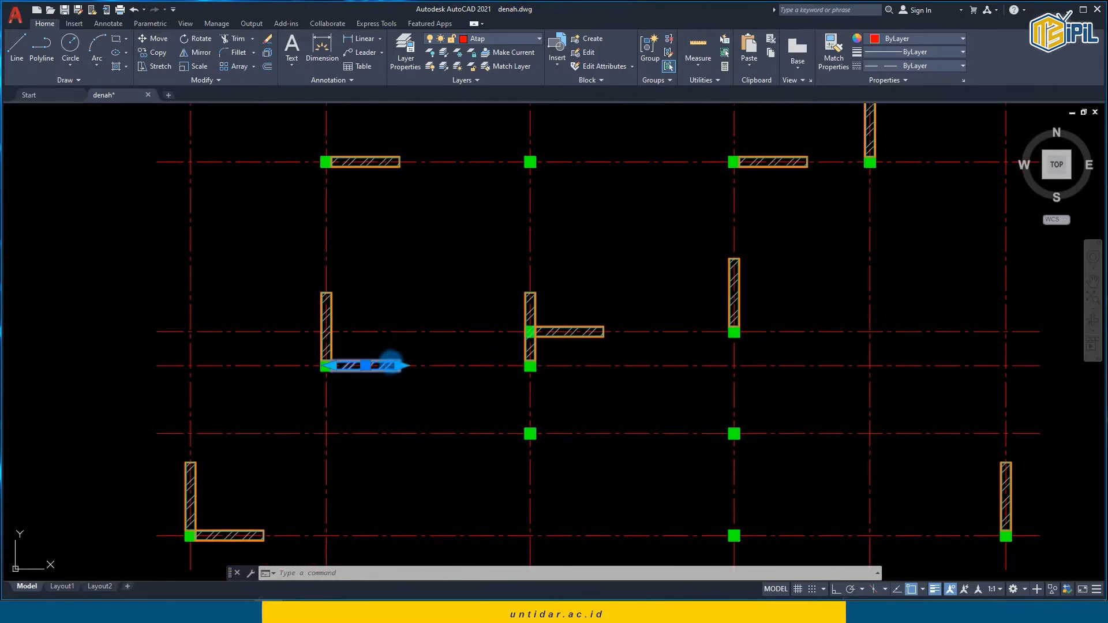
{"action": "scroll", "coordinate": [391, 364], "scroll_direction": "up", "scroll_amount": 3}
{"action": "left_click", "coordinate": [404, 369]}
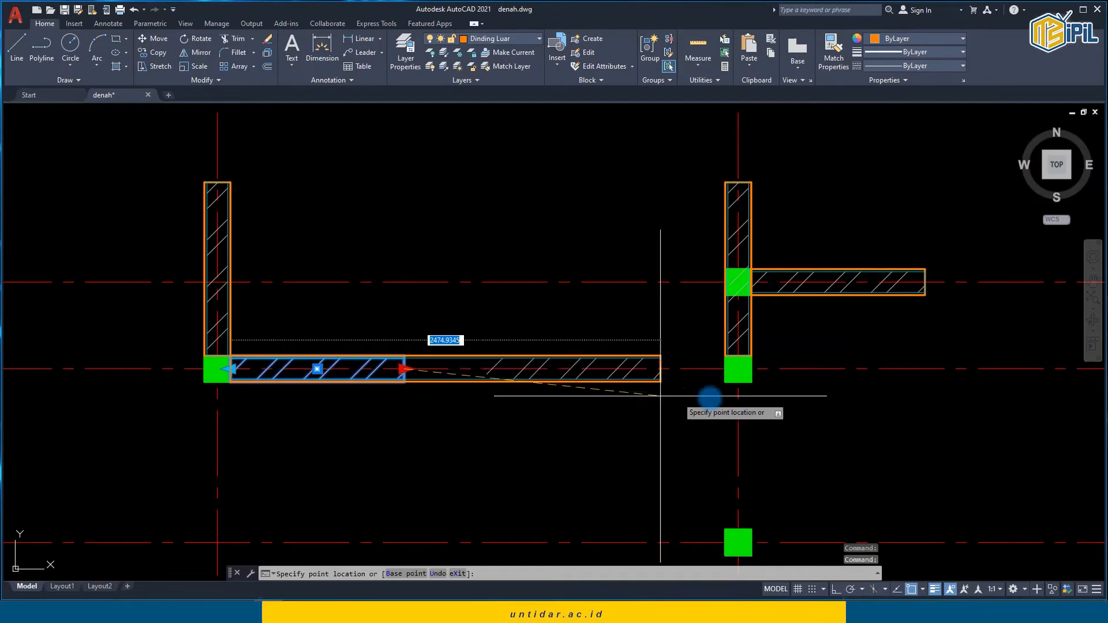
{"action": "left_click", "coordinate": [726, 369]}
{"action": "key", "text": "Escape"}
Step: Stretch the horizontal wall on the fifth horizontal axis from the third vertical axis to the column on the fourth
{"action": "scroll", "coordinate": [678, 290], "scroll_direction": "down", "scroll_amount": 1}
{"action": "middle_click_drag", "start_coordinate": [840, 300], "coordinate": [426, 306]}
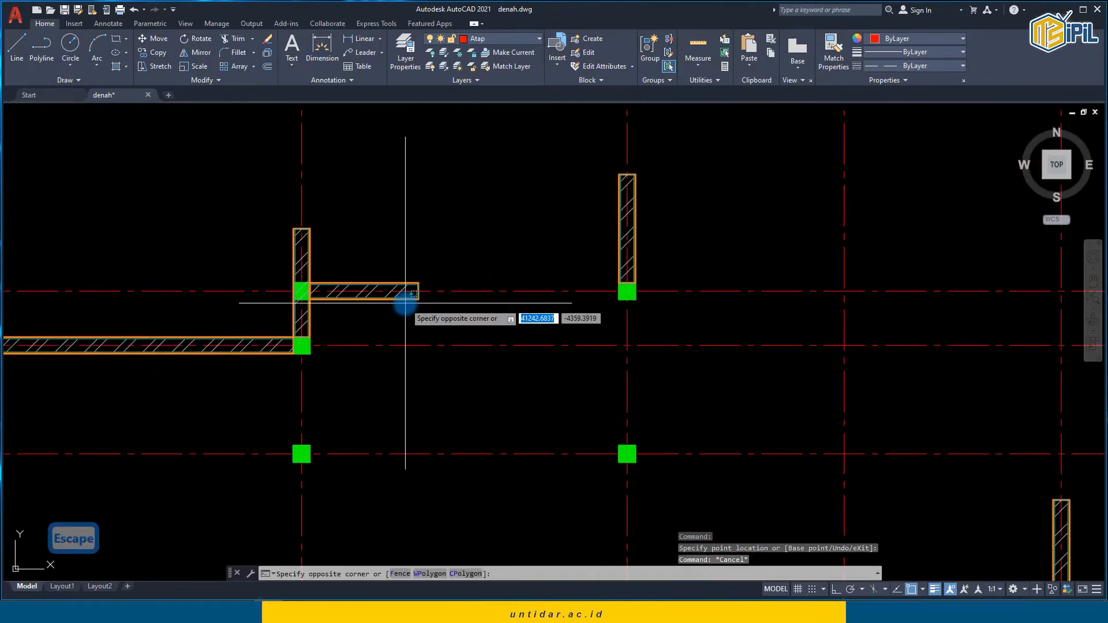
{"action": "left_click", "coordinate": [405, 303]}
{"action": "left_click", "coordinate": [418, 291]}
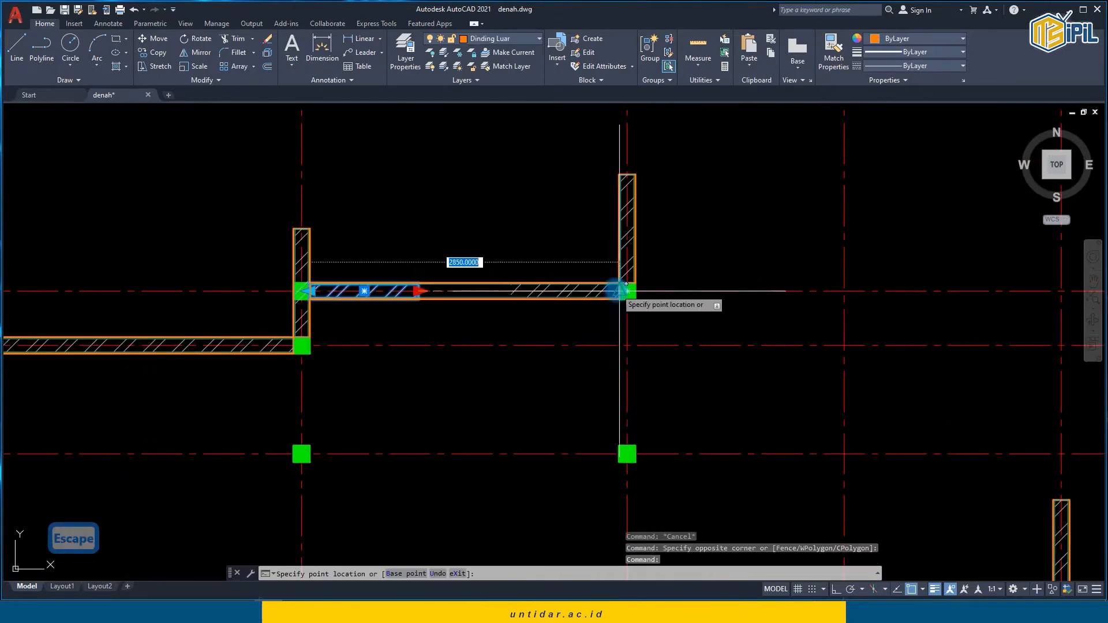
{"action": "left_click", "coordinate": [626, 291]}
{"action": "key", "text": "Escape"}
Step: Stretch the vertical wall on the fourth vertical axis up to the column on the fourth horizontal axis
{"action": "scroll", "coordinate": [495, 353], "scroll_direction": "down", "scroll_amount": 2}
{"action": "scroll", "coordinate": [530, 366], "scroll_direction": "up", "scroll_amount": 2}
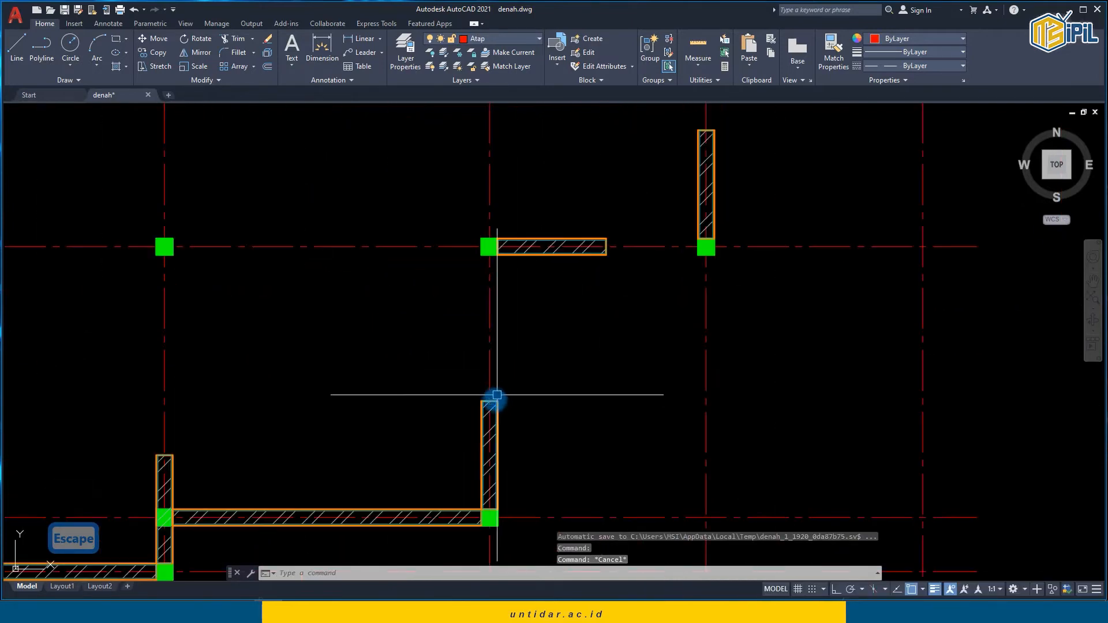
{"action": "left_click", "coordinate": [491, 407]}
{"action": "left_click", "coordinate": [490, 400]}
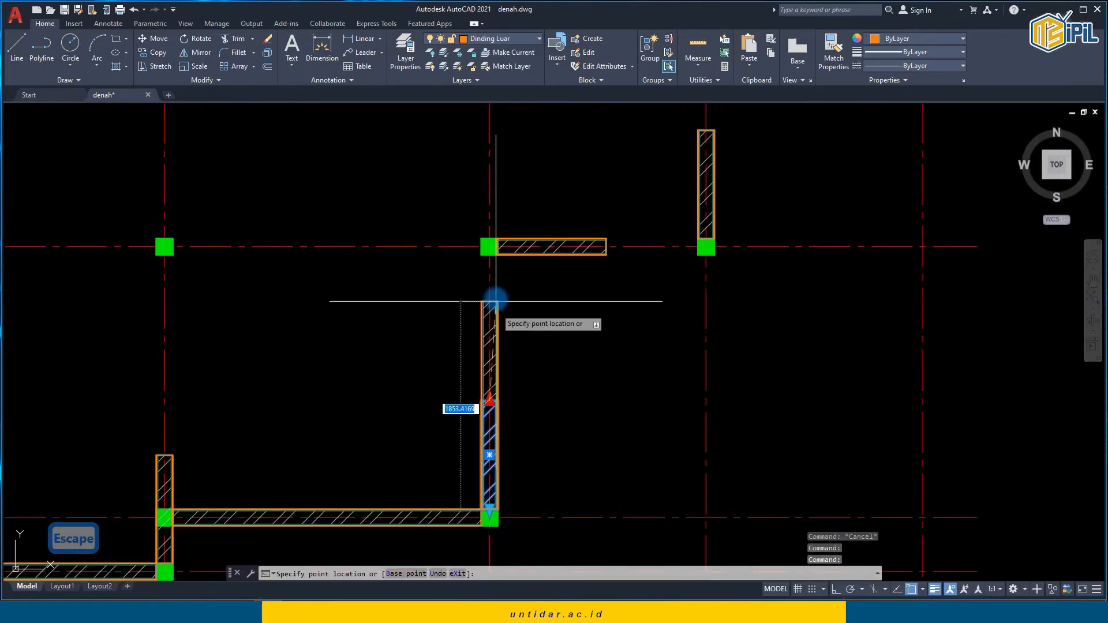
{"action": "left_click", "coordinate": [489, 255]}
{"action": "key", "text": "Escape"}
Step: Stretch the wall along the bottom axis from the left corner to the column on the fourth vertical axis
{"action": "left_click", "coordinate": [218, 385]}
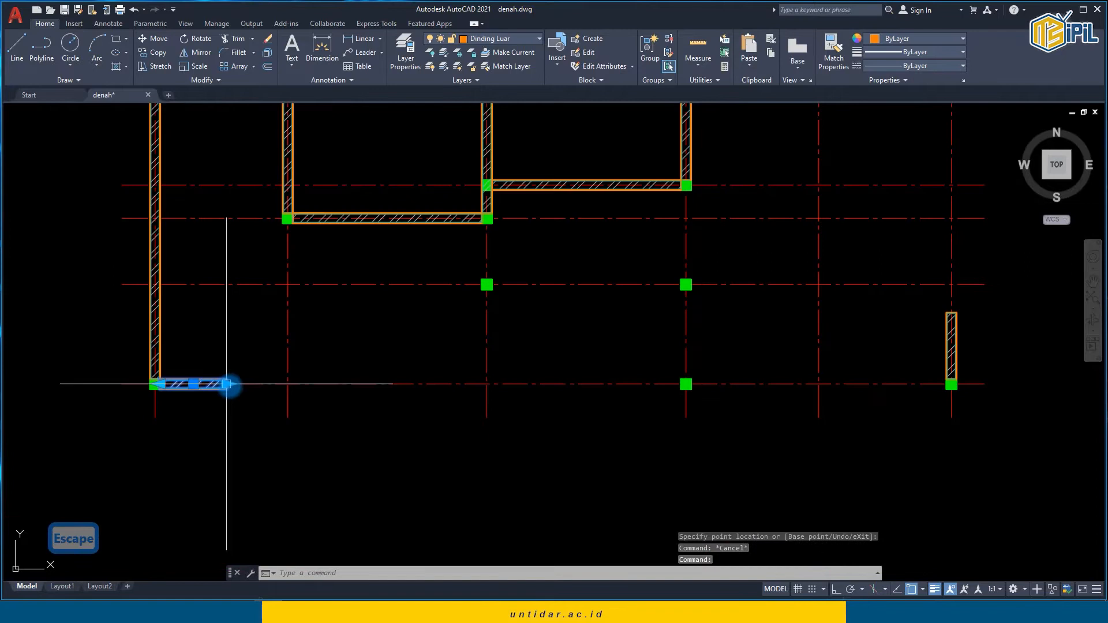
{"action": "left_click", "coordinate": [226, 384]}
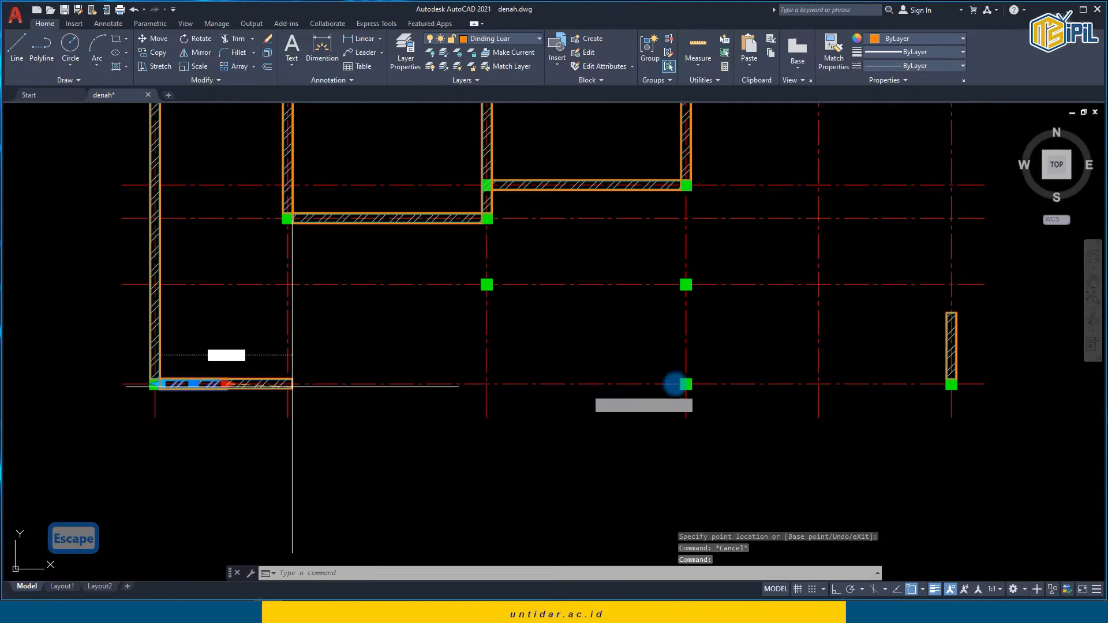
{"action": "scroll", "coordinate": [809, 383], "scroll_direction": "up", "scroll_amount": 4}
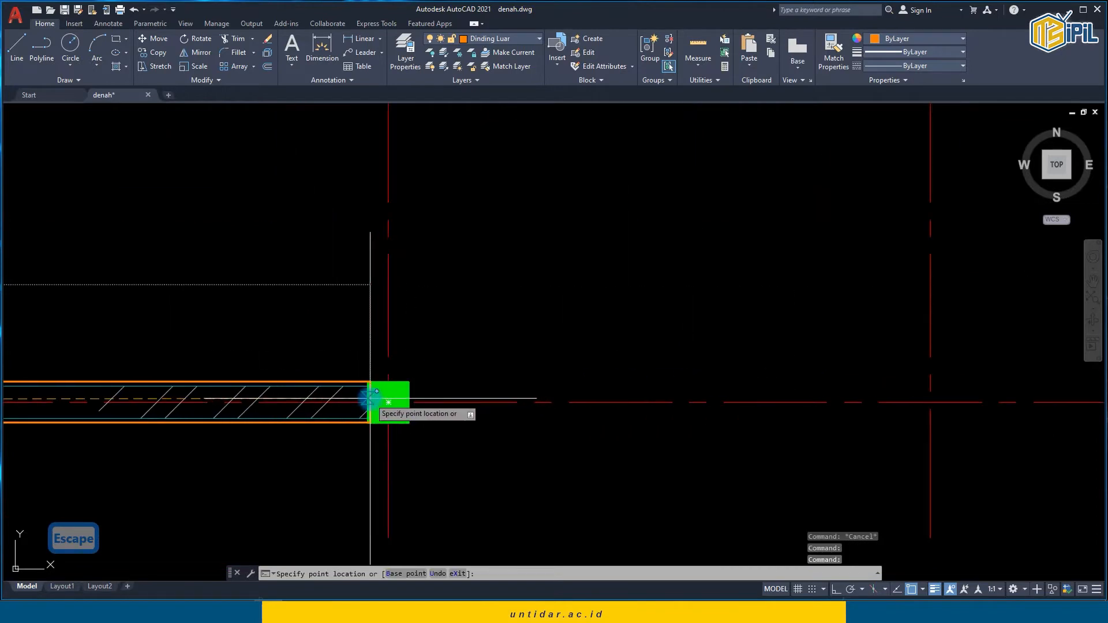
{"action": "left_click", "coordinate": [391, 400]}
{"action": "scroll", "coordinate": [398, 386], "scroll_direction": "down", "scroll_amount": 4}
{"action": "key", "text": "Escape"}
Step: Stretch the vertical wall on the rightmost axis up to the lower face of the top-right corner column
{"action": "left_click", "coordinate": [619, 325]}
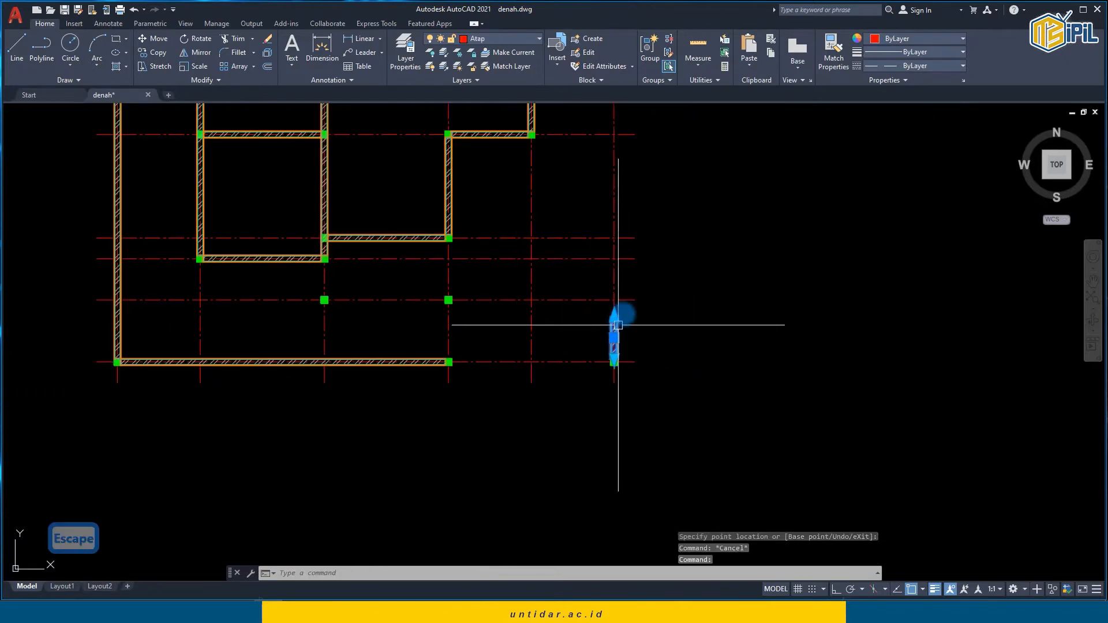
{"action": "key", "text": "Escape"}
{"action": "left_click", "coordinate": [615, 326]}
{"action": "left_click", "coordinate": [615, 315]}
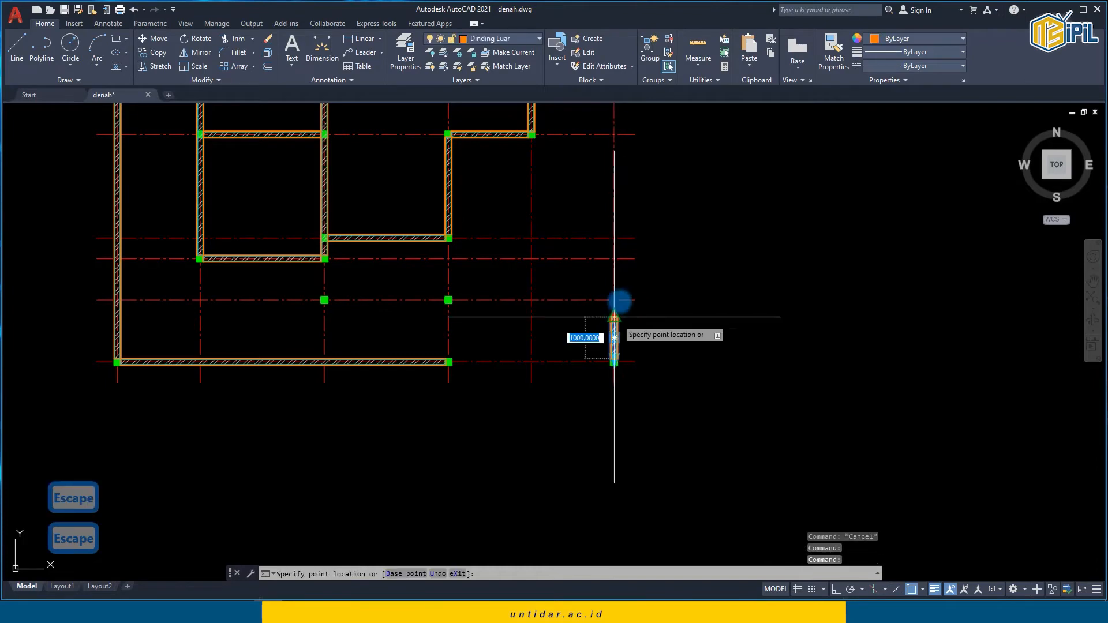
{"action": "middle_click_drag", "start_coordinate": [613, 209], "coordinate": [577, 489]}
{"action": "scroll", "coordinate": [579, 192], "scroll_direction": "up", "scroll_amount": 4}
{"action": "left_click", "coordinate": [579, 178]}
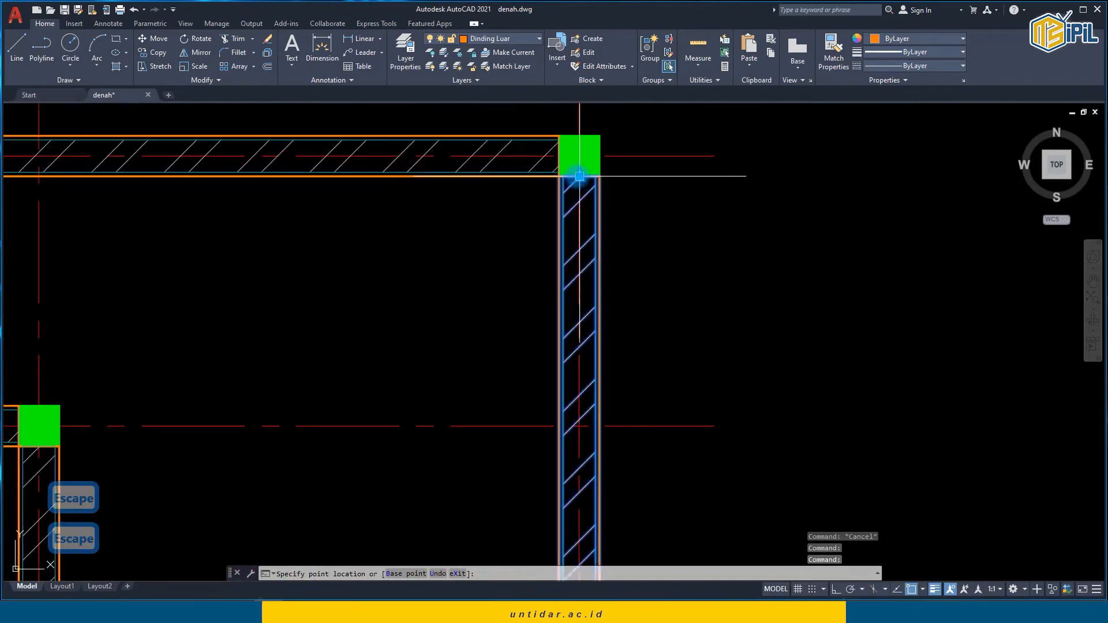
{"action": "key", "text": "Escape"}
Step: Examine how the walls meet the columns at the junctions along the fourth horizontal axis and in the lower part of the plan
{"action": "scroll", "coordinate": [473, 218], "scroll_direction": "down", "scroll_amount": 4}
{"action": "middle_click_drag", "start_coordinate": [443, 227], "coordinate": [692, 92]}
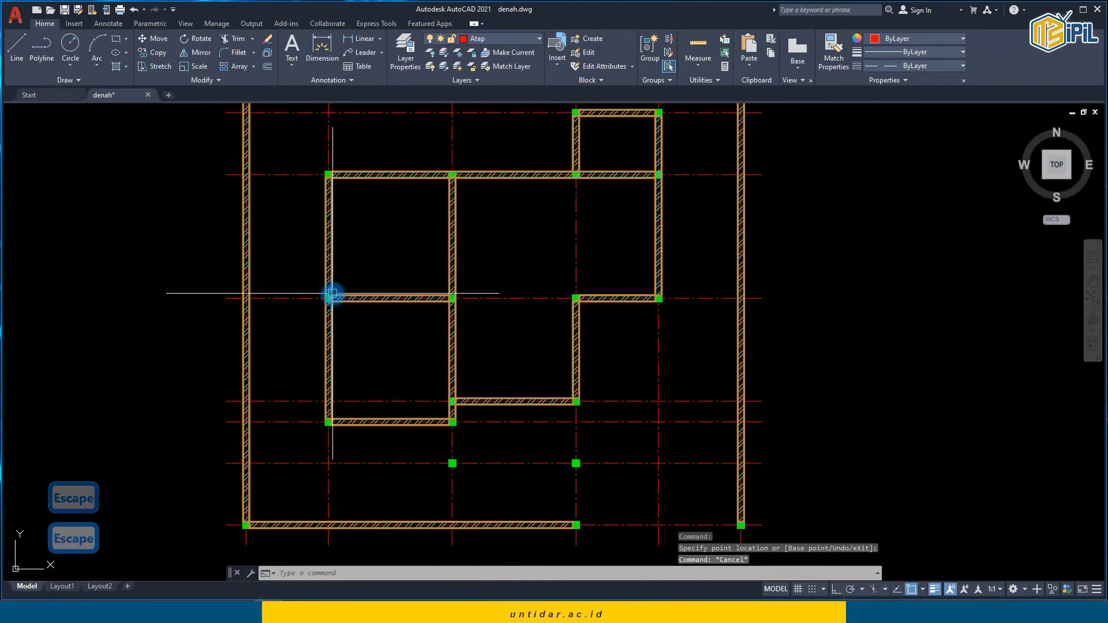
{"action": "scroll", "coordinate": [326, 302], "scroll_direction": "up", "scroll_amount": 4}
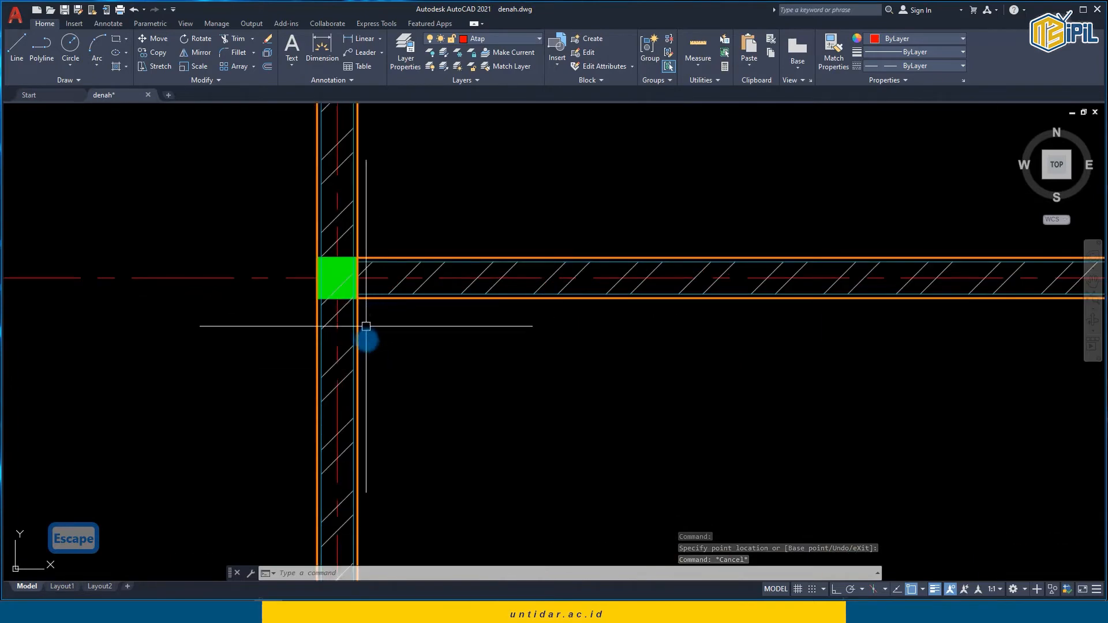
{"action": "scroll", "coordinate": [358, 300], "scroll_direction": "up", "scroll_amount": 2}
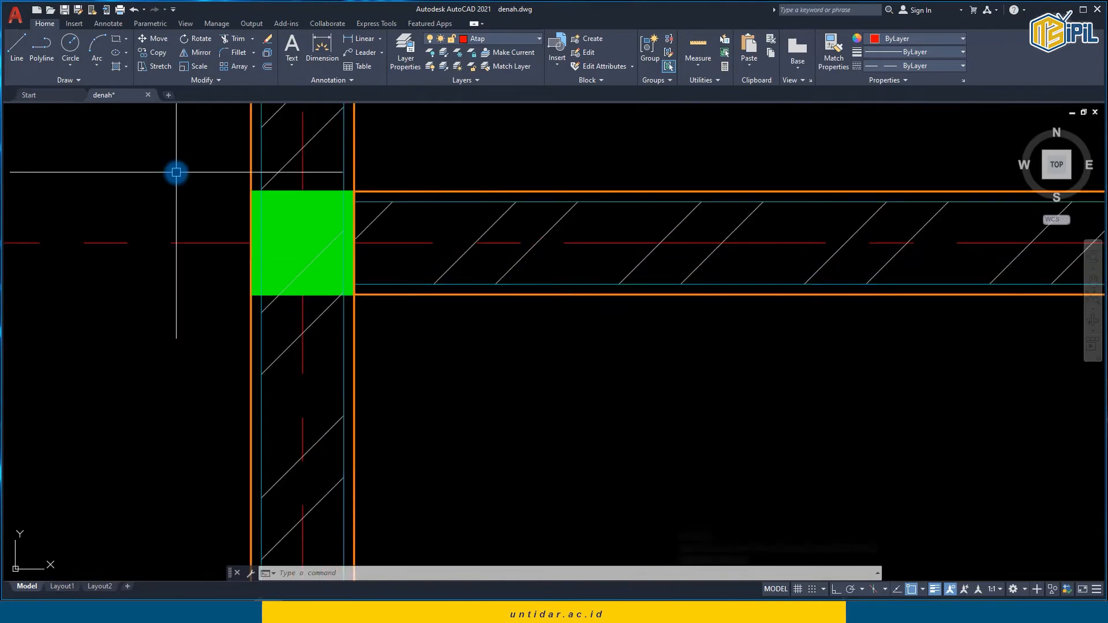
{"action": "scroll", "coordinate": [217, 219], "scroll_direction": "down", "scroll_amount": 4}
{"action": "scroll", "coordinate": [560, 162], "scroll_direction": "up", "scroll_amount": 4}
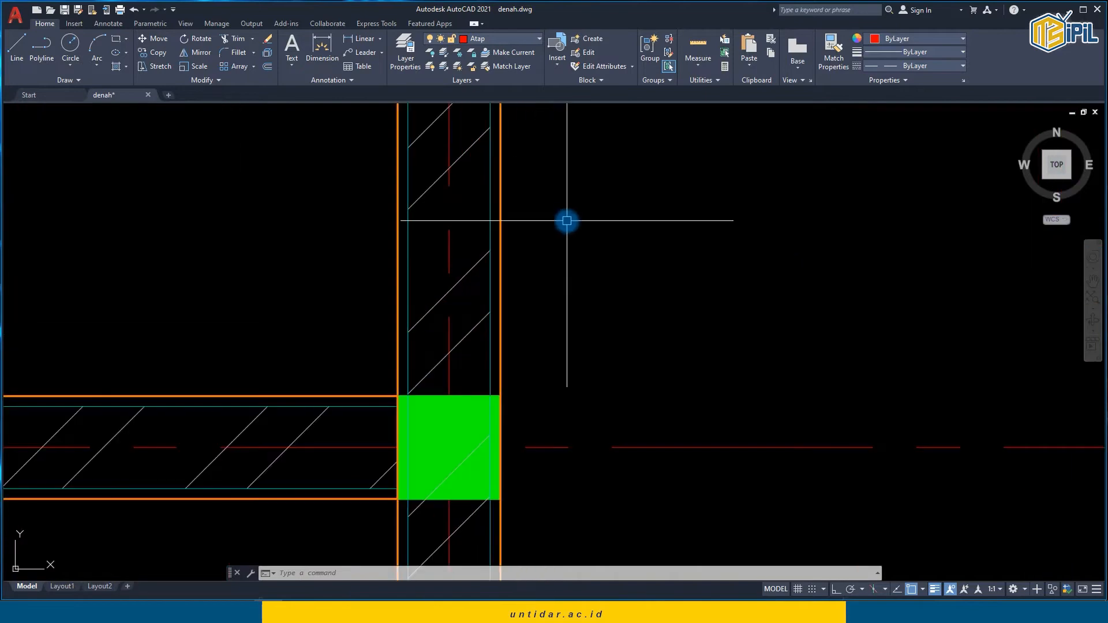
{"action": "scroll", "coordinate": [441, 345], "scroll_direction": "down", "scroll_amount": 4}
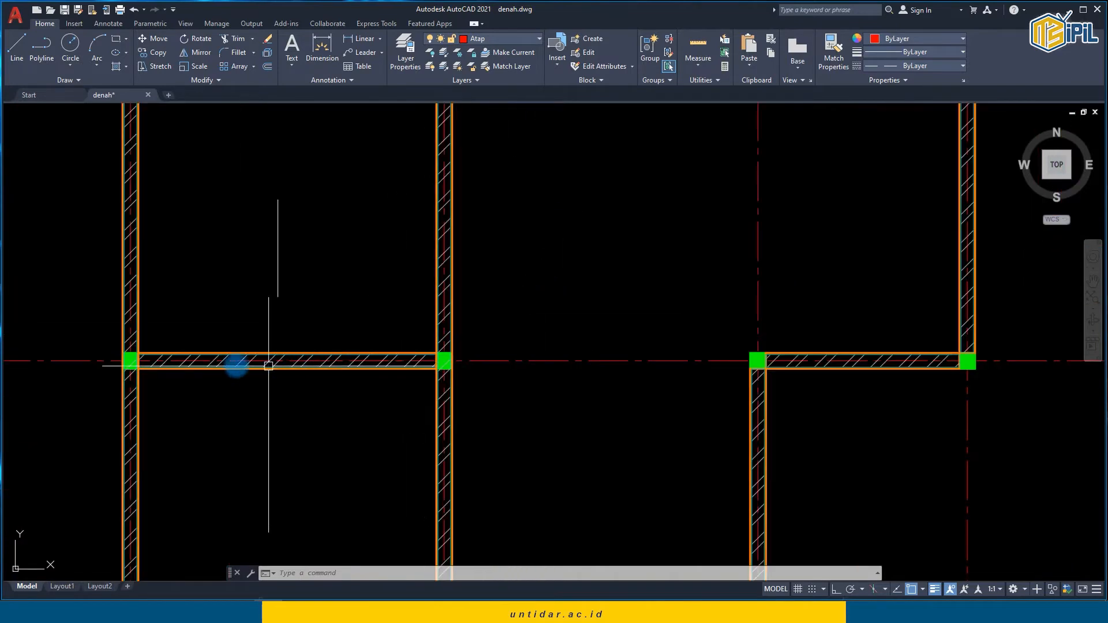
{"action": "middle_click_drag", "start_coordinate": [83, 348], "coordinate": [147, 246]}
{"action": "scroll", "coordinate": [173, 283], "scroll_direction": "down", "scroll_amount": 1}
{"action": "middle_click_drag", "start_coordinate": [179, 284], "coordinate": [206, 180]}
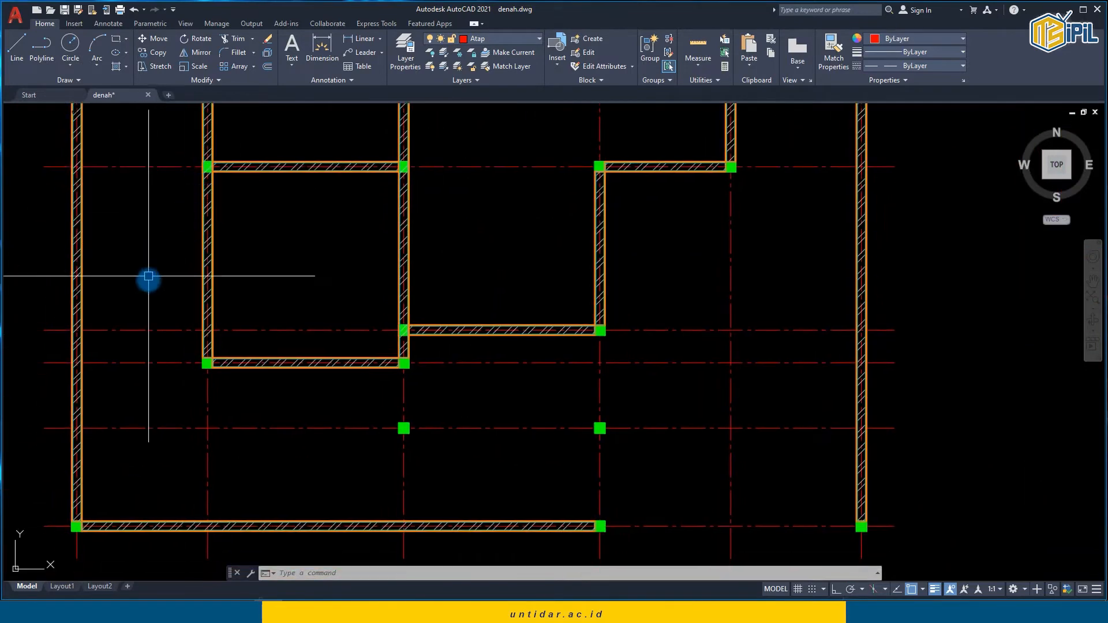
Step: Bring all the columns of the interior walls to the front of the draw order so they cover the wall hatching
{"action": "left_click", "coordinate": [189, 351]}
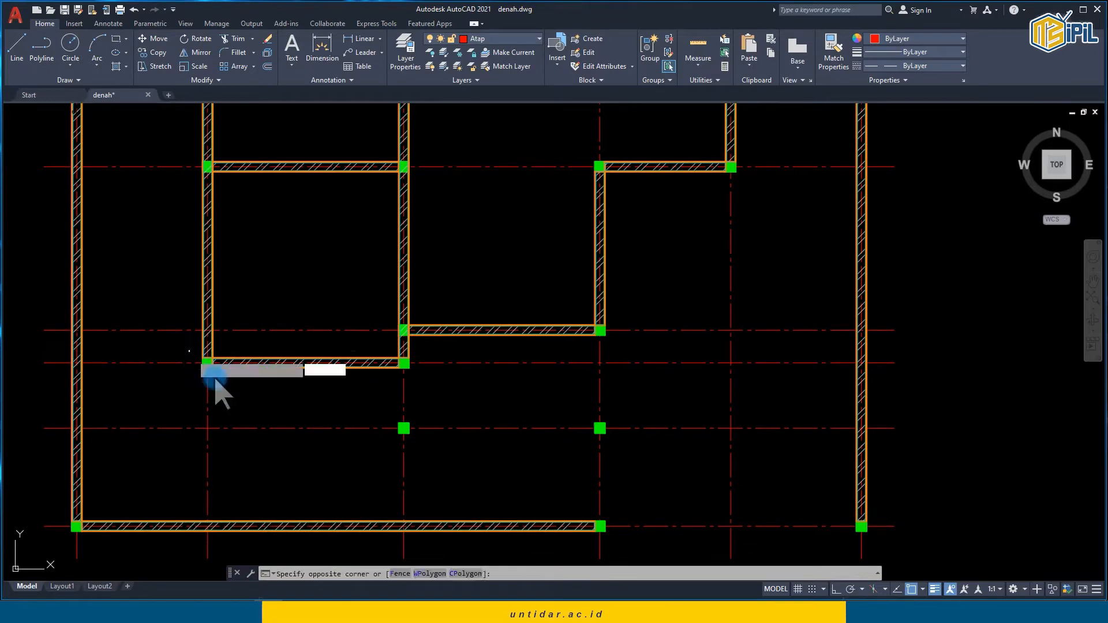
{"action": "left_click", "coordinate": [316, 403]}
{"action": "scroll", "coordinate": [398, 361], "scroll_direction": "up", "scroll_amount": 3}
{"action": "left_click", "coordinate": [410, 312]}
{"action": "left_click", "coordinate": [564, 426]}
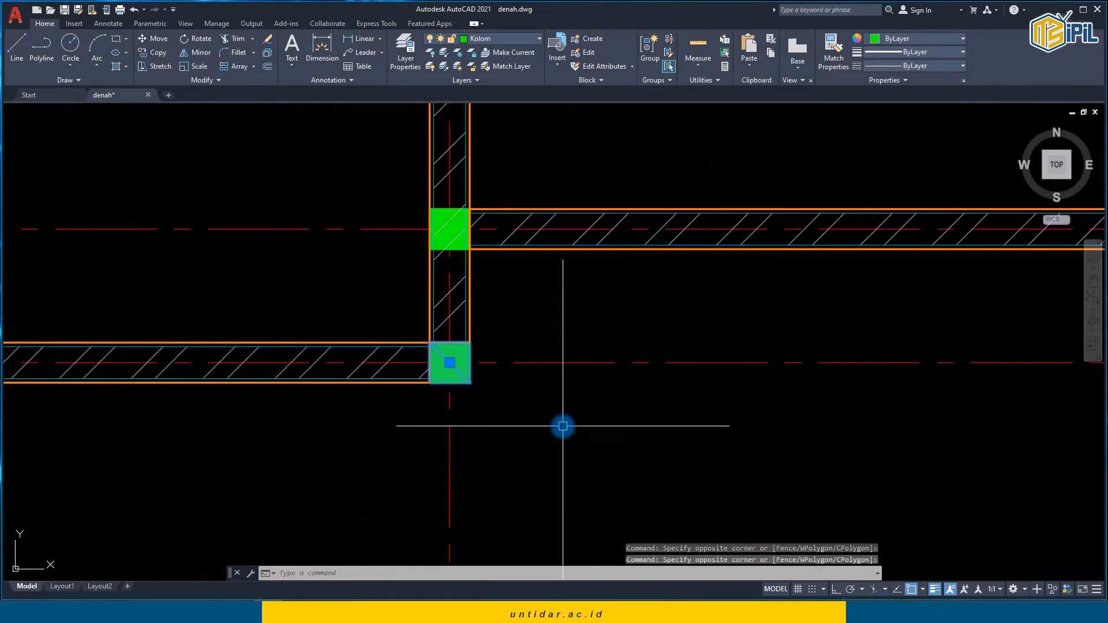
{"action": "left_click", "coordinate": [369, 136]}
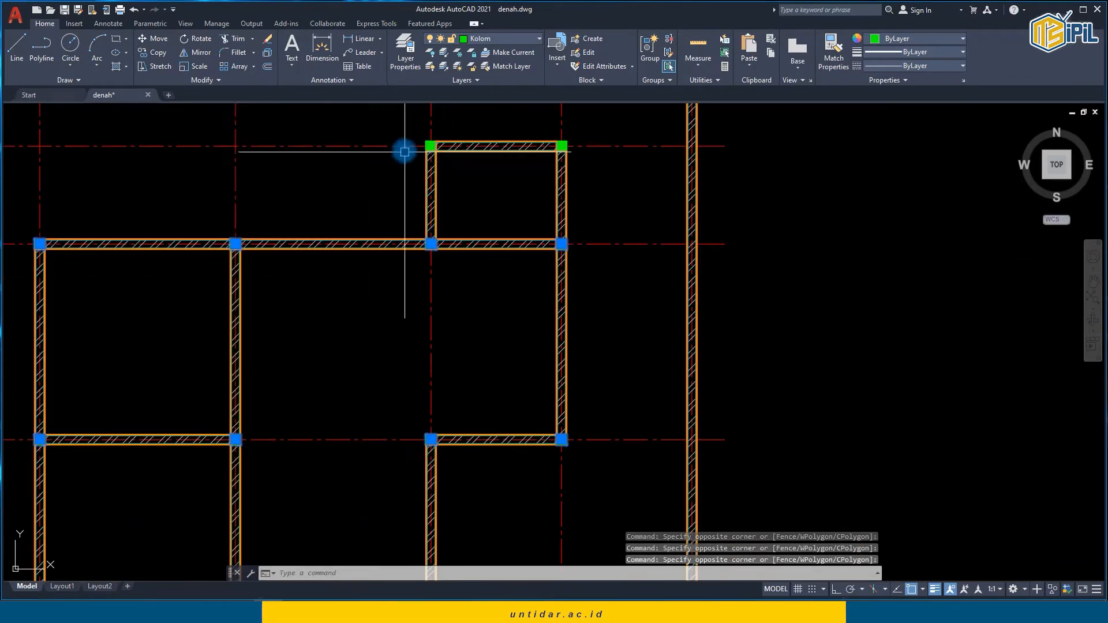
{"action": "left_click", "coordinate": [406, 124]}
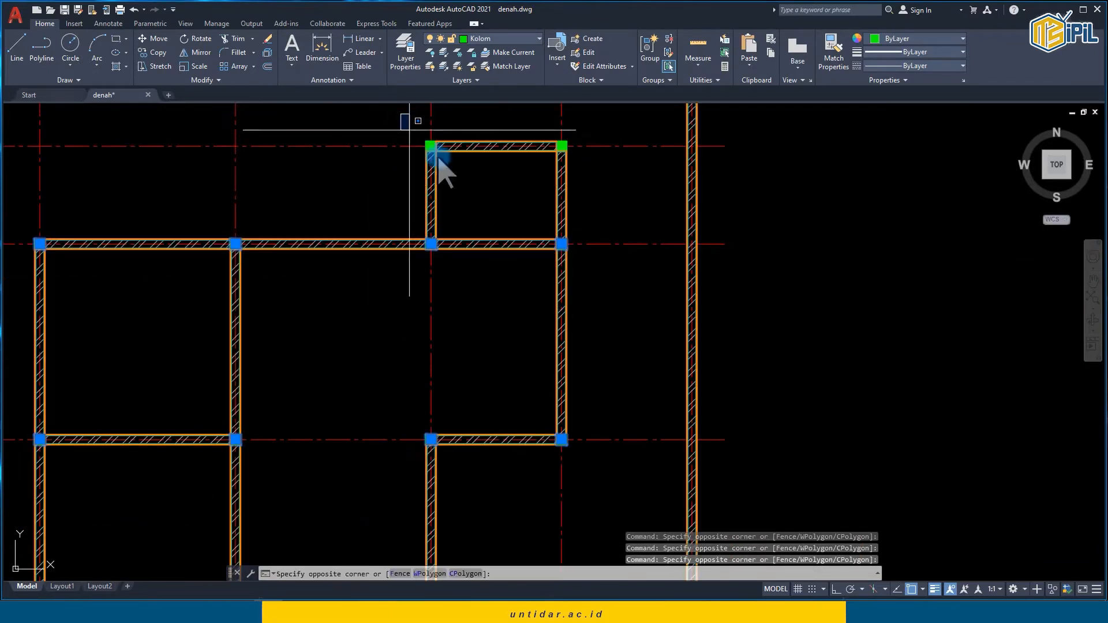
{"action": "left_click", "coordinate": [474, 176]}
{"action": "left_click", "coordinate": [540, 117]}
{"action": "left_click", "coordinate": [598, 173]}
{"action": "scroll", "coordinate": [581, 189], "scroll_direction": "down", "scroll_amount": 2}
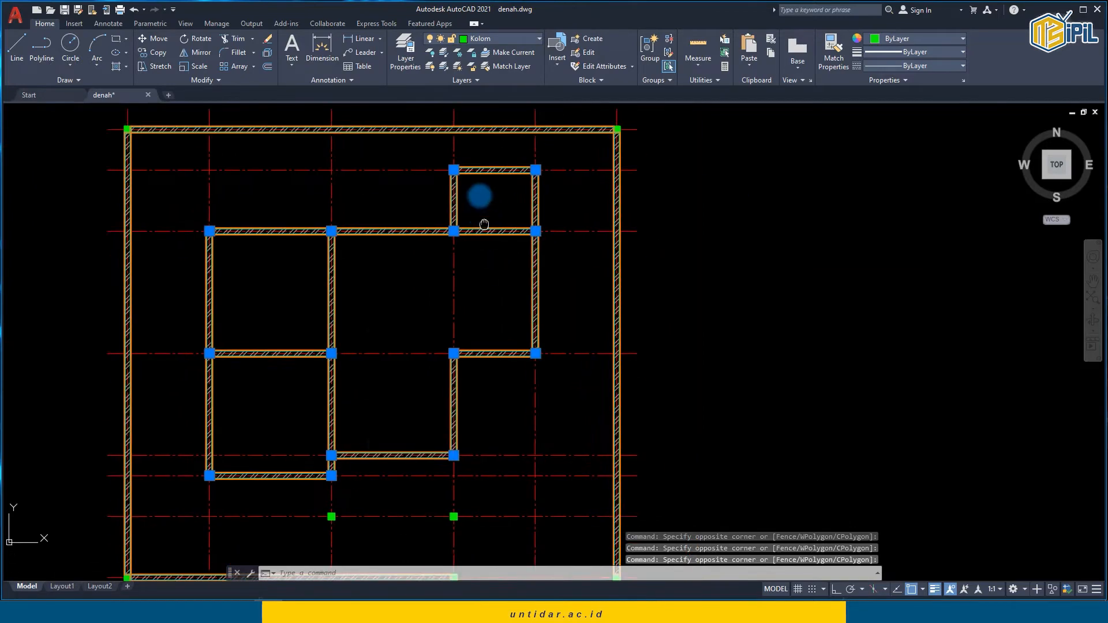
{"action": "scroll", "coordinate": [309, 430], "scroll_direction": "up", "scroll_amount": 7}
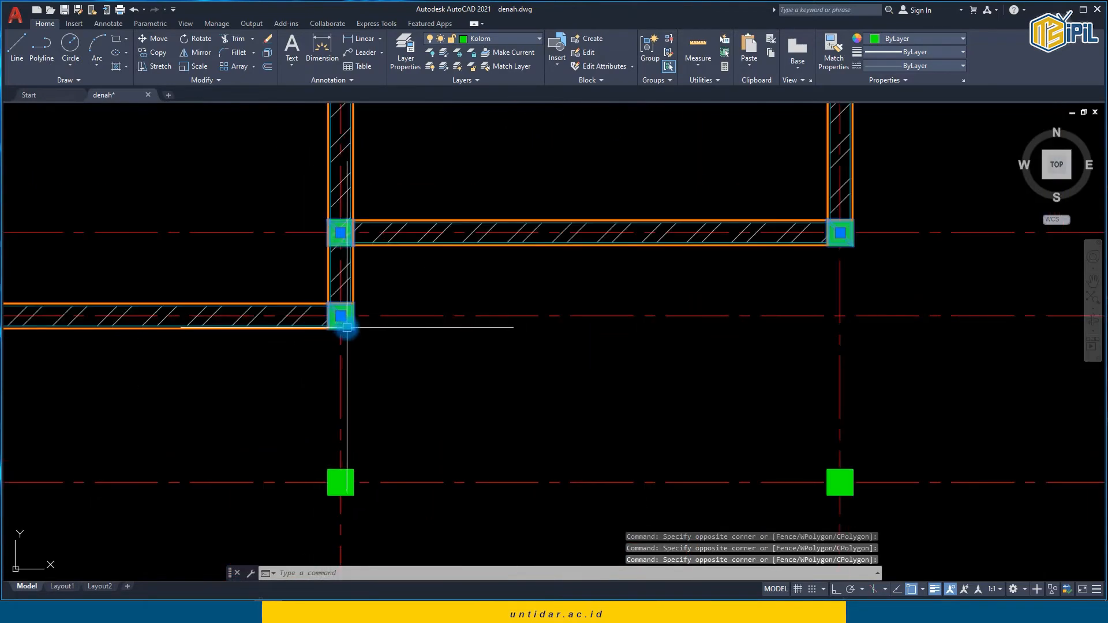
{"action": "scroll", "coordinate": [347, 328], "scroll_direction": "up", "scroll_amount": 3}
{"action": "right_click", "coordinate": [353, 321]}
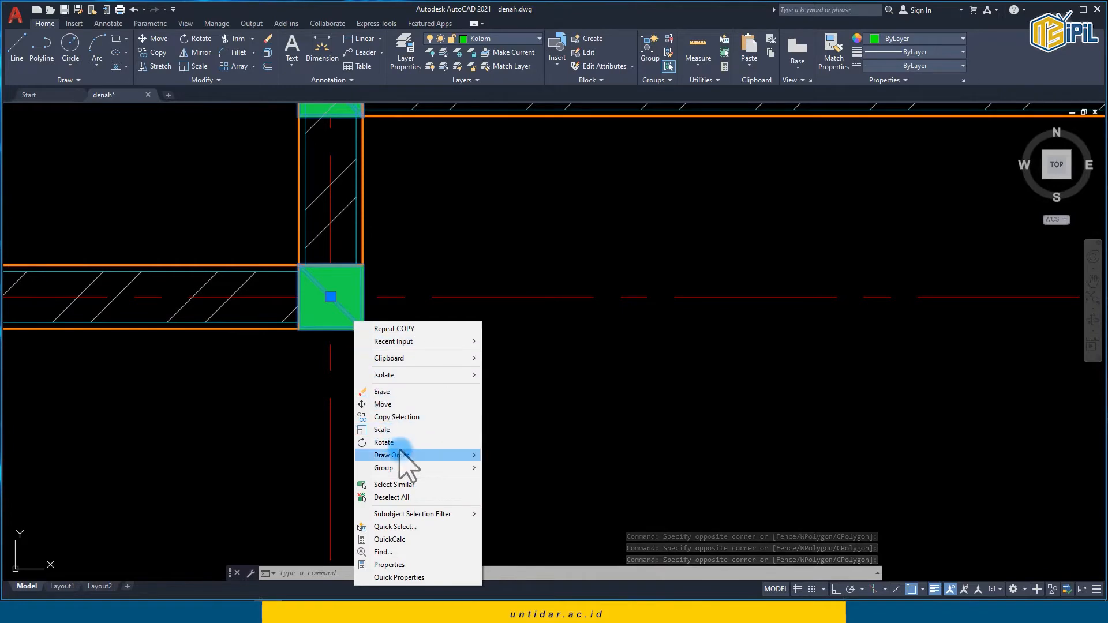
{"action": "mouse_move", "coordinate": [419, 456]}
{"action": "left_click", "coordinate": [523, 456]}
{"action": "scroll", "coordinate": [363, 358], "scroll_direction": "down", "scroll_amount": 7}
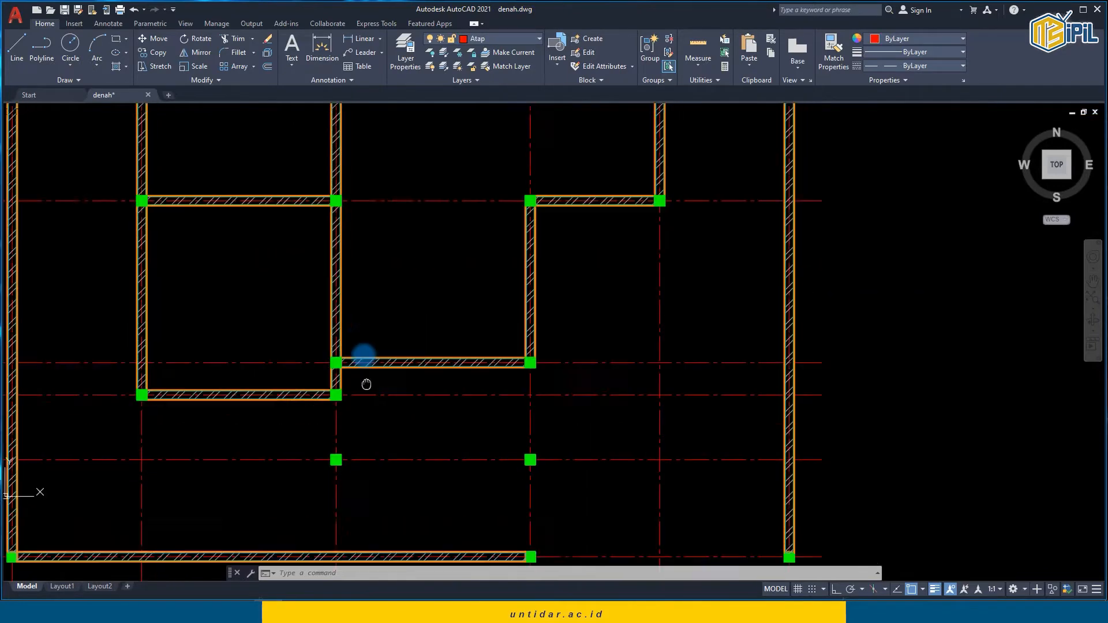
Step: Make LANTAI the current layer and draw a polyline from the lower wall column around the two free terrace columns to the column above
{"action": "scroll", "coordinate": [366, 353], "scroll_direction": "up", "scroll_amount": 4}
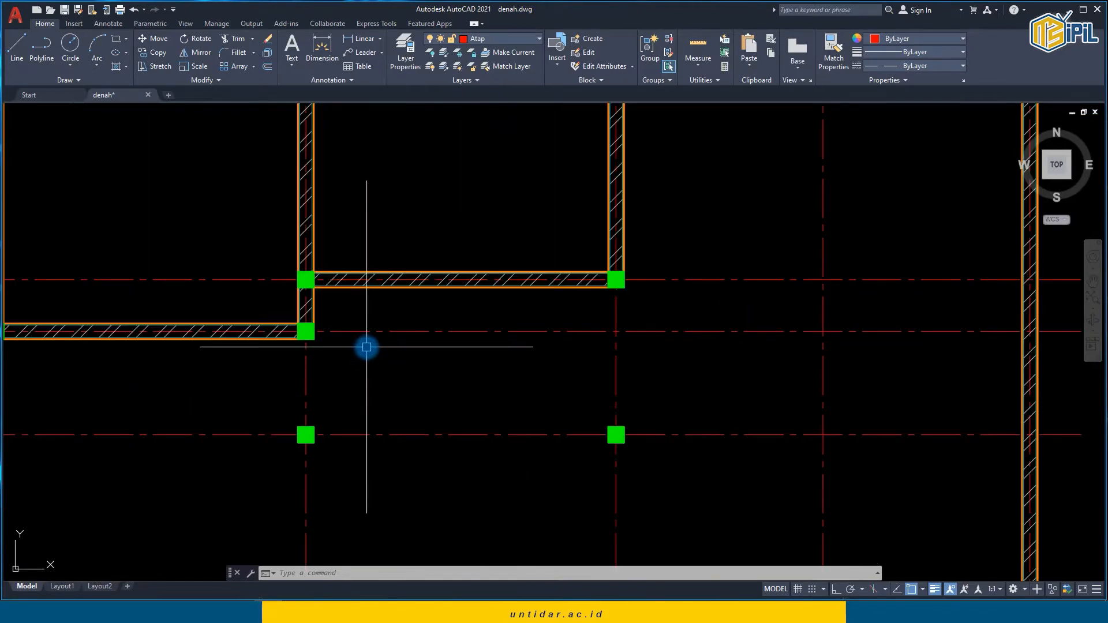
{"action": "key", "text": "Escape"}
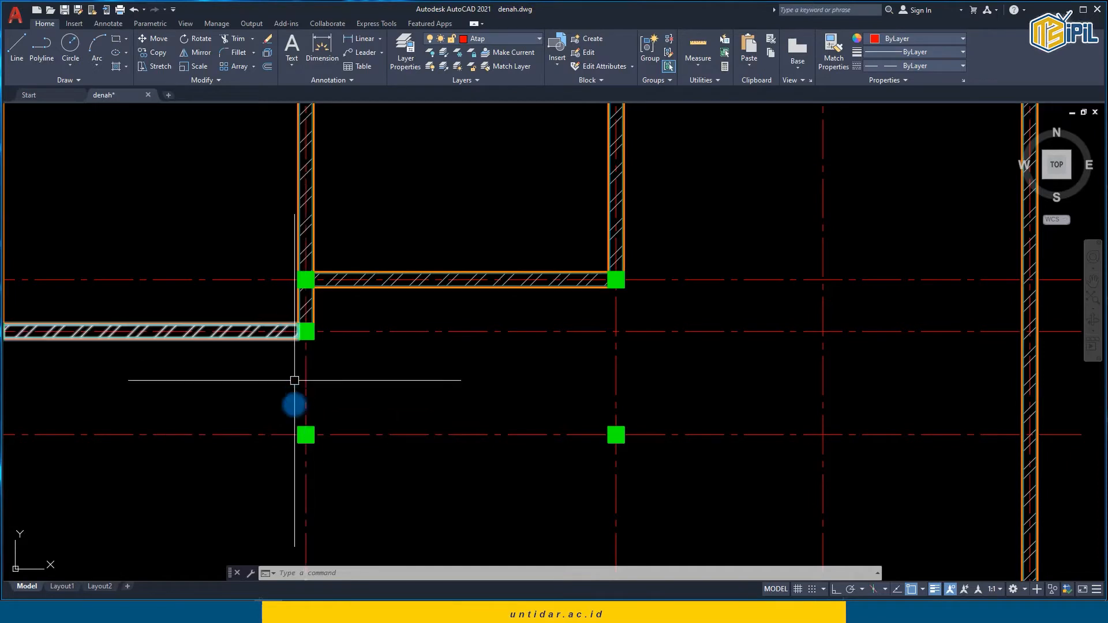
{"action": "left_click", "coordinate": [500, 38]}
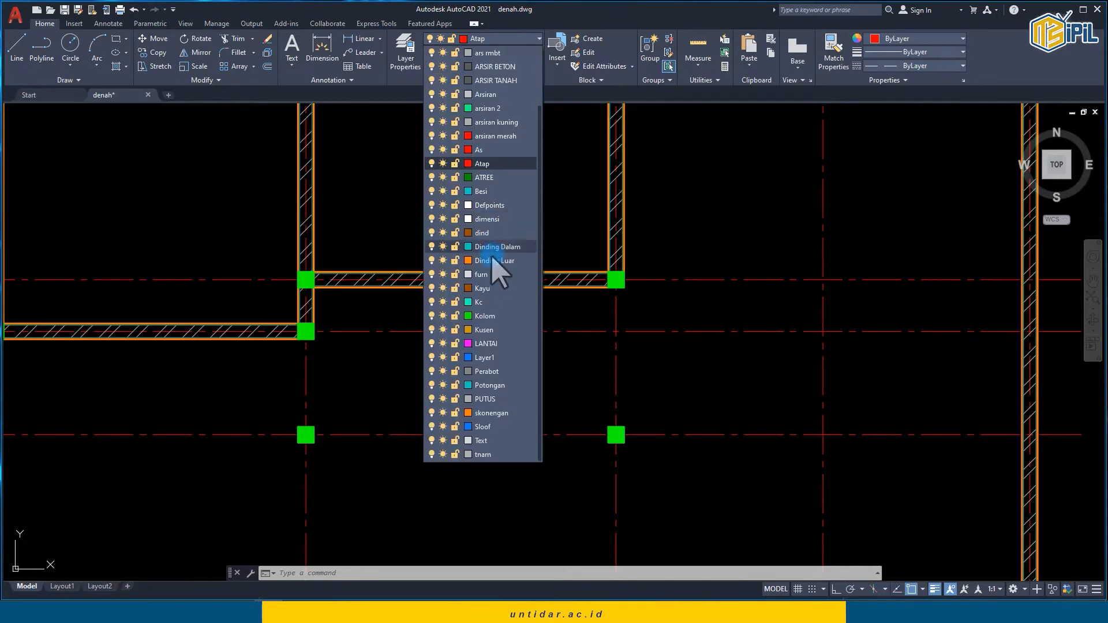
{"action": "left_click", "coordinate": [485, 344]}
{"action": "type", "text": "pl"}
{"action": "key", "text": "Return"}
{"action": "left_click", "coordinate": [325, 298]}
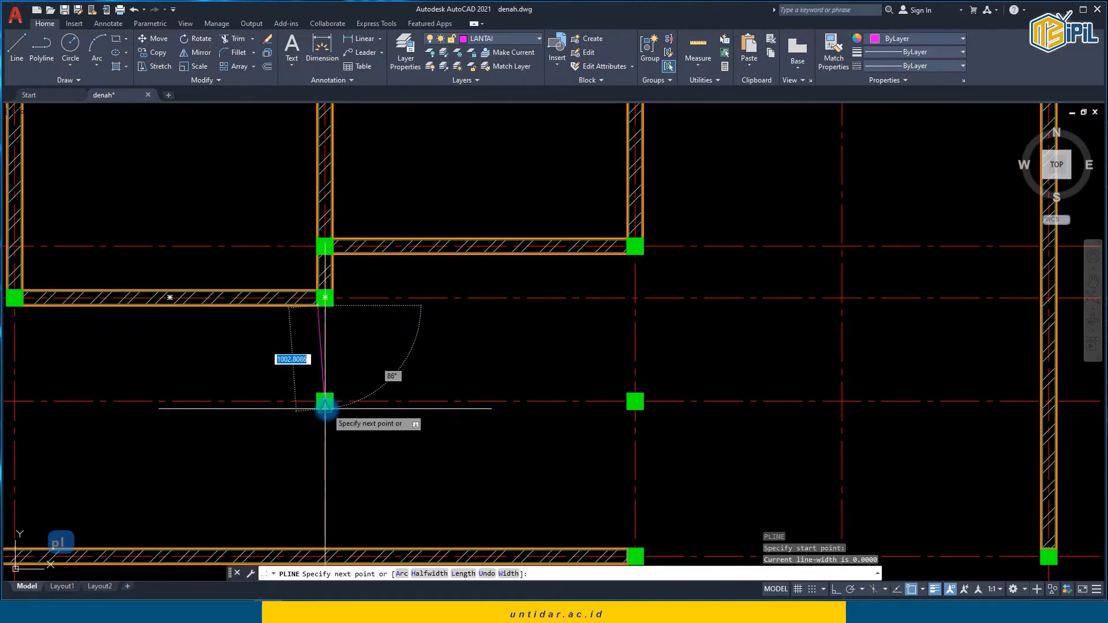
{"action": "left_click", "coordinate": [325, 402]}
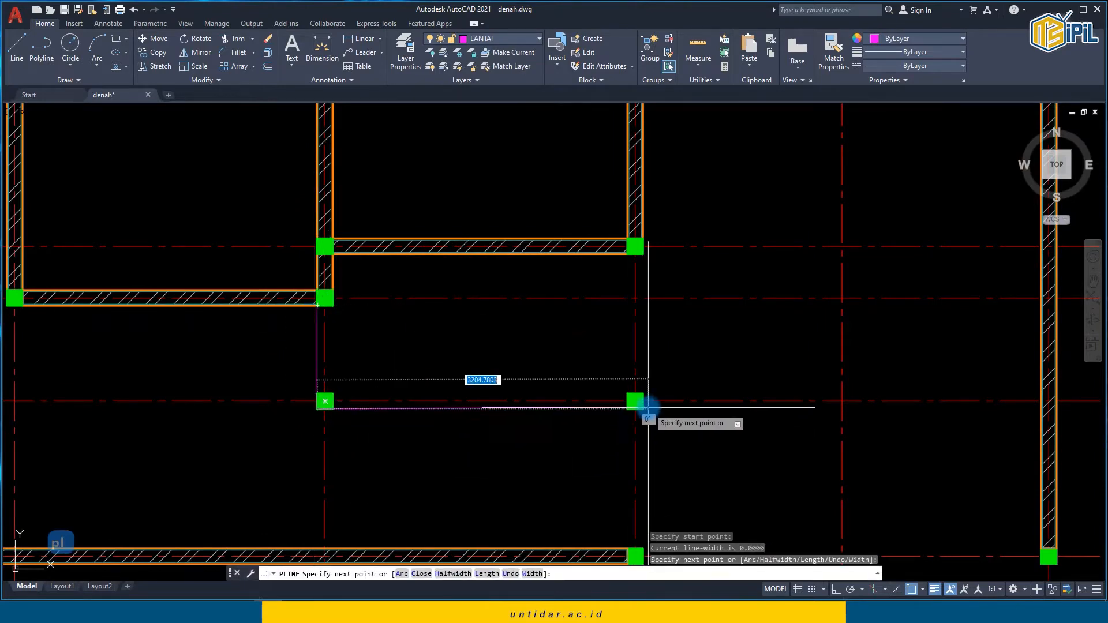
{"action": "left_click", "coordinate": [647, 402]}
{"action": "left_click", "coordinate": [639, 248]}
{"action": "key", "text": "Escape"}
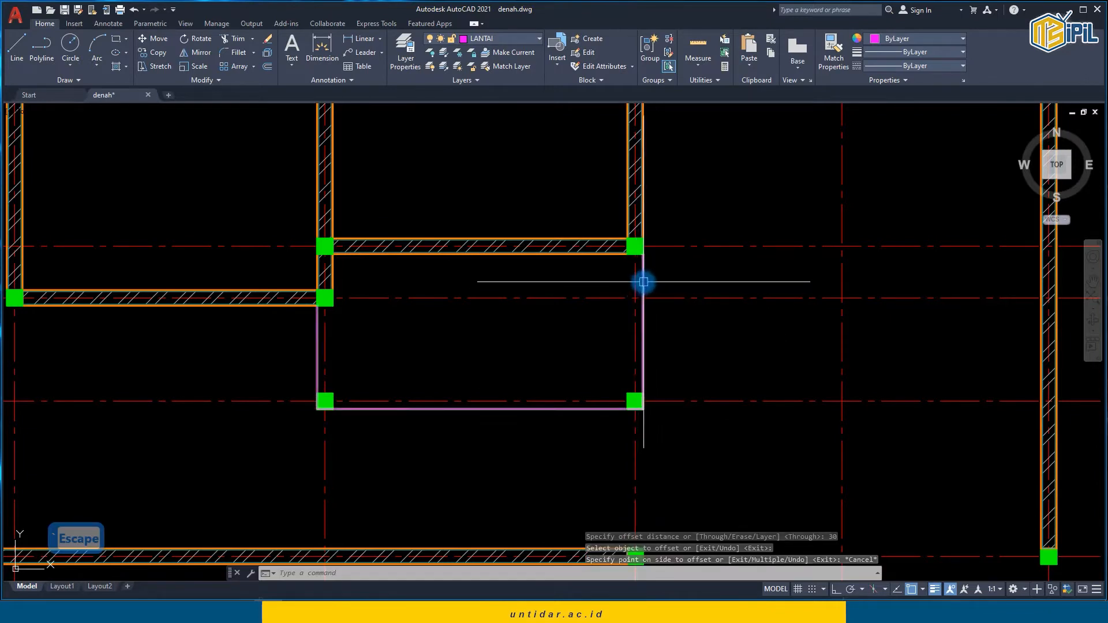
Step: Offset the terrace floor polyline 300 outward
{"action": "type", "text": "o"}
{"action": "key", "text": "Return"}
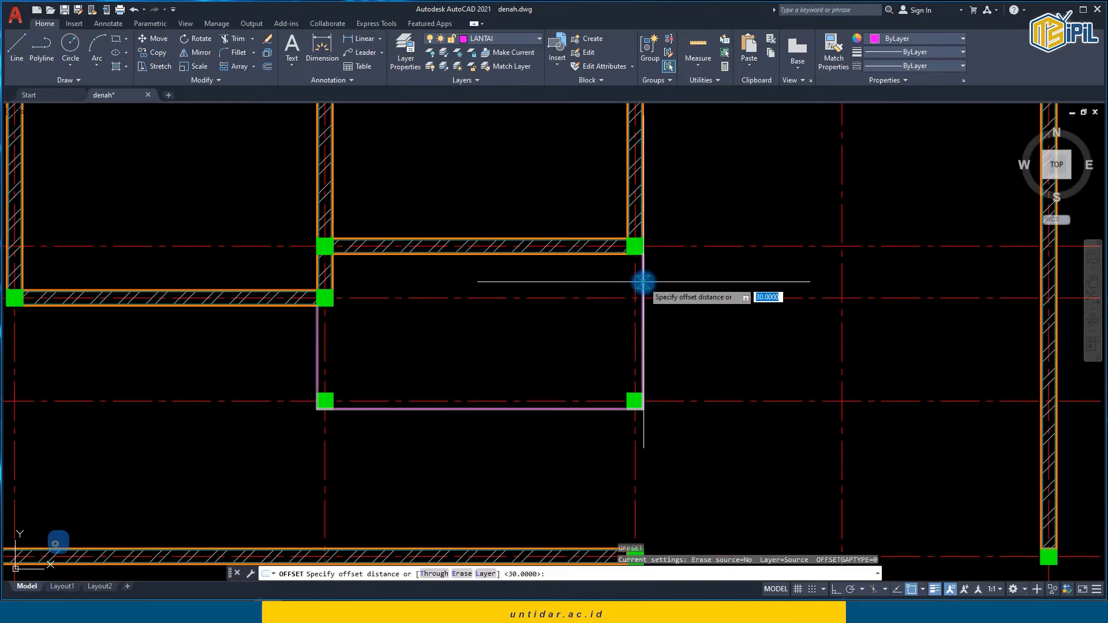
{"action": "type", "text": "300"}
{"action": "key", "text": "Return"}
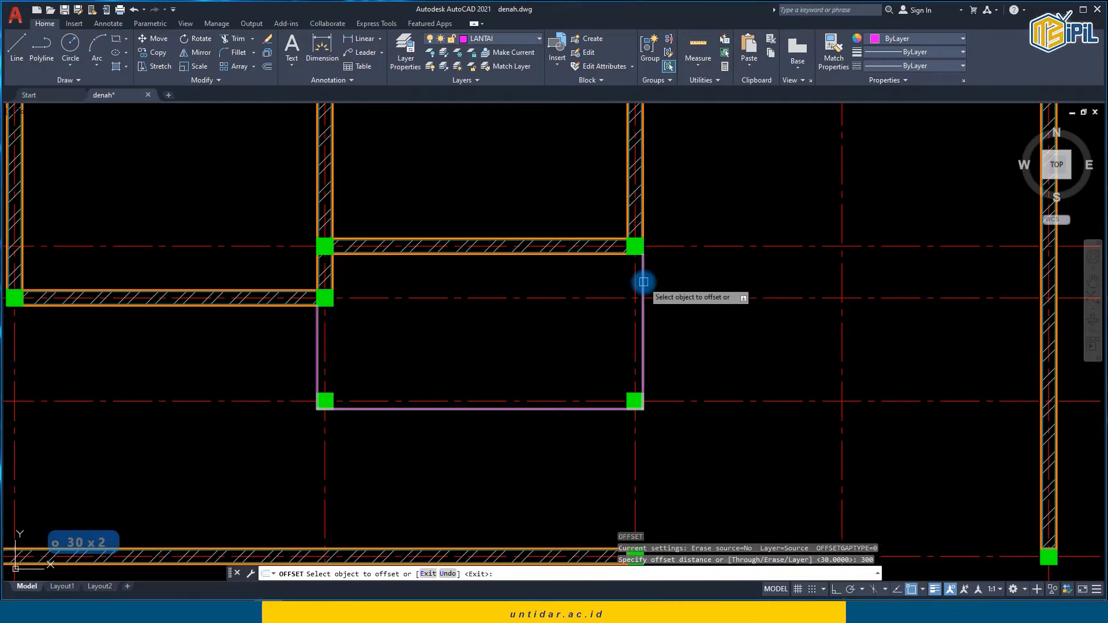
{"action": "left_click", "coordinate": [644, 281]}
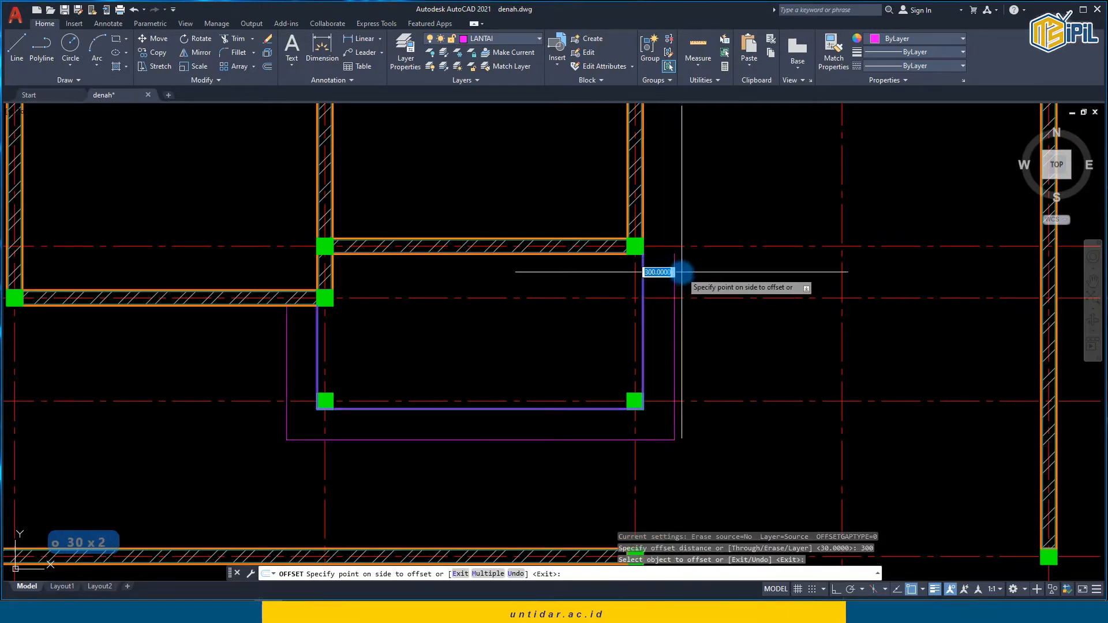
{"action": "left_click", "coordinate": [682, 272]}
{"action": "key", "text": "Escape"}
Step: Draw a line joining the upper end of the offset terrace outline to the corner of the adjacent wall column
{"action": "type", "text": "l"}
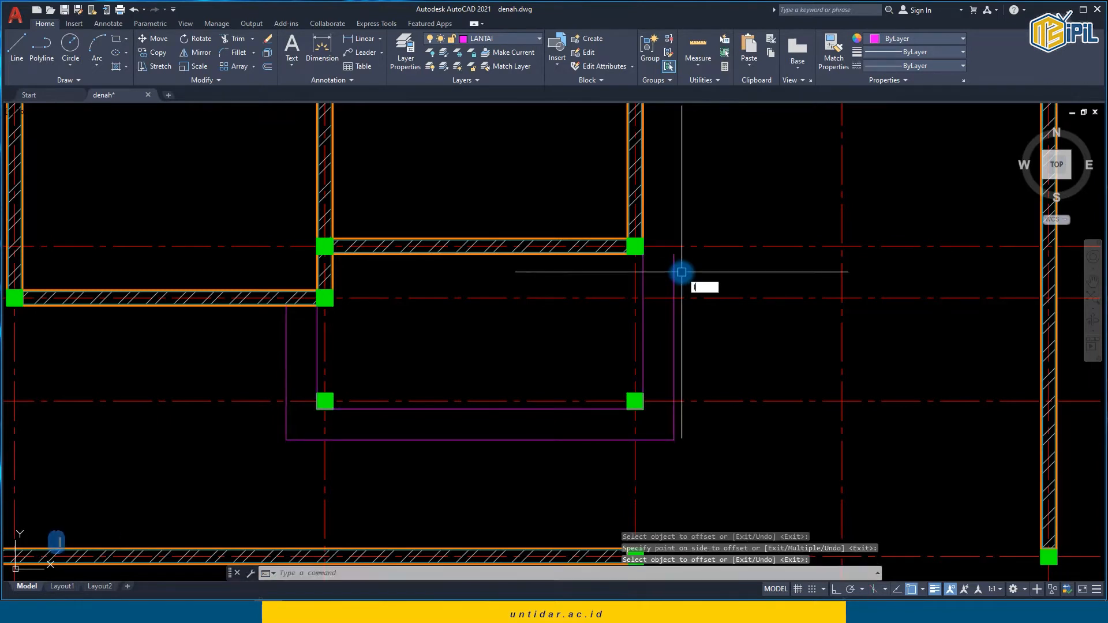
{"action": "key", "text": "Return"}
{"action": "left_click", "coordinate": [674, 254]}
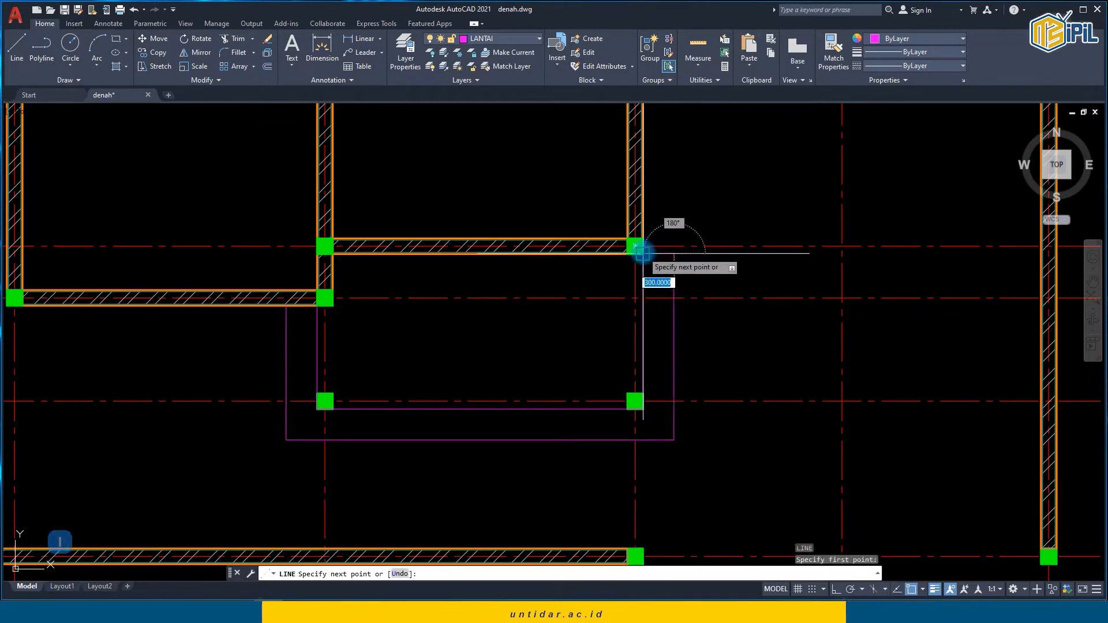
{"action": "left_click", "coordinate": [641, 252]}
{"action": "key", "text": "Escape"}
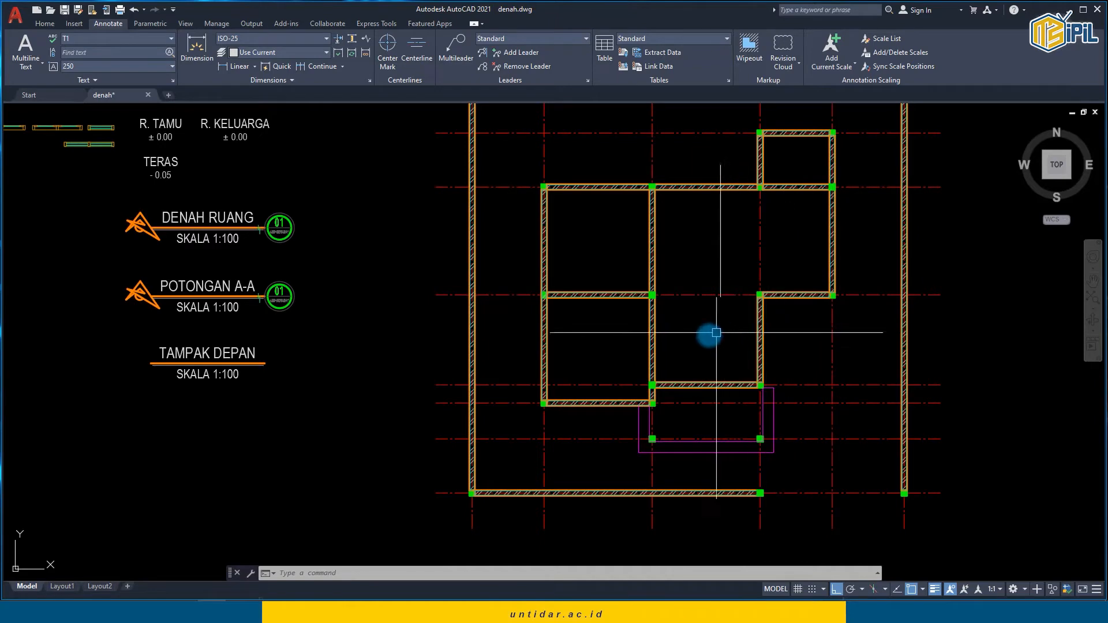
Step: Examine the wall and terrace layout of the floor plan and the prepared door, window and label objects beside it
{"action": "middle_click_drag", "start_coordinate": [591, 380], "coordinate": [519, 364]}
{"action": "middle_click_drag", "start_coordinate": [813, 339], "coordinate": [690, 388]}
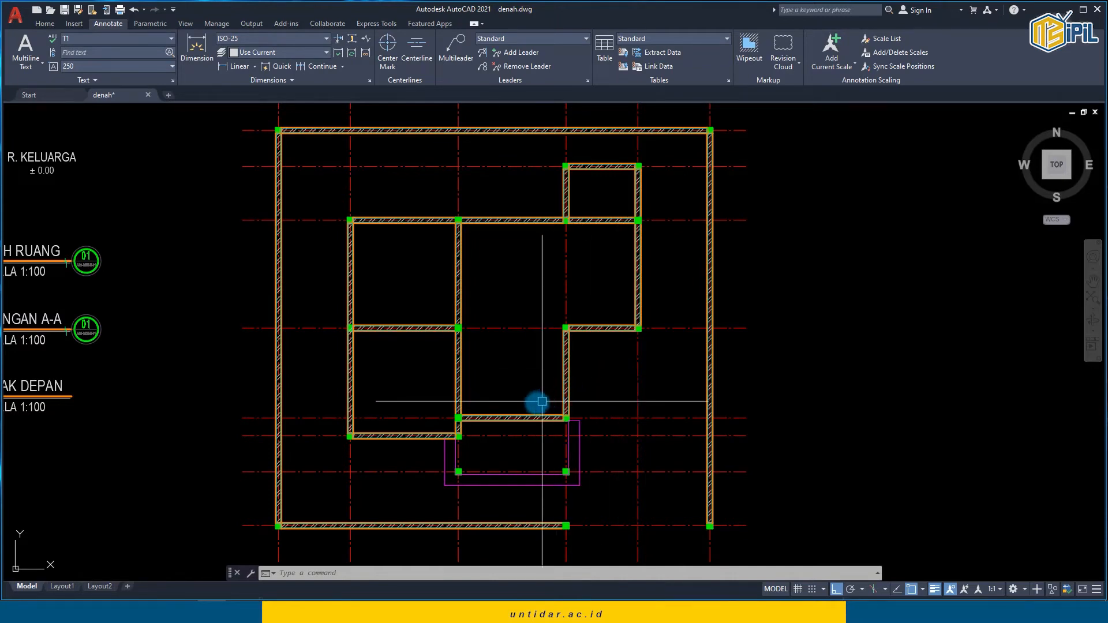
{"action": "left_click", "coordinate": [322, 418]}
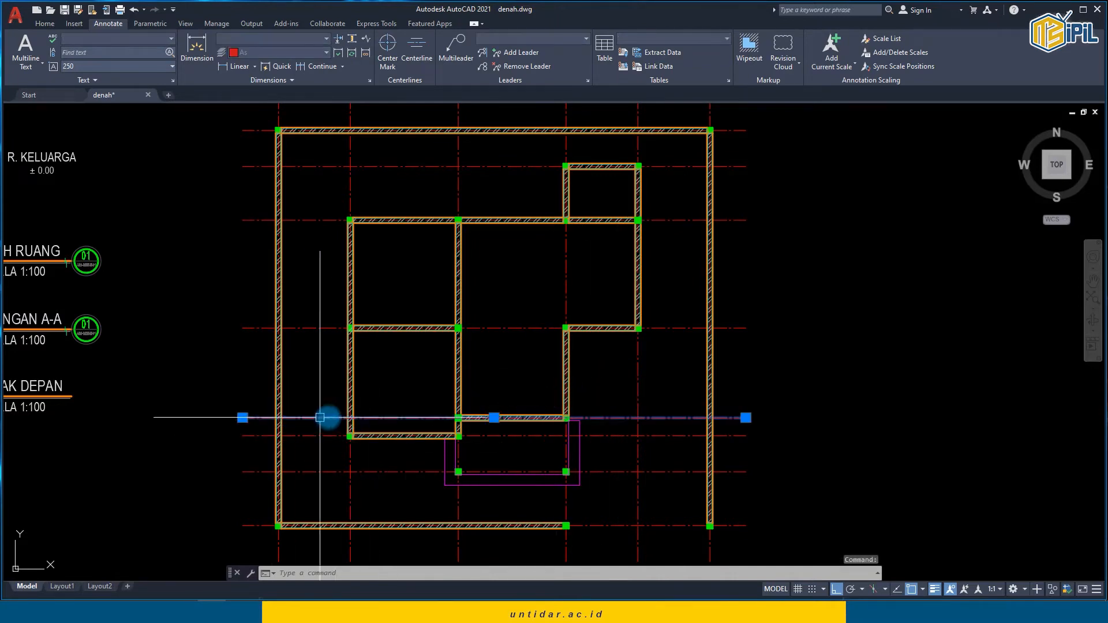
{"action": "key", "text": "Escape"}
{"action": "scroll", "coordinate": [475, 406], "scroll_direction": "down", "scroll_amount": 2}
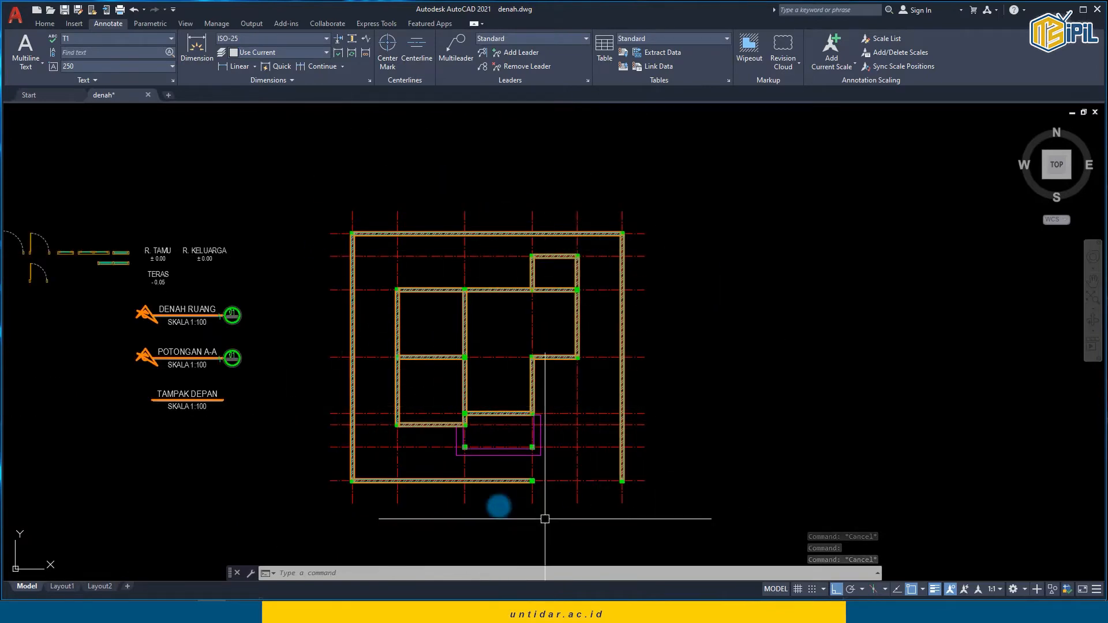
{"action": "scroll", "coordinate": [384, 343], "scroll_direction": "up", "scroll_amount": 2}
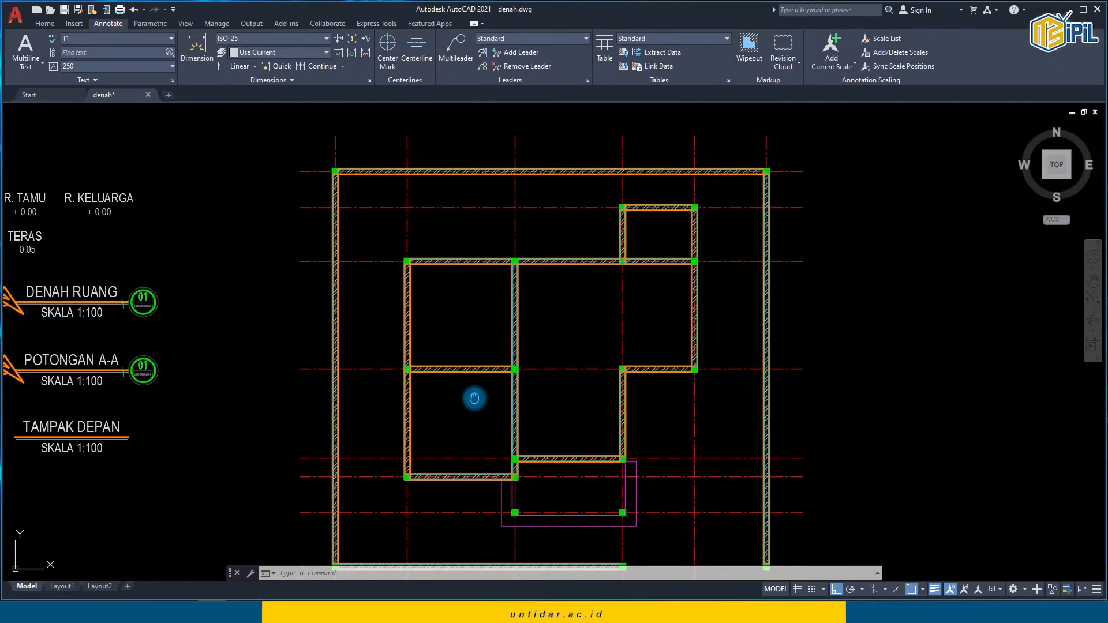
{"action": "middle_click_drag", "start_coordinate": [474, 398], "coordinate": [466, 351]}
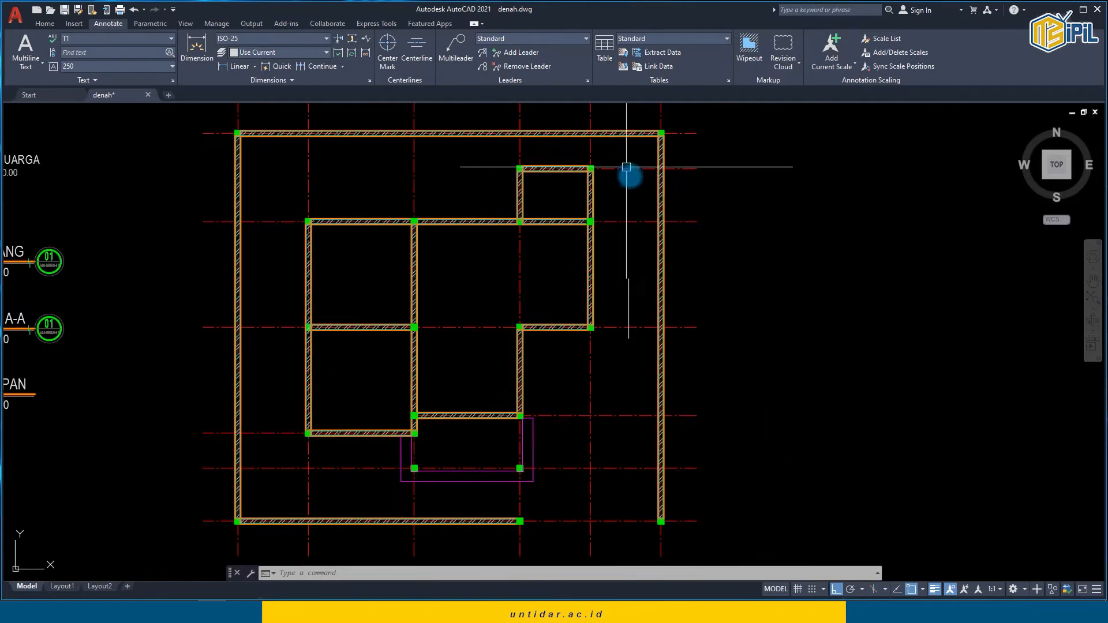
{"action": "scroll", "coordinate": [626, 167], "scroll_direction": "down", "scroll_amount": 2}
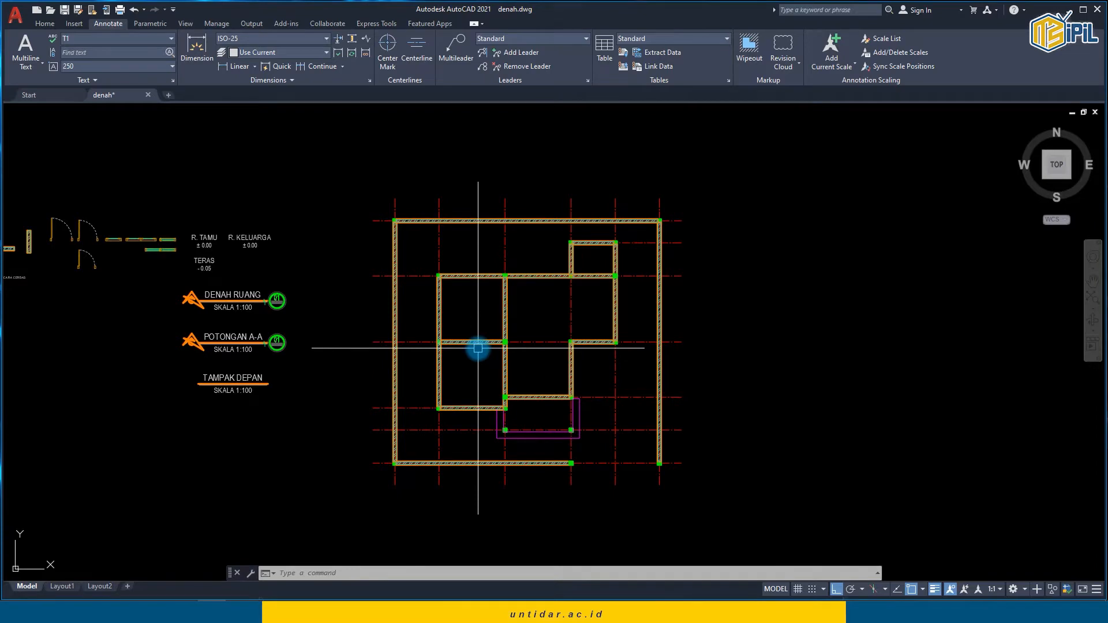
{"action": "scroll", "coordinate": [268, 301], "scroll_direction": "up", "scroll_amount": 1}
{"action": "middle_click_drag", "start_coordinate": [268, 301], "coordinate": [589, 267]}
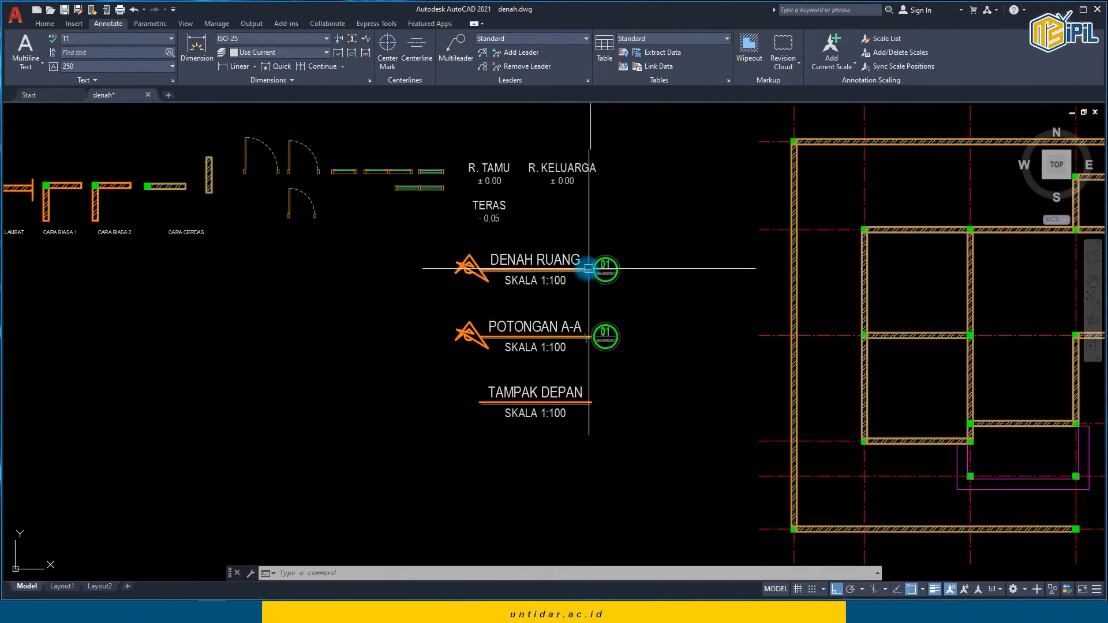
{"action": "scroll", "coordinate": [589, 267], "scroll_direction": "down", "scroll_amount": 1}
{"action": "middle_click_drag", "start_coordinate": [858, 325], "coordinate": [716, 310]}
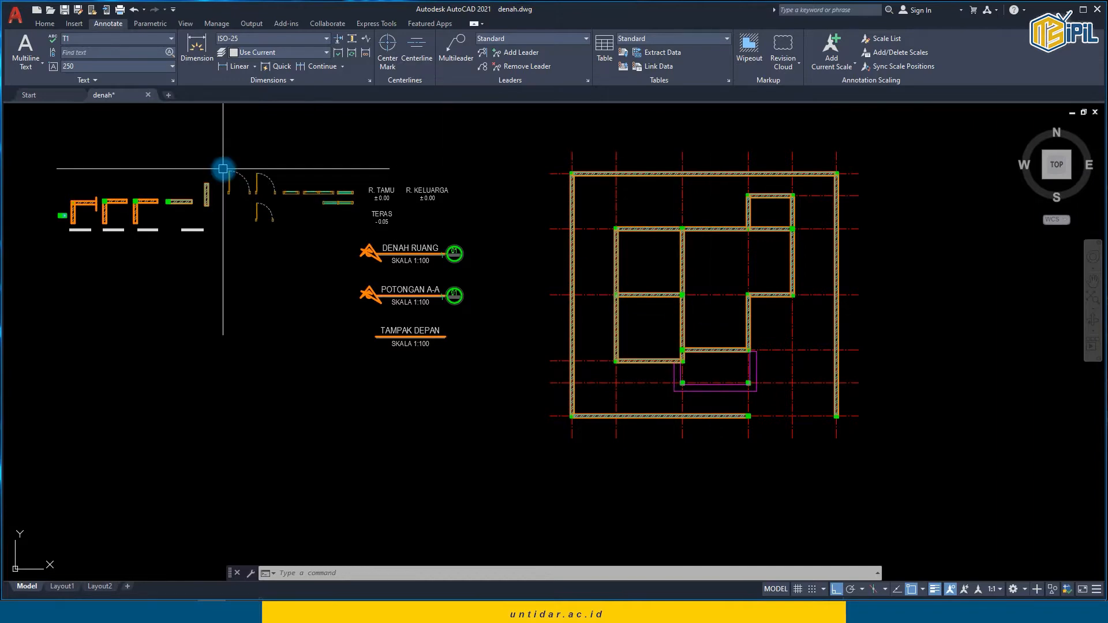
Step: Copy the largest door block into the horizontal wall of the CARA LAMBAT sample, with its frame against the column
{"action": "scroll", "coordinate": [237, 169], "scroll_direction": "up", "scroll_amount": 3}
{"action": "middle_click_drag", "start_coordinate": [242, 173], "coordinate": [535, 198]}
{"action": "scroll", "coordinate": [535, 198], "scroll_direction": "down", "scroll_amount": 1}
{"action": "left_click", "coordinate": [511, 218]}
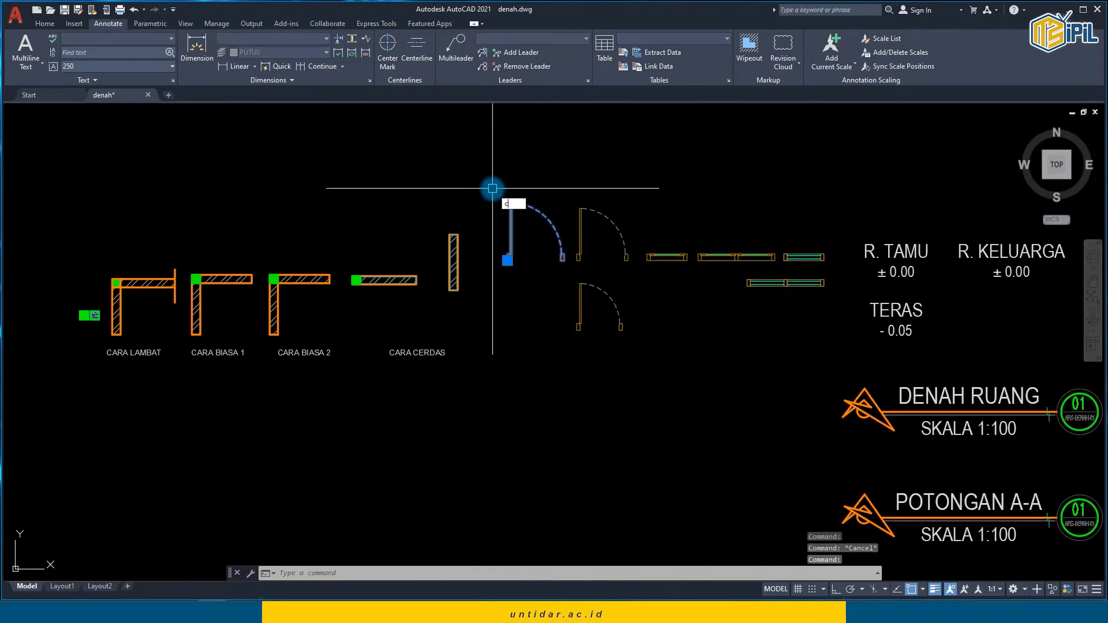
{"action": "type", "text": "o"}
{"action": "key", "text": "Return"}
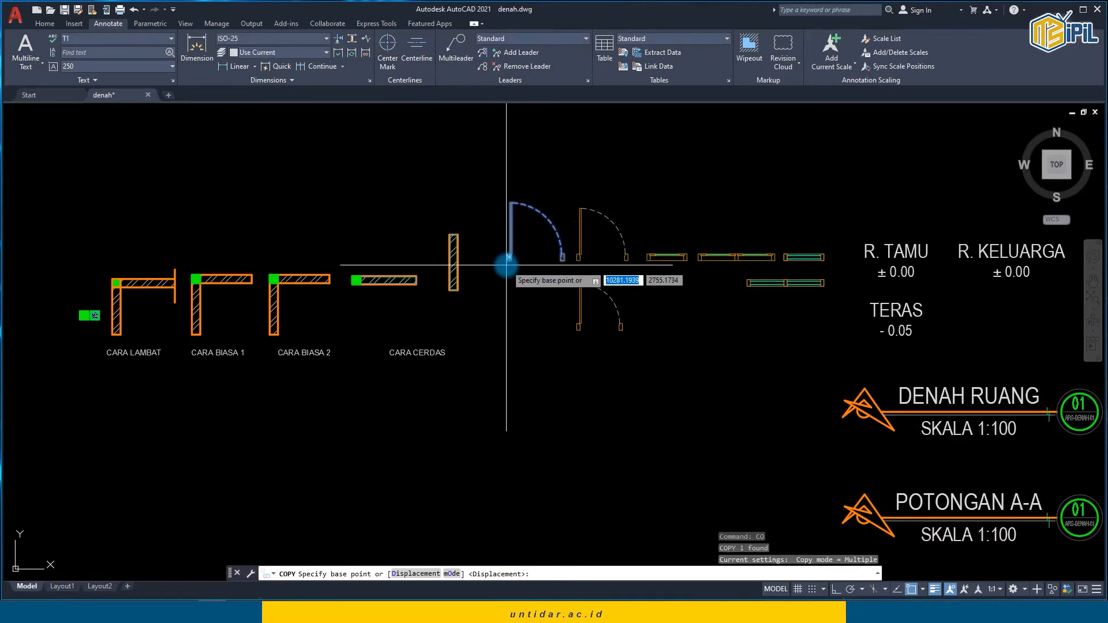
{"action": "scroll", "coordinate": [508, 258], "scroll_direction": "up", "scroll_amount": 4}
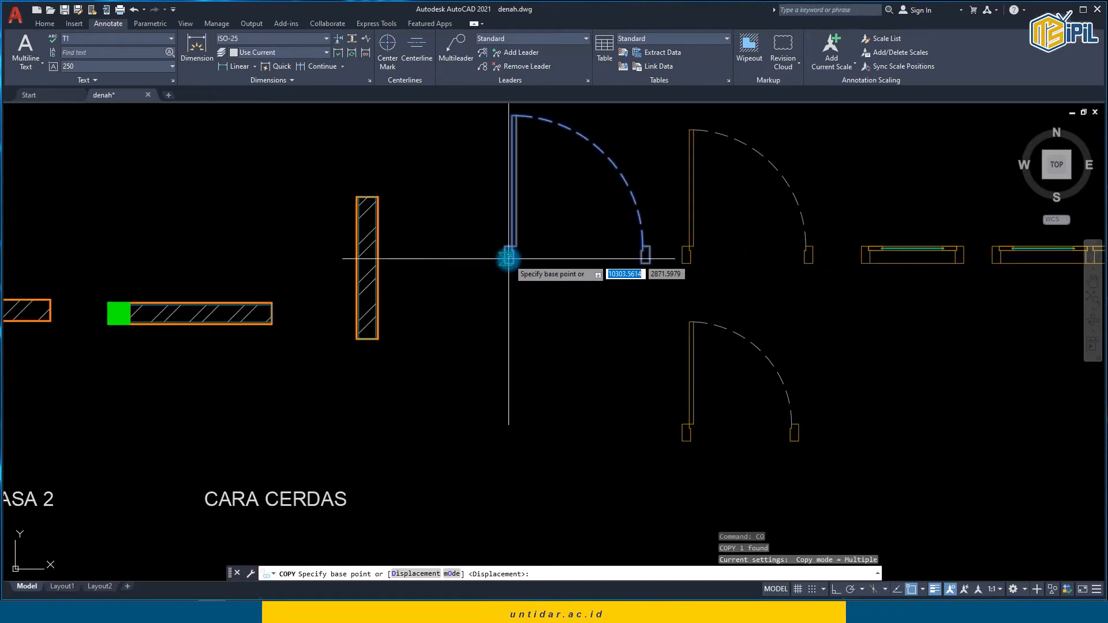
{"action": "key", "text": "Escape"}
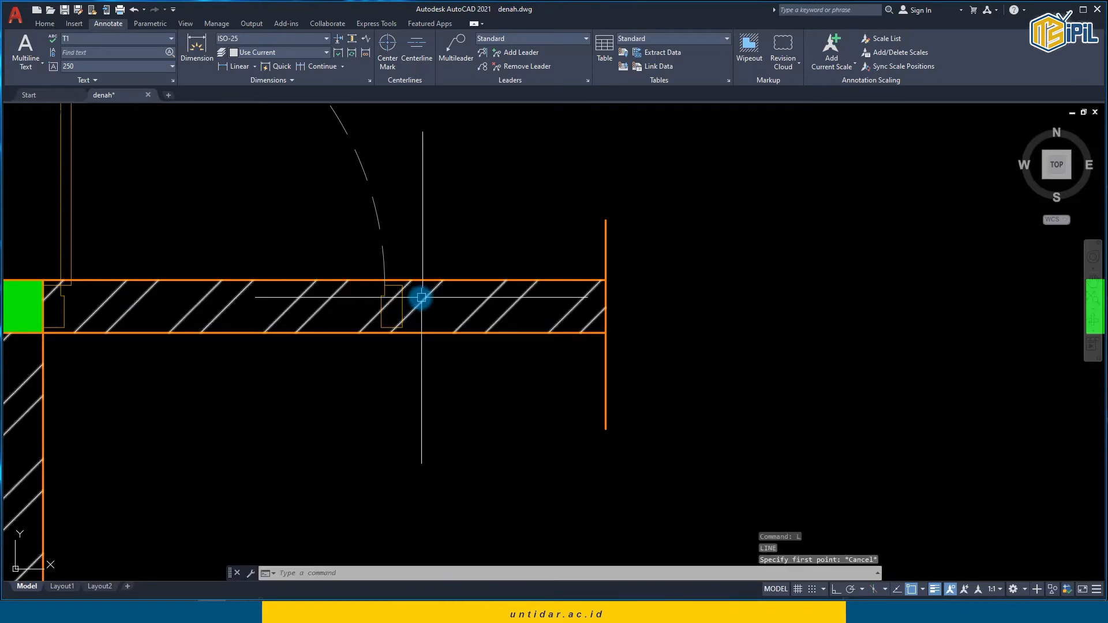
Step: Draw a line across the wall's full thickness along the outer edge of the copied door's far jamb
{"action": "type", "text": "l"}
{"action": "key", "text": "Return"}
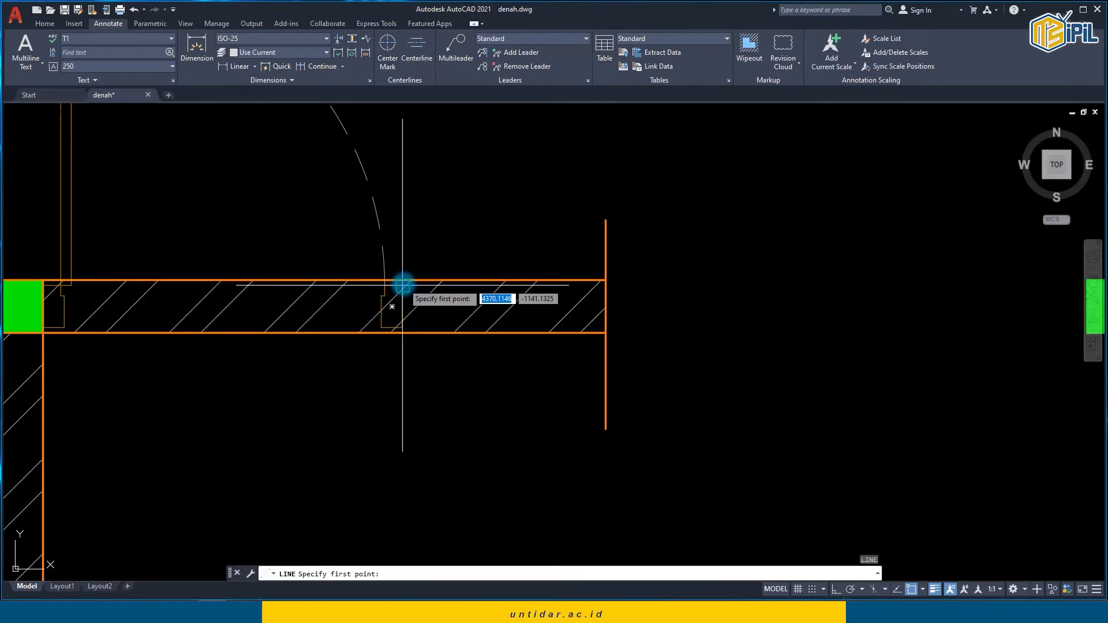
{"action": "left_click", "coordinate": [405, 283]}
{"action": "scroll", "coordinate": [404, 282], "scroll_direction": "up", "scroll_amount": 5}
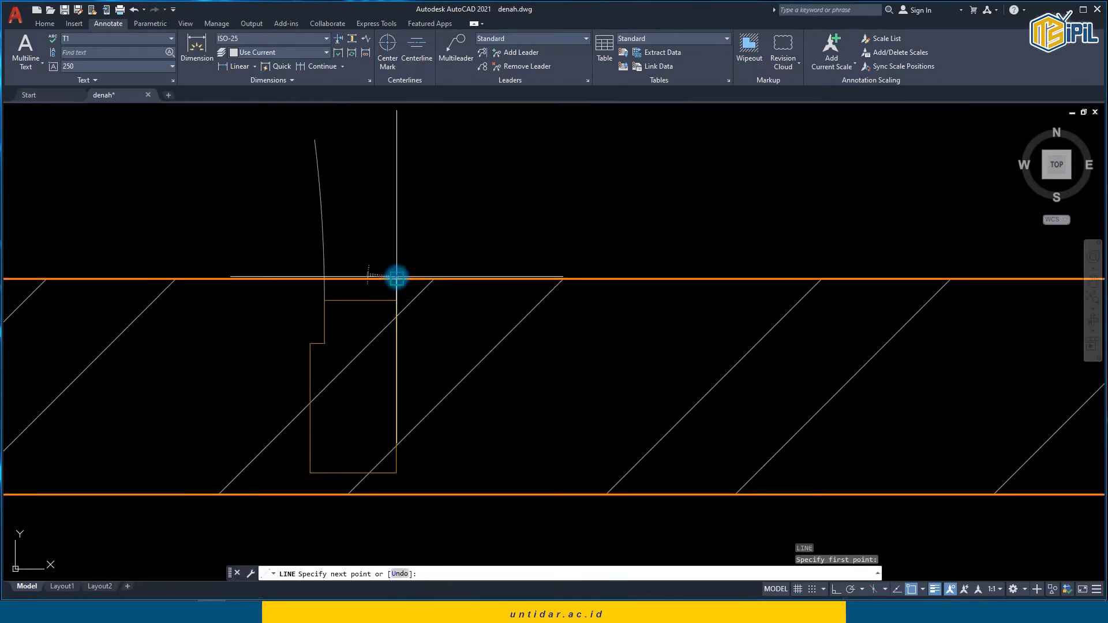
{"action": "left_click", "coordinate": [397, 278]}
{"action": "left_click", "coordinate": [397, 495]}
{"action": "key", "text": "Escape"}
{"action": "scroll", "coordinate": [427, 375], "scroll_direction": "down", "scroll_amount": 2}
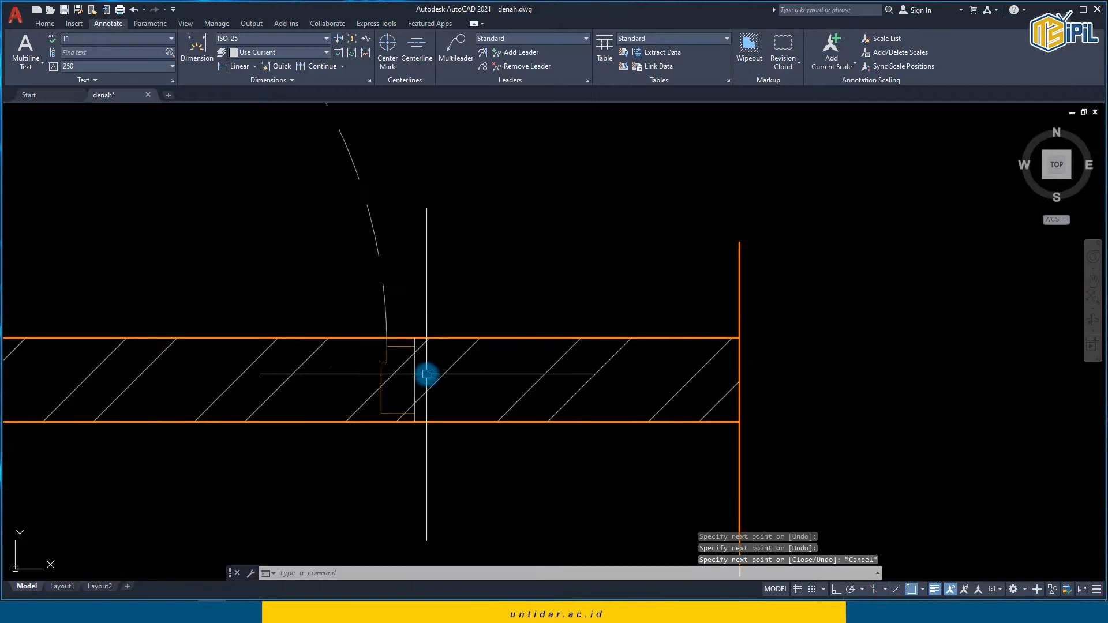
Step: Trim the wall lines and hatch out of the opening between the door's near and far jambs in the CARA LAMBAT sample
{"action": "scroll", "coordinate": [427, 374], "scroll_direction": "down", "scroll_amount": 2}
{"action": "key", "text": "Return"}
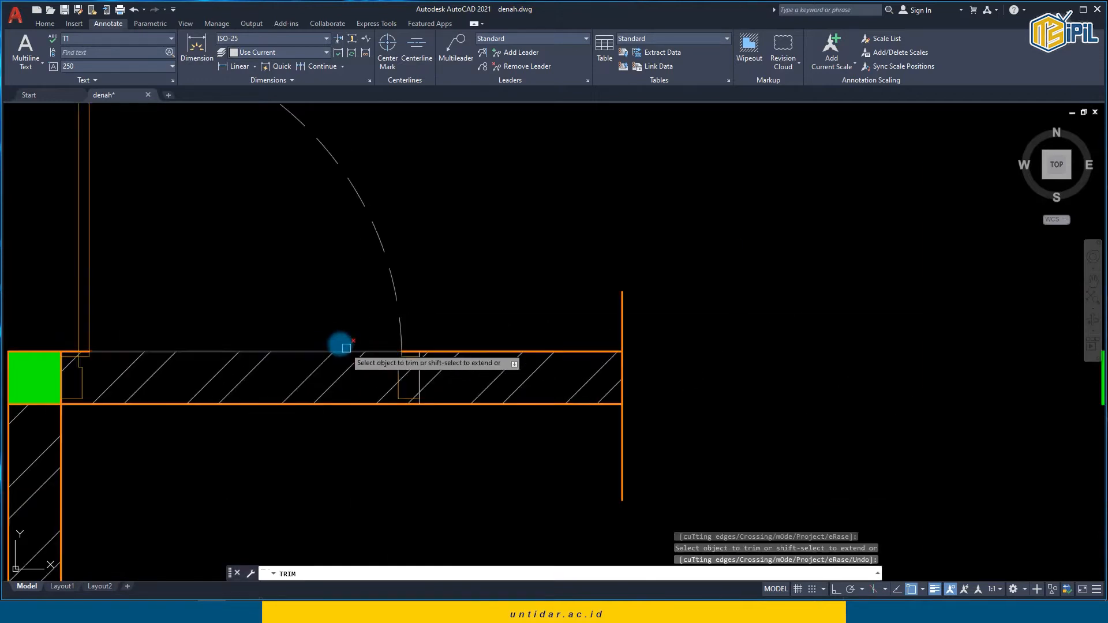
{"action": "left_click", "coordinate": [327, 331]}
{"action": "left_click", "coordinate": [299, 481]}
{"action": "left_click", "coordinate": [320, 396]}
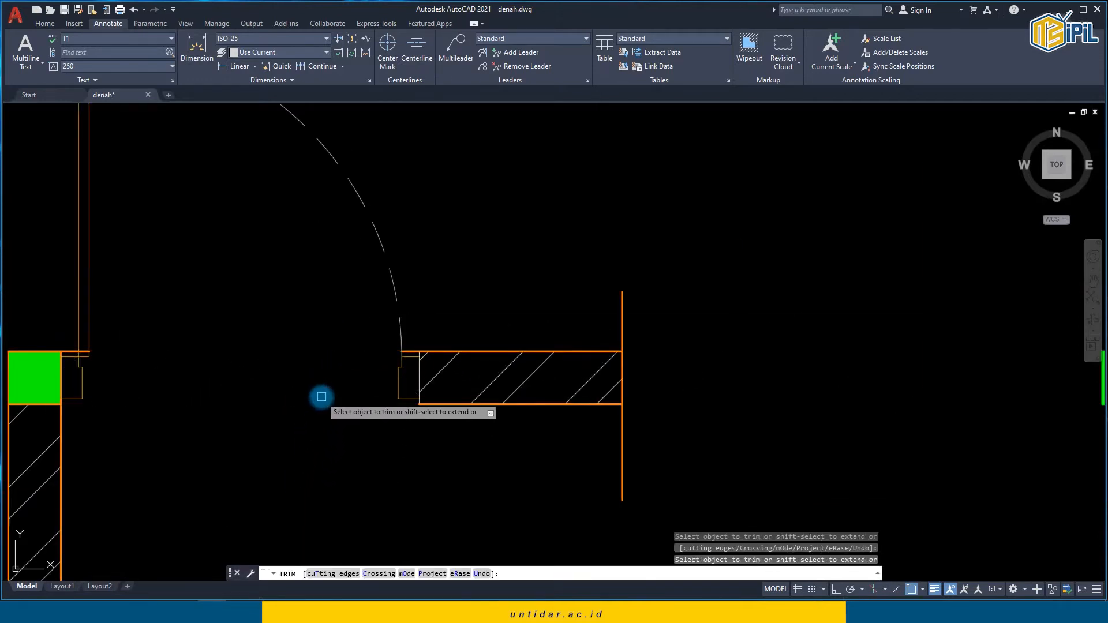
{"action": "key", "text": "Escape"}
Step: Try to trim the short wall line stub between the green column and the door leaf
{"action": "scroll", "coordinate": [337, 396], "scroll_direction": "down", "scroll_amount": 2}
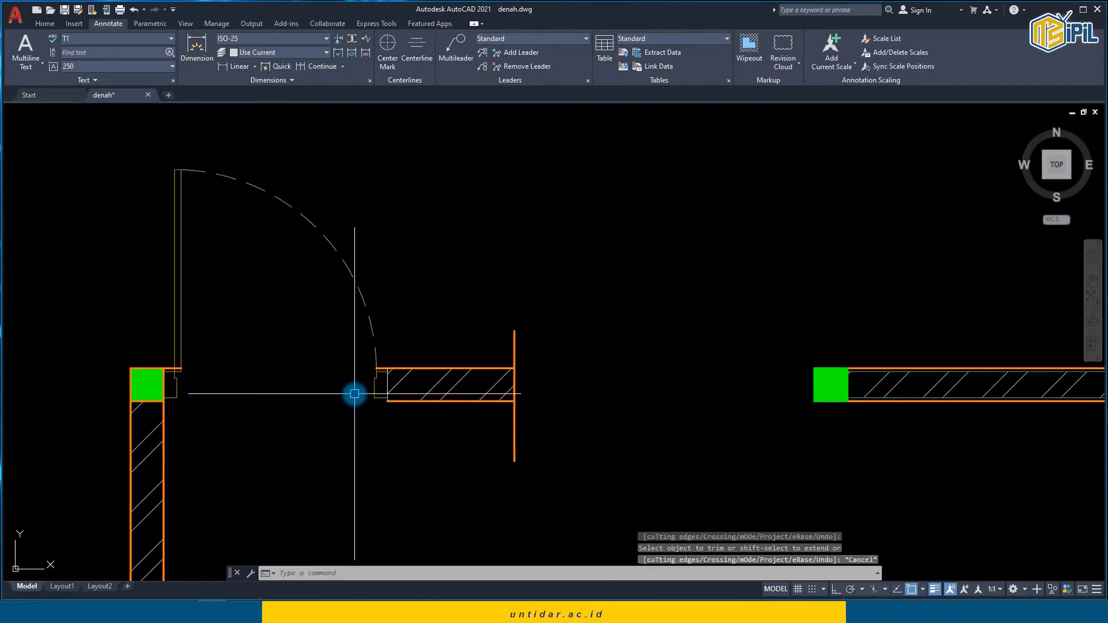
{"action": "scroll", "coordinate": [176, 370], "scroll_direction": "up", "scroll_amount": 8}
{"action": "left_click", "coordinate": [222, 360]}
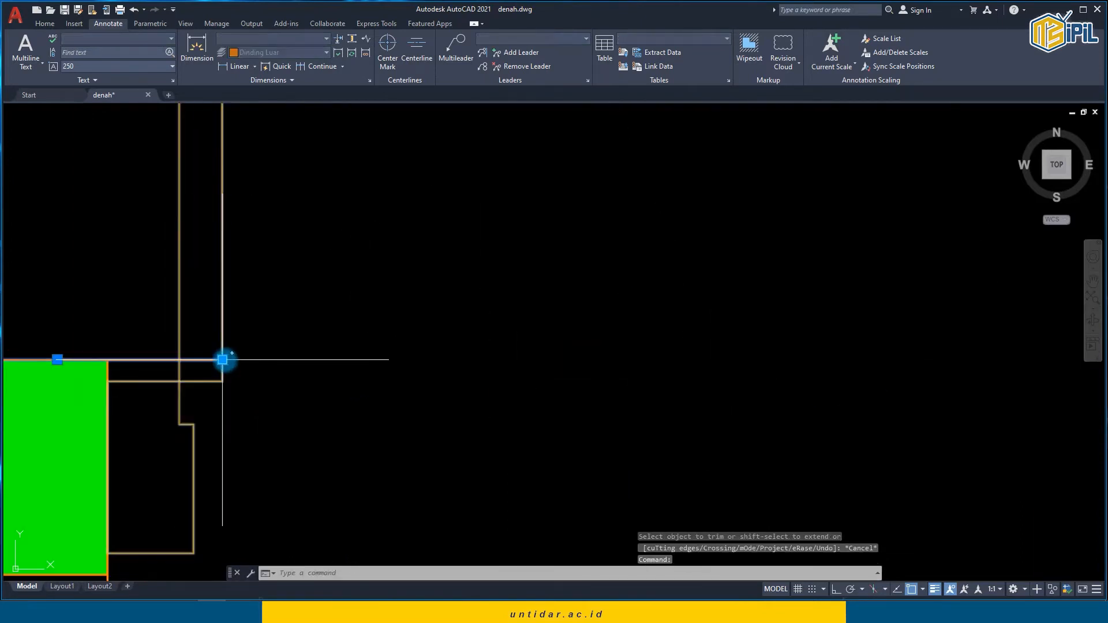
{"action": "left_click", "coordinate": [223, 360]}
{"action": "key", "text": "Escape"}
{"action": "key", "text": "Escape"}
{"action": "type", "text": "tr"}
{"action": "key", "text": "Return"}
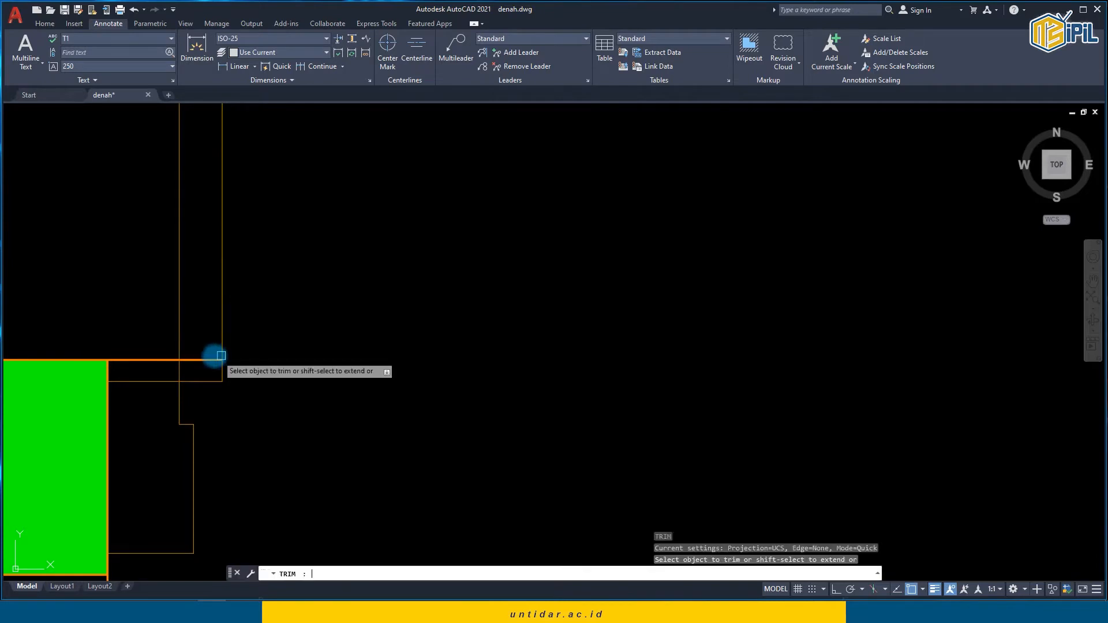
{"action": "left_click", "coordinate": [221, 356]}
{"action": "key", "text": "Escape"}
Step: Move the CARA LAMBAT door 200 units horizontally away from the column with Ortho on
{"action": "scroll", "coordinate": [228, 346], "scroll_direction": "down", "scroll_amount": 8}
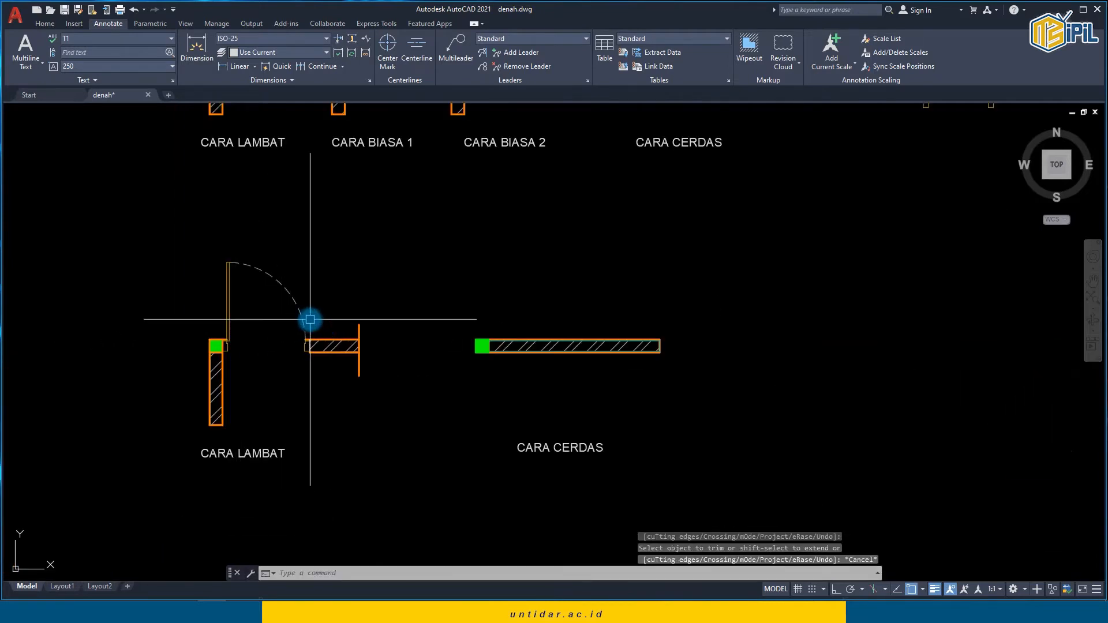
{"action": "left_click", "coordinate": [301, 315]}
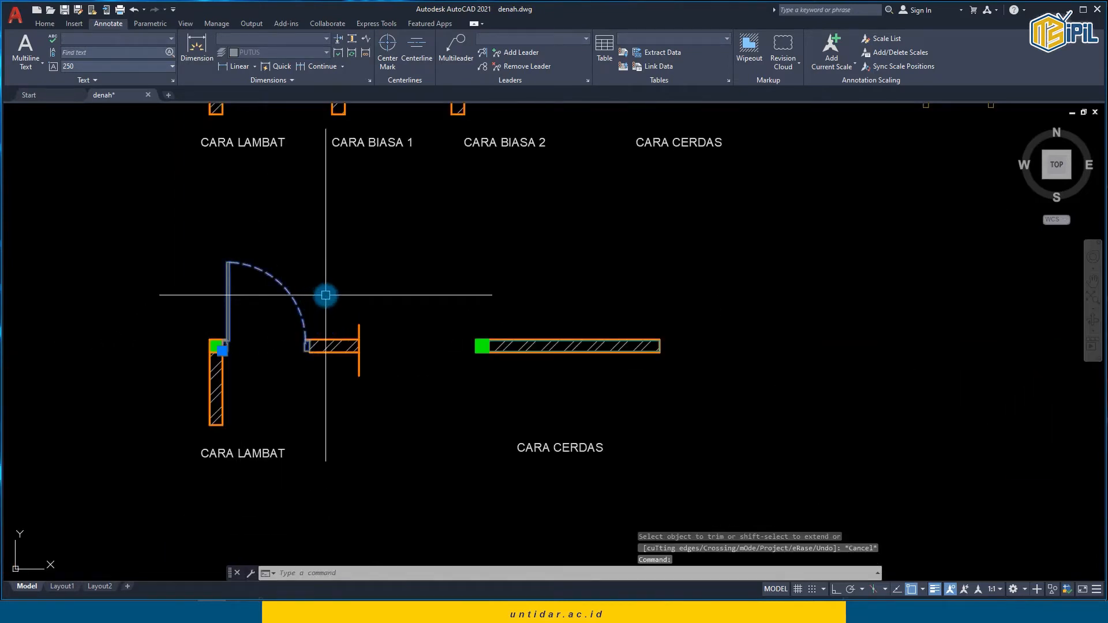
{"action": "key", "text": "Return"}
{"action": "scroll", "coordinate": [319, 258], "scroll_direction": "up", "scroll_amount": 2}
{"action": "left_click", "coordinate": [320, 258]}
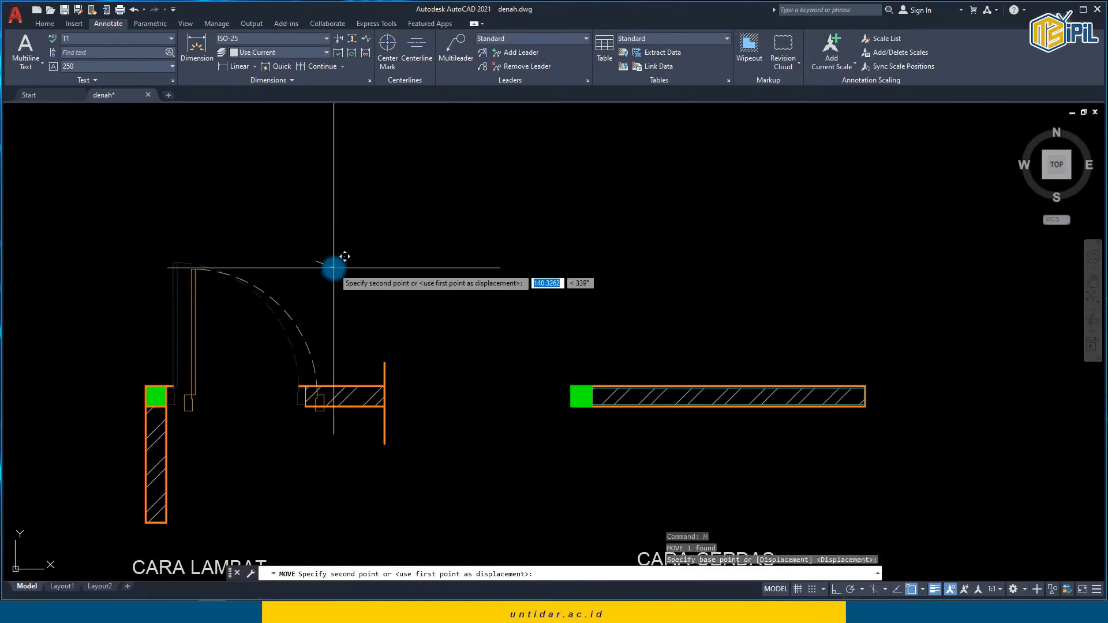
{"action": "key", "text": "F8"}
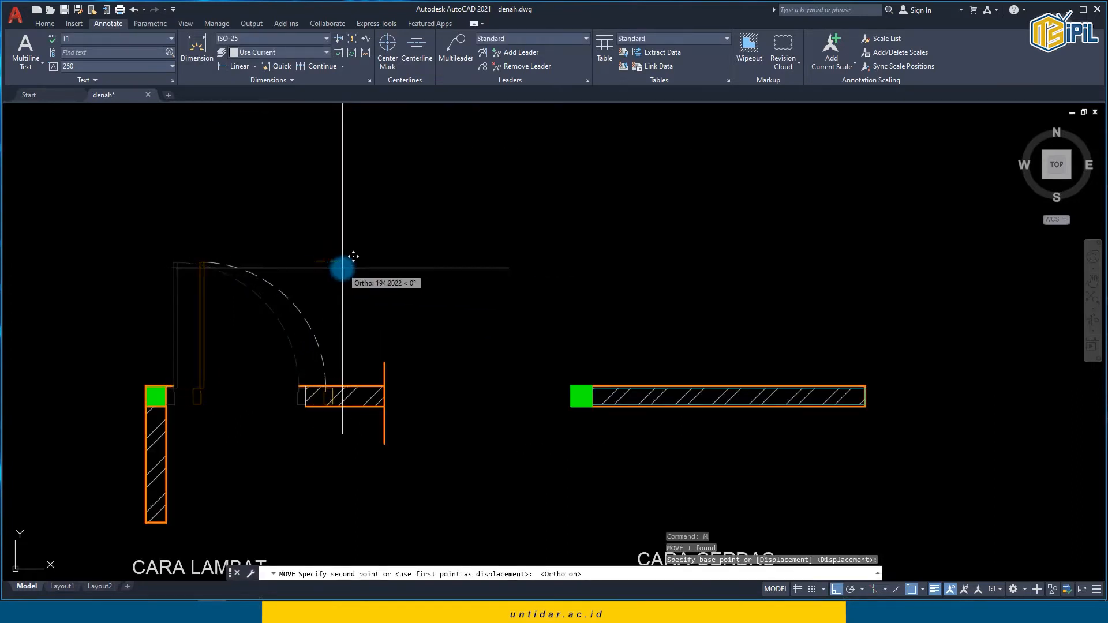
{"action": "type", "text": "200"}
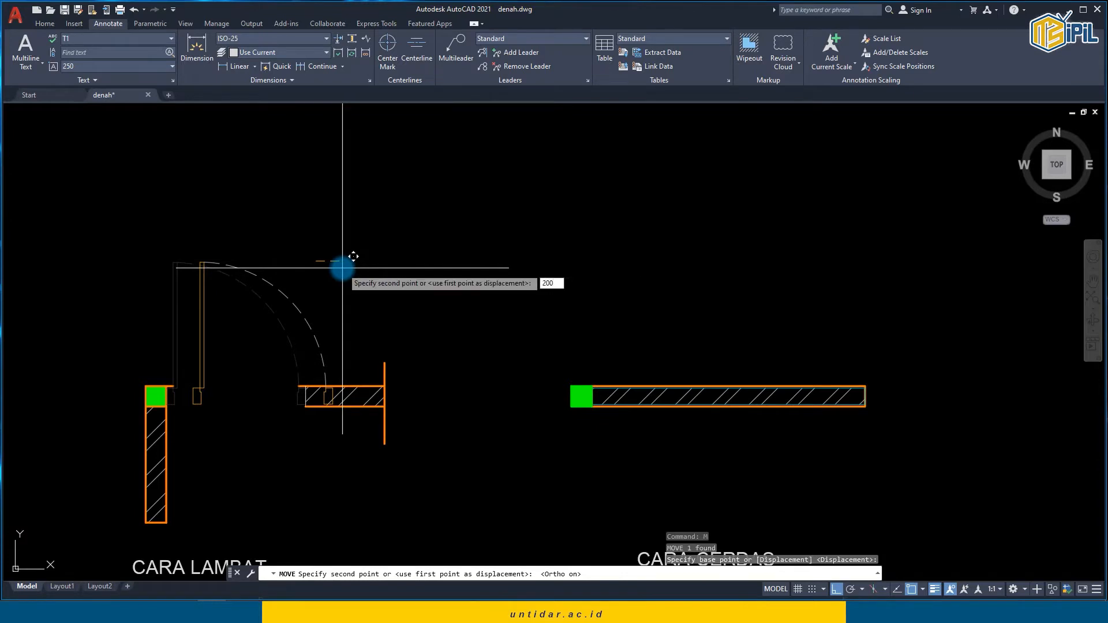
{"action": "key", "text": "Return"}
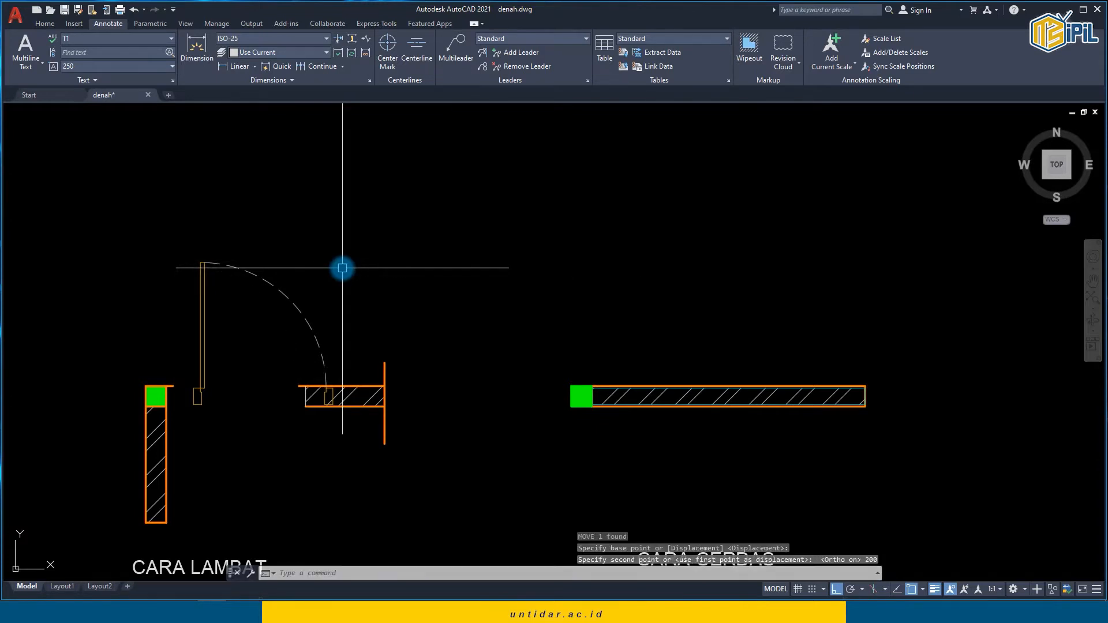
Step: Move the line closing the cut wall end to the outer edge of the shifted door's far jamb
{"action": "scroll", "coordinate": [304, 387], "scroll_direction": "up", "scroll_amount": 3}
{"action": "left_click", "coordinate": [295, 330]}
{"action": "left_click", "coordinate": [348, 542]}
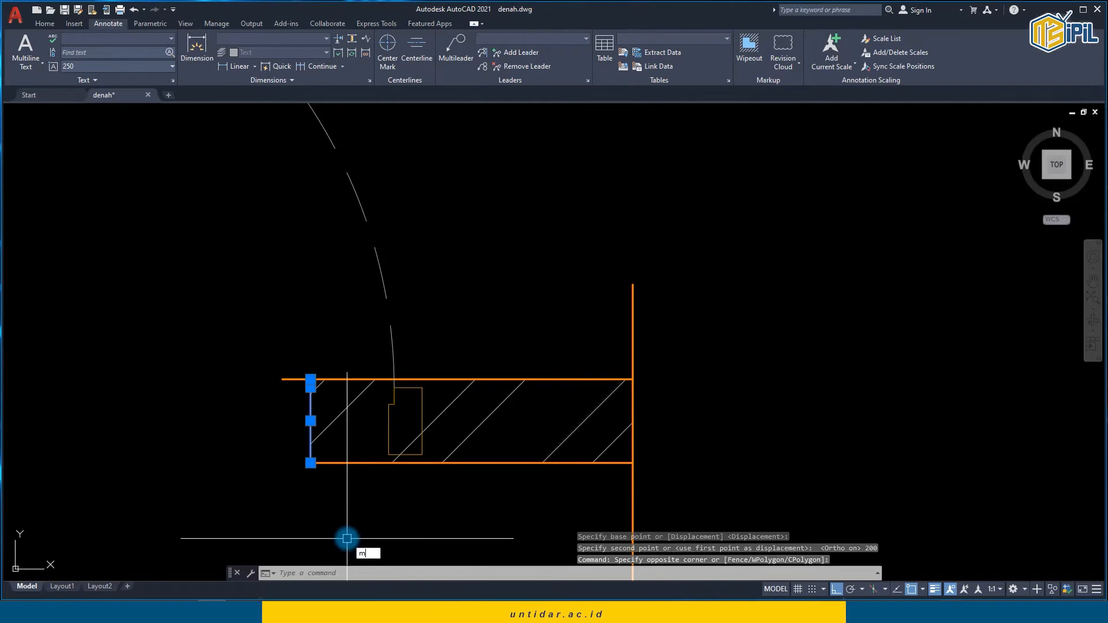
{"action": "type", "text": "m"}
{"action": "key", "text": "Return"}
{"action": "left_click", "coordinate": [311, 463]}
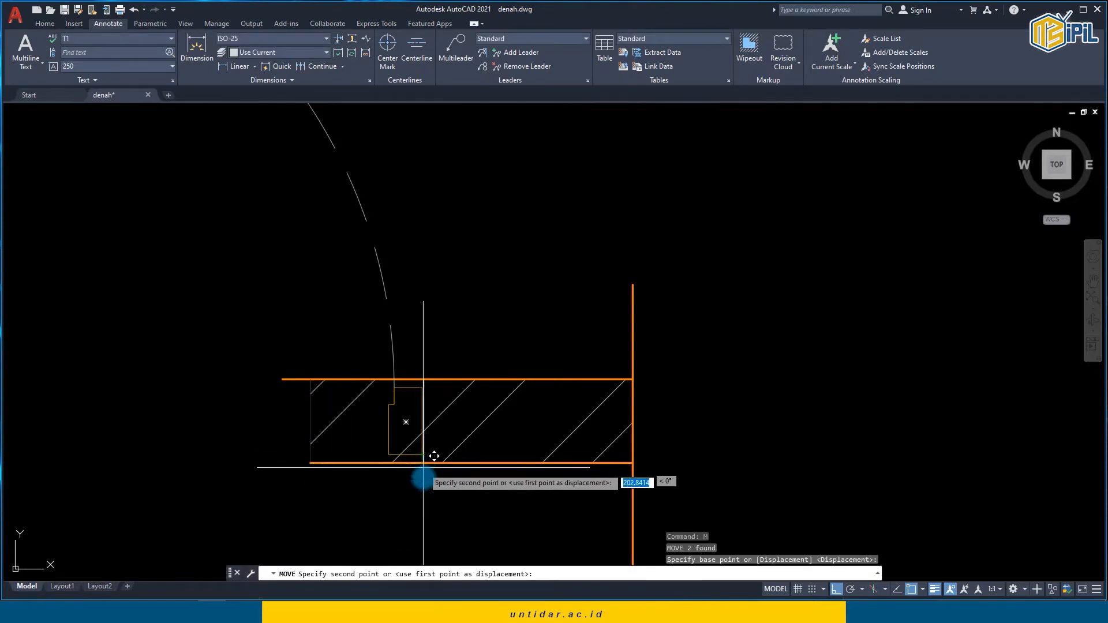
{"action": "key", "text": "Escape"}
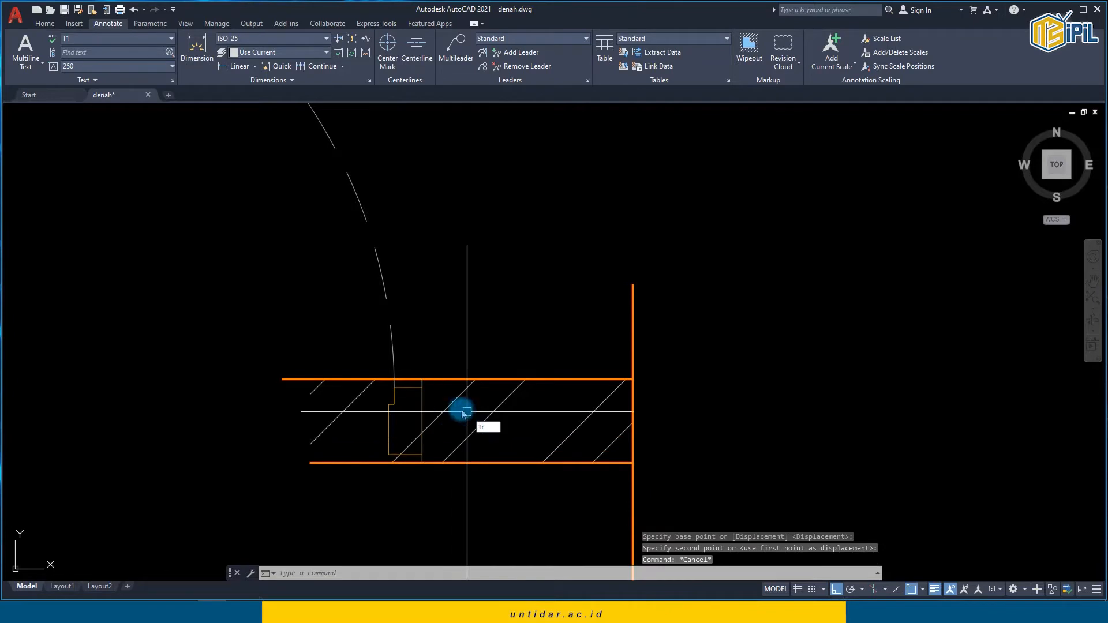
Step: Trim the wall lines and hatch left inside the shifted door's opening, up to the moved closing line
{"action": "type", "text": "tr"}
{"action": "key", "text": "Return"}
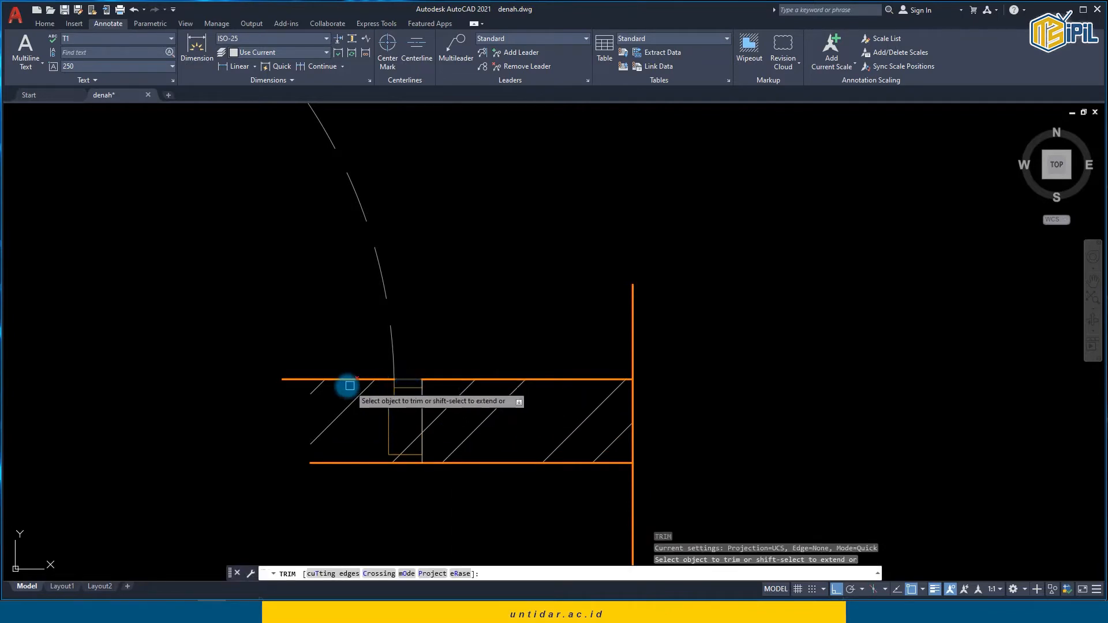
{"action": "left_click", "coordinate": [328, 348]}
{"action": "left_click", "coordinate": [354, 520]}
{"action": "left_click", "coordinate": [336, 420]}
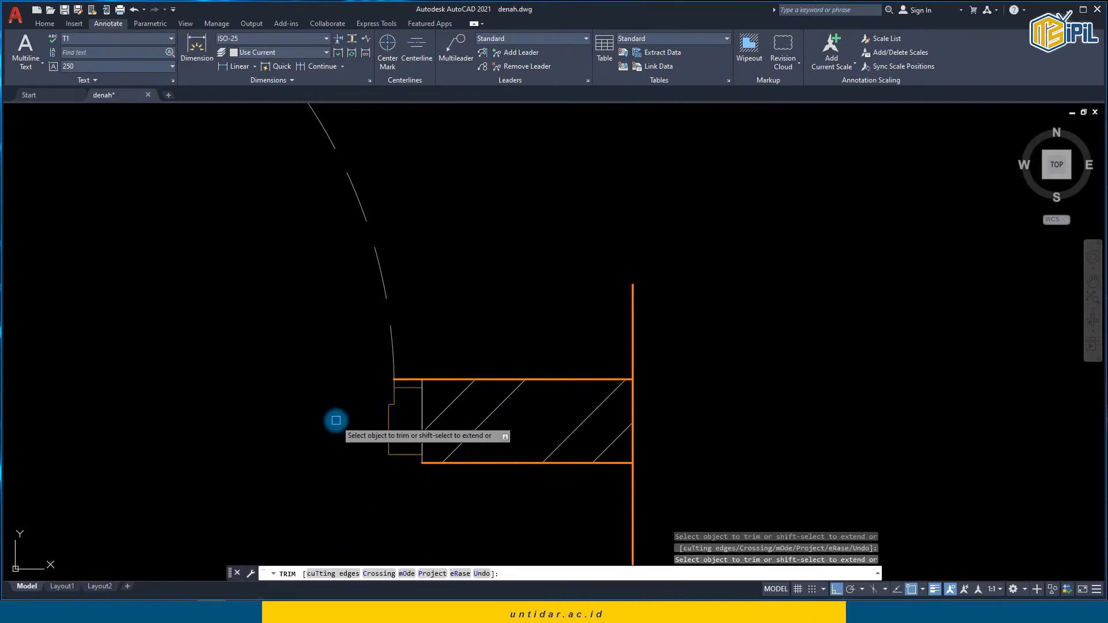
{"action": "key", "text": "Escape"}
Step: Extend the upper wall line stub beside the column to the shifted door's leaf
{"action": "scroll", "coordinate": [335, 420], "scroll_direction": "down", "scroll_amount": 3}
{"action": "scroll", "coordinate": [217, 407], "scroll_direction": "up", "scroll_amount": 2}
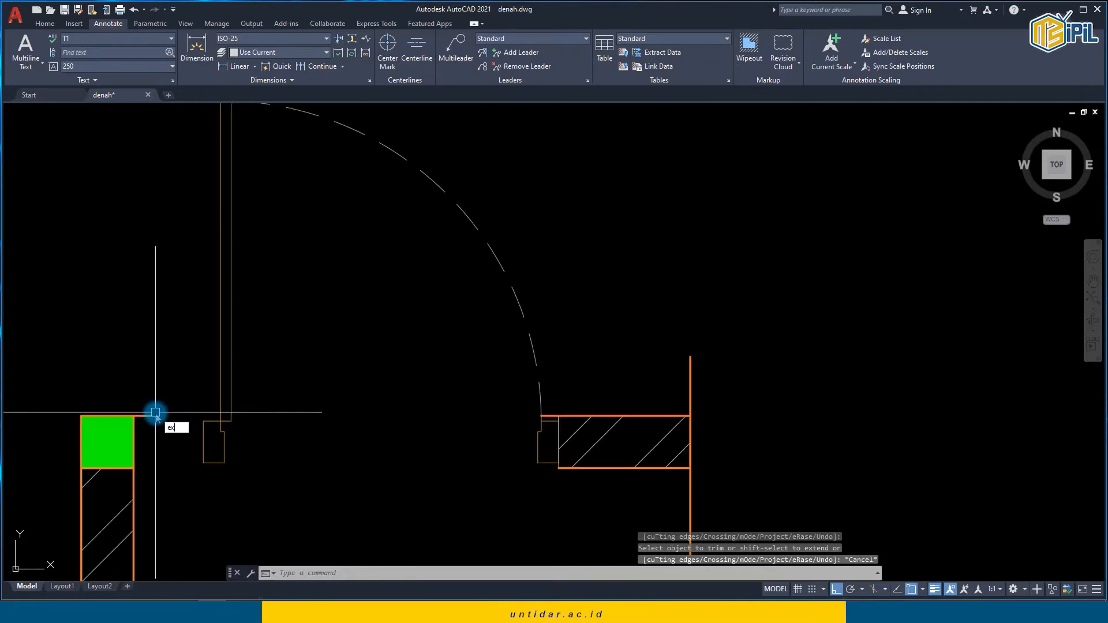
{"action": "key", "text": "Return"}
{"action": "scroll", "coordinate": [161, 425], "scroll_direction": "down", "scroll_amount": 3}
{"action": "key", "text": "Escape"}
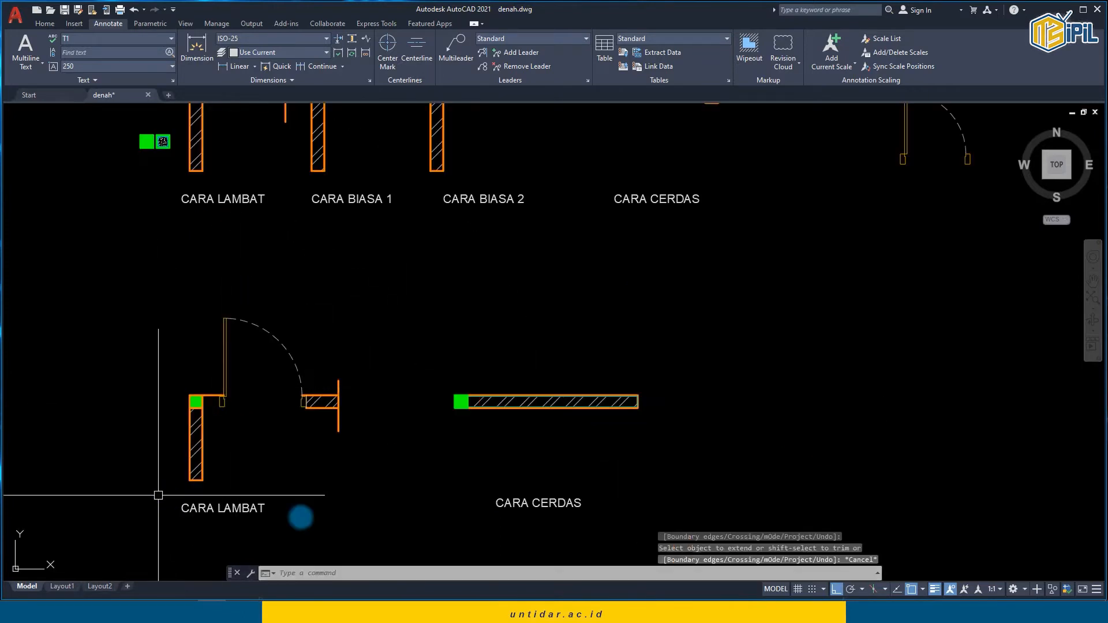
Step: Copy the CARA LAMBAT door horizontally into the free space beyond the end of the CARA CERDAS wall
{"action": "middle_click_drag", "start_coordinate": [346, 421], "coordinate": [272, 386]}
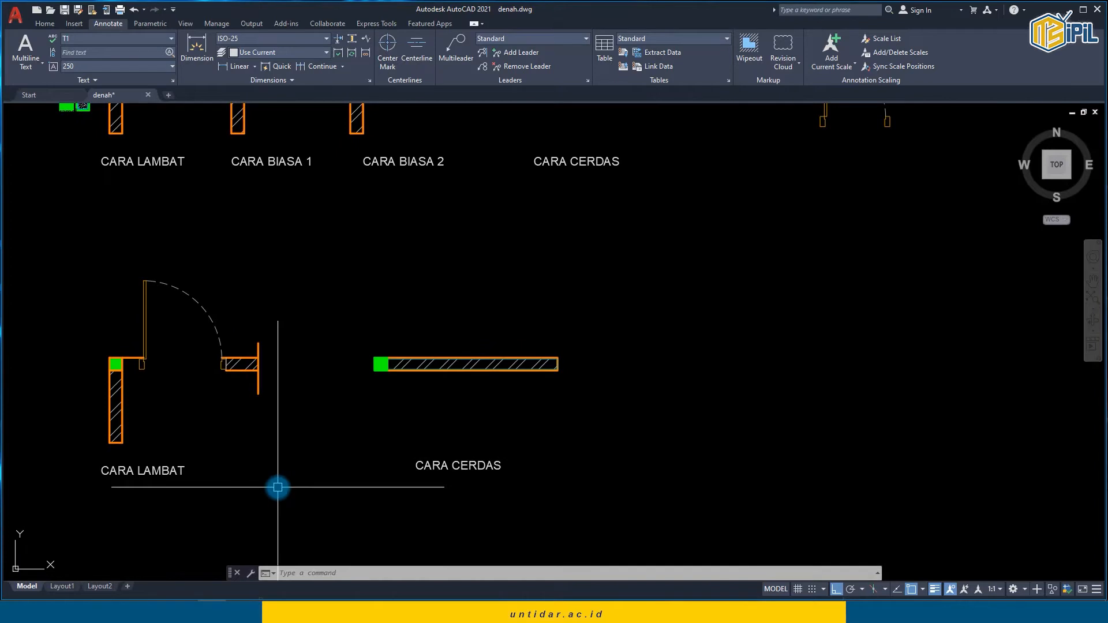
{"action": "middle_click_drag", "start_coordinate": [465, 410], "coordinate": [414, 405]}
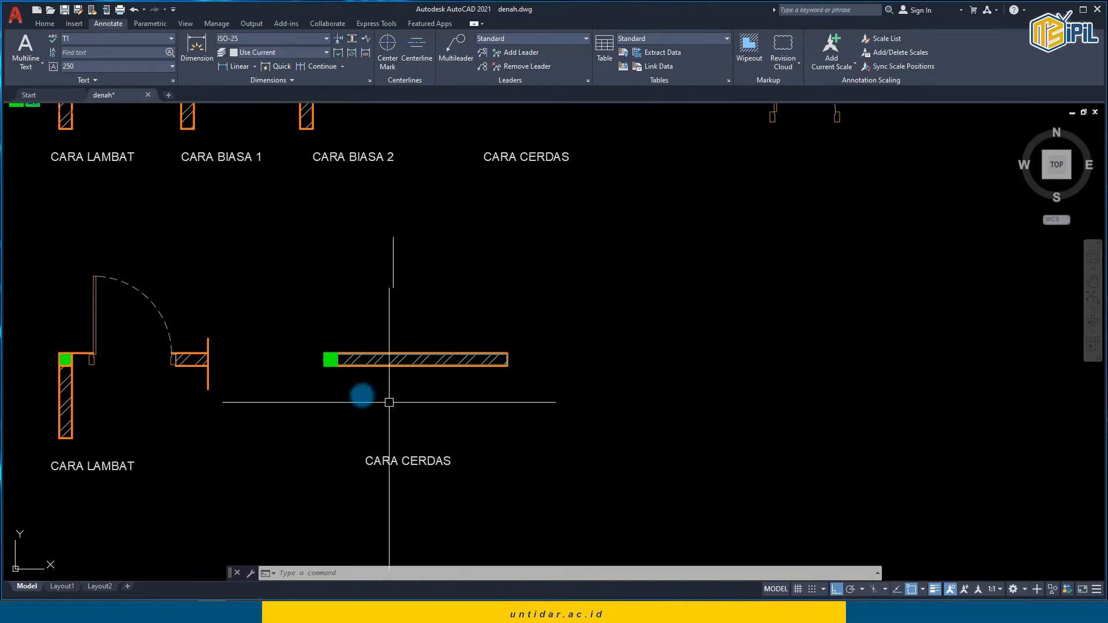
{"action": "left_click", "coordinate": [154, 311]}
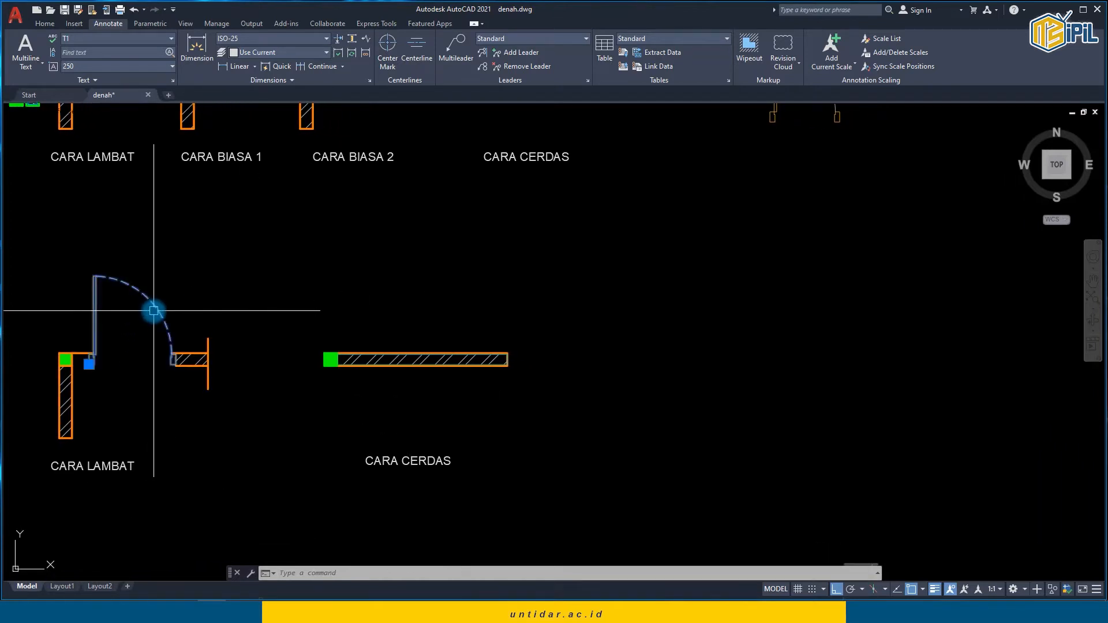
{"action": "type", "text": "co"}
{"action": "key", "text": "Return"}
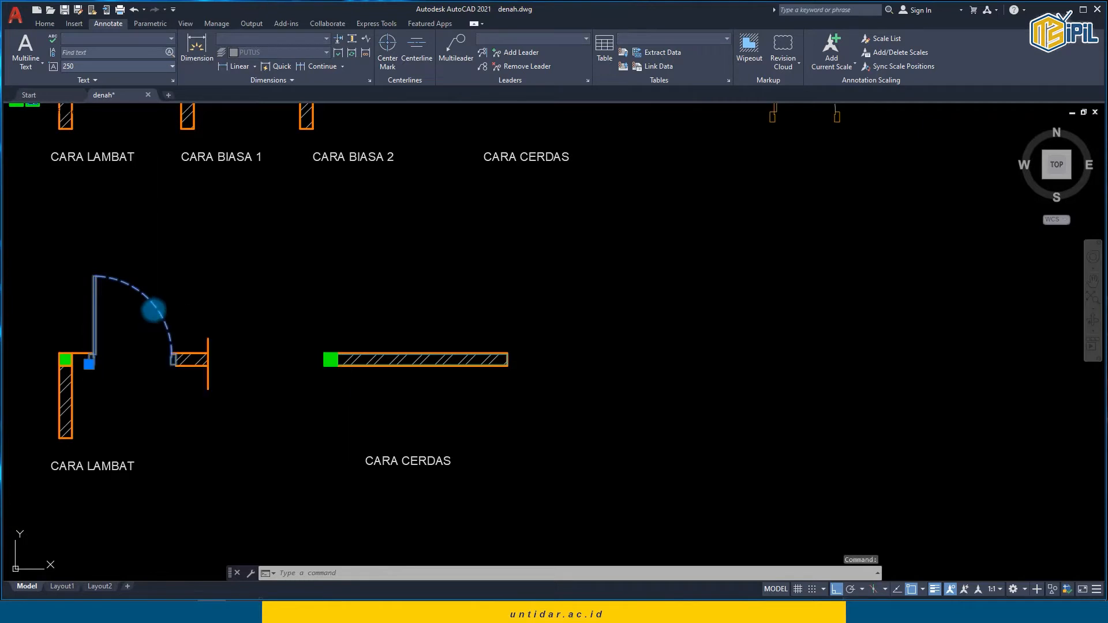
{"action": "left_click", "coordinate": [139, 318]}
{"action": "left_click", "coordinate": [621, 318]}
{"action": "key", "text": "Escape"}
{"action": "scroll", "coordinate": [455, 317], "scroll_direction": "up", "scroll_amount": 2}
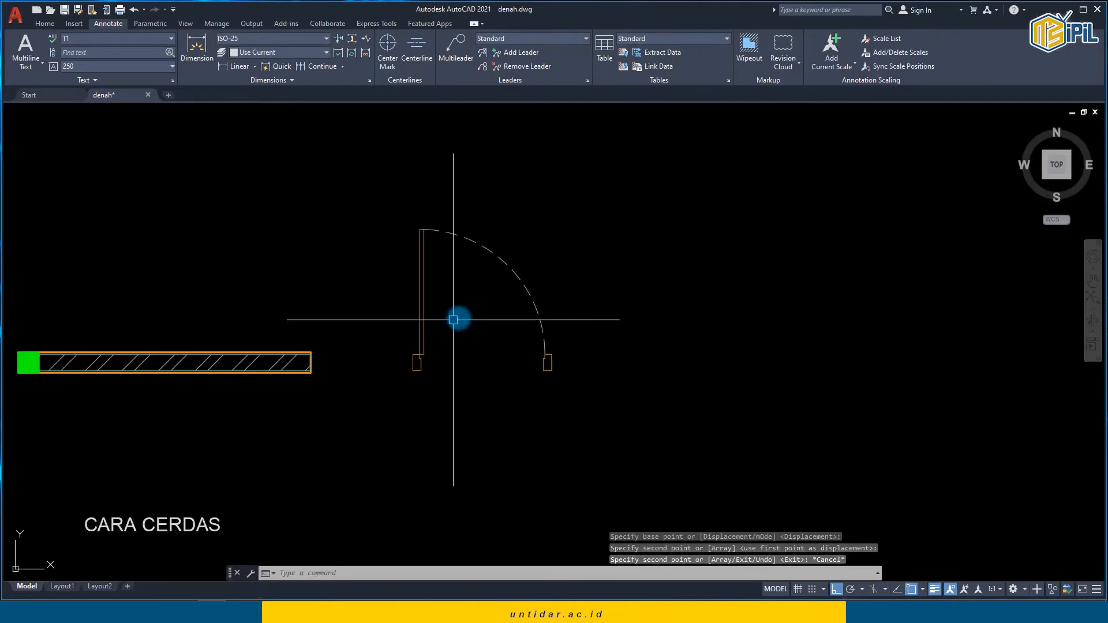
Step: Open the copied door's block definition P90 in the Block Editor
{"action": "middle_click_drag", "start_coordinate": [455, 317], "coordinate": [520, 297]}
{"action": "left_click", "coordinate": [476, 301]}
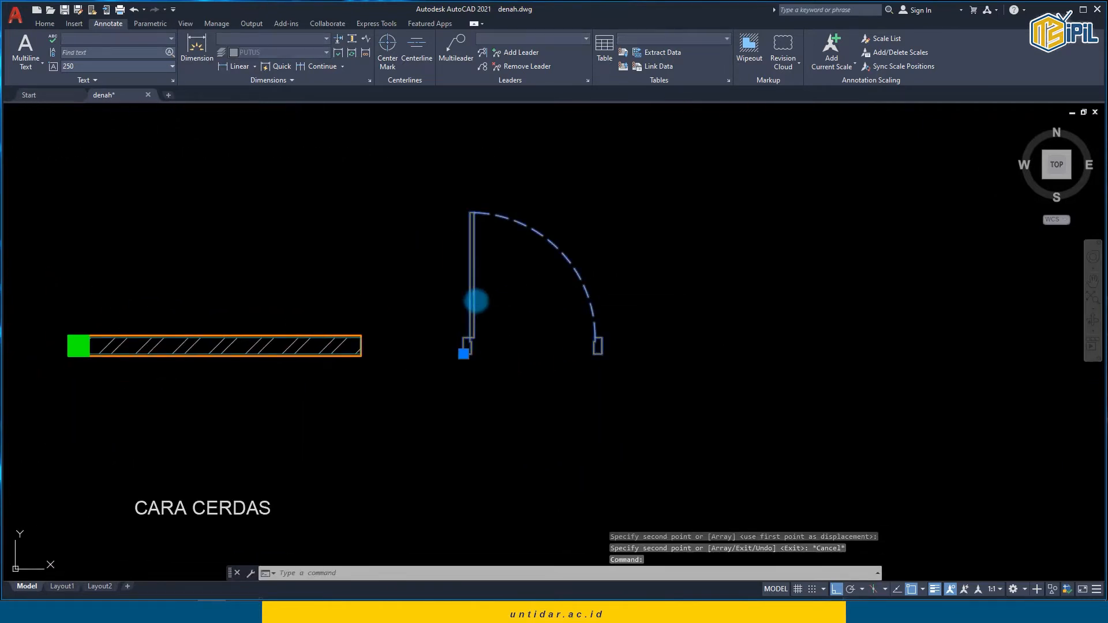
{"action": "double_click", "coordinate": [476, 300]}
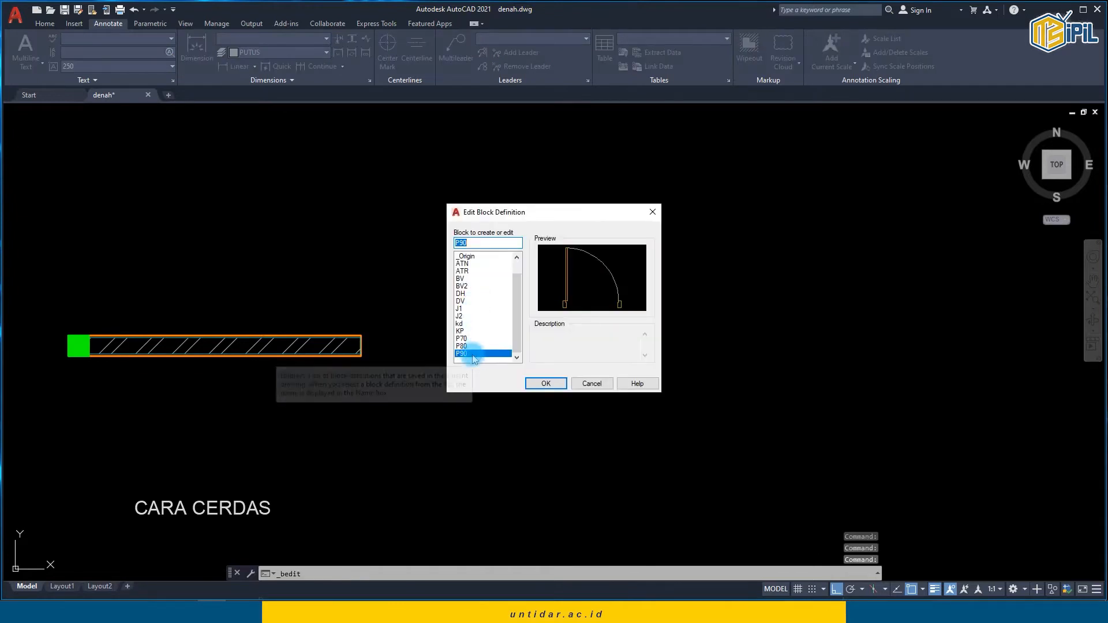
{"action": "left_click", "coordinate": [544, 383]}
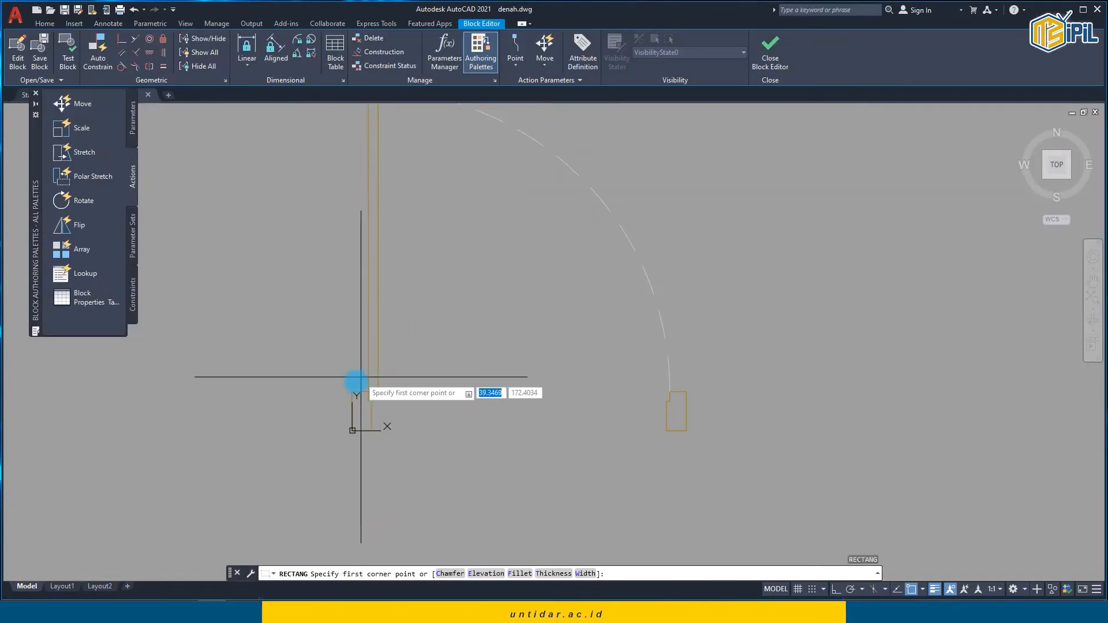
Step: Draw a rectangle from the near jamb's upper outer corner to the far jamb's lower outer corner
{"action": "left_click", "coordinate": [352, 392]}
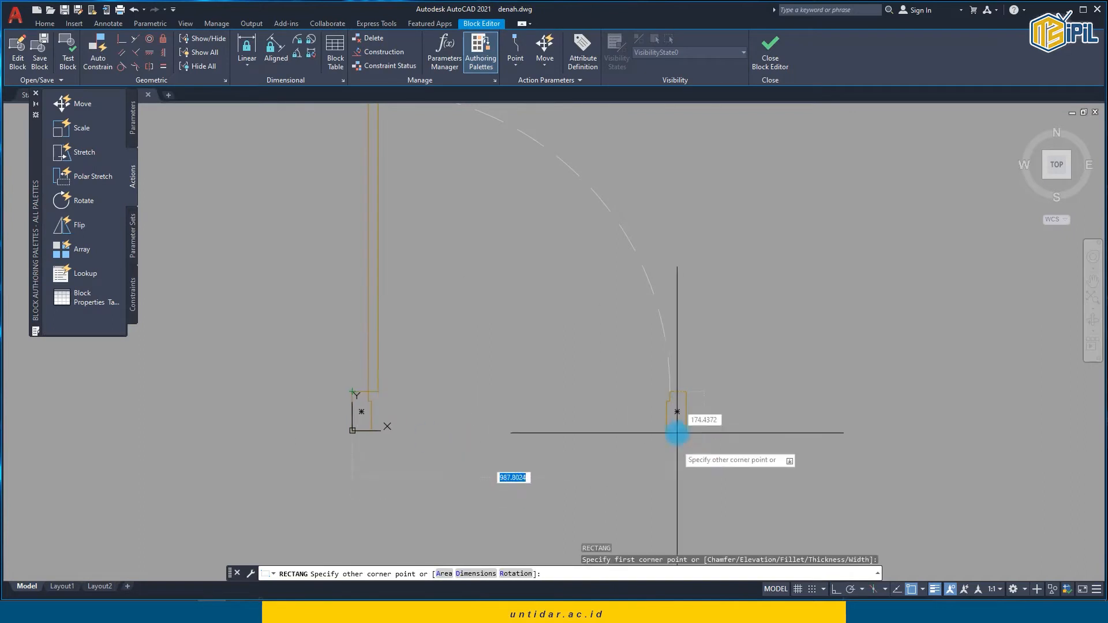
{"action": "left_click", "coordinate": [686, 430]}
{"action": "key", "text": "Escape"}
{"action": "key", "text": "Escape"}
{"action": "left_click", "coordinate": [44, 24]}
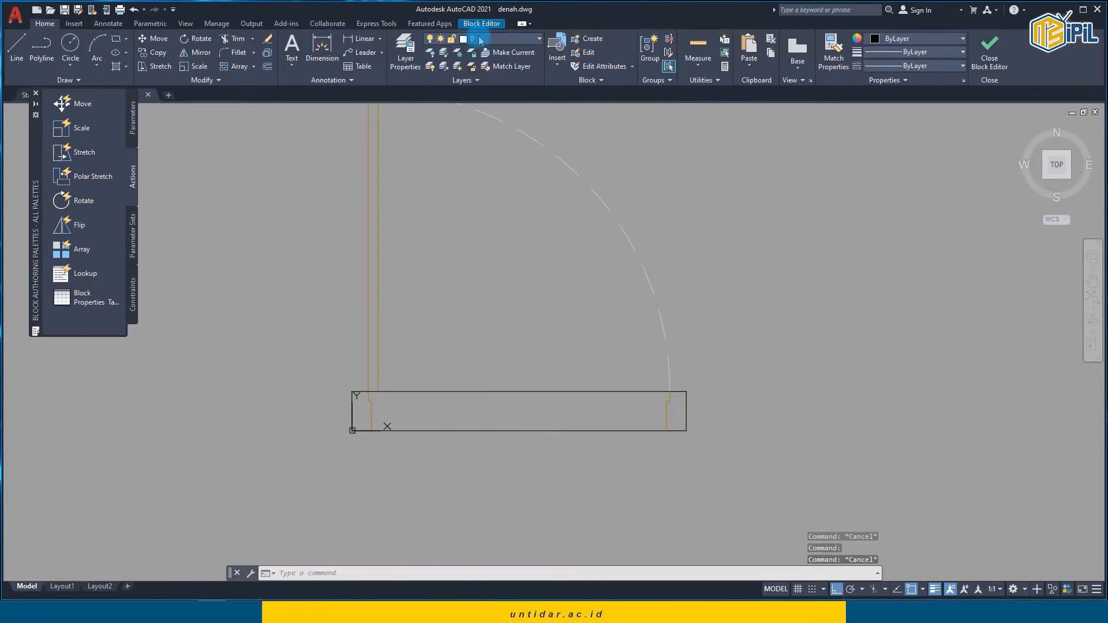
Step: Stretch the rectangle's upper edge 15 units up and its lower edge 15 units down
{"action": "left_click", "coordinate": [466, 325]}
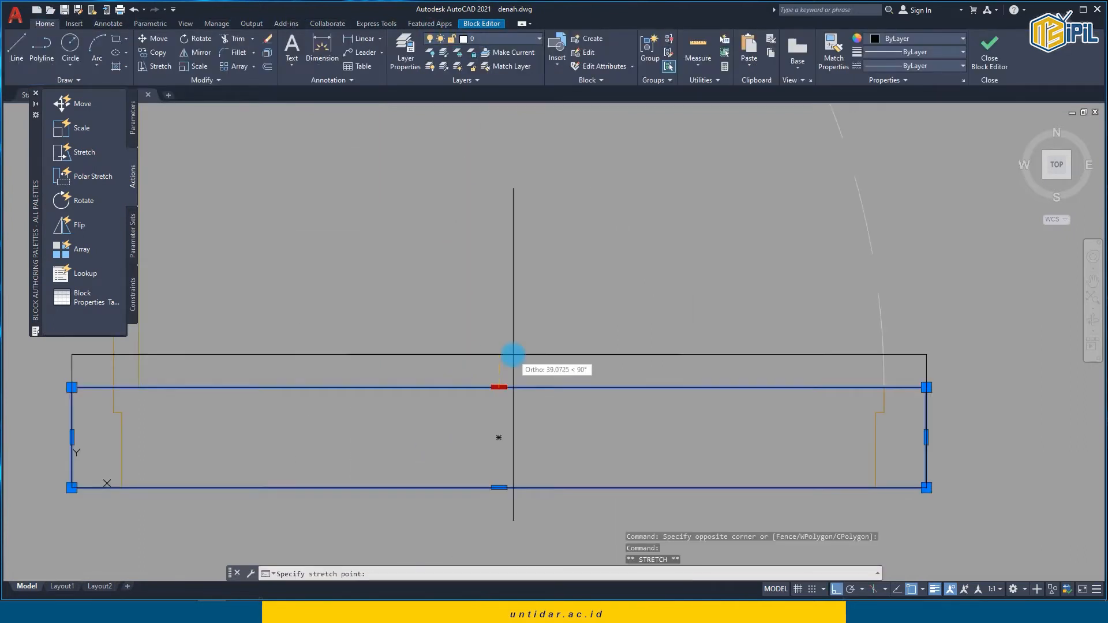
{"action": "type", "text": "15"}
{"action": "key", "text": "Return"}
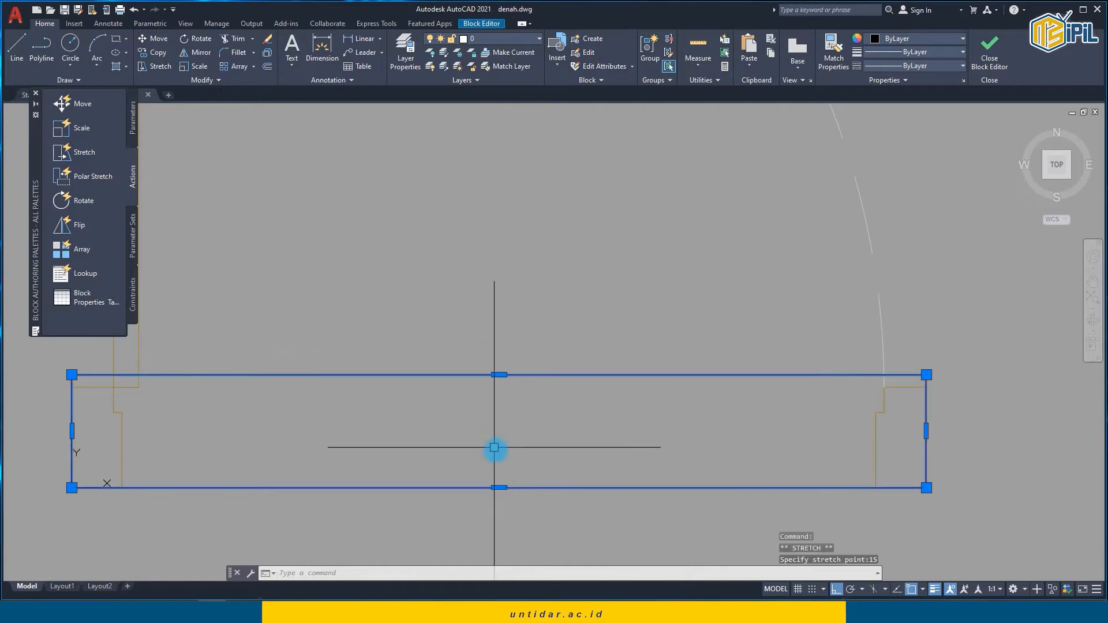
{"action": "middle_click_drag", "start_coordinate": [494, 447], "coordinate": [531, 370]}
{"action": "left_click", "coordinate": [530, 393]}
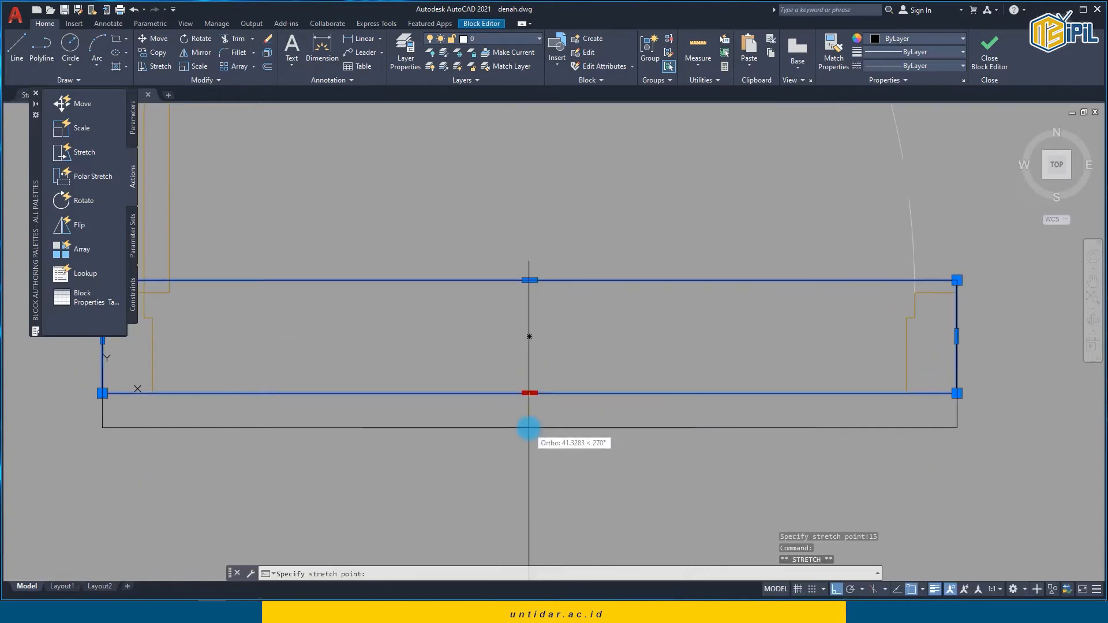
{"action": "type", "text": "15"}
{"action": "key", "text": "Return"}
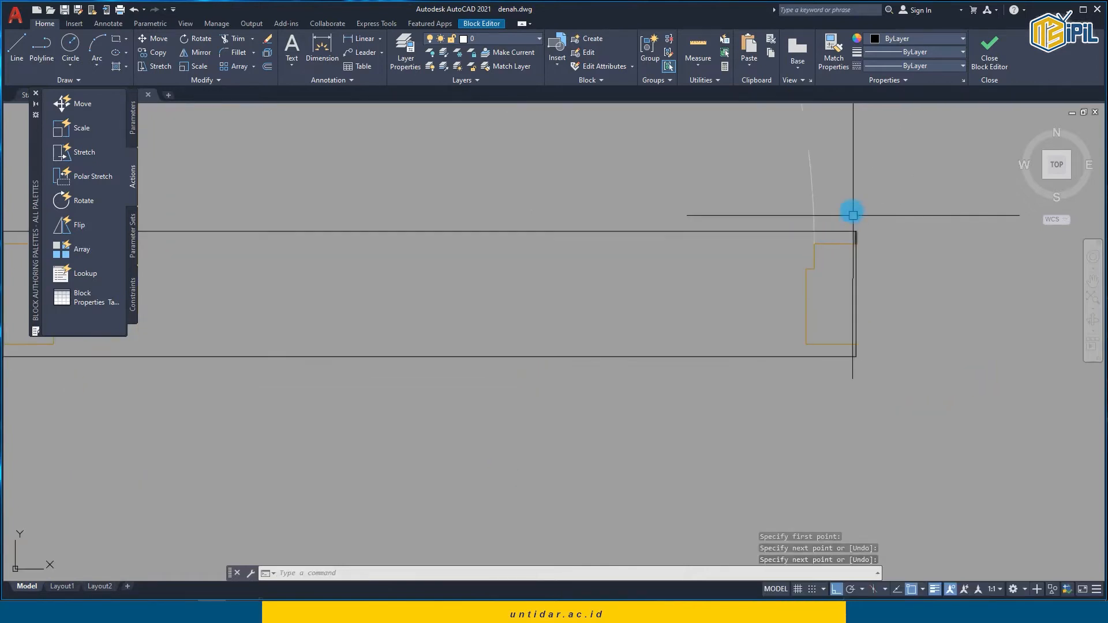
Step: Check the short lines joining the far jamb's outer corners to the rectangle's upper and lower edges
{"action": "left_click", "coordinate": [853, 215]}
{"action": "left_click", "coordinate": [893, 267]}
{"action": "left_click", "coordinate": [836, 296]}
{"action": "left_click", "coordinate": [885, 379]}
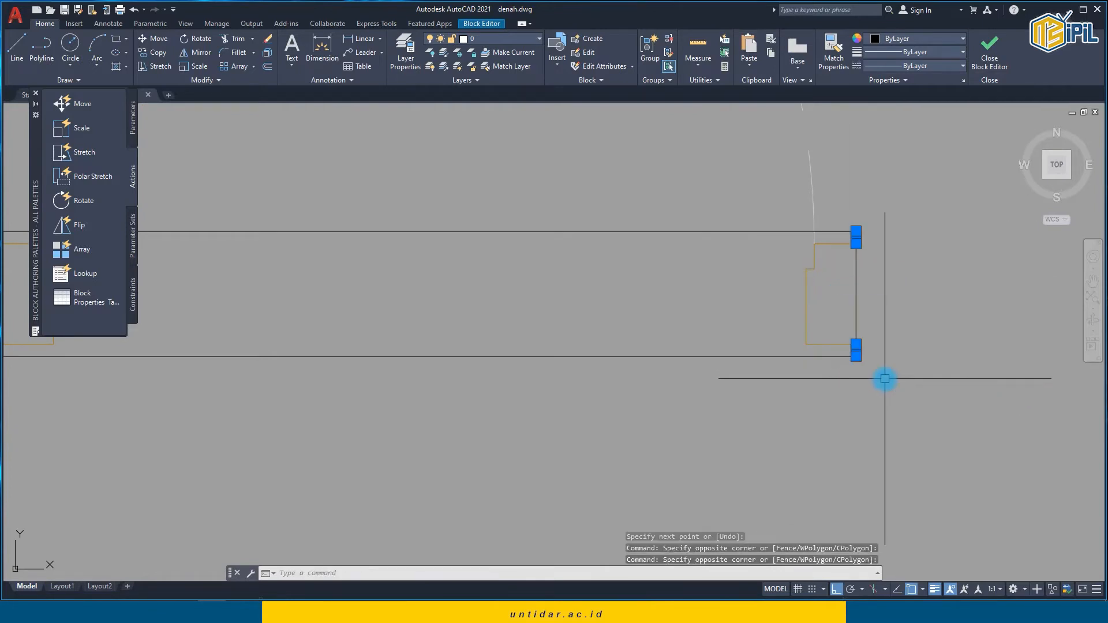
{"action": "key", "text": "Escape"}
Step: Draw a short vertical line from the near jamb's upper outer corner to the rectangle's upper edge
{"action": "scroll", "coordinate": [858, 240], "scroll_direction": "up", "scroll_amount": 2}
{"action": "scroll", "coordinate": [854, 237], "scroll_direction": "down", "scroll_amount": 3}
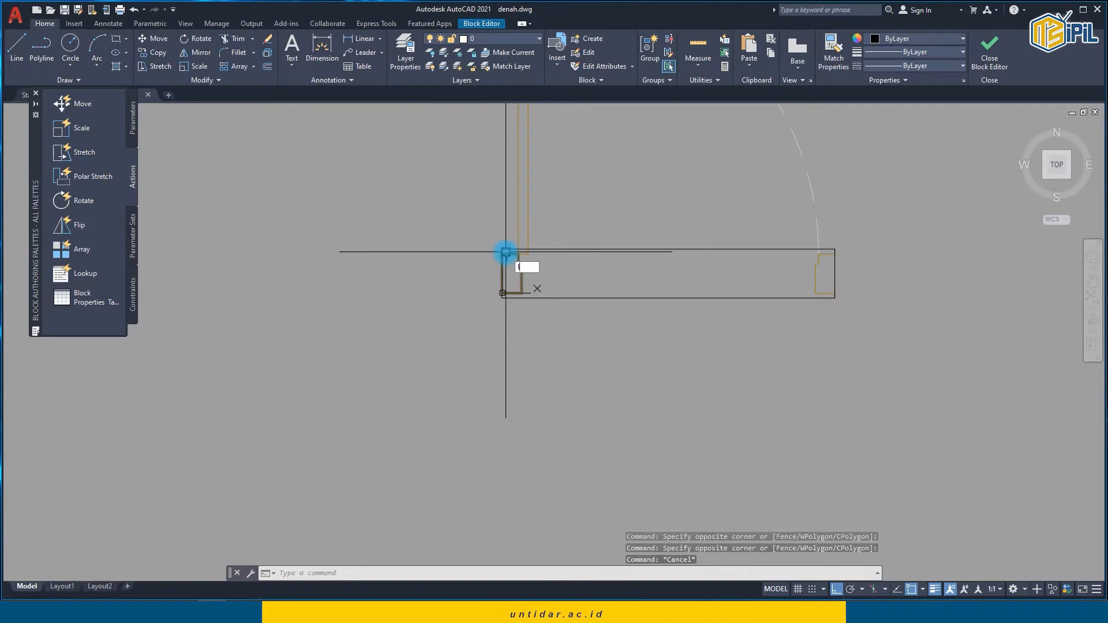
{"action": "key", "text": "Return"}
{"action": "scroll", "coordinate": [505, 247], "scroll_direction": "up", "scroll_amount": 4}
{"action": "left_click", "coordinate": [488, 295]}
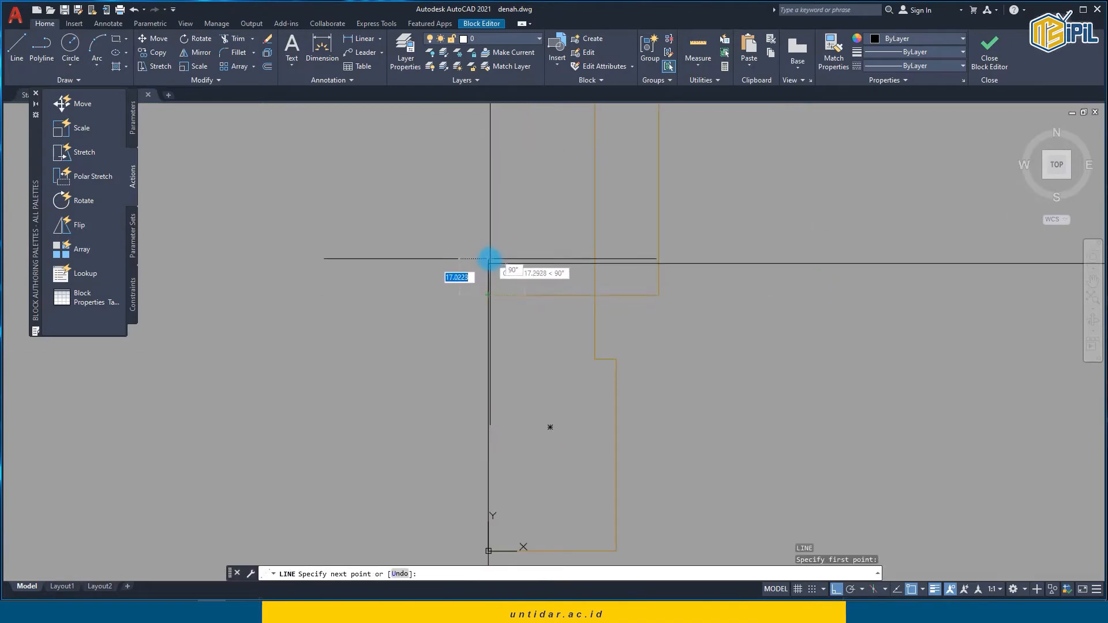
{"action": "left_click", "coordinate": [488, 263]}
{"action": "scroll", "coordinate": [491, 284], "scroll_direction": "down", "scroll_amount": 4}
{"action": "key", "text": "Escape"}
Step: Assign the four short lines at the outer corners of both jambs to the Dinding Luar layer
{"action": "left_click", "coordinate": [469, 264]}
{"action": "left_click", "coordinate": [505, 302]}
{"action": "left_click", "coordinate": [453, 352]}
{"action": "left_click", "coordinate": [507, 438]}
{"action": "middle_click_drag", "start_coordinate": [542, 366], "coordinate": [97, 295]}
{"action": "scroll", "coordinate": [685, 226], "scroll_direction": "down", "scroll_amount": 1}
{"action": "left_click", "coordinate": [799, 170]}
{"action": "left_click", "coordinate": [831, 238]}
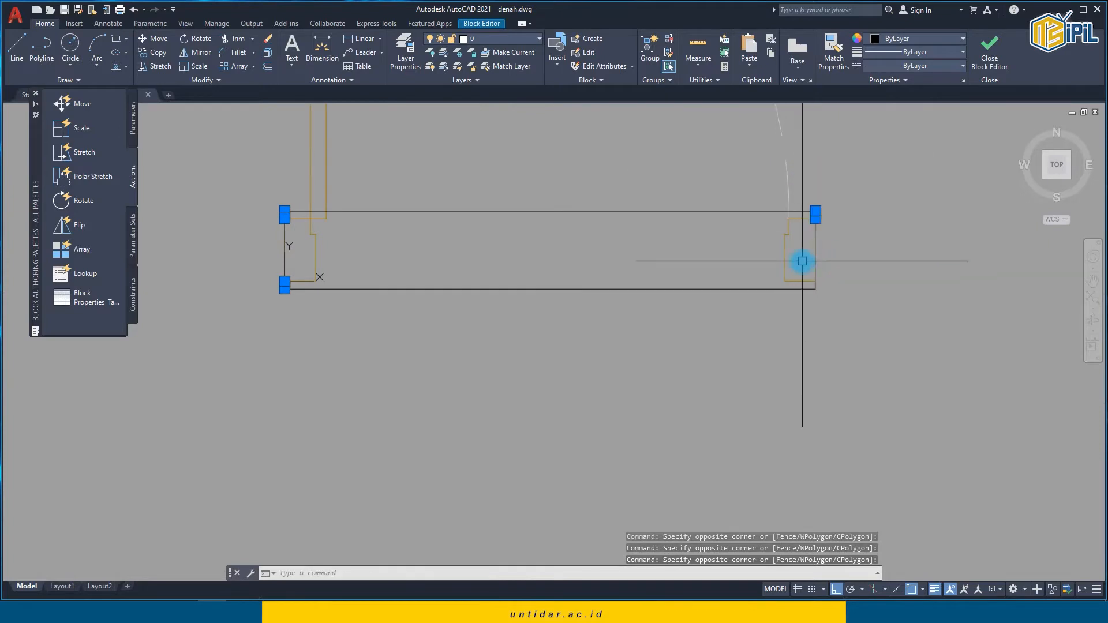
{"action": "left_click", "coordinate": [805, 259]}
{"action": "left_click", "coordinate": [823, 298]}
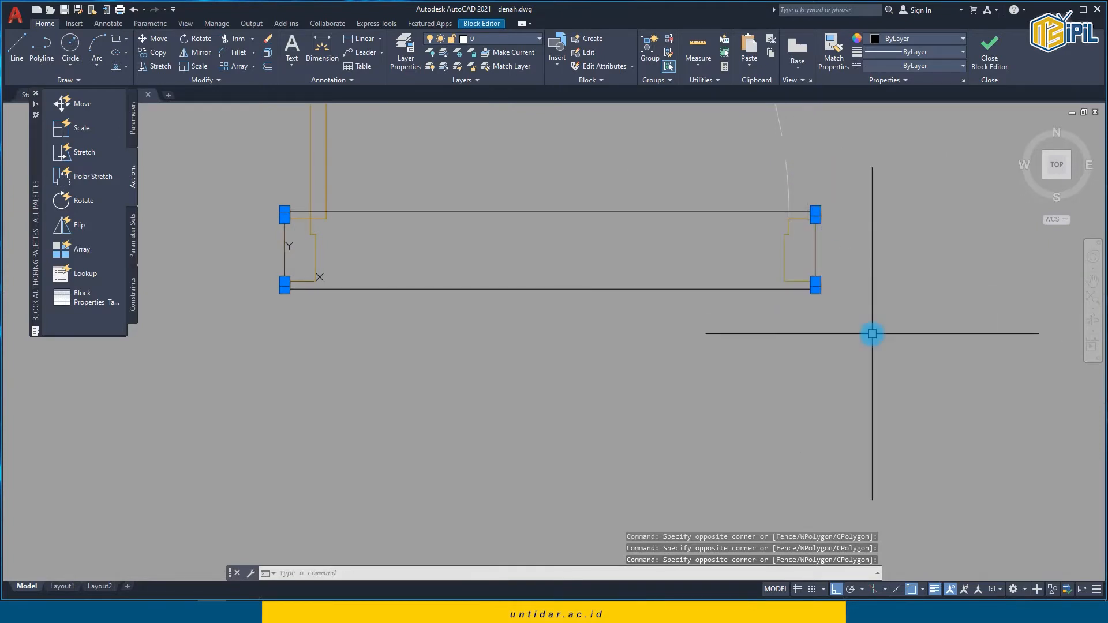
{"action": "left_click", "coordinate": [496, 38]}
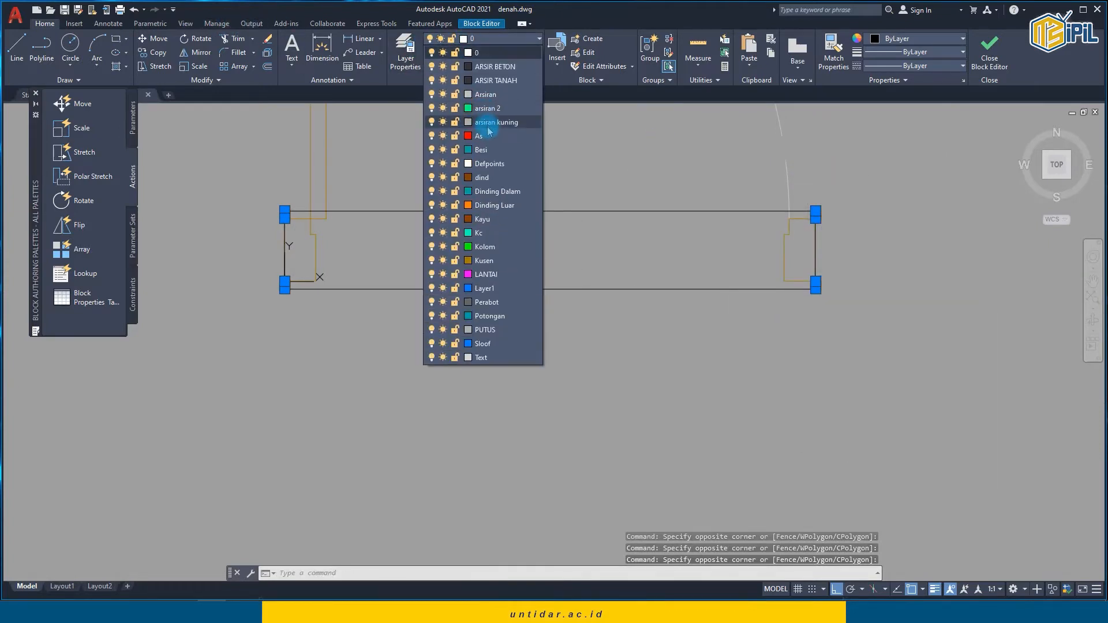
{"action": "left_click", "coordinate": [500, 216]}
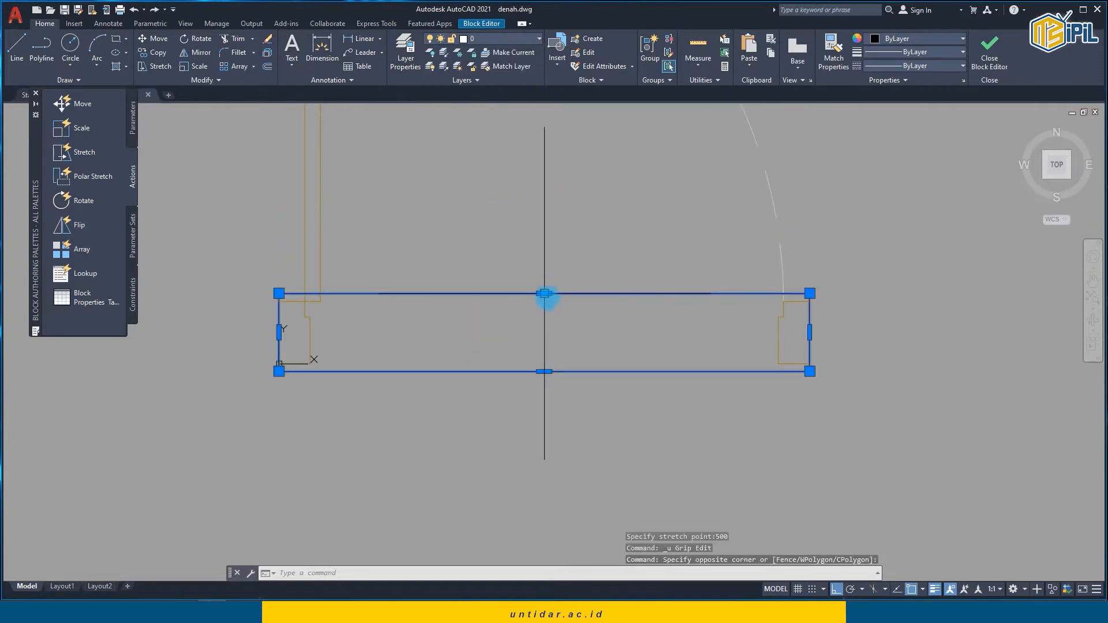
Step: Stretch the rectangle's upper edge 50 units up and its lower edge 50 units down
{"action": "left_click", "coordinate": [545, 293]}
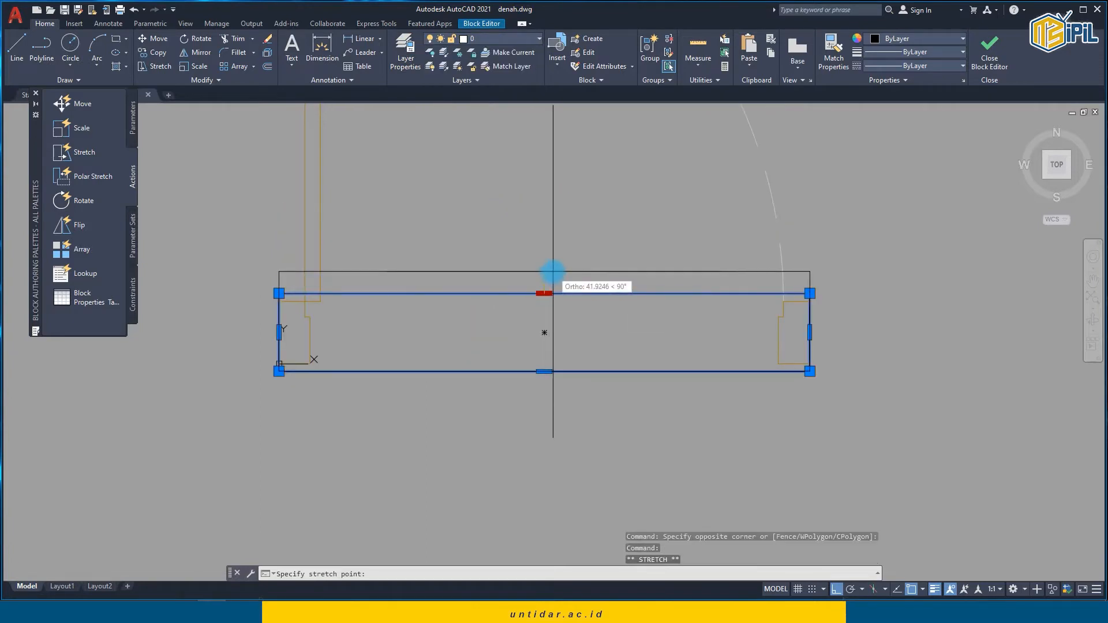
{"action": "type", "text": "50"}
{"action": "key", "text": "Return"}
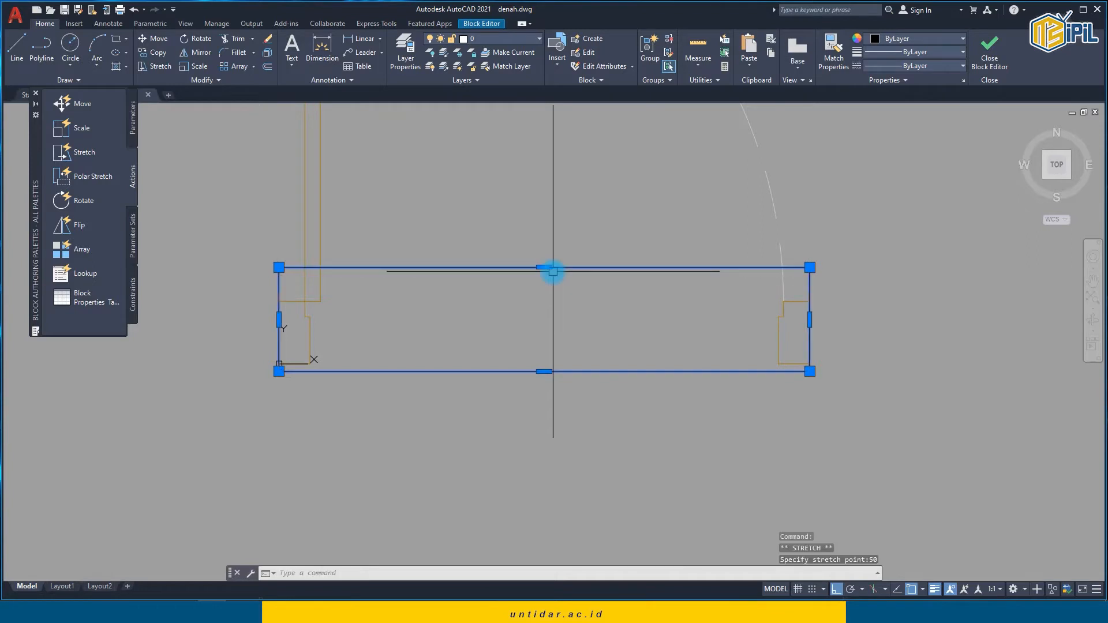
{"action": "left_click", "coordinate": [544, 371]}
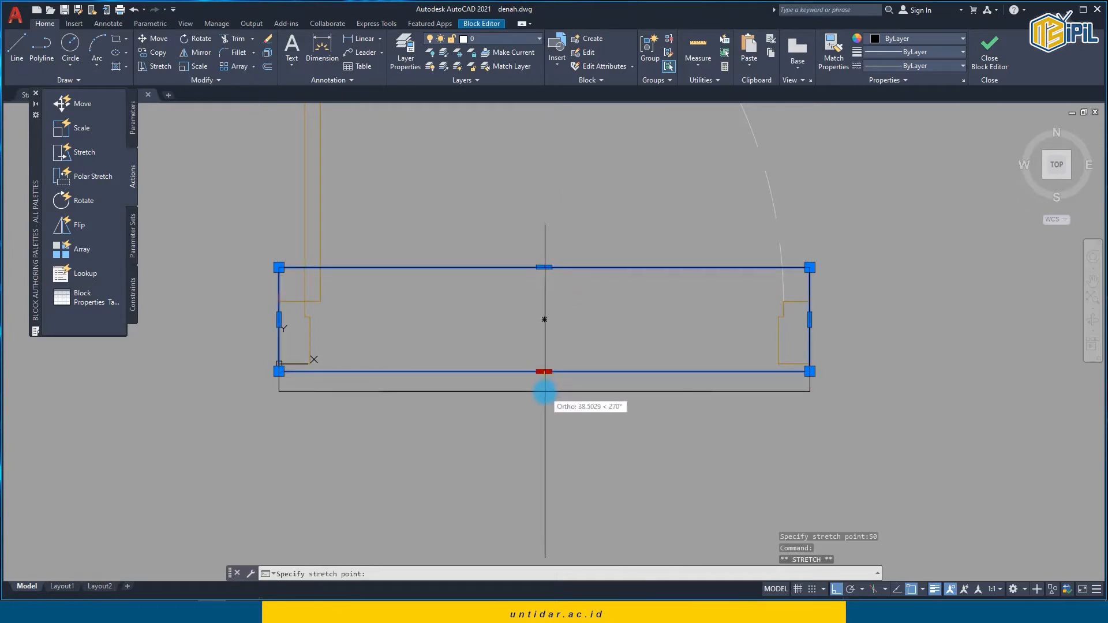
{"action": "type", "text": "50"}
{"action": "key", "text": "Return"}
{"action": "key", "text": "Escape"}
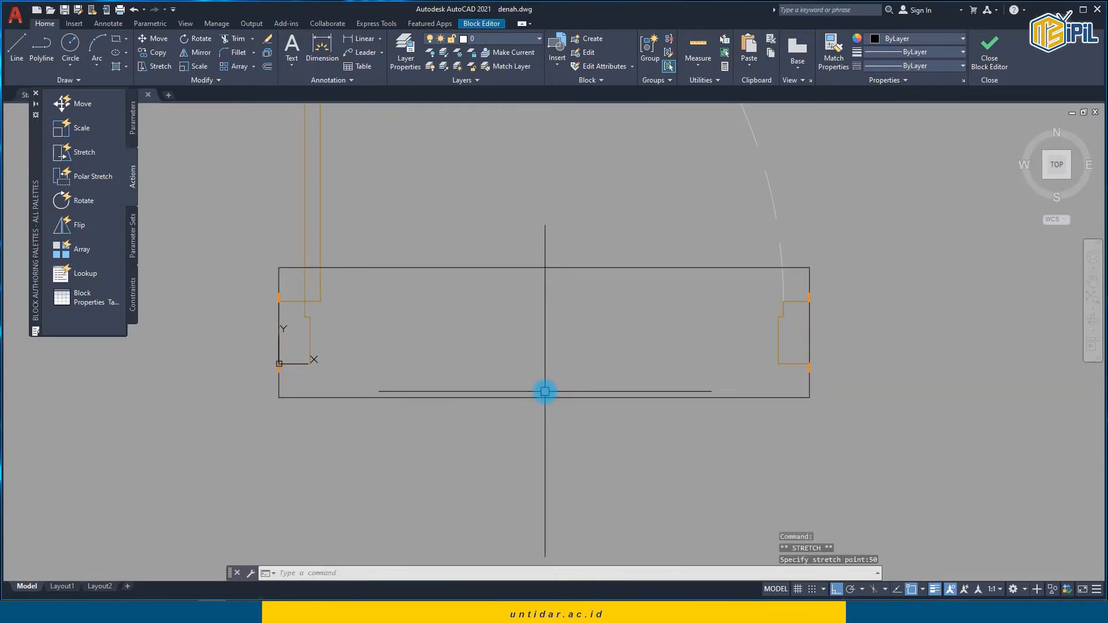
Step: Create a wipeout from the rectangle, erasing the source polyline, and send the wipeout to the back
{"action": "scroll", "coordinate": [547, 344], "scroll_direction": "down", "scroll_amount": 4}
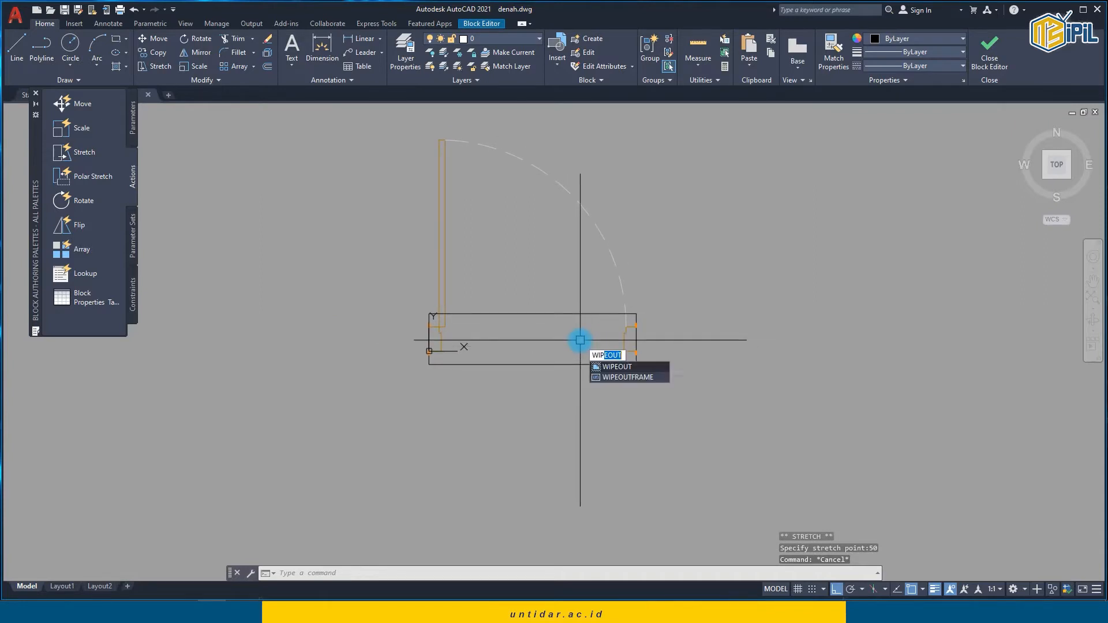
{"action": "key", "text": "Return"}
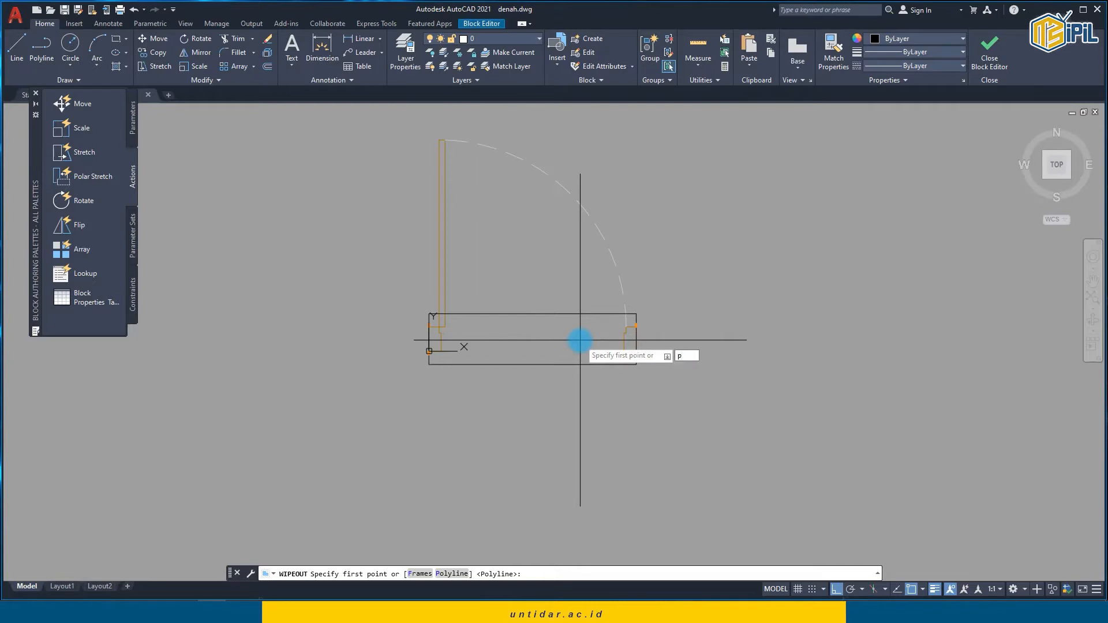
{"action": "type", "text": "p"}
{"action": "key", "text": "Return"}
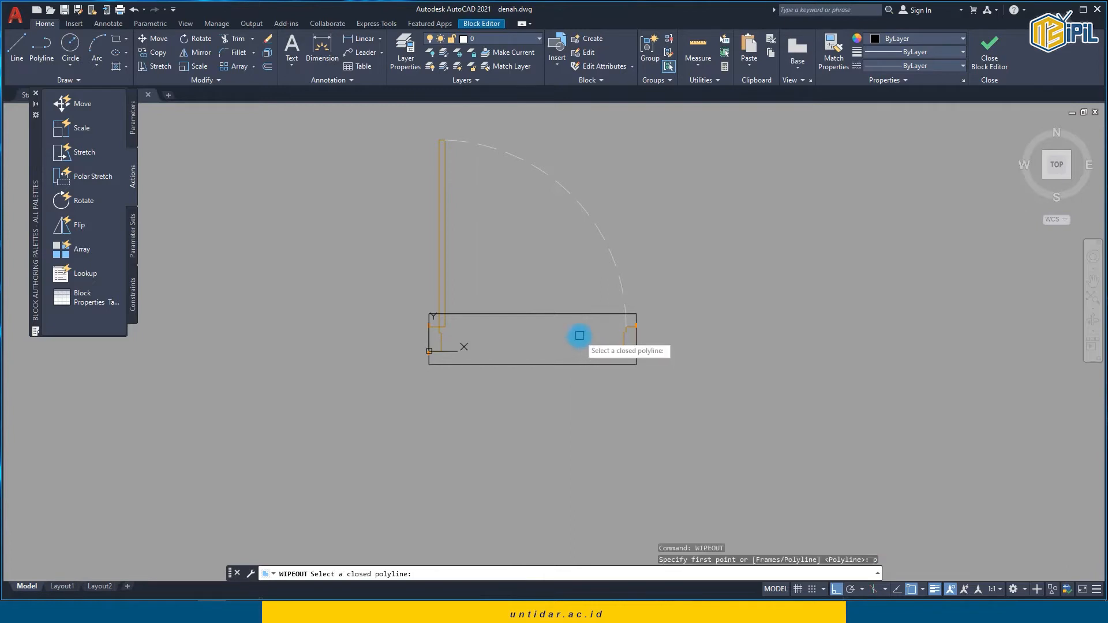
{"action": "left_click", "coordinate": [547, 314]}
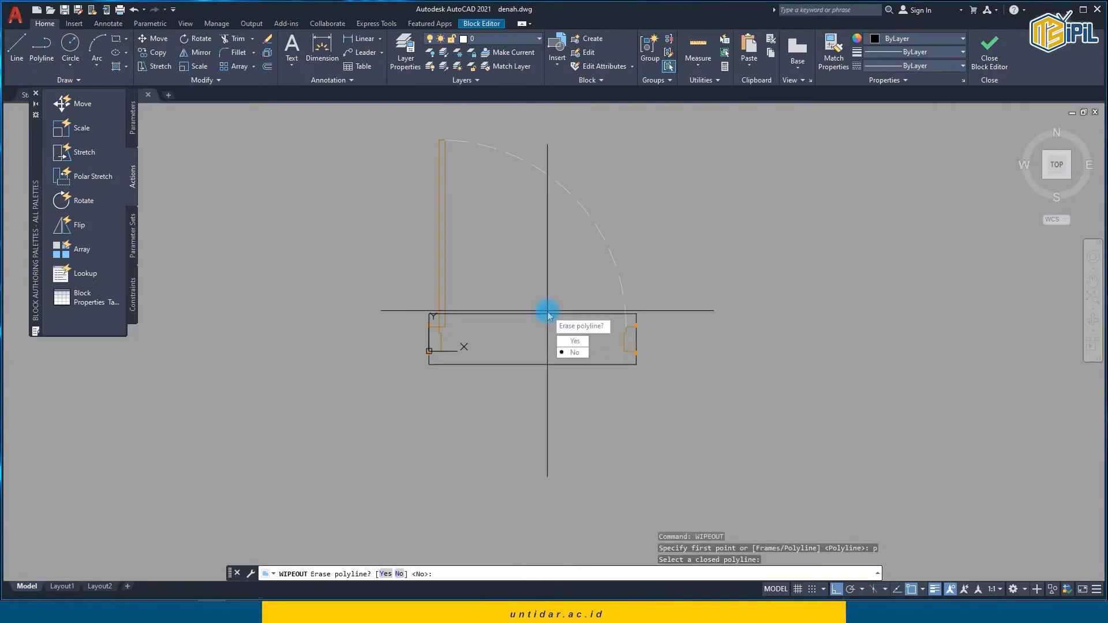
{"action": "left_click", "coordinate": [580, 340]}
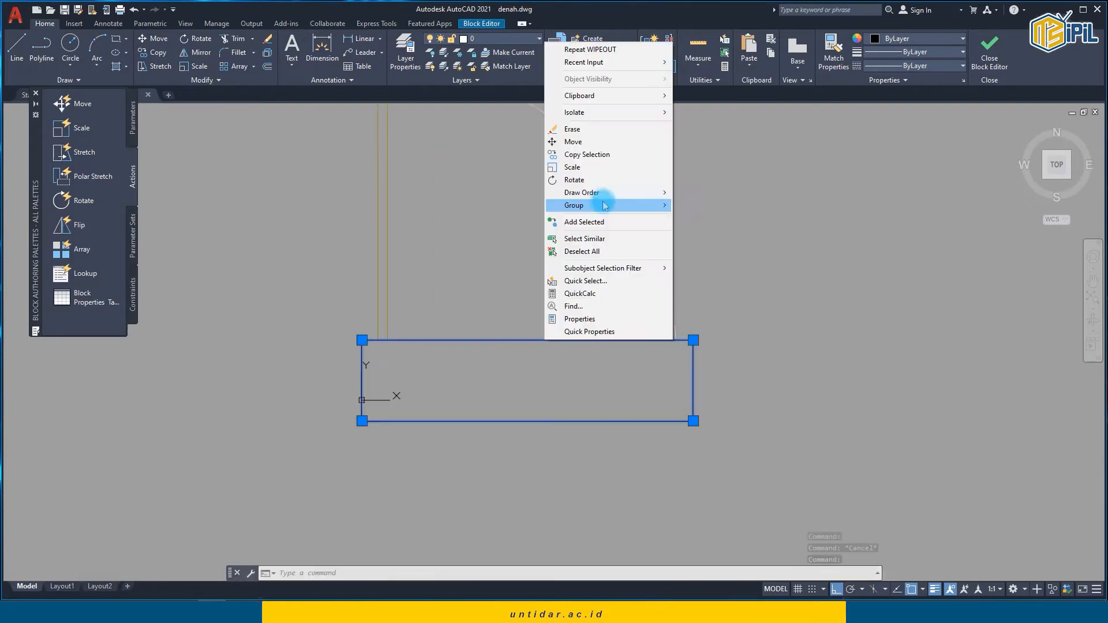
{"action": "mouse_move", "coordinate": [608, 194]}
{"action": "left_click", "coordinate": [716, 205]}
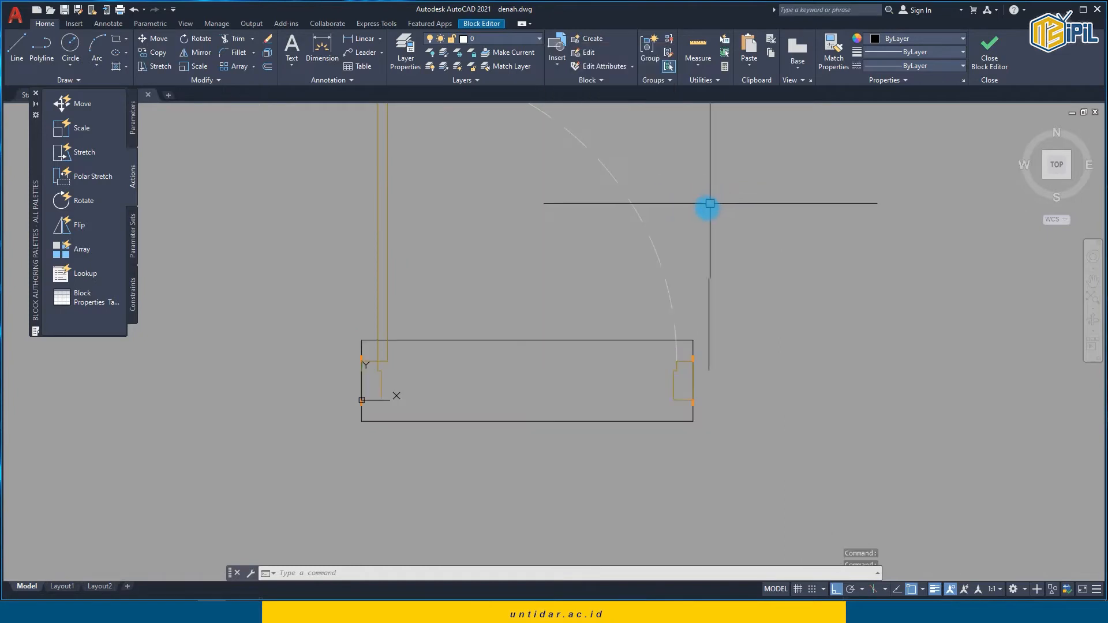
Step: Set the wipeout frames mode to OFF
{"action": "left_click", "coordinate": [557, 340]}
{"action": "type", "text": "wi"}
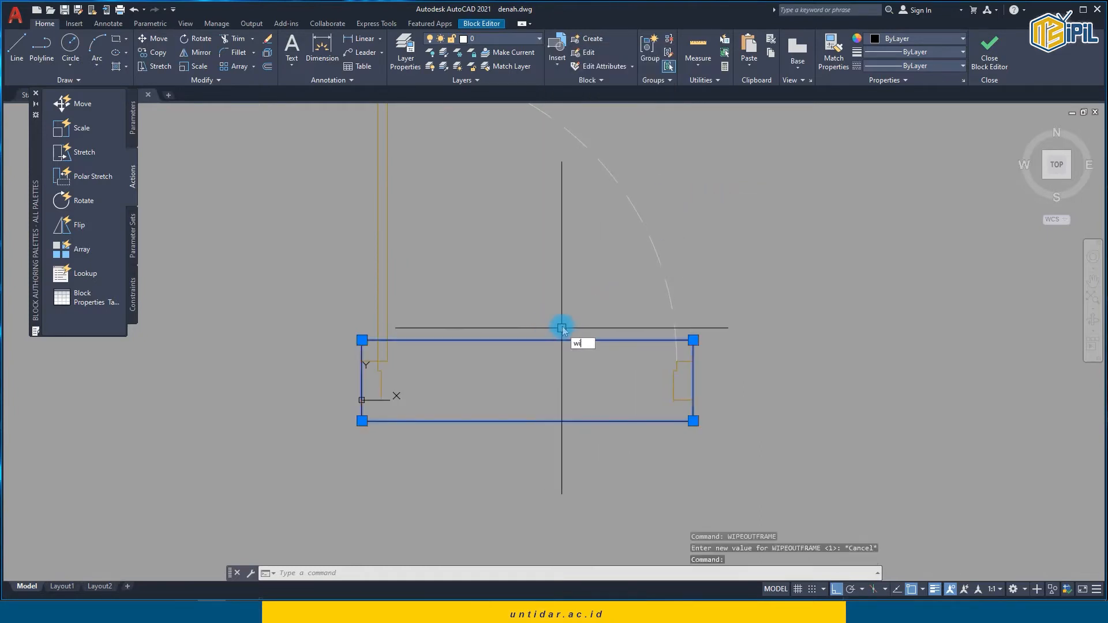
{"action": "key", "text": "Return"}
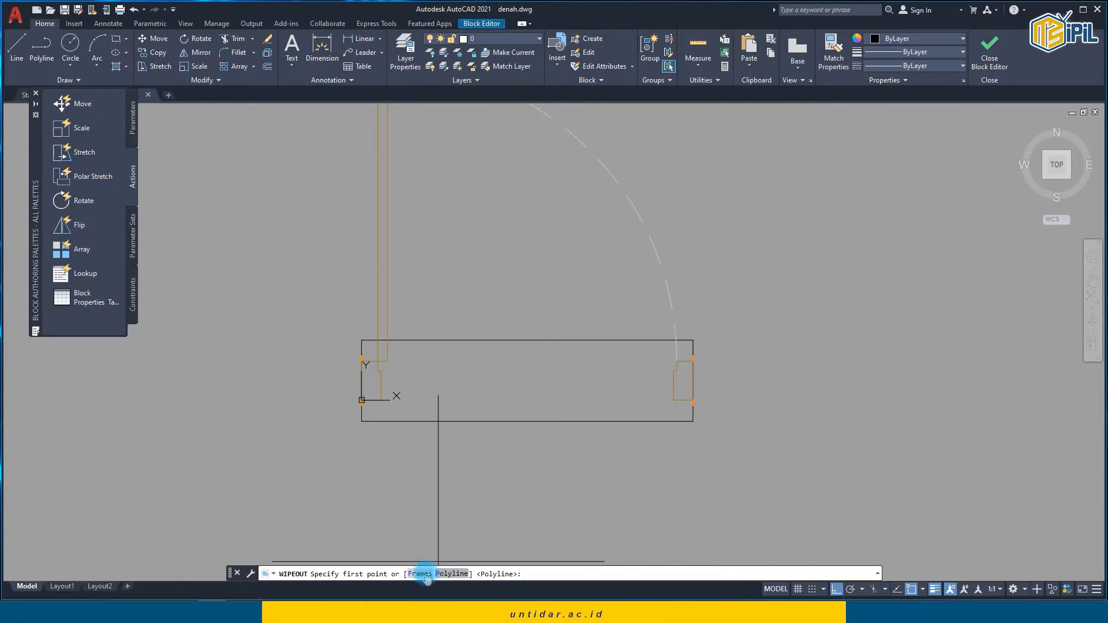
{"action": "type", "text": "f"}
{"action": "key", "text": "Return"}
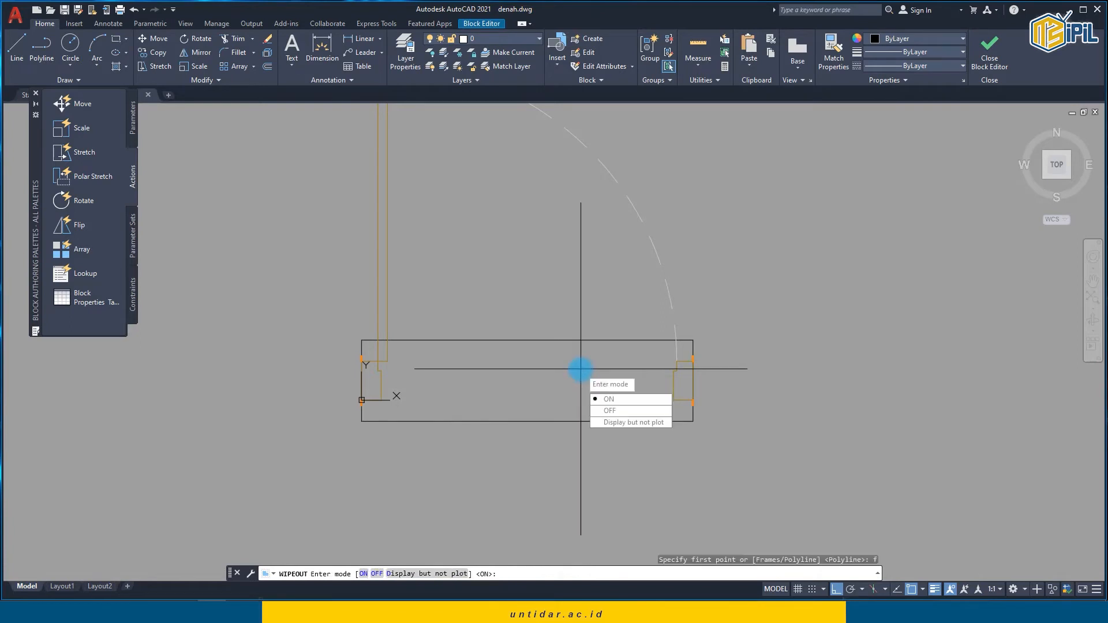
{"action": "left_click", "coordinate": [621, 411]}
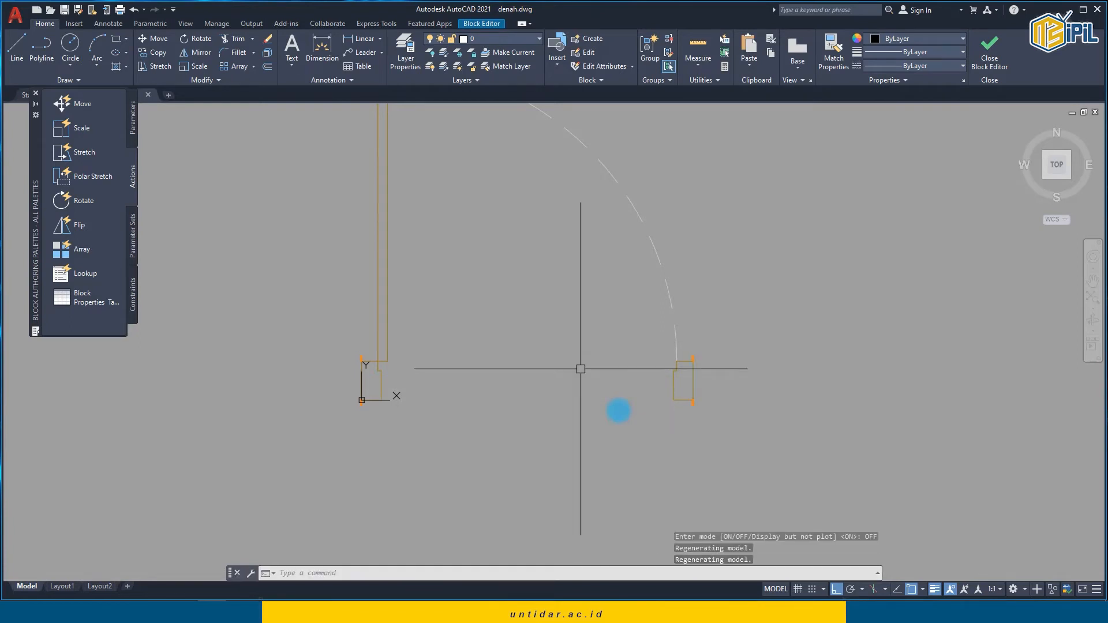
{"action": "left_click", "coordinate": [619, 411]}
{"action": "left_click", "coordinate": [483, 403]}
{"action": "key", "text": "Escape"}
Step: Close the Block Editor and save the changes to P90
{"action": "middle_click_drag", "start_coordinate": [514, 334], "coordinate": [515, 364]}
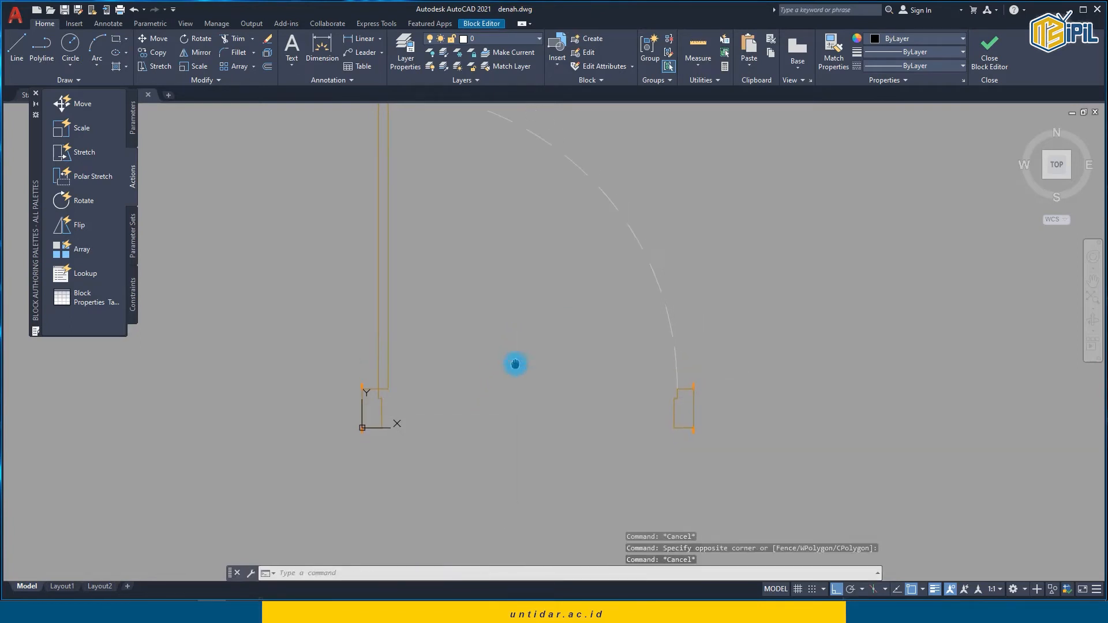
{"action": "middle_click_drag", "start_coordinate": [484, 397], "coordinate": [504, 377]}
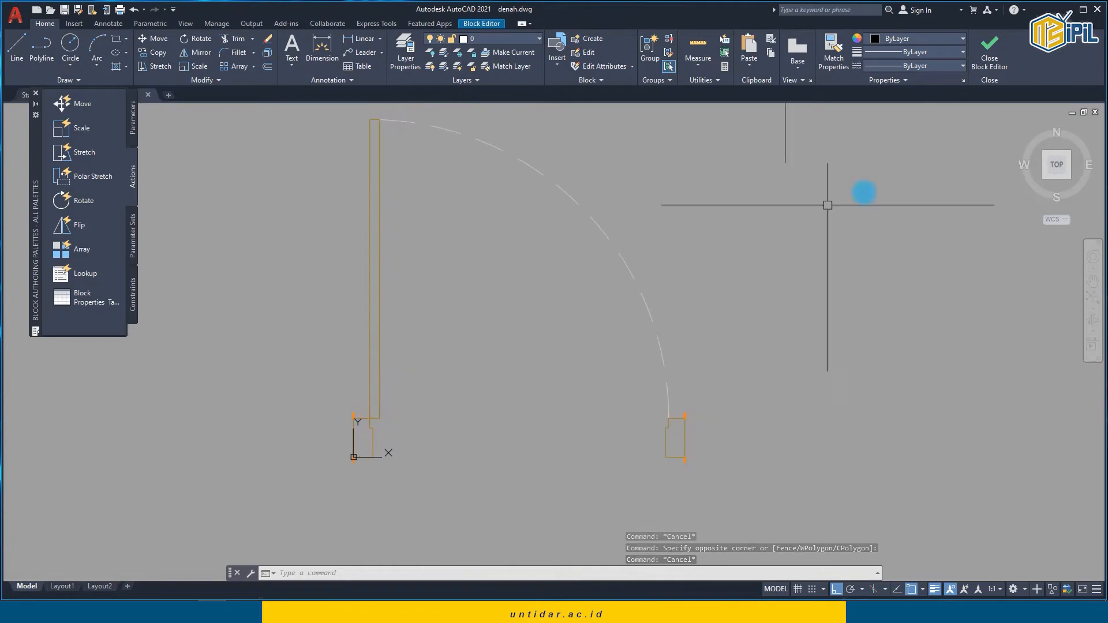
{"action": "left_click", "coordinate": [990, 58]}
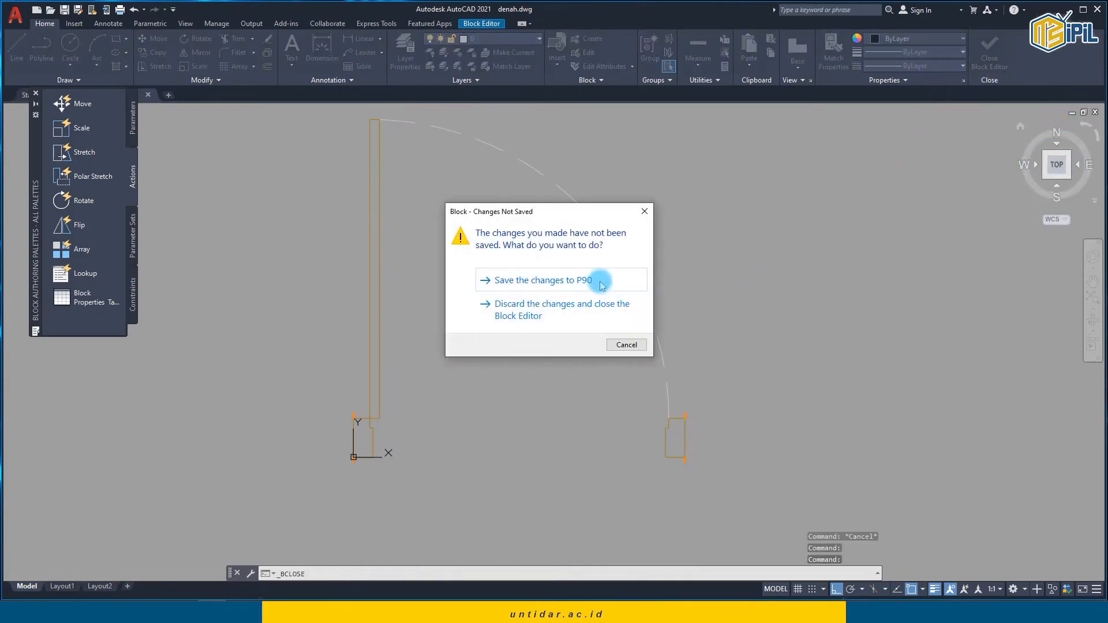
{"action": "left_click", "coordinate": [584, 281]}
Step: Copy the door from its near jamb's lower outer corner to where the CARA CERDAS wall's lower edge meets the green column
{"action": "left_click", "coordinate": [527, 321]}
{"action": "type", "text": "co"}
{"action": "key", "text": "Return"}
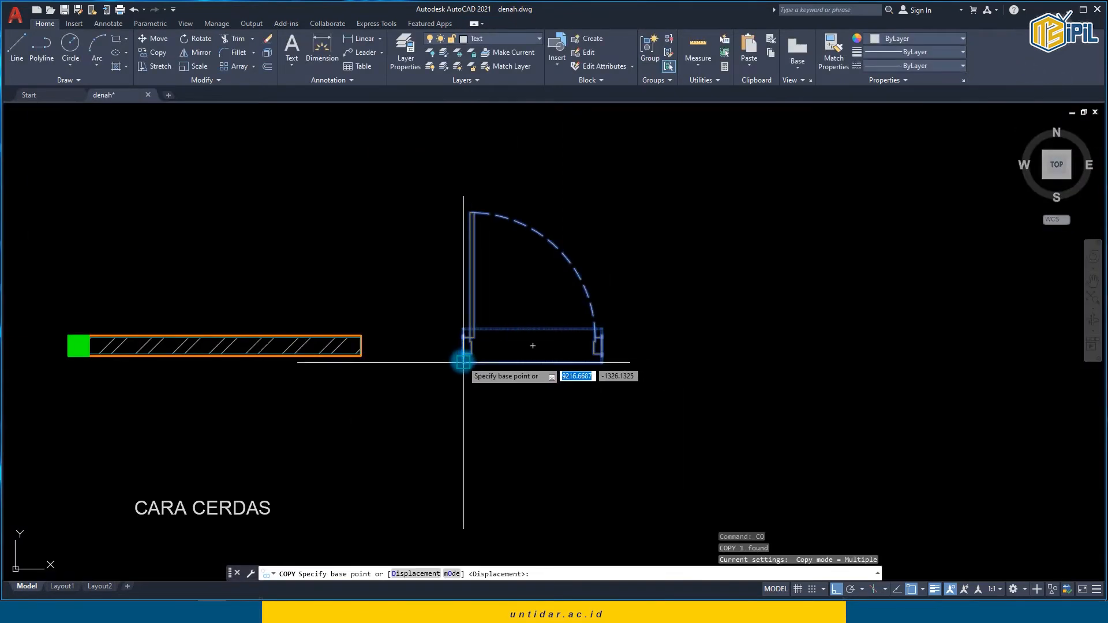
{"action": "left_click", "coordinate": [464, 354]}
{"action": "scroll", "coordinate": [404, 352], "scroll_direction": "down", "scroll_amount": 3}
{"action": "scroll", "coordinate": [571, 346], "scroll_direction": "up", "scroll_amount": 6}
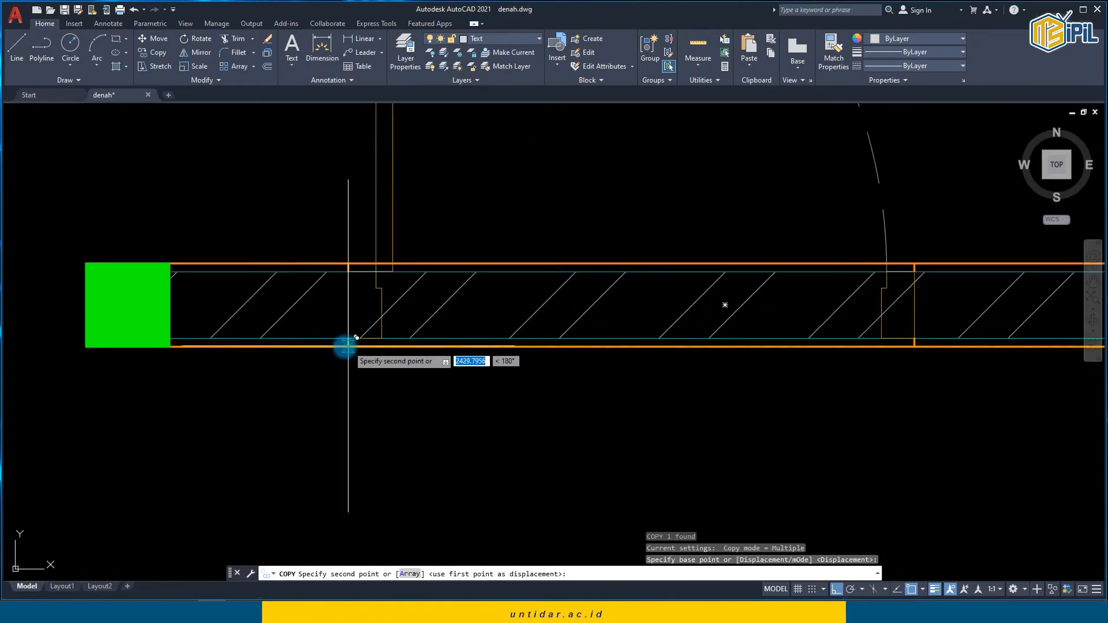
{"action": "left_click", "coordinate": [170, 346]}
{"action": "key", "text": "Escape"}
{"action": "scroll", "coordinate": [404, 346], "scroll_direction": "down", "scroll_amount": 4}
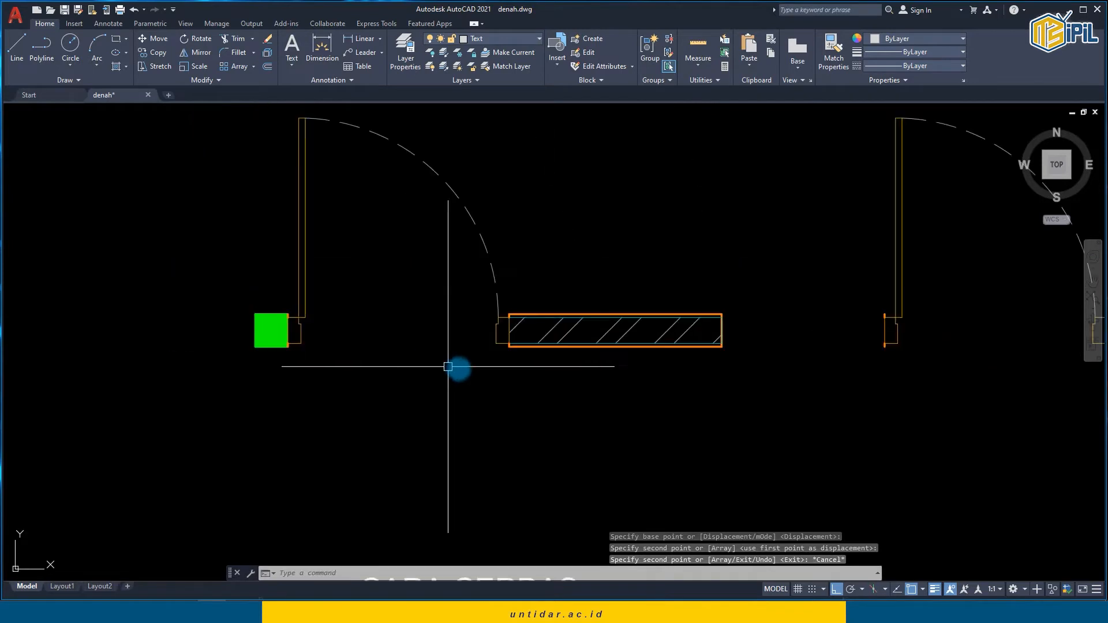
Step: Move the copied door in the CARA CERDAS wall 200 units along the wall, away from the green column
{"action": "scroll", "coordinate": [544, 341], "scroll_direction": "down", "scroll_amount": 5}
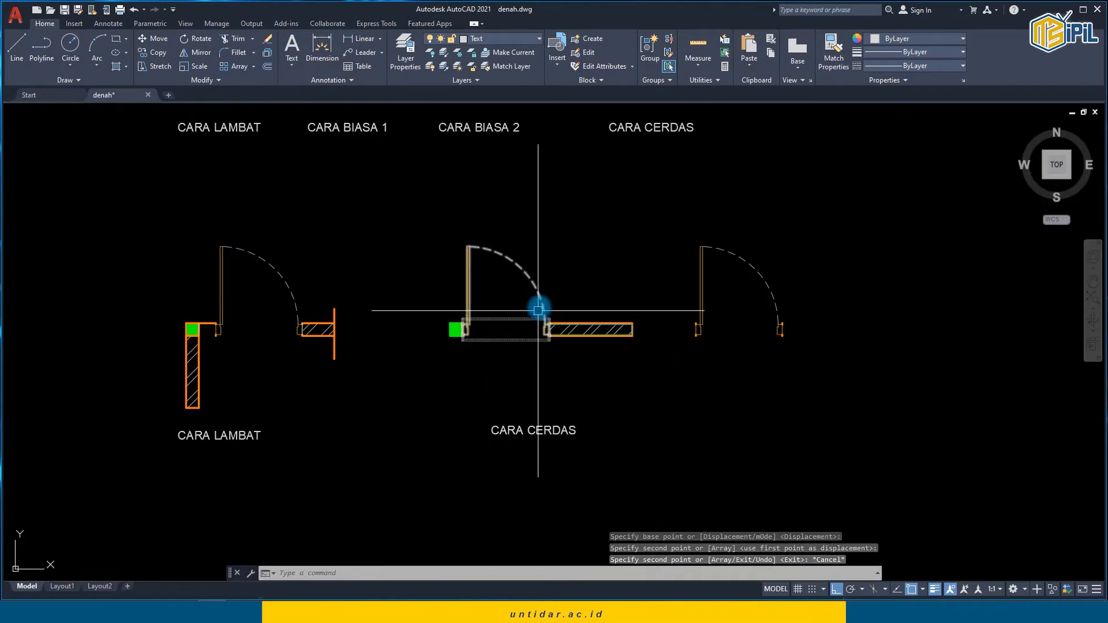
{"action": "scroll", "coordinate": [572, 303], "scroll_direction": "up", "scroll_amount": 2}
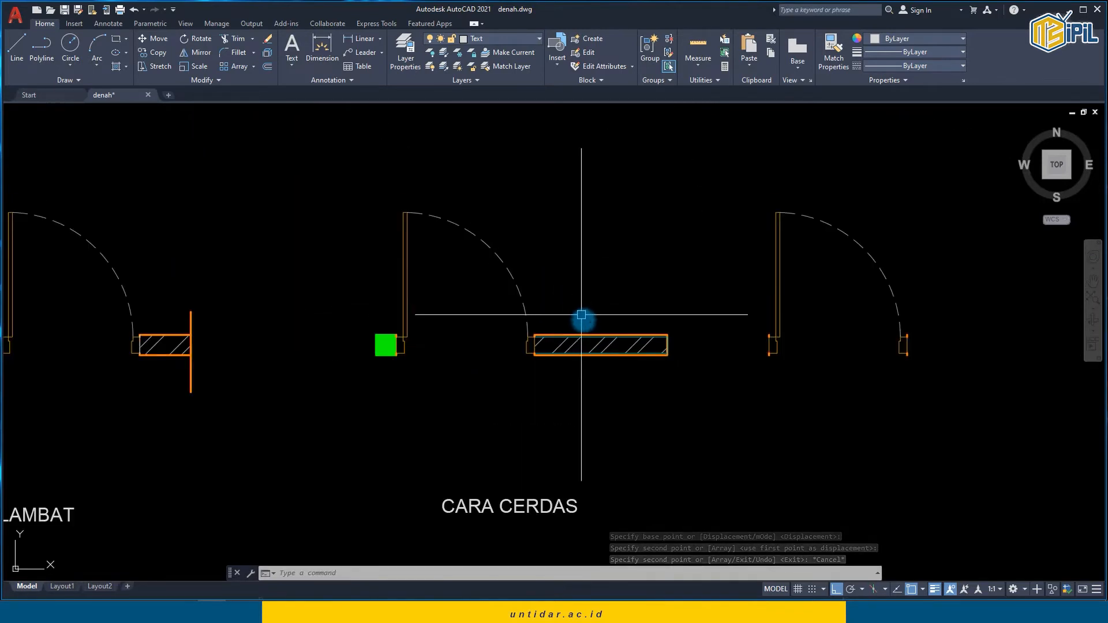
{"action": "key", "text": "Escape"}
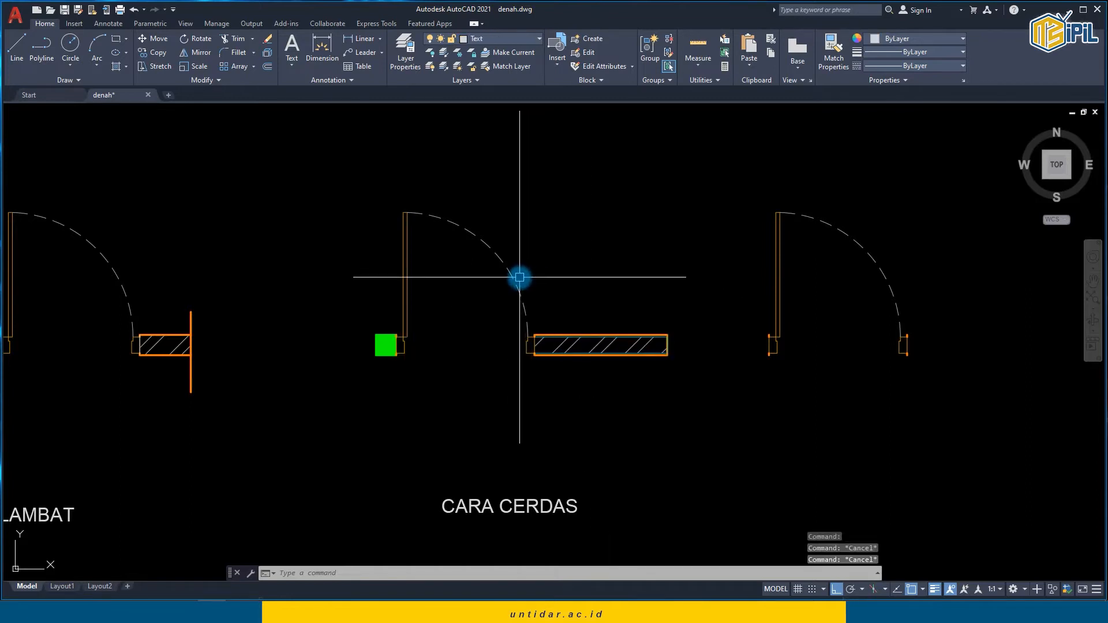
{"action": "left_click", "coordinate": [470, 240]}
{"action": "key", "text": "Escape"}
{"action": "left_click", "coordinate": [489, 262]}
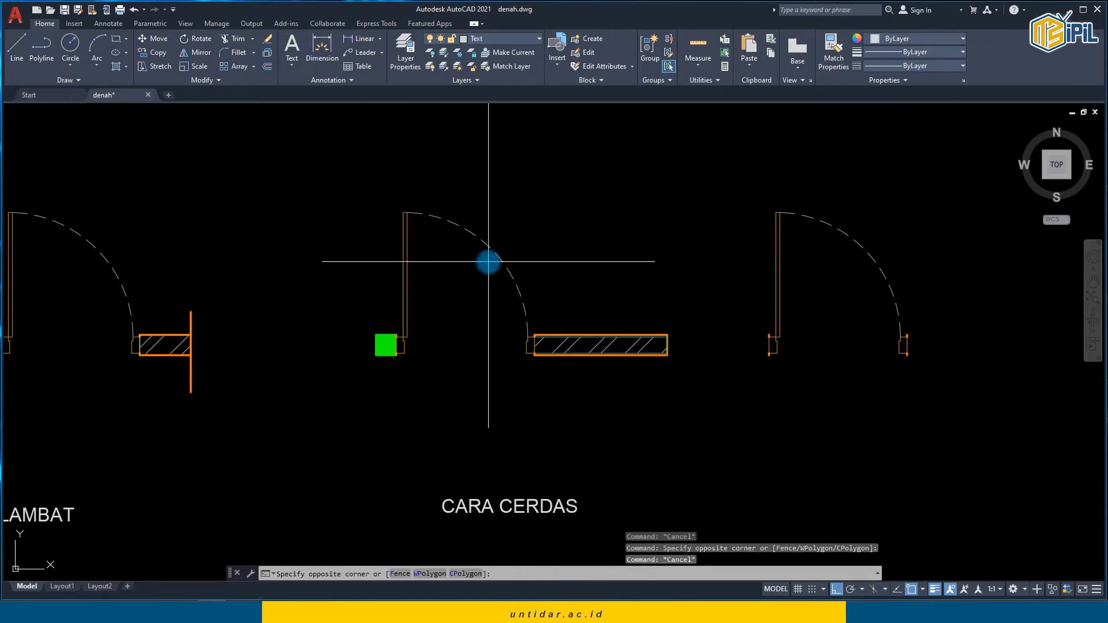
{"action": "left_click", "coordinate": [480, 234]}
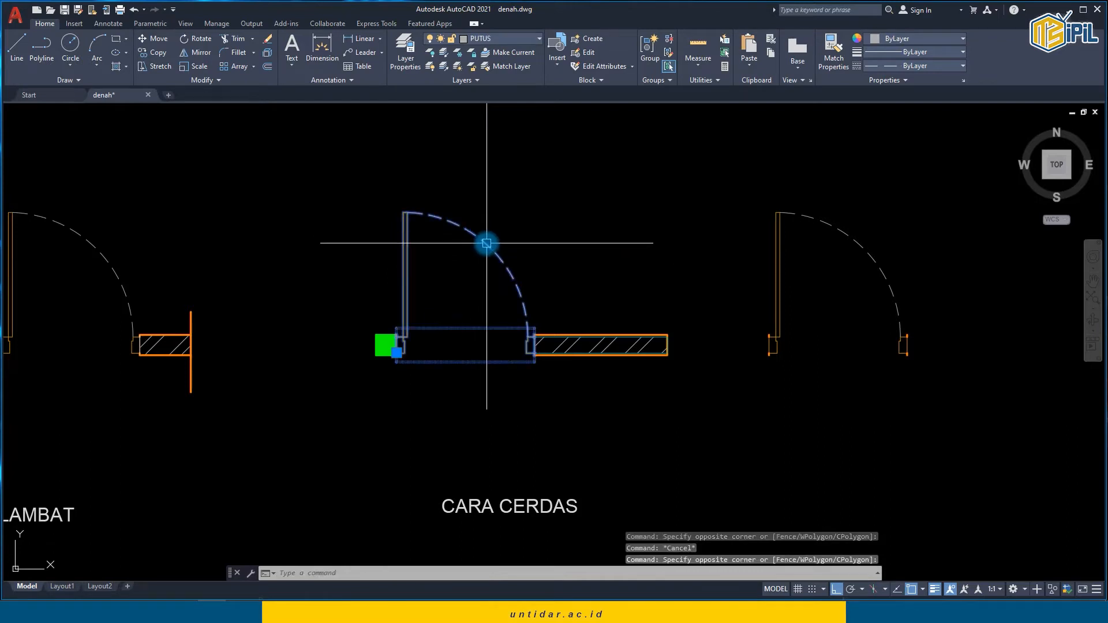
{"action": "type", "text": "m"}
{"action": "key", "text": "Return"}
{"action": "left_click", "coordinate": [516, 230]}
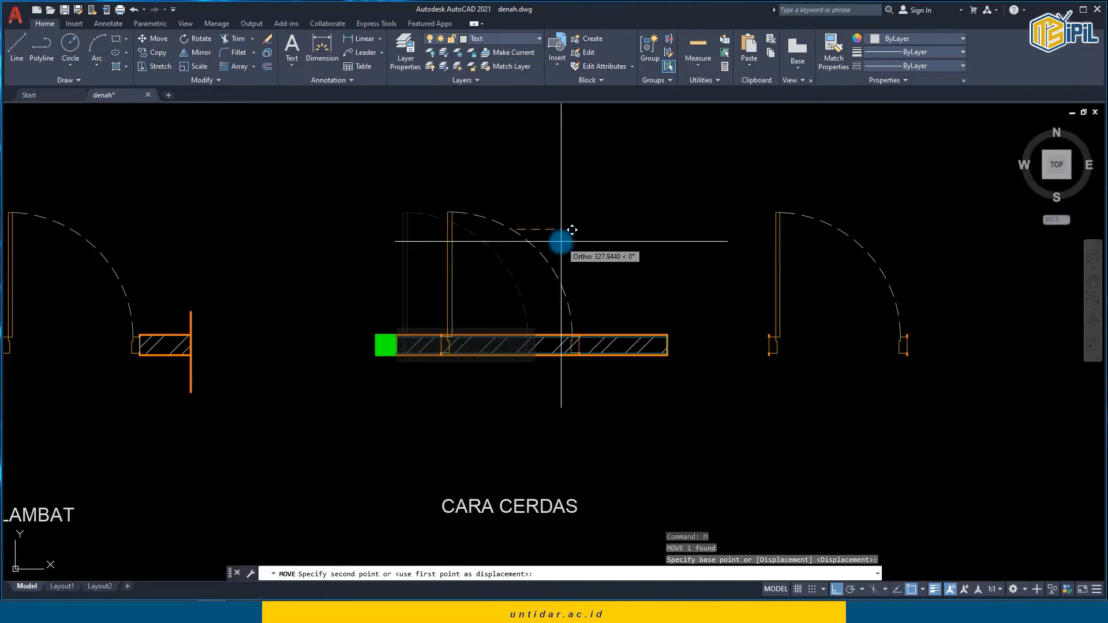
{"action": "type", "text": "200"}
{"action": "key", "text": "Return"}
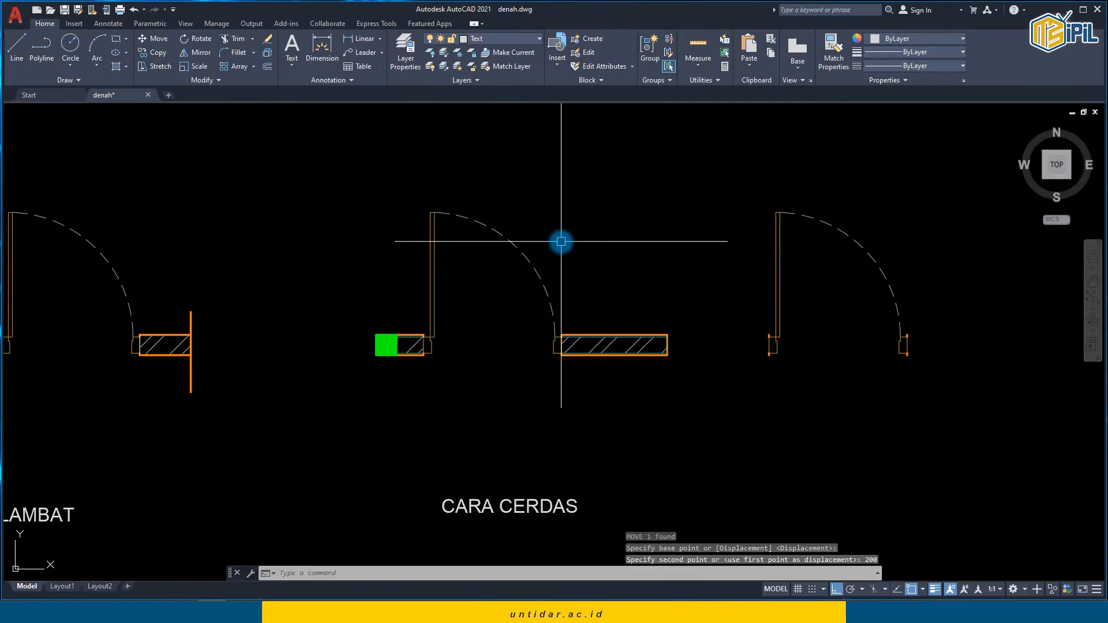
{"action": "middle_click_drag", "start_coordinate": [329, 345], "coordinate": [477, 341]}
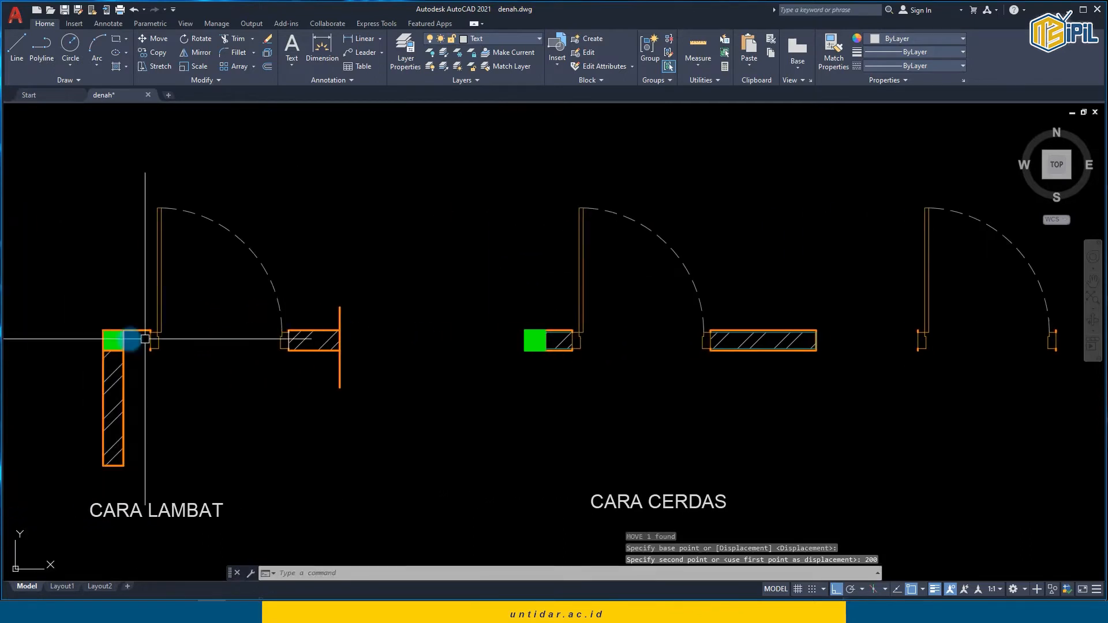
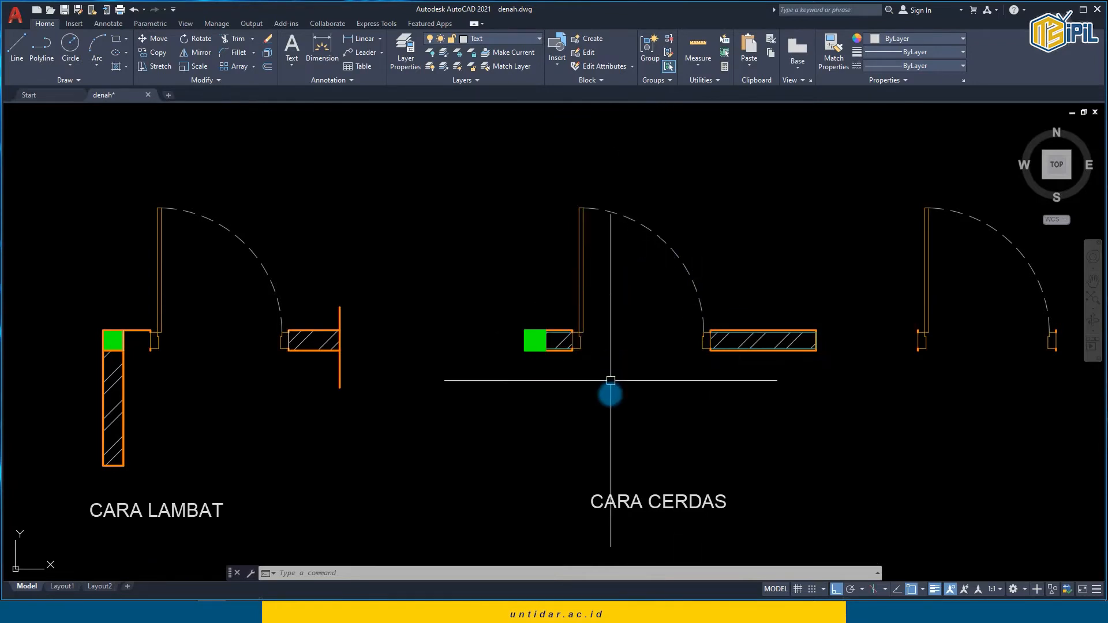
Step: Open the single-window block J1 from the window samples in the Block Editor
{"action": "middle_click_drag", "start_coordinate": [648, 342], "coordinate": [588, 330]}
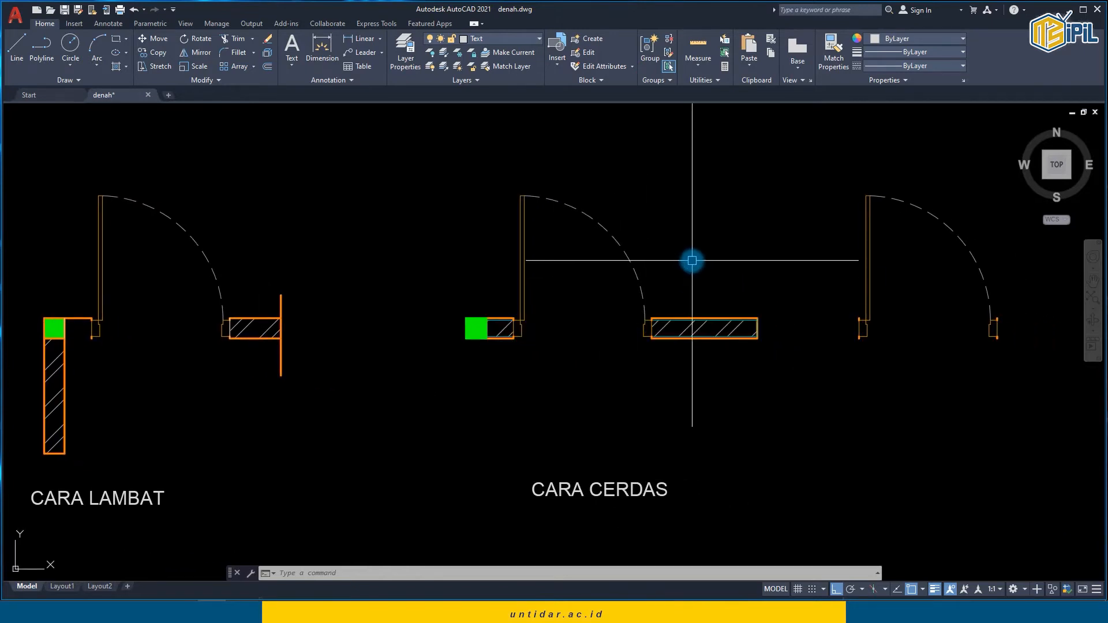
{"action": "middle_click_drag", "start_coordinate": [692, 260], "coordinate": [547, 259]}
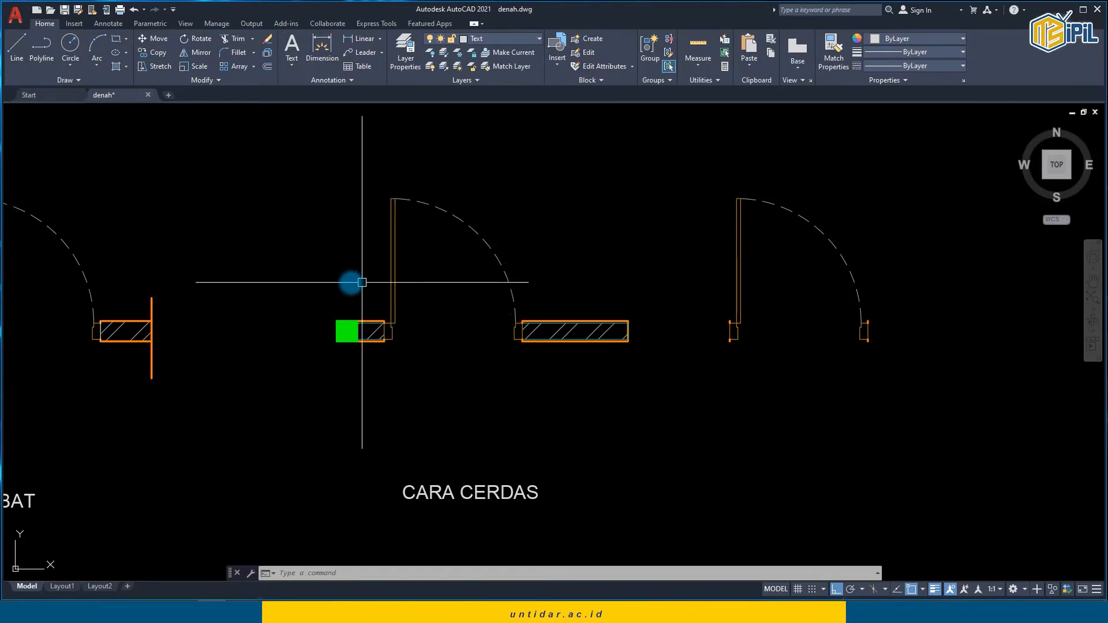
{"action": "left_click", "coordinate": [353, 205]}
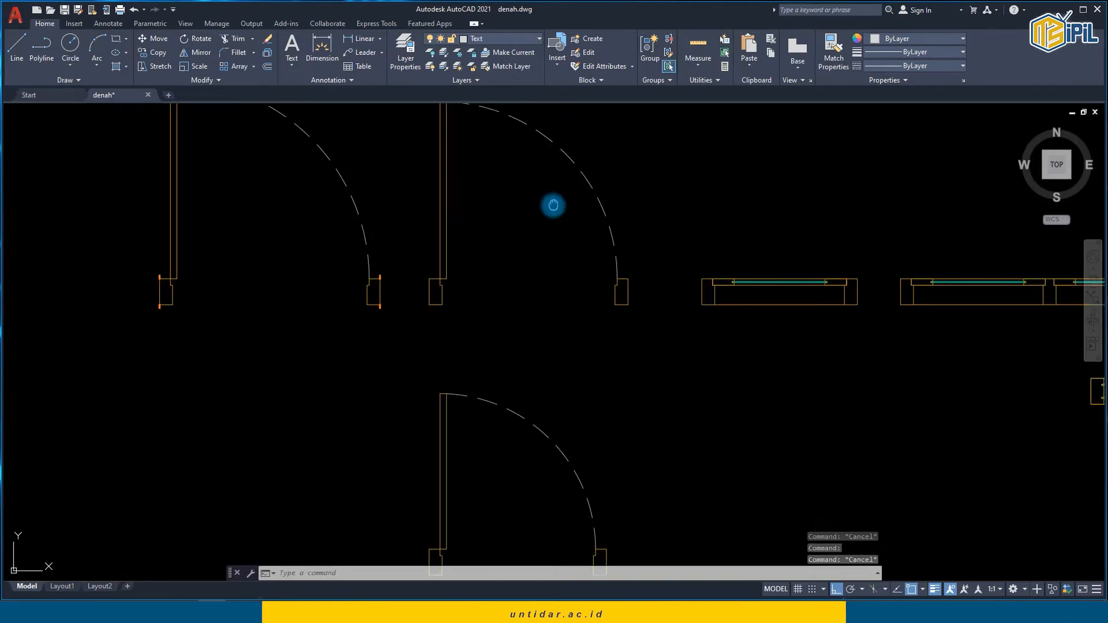
{"action": "middle_click_drag", "start_coordinate": [552, 205], "coordinate": [483, 272]}
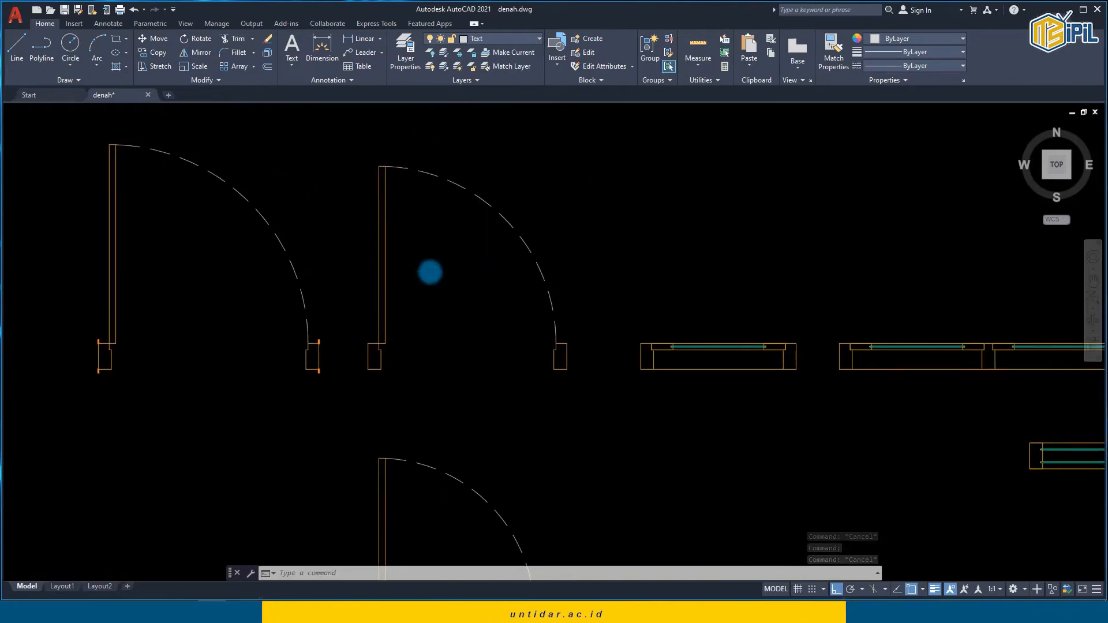
{"action": "scroll", "coordinate": [416, 273], "scroll_direction": "down", "scroll_amount": 2}
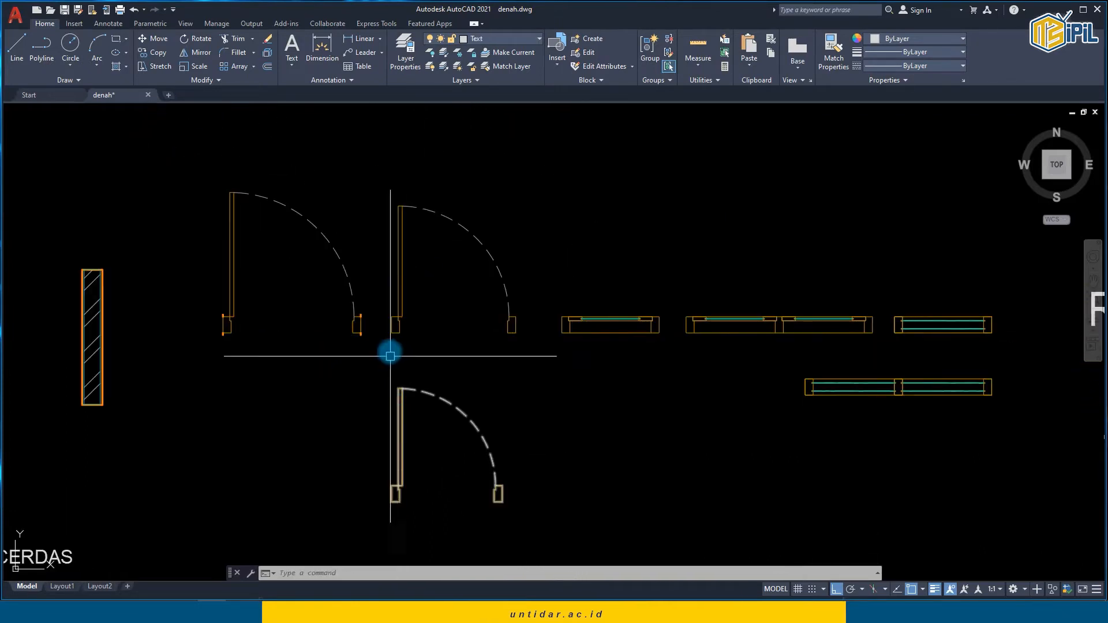
{"action": "scroll", "coordinate": [396, 299], "scroll_direction": "up", "scroll_amount": 5}
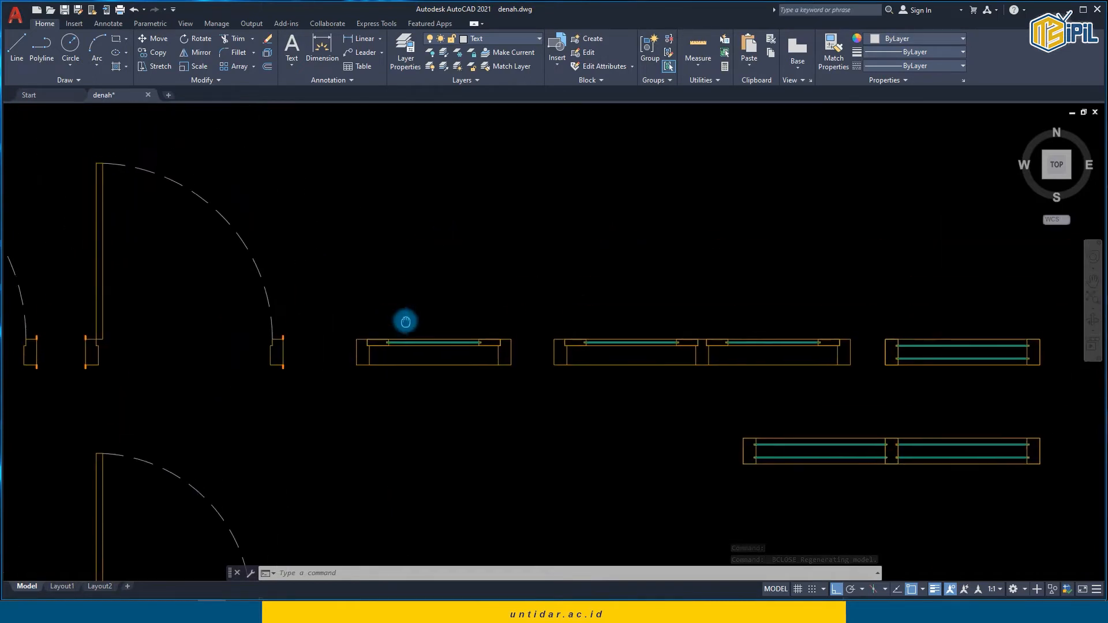
{"action": "middle_click_drag", "start_coordinate": [380, 366], "coordinate": [380, 297]}
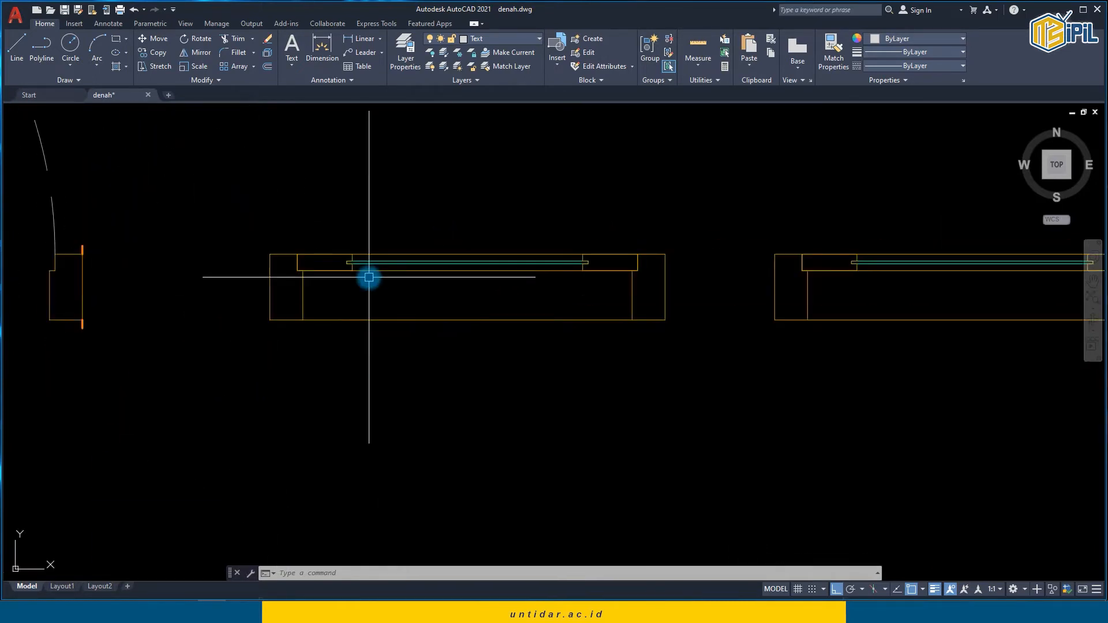
{"action": "left_click", "coordinate": [369, 277]}
{"action": "left_click", "coordinate": [363, 266]}
{"action": "double_click", "coordinate": [362, 272]}
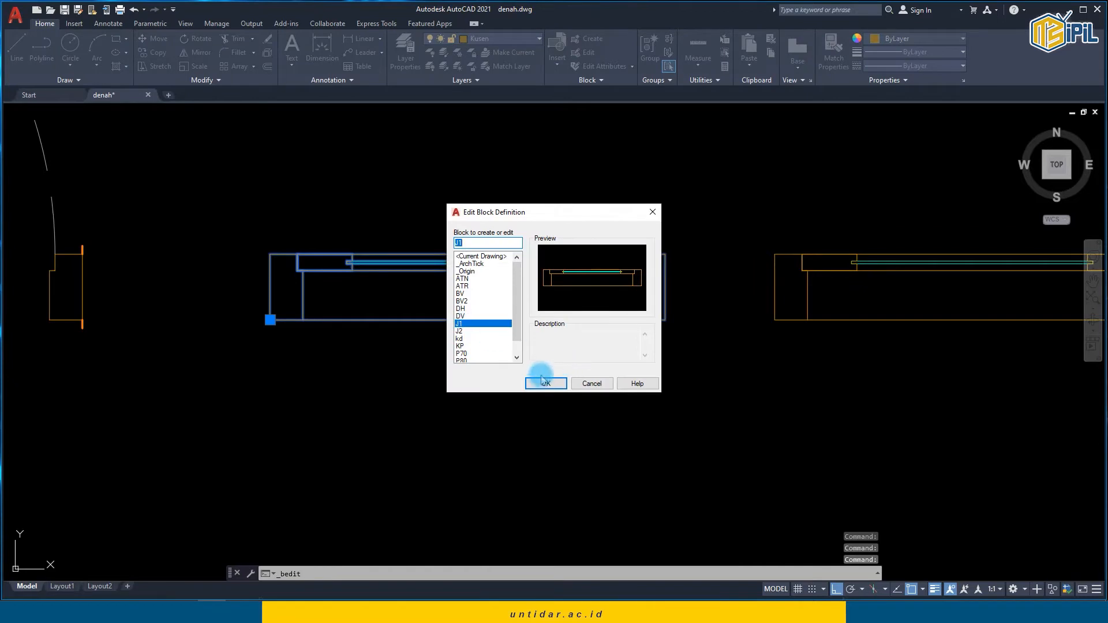
{"action": "left_click", "coordinate": [546, 383]}
Step: Draw a rectangle around the J1 window frame from its upper-left corner to its lower-right corner
{"action": "type", "text": "REC"}
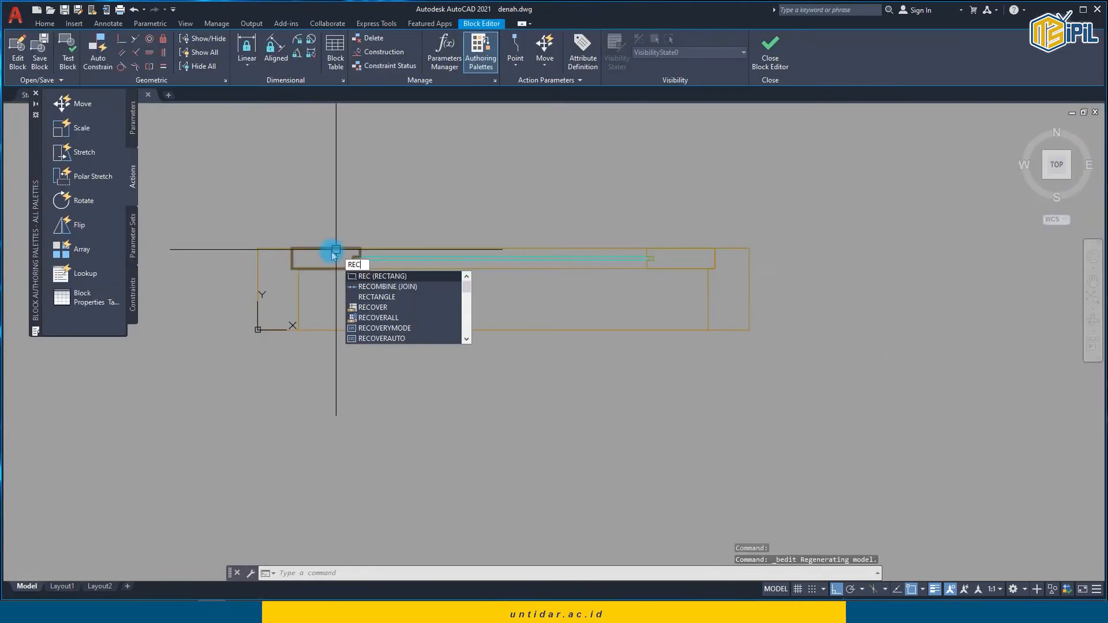
{"action": "key", "text": "Return"}
{"action": "left_click", "coordinate": [258, 249]}
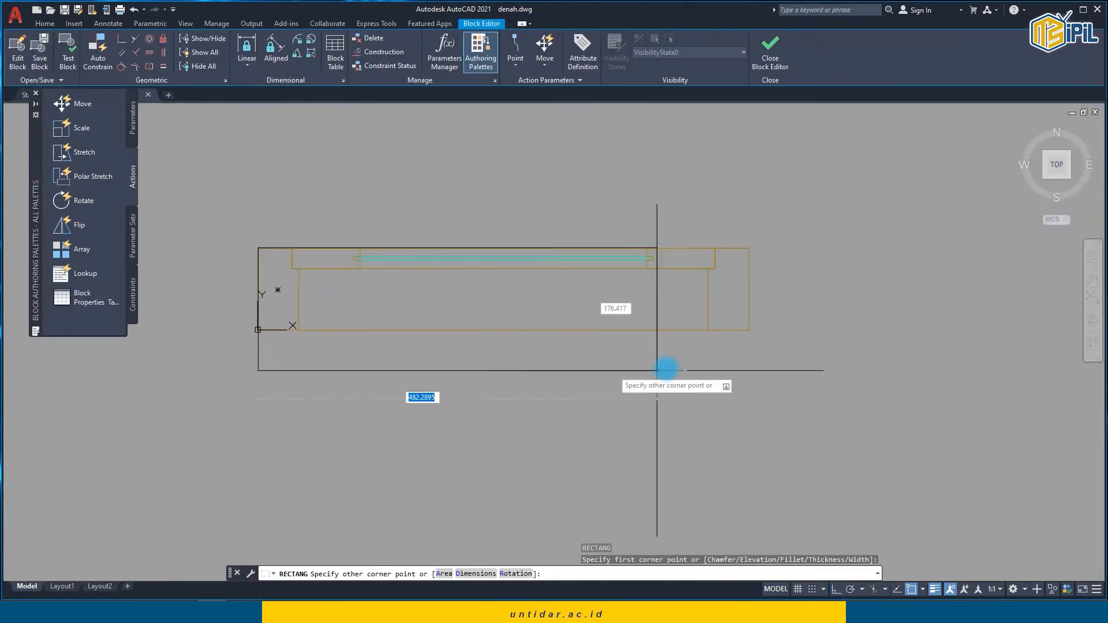
{"action": "left_click", "coordinate": [749, 330]}
{"action": "key", "text": "Escape"}
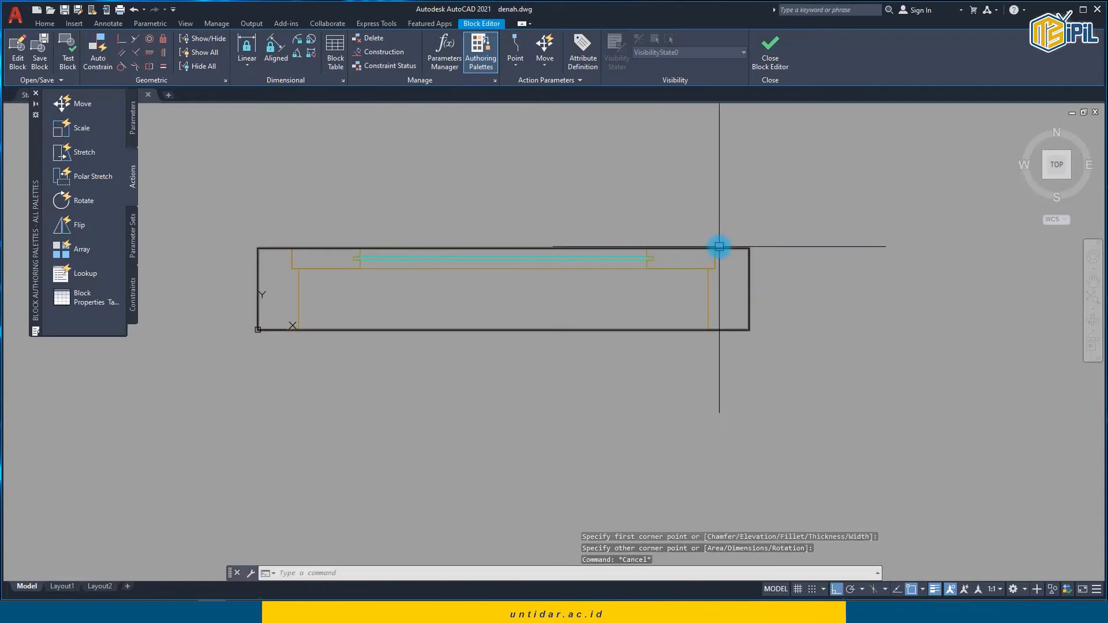
Step: Stretch the rectangle's upper and lower edges outward by 15 each and put the rectangle on the Dinding Luar layer
{"action": "left_click", "coordinate": [538, 249]}
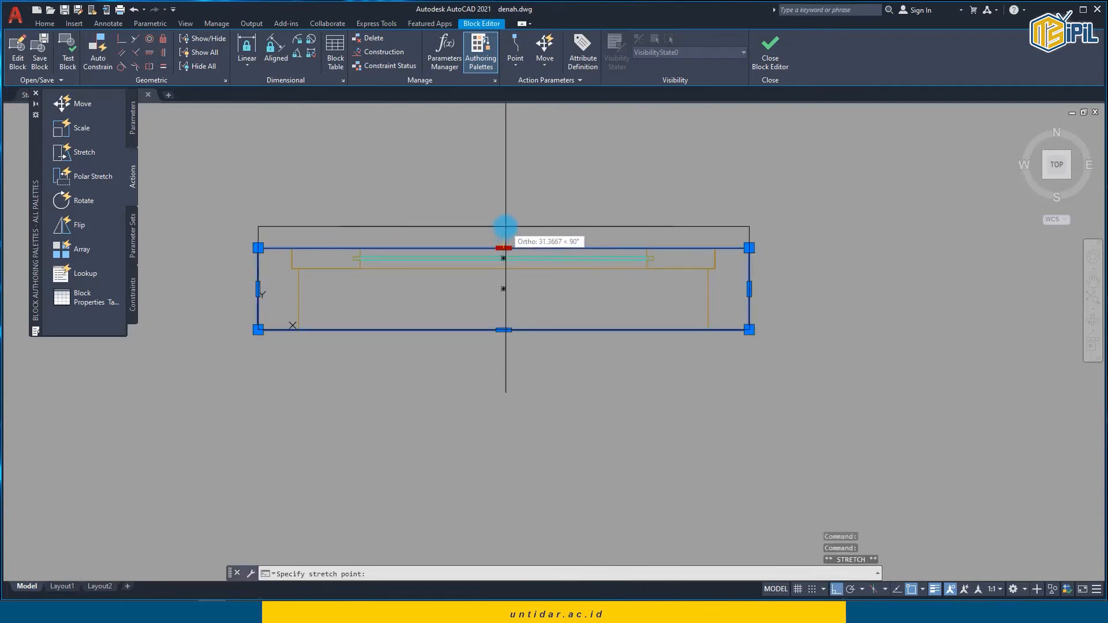
{"action": "type", "text": "15"}
{"action": "key", "text": "Return"}
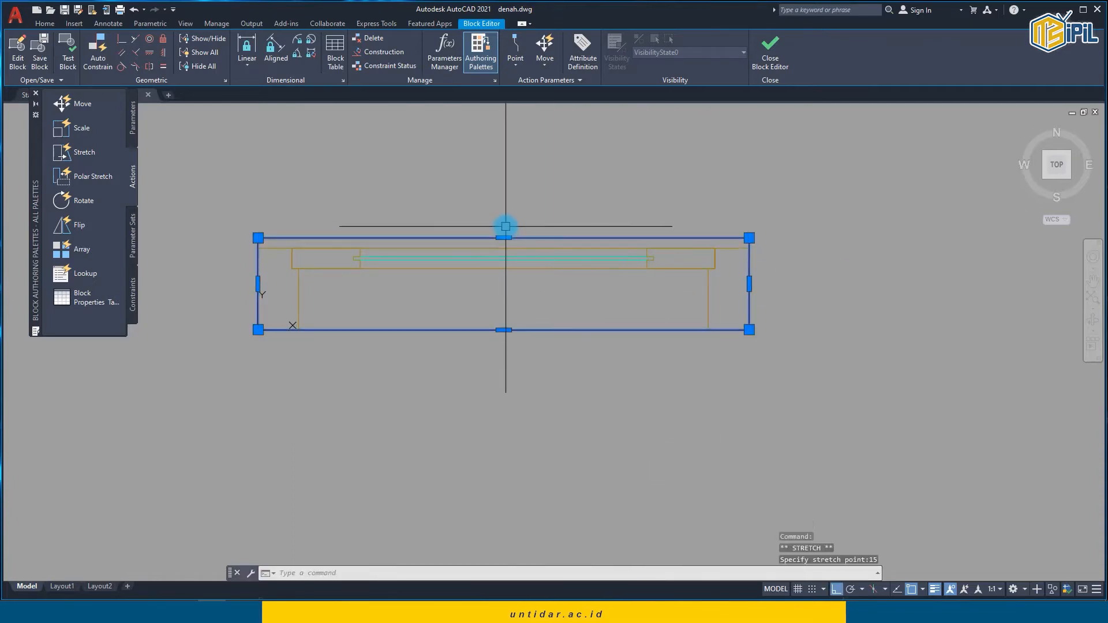
{"action": "left_click", "coordinate": [504, 329]}
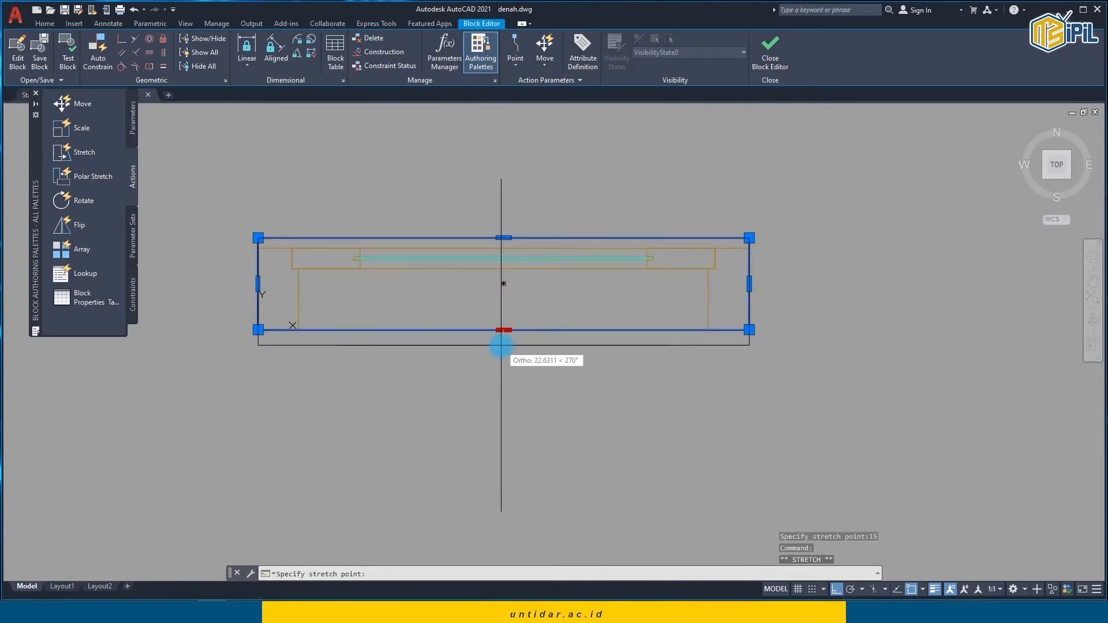
{"action": "type", "text": "15"}
{"action": "key", "text": "Escape"}
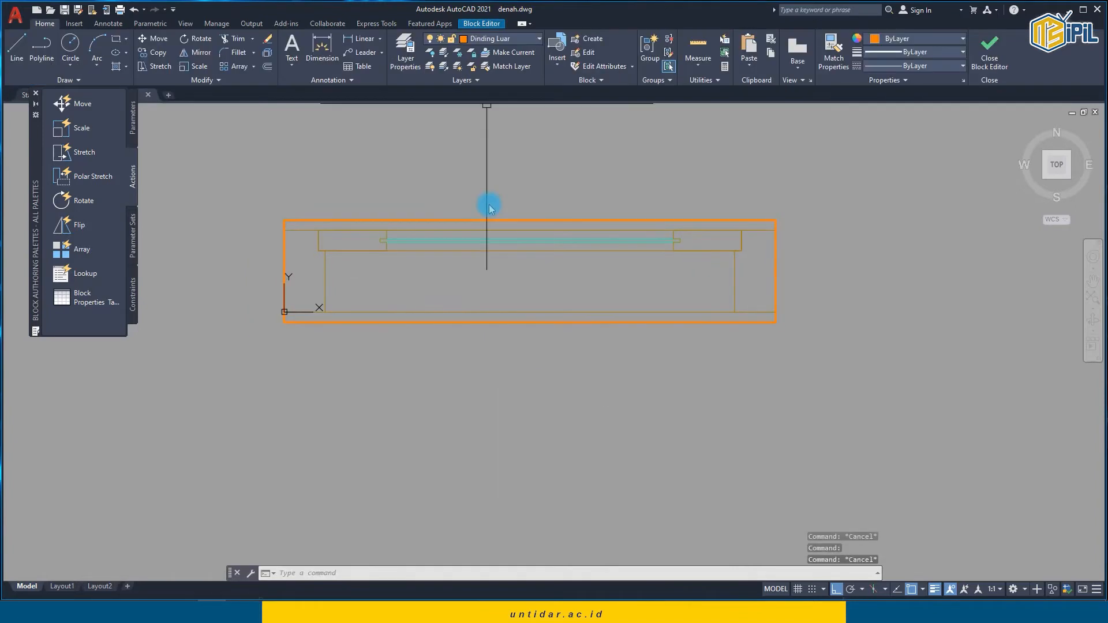
Step: Offset the orange rectangle 50 outward
{"action": "type", "text": "o"}
{"action": "key", "text": "Return"}
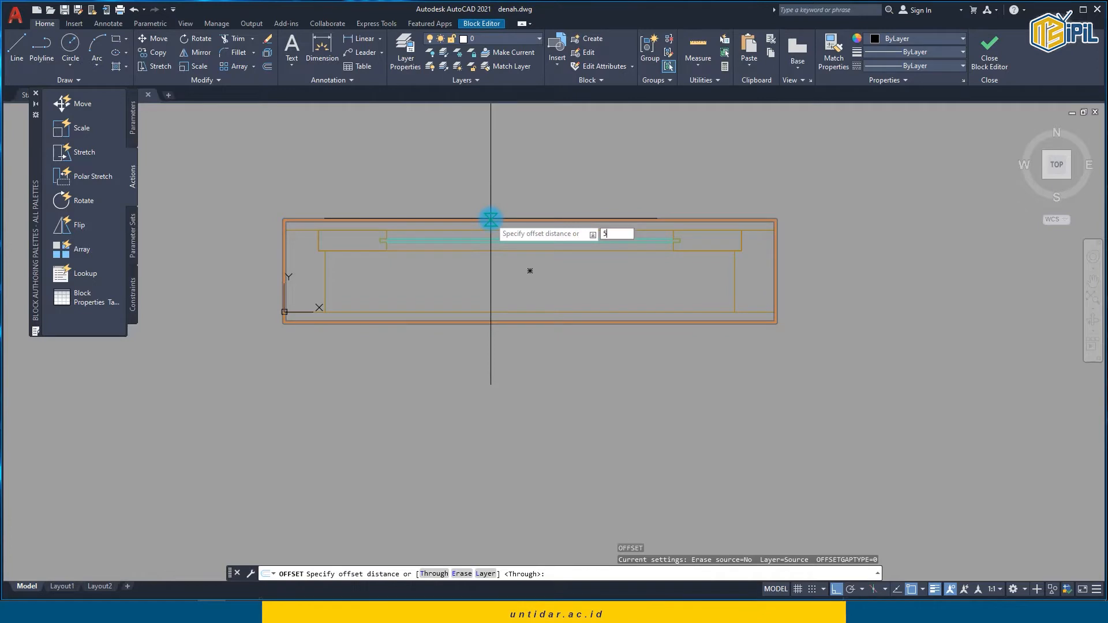
{"action": "type", "text": "50"}
{"action": "key", "text": "Return"}
{"action": "left_click", "coordinate": [490, 219]}
{"action": "left_click", "coordinate": [522, 155]}
{"action": "key", "text": "Escape"}
Step: Stretch the offset rectangle's two short sides inward until they align with the ends of the window frame
{"action": "left_click", "coordinate": [267, 205]}
{"action": "left_click", "coordinate": [236, 220]}
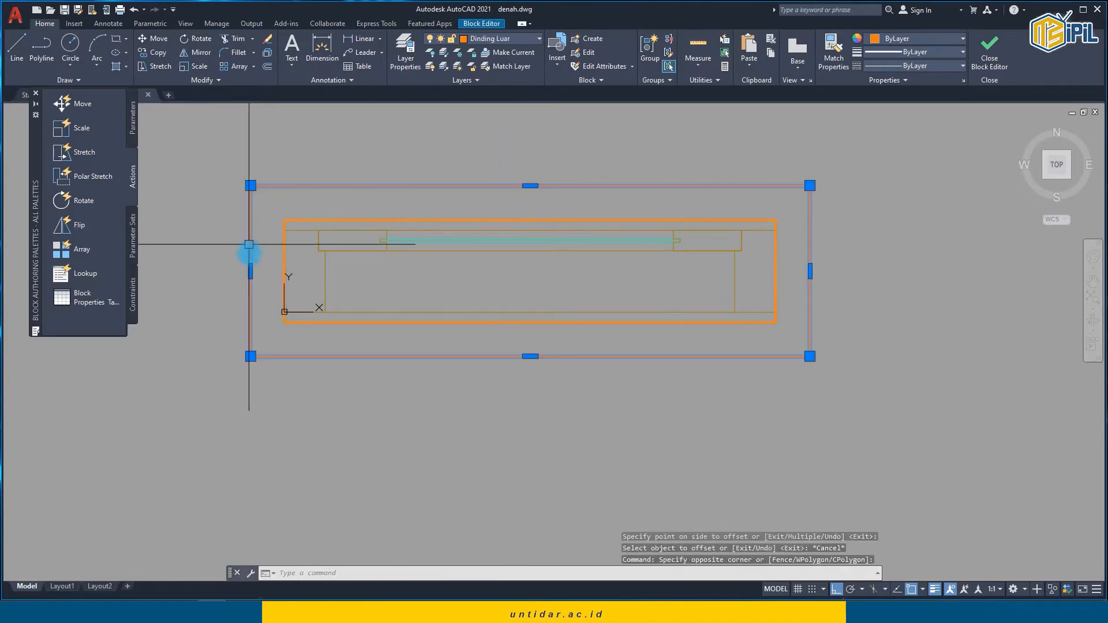
{"action": "left_click", "coordinate": [251, 270]}
{"action": "left_click", "coordinate": [284, 270]}
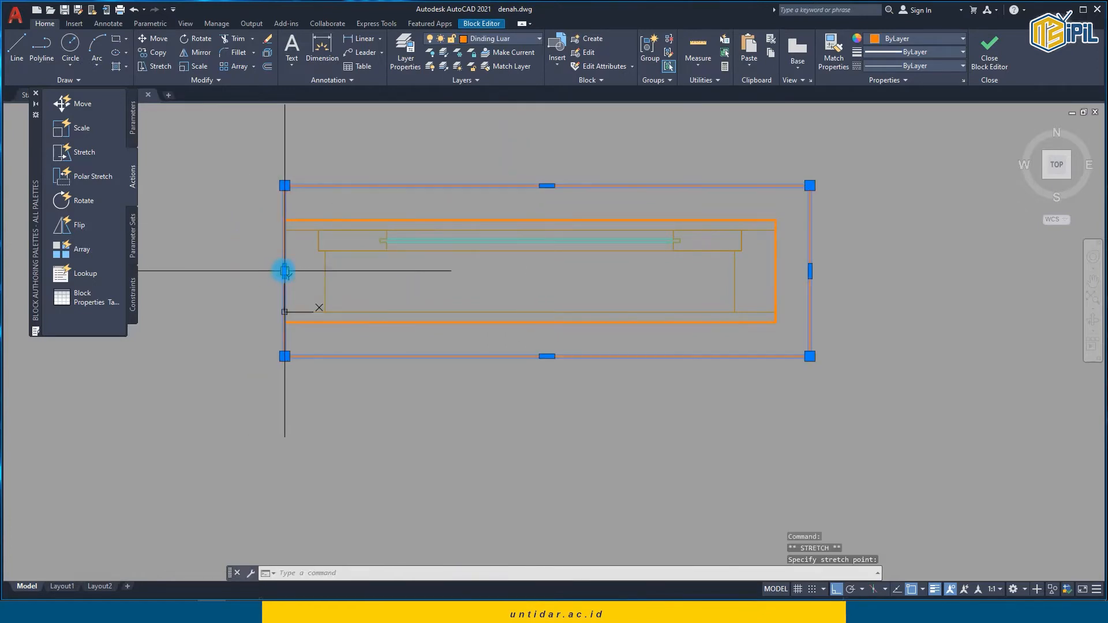
{"action": "left_click", "coordinate": [776, 271]}
{"action": "key", "text": "Escape"}
Step: Put the outer rectangle on layer 0 and turn it into a wipeout with the Polyline option, erasing the source polyline
{"action": "left_click", "coordinate": [635, 186]}
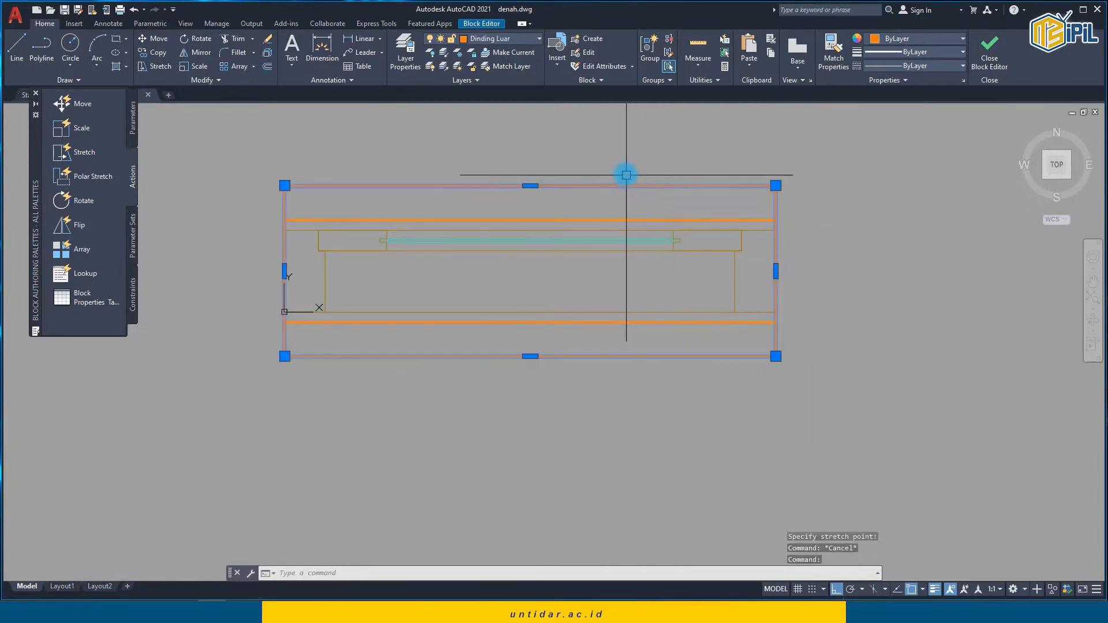
{"action": "type", "text": "wi"}
{"action": "type", "text": "p"}
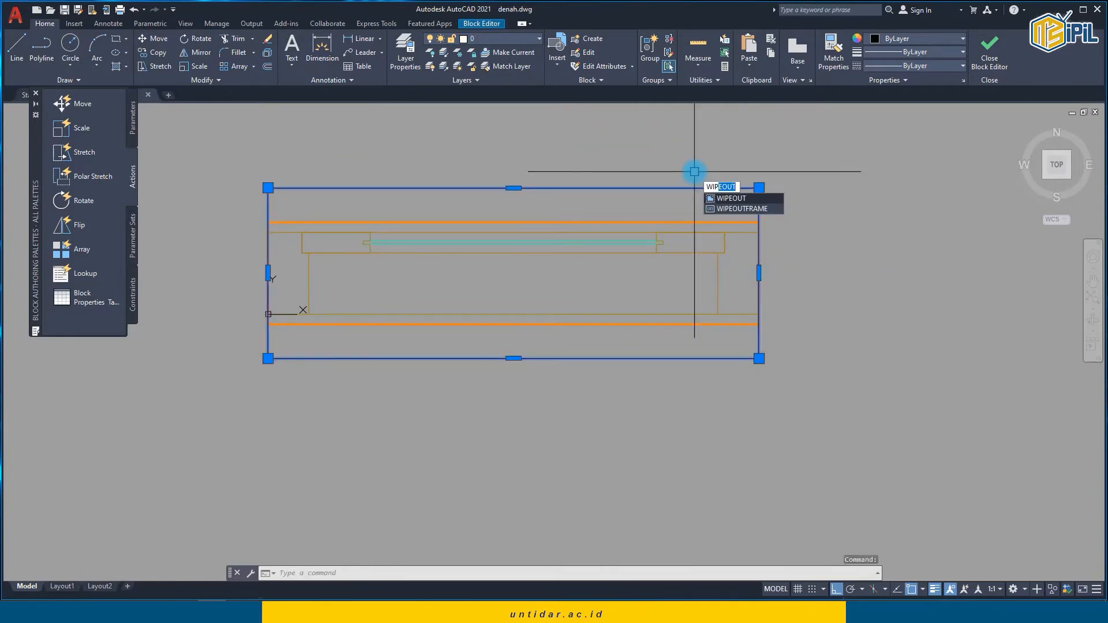
{"action": "key", "text": "Return"}
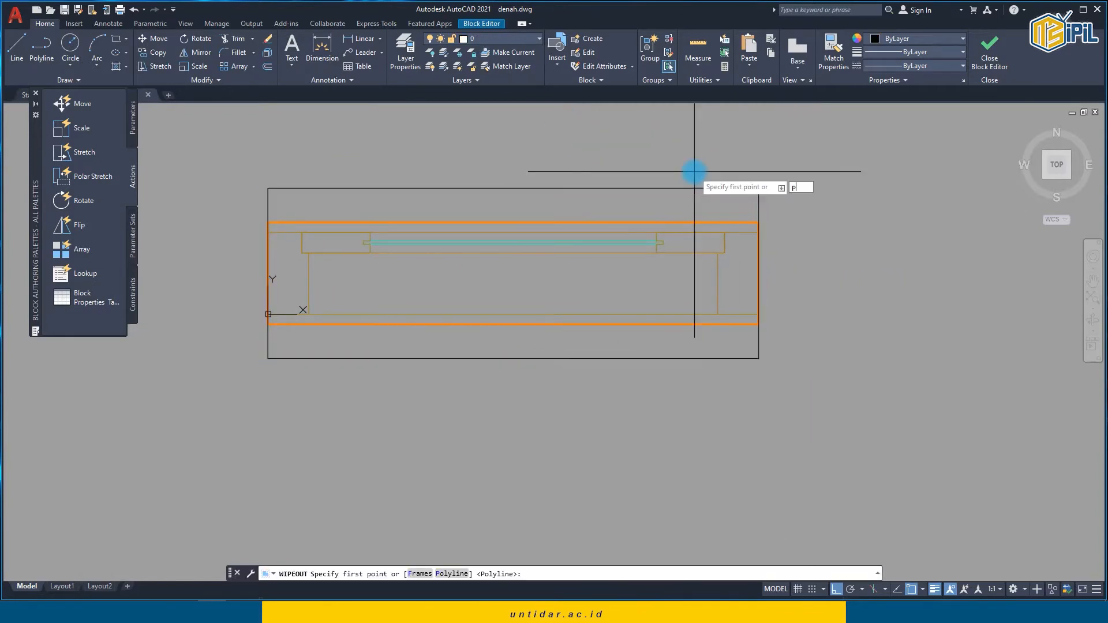
{"action": "type", "text": "p"}
{"action": "key", "text": "Return"}
Step: Send the wipeout to the back of the draw order and close the Block Editor, saving the changes to J1
{"action": "left_click", "coordinate": [710, 202]}
{"action": "left_click", "coordinate": [637, 188]}
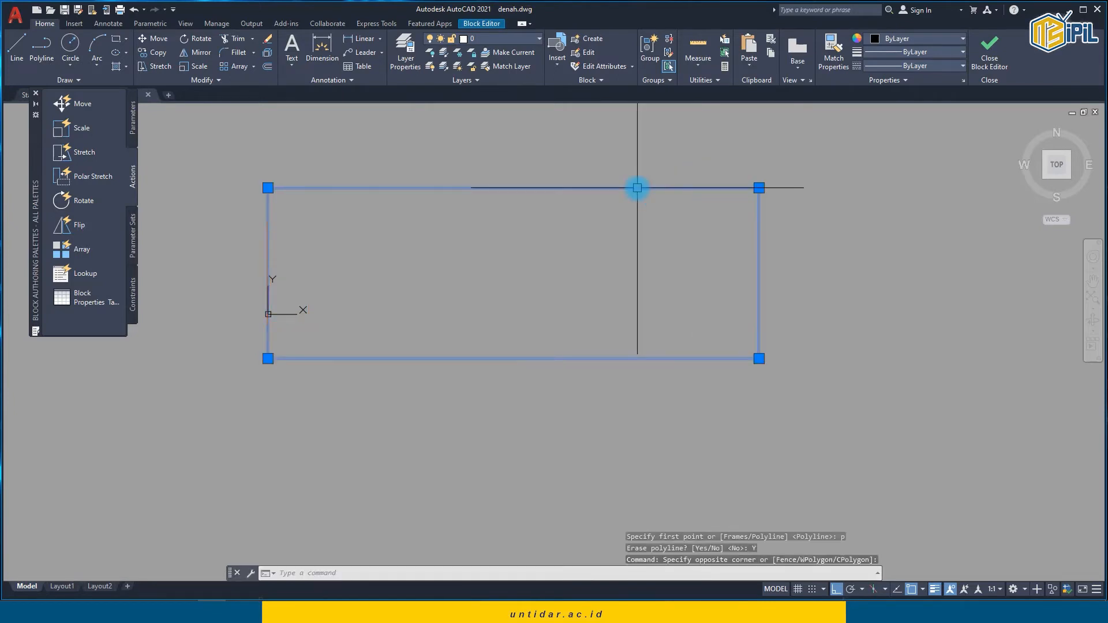
{"action": "right_click", "coordinate": [637, 188]}
{"action": "mouse_move", "coordinate": [679, 344]}
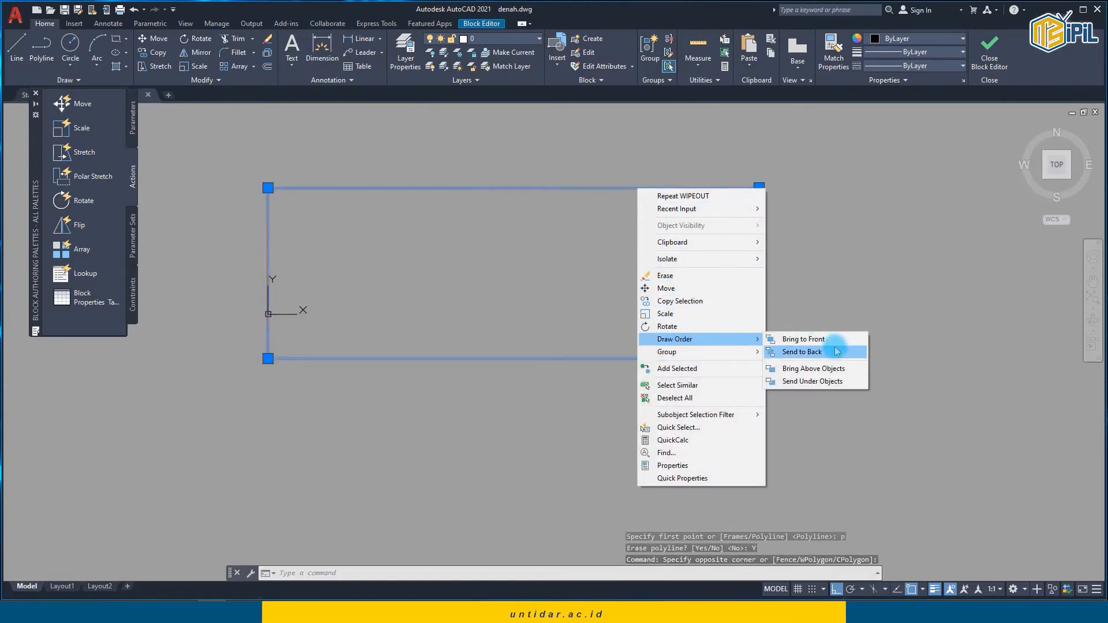
{"action": "left_click", "coordinate": [837, 353]}
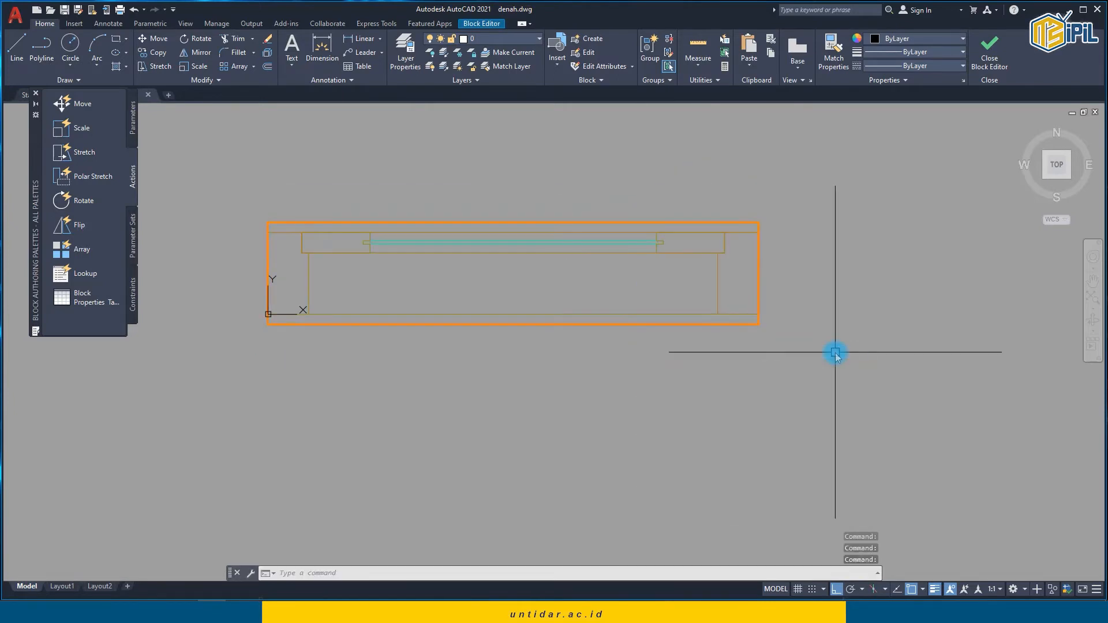
{"action": "left_click", "coordinate": [990, 49]}
Step: Copy the J1 window by its lower-left corner onto the lower edge of the CARA CERDAS wall, a short distance past the door
{"action": "type", "text": "co"}
{"action": "key", "text": "Return"}
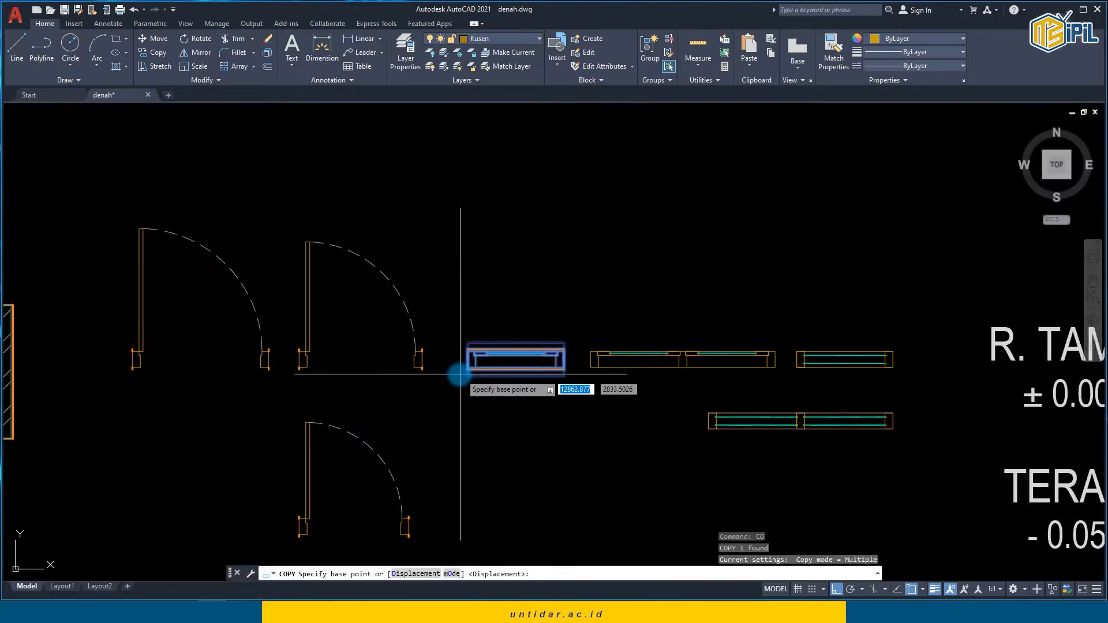
{"action": "scroll", "coordinate": [470, 366], "scroll_direction": "up", "scroll_amount": 5}
{"action": "left_click", "coordinate": [483, 365]}
{"action": "scroll", "coordinate": [475, 434], "scroll_direction": "down", "scroll_amount": 6}
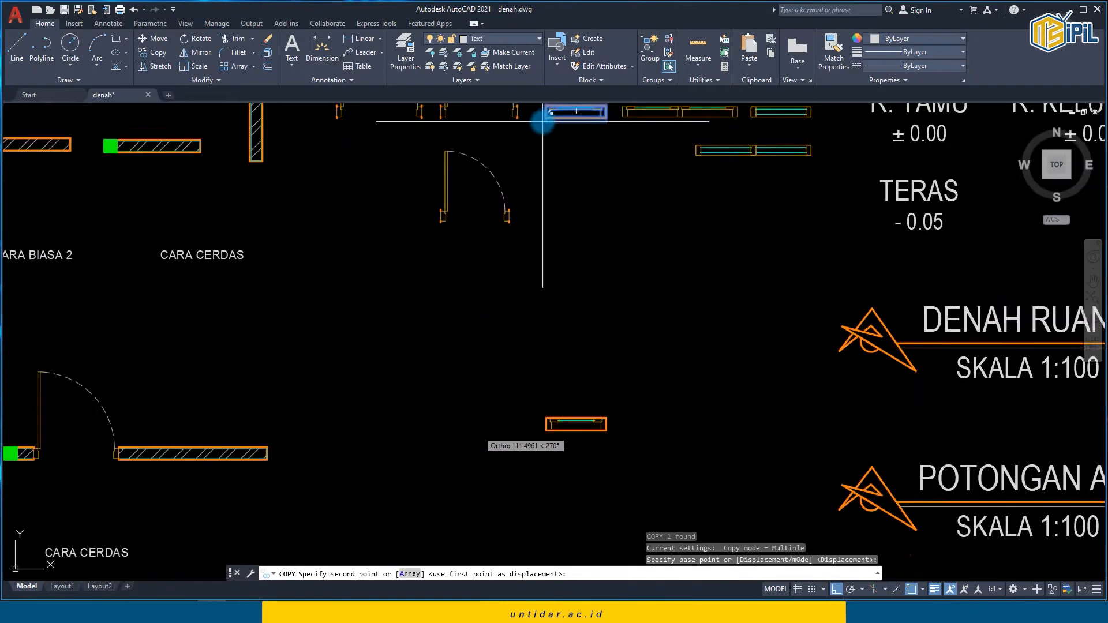
{"action": "scroll", "coordinate": [296, 317], "scroll_direction": "up", "scroll_amount": 7}
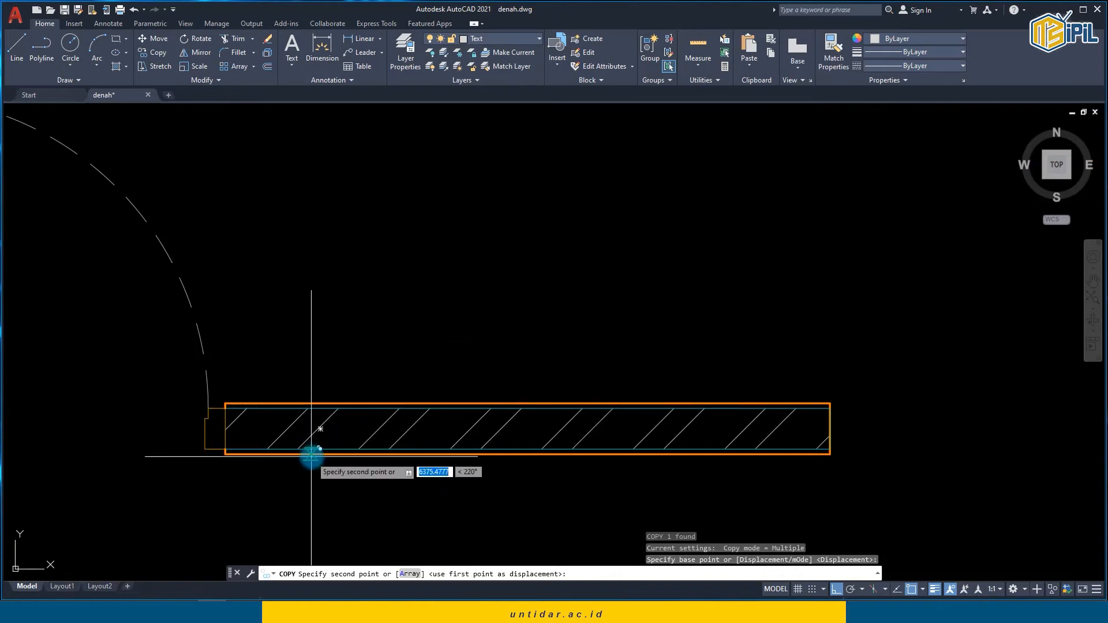
{"action": "left_click", "coordinate": [334, 453]}
{"action": "key", "text": "Escape"}
{"action": "key", "text": "Escape"}
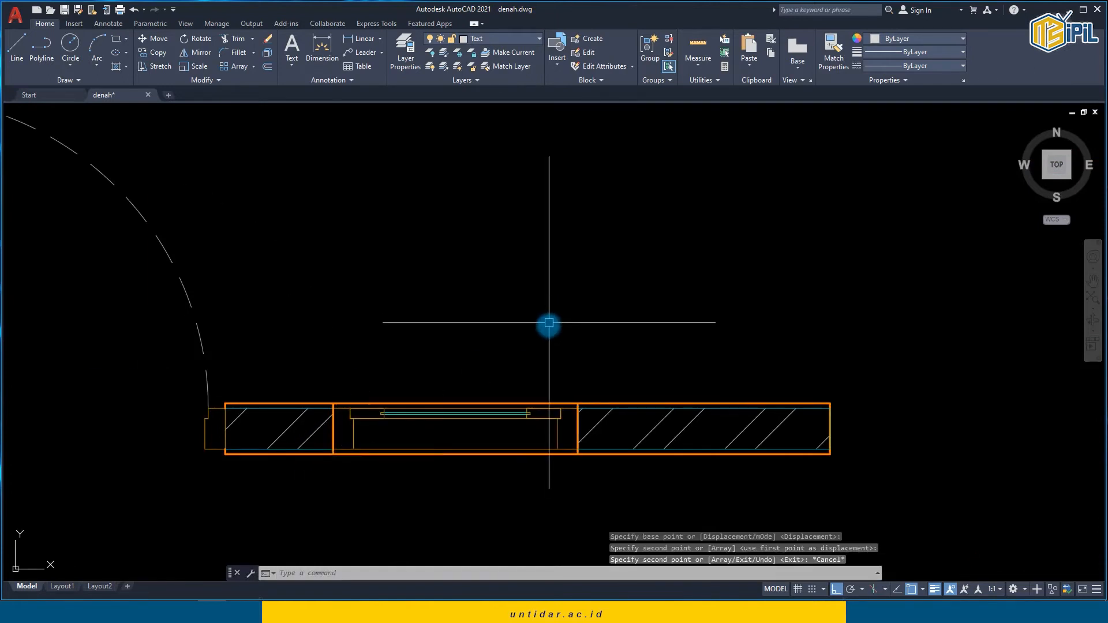
Step: Examine the door and window samples and the walls, columns and rooms of the main floor plan
{"action": "scroll", "coordinate": [557, 337], "scroll_direction": "down", "scroll_amount": 2}
{"action": "scroll", "coordinate": [514, 391], "scroll_direction": "up", "scroll_amount": 4}
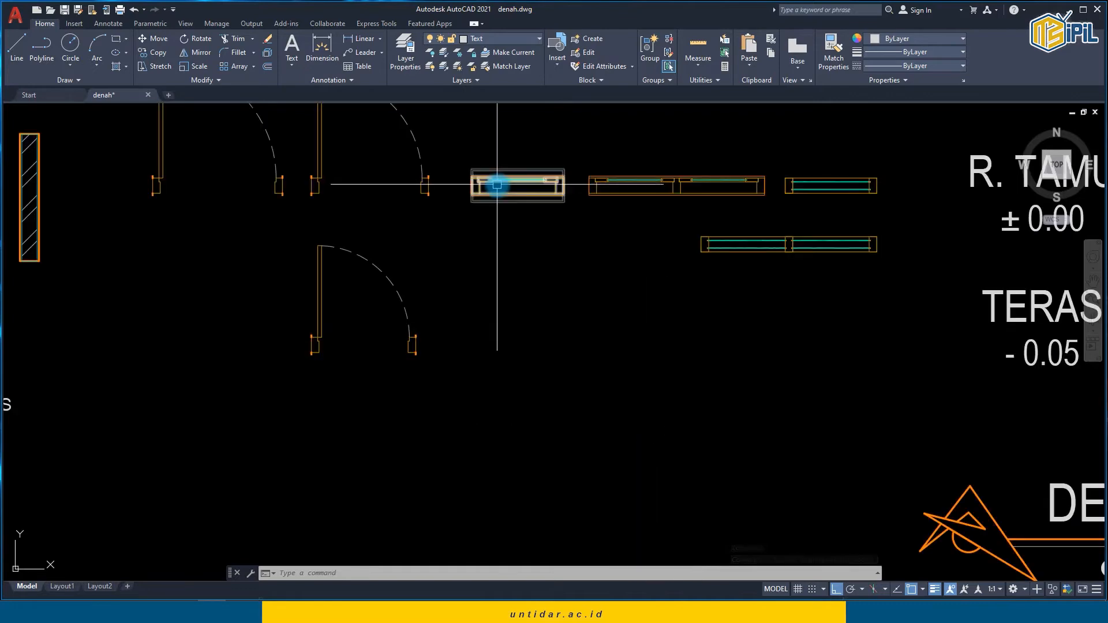
{"action": "scroll", "coordinate": [649, 228], "scroll_direction": "down", "scroll_amount": 2}
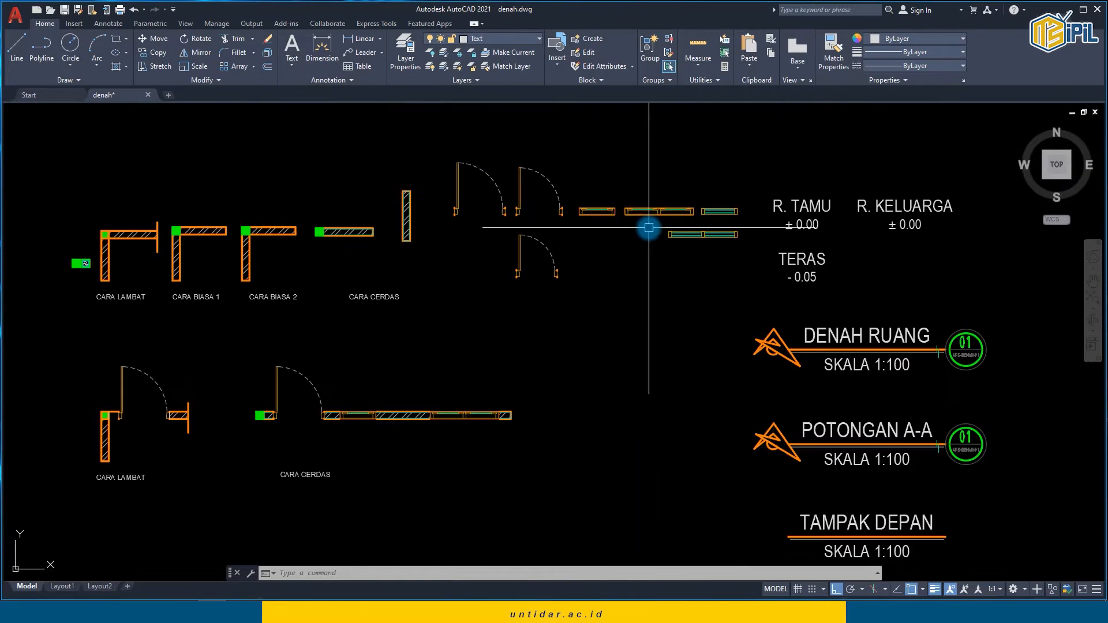
{"action": "middle_click_drag", "start_coordinate": [649, 227], "coordinate": [386, 188]}
{"action": "middle_click_drag", "start_coordinate": [714, 198], "coordinate": [311, 239]}
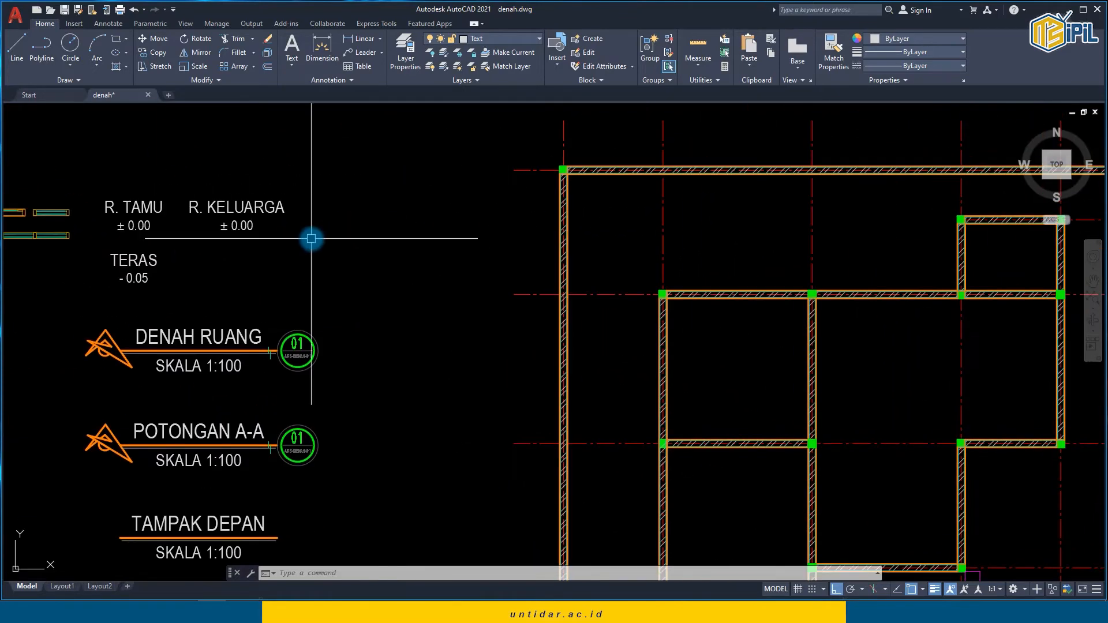
{"action": "scroll", "coordinate": [672, 297], "scroll_direction": "up", "scroll_amount": 8}
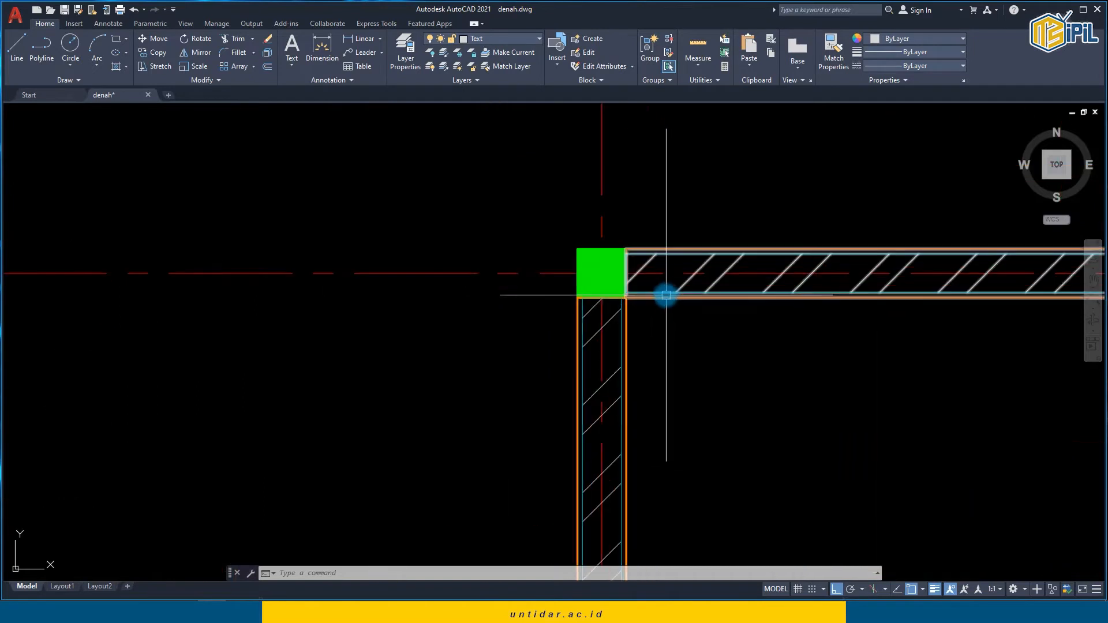
{"action": "key", "text": "Escape"}
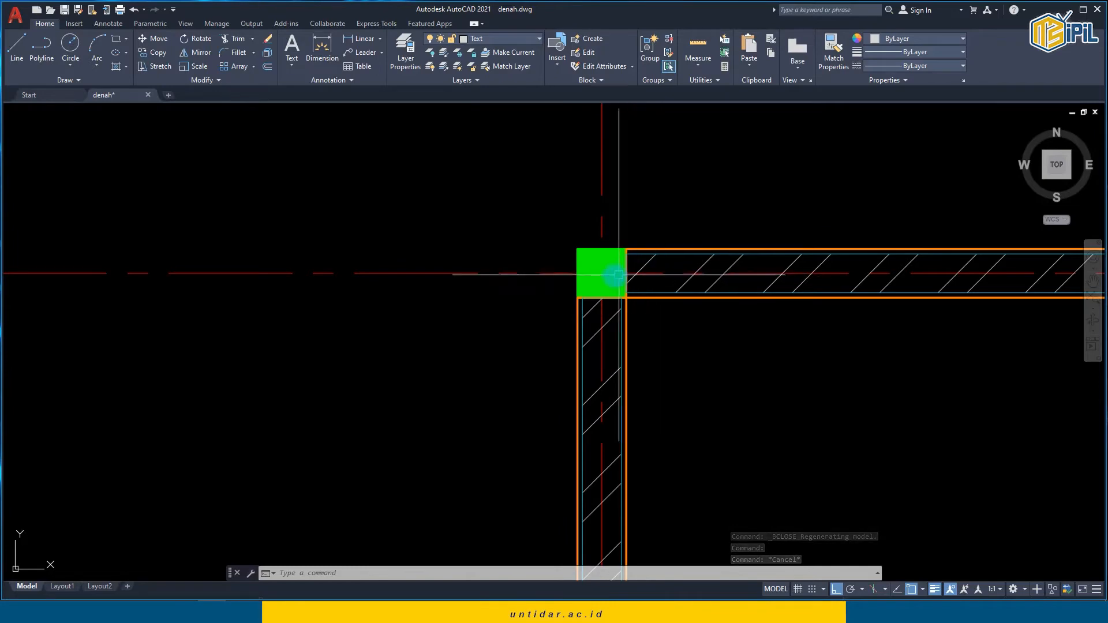
{"action": "scroll", "coordinate": [557, 257], "scroll_direction": "down", "scroll_amount": 8}
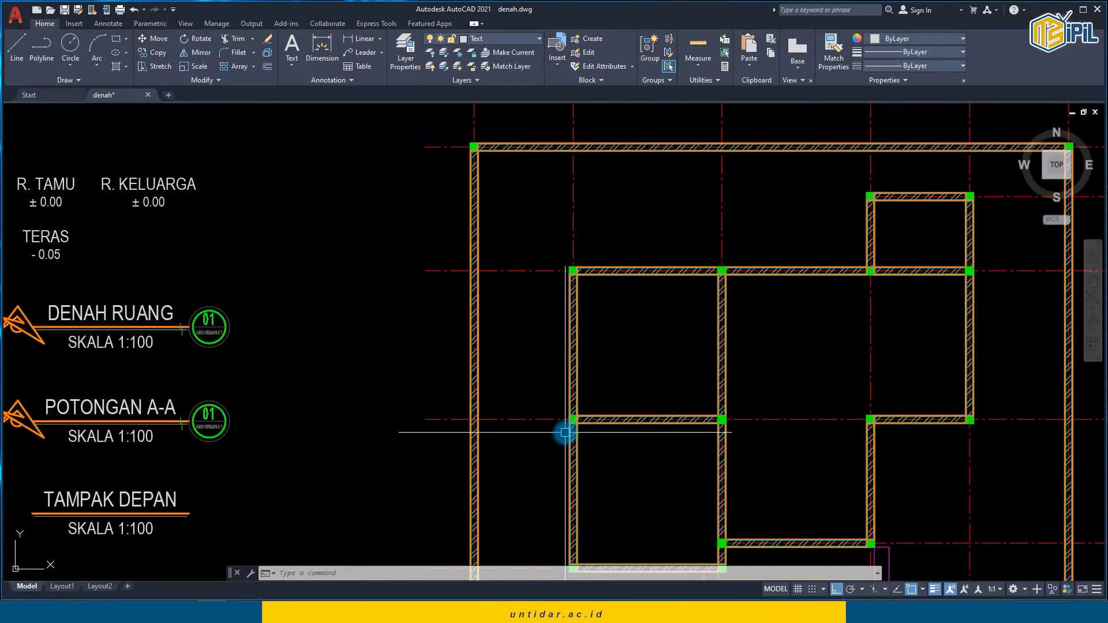
{"action": "middle_click_drag", "start_coordinate": [596, 471], "coordinate": [557, 383]}
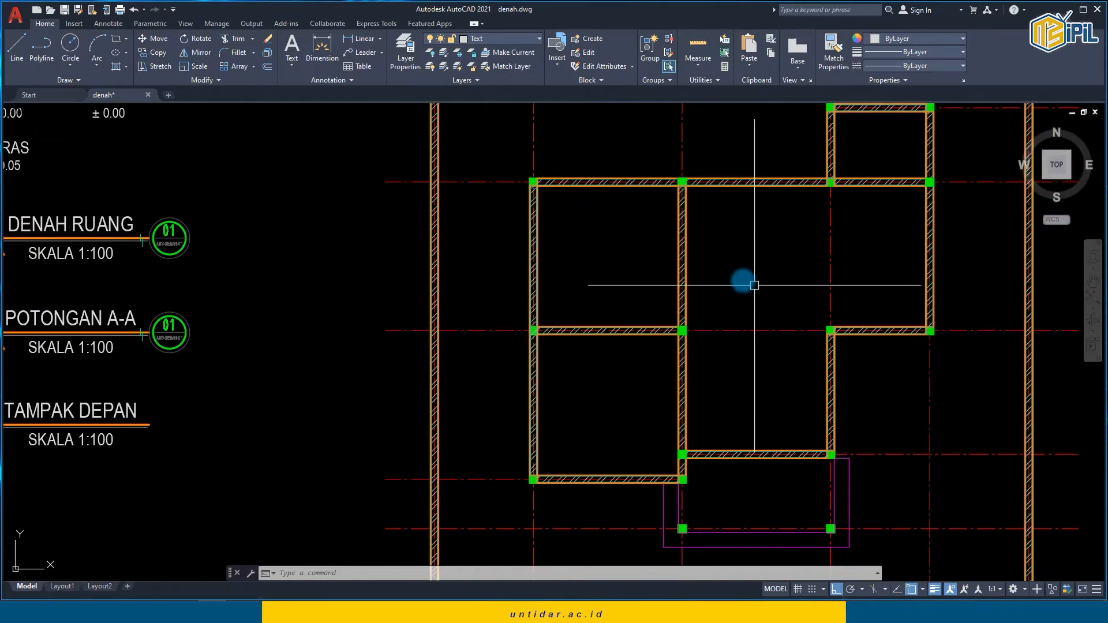
Step: Open a corner column block in the Block Editor and scale all its contents by 2 about the centre
{"action": "scroll", "coordinate": [541, 182], "scroll_direction": "up", "scroll_amount": 10}
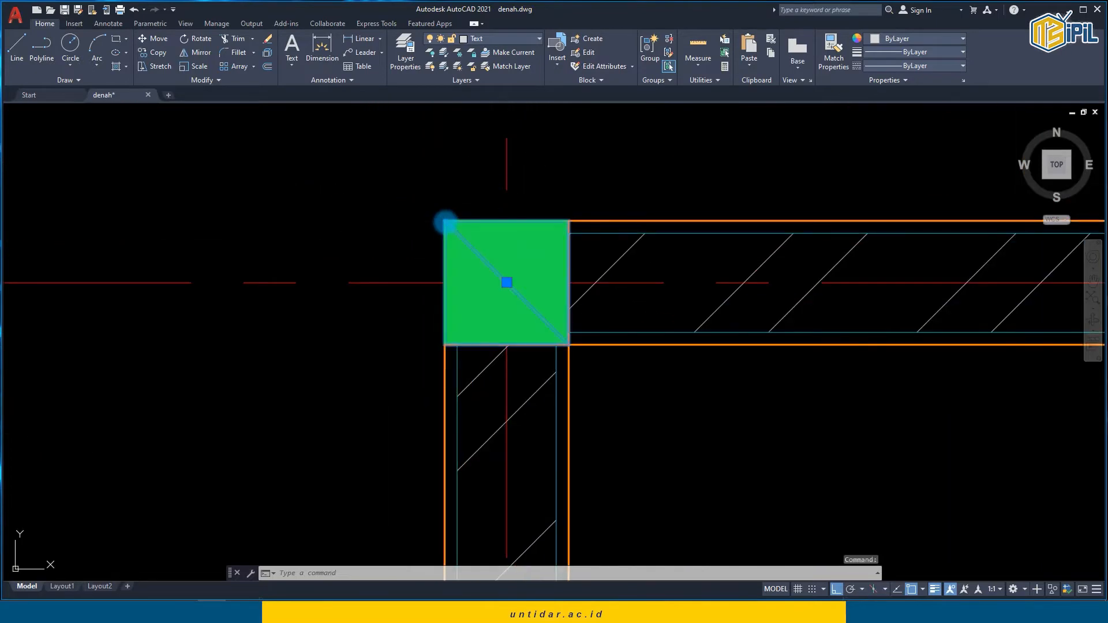
{"action": "double_click", "coordinate": [446, 222]}
{"action": "left_click", "coordinate": [545, 383]}
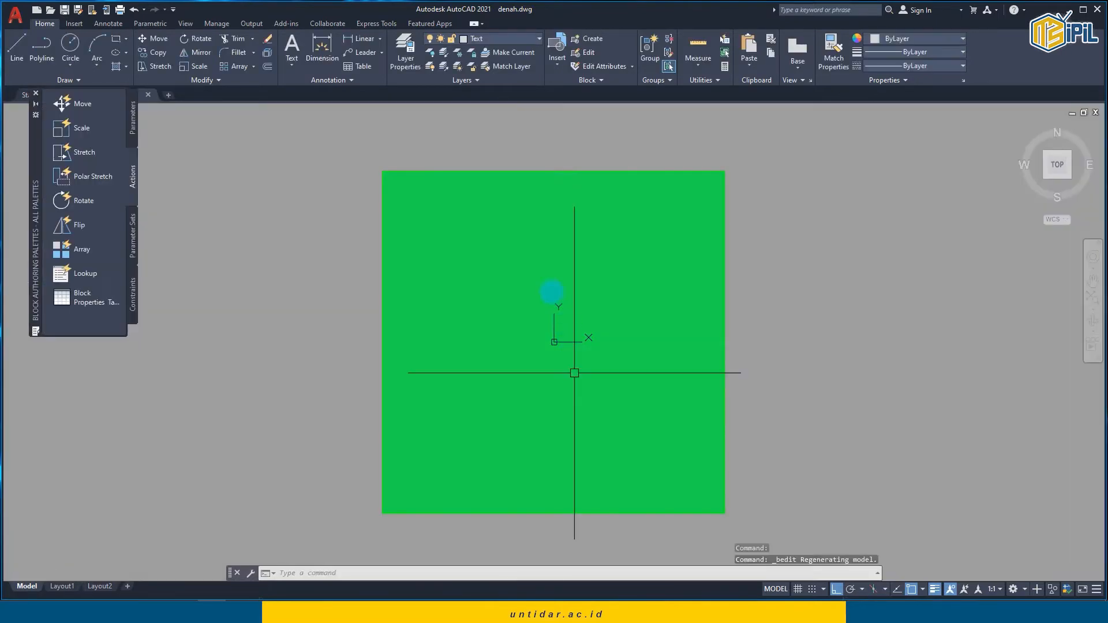
{"action": "left_click", "coordinate": [839, 515]}
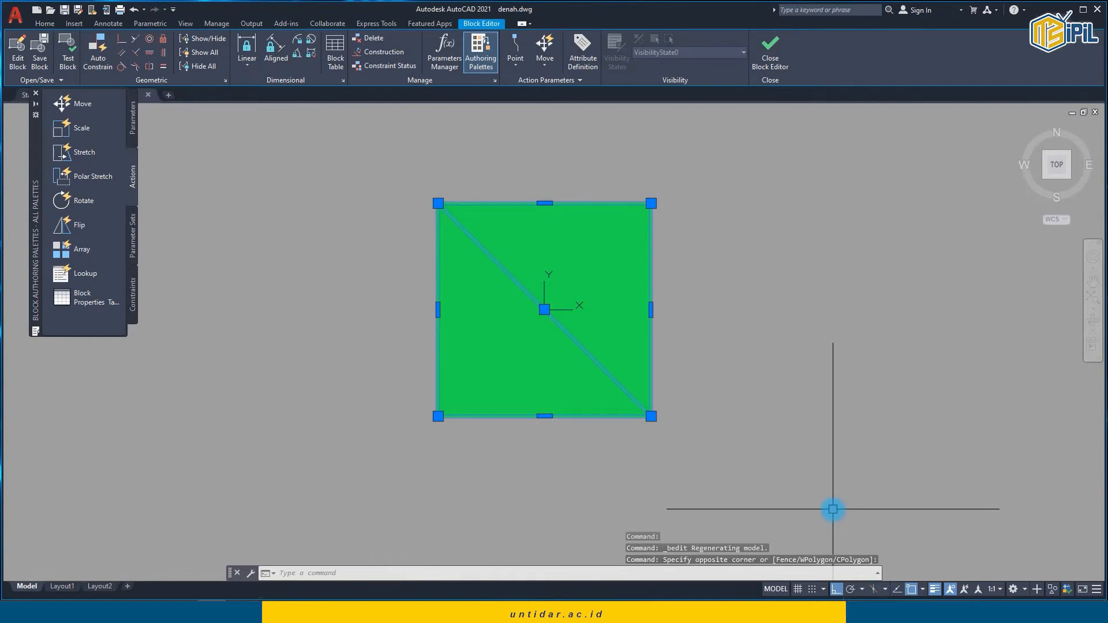
{"action": "type", "text": "sc"}
{"action": "key", "text": "Return"}
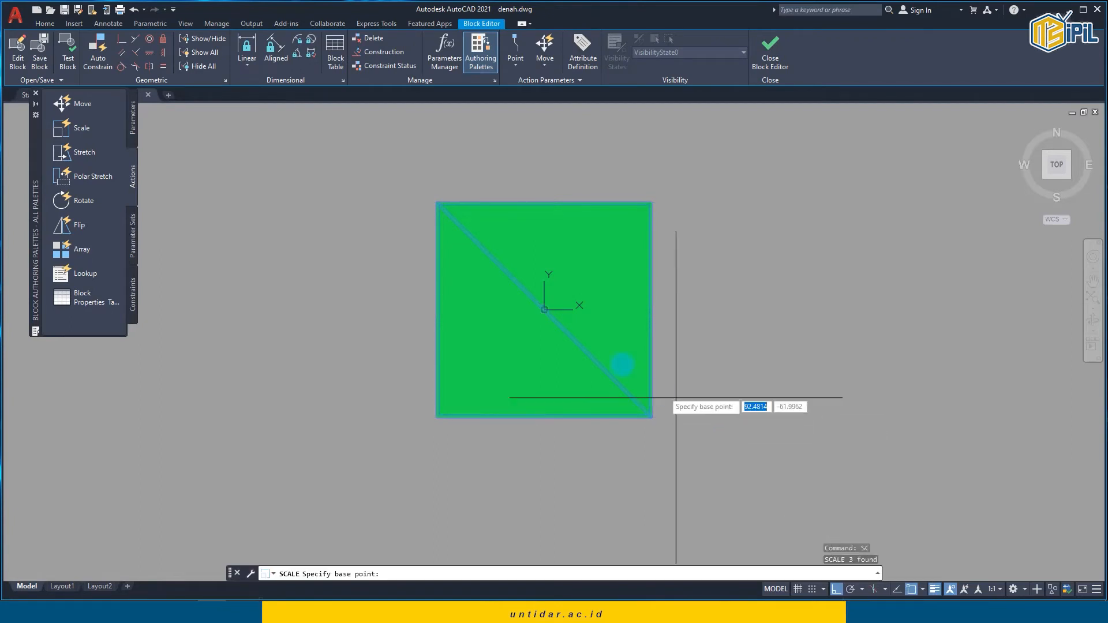
{"action": "left_click", "coordinate": [544, 309]}
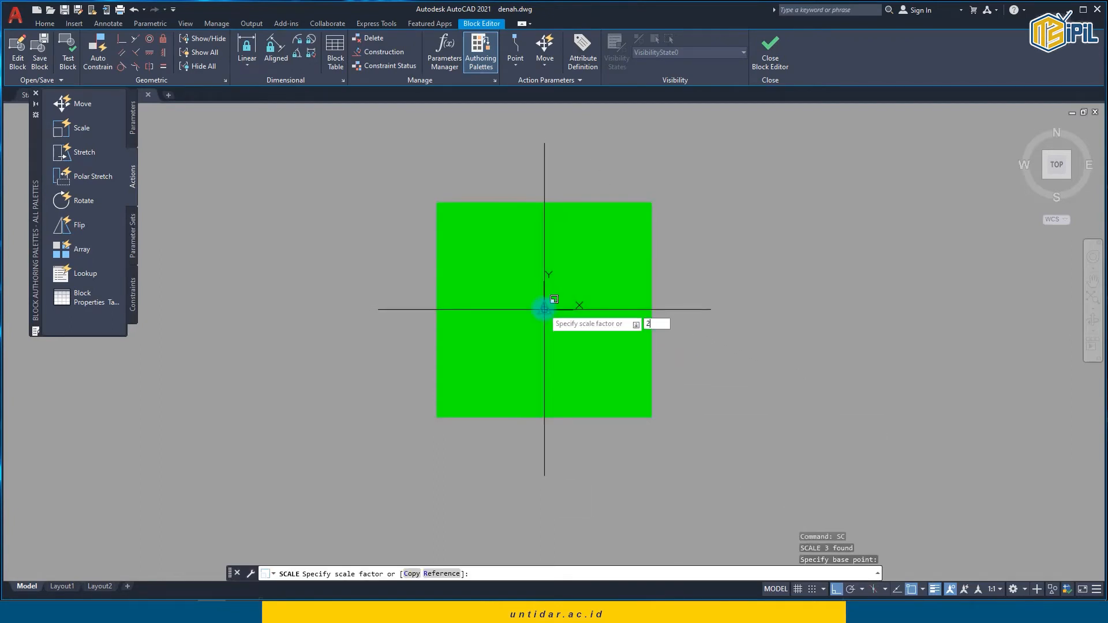
{"action": "key", "text": "Return"}
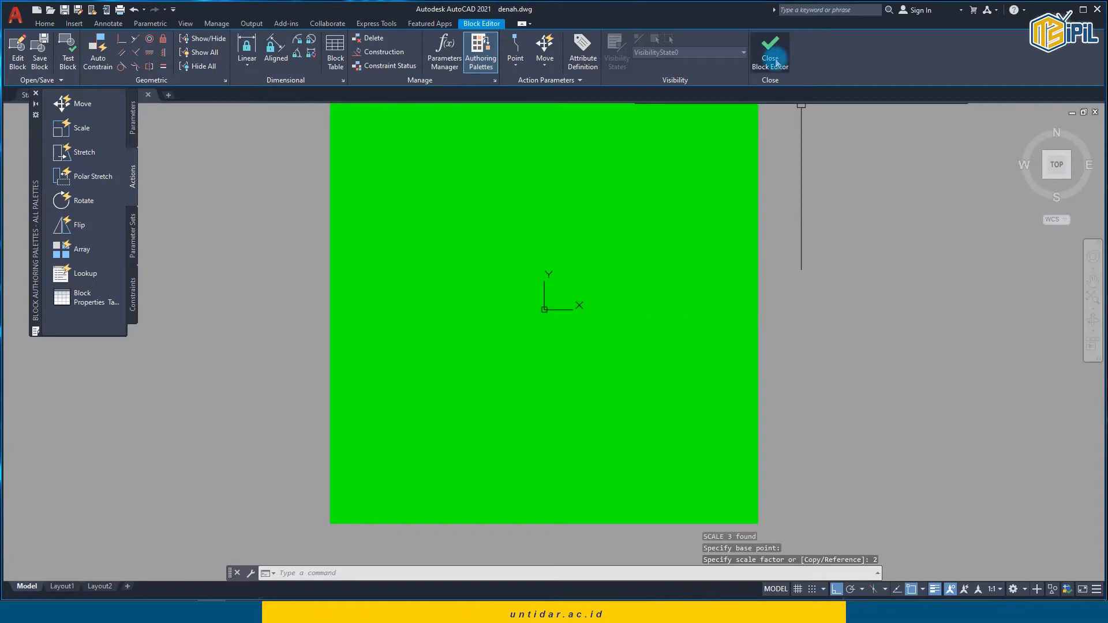
Step: Close the Block Editor, saving the enlarged column to all its block instances in the plan
{"action": "left_click", "coordinate": [770, 52]}
{"action": "left_click", "coordinate": [520, 282]}
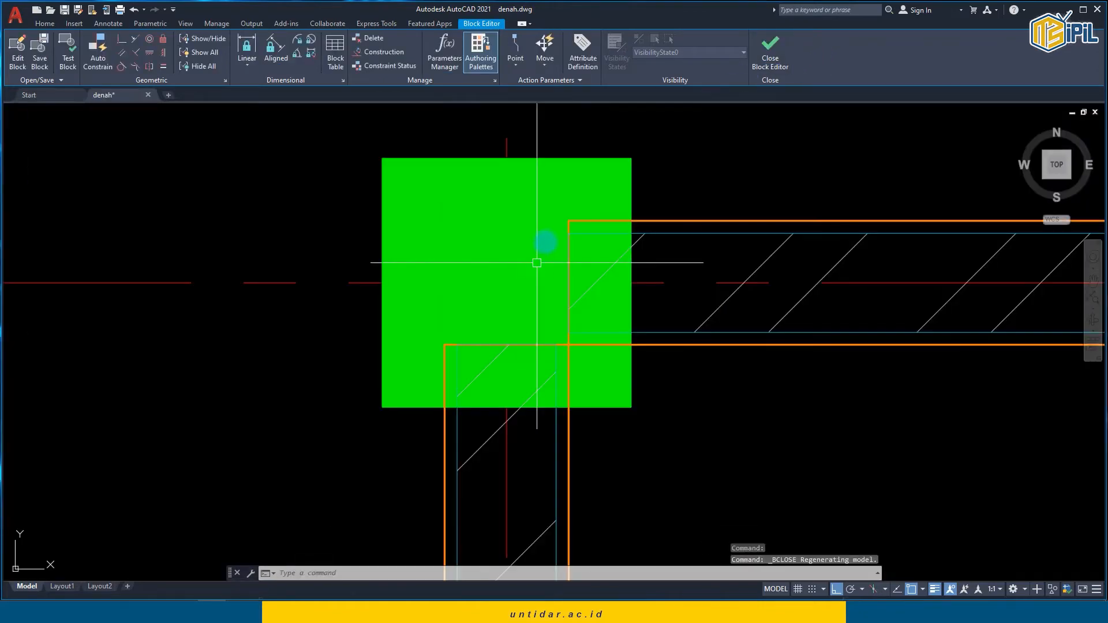
{"action": "scroll", "coordinate": [592, 278], "scroll_direction": "down", "scroll_amount": 8}
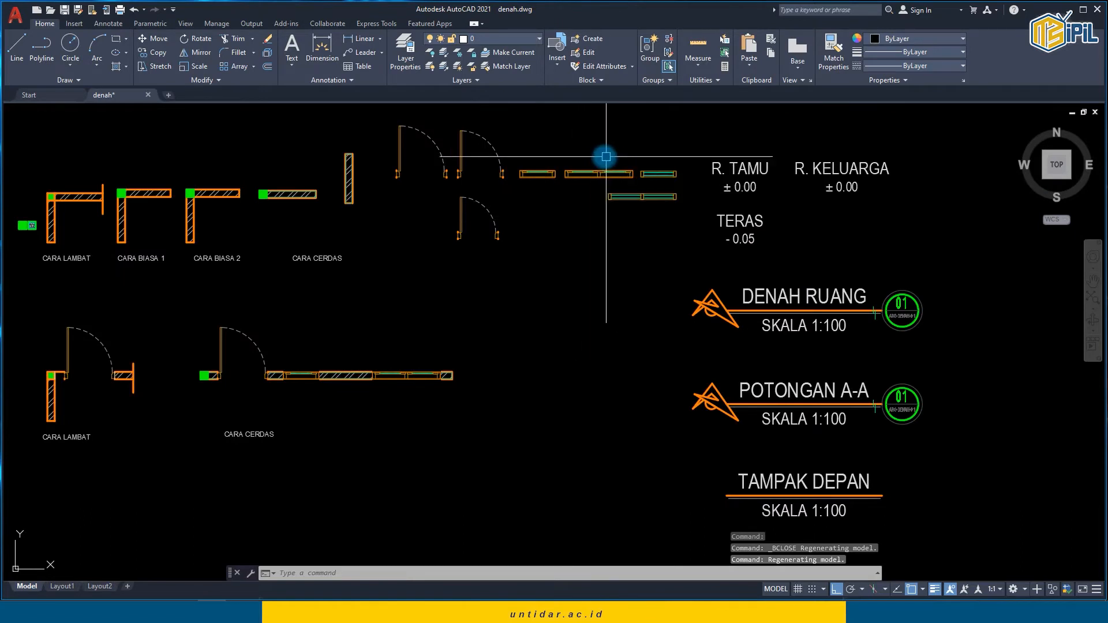
{"action": "mouse_move", "coordinate": [673, 161]}
{"action": "middle_mouse_down"}
{"action": "mouse_move", "coordinate": [664, 177]}
{"action": "mouse_move", "coordinate": [609, 183]}
{"action": "middle_mouse_up"}
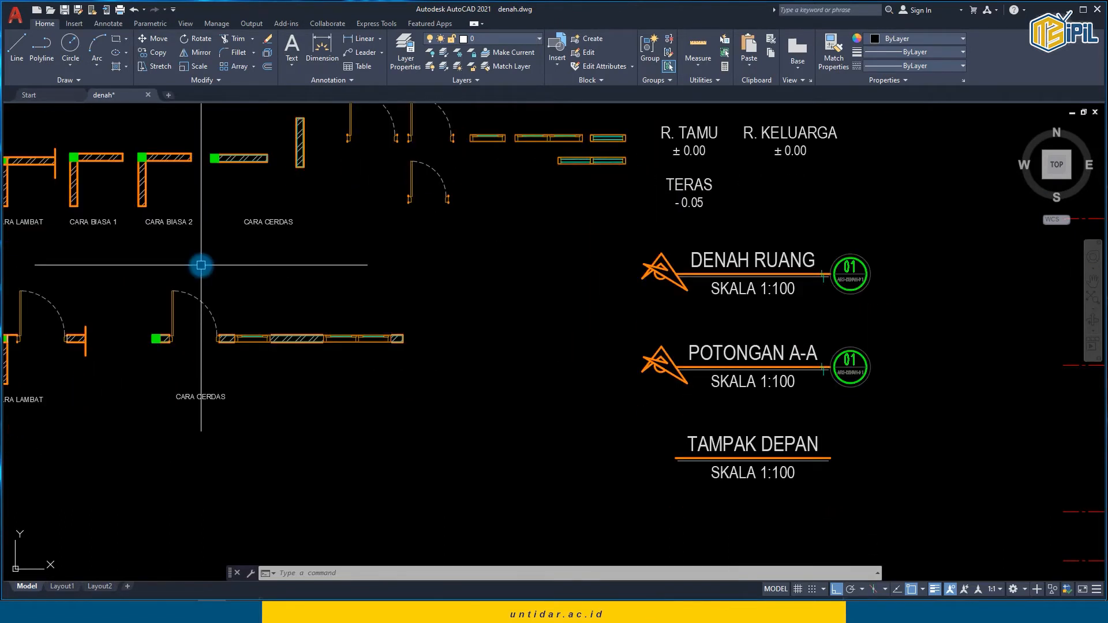
{"action": "middle_click_drag", "start_coordinate": [27, 318], "coordinate": [163, 309]}
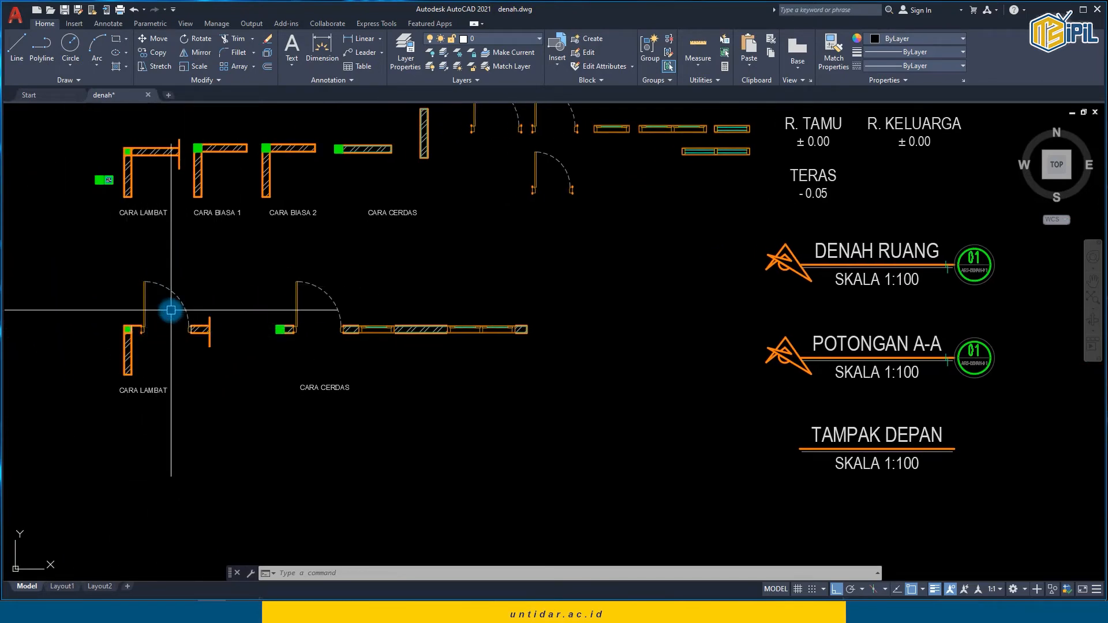
Step: Copy the largest door sample by its lower-left frame corner to the lower-right corner of the column where the front wall above the terrace begins
{"action": "middle_click_drag", "start_coordinate": [482, 230], "coordinate": [50, 368]}
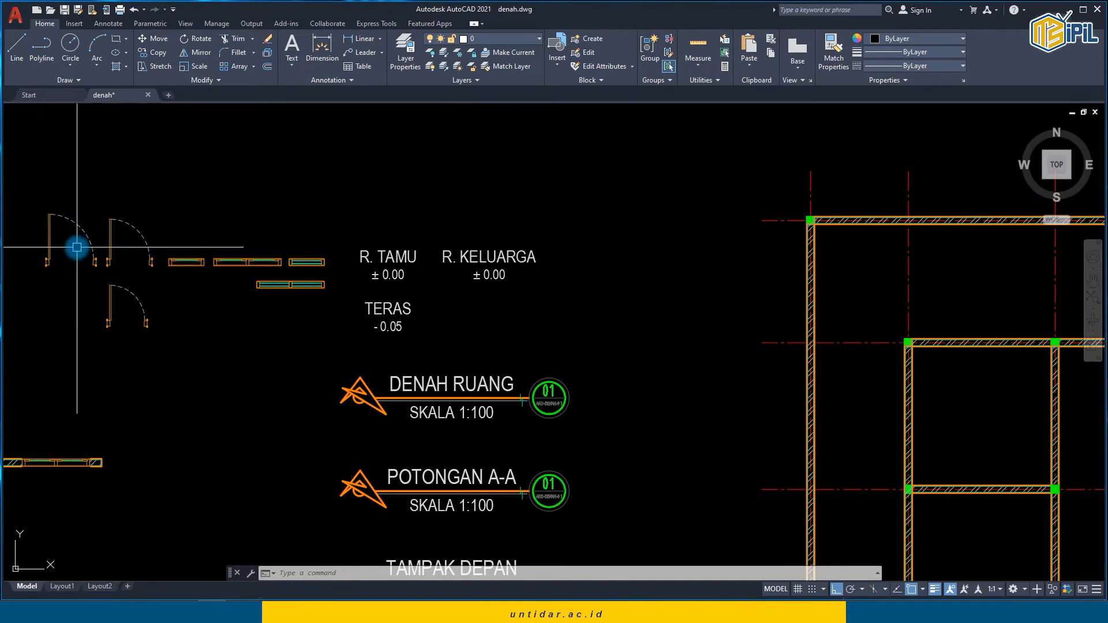
{"action": "scroll", "coordinate": [51, 222], "scroll_direction": "down", "scroll_amount": 4}
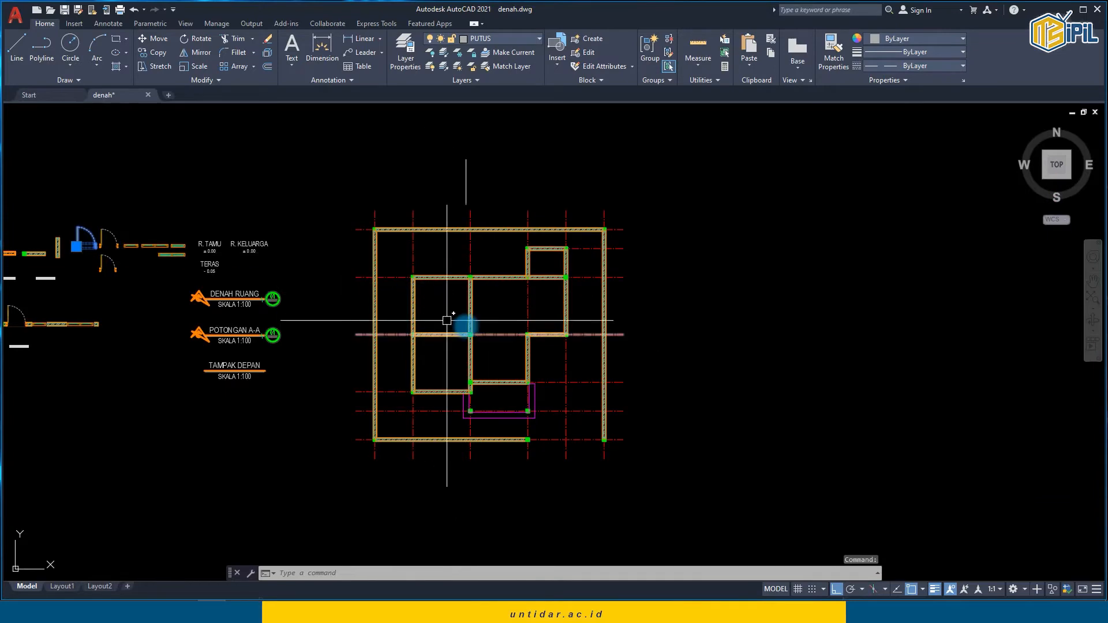
{"action": "scroll", "coordinate": [81, 245], "scroll_direction": "up", "scroll_amount": 4}
{"action": "middle_click_drag", "start_coordinate": [36, 230], "coordinate": [294, 270]}
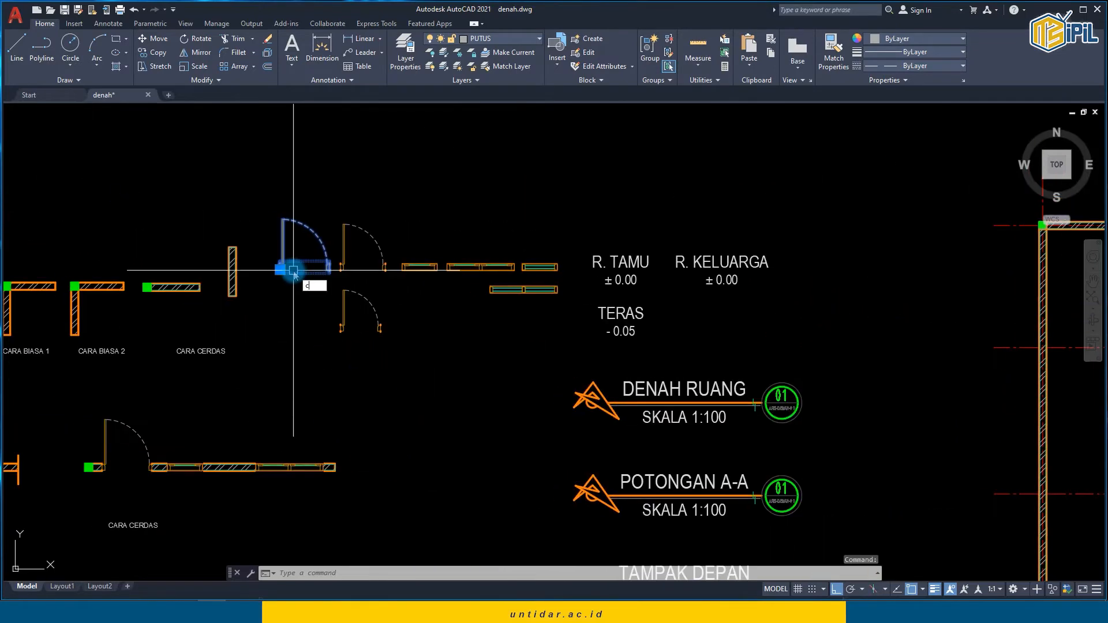
{"action": "type", "text": "o"}
{"action": "key", "text": "Return"}
{"action": "scroll", "coordinate": [293, 270], "scroll_direction": "up", "scroll_amount": 5}
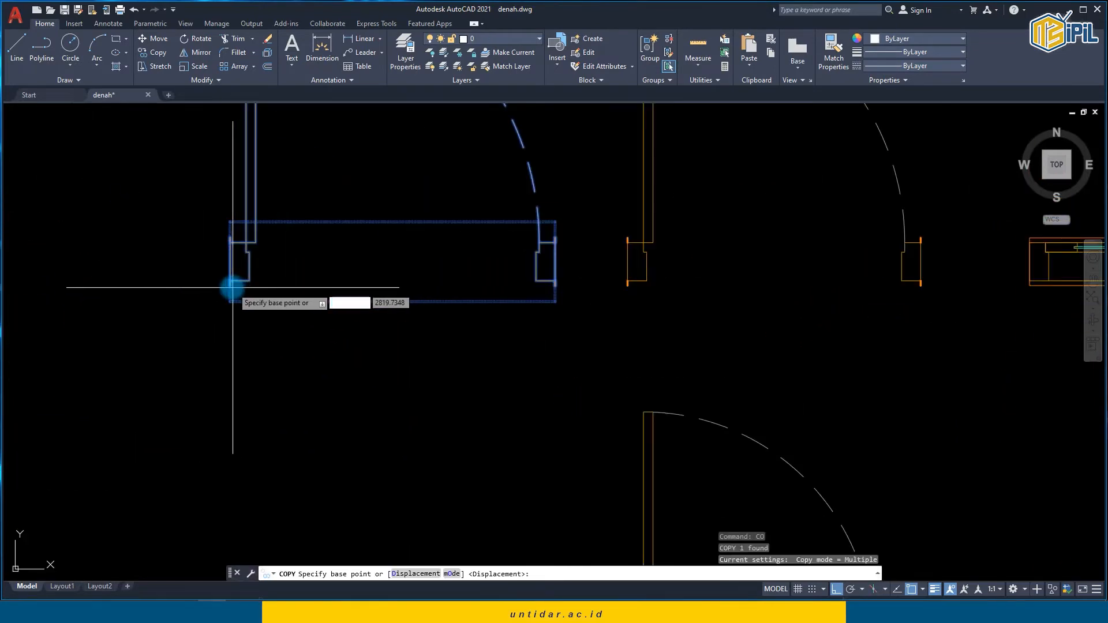
{"action": "left_click", "coordinate": [233, 287]}
{"action": "scroll", "coordinate": [103, 198], "scroll_direction": "down", "scroll_amount": 5}
{"action": "scroll", "coordinate": [767, 408], "scroll_direction": "up", "scroll_amount": 6}
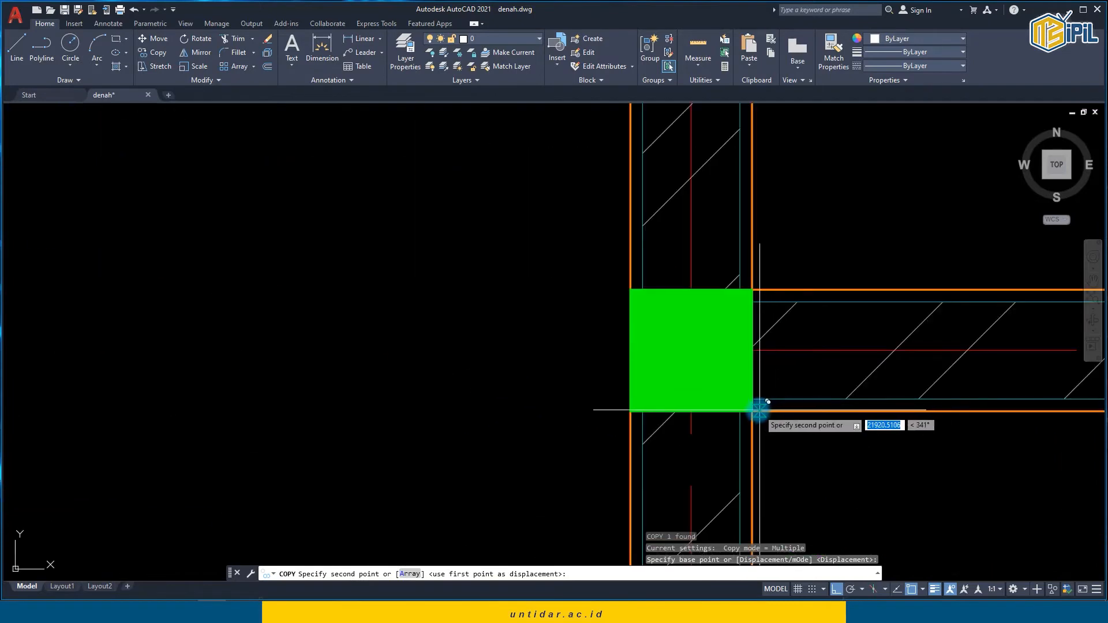
{"action": "left_click", "coordinate": [760, 411]}
{"action": "scroll", "coordinate": [750, 369], "scroll_direction": "down", "scroll_amount": 8}
{"action": "key", "text": "Escape"}
Step: Copy the second door sample into the plan's middle room and rotate it a quarter turn counterclockwise
{"action": "middle_click_drag", "start_coordinate": [289, 282], "coordinate": [657, 417]}
{"action": "scroll", "coordinate": [392, 252], "scroll_direction": "up", "scroll_amount": 2}
{"action": "left_click", "coordinate": [411, 246]}
{"action": "left_click", "coordinate": [378, 218]}
{"action": "key", "text": "space"}
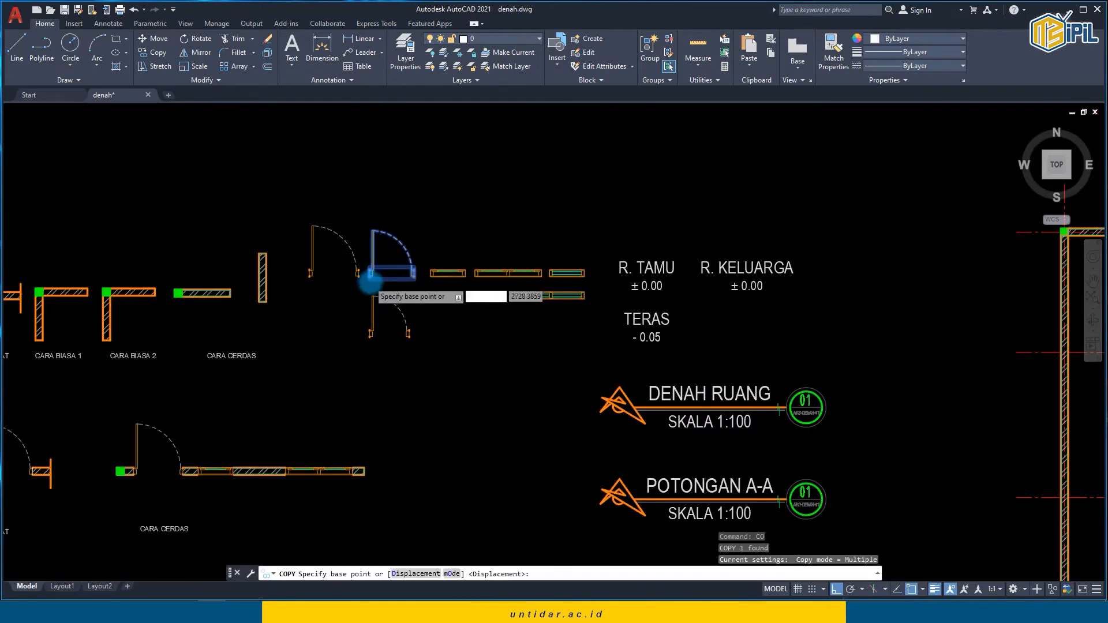
{"action": "scroll", "coordinate": [370, 280], "scroll_direction": "up", "scroll_amount": 5}
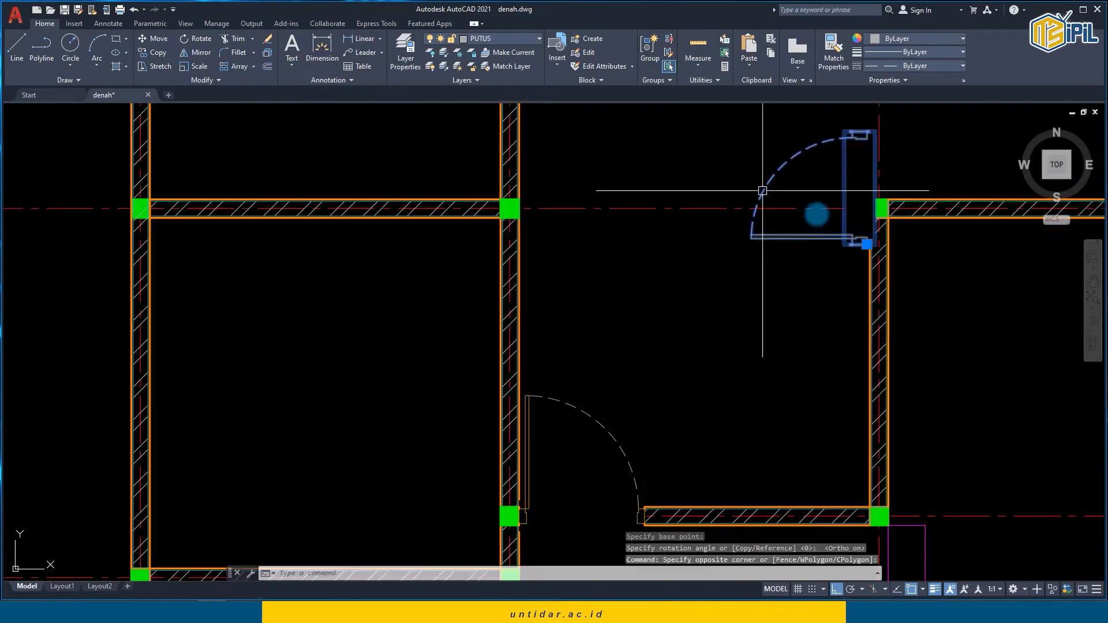
Step: Move the rotated door by its lower frame corner into the bedroom wall, directly above the column where the two bedrooms meet
{"action": "type", "text": "m"}
{"action": "key", "text": "Return"}
{"action": "scroll", "coordinate": [851, 241], "scroll_direction": "up", "scroll_amount": 6}
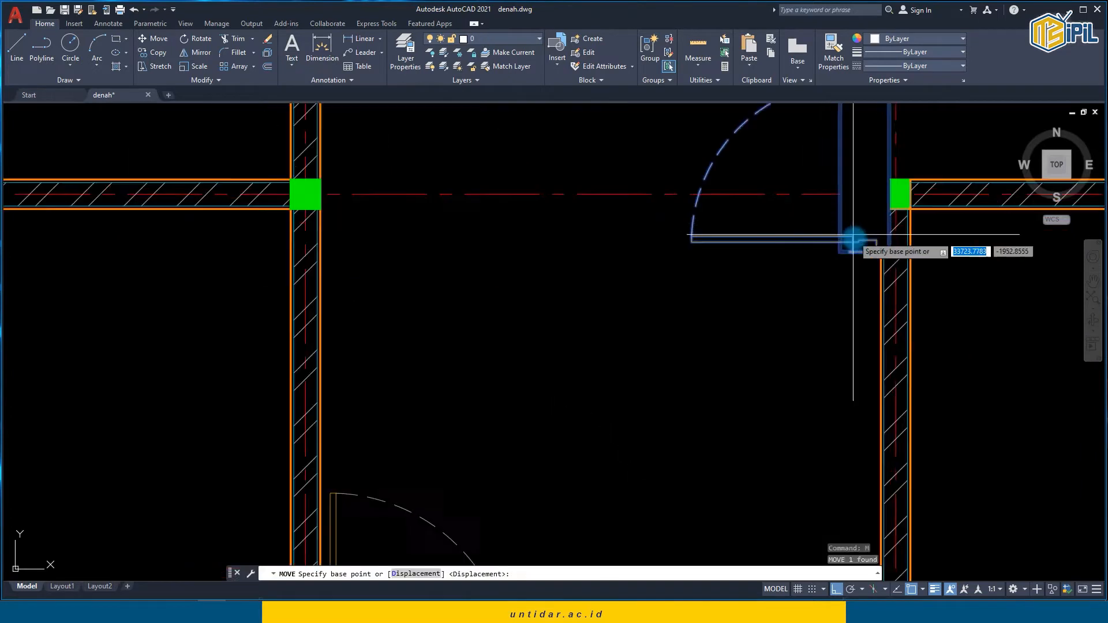
{"action": "left_click", "coordinate": [844, 279]}
{"action": "scroll", "coordinate": [840, 264], "scroll_direction": "down", "scroll_amount": 5}
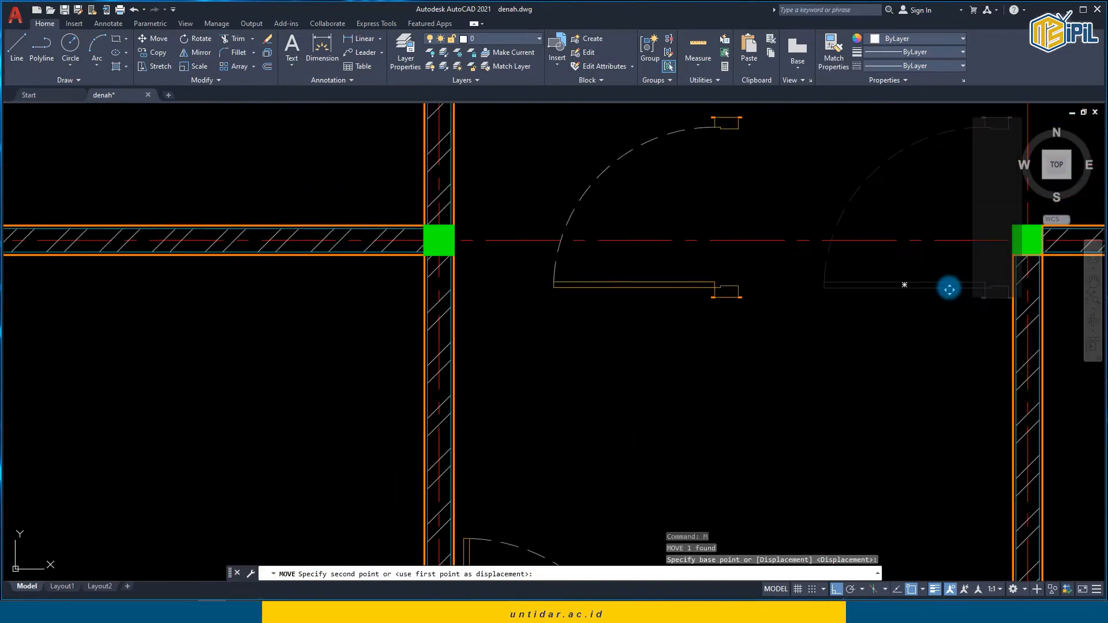
{"action": "scroll", "coordinate": [420, 248], "scroll_direction": "up", "scroll_amount": 3}
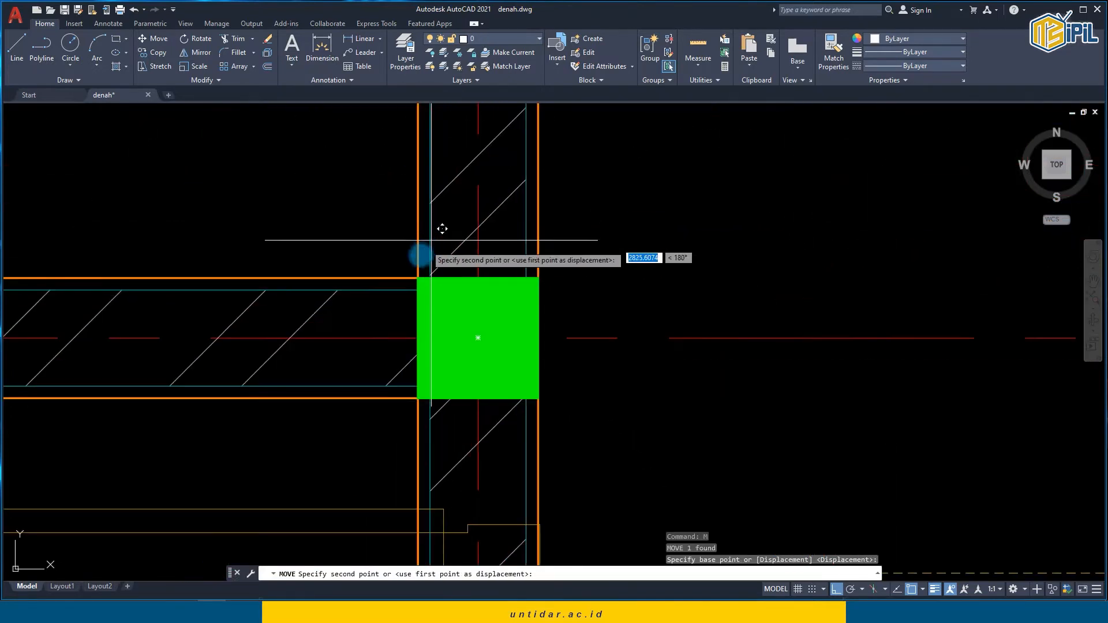
{"action": "left_click", "coordinate": [419, 273]}
{"action": "scroll", "coordinate": [444, 243], "scroll_direction": "down", "scroll_amount": 5}
Step: Mirror the bedroom door across the horizontal axis through that column to give the lower bedroom a matching door, keeping the original
{"action": "left_click", "coordinate": [370, 187]}
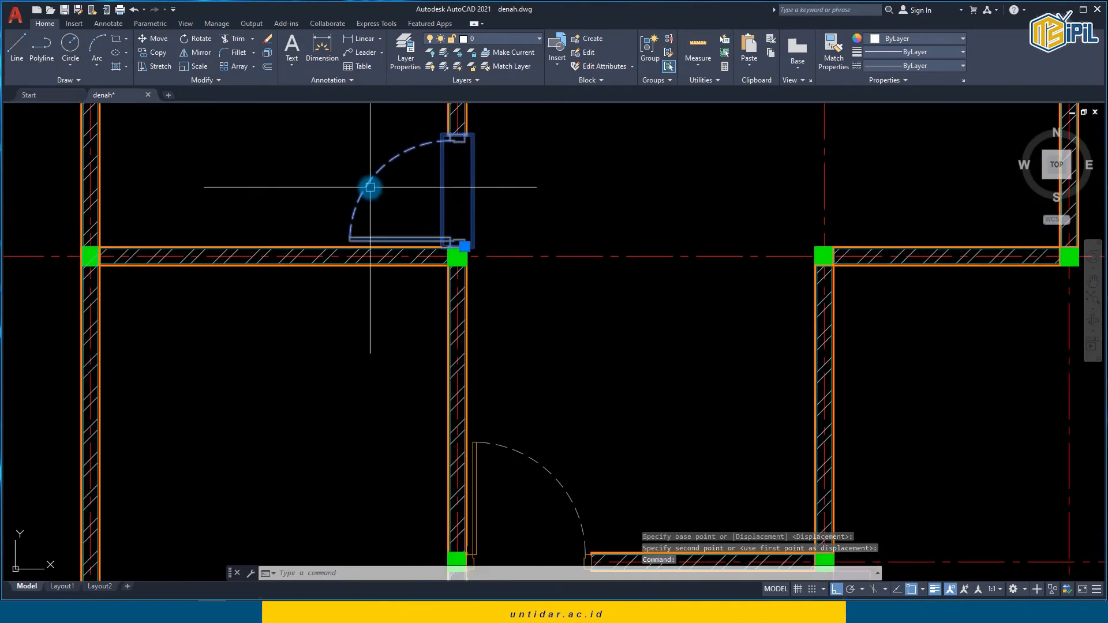
{"action": "key", "text": "Return"}
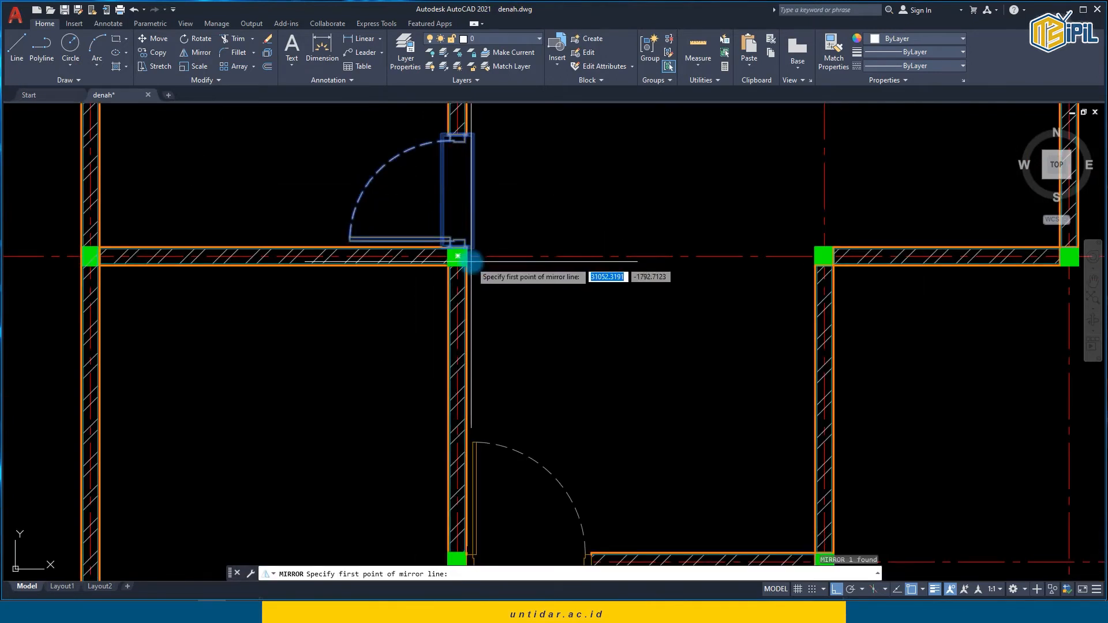
{"action": "scroll", "coordinate": [457, 256], "scroll_direction": "up", "scroll_amount": 5}
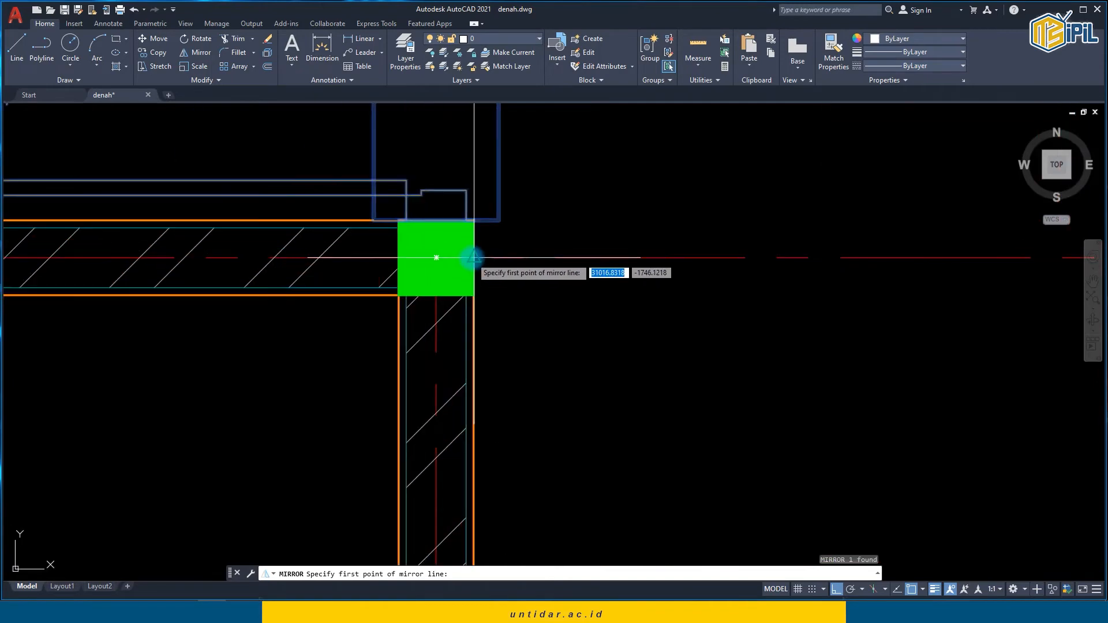
{"action": "left_click", "coordinate": [469, 255]}
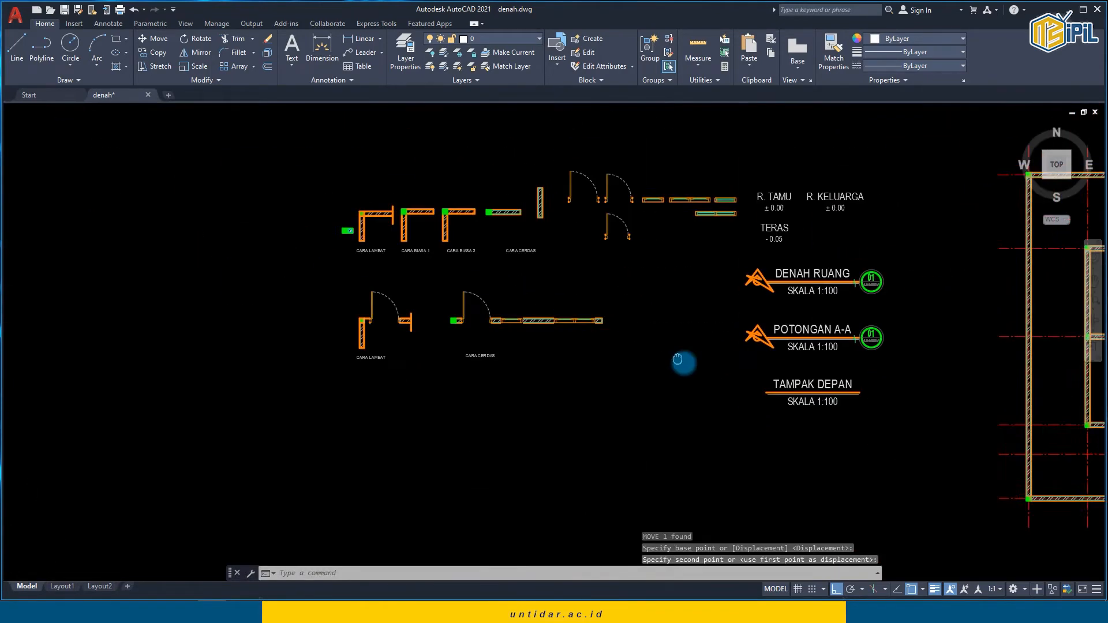
Step: Copy the double casement window sample by its middle, with Ortho off, into the room just above the front wall past the main door
{"action": "scroll", "coordinate": [683, 213], "scroll_direction": "up", "scroll_amount": 3}
{"action": "middle_click_drag", "start_coordinate": [683, 213], "coordinate": [404, 261]}
{"action": "scroll", "coordinate": [428, 261], "scroll_direction": "up", "scroll_amount": 2}
{"action": "left_click", "coordinate": [471, 269]}
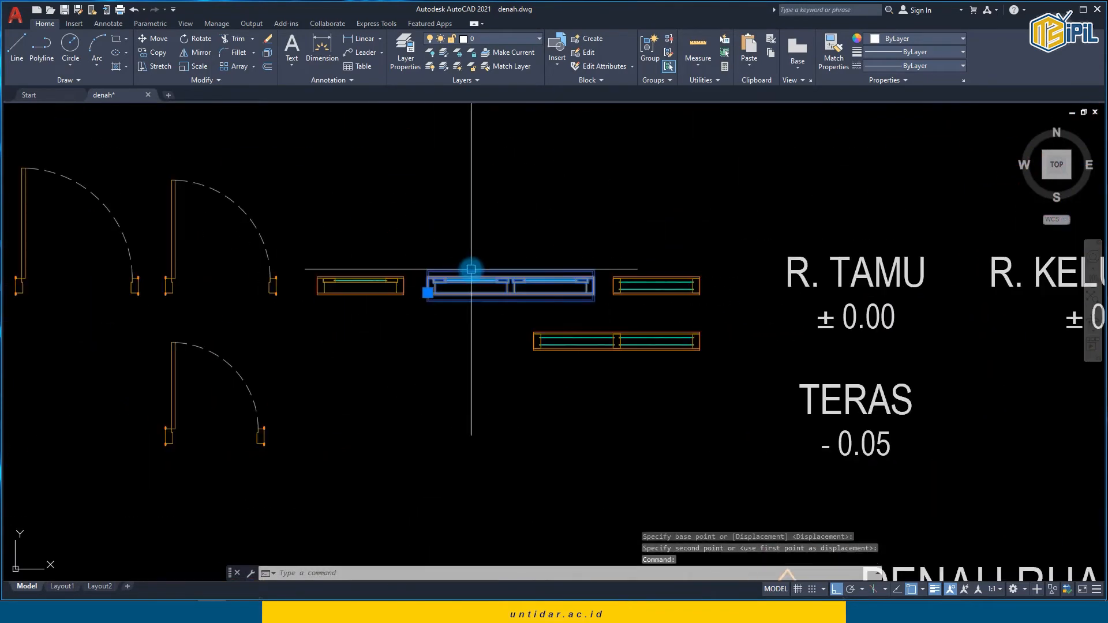
{"action": "type", "text": "Co"}
{"action": "key", "text": "Return"}
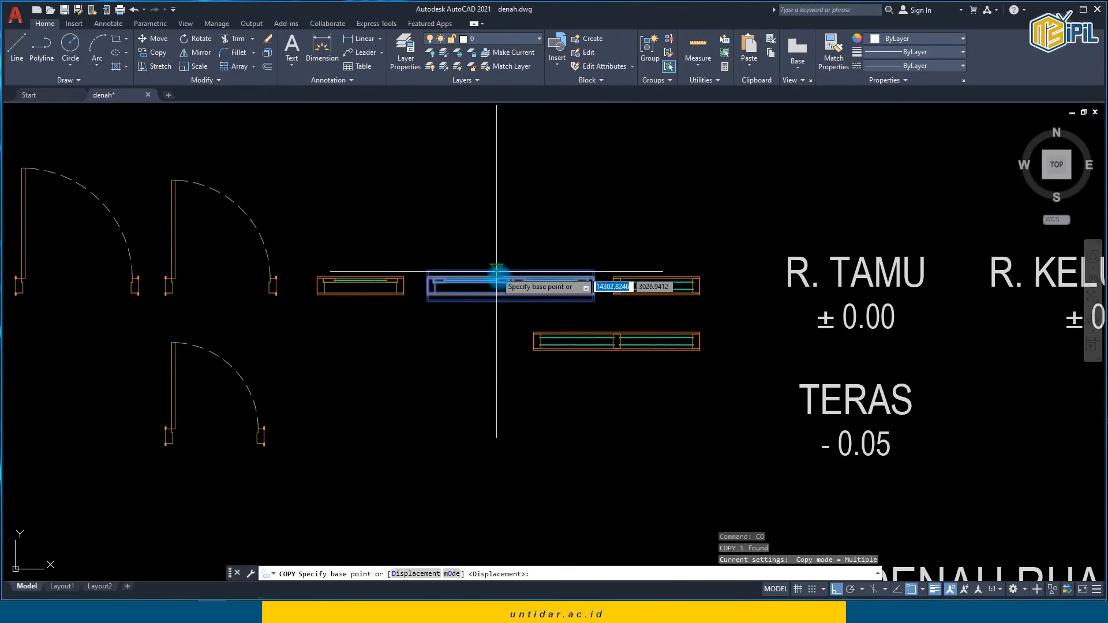
{"action": "left_click", "coordinate": [510, 285]}
{"action": "key", "text": "F8"}
{"action": "scroll", "coordinate": [626, 363], "scroll_direction": "down", "scroll_amount": 3}
{"action": "middle_click_drag", "start_coordinate": [623, 360], "coordinate": [197, 133]}
{"action": "scroll", "coordinate": [197, 133], "scroll_direction": "down", "scroll_amount": 1}
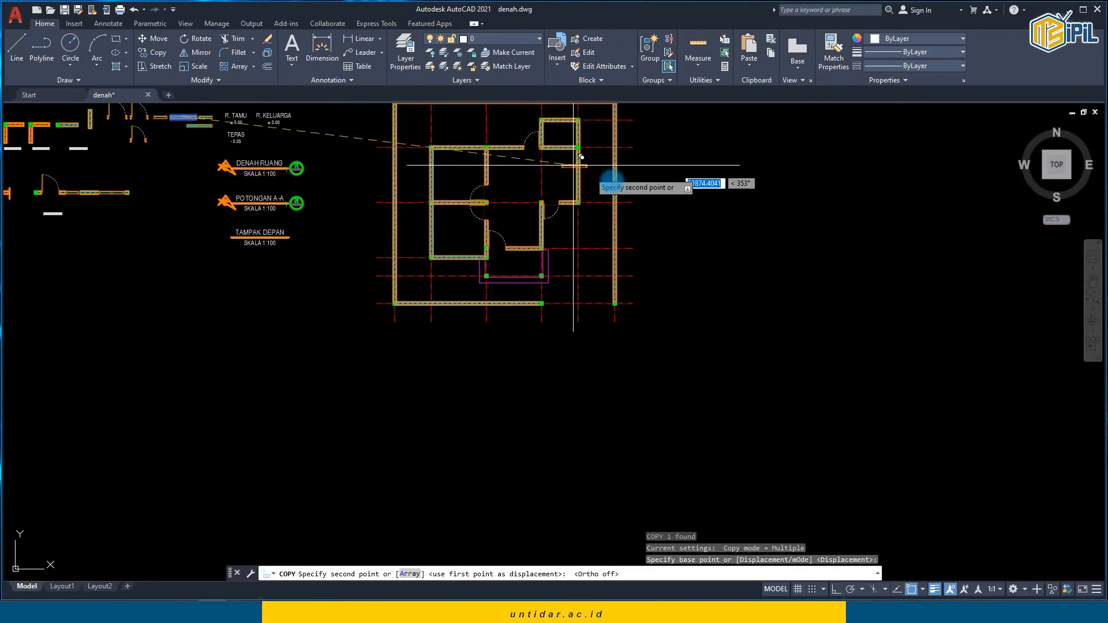
{"action": "scroll", "coordinate": [503, 229], "scroll_direction": "up", "scroll_amount": 5}
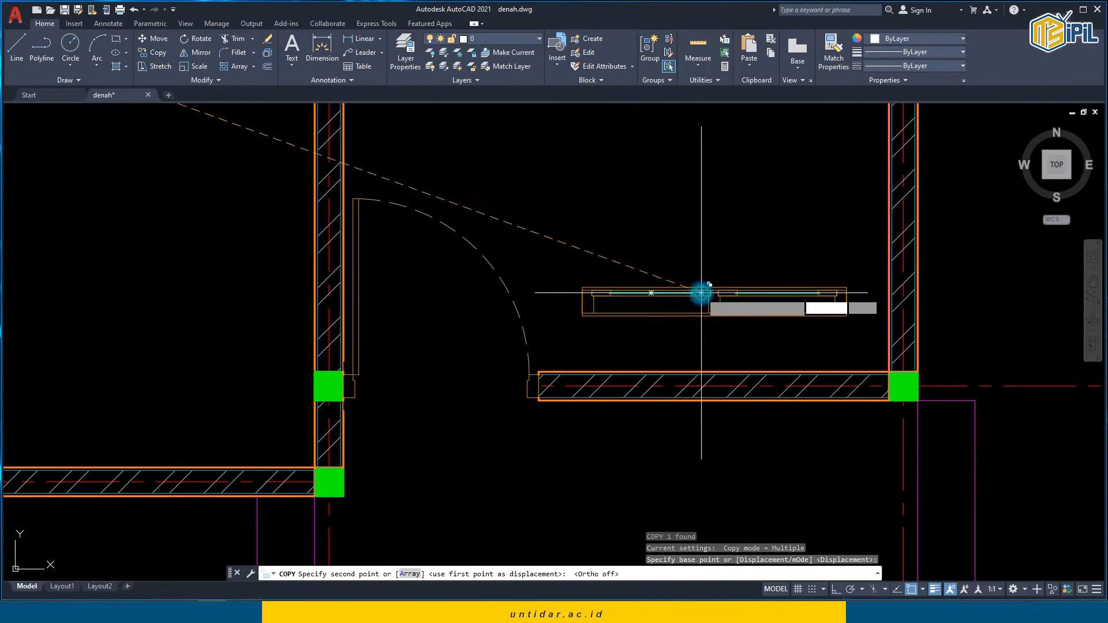
{"action": "left_click", "coordinate": [709, 282]}
{"action": "key", "text": "Escape"}
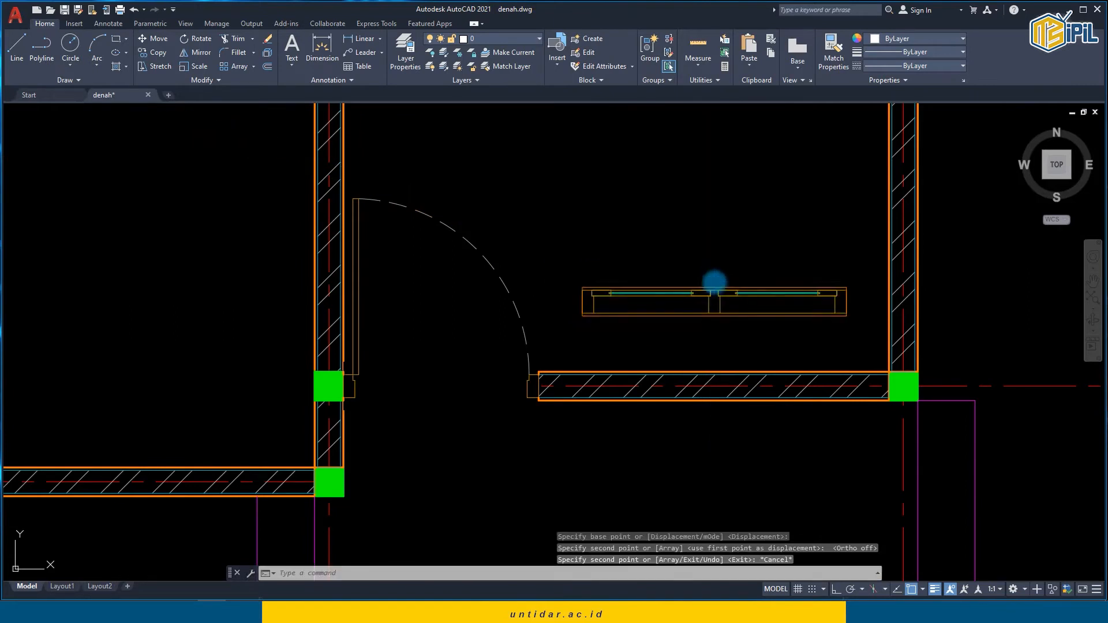
Step: Mirror the copied double window about a horizontal line so its panes face the terrace, and move it onto the front wall
{"action": "left_click", "coordinate": [695, 303]}
{"action": "type", "text": "mi"}
{"action": "key", "text": "Return"}
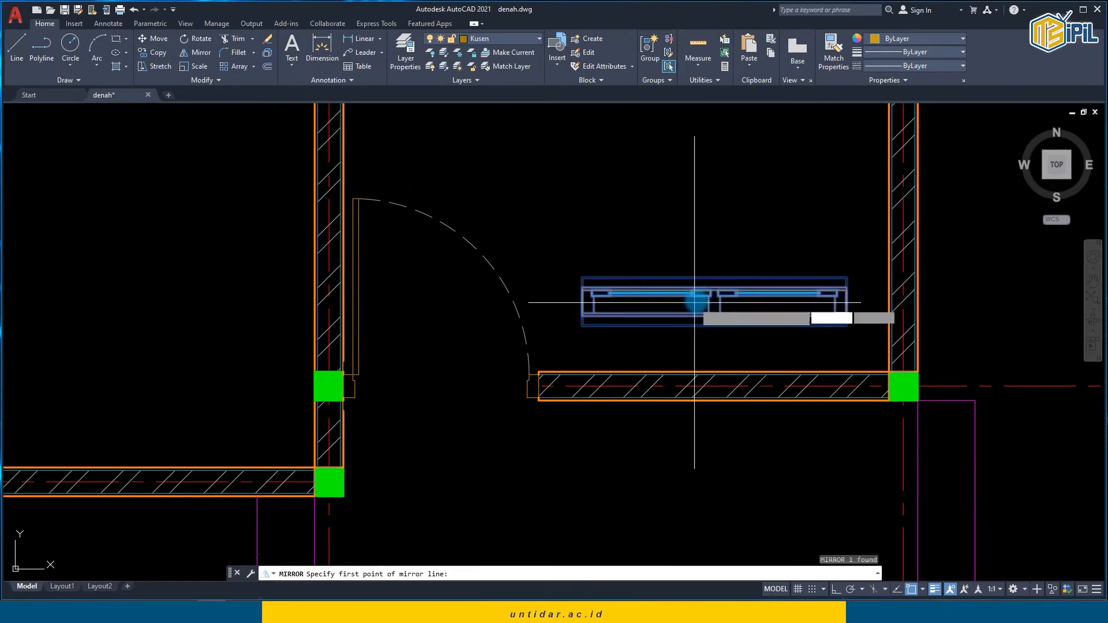
{"action": "scroll", "coordinate": [697, 317], "scroll_direction": "up", "scroll_amount": 4}
{"action": "scroll", "coordinate": [834, 297], "scroll_direction": "down", "scroll_amount": 4}
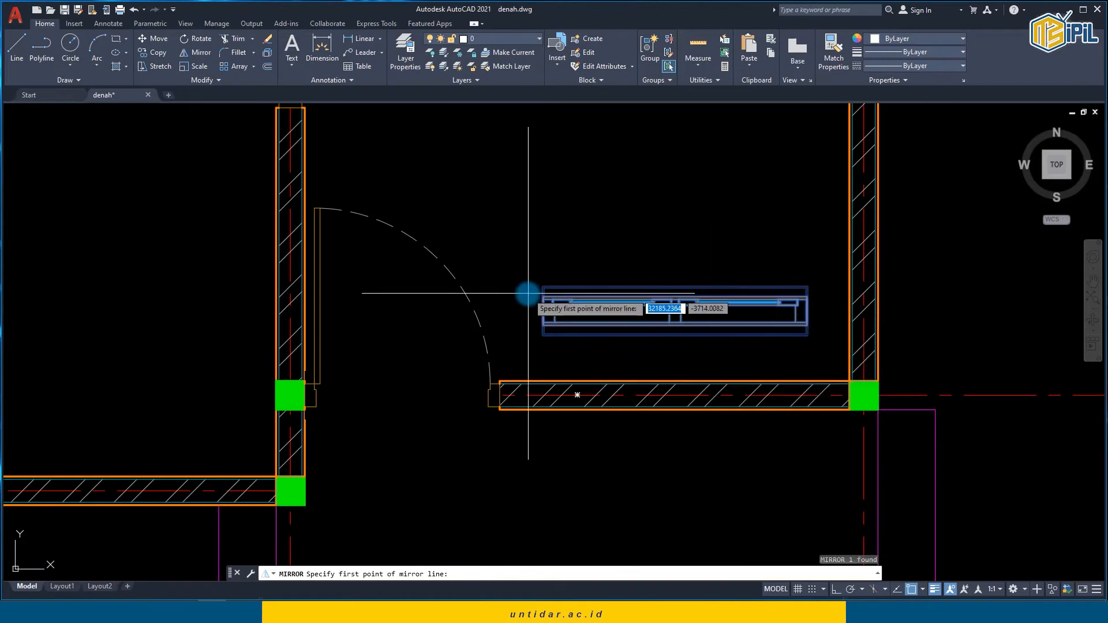
{"action": "scroll", "coordinate": [530, 337], "scroll_direction": "up", "scroll_amount": 4}
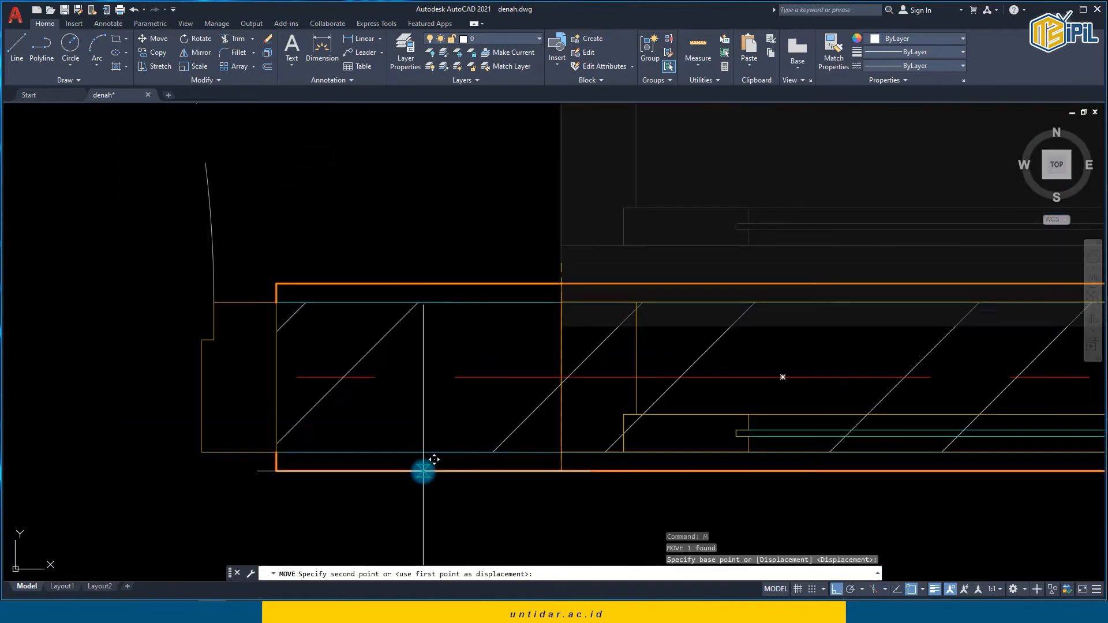
Step: Place the double window being moved into the front wall opening, aligned with the lower outer wall line
{"action": "left_click", "coordinate": [423, 471]}
{"action": "scroll", "coordinate": [482, 316], "scroll_direction": "down", "scroll_amount": 4}
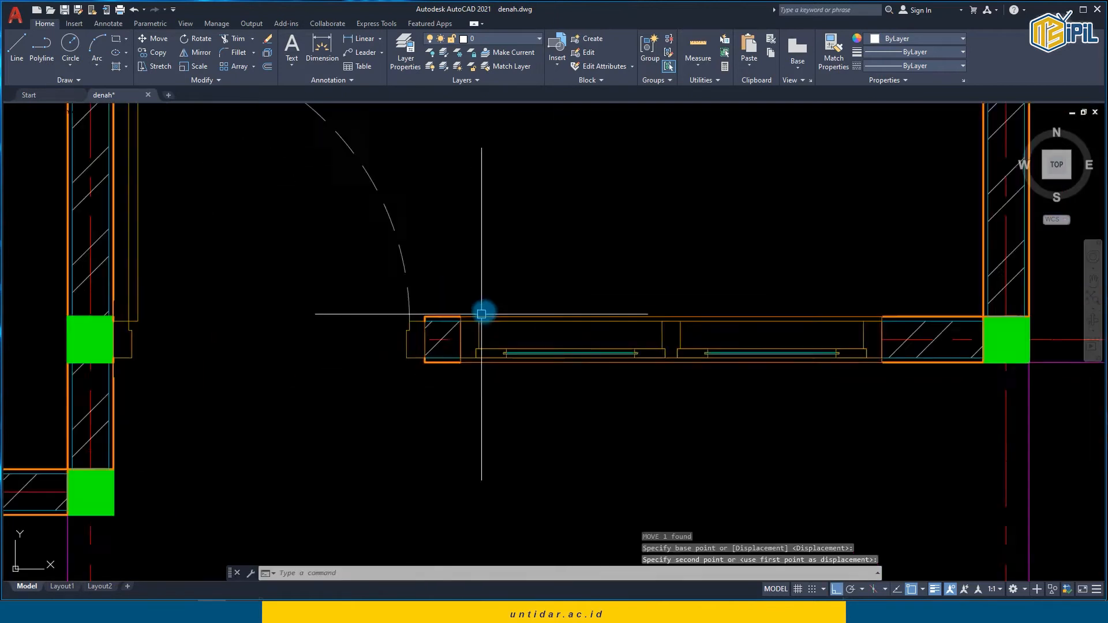
{"action": "scroll", "coordinate": [711, 323], "scroll_direction": "up", "scroll_amount": 1}
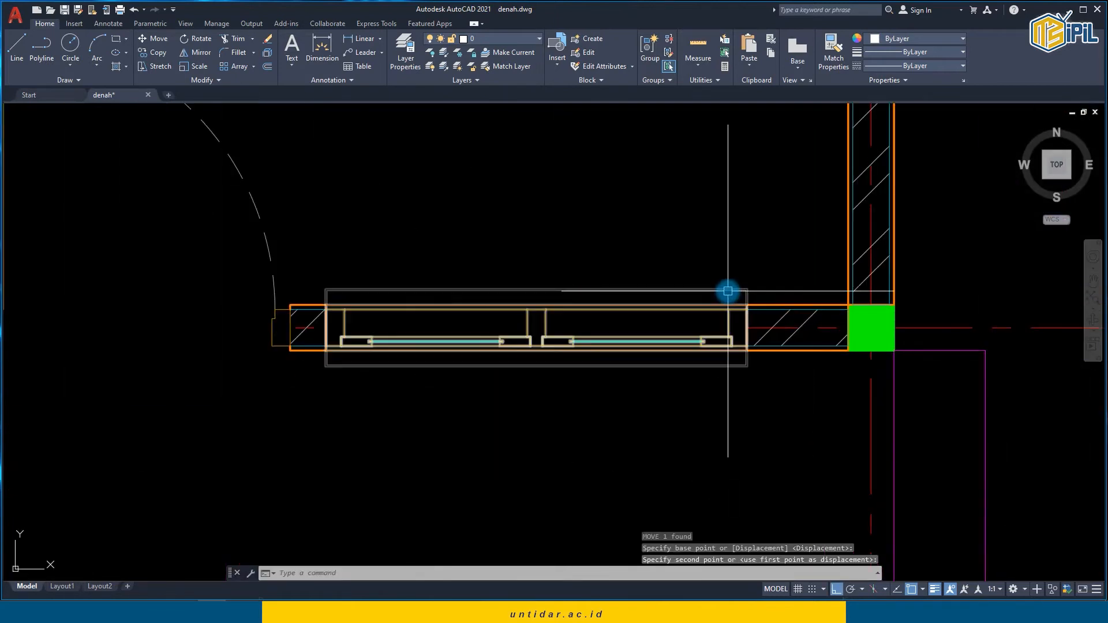
{"action": "scroll", "coordinate": [374, 293], "scroll_direction": "down", "scroll_amount": 5}
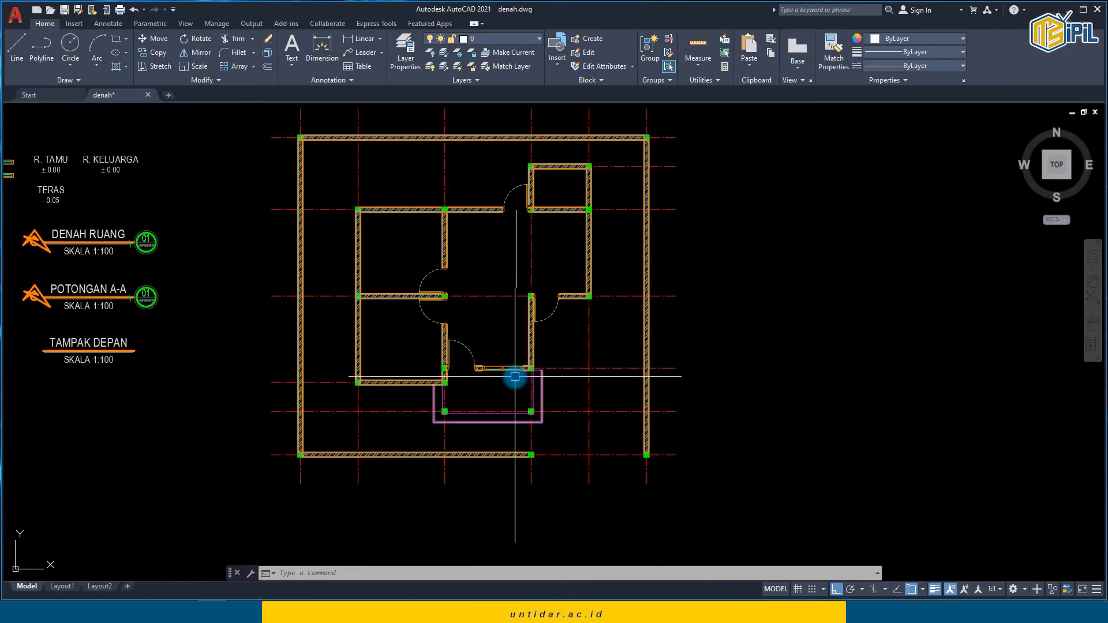
{"action": "scroll", "coordinate": [515, 376], "scroll_direction": "up", "scroll_amount": 2}
{"action": "left_click", "coordinate": [495, 362]}
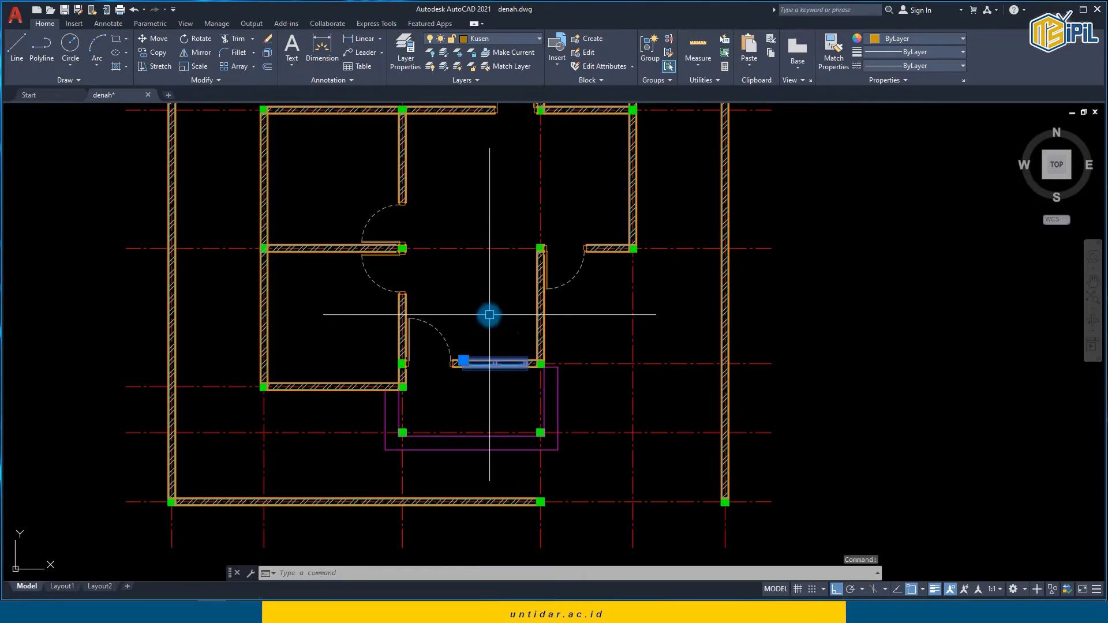
Step: Copy the single window block from the door and window samples to the space beside the house's west wall
{"action": "mouse_move", "coordinate": [315, 272]}
{"action": "middle_mouse_down"}
{"action": "mouse_move", "coordinate": [615, 383]}
{"action": "mouse_move", "coordinate": [838, 411]}
{"action": "middle_mouse_up"}
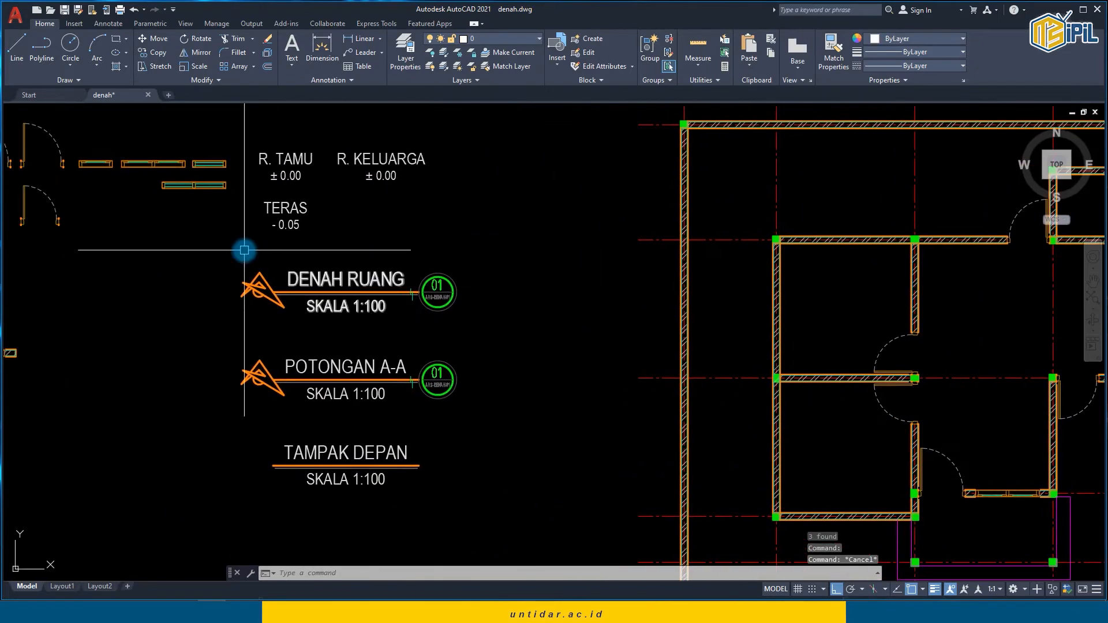
{"action": "middle_click_drag", "start_coordinate": [116, 148], "coordinate": [360, 270]}
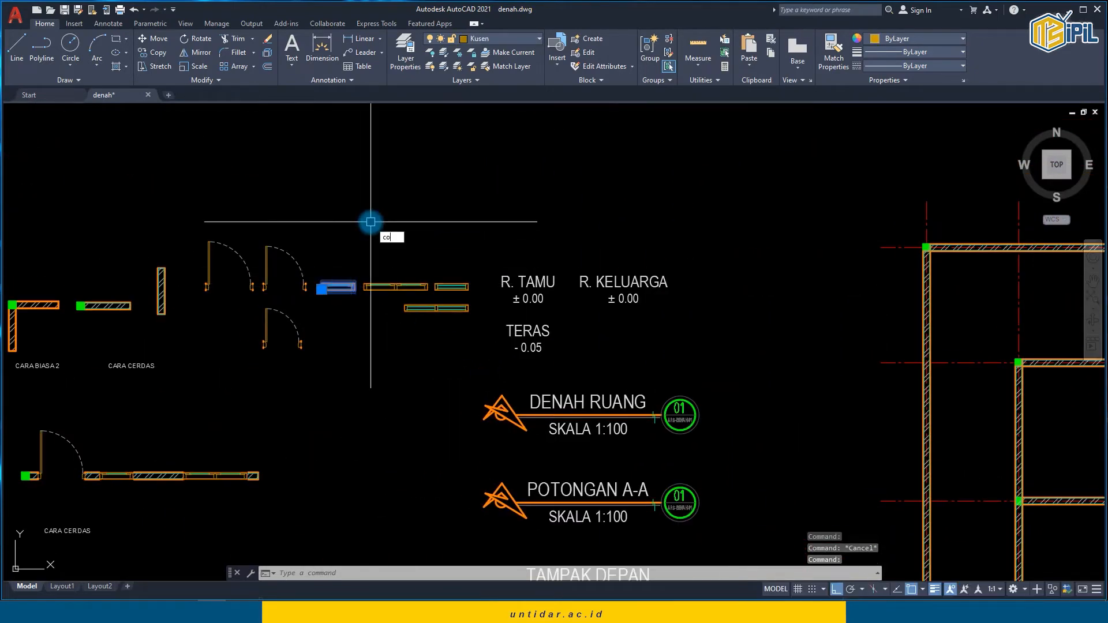
{"action": "key", "text": "Return"}
{"action": "left_click", "coordinate": [348, 285]}
{"action": "middle_click_drag", "start_coordinate": [701, 369], "coordinate": [351, 292]}
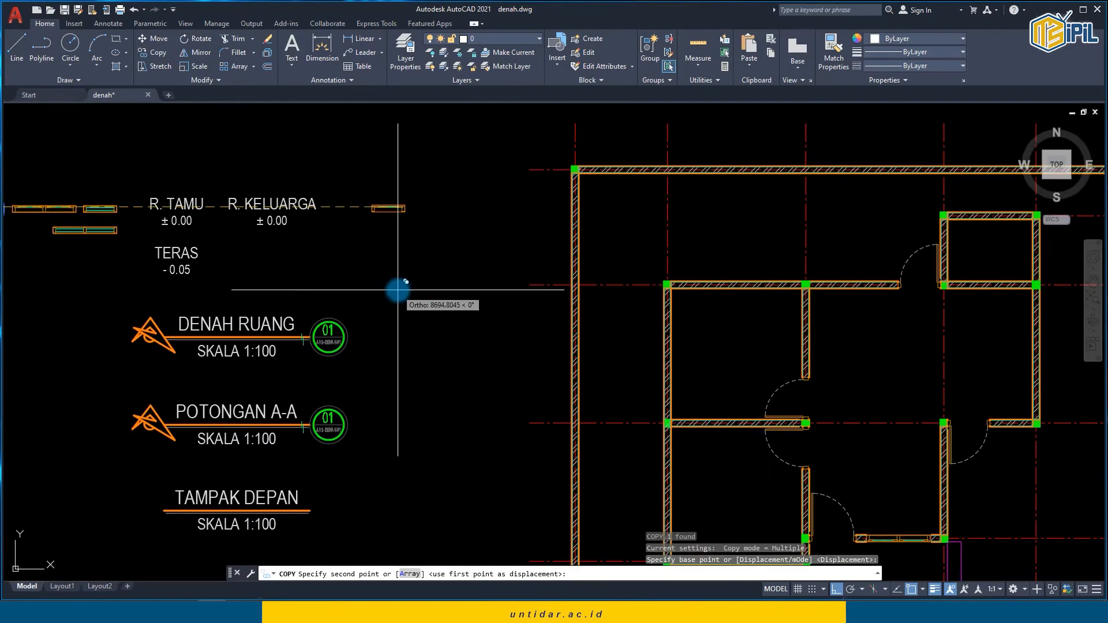
{"action": "key", "text": "F8"}
{"action": "middle_click_drag", "start_coordinate": [615, 357], "coordinate": [525, 272]}
{"action": "scroll", "coordinate": [525, 279], "scroll_direction": "up", "scroll_amount": 1}
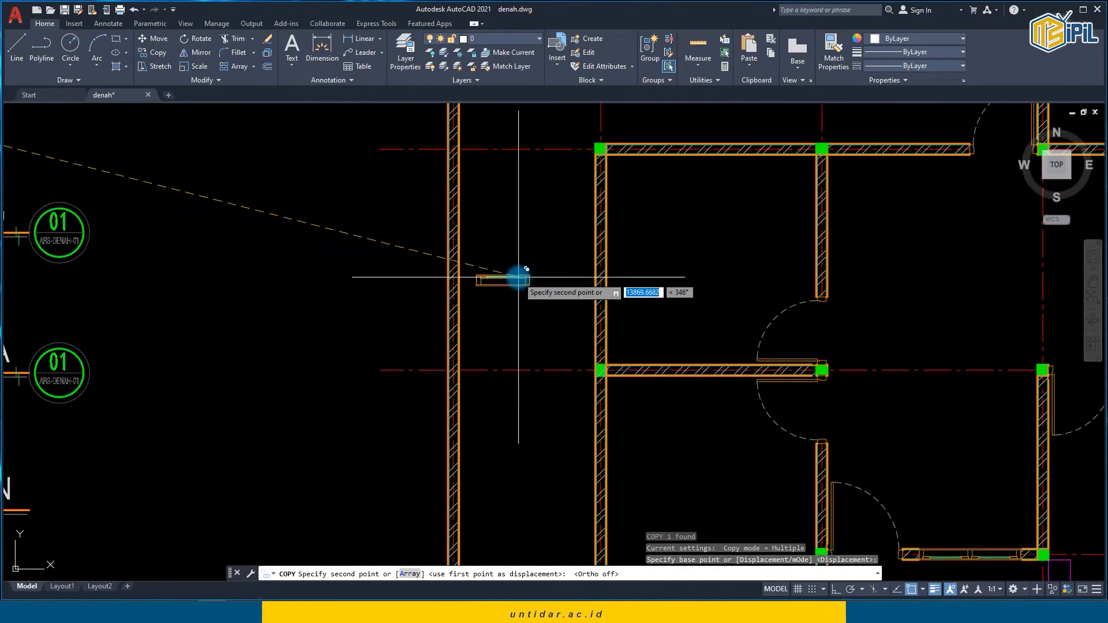
{"action": "left_click", "coordinate": [519, 279]}
{"action": "key", "text": "Escape"}
Step: Rotate the copied single window 90° so it stands vertically
{"action": "scroll", "coordinate": [523, 280], "scroll_direction": "up", "scroll_amount": 1}
{"action": "scroll", "coordinate": [523, 281], "scroll_direction": "up", "scroll_amount": 2}
{"action": "left_click", "coordinate": [524, 278]}
{"action": "left_click", "coordinate": [490, 223]}
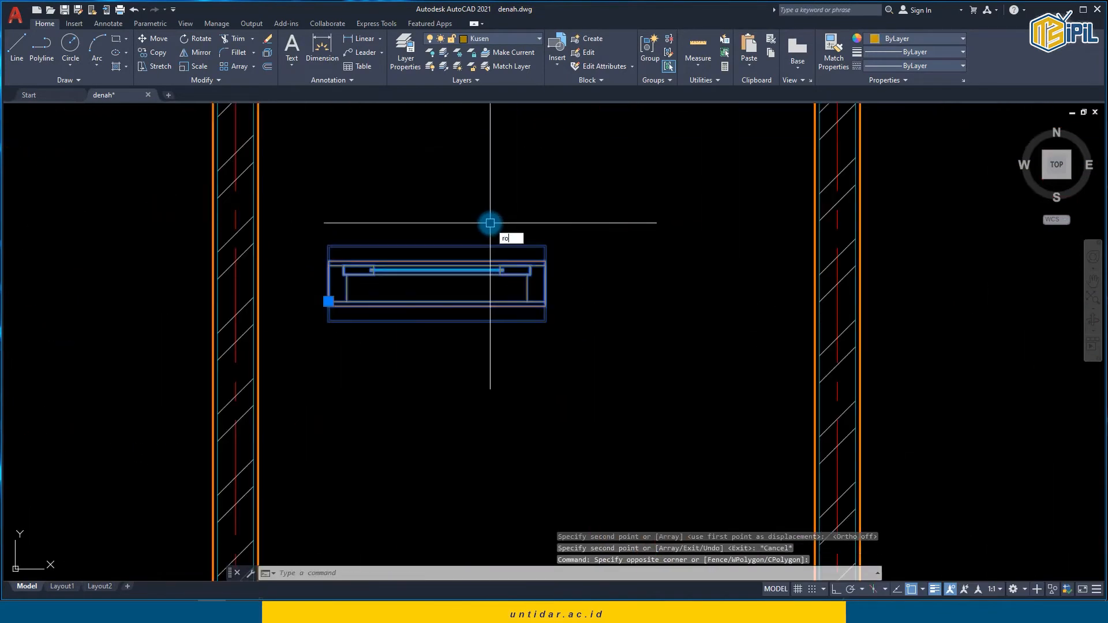
{"action": "type", "text": "ro"}
{"action": "key", "text": "Return"}
{"action": "left_click", "coordinate": [505, 219]}
{"action": "key", "text": "F8"}
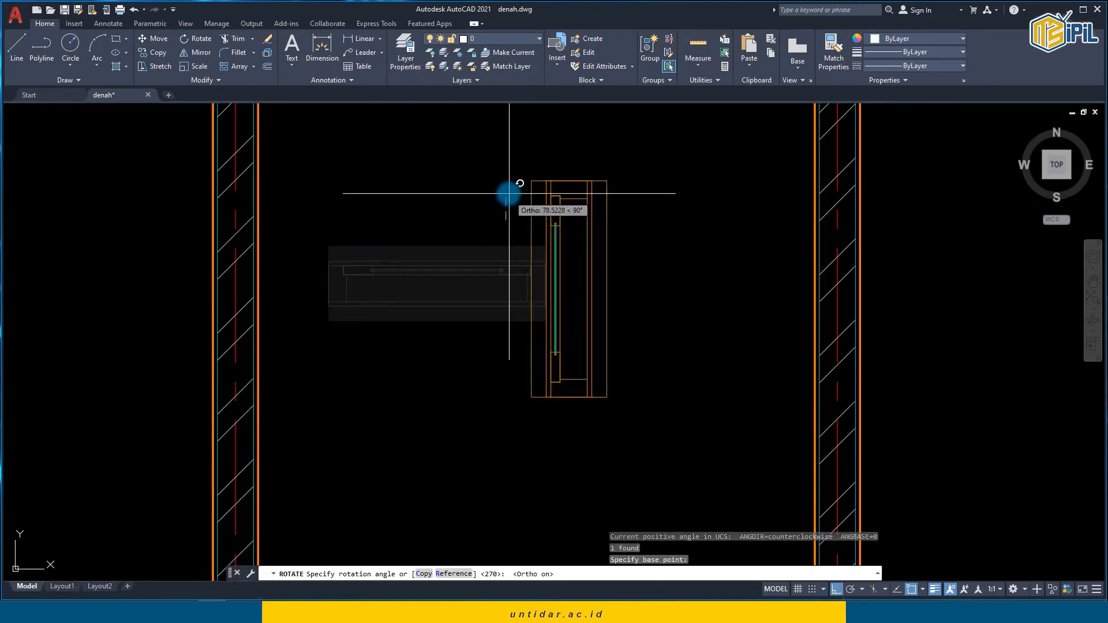
{"action": "left_click", "coordinate": [509, 193]}
Step: Move the rotated window into the west wall of the upper-left room, snapping its upper corner to the column's lower corner
{"action": "left_click", "coordinate": [581, 212]}
{"action": "left_click", "coordinate": [540, 187]}
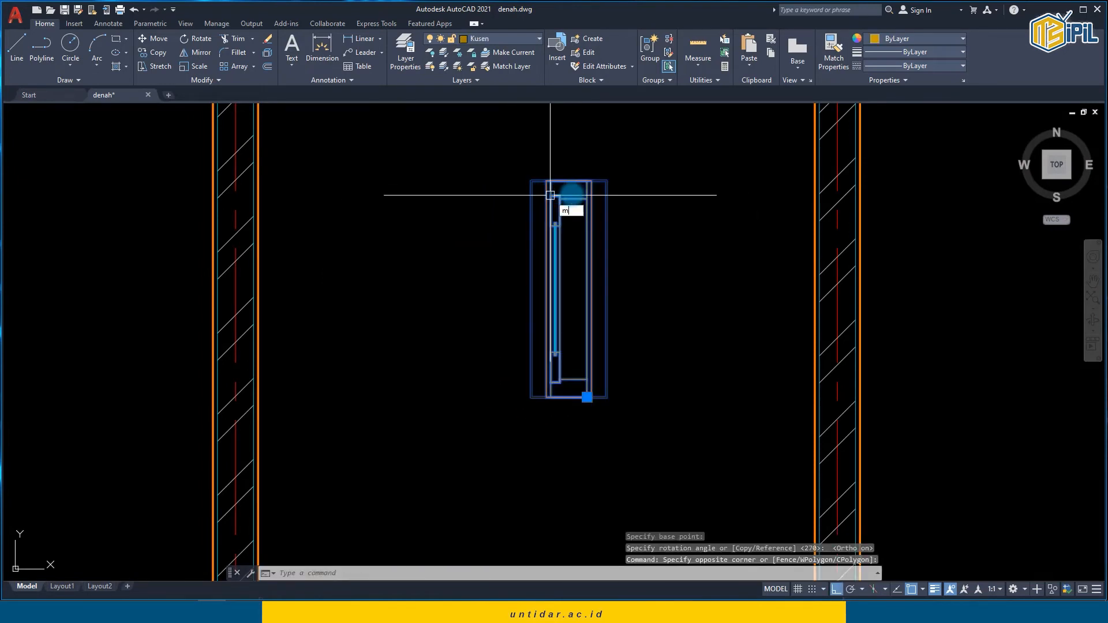
{"action": "key", "text": "Return"}
{"action": "scroll", "coordinate": [581, 183], "scroll_direction": "up", "scroll_amount": 2}
{"action": "left_click", "coordinate": [606, 178]}
{"action": "scroll", "coordinate": [645, 171], "scroll_direction": "down", "scroll_amount": 3}
{"action": "middle_click_drag", "start_coordinate": [646, 171], "coordinate": [556, 383]}
{"action": "scroll", "coordinate": [583, 311], "scroll_direction": "up", "scroll_amount": 3}
{"action": "left_click", "coordinate": [543, 304]}
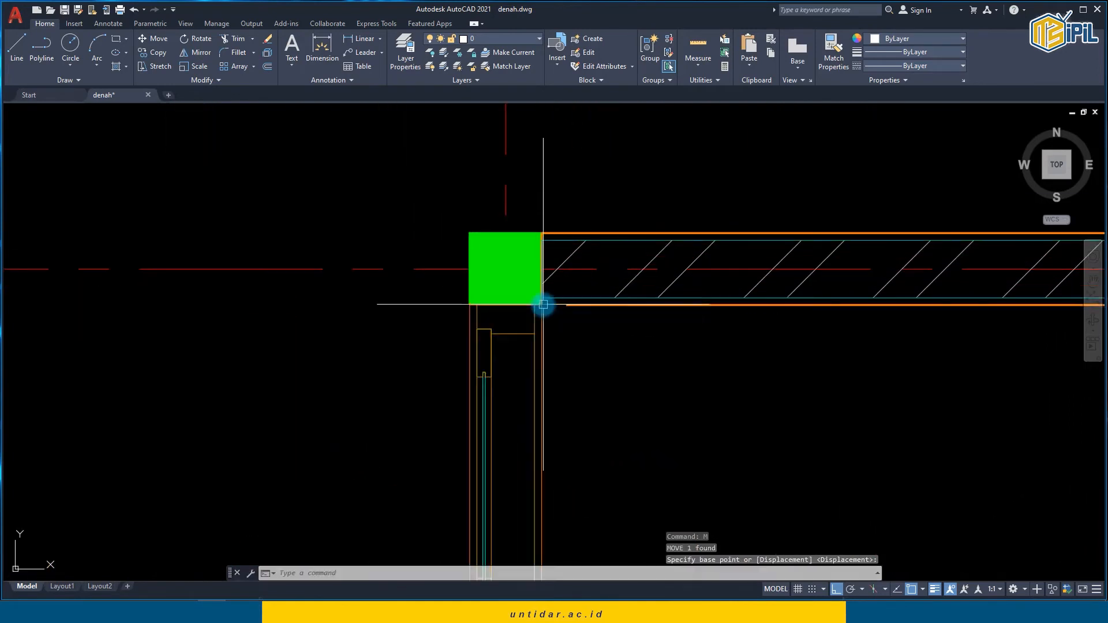
{"action": "left_click", "coordinate": [543, 304]}
Step: Move the west wall window 150 straight down from the corner column
{"action": "left_click", "coordinate": [537, 334]}
{"action": "left_click", "coordinate": [566, 327]}
{"action": "type", "text": "m"}
{"action": "key", "text": "Return"}
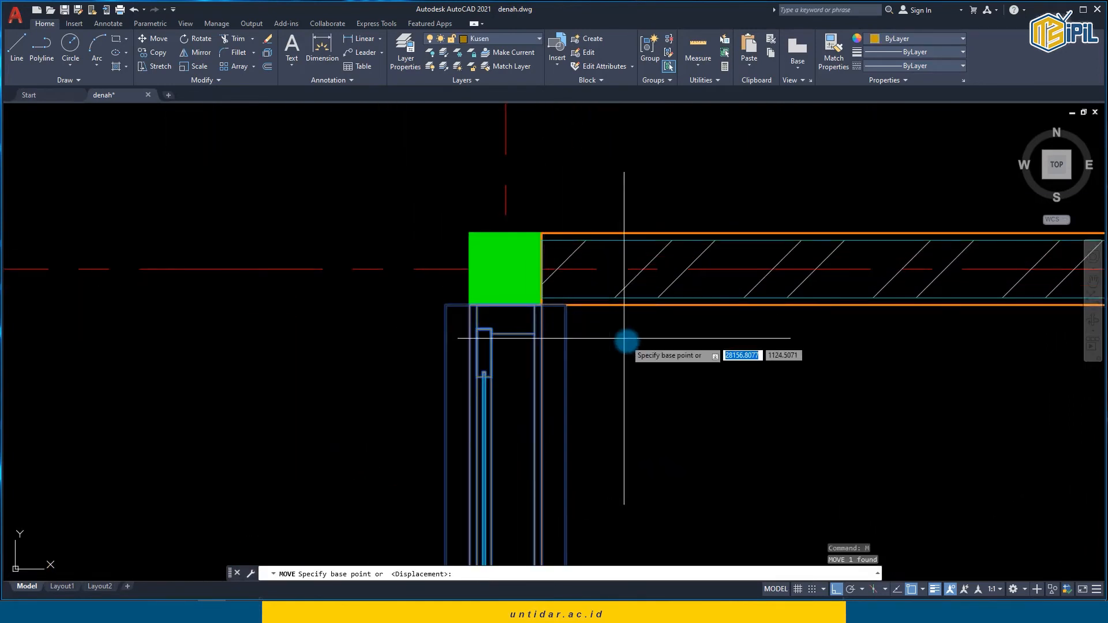
{"action": "left_click", "coordinate": [628, 342]}
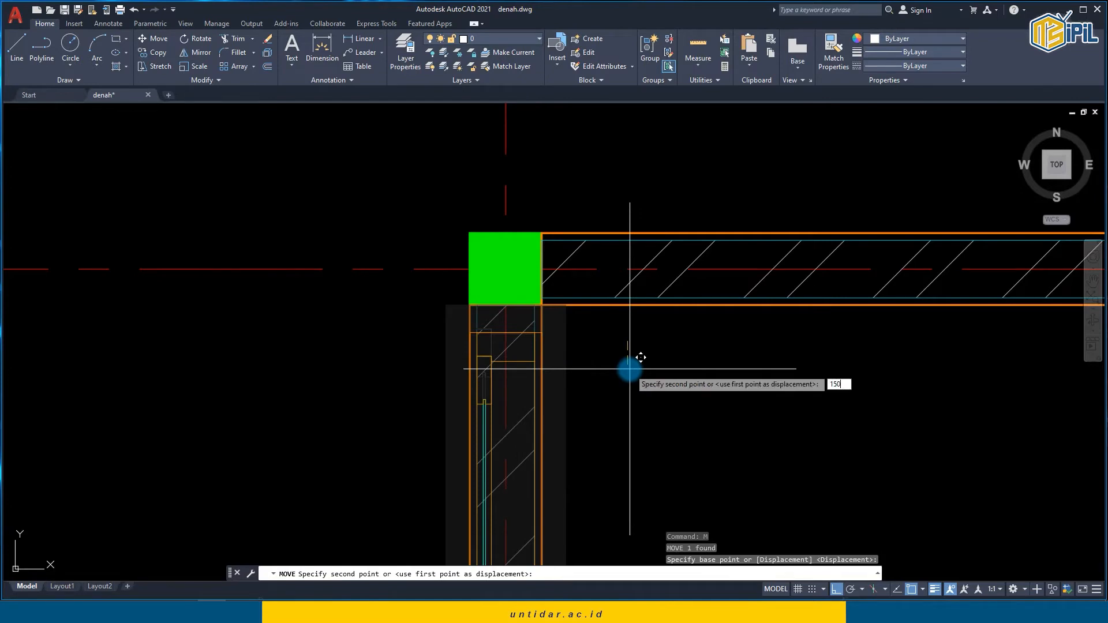
{"action": "key", "text": "Return"}
{"action": "scroll", "coordinate": [640, 364], "scroll_direction": "down", "scroll_amount": 8}
{"action": "scroll", "coordinate": [560, 196], "scroll_direction": "up", "scroll_amount": 2}
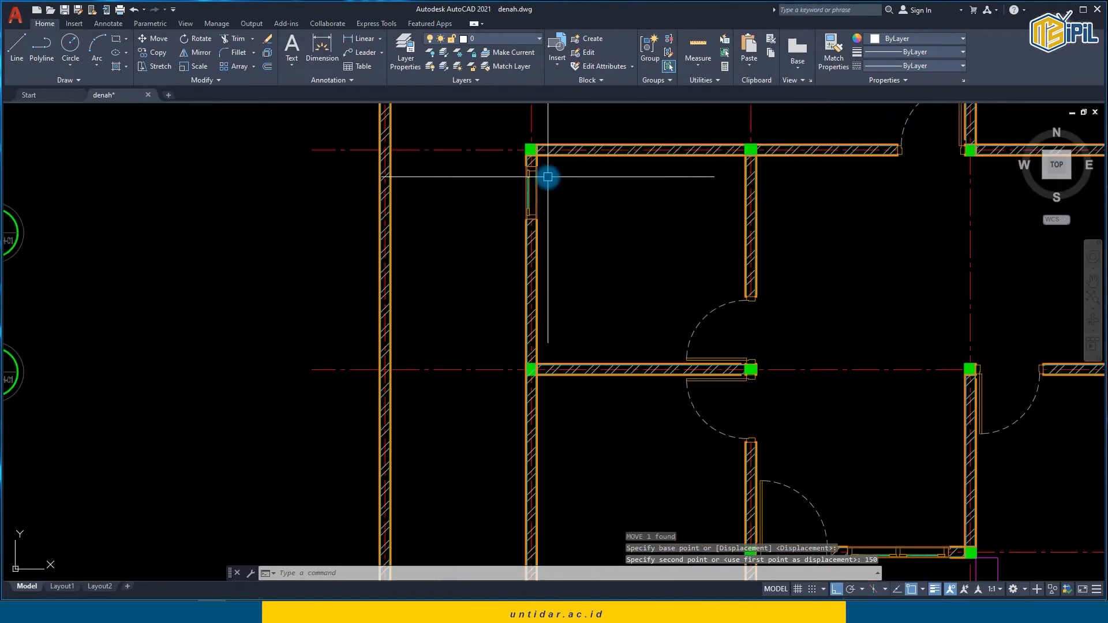
Step: Mirror the west wall window about the horizontal axis through the middle column into the lower room's wall, keeping the source
{"action": "key", "text": "Return"}
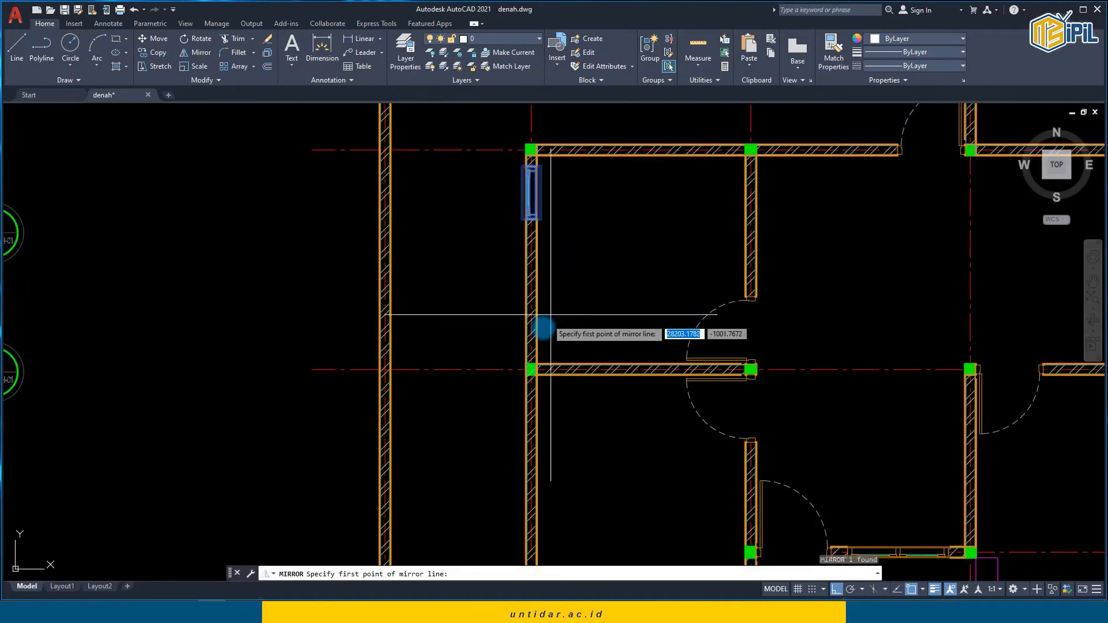
{"action": "scroll", "coordinate": [531, 346], "scroll_direction": "up", "scroll_amount": 3}
{"action": "left_click", "coordinate": [523, 371]}
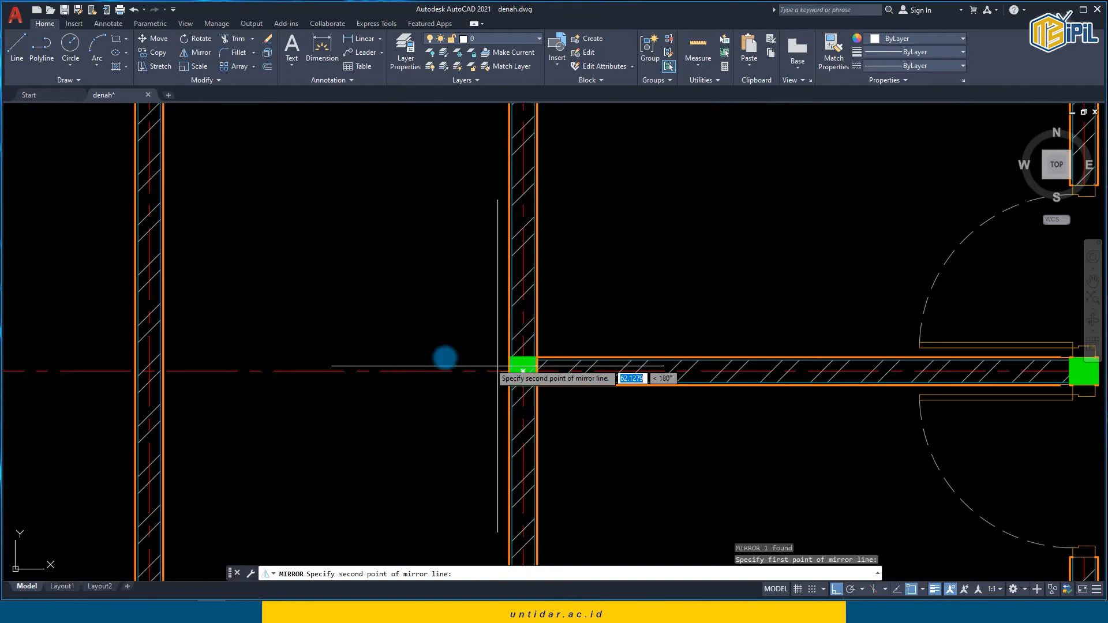
{"action": "left_click", "coordinate": [396, 346]}
{"action": "key", "text": "Return"}
{"action": "scroll", "coordinate": [462, 334], "scroll_direction": "down", "scroll_amount": 3}
{"action": "scroll", "coordinate": [487, 444], "scroll_direction": "up", "scroll_amount": 3}
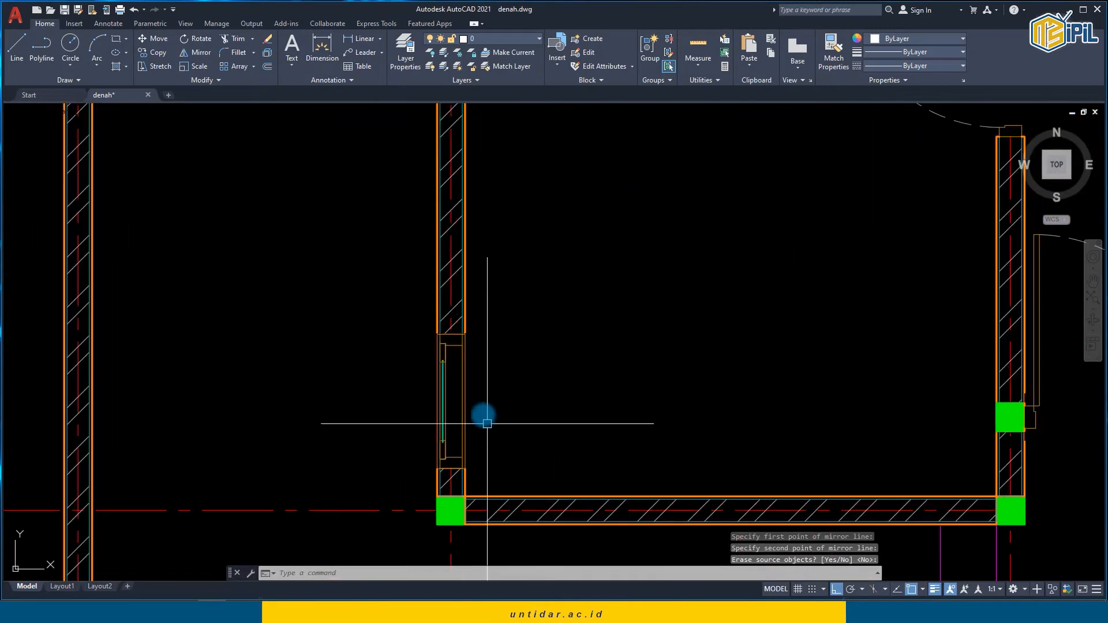
{"action": "scroll", "coordinate": [479, 410], "scroll_direction": "down", "scroll_amount": 4}
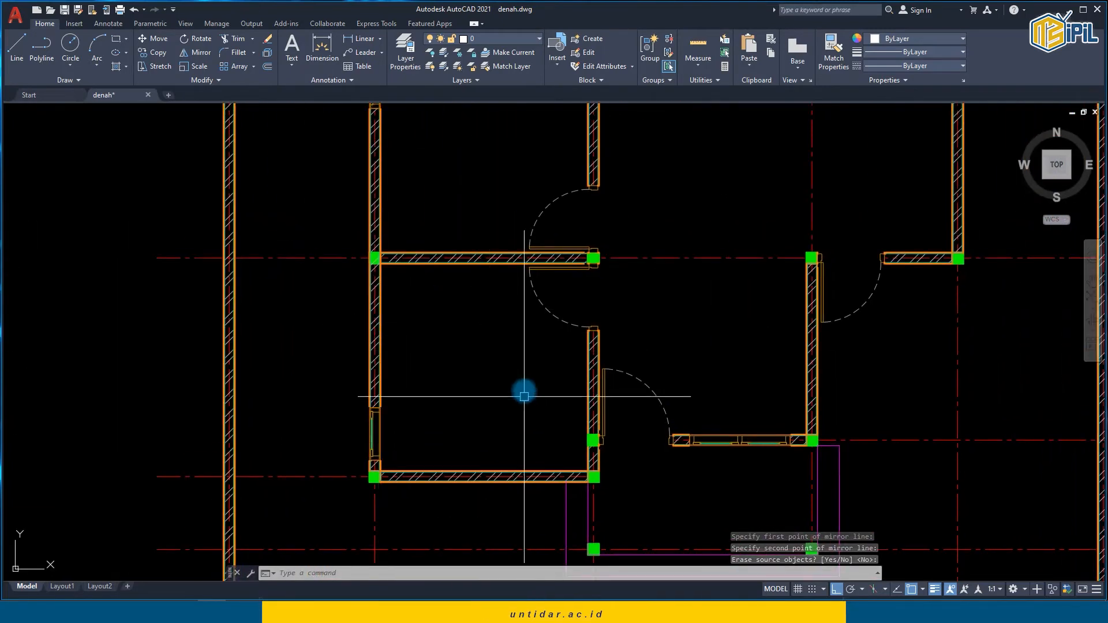
{"action": "scroll", "coordinate": [525, 397], "scroll_direction": "down", "scroll_amount": 2}
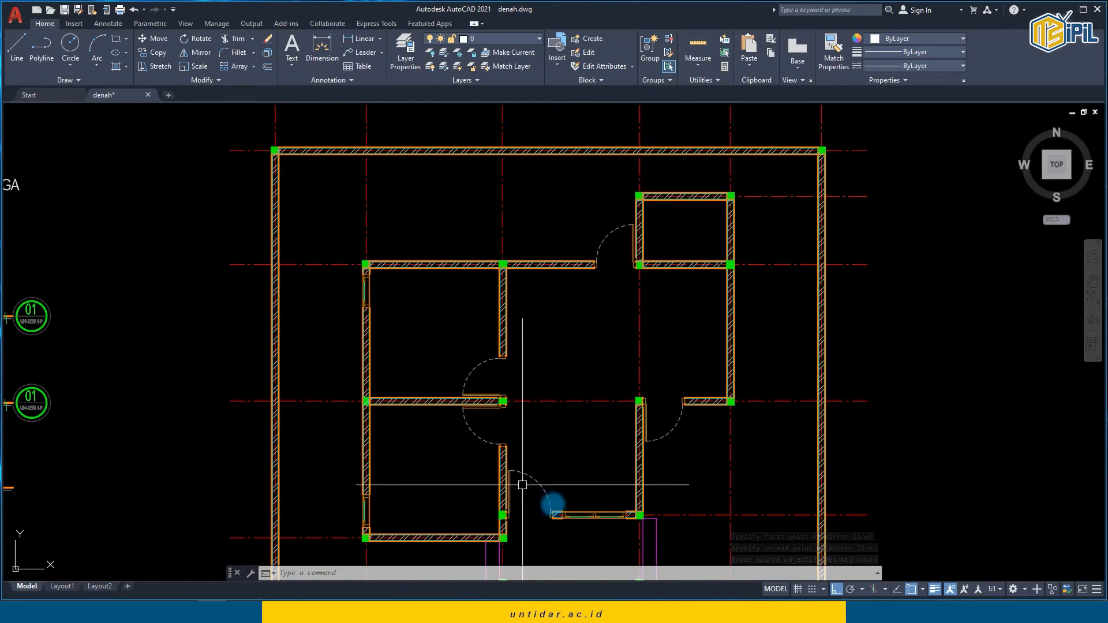
{"action": "scroll", "coordinate": [455, 434], "scroll_direction": "up", "scroll_amount": 4}
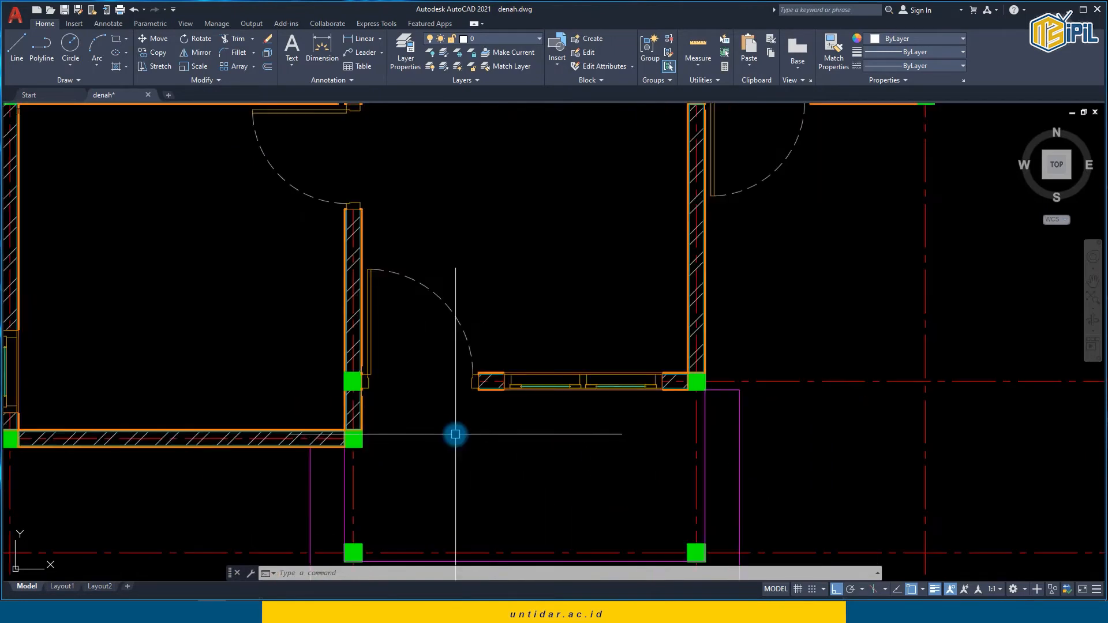
{"action": "scroll", "coordinate": [458, 414], "scroll_direction": "down", "scroll_amount": 4}
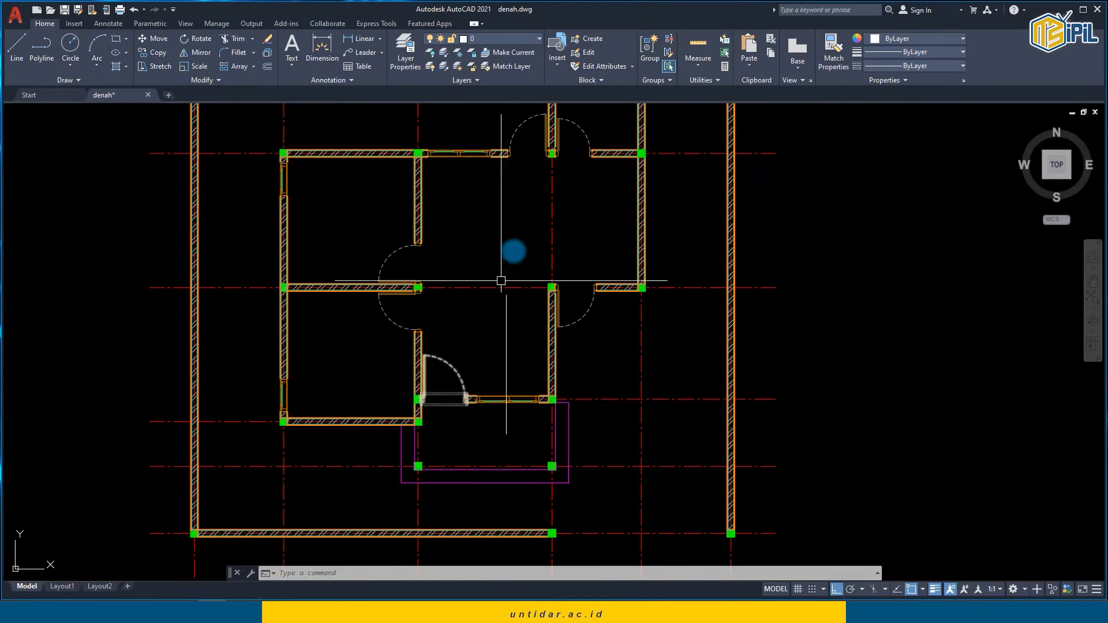
{"action": "scroll", "coordinate": [445, 408], "scroll_direction": "up", "scroll_amount": 6}
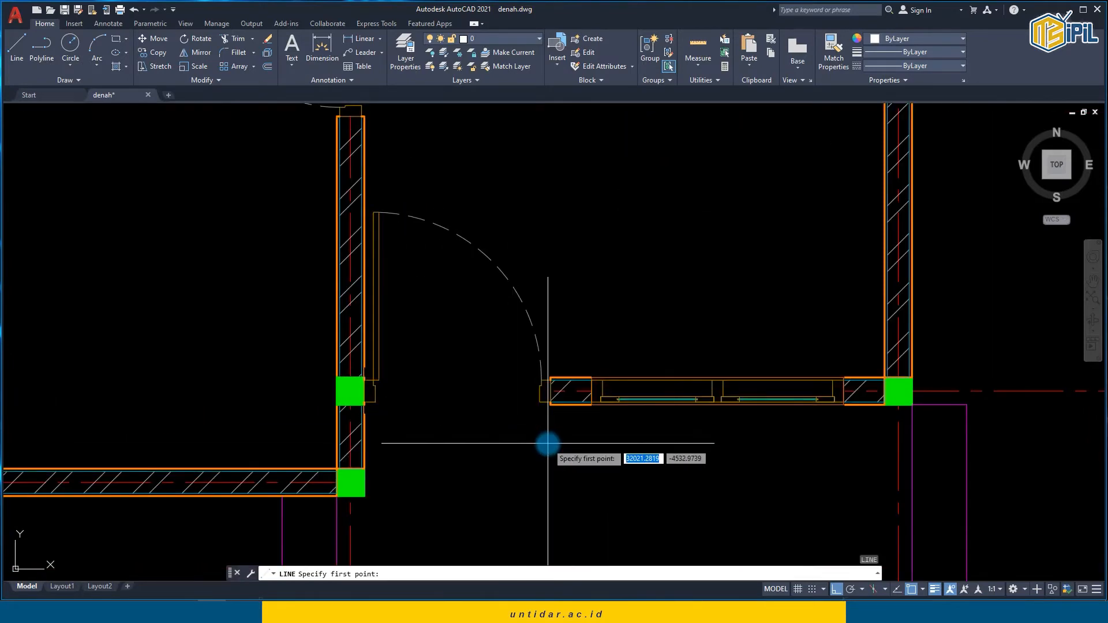
{"action": "scroll", "coordinate": [545, 445], "scroll_direction": "up", "scroll_amount": 5}
{"action": "key", "text": "Escape"}
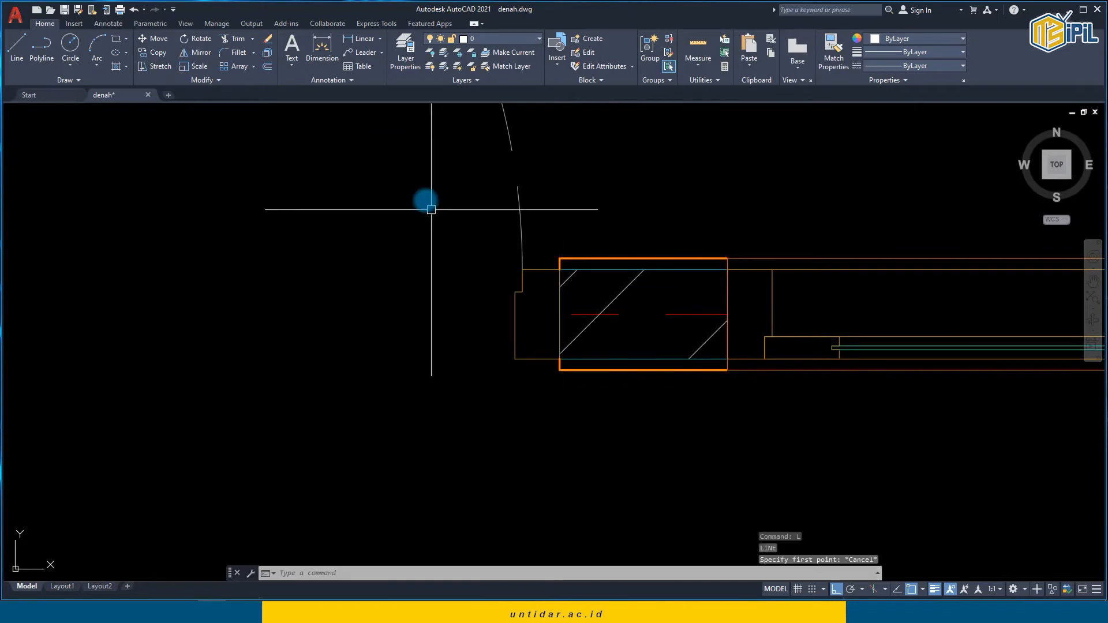
Step: Make LANTAI the current layer and draw a floor line across the front door opening from the wall end's outer corner to the column
{"action": "left_click", "coordinate": [500, 39]}
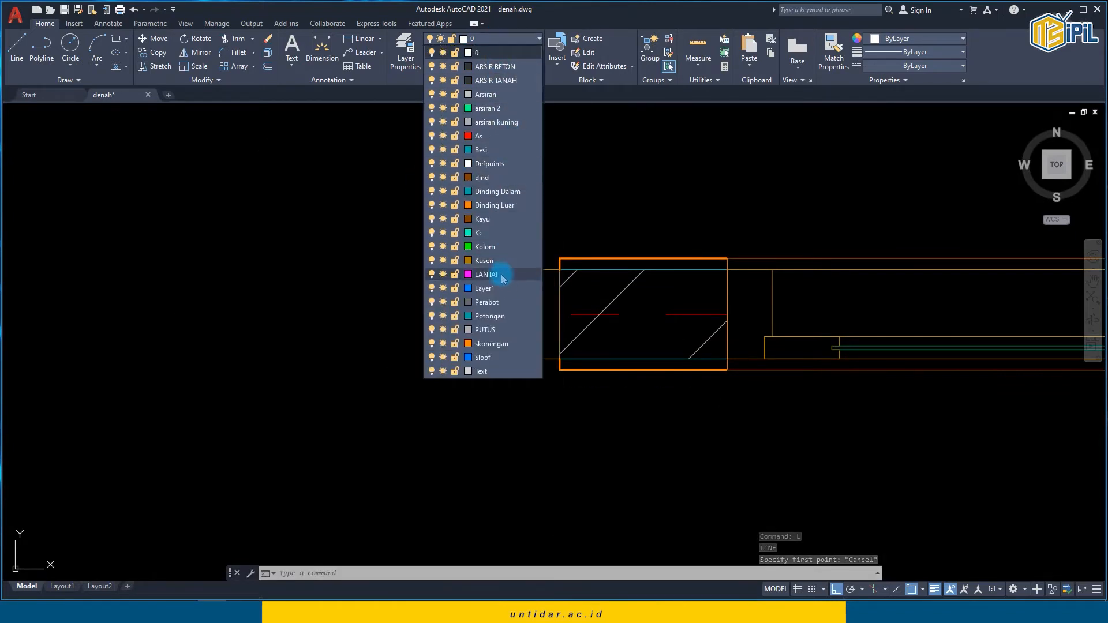
{"action": "left_click", "coordinate": [488, 274]}
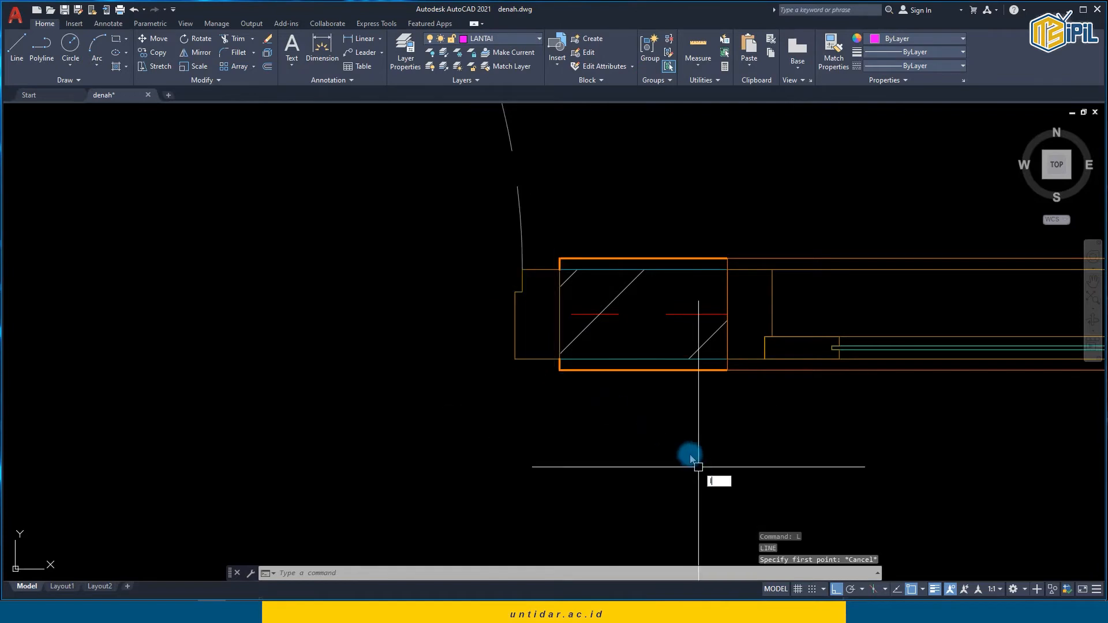
{"action": "key", "text": "Return"}
{"action": "left_click", "coordinate": [560, 370]}
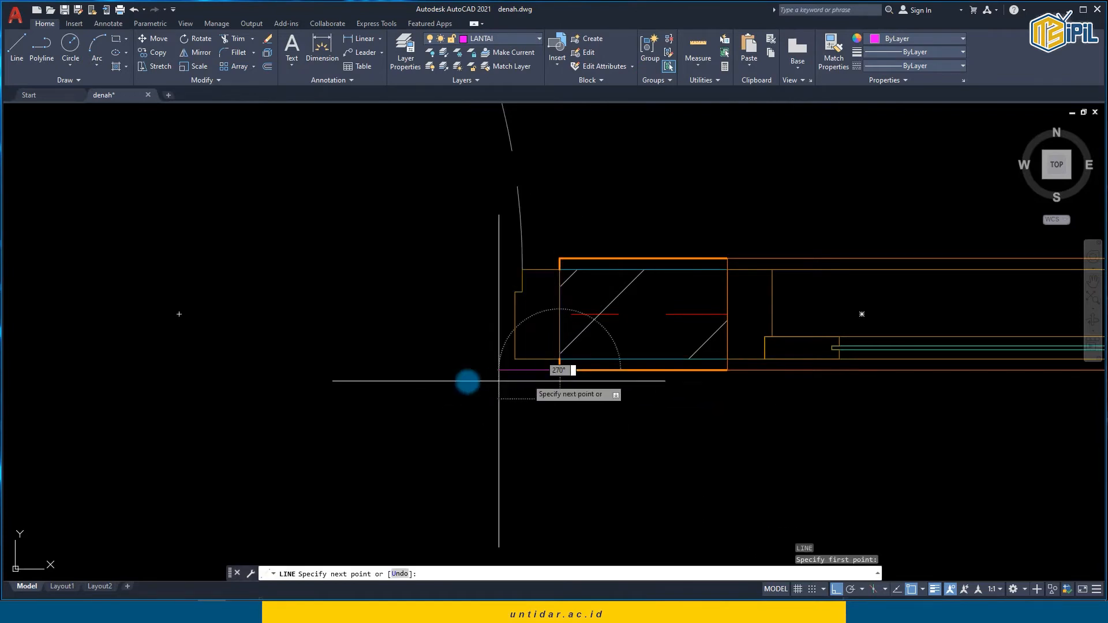
{"action": "scroll", "coordinate": [435, 381], "scroll_direction": "down", "scroll_amount": 2}
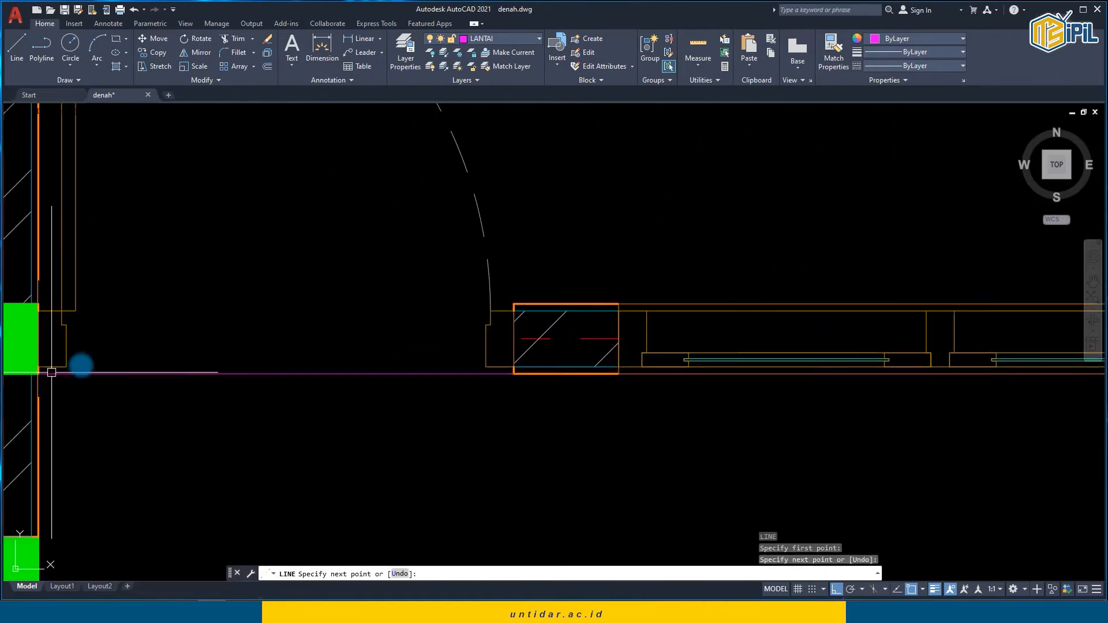
{"action": "key", "text": "Escape"}
Step: Draw a floor line across the small upper room's door opening, from the column's upper corner to the wall end
{"action": "scroll", "coordinate": [231, 372], "scroll_direction": "up", "scroll_amount": 3}
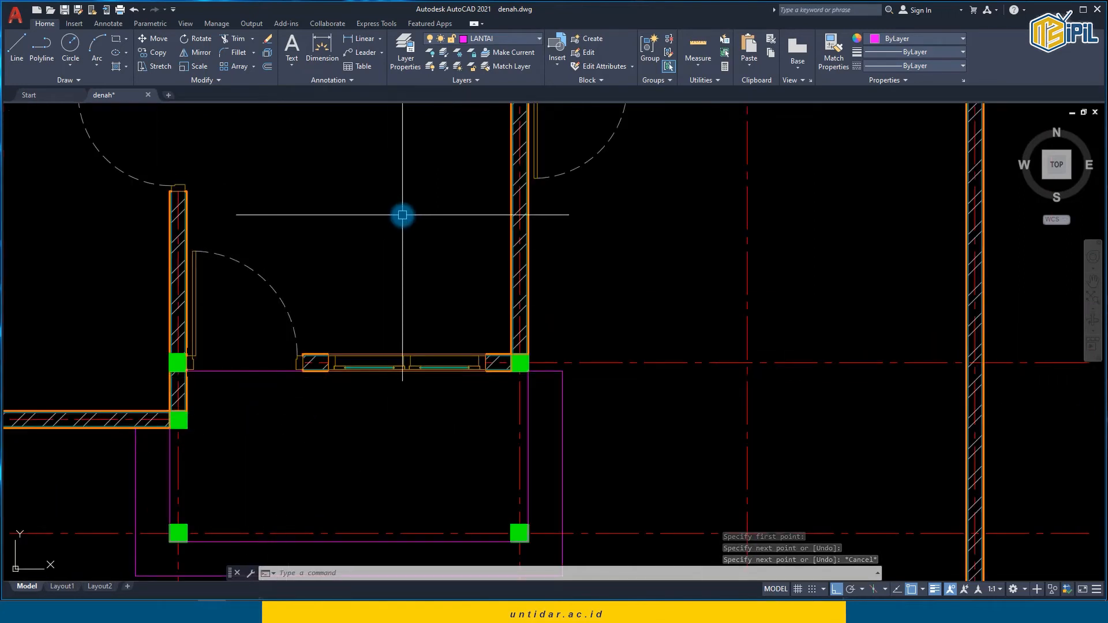
{"action": "mouse_move", "coordinate": [401, 217]}
{"action": "middle_mouse_down"}
{"action": "mouse_move", "coordinate": [373, 344]}
{"action": "mouse_move", "coordinate": [386, 297]}
{"action": "middle_mouse_up"}
{"action": "type", "text": "l"}
{"action": "key", "text": "Return"}
{"action": "scroll", "coordinate": [438, 201], "scroll_direction": "up", "scroll_amount": 8}
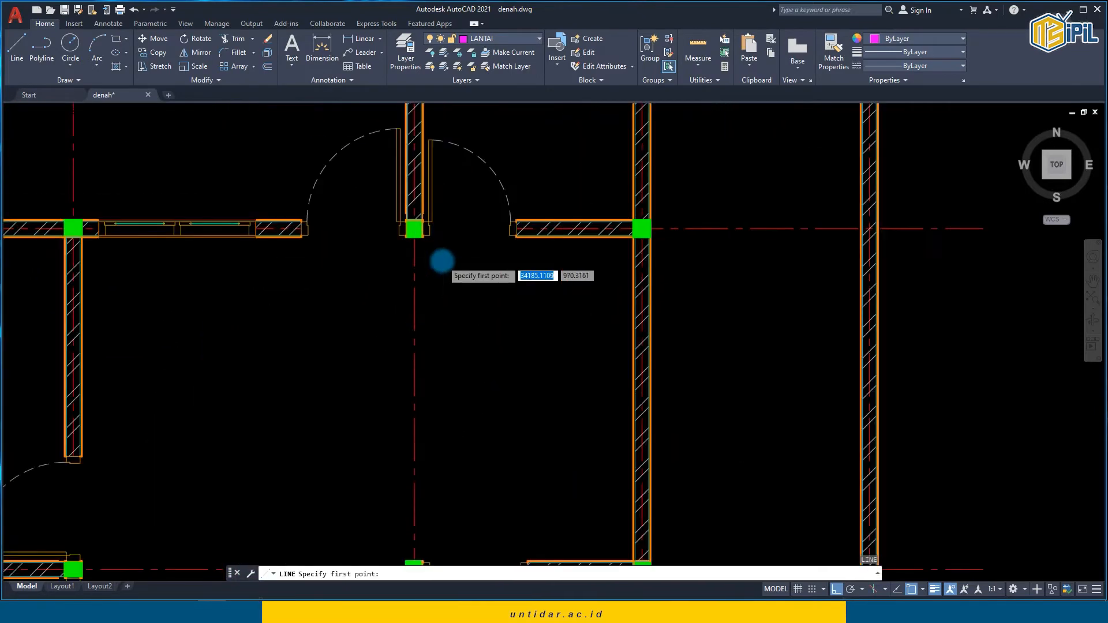
{"action": "middle_click_drag", "start_coordinate": [384, 297], "coordinate": [381, 301]}
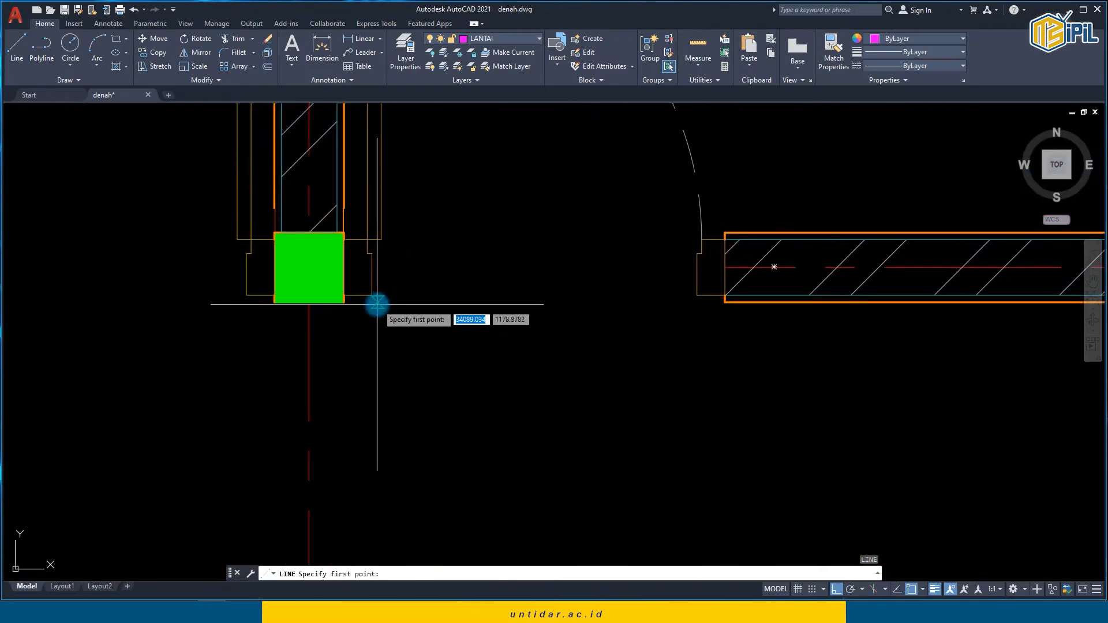
{"action": "left_click", "coordinate": [349, 233]}
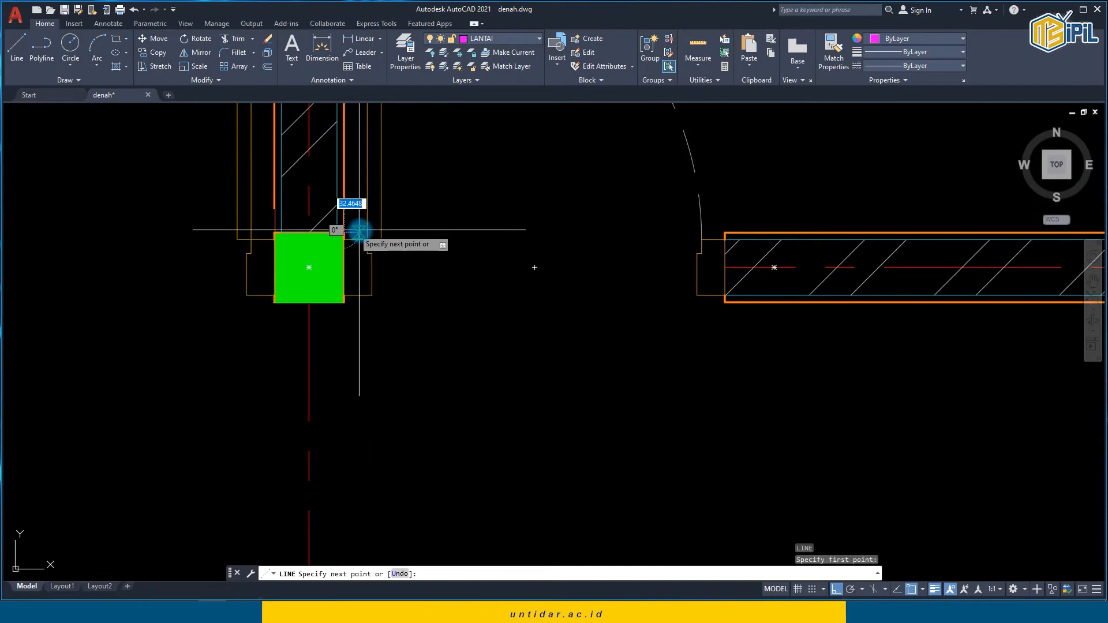
{"action": "left_click", "coordinate": [726, 228]}
{"action": "key", "text": "Escape"}
{"action": "scroll", "coordinate": [579, 230], "scroll_direction": "down", "scroll_amount": 2}
Step: Draw a floor line across the north exterior door opening, from the column's outer upper corner to the wall end
{"action": "middle_click_drag", "start_coordinate": [492, 239], "coordinate": [557, 325]}
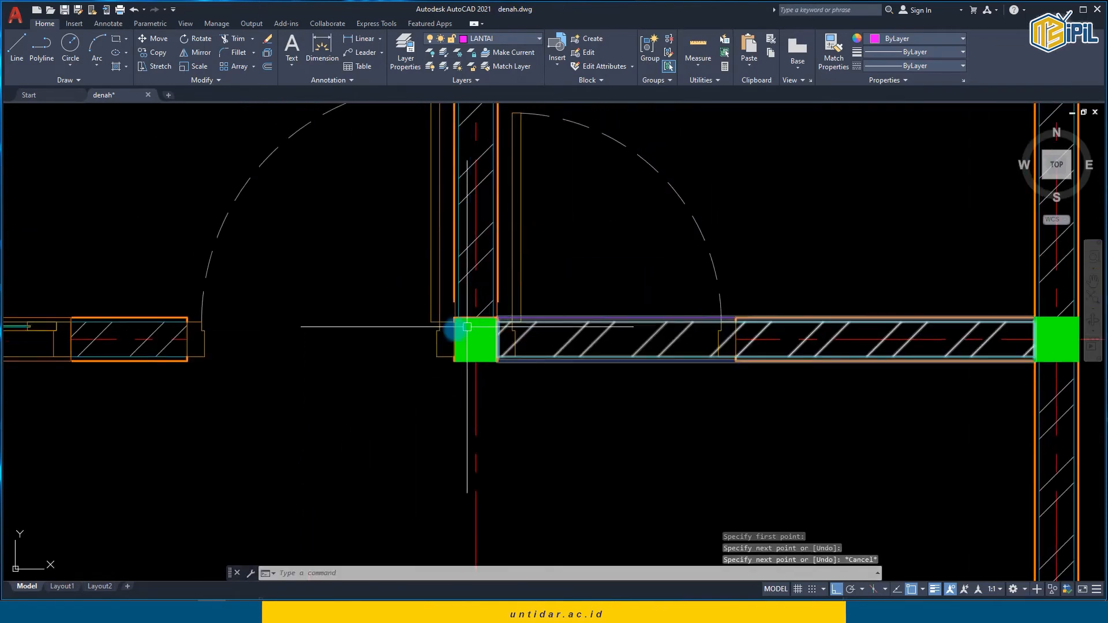
{"action": "scroll", "coordinate": [409, 336], "scroll_direction": "up", "scroll_amount": 4}
{"action": "type", "text": "l"}
{"action": "key", "text": "Return"}
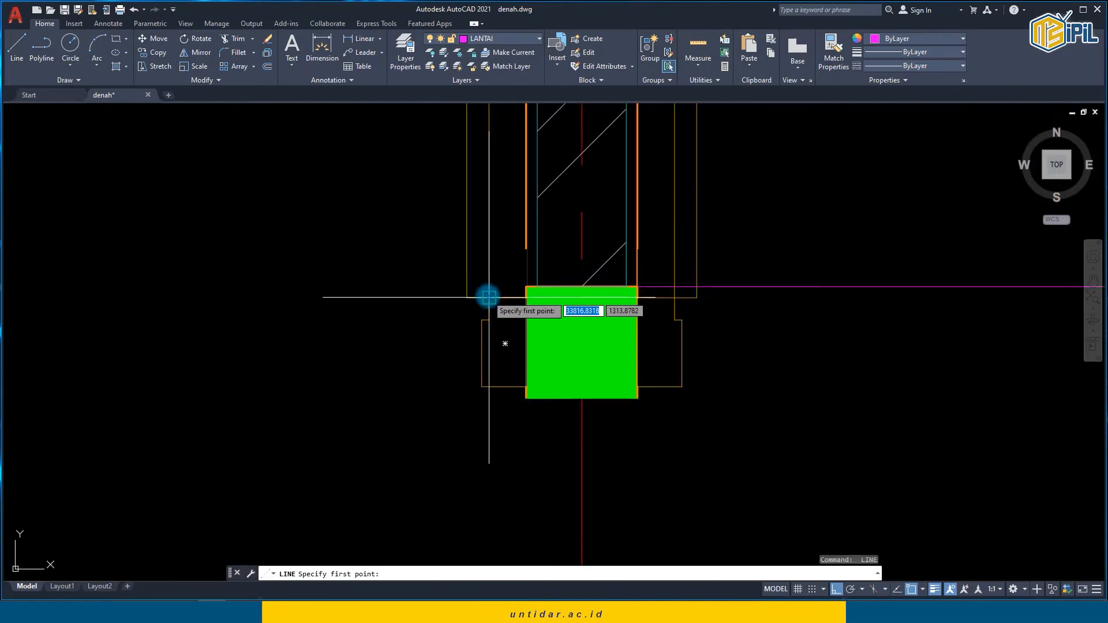
{"action": "left_click", "coordinate": [525, 288]}
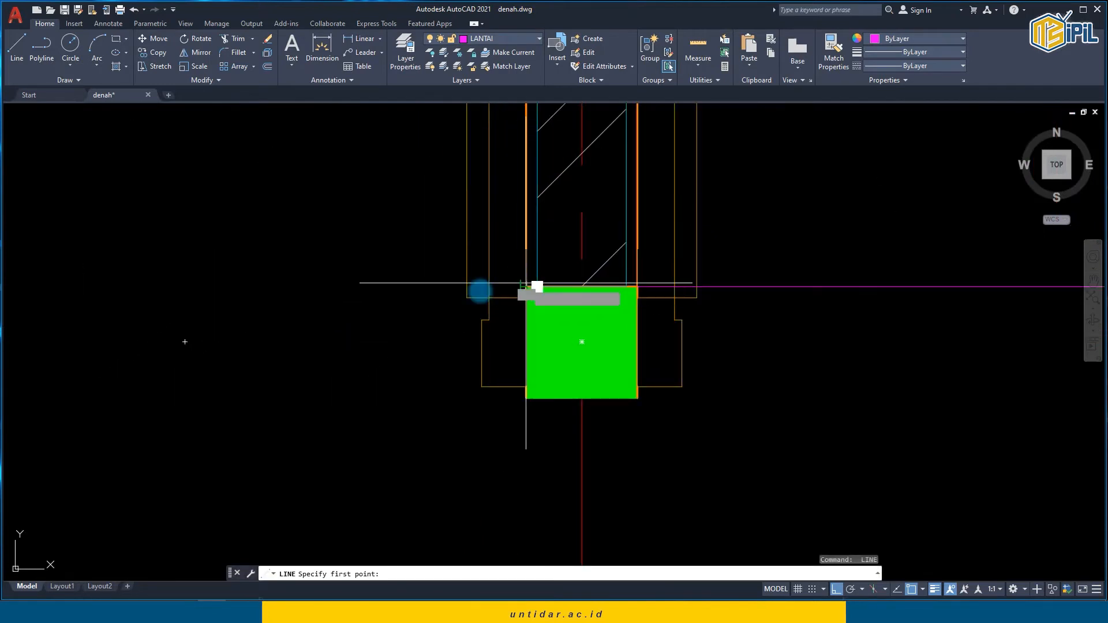
{"action": "scroll", "coordinate": [305, 294], "scroll_direction": "down", "scroll_amount": 3}
{"action": "key", "text": "Escape"}
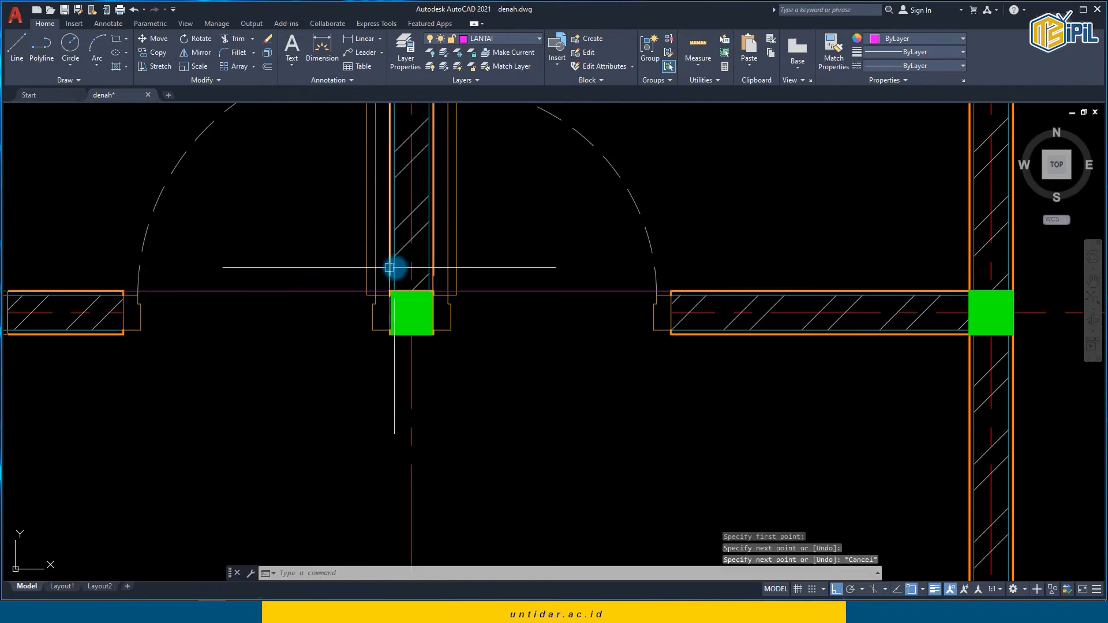
Step: Copy the single and double window blocks horizontally from the symbol area to the empty space east of the plan
{"action": "scroll", "coordinate": [469, 349], "scroll_direction": "down", "scroll_amount": 5}
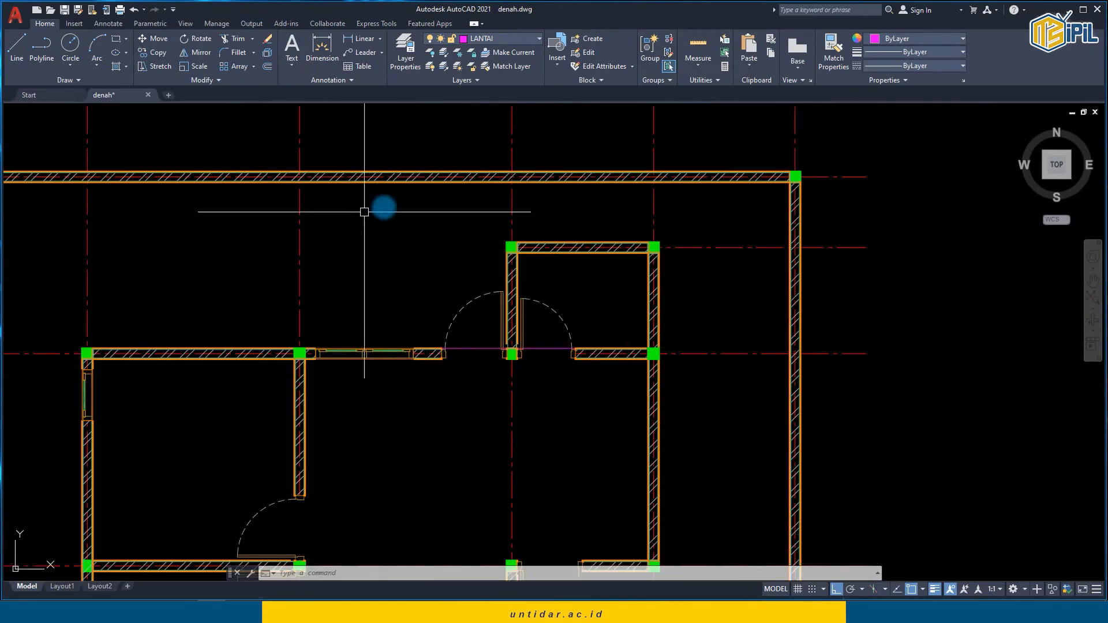
{"action": "scroll", "coordinate": [443, 182], "scroll_direction": "down", "scroll_amount": 4}
{"action": "scroll", "coordinate": [427, 312], "scroll_direction": "up", "scroll_amount": 1}
{"action": "middle_click_drag", "start_coordinate": [427, 312], "coordinate": [601, 415]}
{"action": "scroll", "coordinate": [262, 281], "scroll_direction": "down", "scroll_amount": 1}
{"action": "middle_click_drag", "start_coordinate": [262, 281], "coordinate": [634, 274]}
{"action": "scroll", "coordinate": [470, 237], "scroll_direction": "up", "scroll_amount": 3}
{"action": "left_click", "coordinate": [165, 301]}
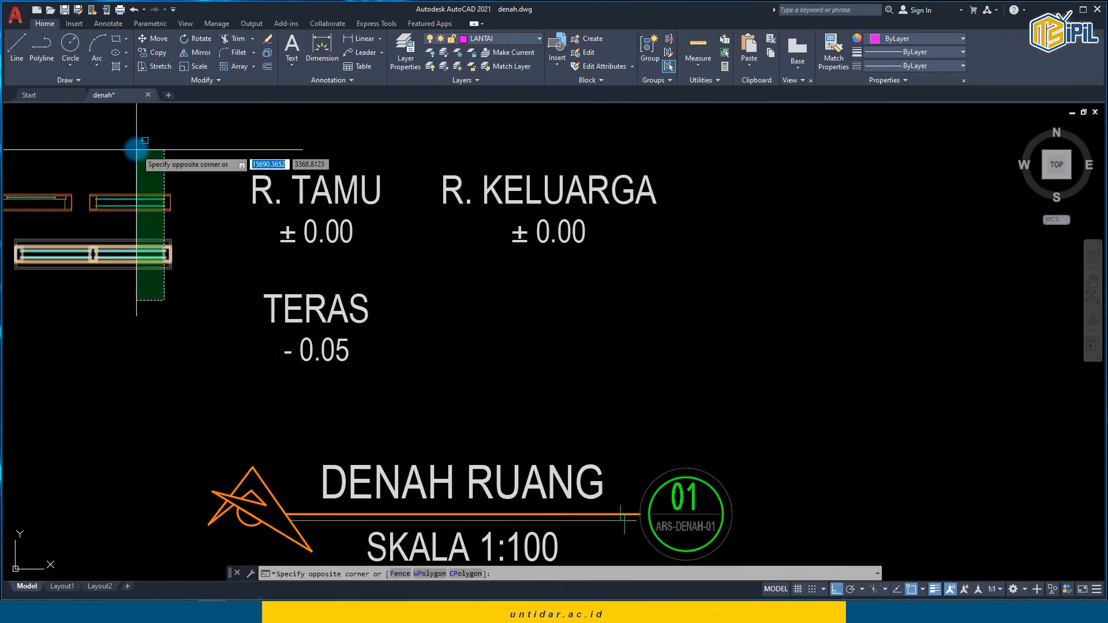
{"action": "left_click", "coordinate": [137, 150]}
{"action": "type", "text": "co"}
{"action": "key", "text": "space"}
{"action": "left_click", "coordinate": [138, 214]}
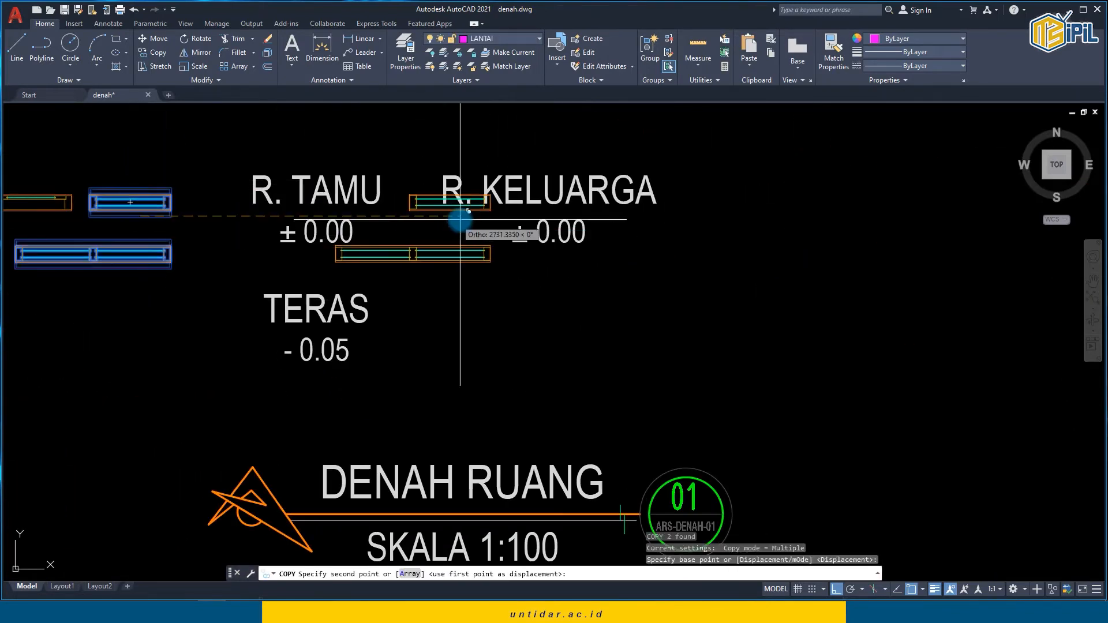
{"action": "scroll", "coordinate": [461, 215], "scroll_direction": "down", "scroll_amount": 3}
{"action": "middle_click_drag", "start_coordinate": [796, 216], "coordinate": [396, 218]}
{"action": "scroll", "coordinate": [557, 218], "scroll_direction": "up", "scroll_amount": 4}
{"action": "left_click", "coordinate": [604, 217]}
{"action": "key", "text": "Escape"}
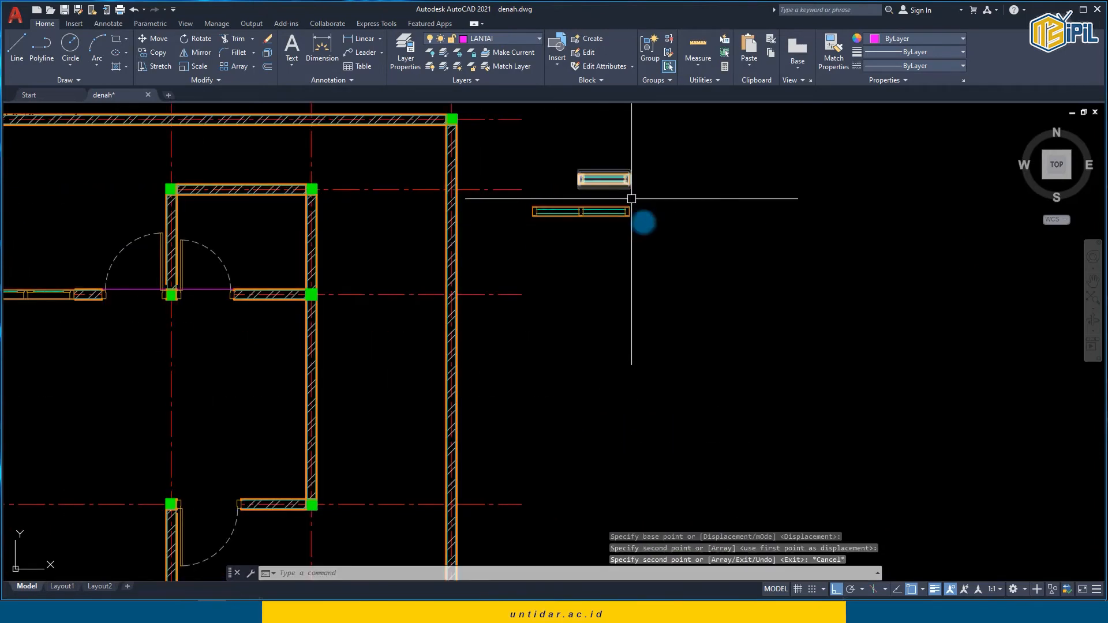
Step: Rotate the two copied window blocks 90 degrees so they stand vertical
{"action": "left_click", "coordinate": [626, 153]}
{"action": "type", "text": "ro"}
{"action": "key", "text": "space"}
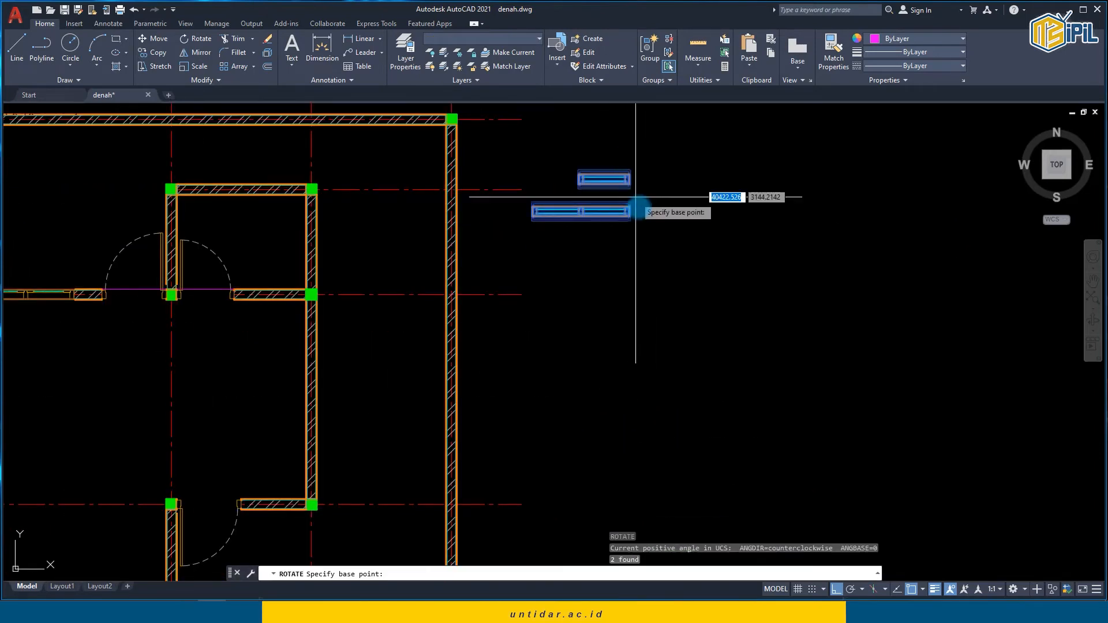
{"action": "left_click", "coordinate": [646, 224]}
{"action": "left_click", "coordinate": [663, 184]}
Step: Move the single vertical window by the midpoint of its side into the east wall of the small upper room
{"action": "left_click", "coordinate": [602, 250]}
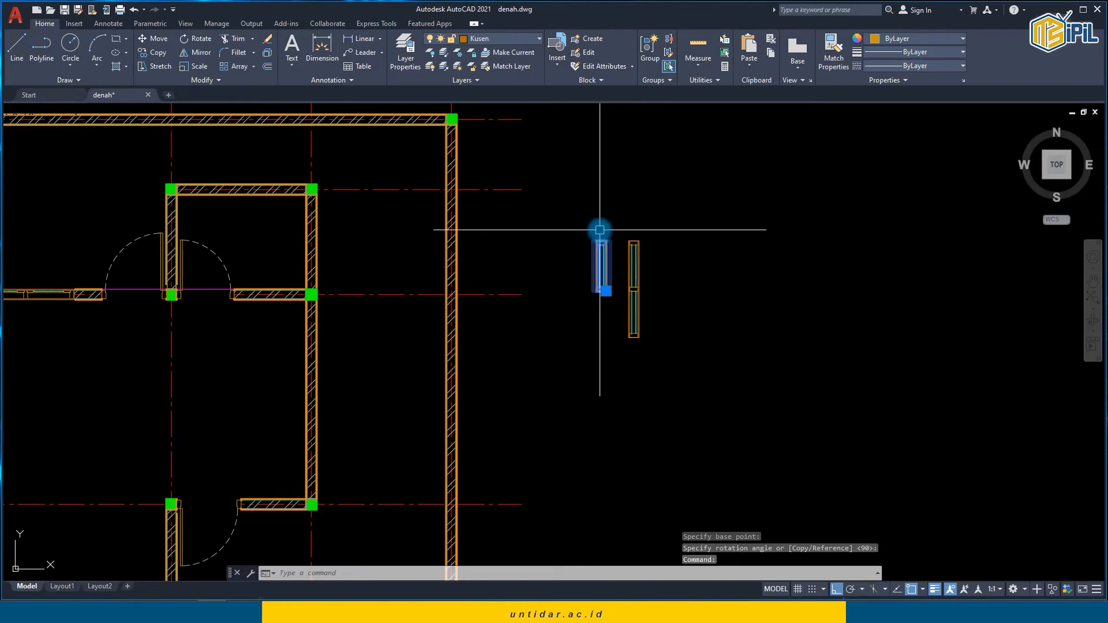
{"action": "type", "text": "m"}
{"action": "key", "text": "space"}
{"action": "scroll", "coordinate": [599, 230], "scroll_direction": "up", "scroll_amount": 5}
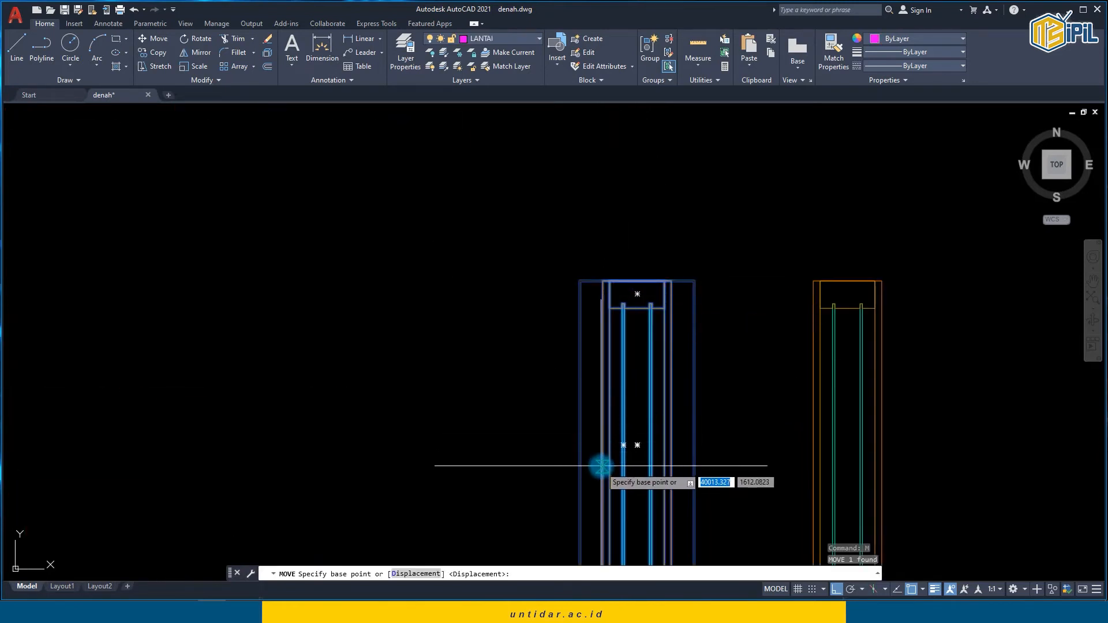
{"action": "left_click", "coordinate": [603, 445]}
{"action": "scroll", "coordinate": [531, 363], "scroll_direction": "down", "scroll_amount": 5}
{"action": "middle_click_drag", "start_coordinate": [523, 346], "coordinate": [660, 347]}
{"action": "middle_click_drag", "start_coordinate": [234, 284], "coordinate": [438, 257]}
{"action": "scroll", "coordinate": [408, 300], "scroll_direction": "up", "scroll_amount": 2}
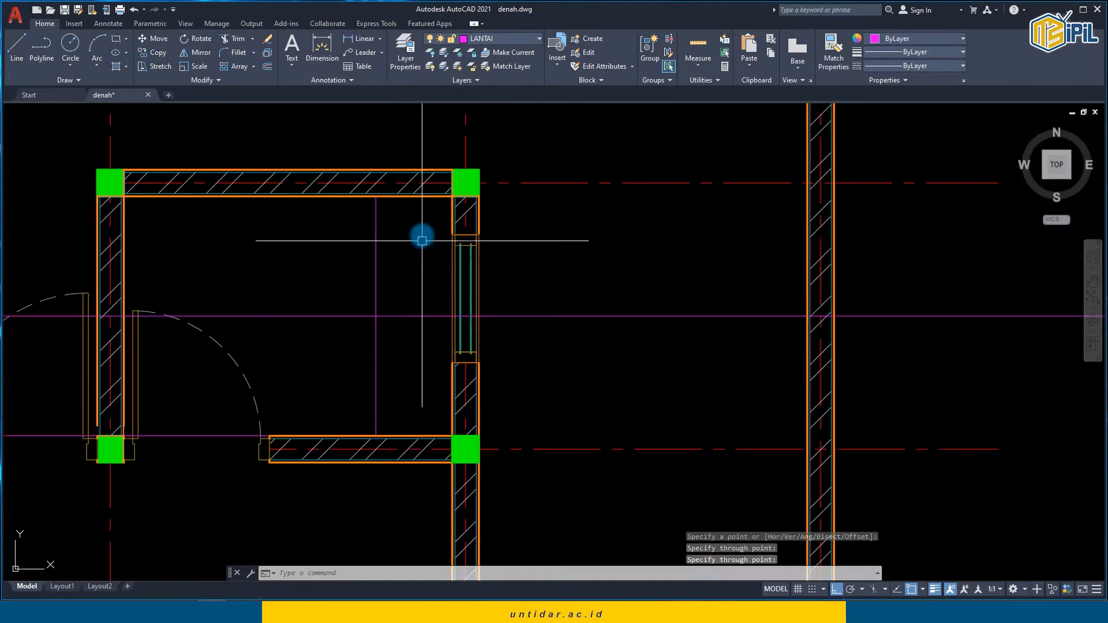
Step: Move the small upper room's east window down so its midpoint lies on the horizontal construction line through the wall's middle
{"action": "left_click", "coordinate": [422, 228]}
{"action": "left_click", "coordinate": [516, 372]}
{"action": "type", "text": "m"}
{"action": "key", "text": "Return"}
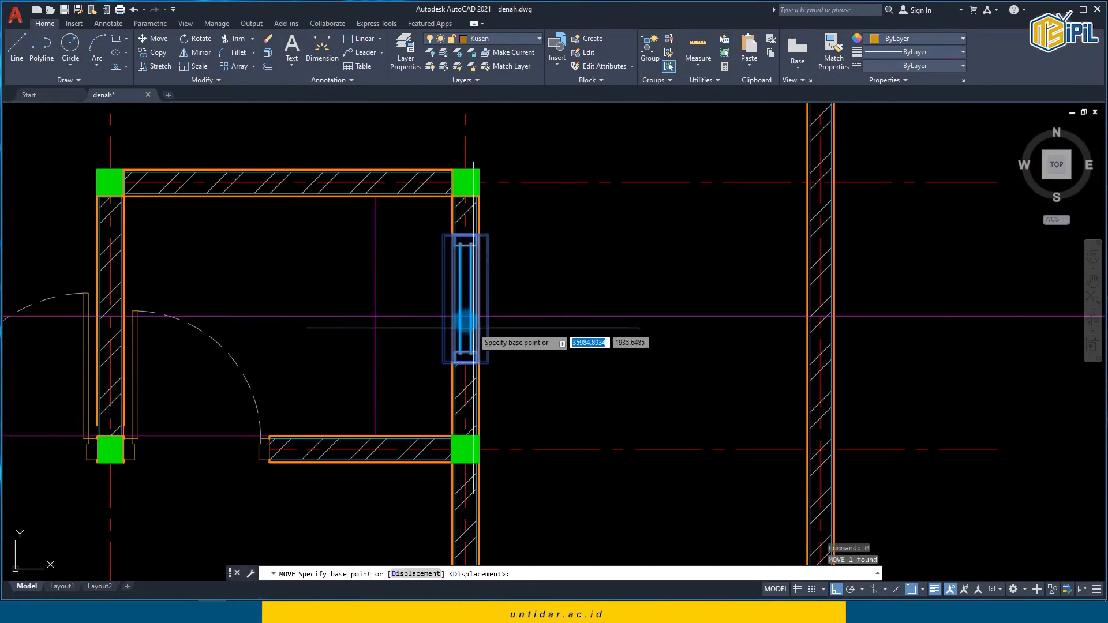
{"action": "scroll", "coordinate": [461, 318], "scroll_direction": "up", "scroll_amount": 2}
{"action": "left_click", "coordinate": [448, 286]}
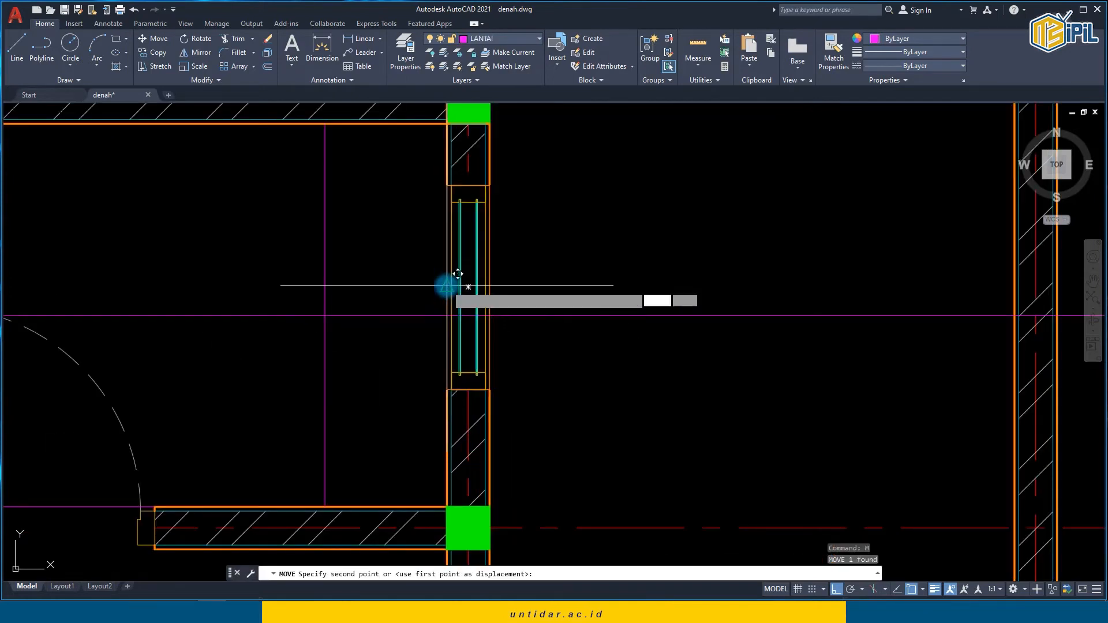
{"action": "left_click", "coordinate": [448, 316]}
{"action": "left_click", "coordinate": [381, 341]}
{"action": "key", "text": "Escape"}
Step: Copy the "R. TAMU ± 0.00" room label from the symbol area into the room behind the front door
{"action": "scroll", "coordinate": [554, 379], "scroll_direction": "down", "scroll_amount": 5}
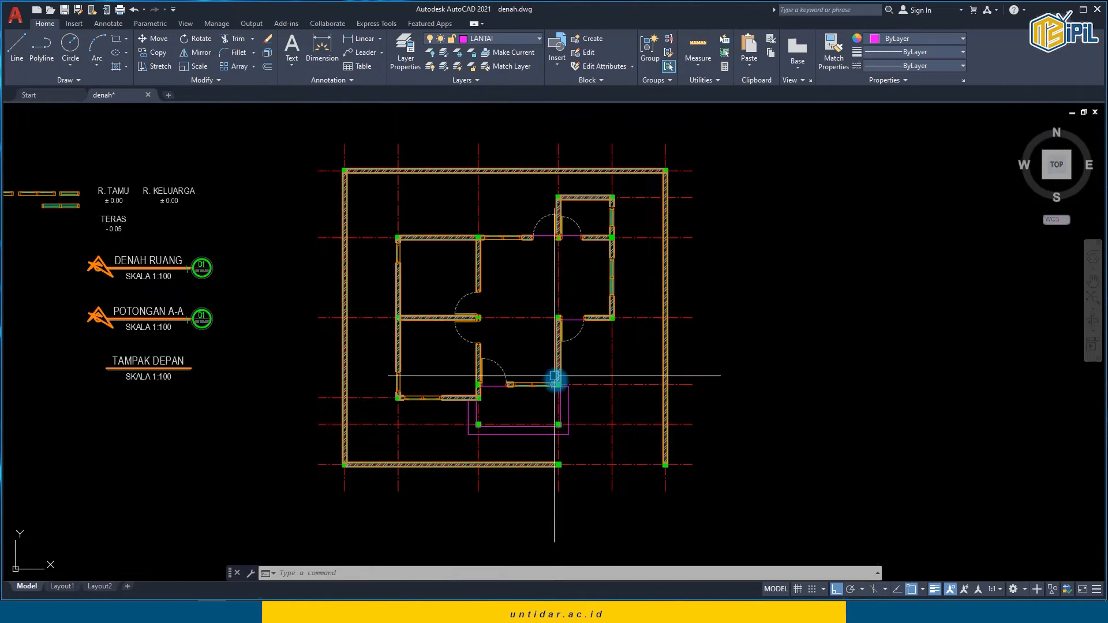
{"action": "scroll", "coordinate": [559, 389], "scroll_direction": "up", "scroll_amount": 2}
{"action": "middle_click_drag", "start_coordinate": [572, 265], "coordinate": [572, 308]}
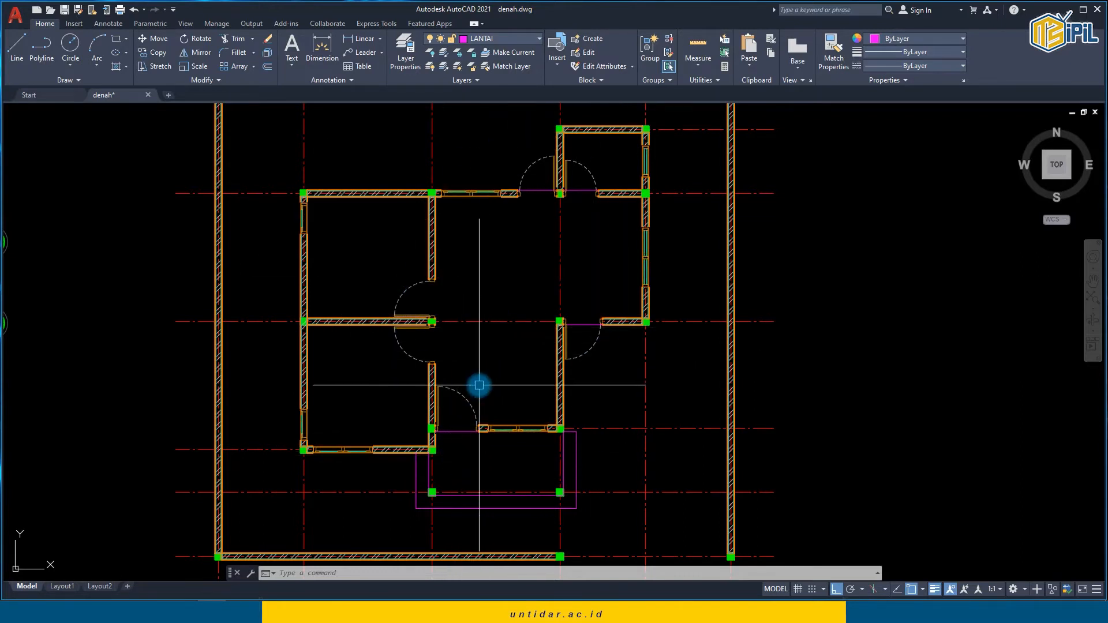
{"action": "scroll", "coordinate": [478, 362], "scroll_direction": "down", "scroll_amount": 6}
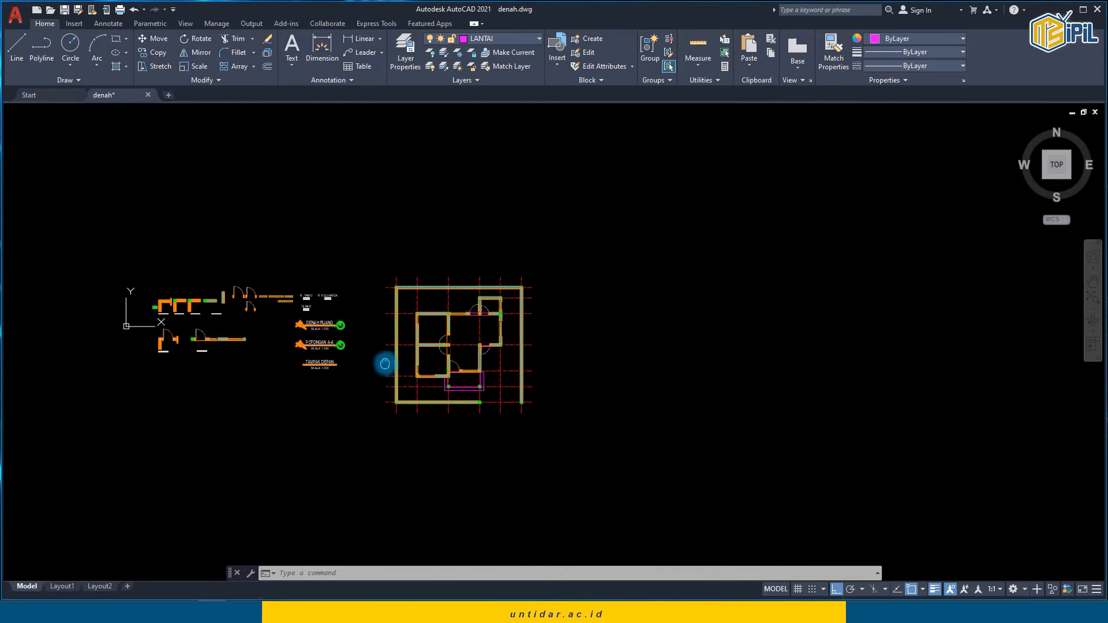
{"action": "scroll", "coordinate": [174, 236], "scroll_direction": "up", "scroll_amount": 6}
{"action": "left_click", "coordinate": [107, 209]}
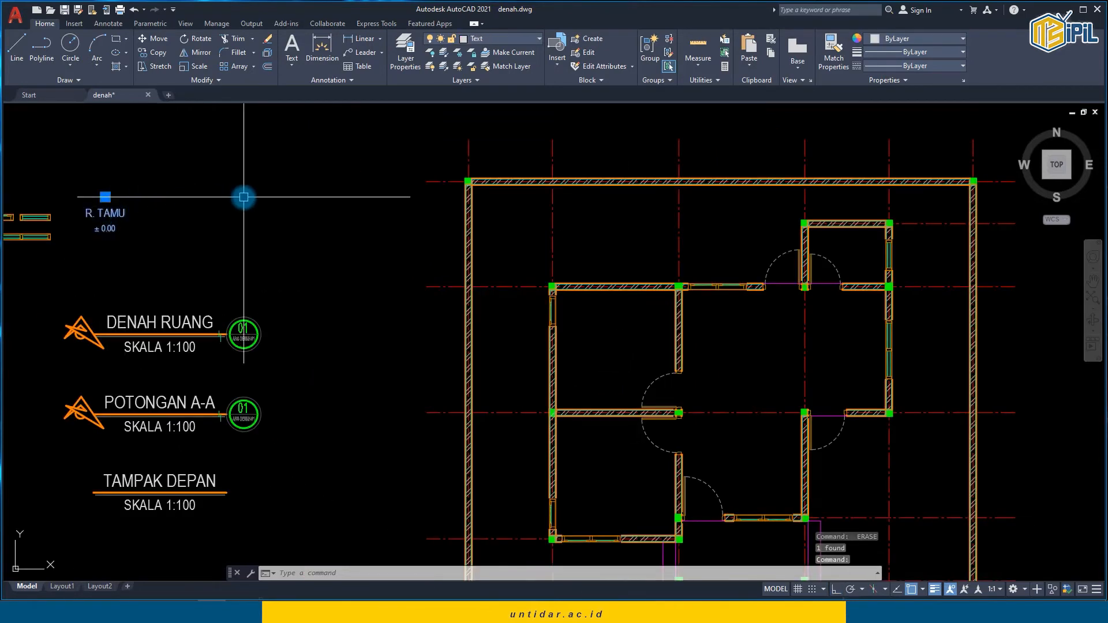
{"action": "type", "text": "CO"}
{"action": "key", "text": "Return"}
{"action": "left_click", "coordinate": [105, 229]}
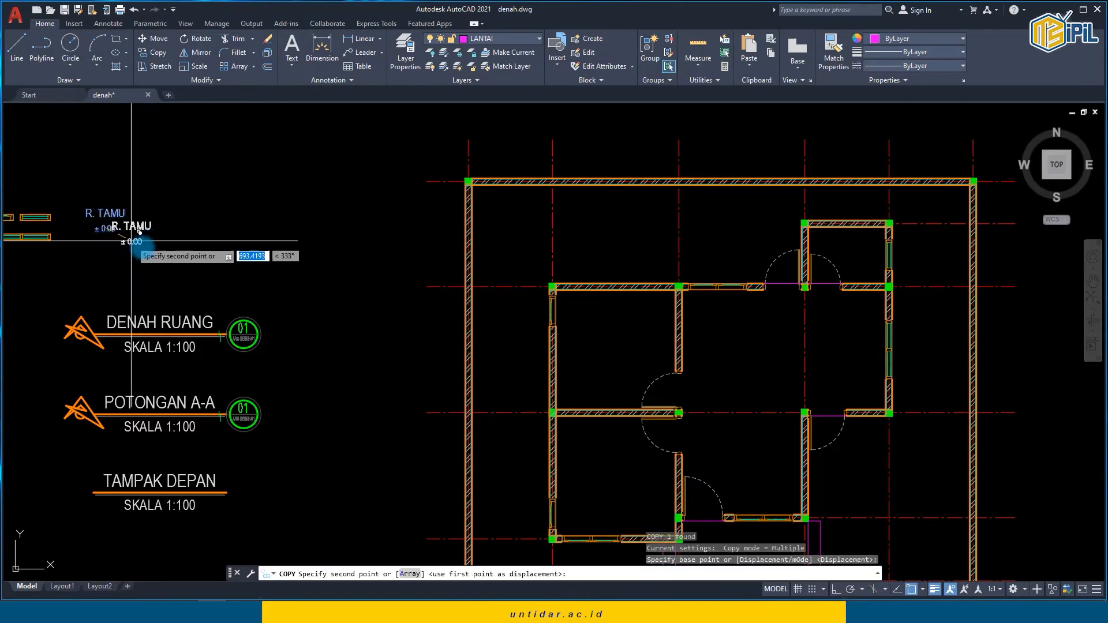
{"action": "middle_click_drag", "start_coordinate": [553, 420], "coordinate": [382, 284]}
{"action": "scroll", "coordinate": [429, 337], "scroll_direction": "up", "scroll_amount": 2}
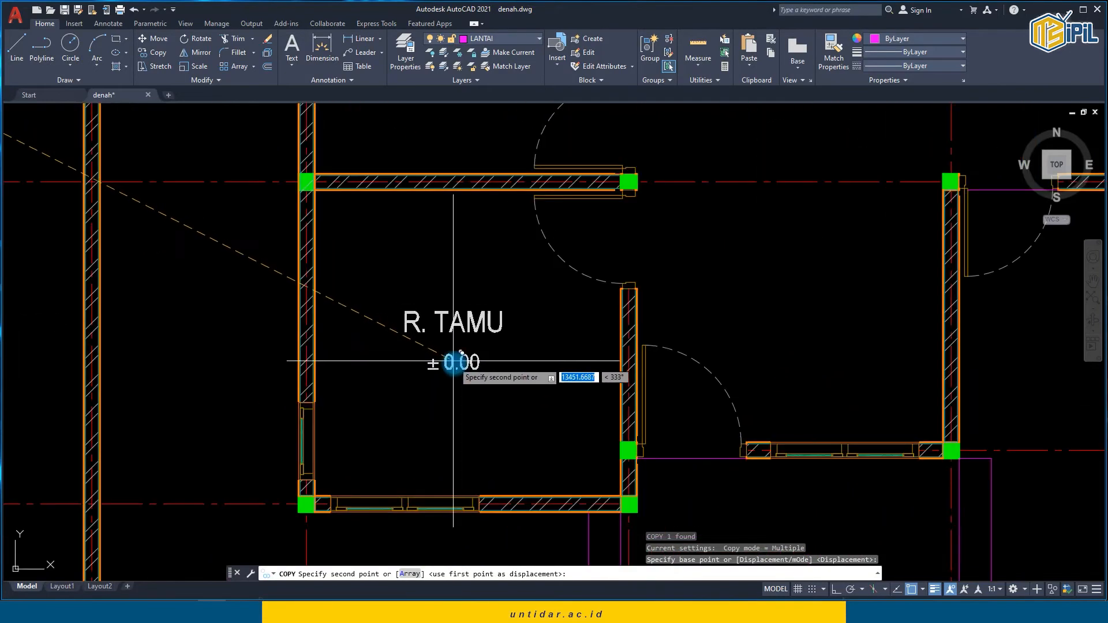
{"action": "left_click", "coordinate": [808, 306]}
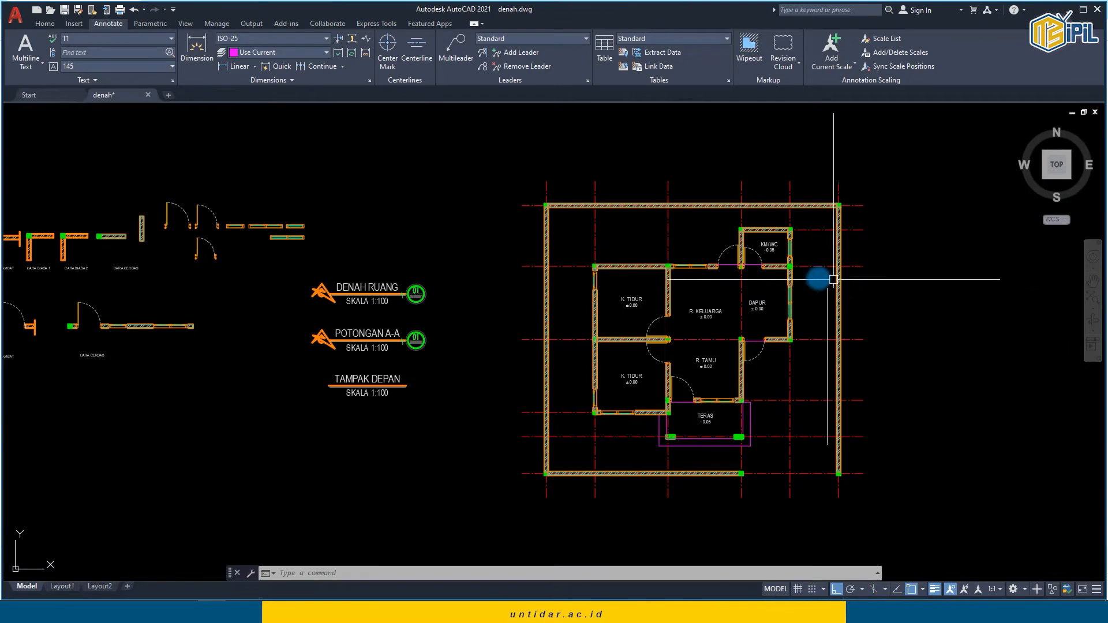
{"action": "scroll", "coordinate": [776, 289], "scroll_direction": "up", "scroll_amount": 2}
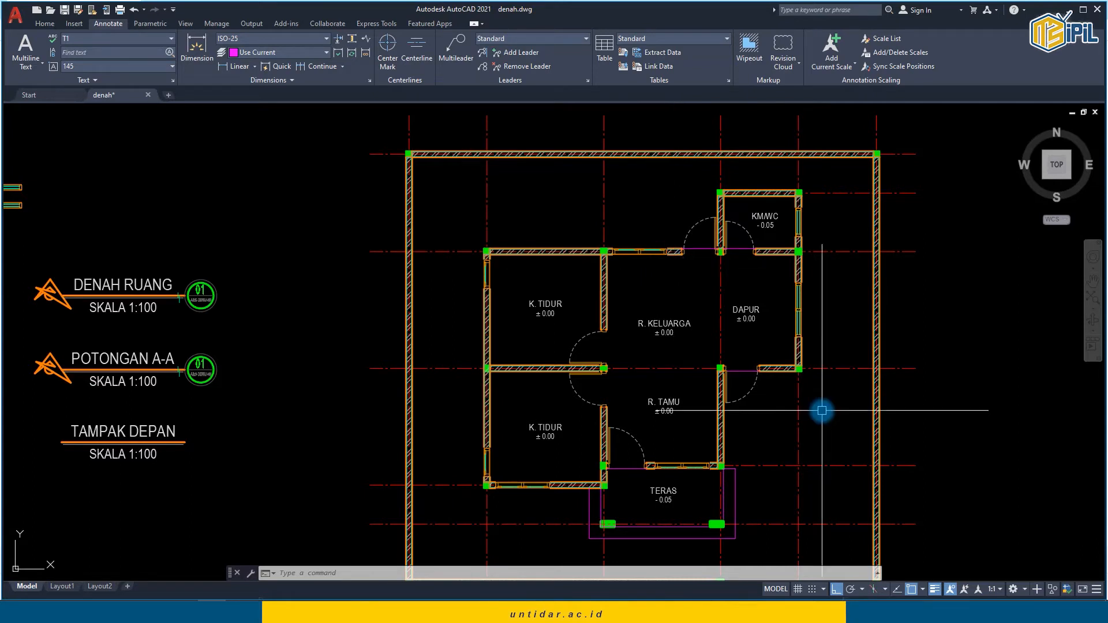
{"action": "middle_click_drag", "start_coordinate": [711, 429], "coordinate": [706, 383]}
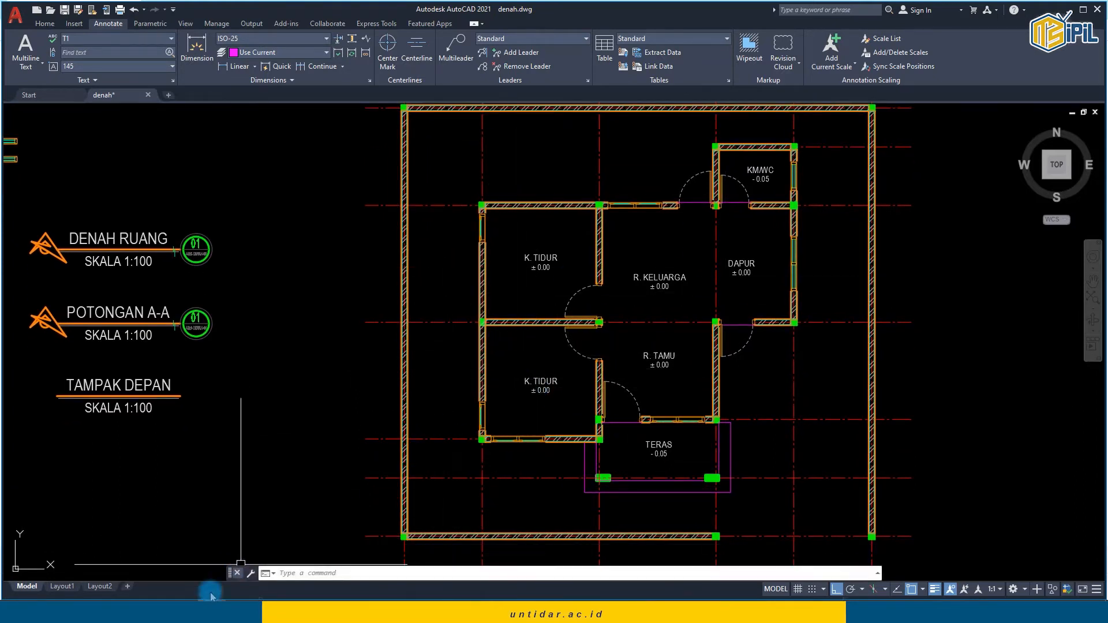
Step: Switch to the web browser and search Google for FURNITURE*.DWG
{"action": "left_click", "coordinate": [183, 612]}
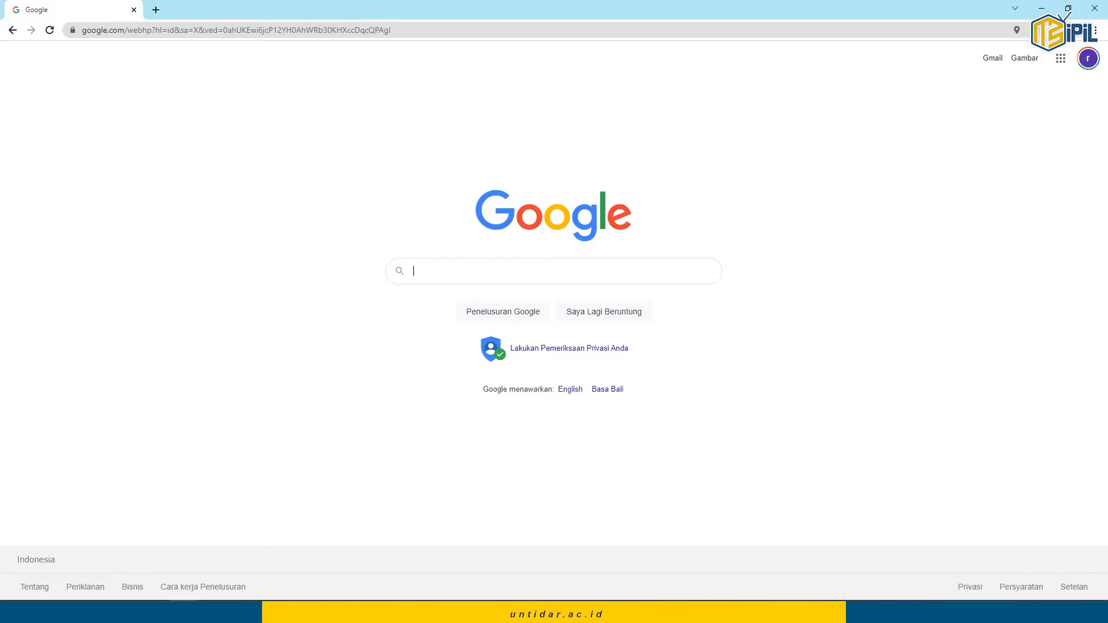
{"action": "left_click", "coordinate": [484, 263]}
{"action": "type", "text": "FU"}
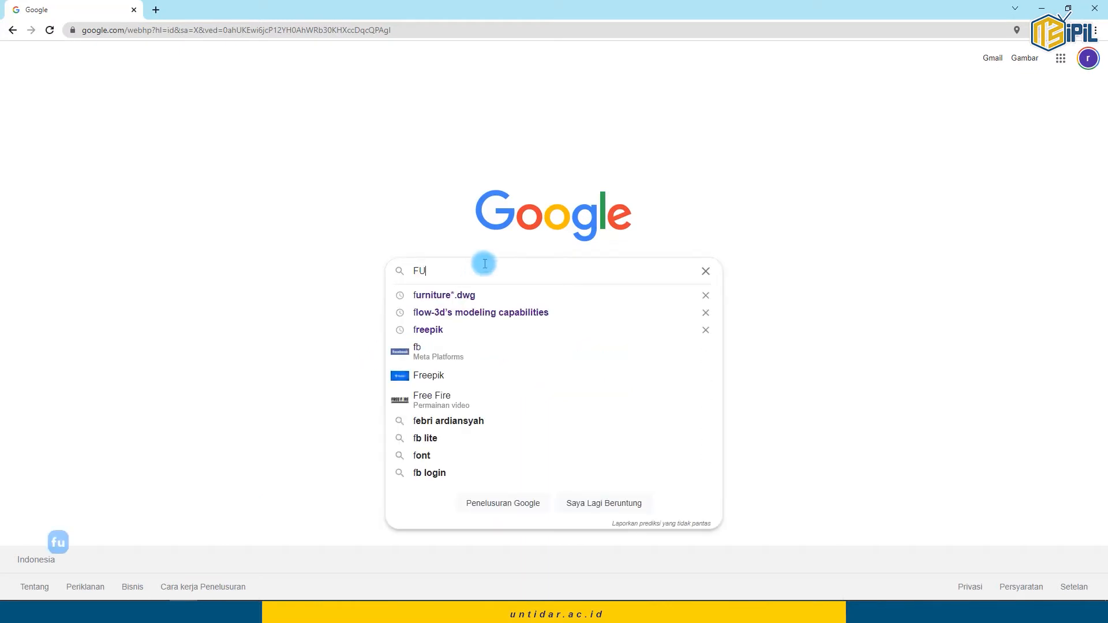
{"action": "type", "text": "RNITURE"}
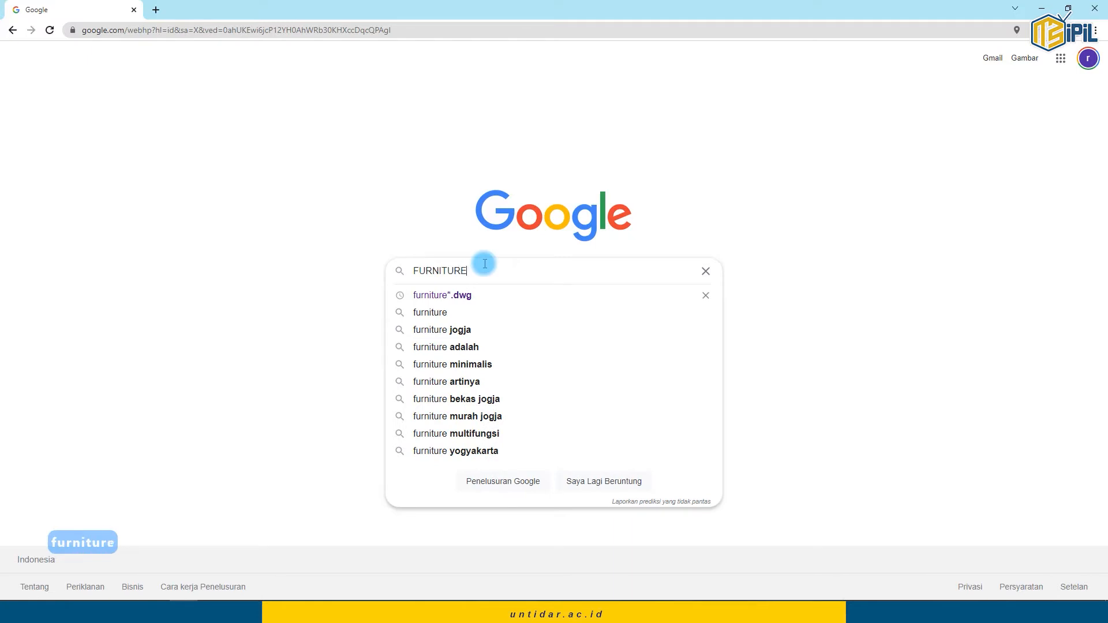
{"action": "type", "text": "*"}
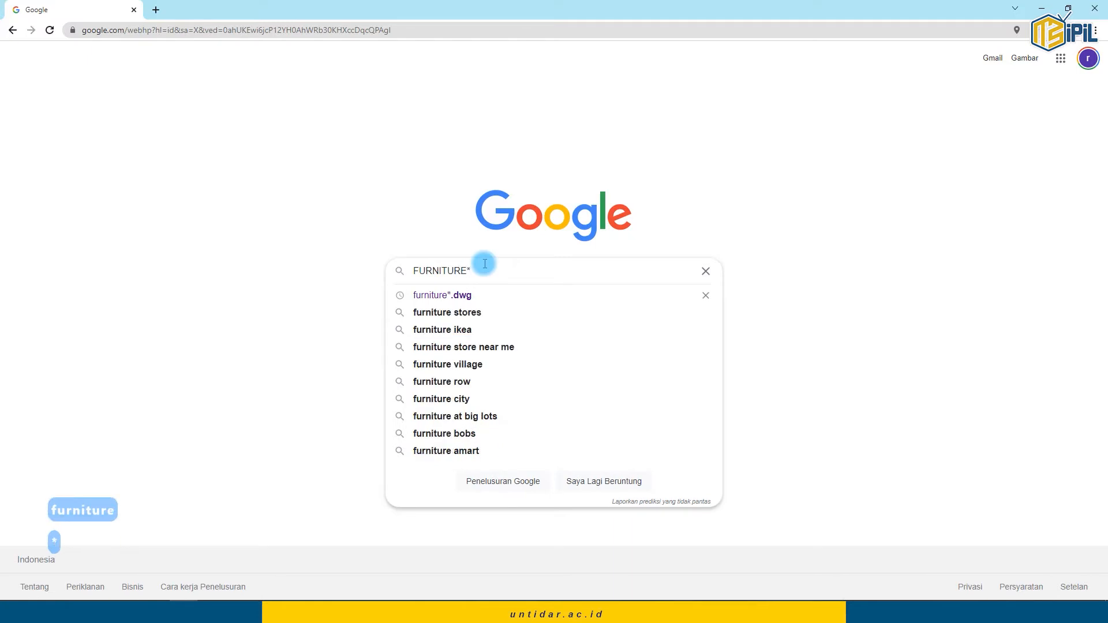
{"action": "type", "text": ".DWG\\"}
{"action": "key", "text": "Return"}
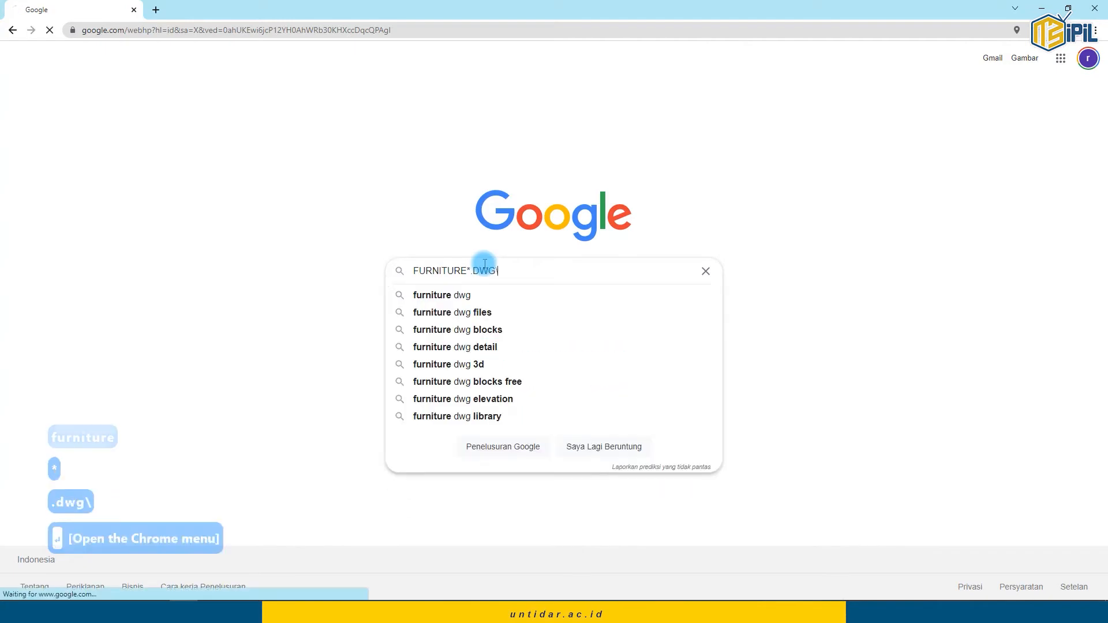
{"action": "key", "text": "BackSpace"}
{"action": "key", "text": "Return"}
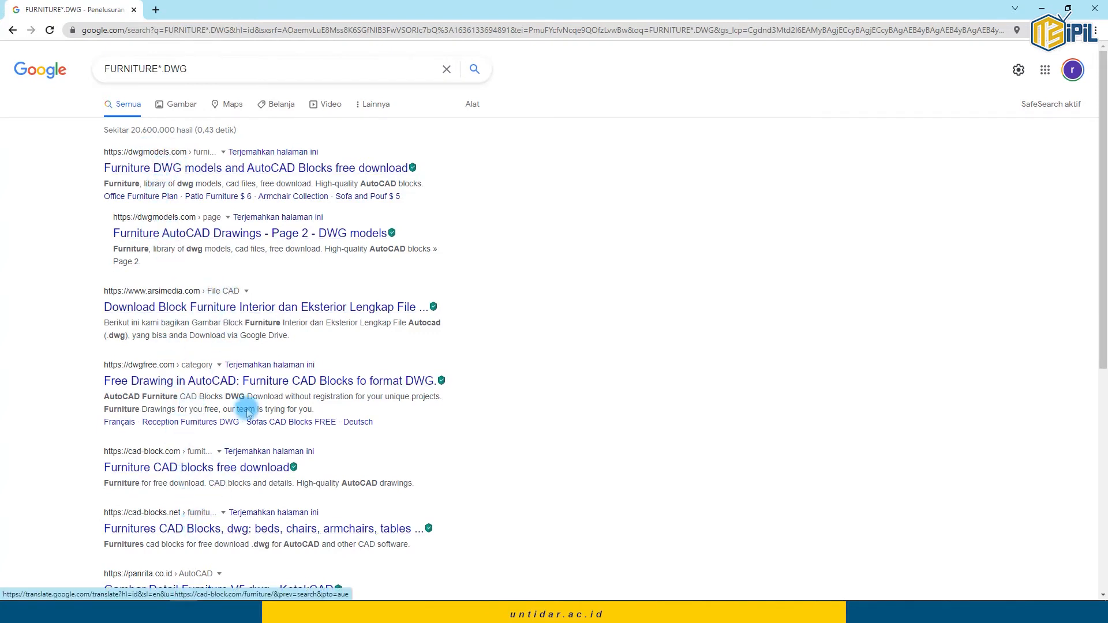
Step: Open the dwgmodels.com furniture result and look through its AutoCAD furniture drawings
{"action": "left_click", "coordinate": [187, 170]}
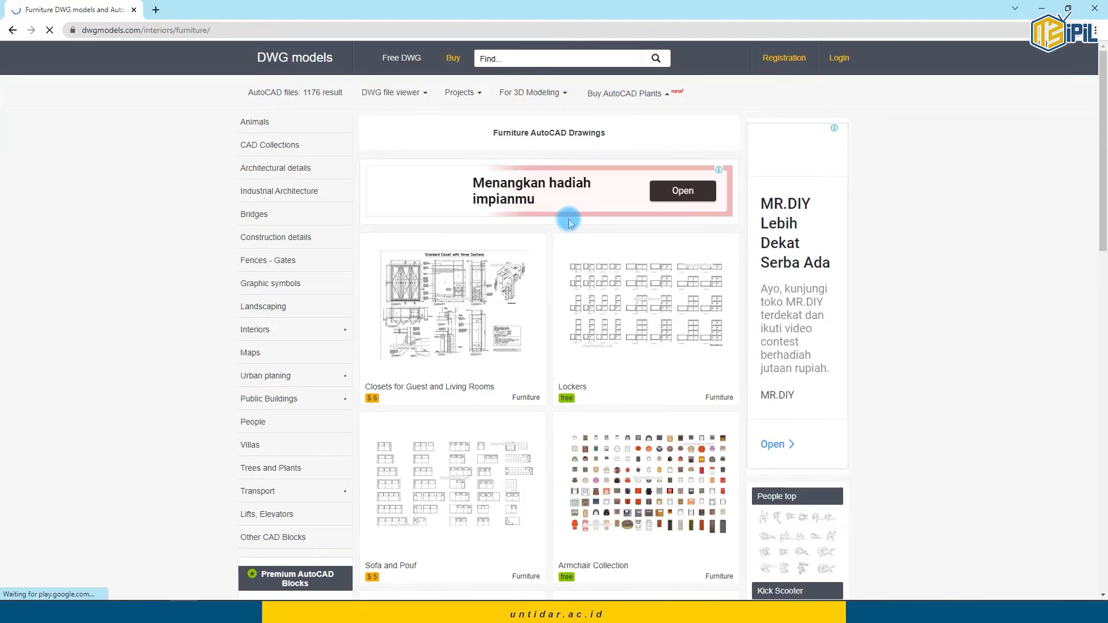
{"action": "scroll", "coordinate": [572, 219], "scroll_direction": "down", "scroll_amount": 7}
{"action": "scroll", "coordinate": [576, 215], "scroll_direction": "up", "scroll_amount": 4}
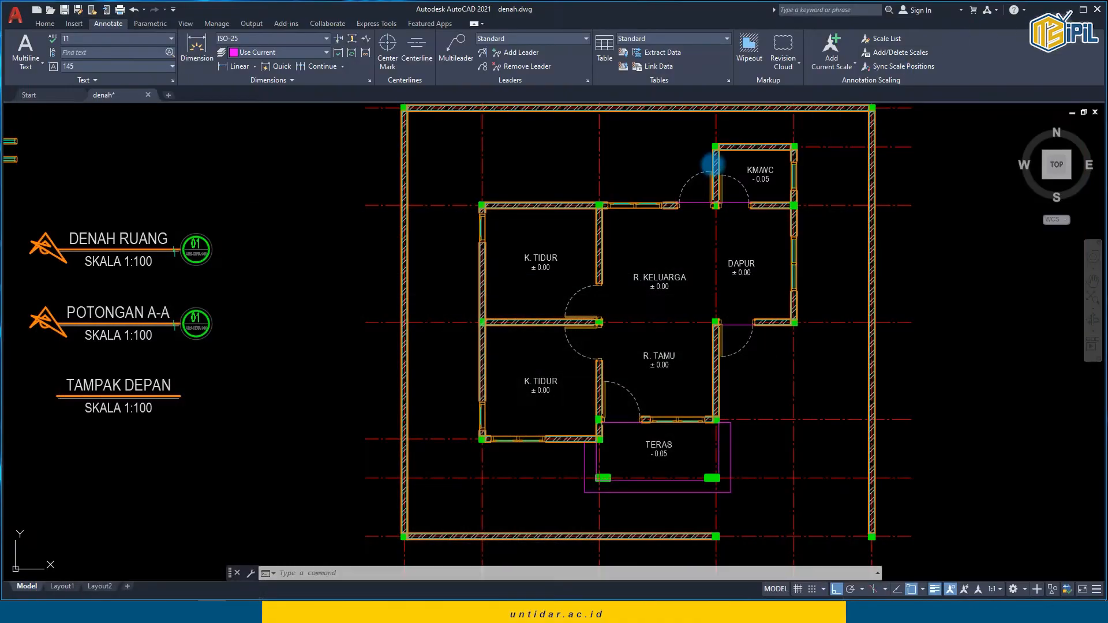
Step: Move the entire collection of furniture, plant and car drawings from beside the origin to the empty area below the floor plan
{"action": "scroll", "coordinate": [405, 254], "scroll_direction": "down", "scroll_amount": 2}
{"action": "mouse_move", "coordinate": [405, 254]}
{"action": "middle_mouse_down"}
{"action": "mouse_move", "coordinate": [733, 297]}
{"action": "mouse_move", "coordinate": [572, 234]}
{"action": "middle_mouse_up"}
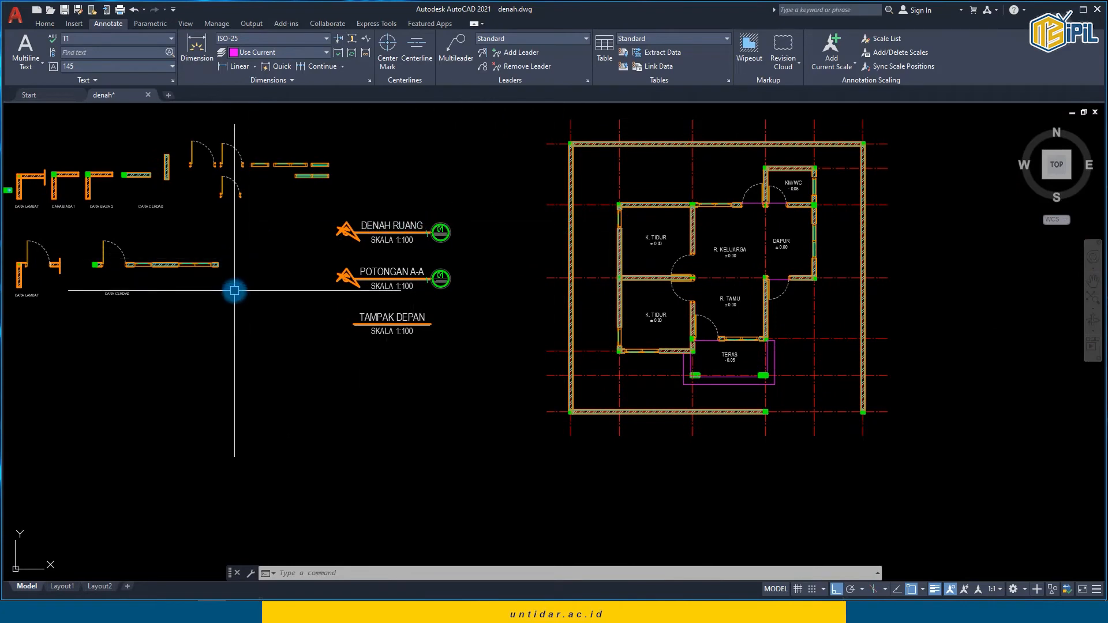
{"action": "mouse_move", "coordinate": [234, 291]}
{"action": "middle_mouse_down"}
{"action": "mouse_move", "coordinate": [254, 277]}
{"action": "mouse_move", "coordinate": [573, 312]}
{"action": "middle_mouse_up"}
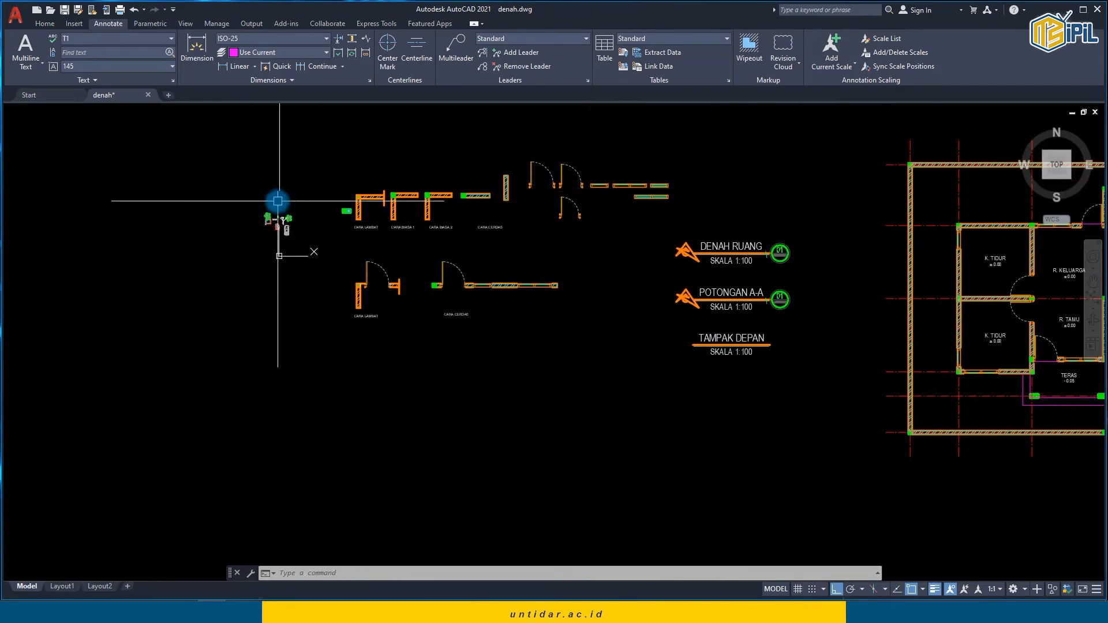
{"action": "scroll", "coordinate": [252, 228], "scroll_direction": "up", "scroll_amount": 5}
{"action": "middle_click_drag", "start_coordinate": [303, 167], "coordinate": [209, 369]}
{"action": "left_click", "coordinate": [225, 245]}
{"action": "left_click", "coordinate": [647, 535]}
{"action": "type", "text": "c"}
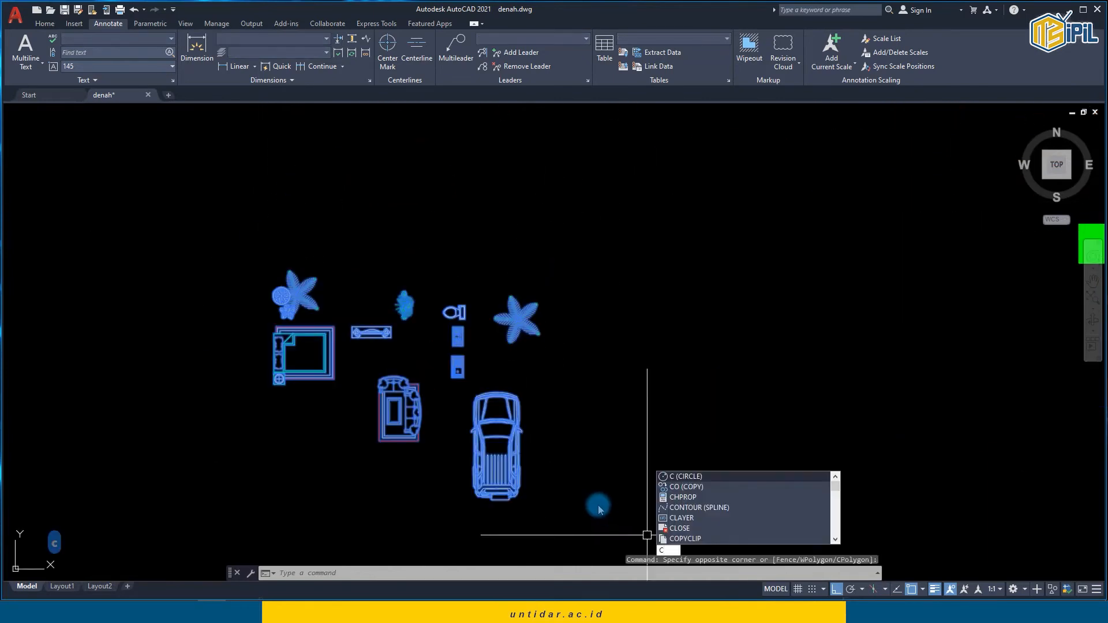
{"action": "key", "text": "BackSpace"}
{"action": "key", "text": "space"}
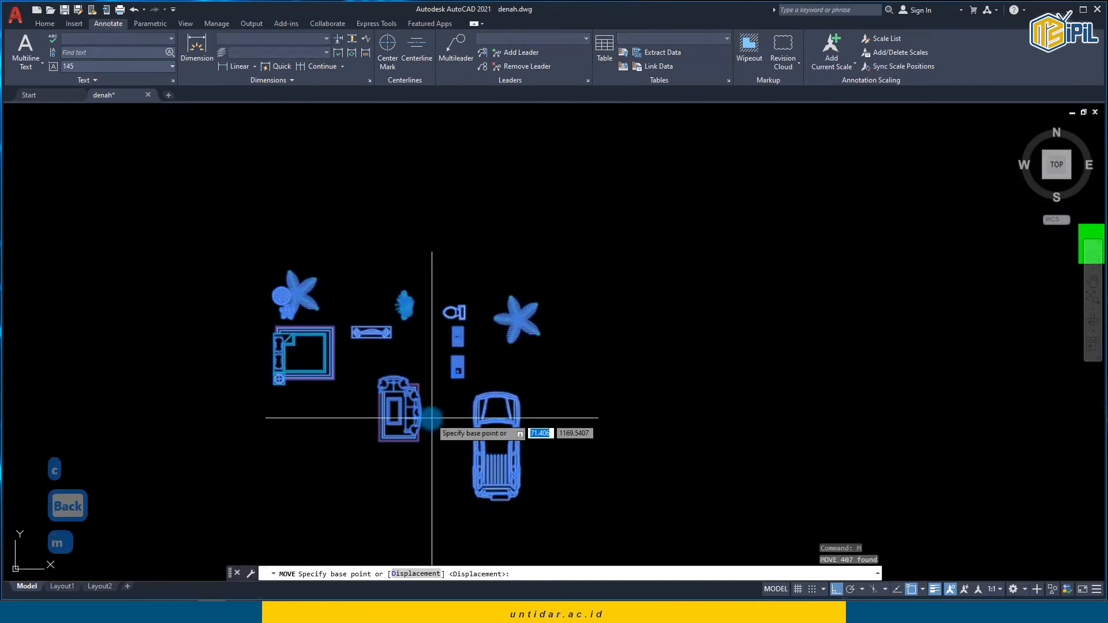
{"action": "left_click", "coordinate": [432, 418]}
{"action": "scroll", "coordinate": [511, 433], "scroll_direction": "down", "scroll_amount": 3}
{"action": "middle_click_drag", "start_coordinate": [519, 433], "coordinate": [162, 296]}
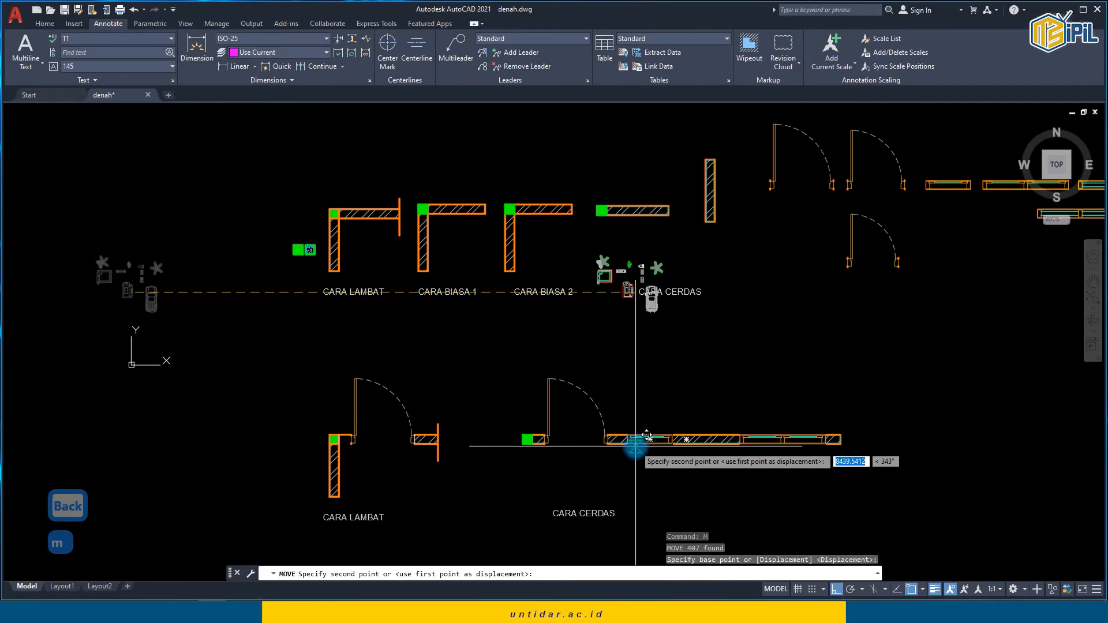
{"action": "scroll", "coordinate": [635, 446], "scroll_direction": "down", "scroll_amount": 5}
{"action": "middle_click_drag", "start_coordinate": [737, 426], "coordinate": [267, 230]}
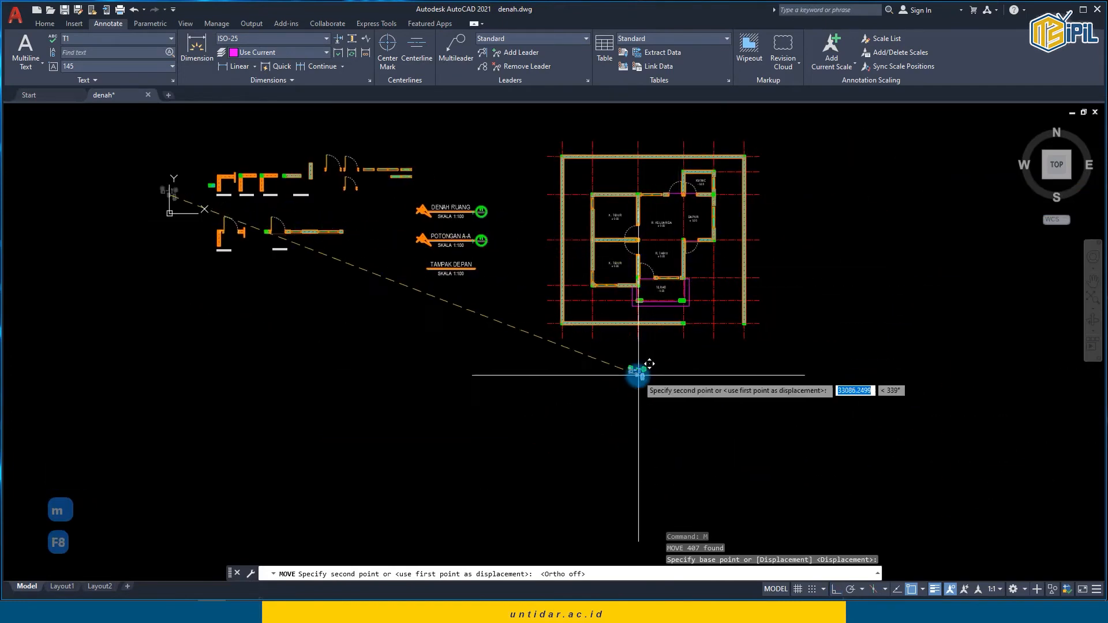
{"action": "key", "text": "Escape"}
{"action": "scroll", "coordinate": [638, 347], "scroll_direction": "up", "scroll_amount": 4}
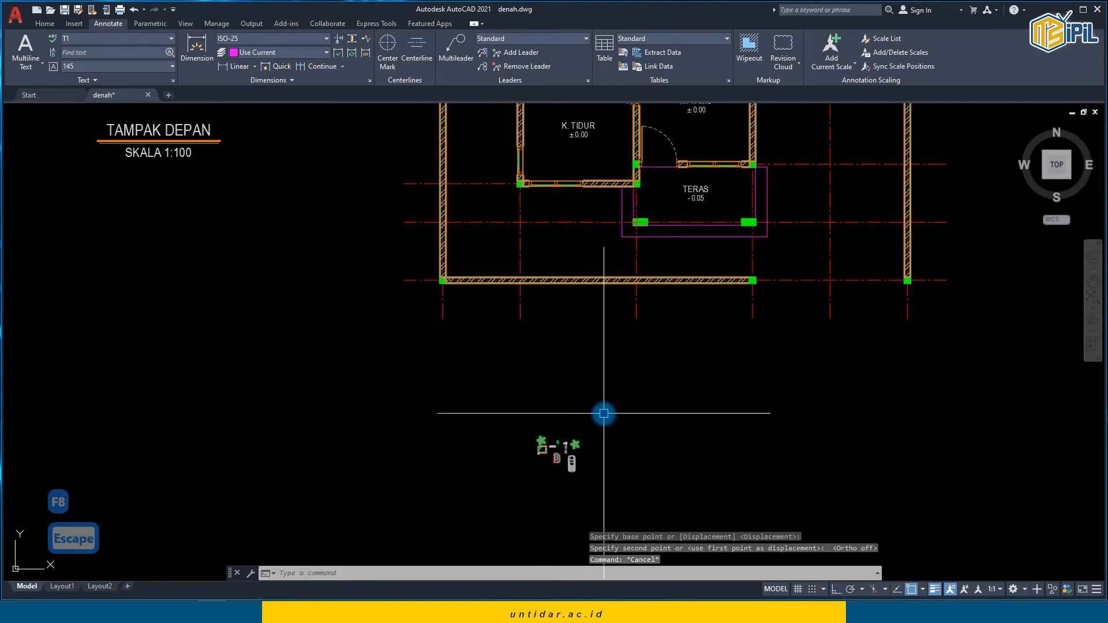
{"action": "mouse_move", "coordinate": [604, 413]}
{"action": "middle_mouse_down"}
{"action": "mouse_move", "coordinate": [573, 422]}
{"action": "mouse_move", "coordinate": [567, 400]}
{"action": "middle_mouse_up"}
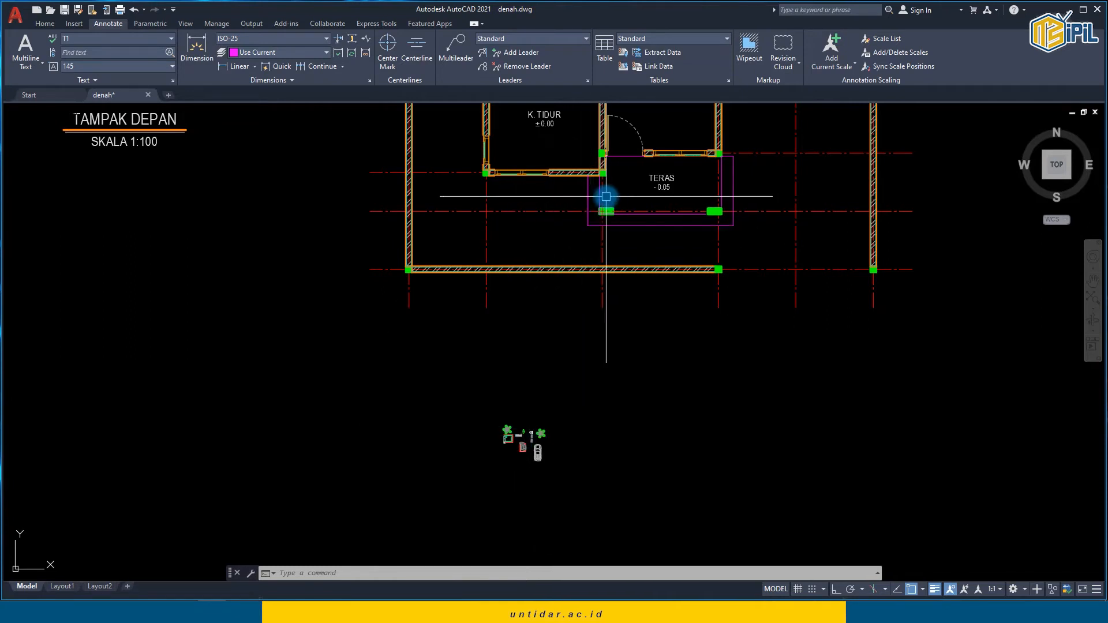
Step: Check the human body dimensions on the arsitur.com anthropometry page and return to the AutoCAD drawing
{"action": "scroll", "coordinate": [508, 446], "scroll_direction": "up", "scroll_amount": 2}
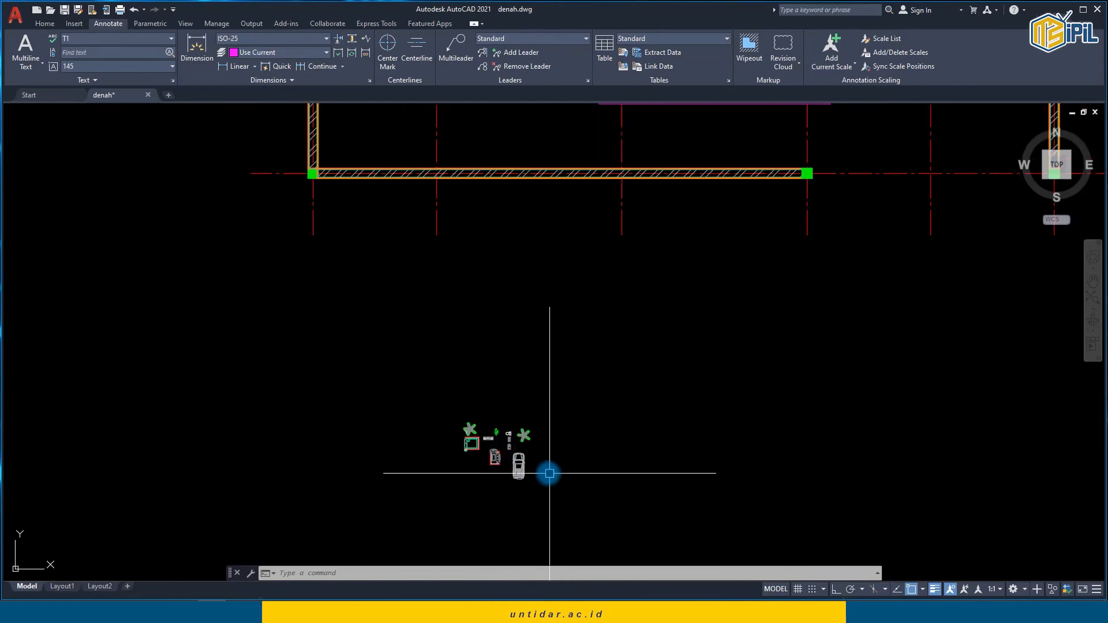
{"action": "scroll", "coordinate": [535, 475], "scroll_direction": "up", "scroll_amount": 6}
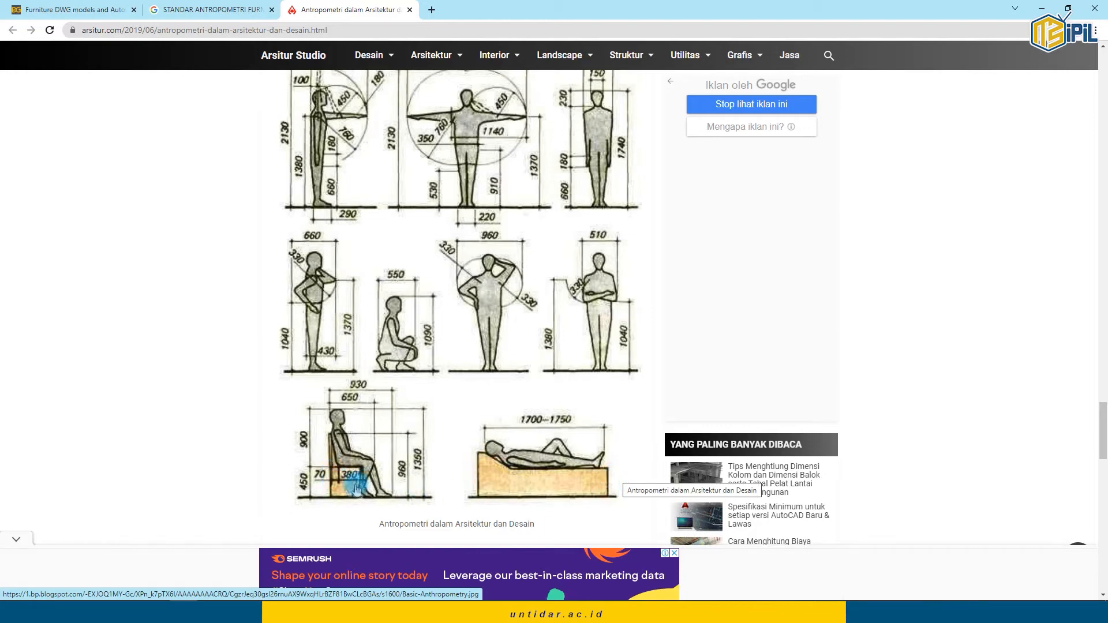
{"action": "left_click", "coordinate": [1041, 8]}
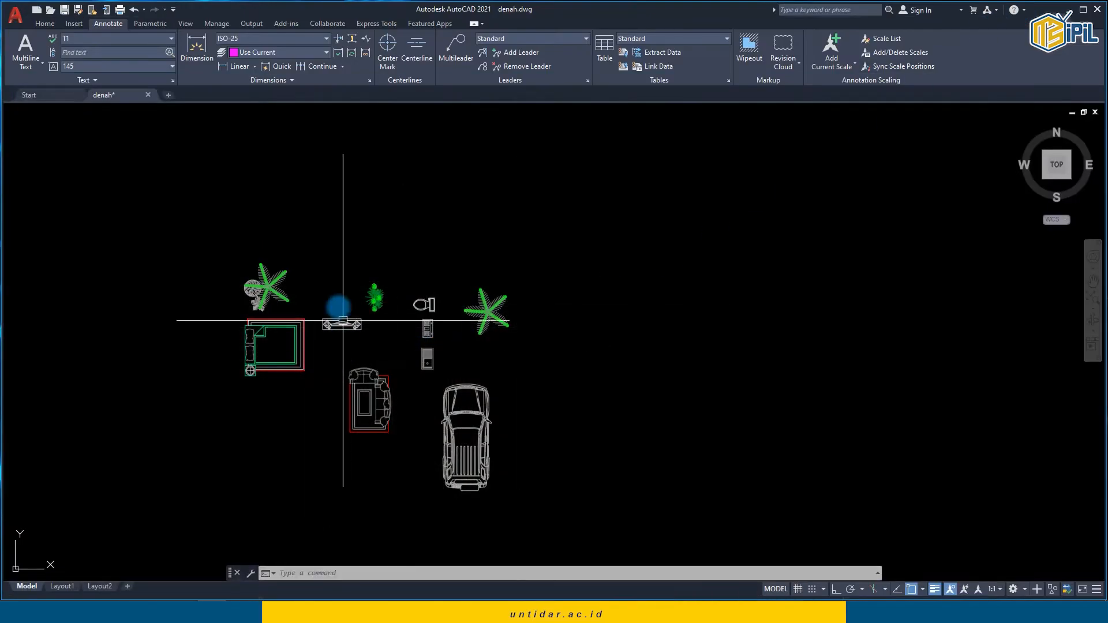
Step: Cut the bed set with its rug and paste it back in place as a single block
{"action": "key", "text": "ctrl+x"}
{"action": "key", "text": "ctrl+shift+v"}
{"action": "scroll", "coordinate": [289, 452], "scroll_direction": "up", "scroll_amount": 6}
{"action": "key", "text": "Escape"}
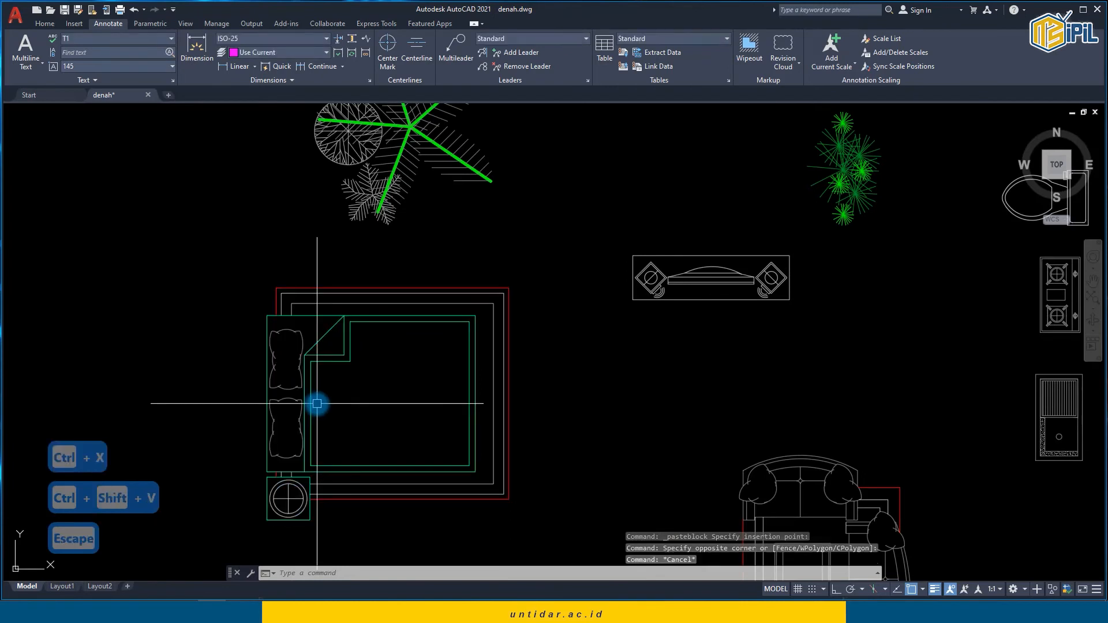
Step: Measure the bed's length between its two upper corners with a linear dimension
{"action": "type", "text": "DL"}
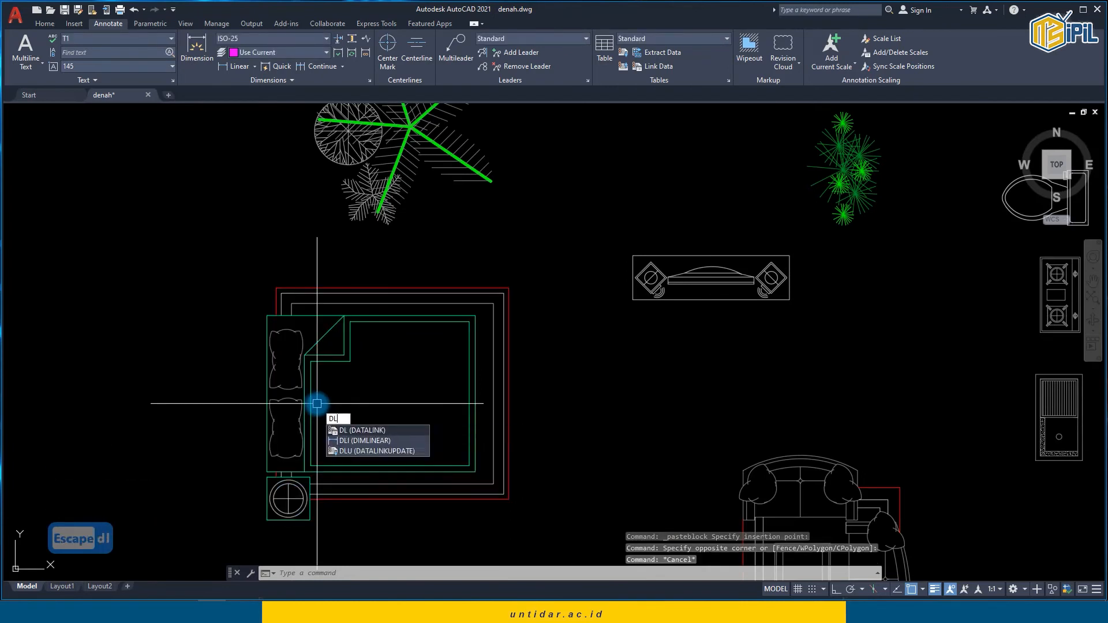
{"action": "type", "text": "i"}
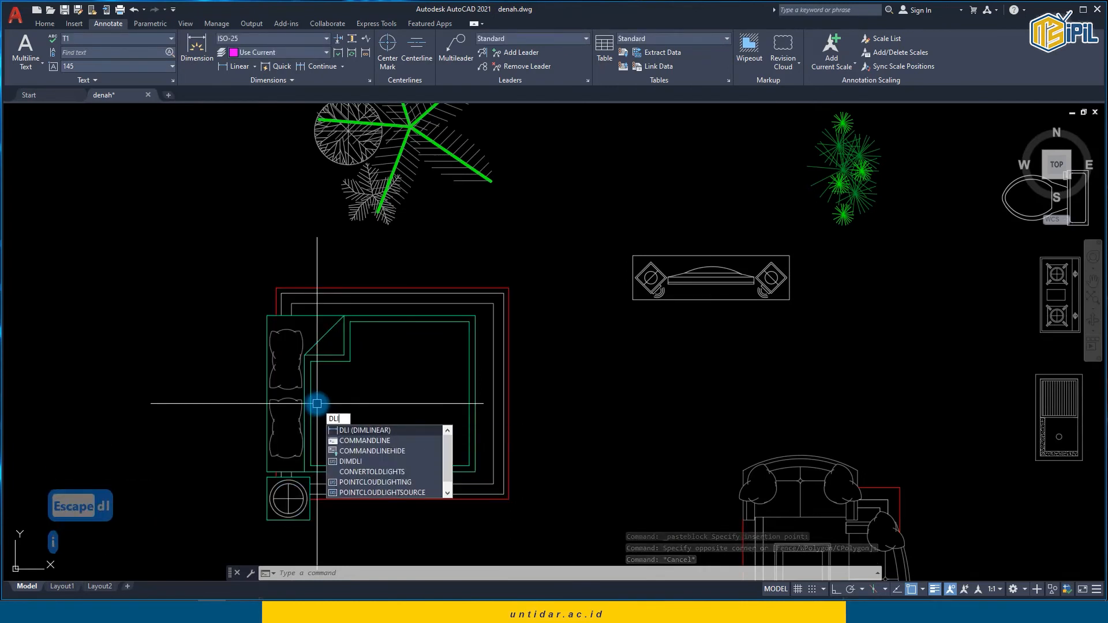
{"action": "key", "text": "Return"}
{"action": "left_click", "coordinate": [271, 316]}
{"action": "left_click", "coordinate": [476, 316]}
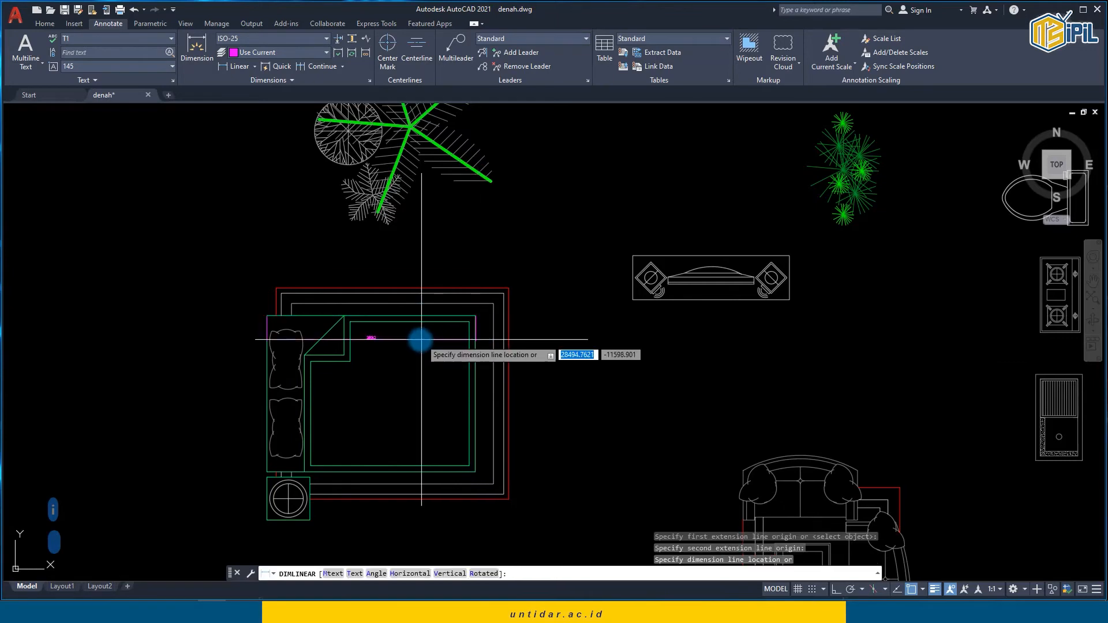
{"action": "scroll", "coordinate": [398, 339], "scroll_direction": "up", "scroll_amount": 5}
{"action": "scroll", "coordinate": [397, 338], "scroll_direction": "down", "scroll_amount": 5}
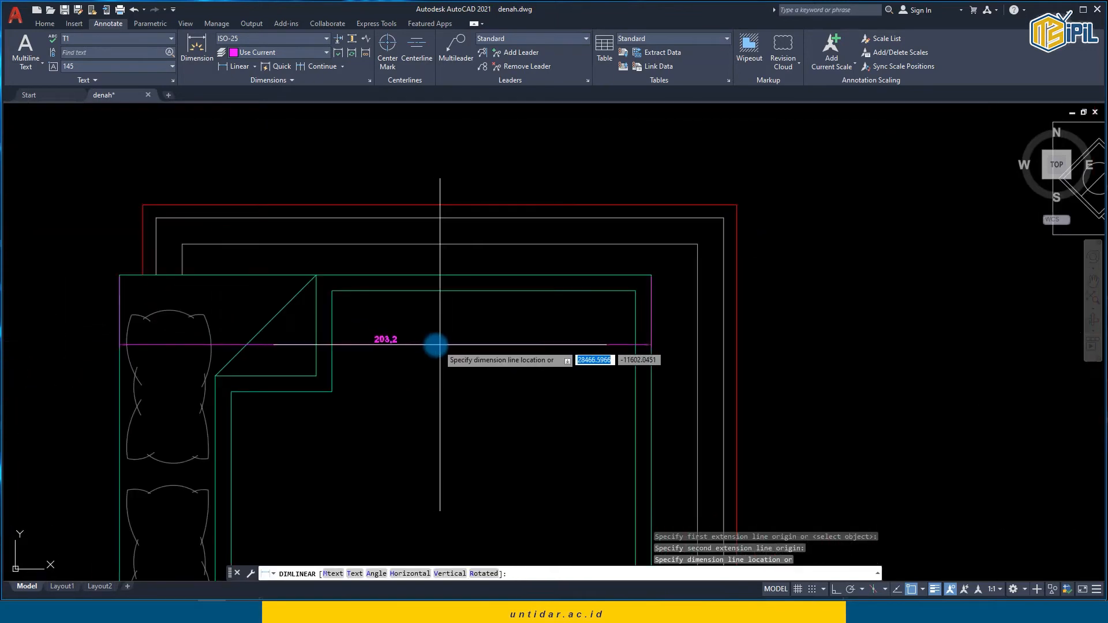
{"action": "key", "text": "Escape"}
{"action": "scroll", "coordinate": [421, 341], "scroll_direction": "down", "scroll_amount": 5}
{"action": "scroll", "coordinate": [482, 335], "scroll_direction": "up", "scroll_amount": 8}
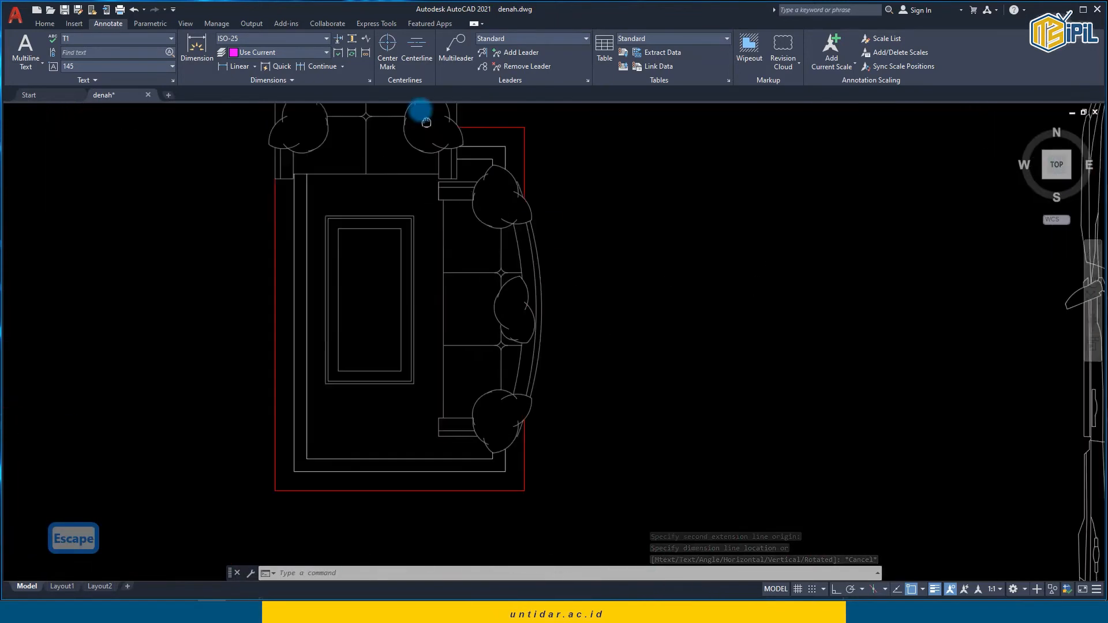
{"action": "type", "text": "li"}
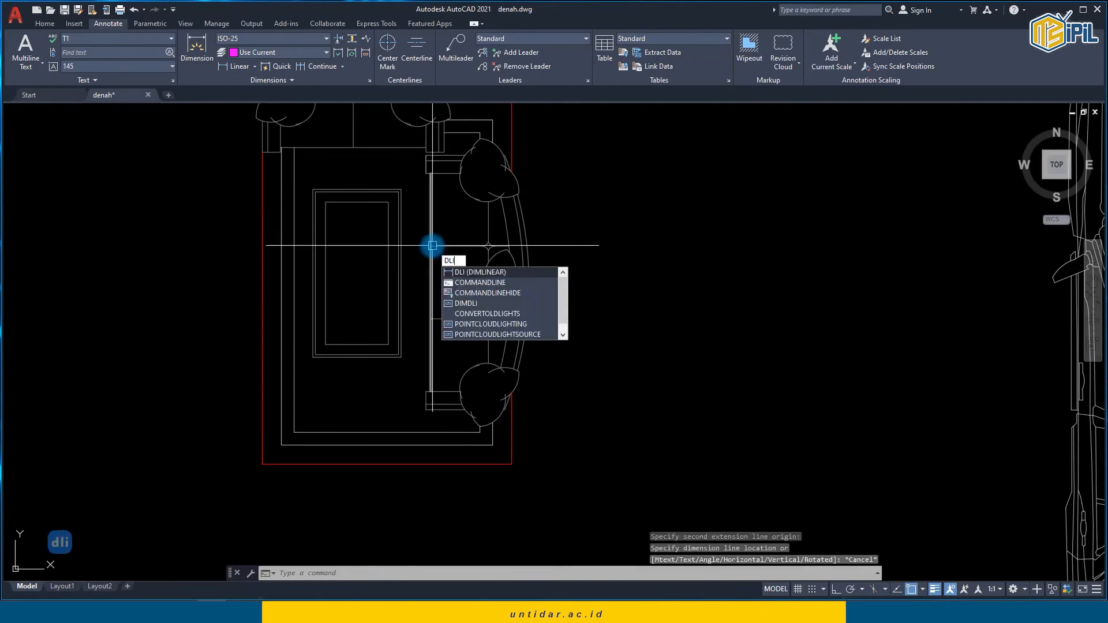
{"action": "key", "text": "Return"}
{"action": "left_click", "coordinate": [432, 245]}
{"action": "scroll", "coordinate": [496, 247], "scroll_direction": "up", "scroll_amount": 4}
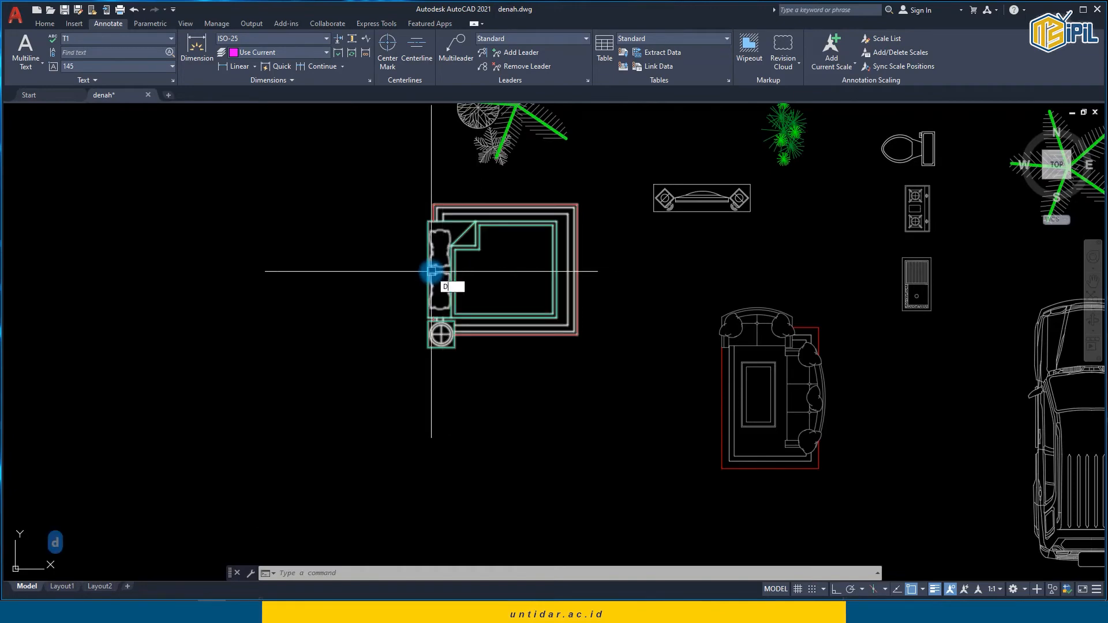
Step: Place a linear dimension along the bed's upper edge, from the headboard corner to the foot corner
{"action": "type", "text": "li"}
{"action": "key", "text": "Return"}
{"action": "left_click", "coordinate": [428, 222]}
{"action": "left_click", "coordinate": [557, 221]}
{"action": "scroll", "coordinate": [494, 223], "scroll_direction": "up", "scroll_amount": 4}
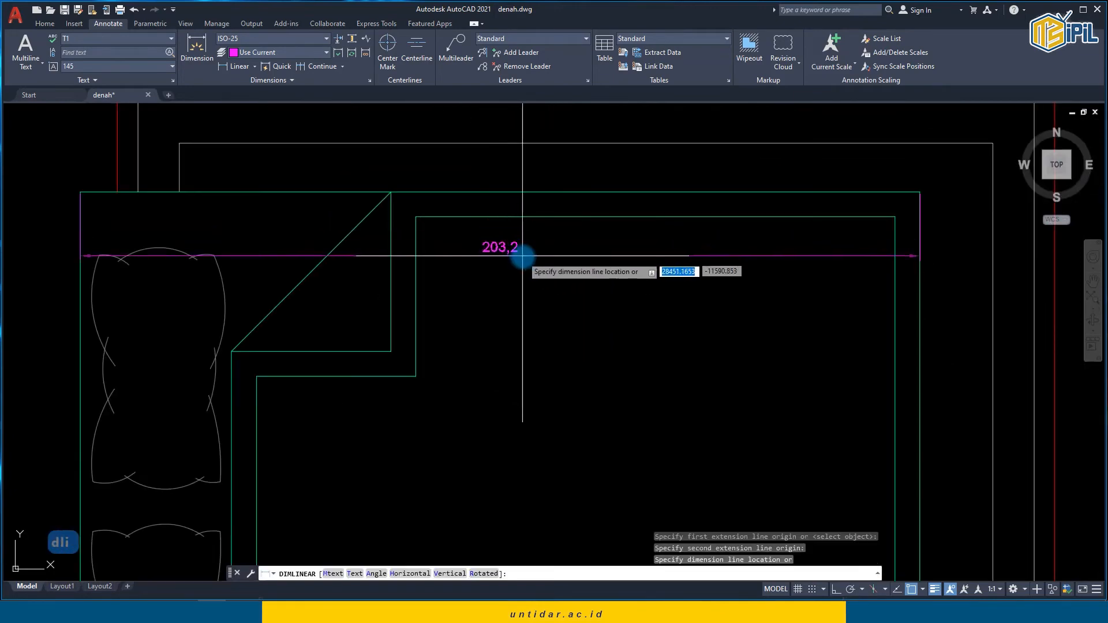
{"action": "left_click", "coordinate": [522, 256]}
{"action": "scroll", "coordinate": [527, 258], "scroll_direction": "down", "scroll_amount": 8}
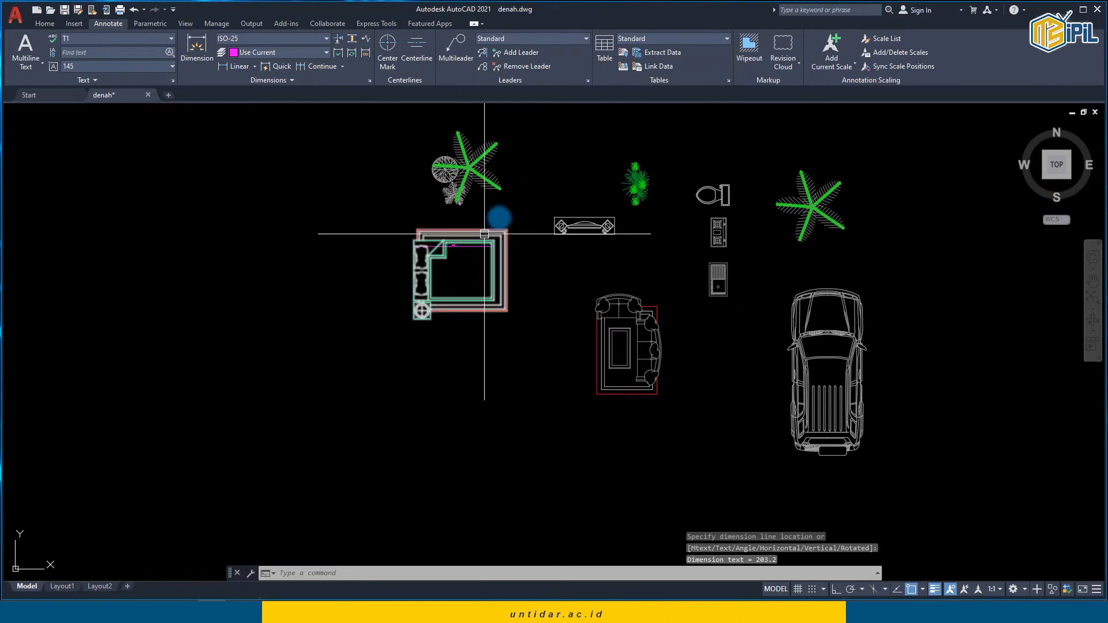
Step: Scale all furniture, plant and car drawings by reference from the bed's upper headboard corner, using reference length 203.2 and new length 2000
{"action": "scroll", "coordinate": [484, 234], "scroll_direction": "down", "scroll_amount": 5}
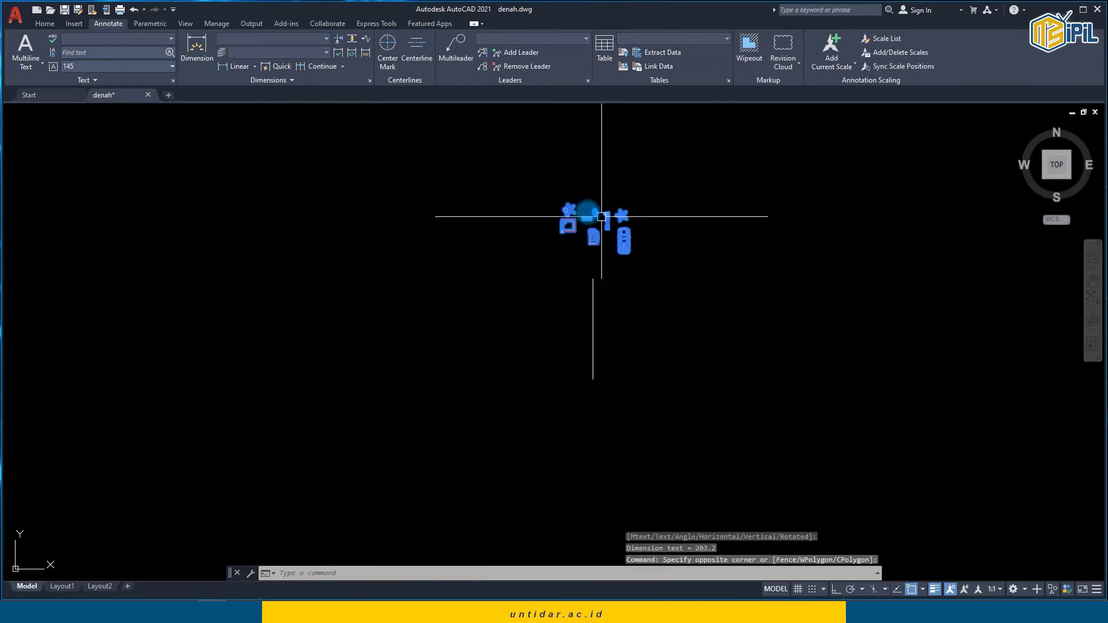
{"action": "scroll", "coordinate": [579, 209], "scroll_direction": "up", "scroll_amount": 5}
{"action": "key", "text": "Escape"}
{"action": "left_click", "coordinate": [489, 156]}
{"action": "left_click", "coordinate": [787, 360]}
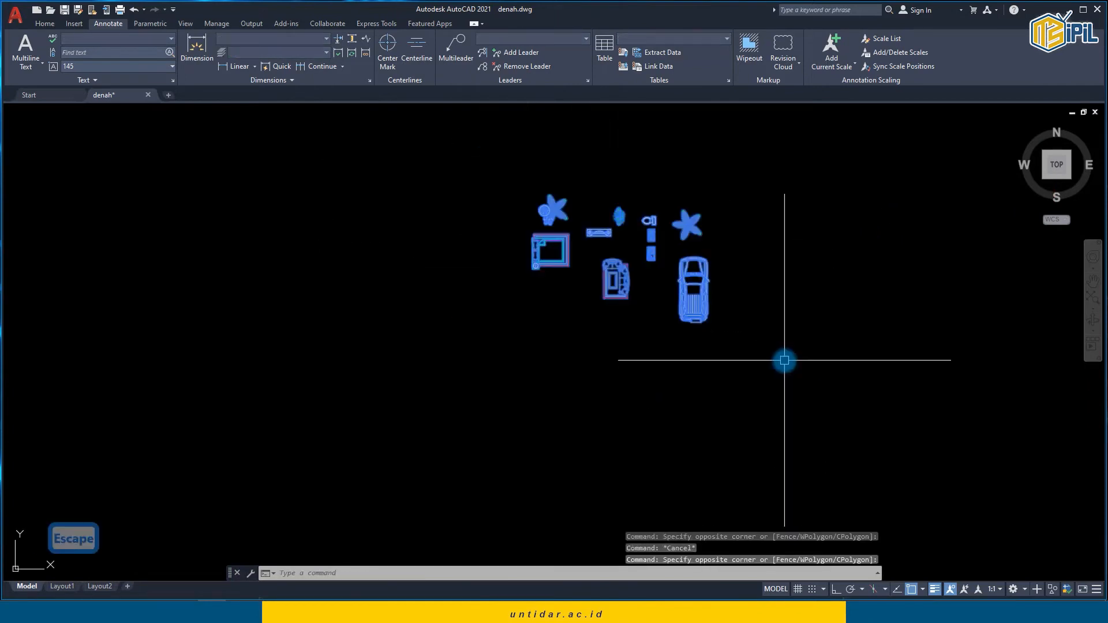
{"action": "type", "text": "sc"}
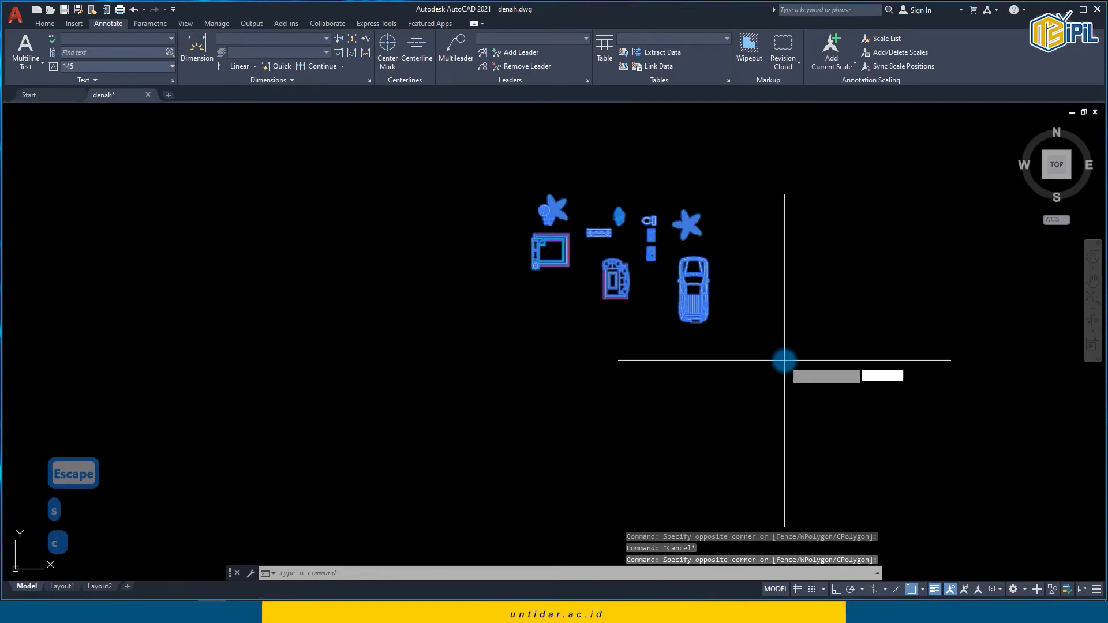
{"action": "key", "text": "Return"}
{"action": "scroll", "coordinate": [571, 236], "scroll_direction": "up", "scroll_amount": 8}
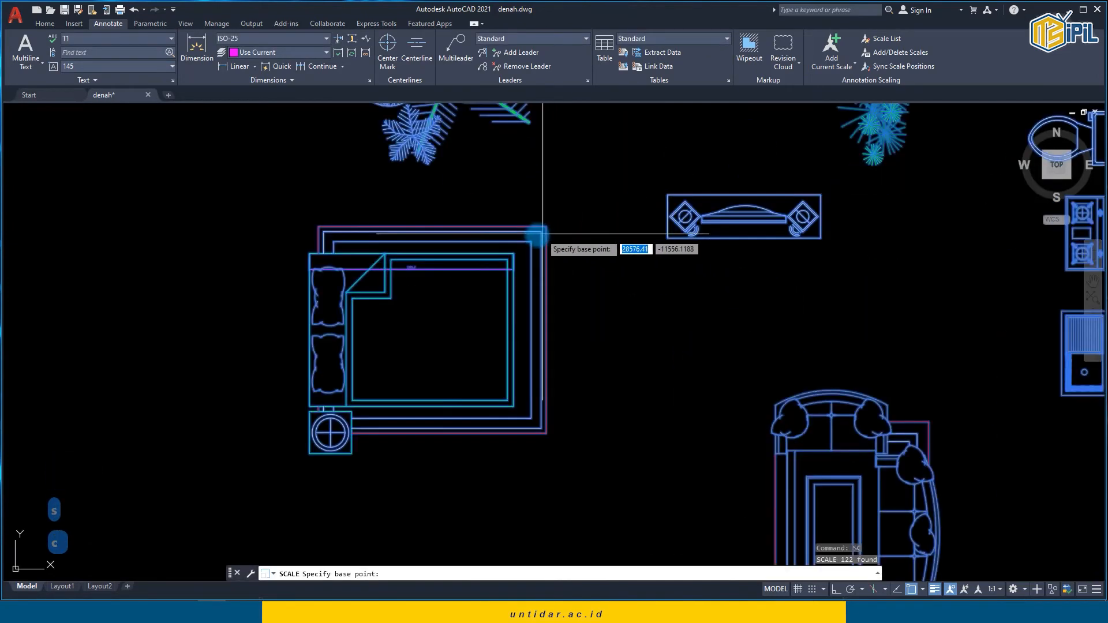
{"action": "left_click", "coordinate": [309, 252]}
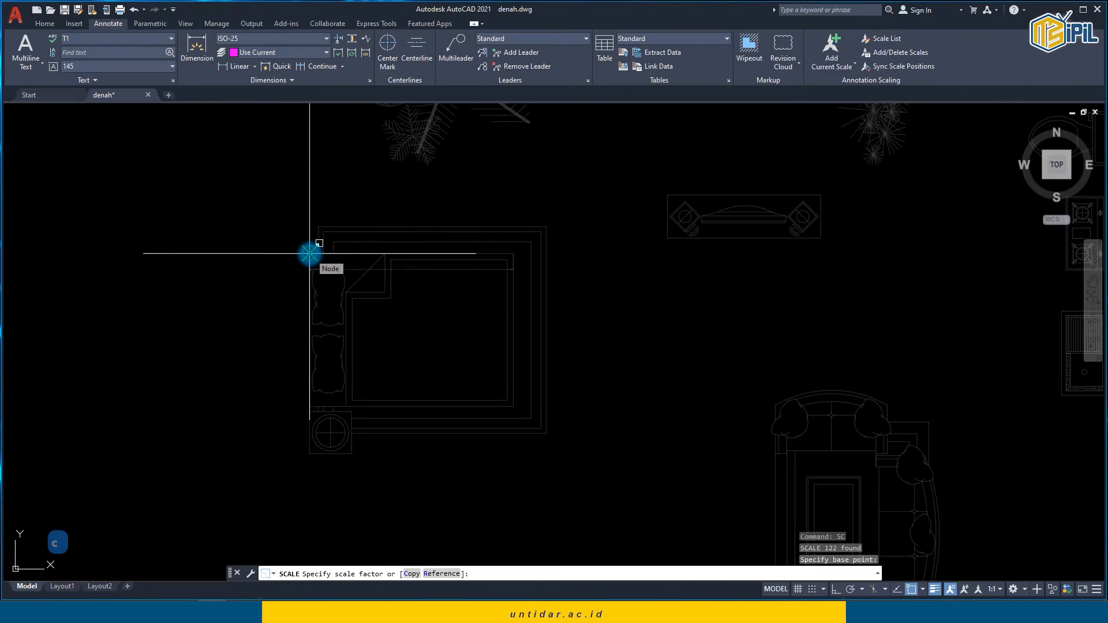
{"action": "left_click", "coordinate": [453, 574]}
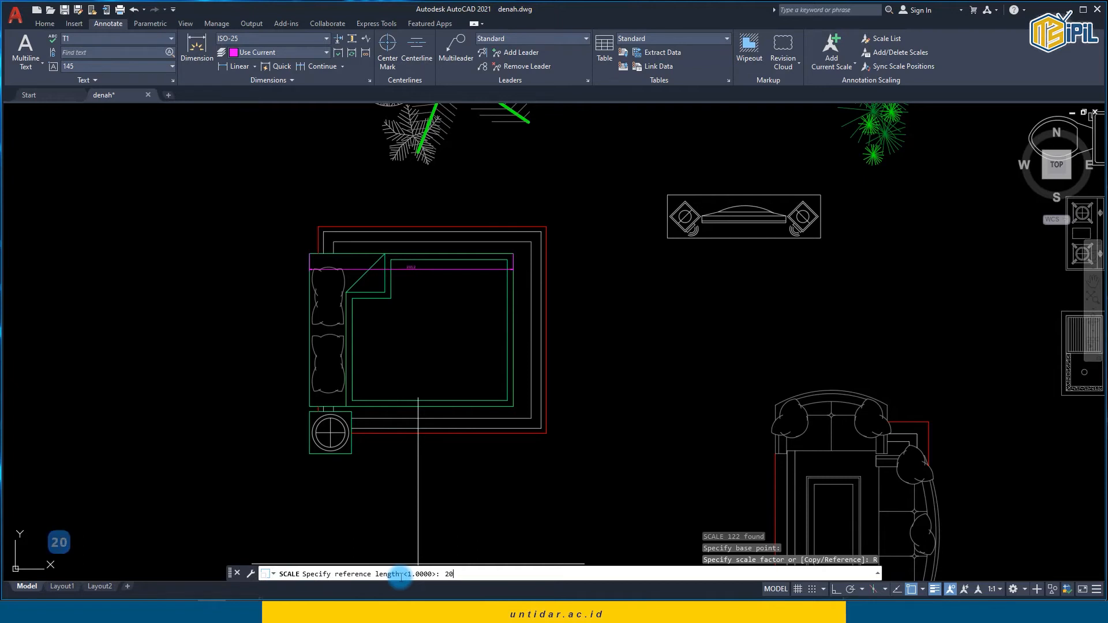
{"action": "scroll", "coordinate": [416, 269], "scroll_direction": "up", "scroll_amount": 8}
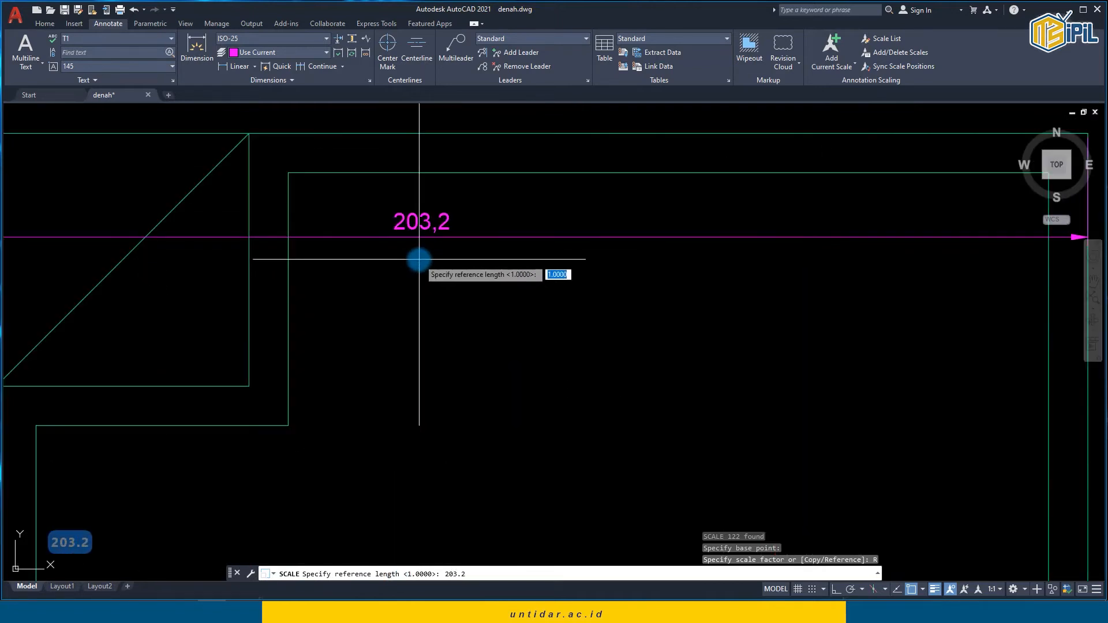
{"action": "scroll", "coordinate": [419, 259], "scroll_direction": "down", "scroll_amount": 5}
{"action": "key", "text": "Return"}
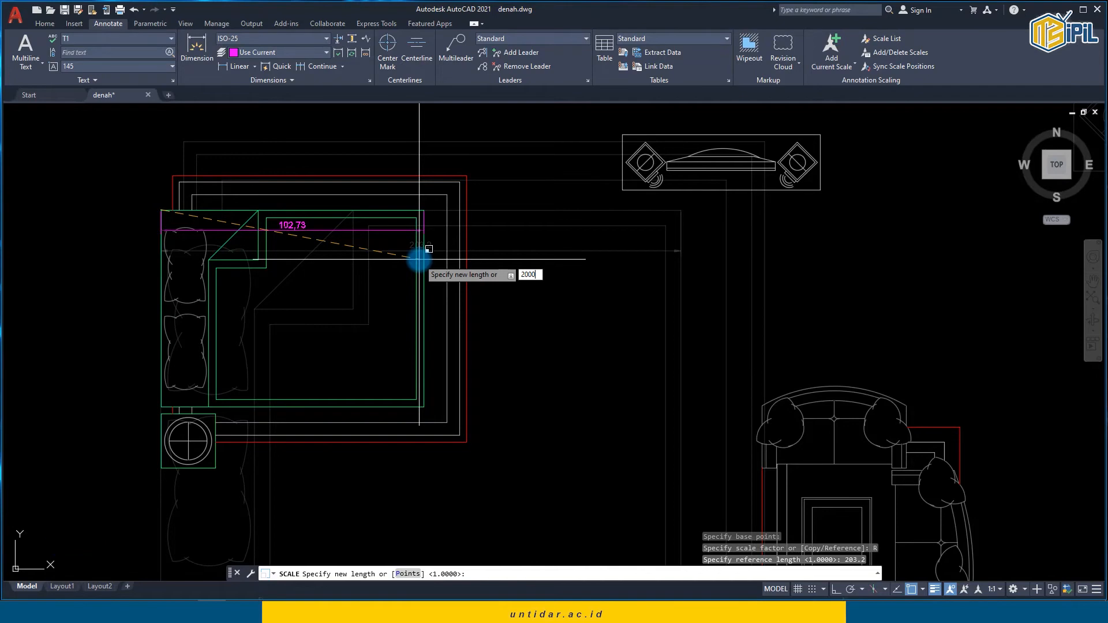
{"action": "key", "text": "Return"}
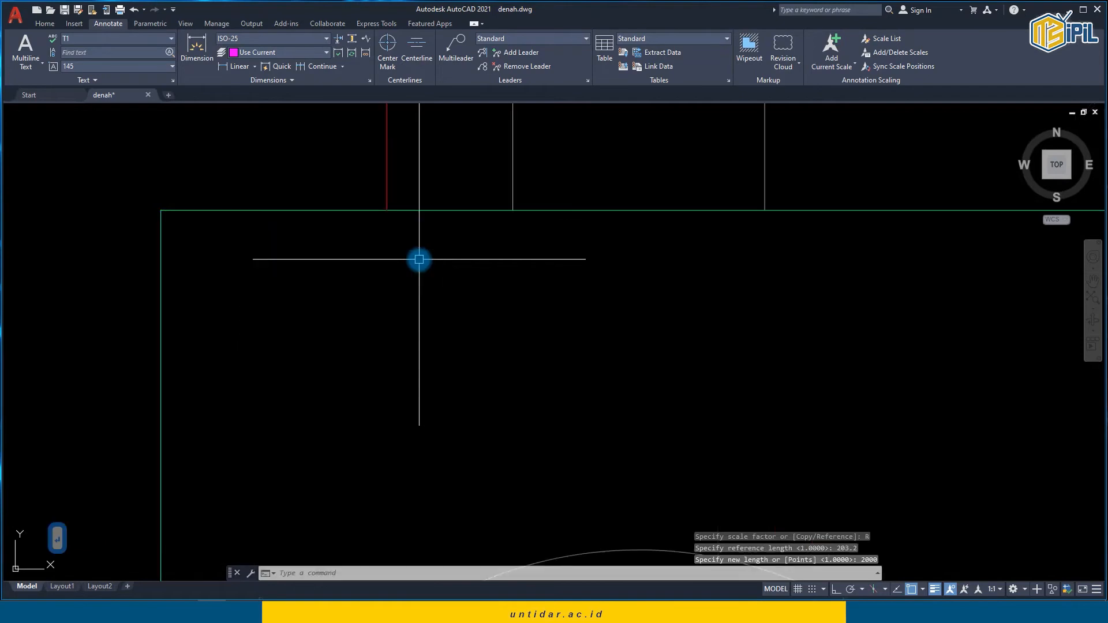
{"action": "scroll", "coordinate": [419, 259], "scroll_direction": "down", "scroll_amount": 8}
{"action": "scroll", "coordinate": [452, 256], "scroll_direction": "up", "scroll_amount": 3}
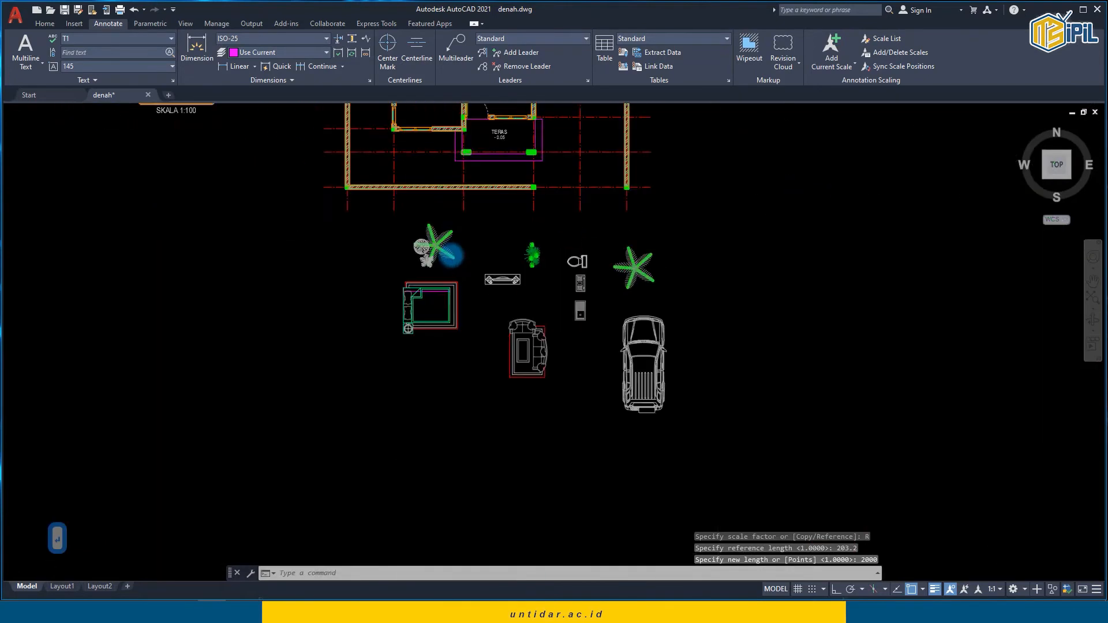
{"action": "scroll", "coordinate": [451, 255], "scroll_direction": "up", "scroll_amount": 2}
{"action": "left_click", "coordinate": [421, 300]}
{"action": "key", "text": "Escape"}
{"action": "left_click", "coordinate": [574, 388]}
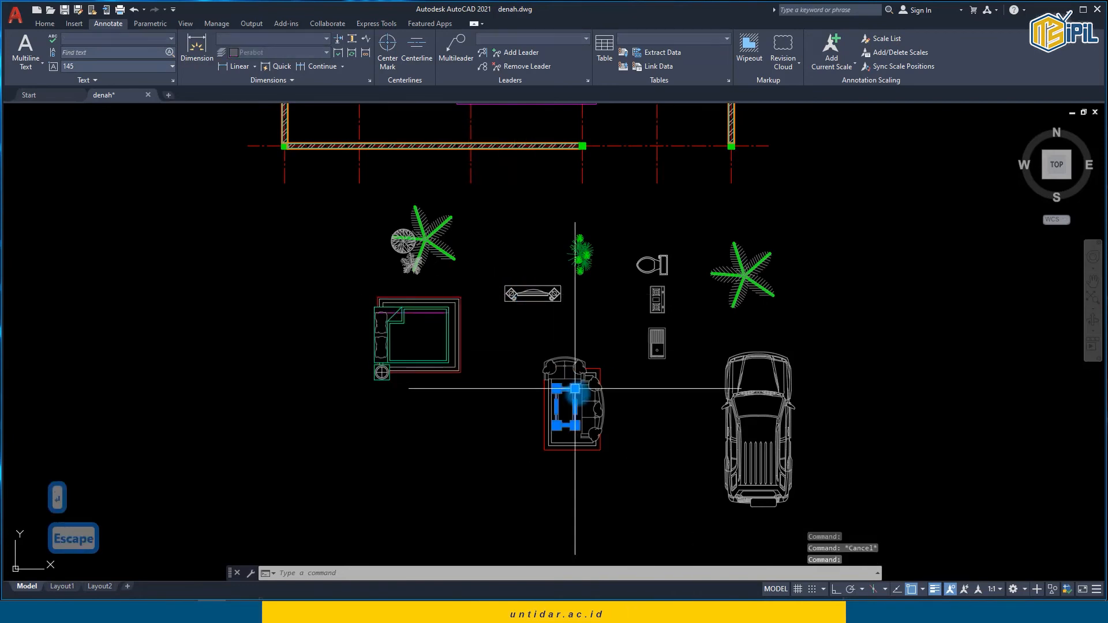
{"action": "key", "text": "Escape"}
{"action": "left_click", "coordinate": [423, 337]}
{"action": "left_click", "coordinate": [386, 312]}
{"action": "key", "text": "Escape"}
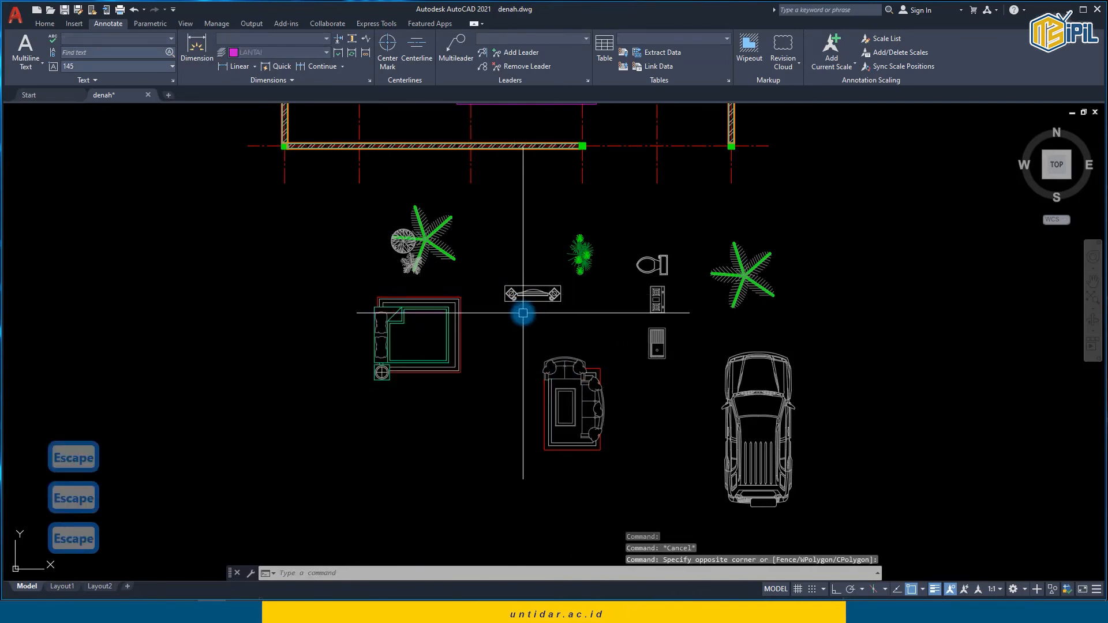
{"action": "key", "text": "Escape"}
{"action": "left_click", "coordinate": [523, 340]}
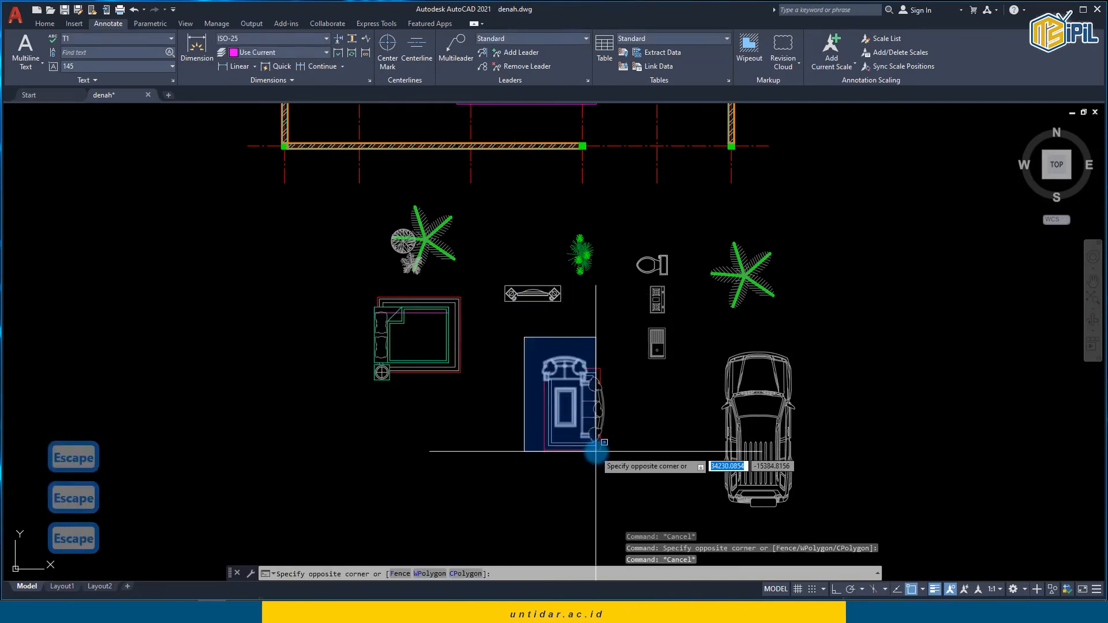
{"action": "left_click", "coordinate": [623, 480]}
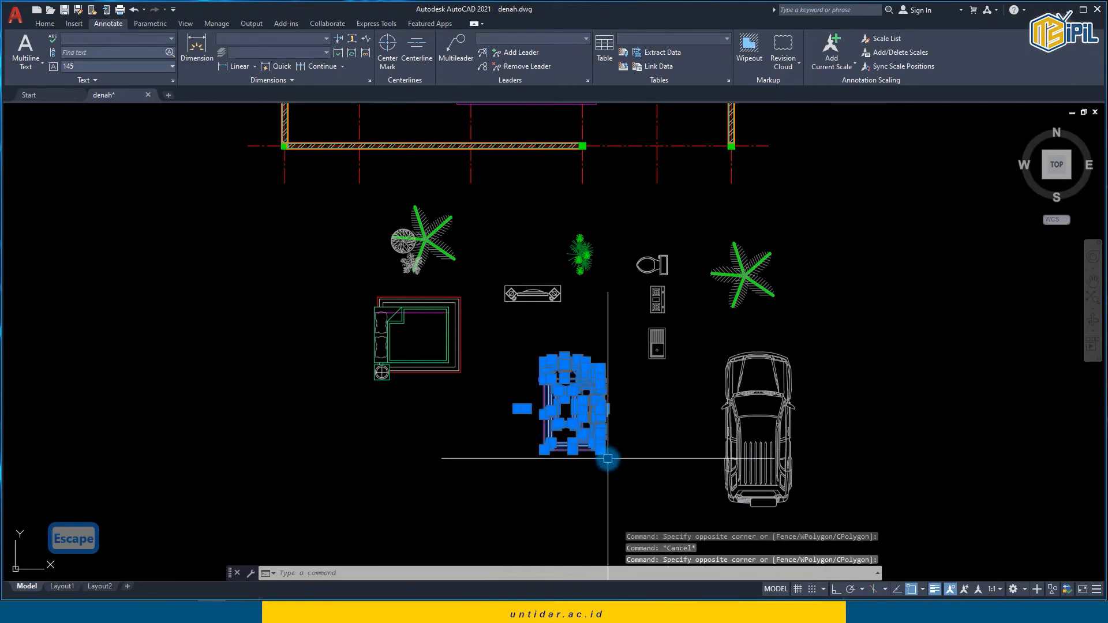
{"action": "key", "text": "Escape"}
Step: Erase the leftover magenta dimension line across the upper part of the bed
{"action": "scroll", "coordinate": [431, 306], "scroll_direction": "up", "scroll_amount": 8}
{"action": "key", "text": "Escape"}
{"action": "key", "text": "Escape"}
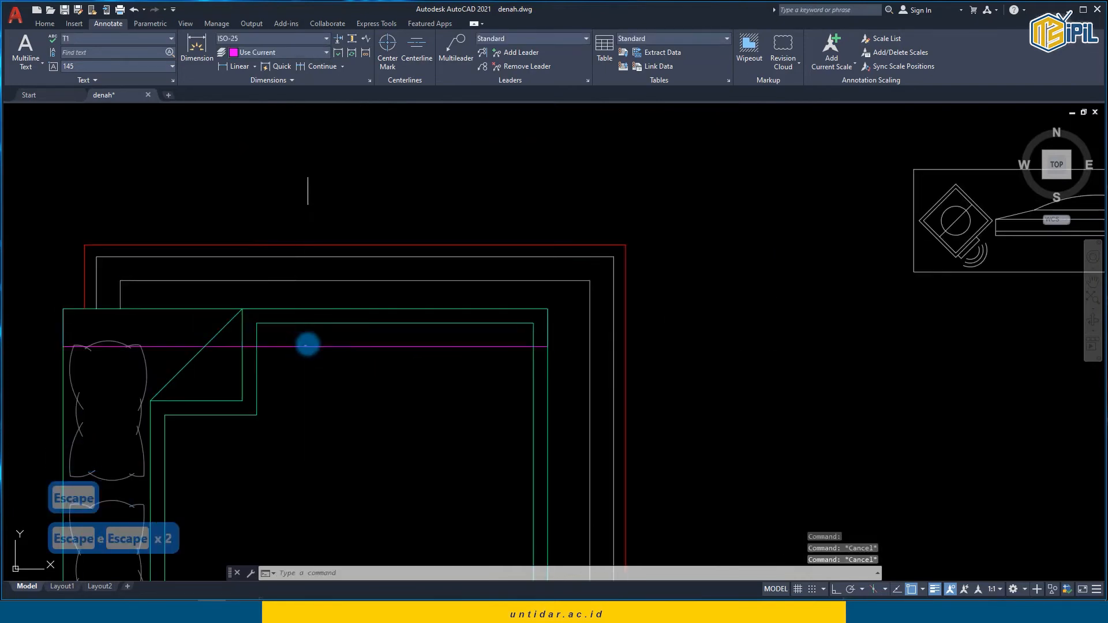
{"action": "left_click", "coordinate": [309, 347]}
{"action": "key", "text": "e"}
{"action": "key", "text": "space"}
Step: Move the bed set with its rug into the upper K. TIDUR room, with the headboard against the left wall
{"action": "scroll", "coordinate": [298, 358], "scroll_direction": "down", "scroll_amount": 6}
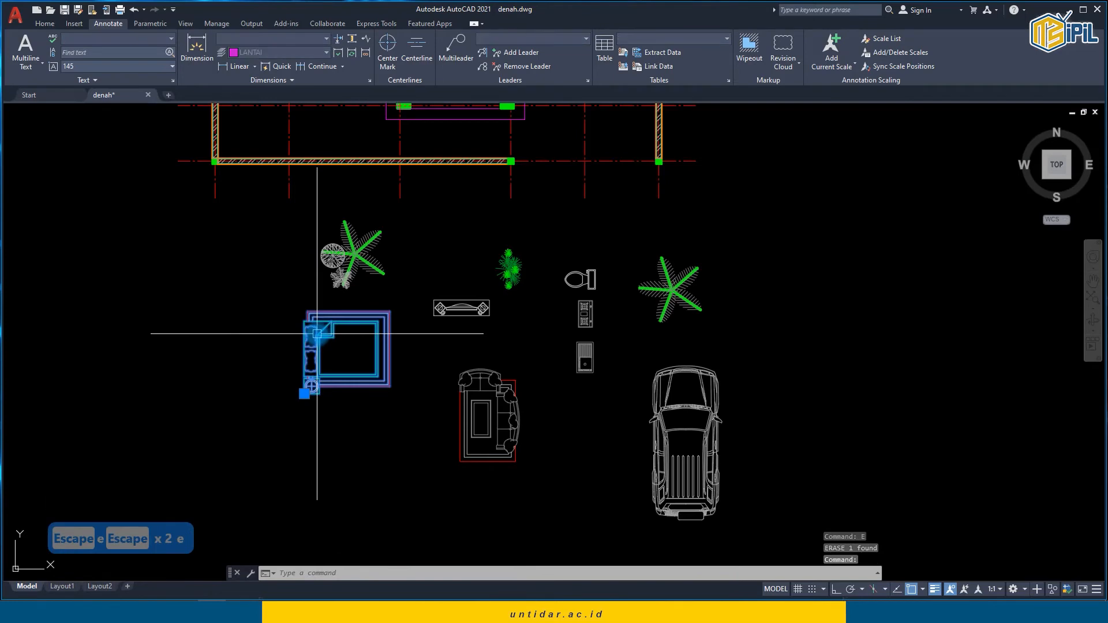
{"action": "key", "text": "m"}
{"action": "key", "text": "space"}
{"action": "left_click", "coordinate": [307, 312]}
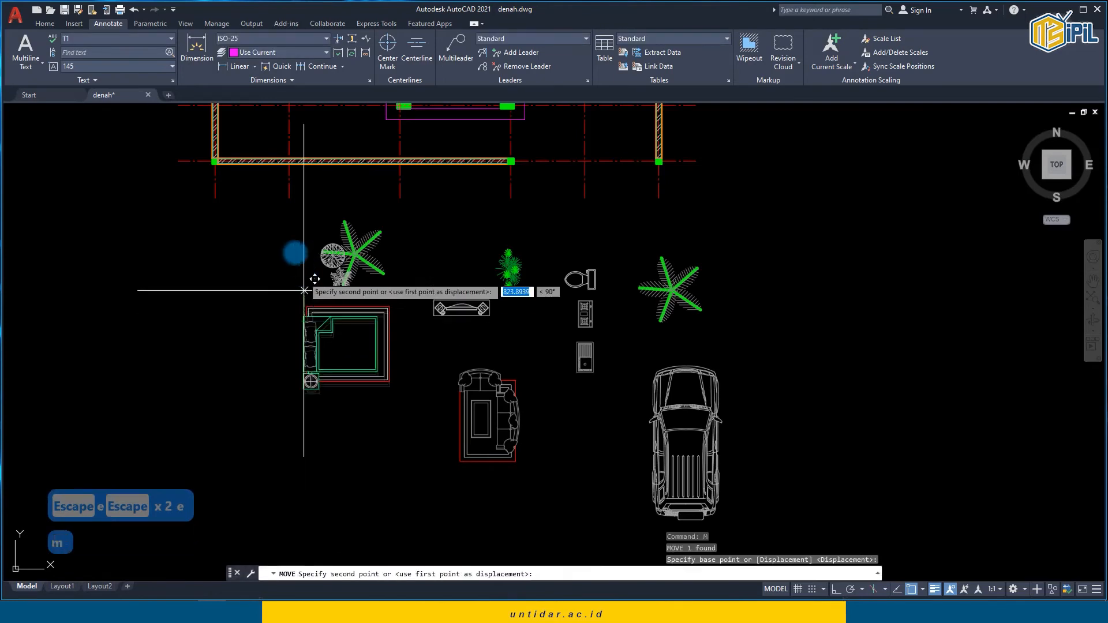
{"action": "scroll", "coordinate": [304, 291], "scroll_direction": "down", "scroll_amount": 3}
{"action": "scroll", "coordinate": [352, 150], "scroll_direction": "up", "scroll_amount": 10}
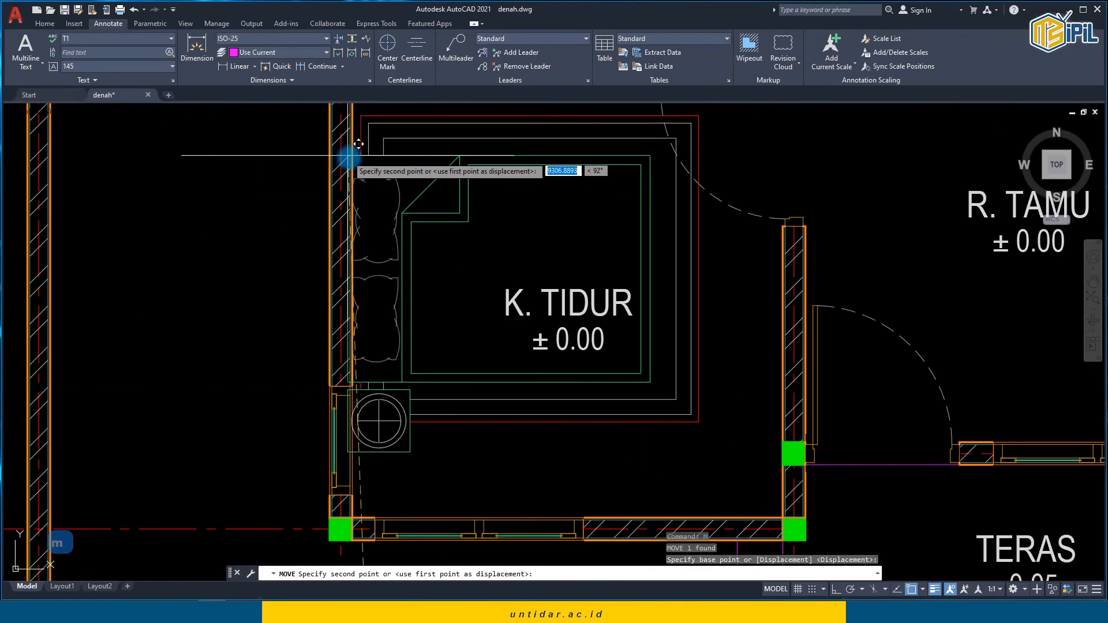
{"action": "scroll", "coordinate": [364, 161], "scroll_direction": "down", "scroll_amount": 5}
{"action": "middle_click_drag", "start_coordinate": [375, 197], "coordinate": [374, 183]}
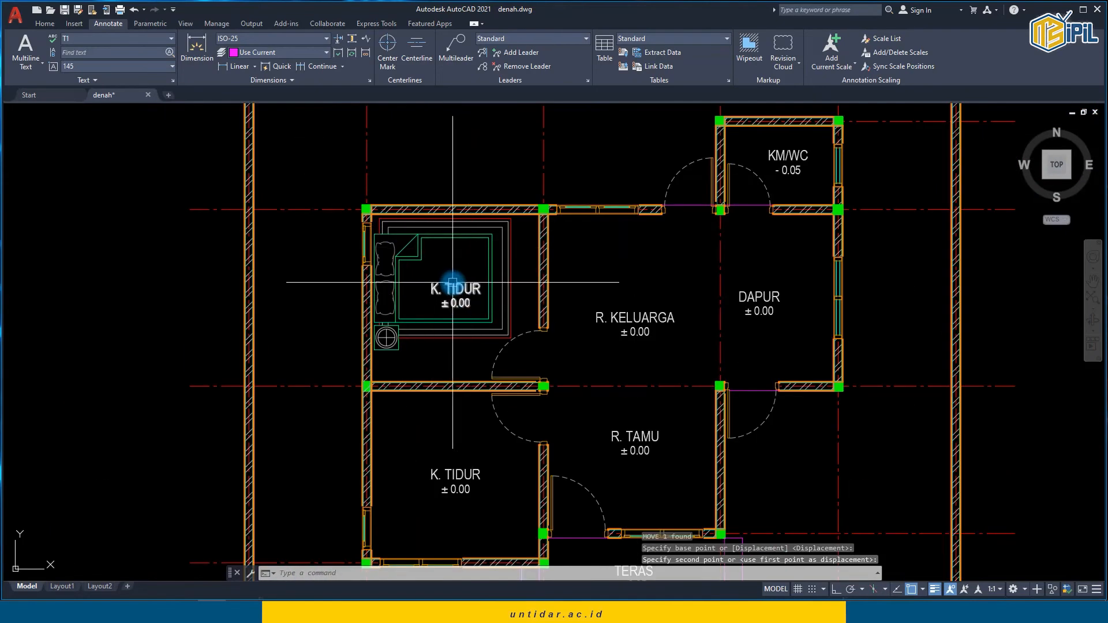
Step: Reposition the upper bedroom's K. TIDUR label so it sits in the middle of the bed
{"action": "key", "text": "Escape"}
{"action": "left_click", "coordinate": [455, 282]}
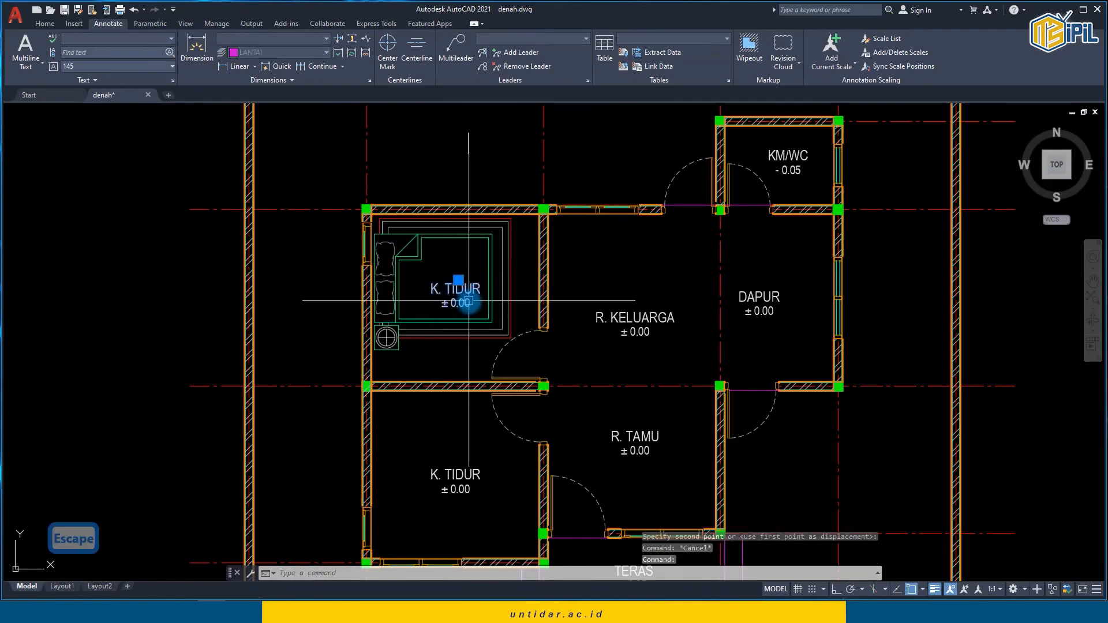
{"action": "scroll", "coordinate": [468, 300], "scroll_direction": "up", "scroll_amount": 4}
{"action": "type", "text": "m"}
{"action": "key", "text": "Return"}
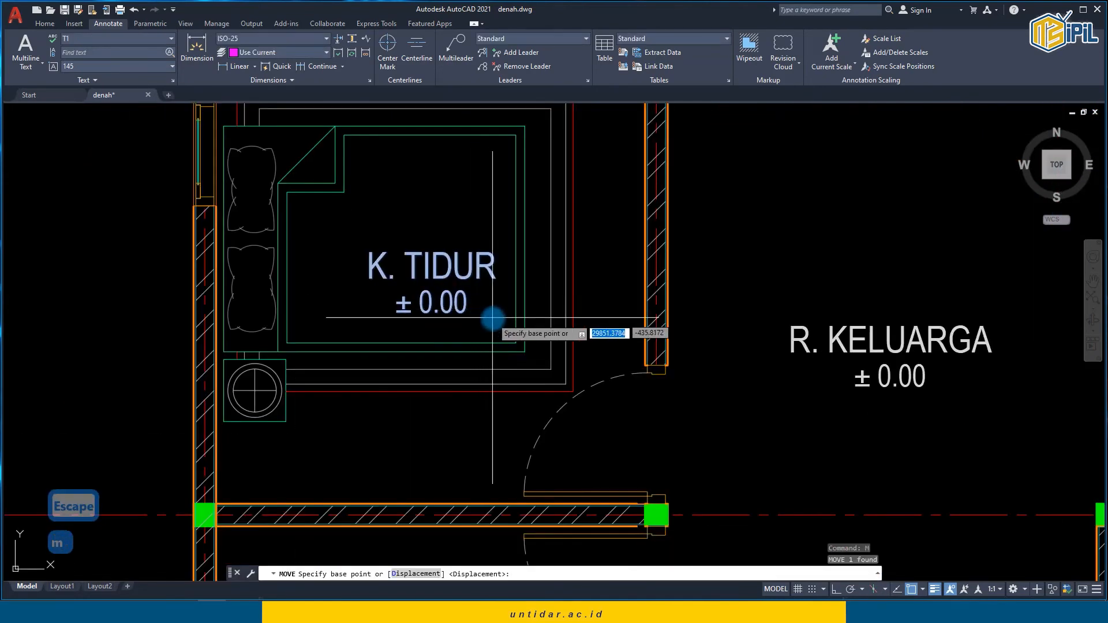
{"action": "left_click", "coordinate": [494, 318]}
{"action": "left_click", "coordinate": [430, 263]}
{"action": "left_click", "coordinate": [371, 196]}
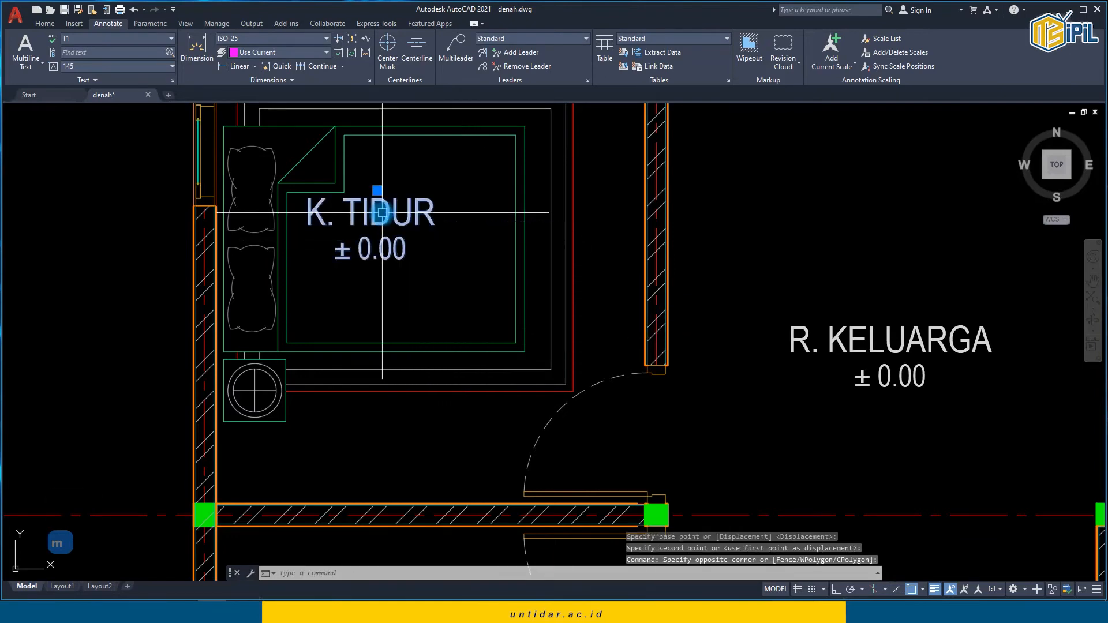
{"action": "type", "text": "m"}
{"action": "key", "text": "Return"}
{"action": "left_click", "coordinate": [421, 251]}
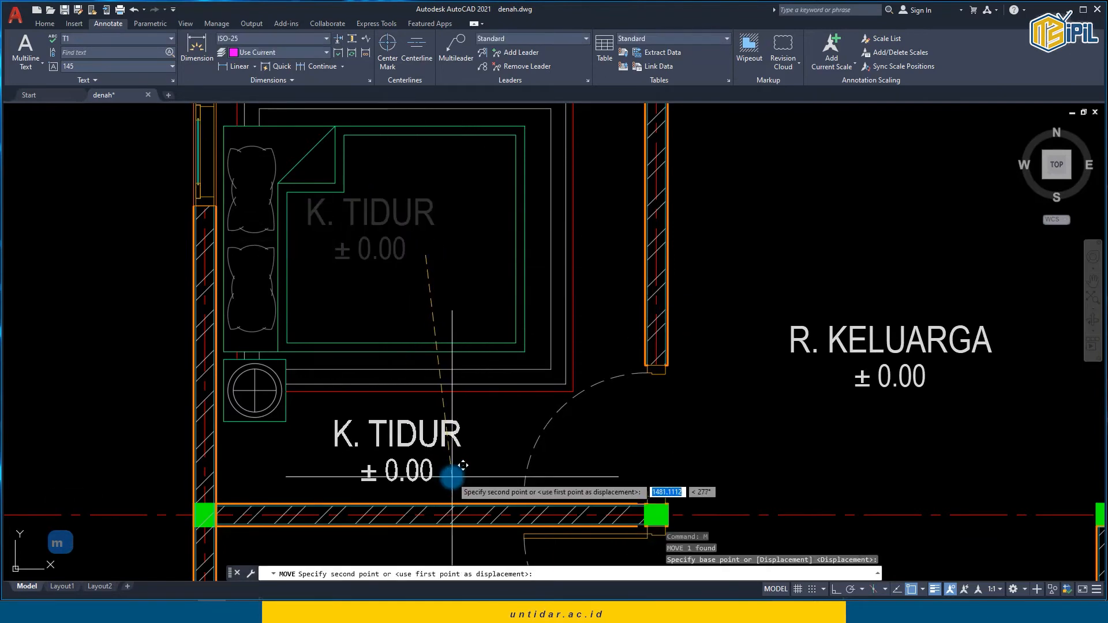
{"action": "scroll", "coordinate": [463, 276], "scroll_direction": "down", "scroll_amount": 4}
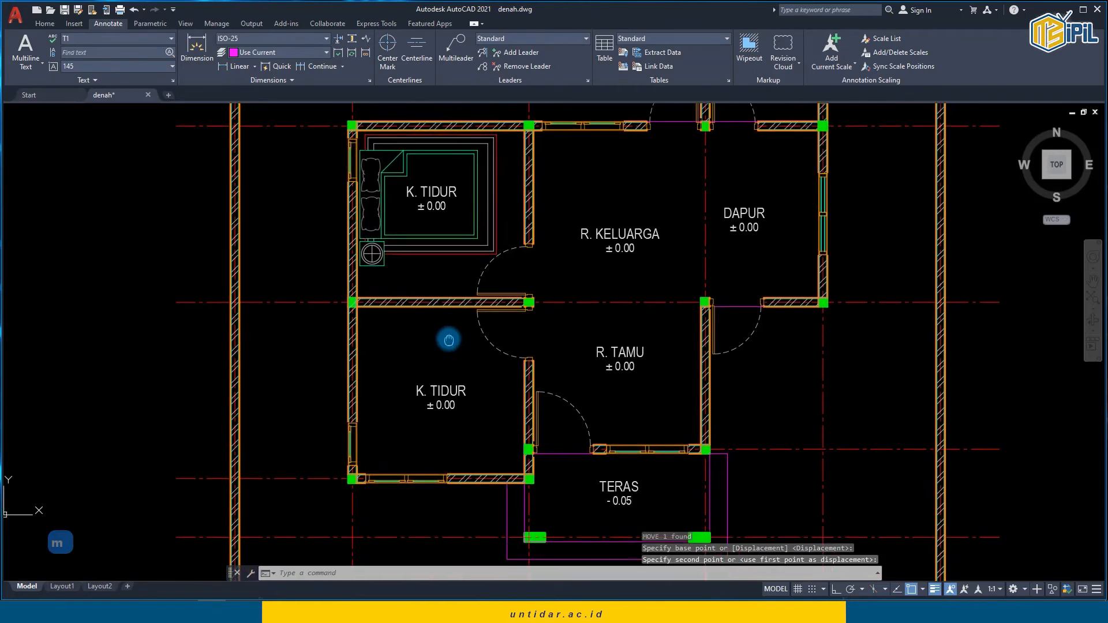
Step: Replace the lower bedroom's K. TIDUR label with a copy of the upper bedroom's label, placed over the bed
{"action": "left_click", "coordinate": [443, 379]}
{"action": "type", "text": "e"}
{"action": "key", "text": "Return"}
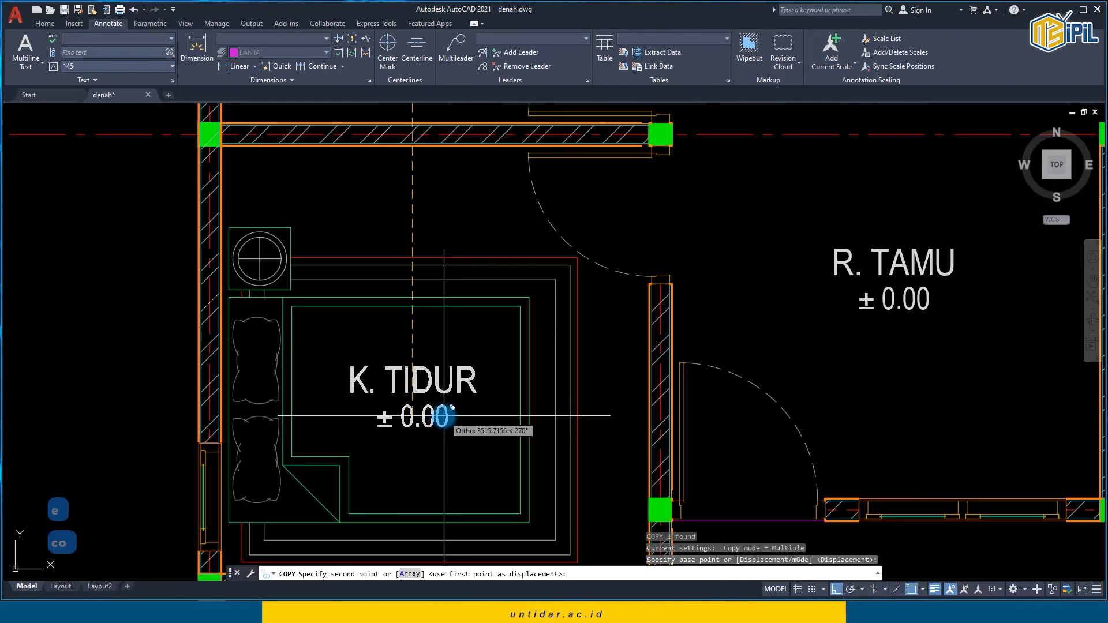
{"action": "left_click", "coordinate": [448, 401]}
{"action": "key", "text": "Escape"}
Step: Move the R. TAMU label toward the left side of its room to free space for the sofa set
{"action": "scroll", "coordinate": [447, 401], "scroll_direction": "down", "scroll_amount": 6}
{"action": "scroll", "coordinate": [435, 330], "scroll_direction": "up", "scroll_amount": 1}
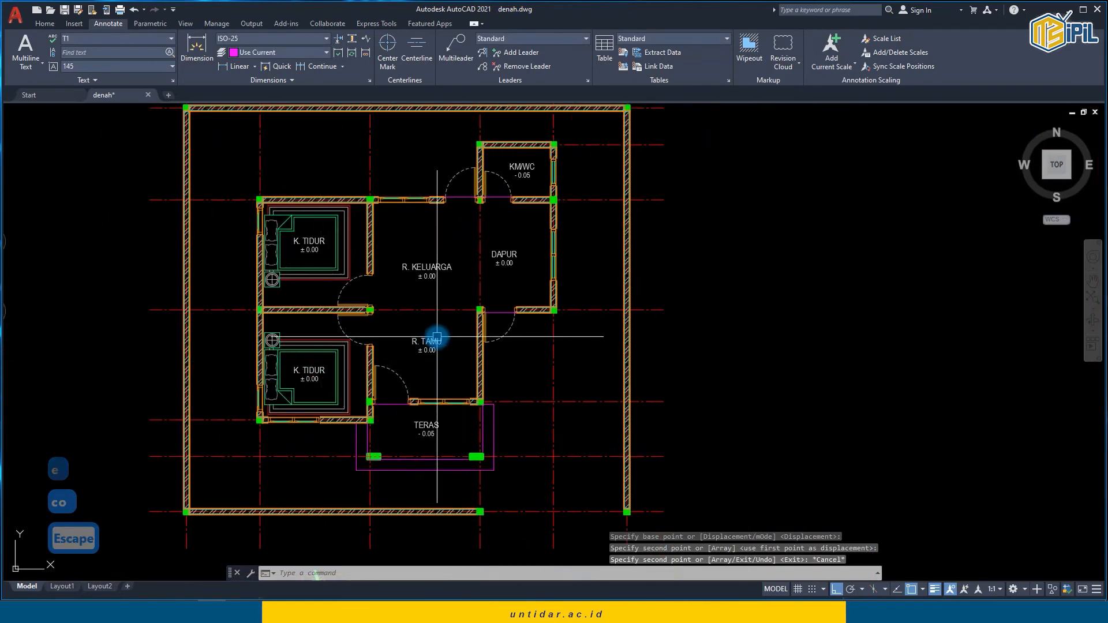
{"action": "left_click", "coordinate": [437, 343]}
{"action": "key", "text": "m"}
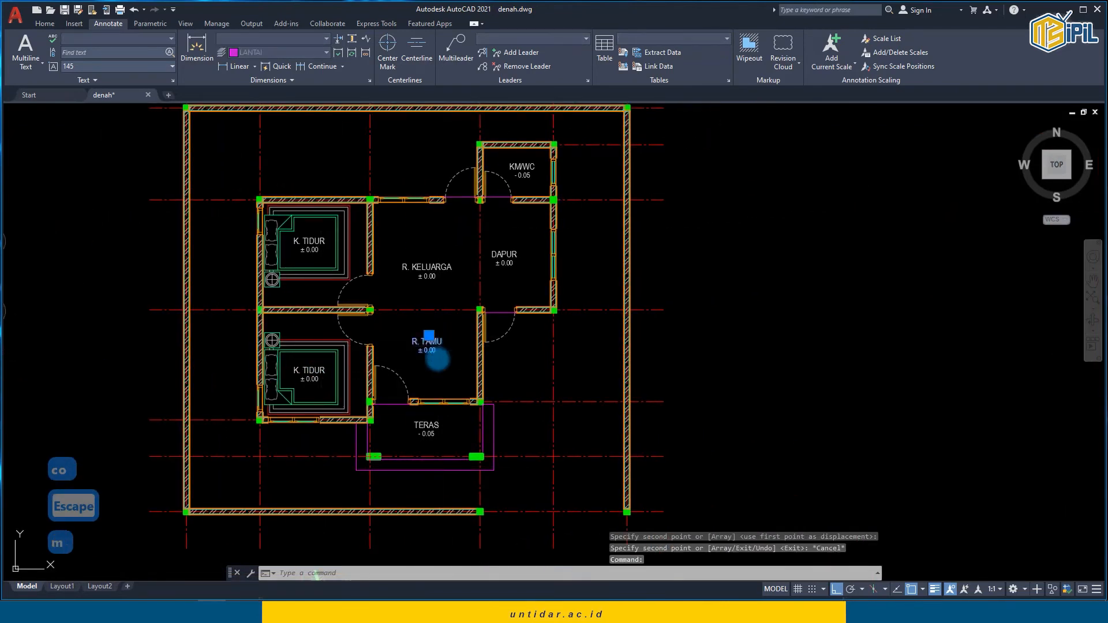
{"action": "scroll", "coordinate": [438, 346], "scroll_direction": "up", "scroll_amount": 4}
{"action": "key", "text": "Return"}
{"action": "left_click", "coordinate": [440, 360]}
{"action": "left_click", "coordinate": [394, 347]}
Step: Move the sofa set with its rug into R. TAMU, beside the room's right wall
{"action": "scroll", "coordinate": [390, 346], "scroll_direction": "down", "scroll_amount": 6}
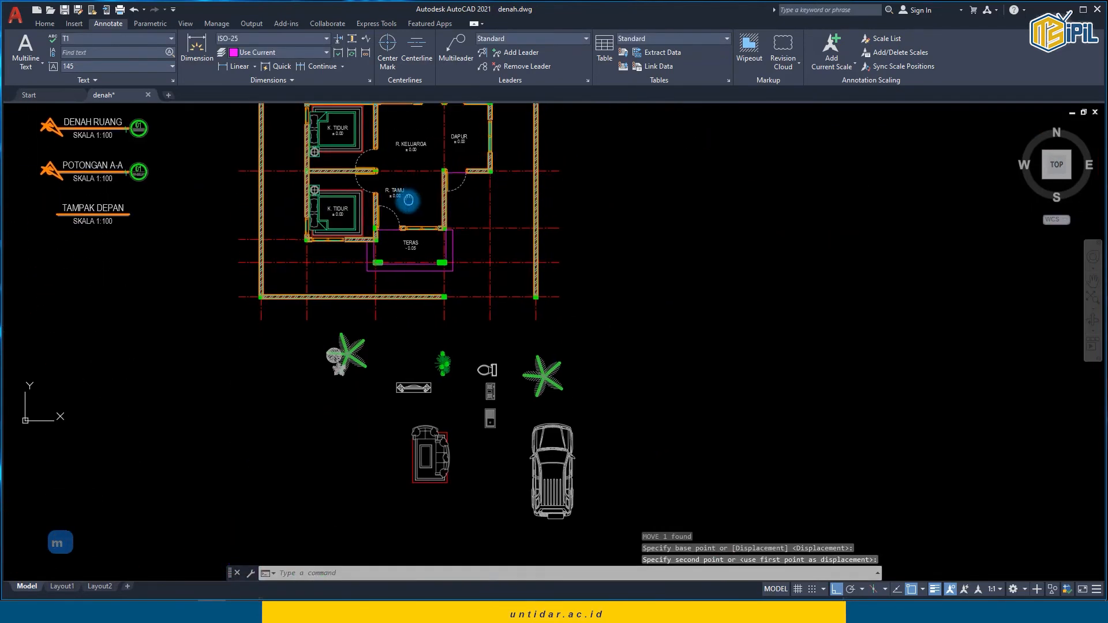
{"action": "left_click", "coordinate": [419, 447]}
{"action": "key", "text": "m"}
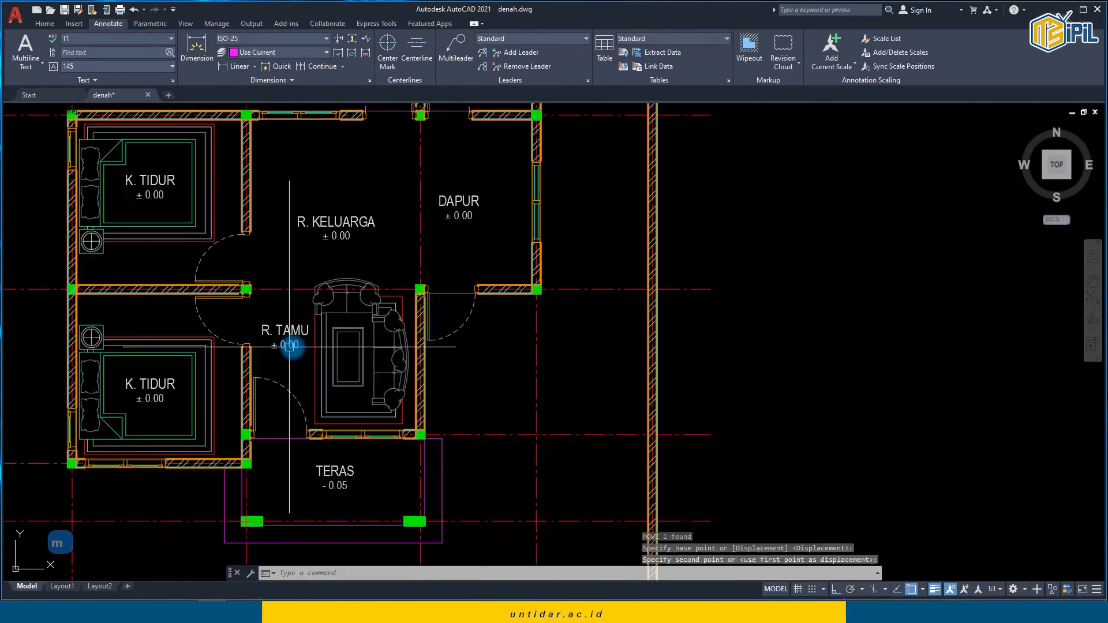
{"action": "scroll", "coordinate": [292, 346], "scroll_direction": "down", "scroll_amount": 5}
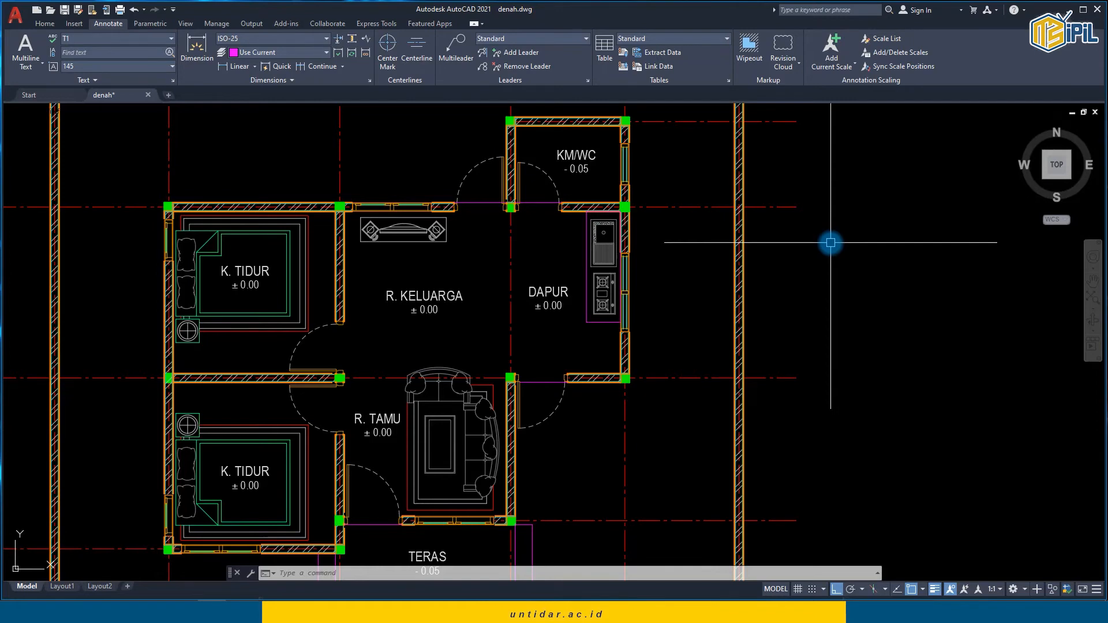
Step: Try out the Trees - Imperial and Door Elevation blocks from the Architectural tool palette
{"action": "key", "text": "ctrl+3"}
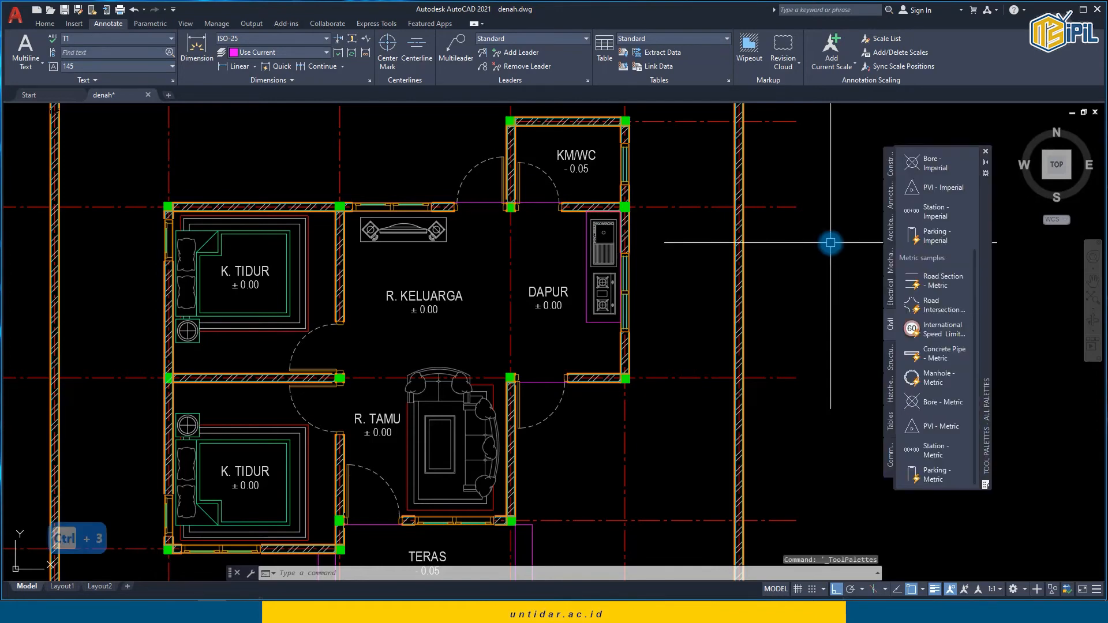
{"action": "left_click", "coordinate": [890, 225]}
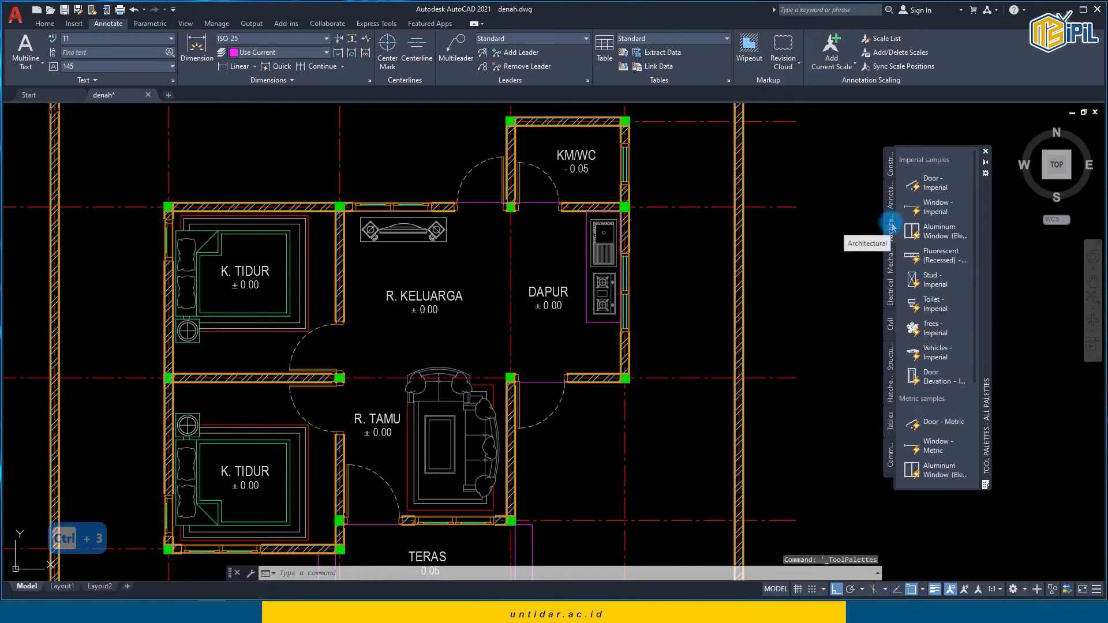
{"action": "left_click", "coordinate": [935, 328]}
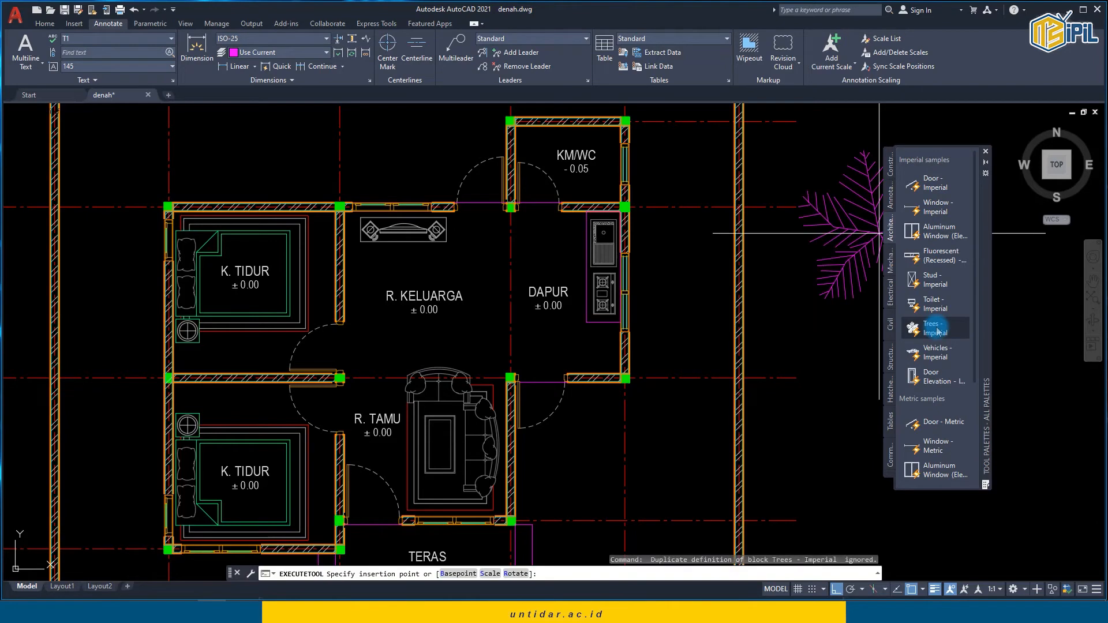
{"action": "left_click", "coordinate": [938, 376]}
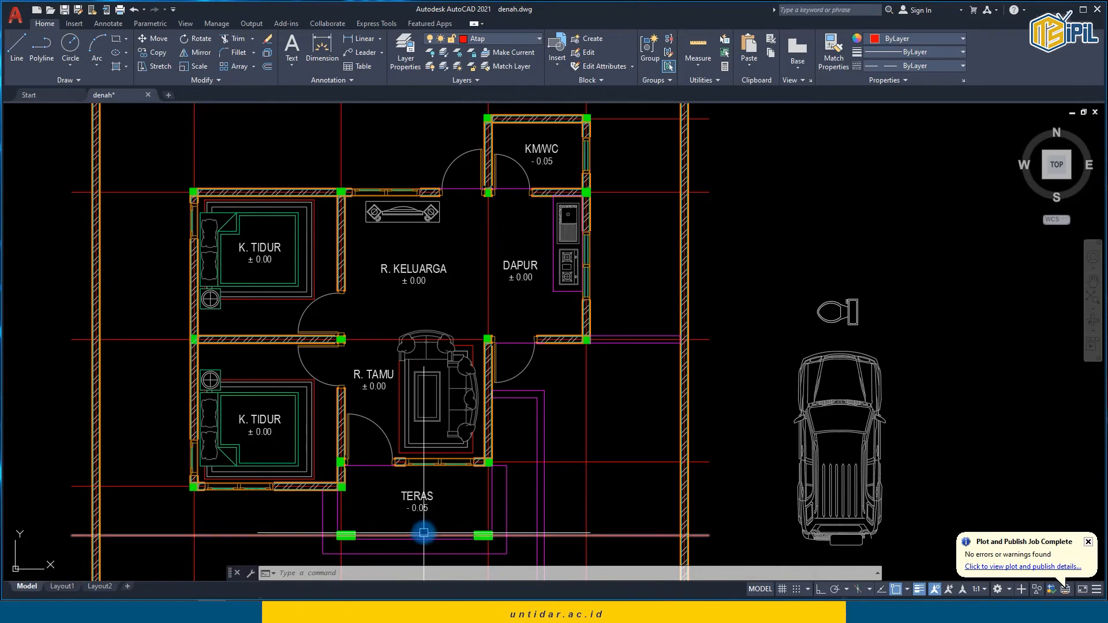
Step: Move the KM/WC label toward the lower right part of the bathroom
{"action": "left_click", "coordinate": [469, 233]}
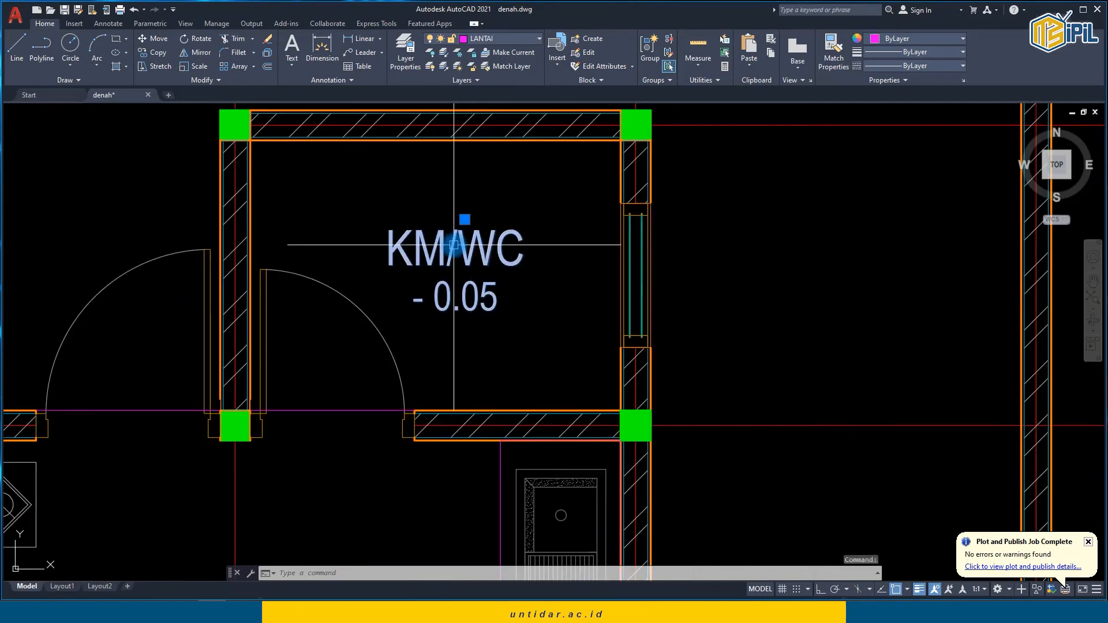
{"action": "type", "text": "m"}
{"action": "key", "text": "Return"}
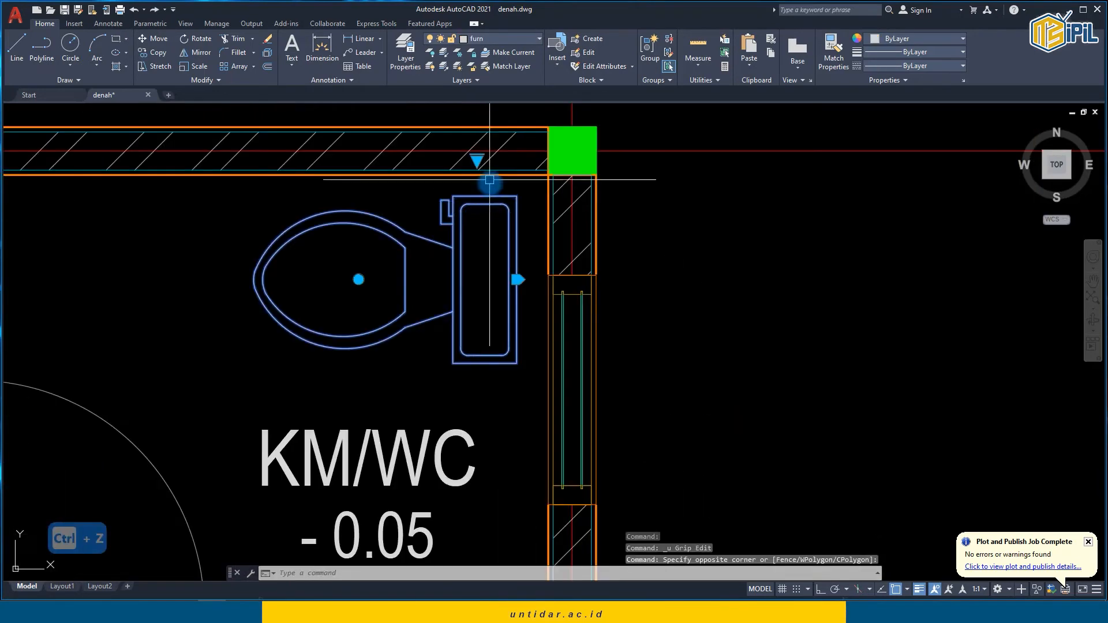
Step: Switch the toilet block in KM/WC to the Round (Plan) view
{"action": "left_click", "coordinate": [477, 159]}
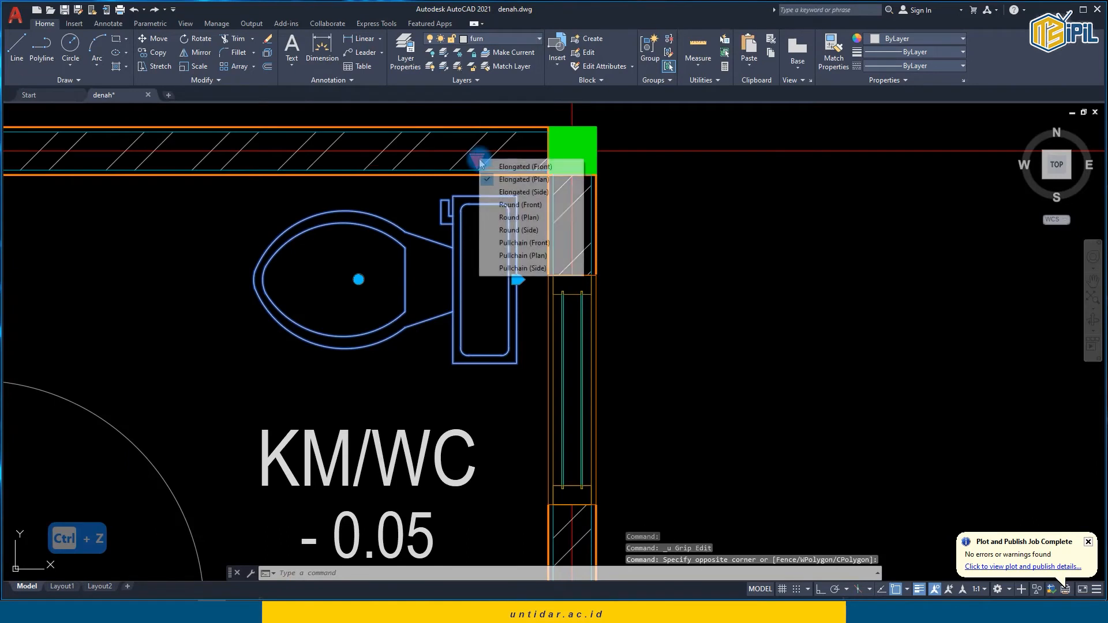
{"action": "left_click", "coordinate": [501, 217]}
{"action": "scroll", "coordinate": [433, 250], "scroll_direction": "down", "scroll_amount": 4}
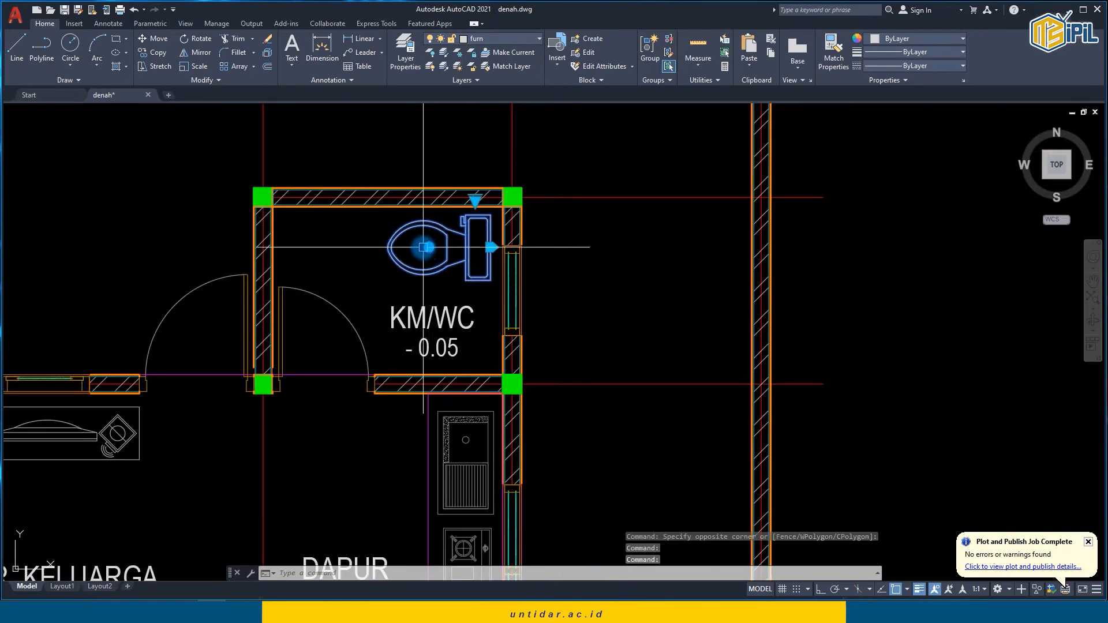
{"action": "key", "text": "Escape"}
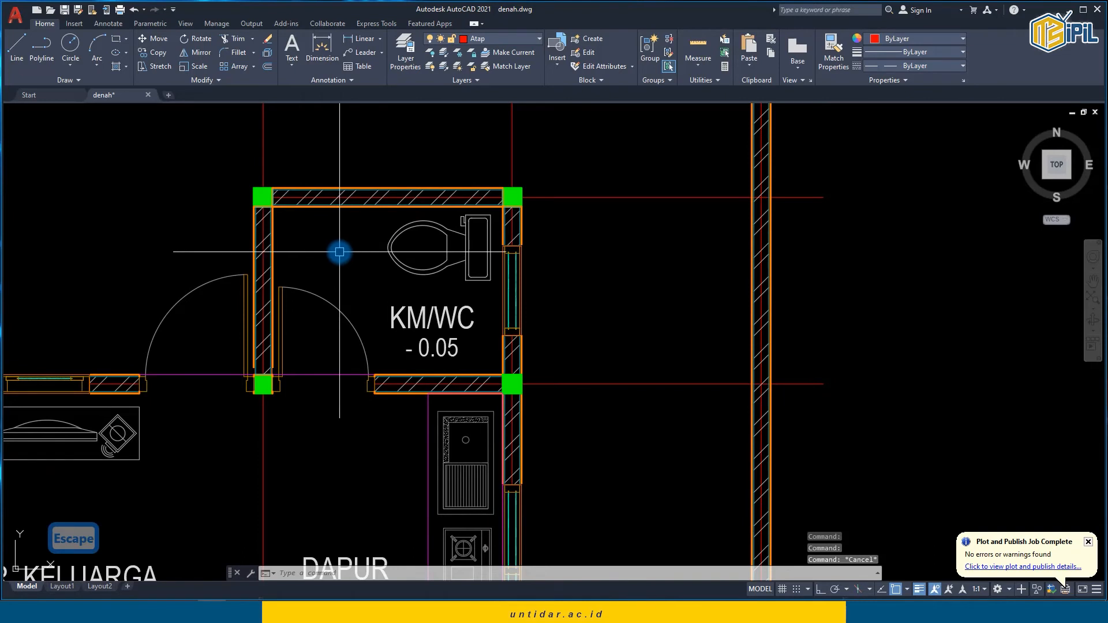
Step: Hatch the KM/WC floor with the ANGLE pattern at scale 25
{"action": "type", "text": "h"}
{"action": "key", "text": "Return"}
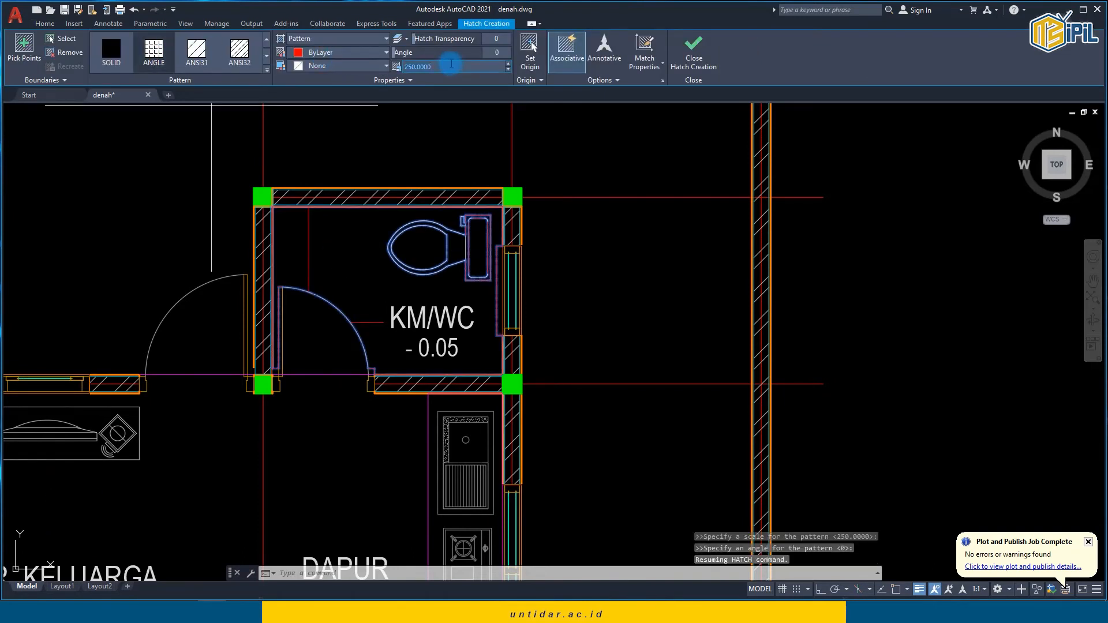
{"action": "left_click", "coordinate": [451, 63]}
{"action": "type", "text": "25"}
{"action": "key", "text": "Return"}
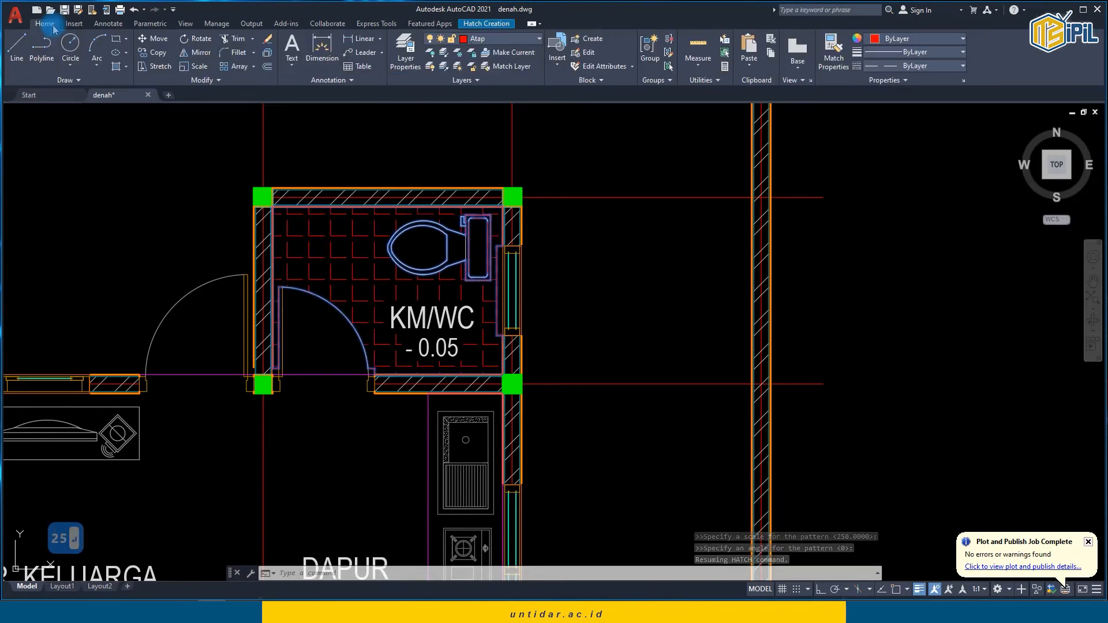
Step: Assign the KM/WC floor hatch to a different layer and finish the hatch
{"action": "left_click", "coordinate": [507, 37]}
{"action": "left_click", "coordinate": [502, 53]}
{"action": "key", "text": "Escape"}
{"action": "key", "text": "Escape"}
Step: Draw a rectangle closely around the KM/WC label and its - 0.05 level text
{"action": "middle_click_drag", "start_coordinate": [404, 317], "coordinate": [262, 308]}
{"action": "scroll", "coordinate": [262, 308], "scroll_direction": "up", "scroll_amount": 1}
{"action": "scroll", "coordinate": [260, 307], "scroll_direction": "down", "scroll_amount": 1}
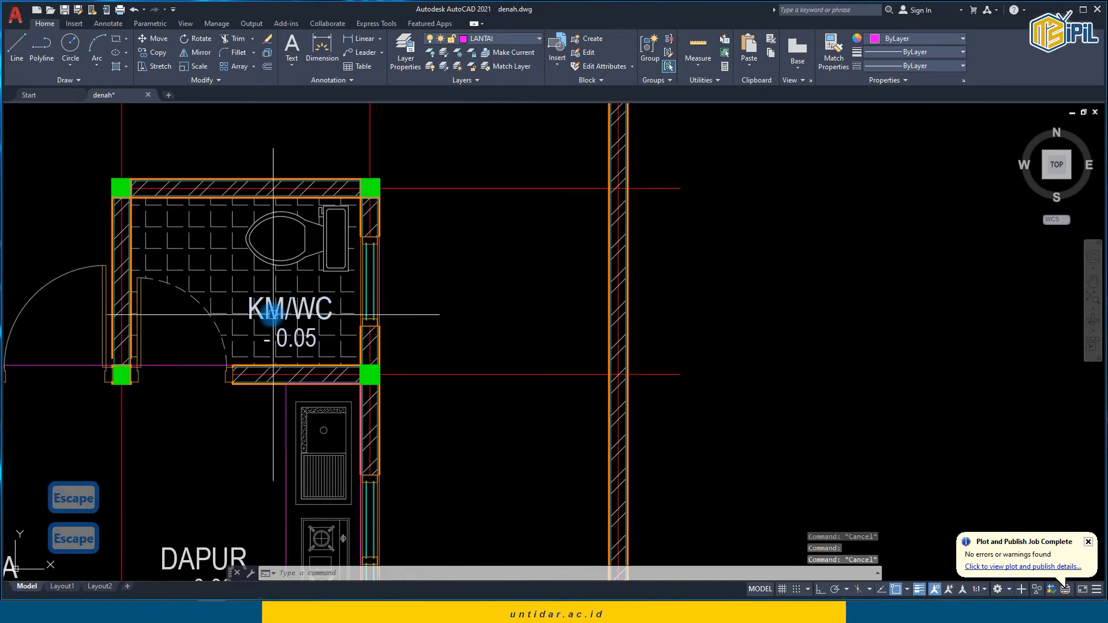
{"action": "scroll", "coordinate": [272, 311], "scroll_direction": "up", "scroll_amount": 4}
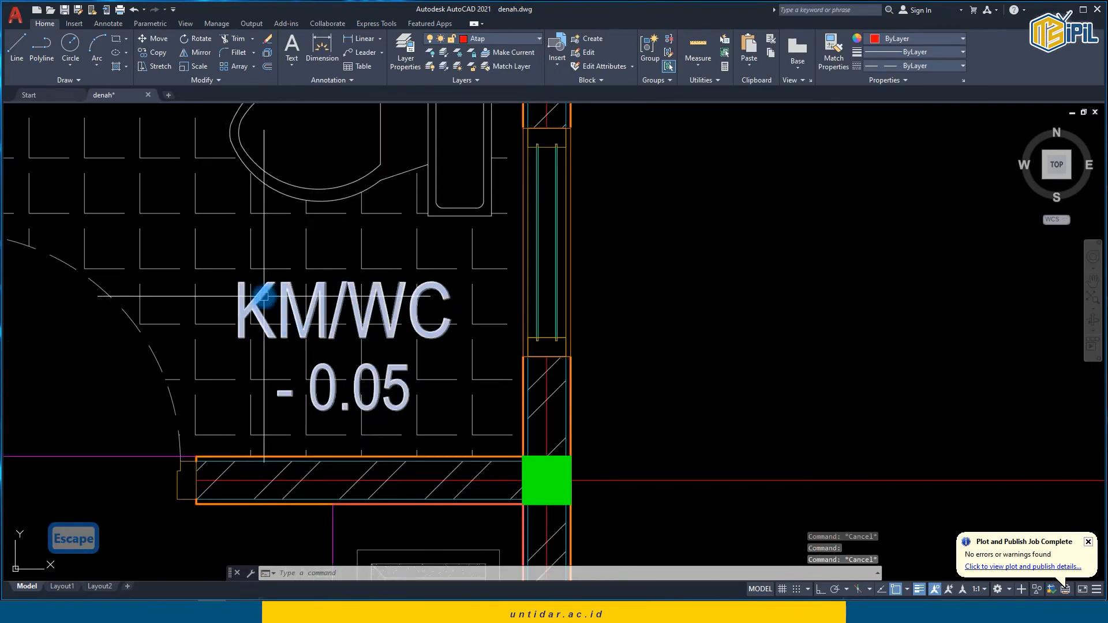
{"action": "type", "text": "rec"}
{"action": "key", "text": "space"}
Step: Convert the rectangle around the KM/WC label into a wipeout and erase the source polyline
{"action": "left_click", "coordinate": [449, 262]}
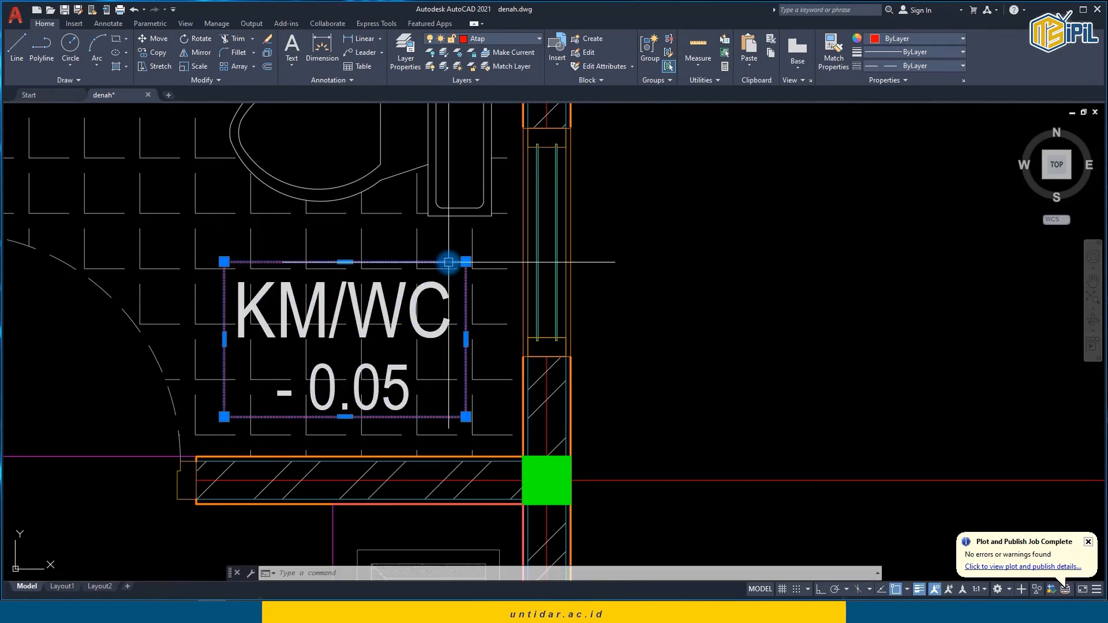
{"action": "type", "text": "wip"}
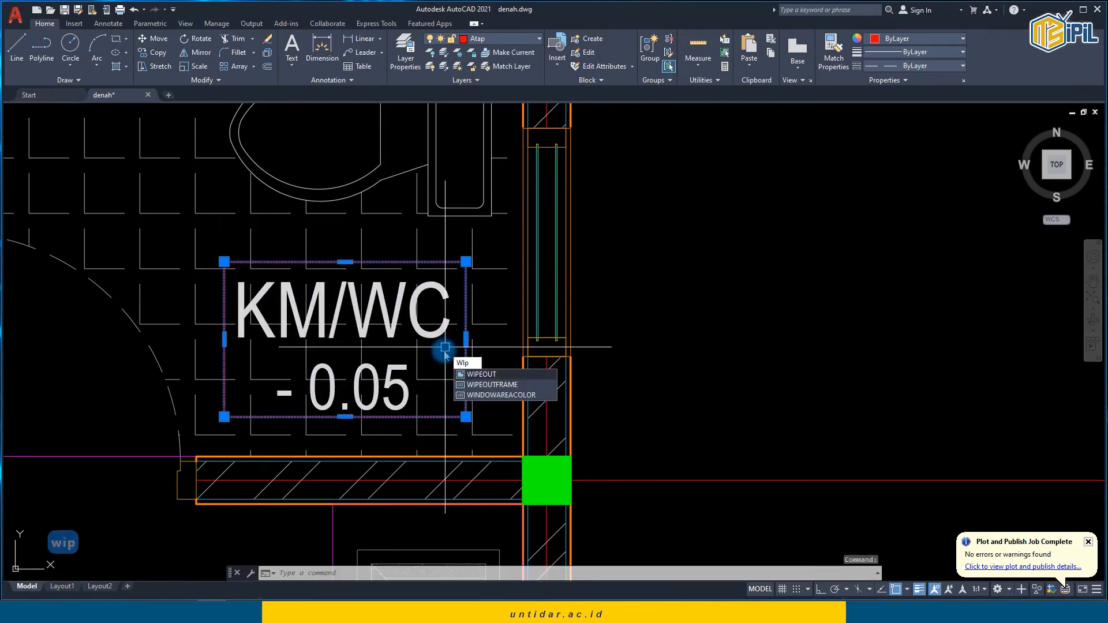
{"action": "key", "text": "Return"}
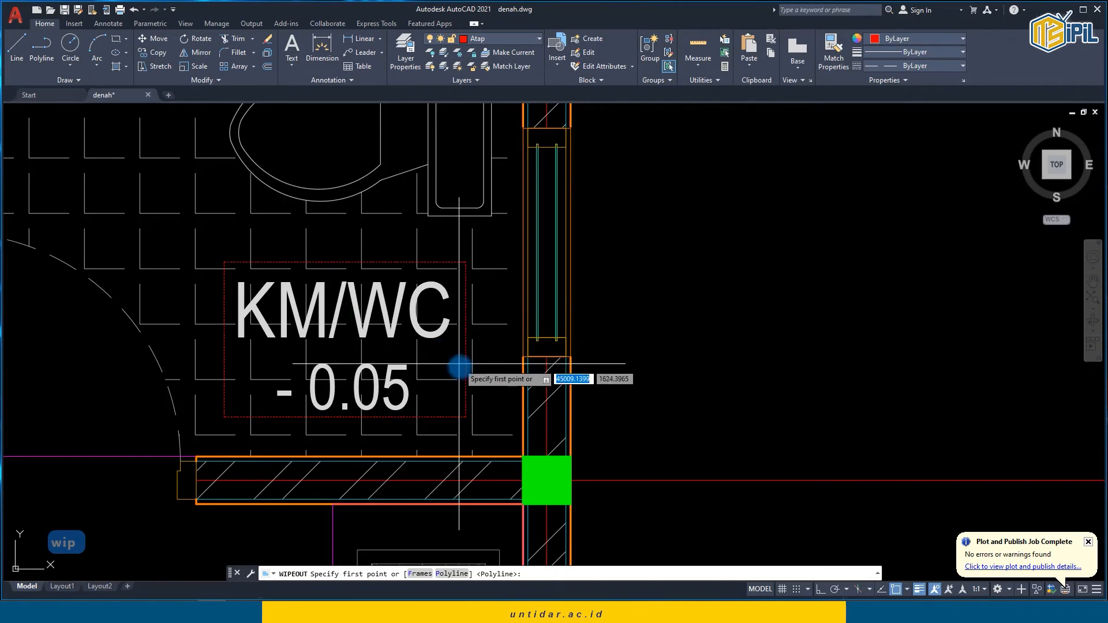
{"action": "type", "text": "p"}
{"action": "key", "text": "Return"}
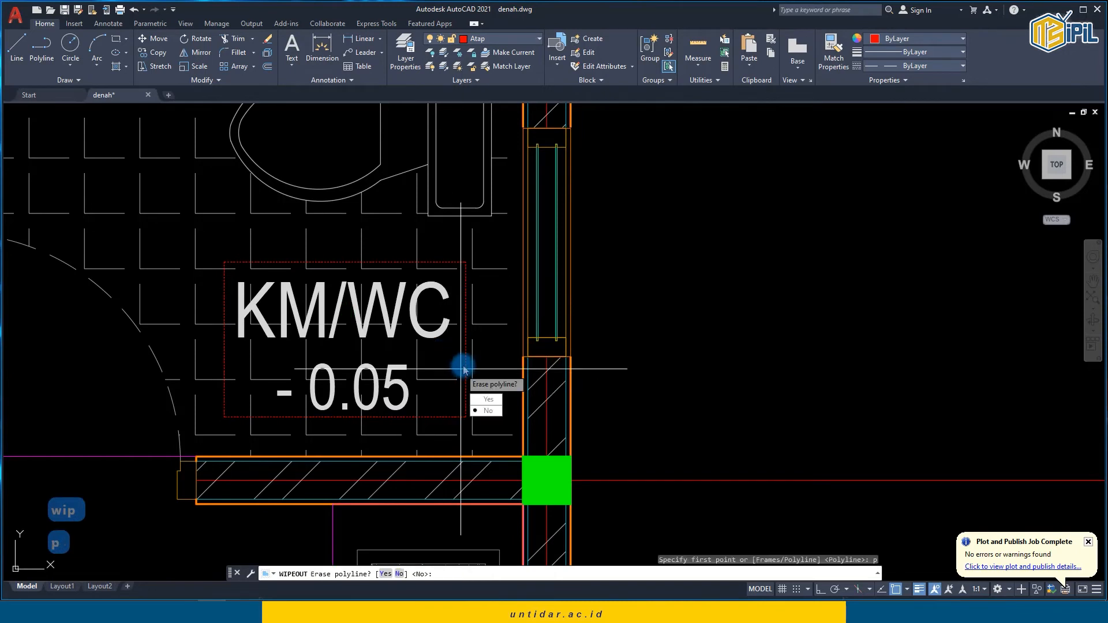
{"action": "left_click", "coordinate": [480, 398]}
Step: Adjust the draw order so the KM/WC label lies in front of the wipeout and the floor hatch behind it
{"action": "left_click", "coordinate": [448, 265]}
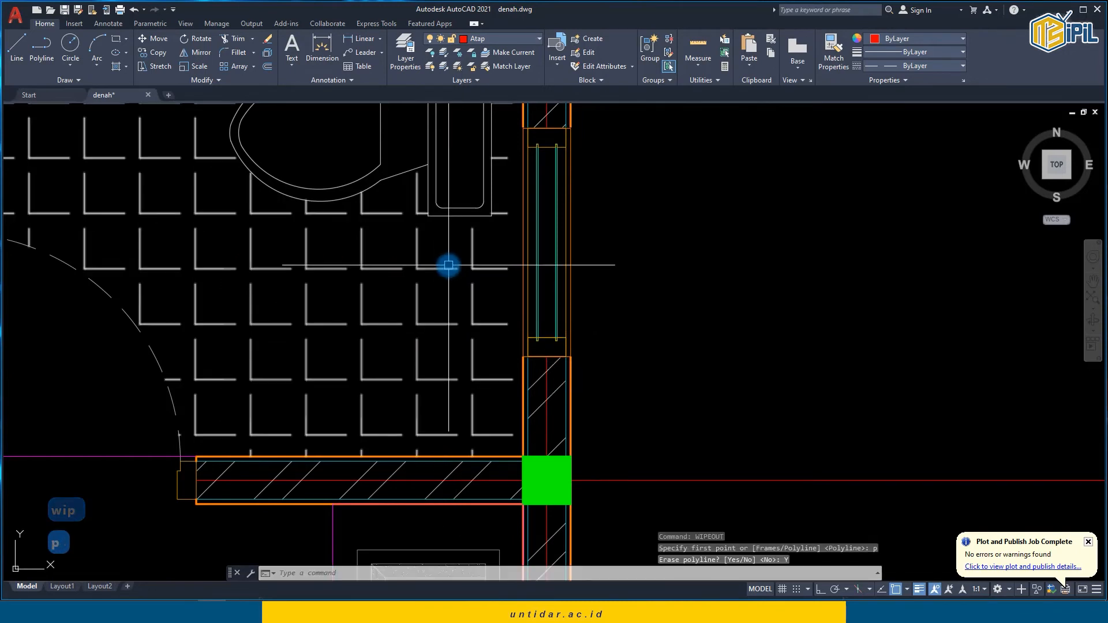
{"action": "right_click", "coordinate": [448, 264]}
{"action": "mouse_move", "coordinate": [493, 452]}
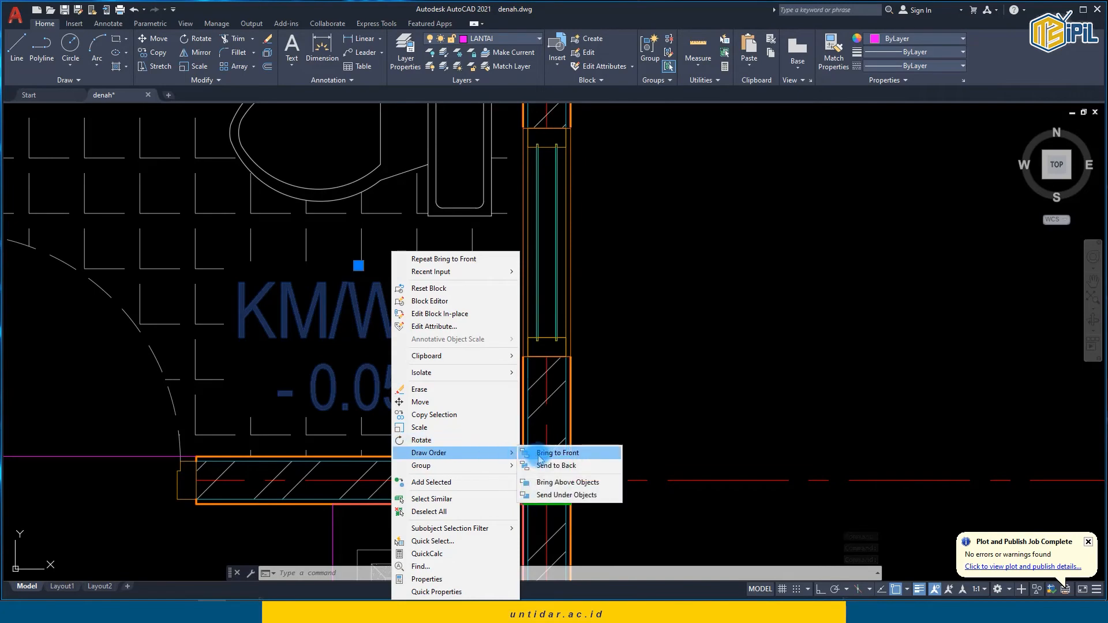
{"action": "left_click", "coordinate": [554, 464]}
Step: Set the TERAS floor hatch to the ANSI37 pattern and adjust its scale
{"action": "left_click", "coordinate": [267, 70]}
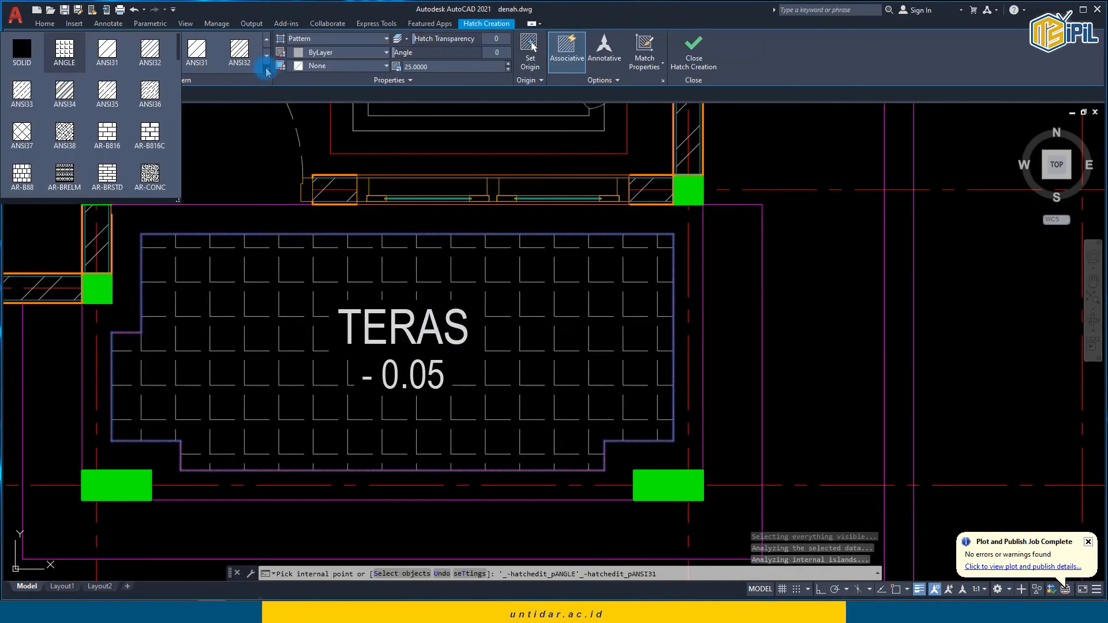
{"action": "left_click", "coordinate": [21, 132]}
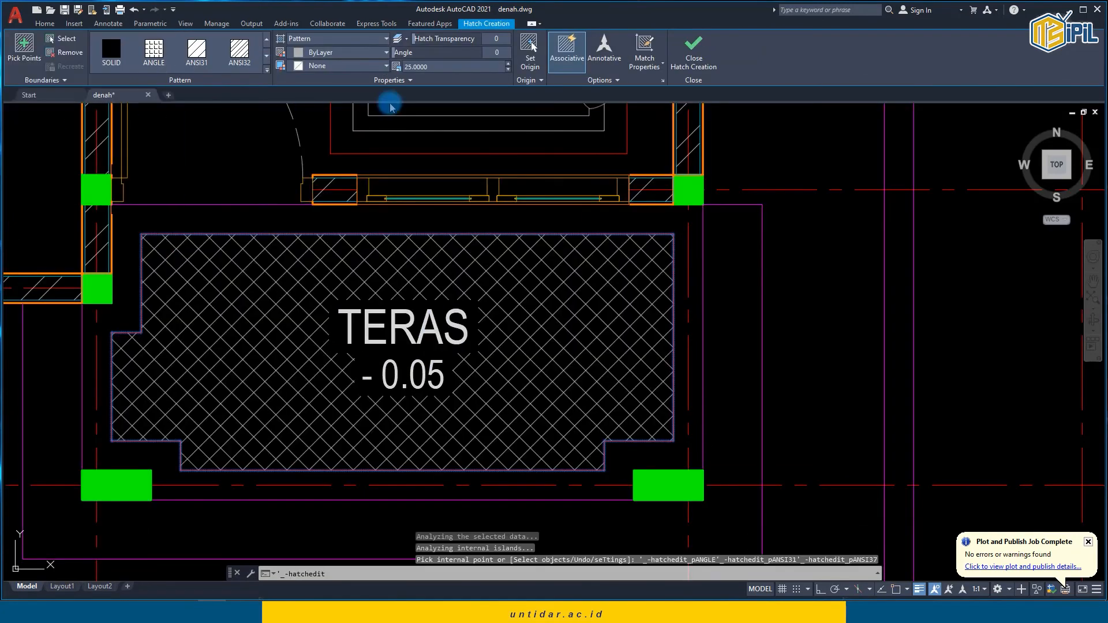
{"action": "left_click", "coordinate": [446, 77]}
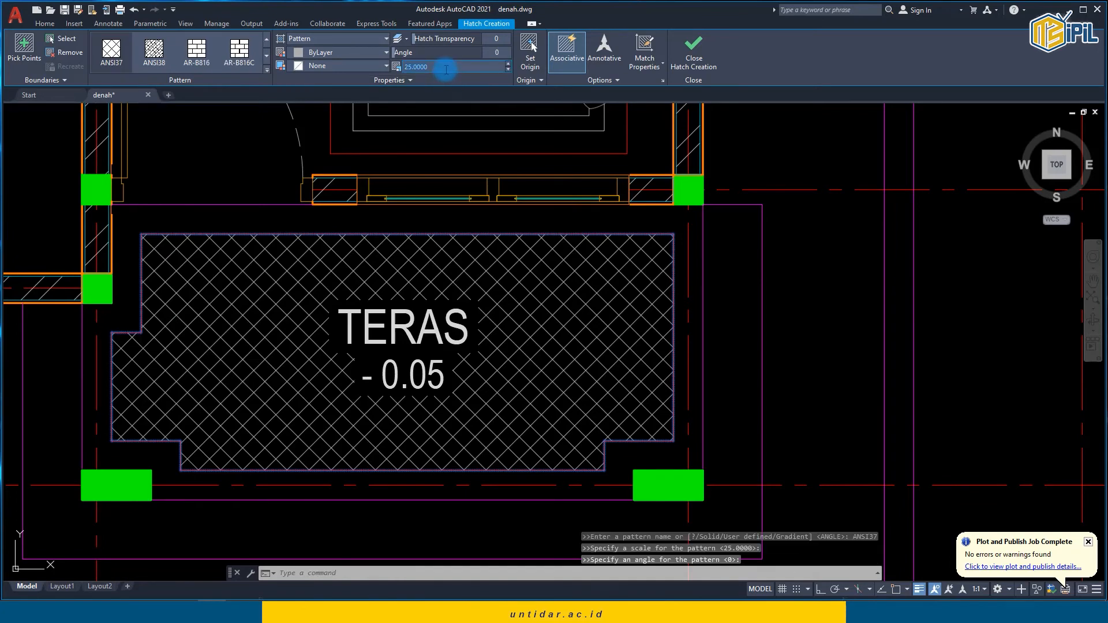
{"action": "type", "text": "5"}
{"action": "key", "text": "Return"}
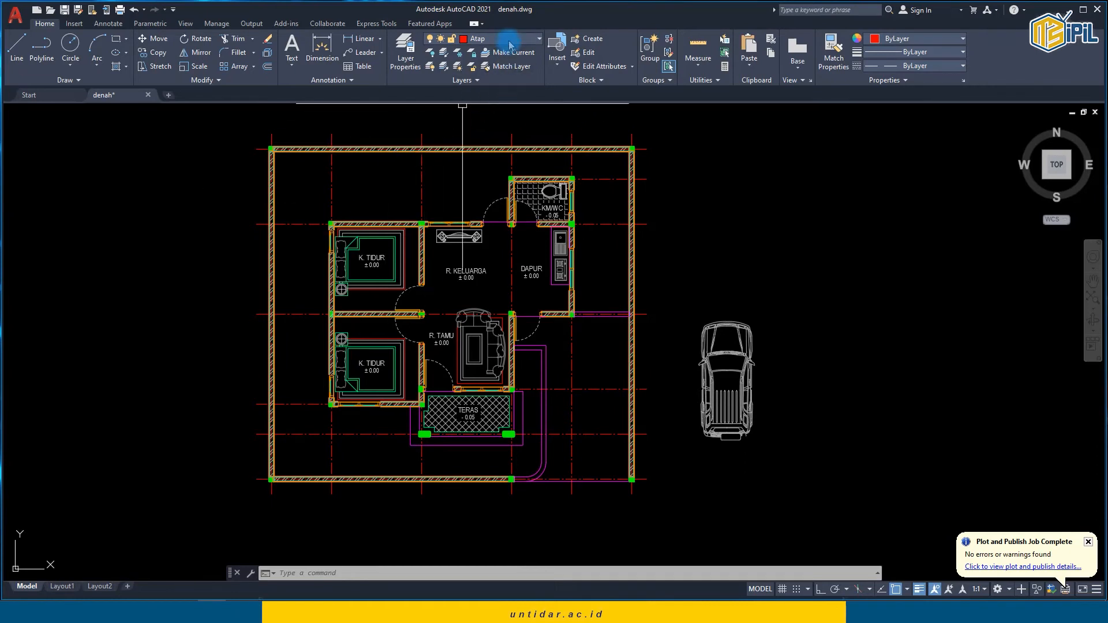
{"action": "key", "text": "Escape"}
{"action": "left_click", "coordinate": [303, 197]}
{"action": "key", "text": "Escape"}
{"action": "left_click", "coordinate": [352, 446]}
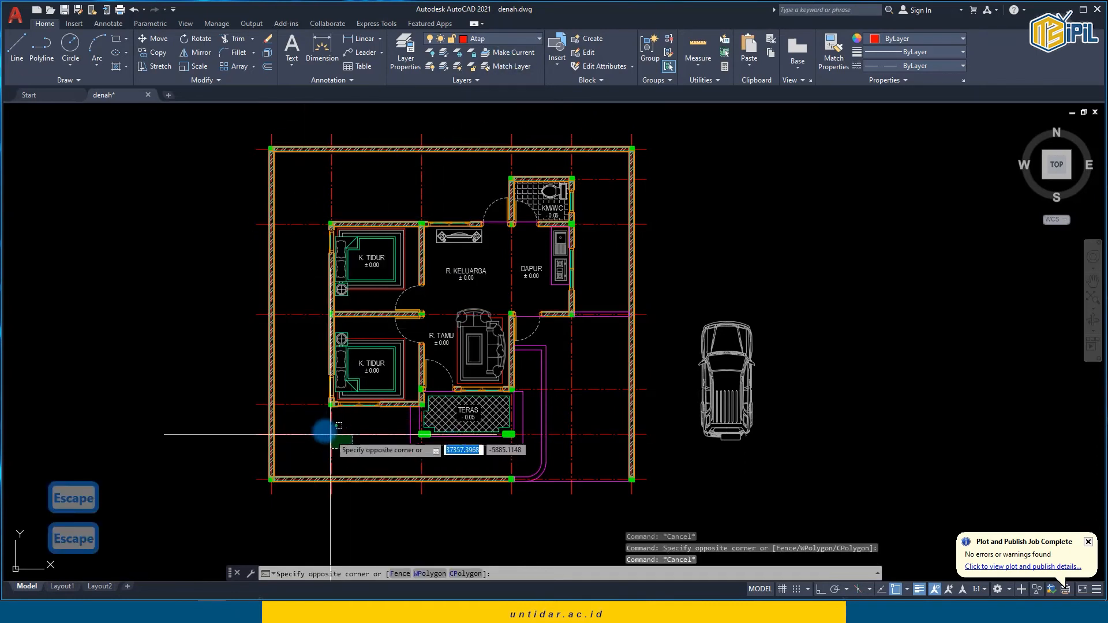
{"action": "left_click", "coordinate": [325, 432]}
{"action": "left_click", "coordinate": [311, 419]}
{"action": "key", "text": "Escape"}
{"action": "left_click", "coordinate": [301, 329]}
{"action": "left_click", "coordinate": [298, 297]}
{"action": "key", "text": "Escape"}
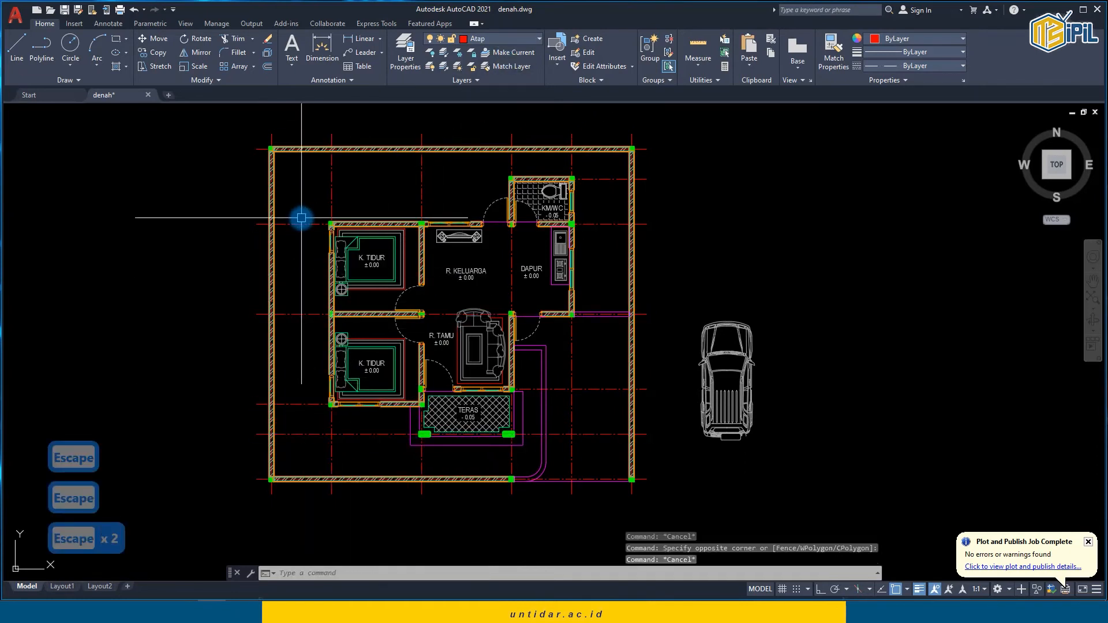
{"action": "left_click", "coordinate": [302, 224]}
{"action": "left_click", "coordinate": [332, 190]}
{"action": "key", "text": "Escape"}
{"action": "left_click", "coordinate": [422, 181]}
{"action": "key", "text": "Escape"}
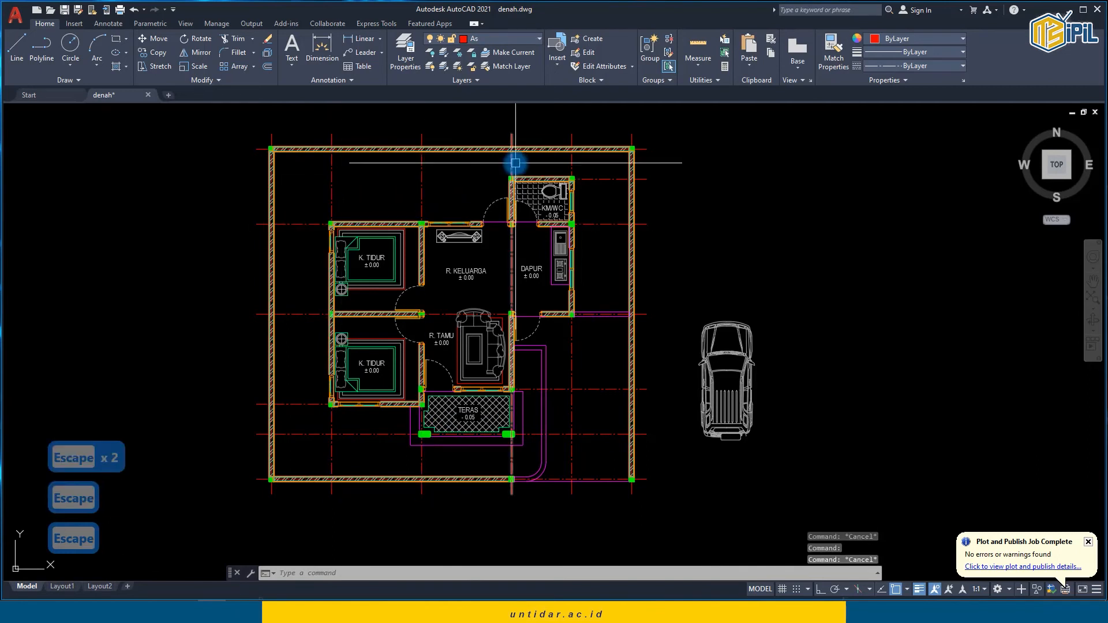
Step: Turn off the As layer to hide the grid axis lines
{"action": "right_click", "coordinate": [439, 117]}
{"action": "left_click", "coordinate": [376, 157]}
{"action": "left_click", "coordinate": [491, 39]}
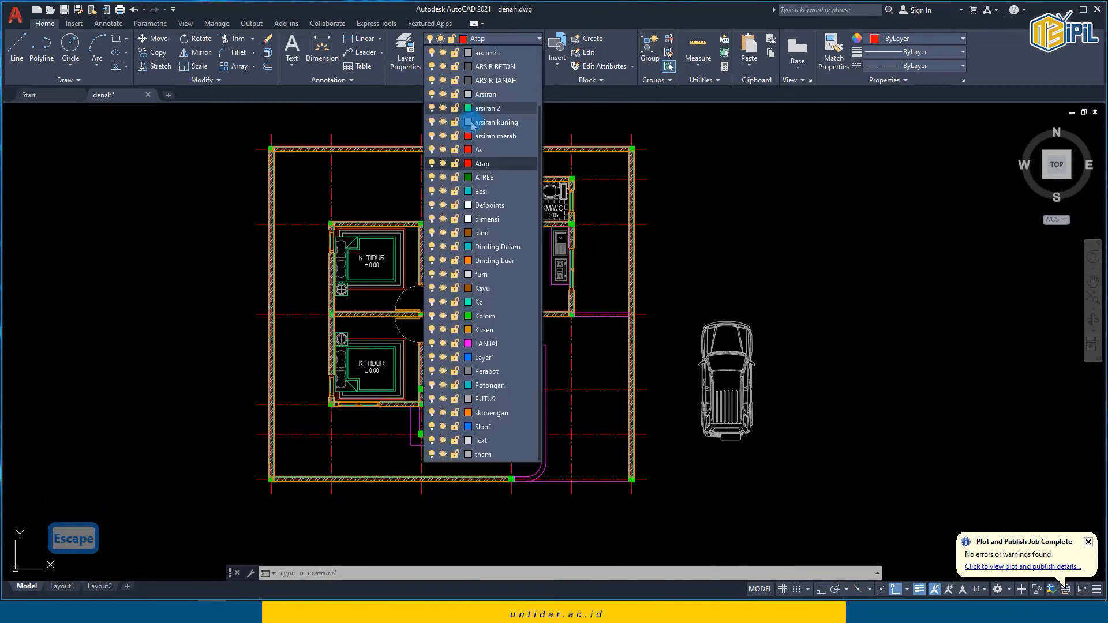
{"action": "left_click", "coordinate": [431, 149]}
Step: Hatch the yard around the house with the GRASS pattern
{"action": "scroll", "coordinate": [426, 323], "scroll_direction": "down", "scroll_amount": 1}
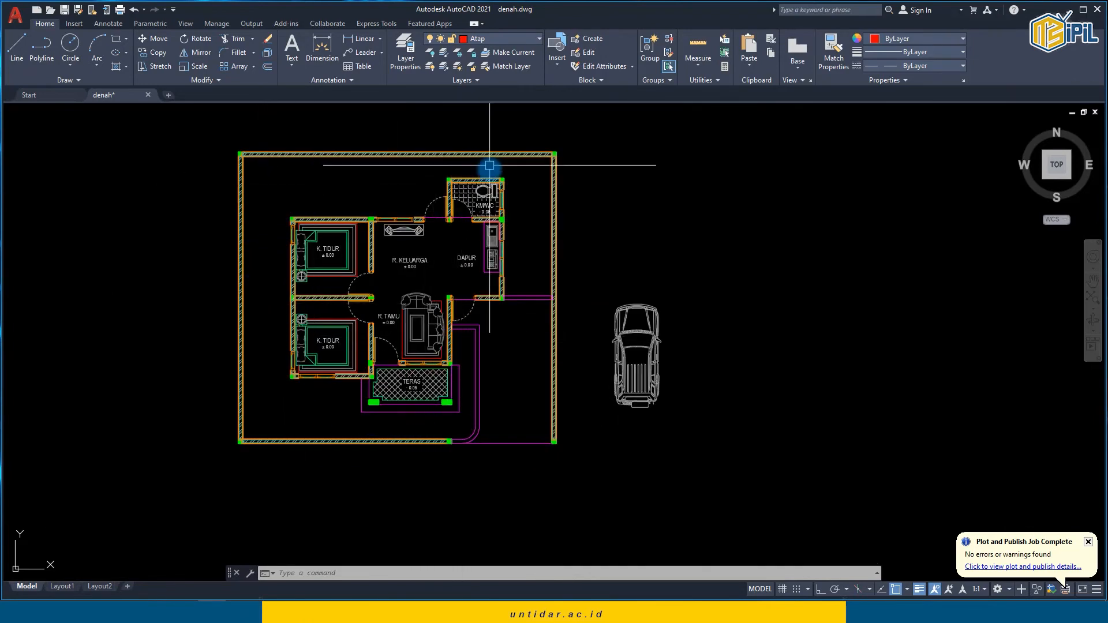
{"action": "key", "text": "h"}
{"action": "key", "text": "Return"}
{"action": "left_click", "coordinate": [512, 230]}
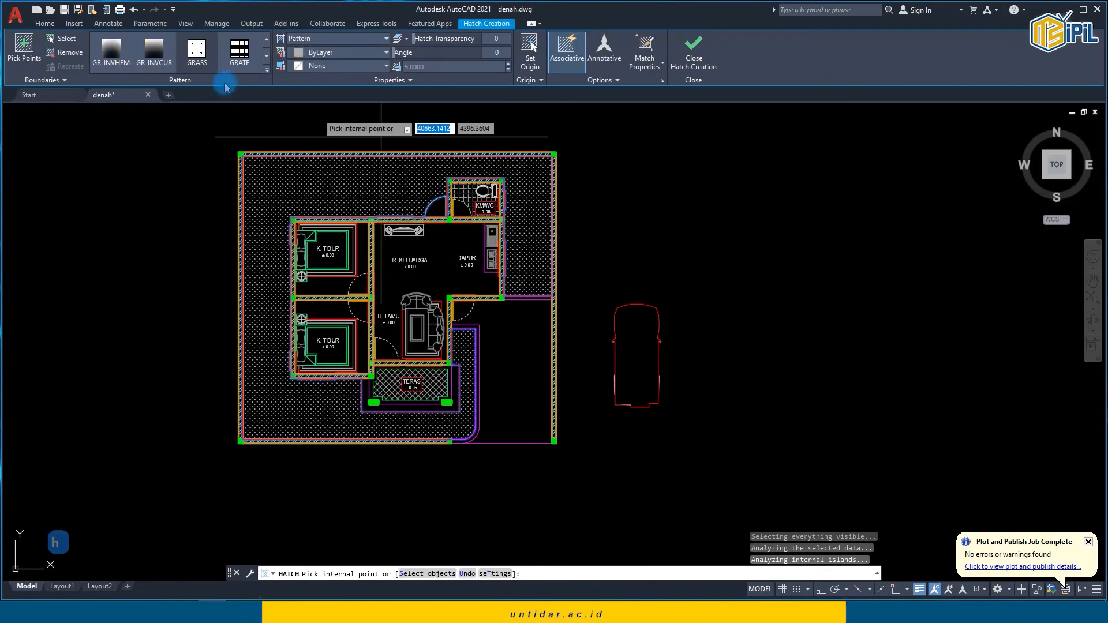
{"action": "left_click", "coordinate": [209, 64]}
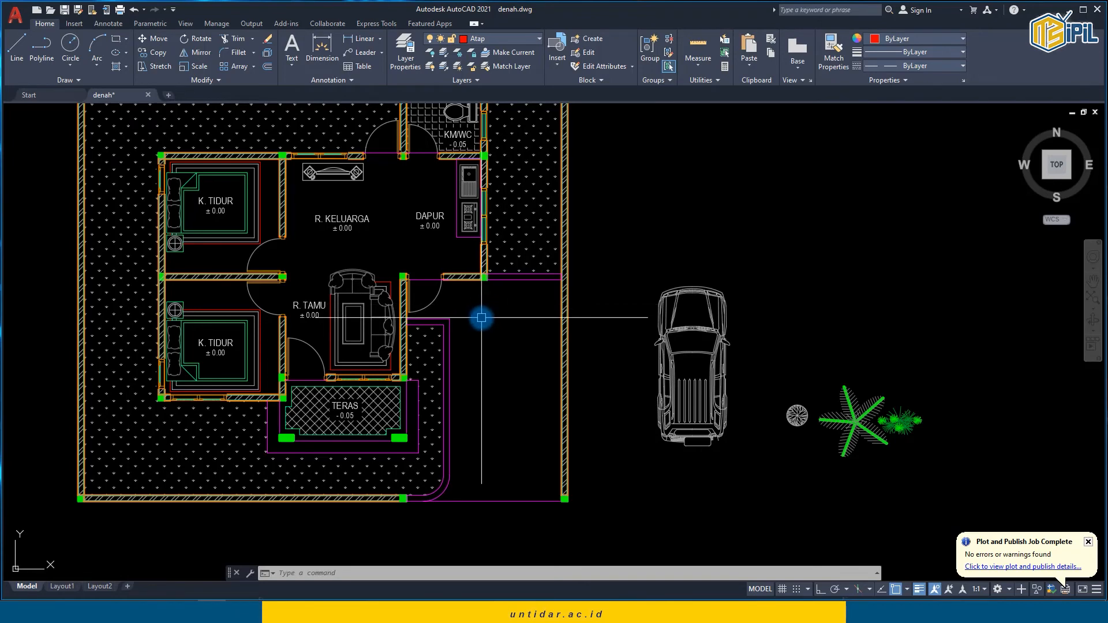
Step: Draw a 750 by 750 rectangle in the open area outside the DAPUR wall
{"action": "type", "text": "rec"}
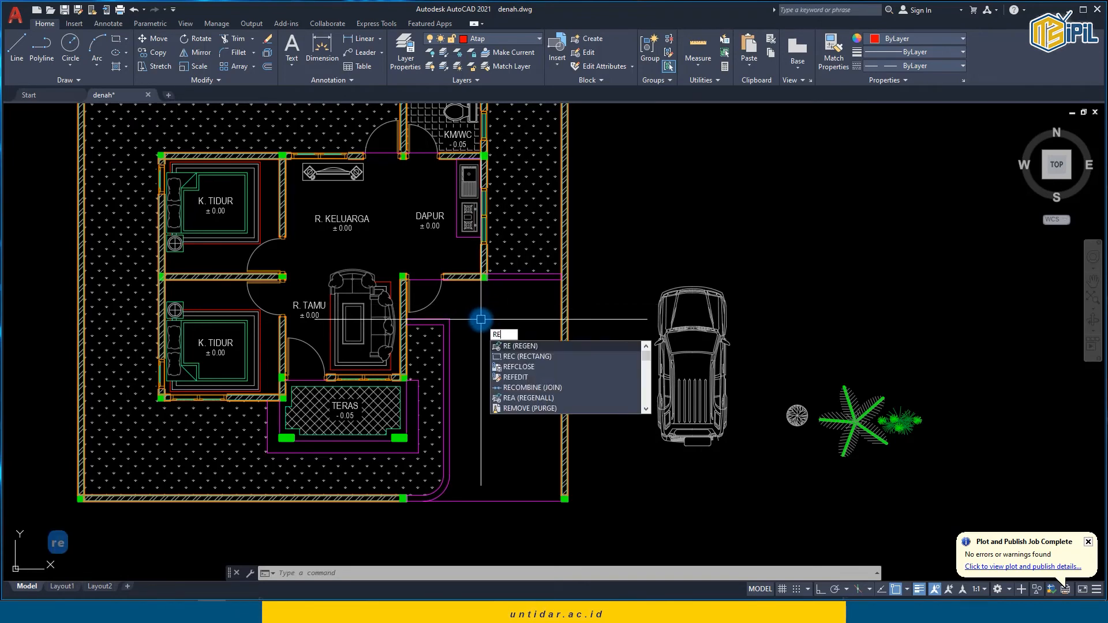
{"action": "key", "text": "Return"}
{"action": "scroll", "coordinate": [469, 306], "scroll_direction": "up", "scroll_amount": 2}
{"action": "type", "text": "rec"}
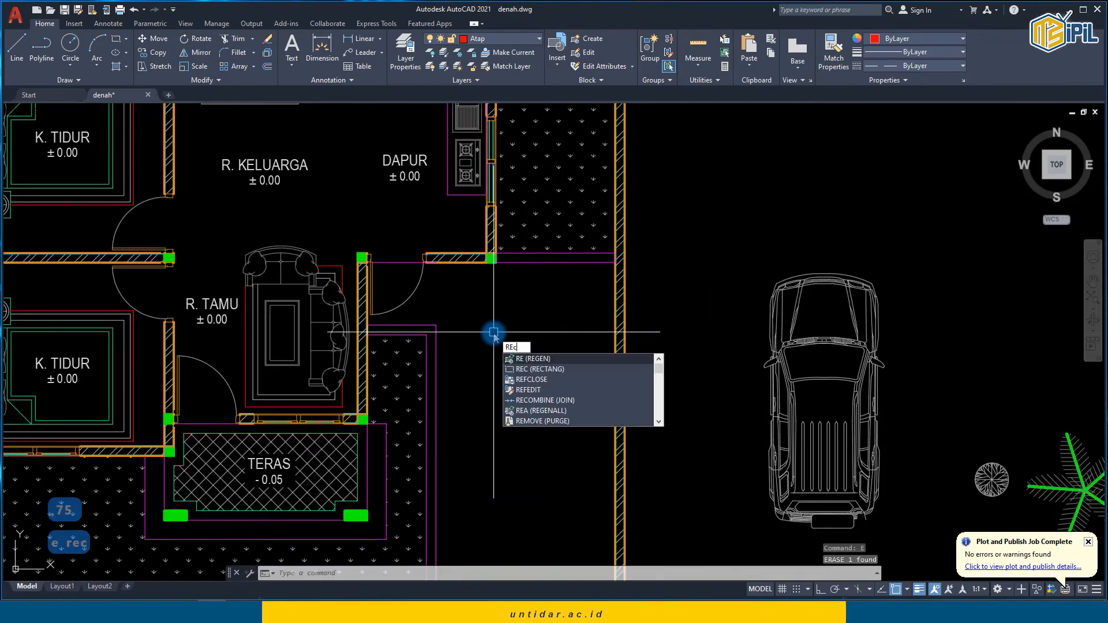
{"action": "type", "text": "@750"}
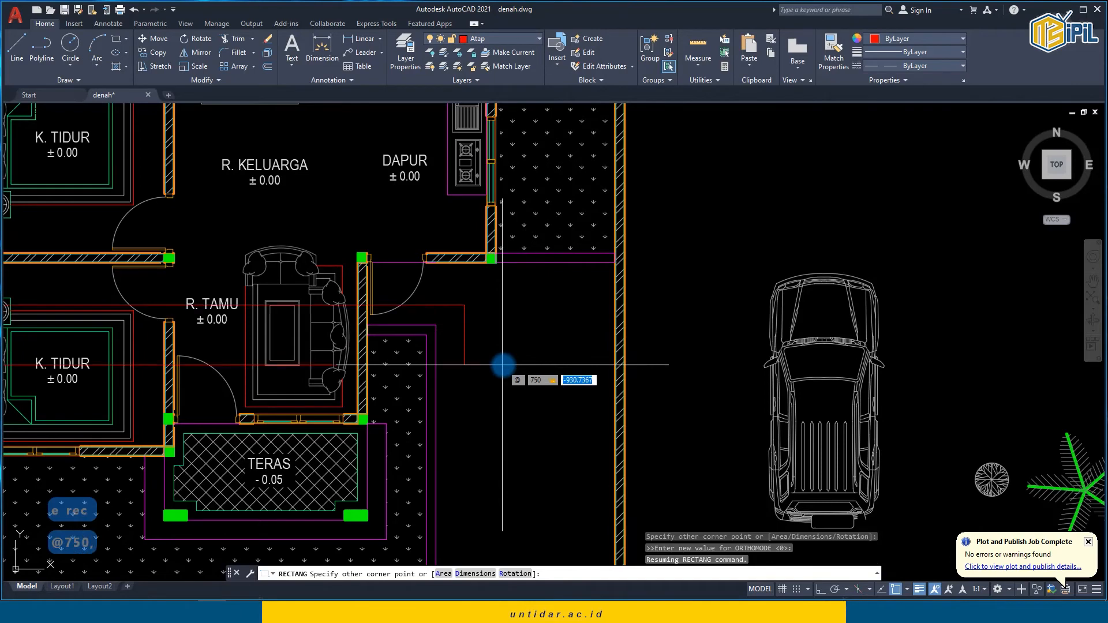
{"action": "key", "text": "Return"}
{"action": "key", "text": "Escape"}
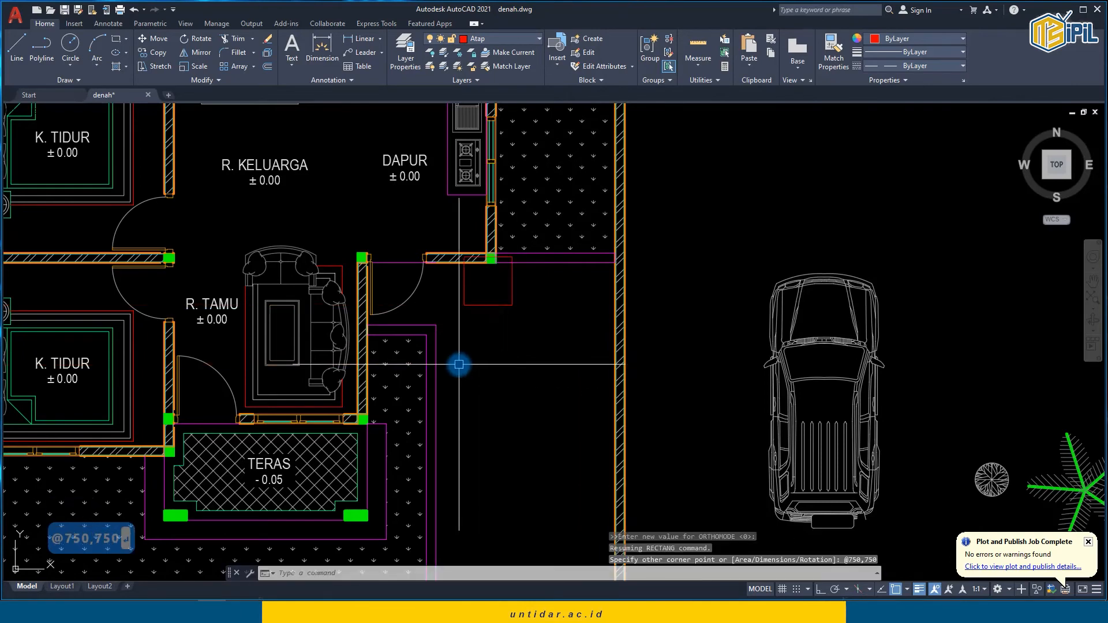
Step: Offset the 750 by 750 square outward by 60
{"action": "scroll", "coordinate": [398, 275], "scroll_direction": "up", "scroll_amount": 3}
{"action": "type", "text": "o"}
{"action": "key", "text": "Return"}
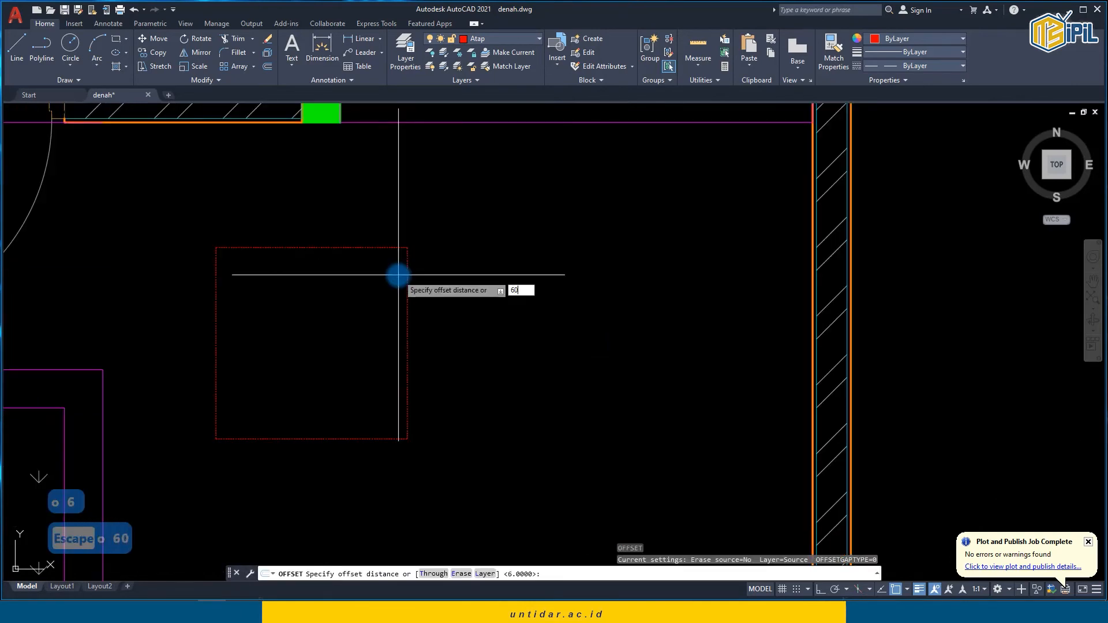
{"action": "key", "text": "space"}
{"action": "key", "text": "Escape"}
Step: Move the inner and outer squares from the Atap layer to green-coloured layers
{"action": "left_click", "coordinate": [407, 267]}
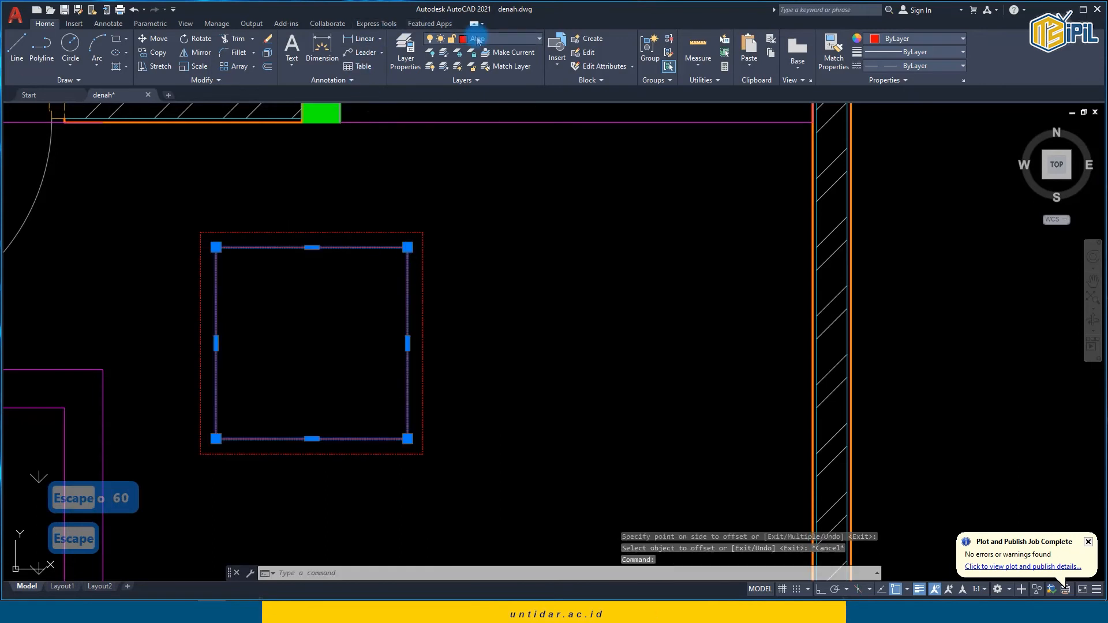
{"action": "left_click", "coordinate": [477, 40]}
{"action": "key", "text": "Escape"}
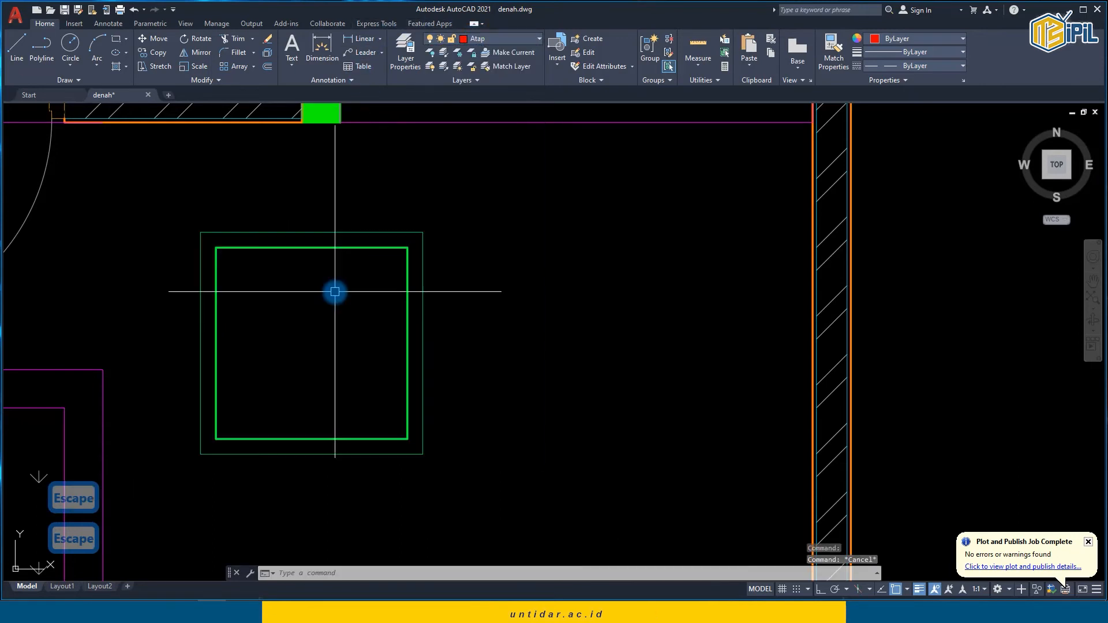
Step: Hatch the inner square and change its hatch pattern to AR-SAND
{"action": "type", "text": "h"}
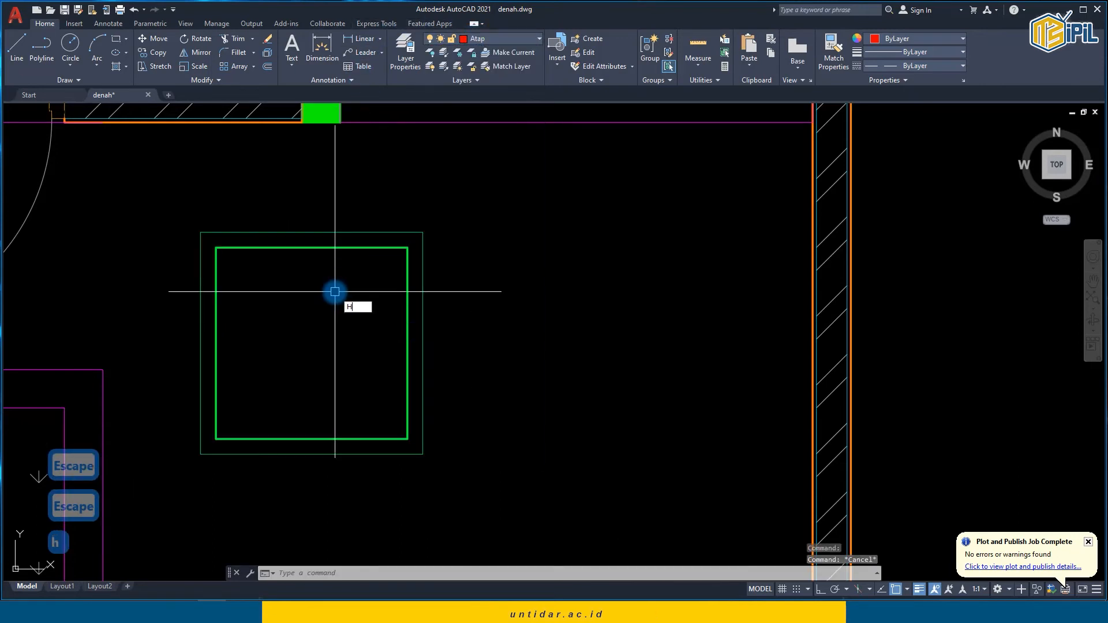
{"action": "type", "text": "e"}
{"action": "key", "text": "Return"}
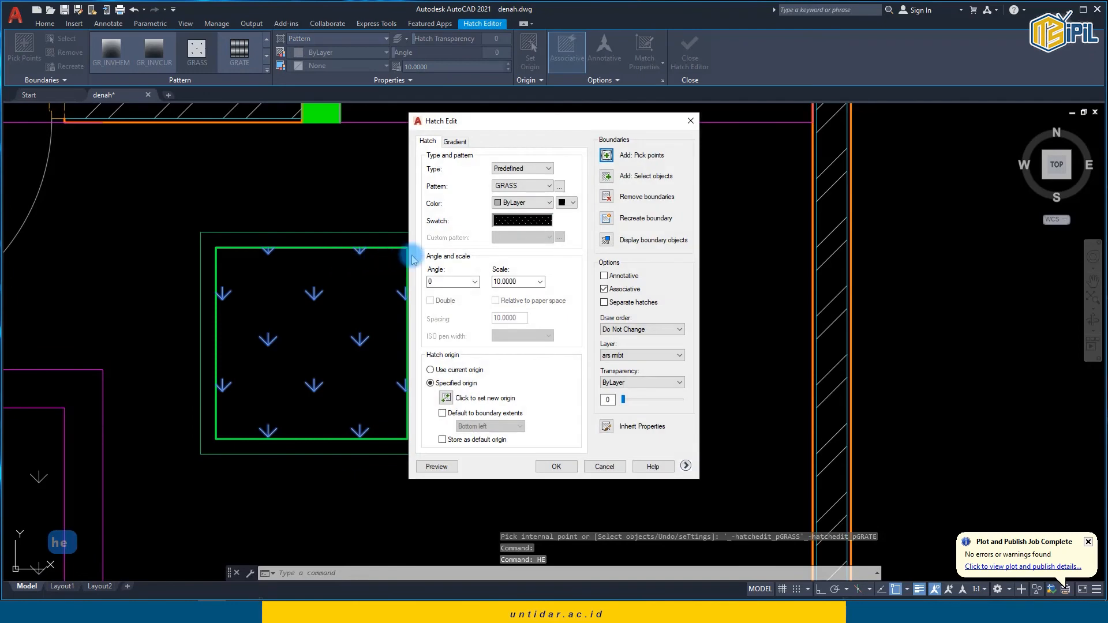
{"action": "left_click", "coordinate": [559, 187]}
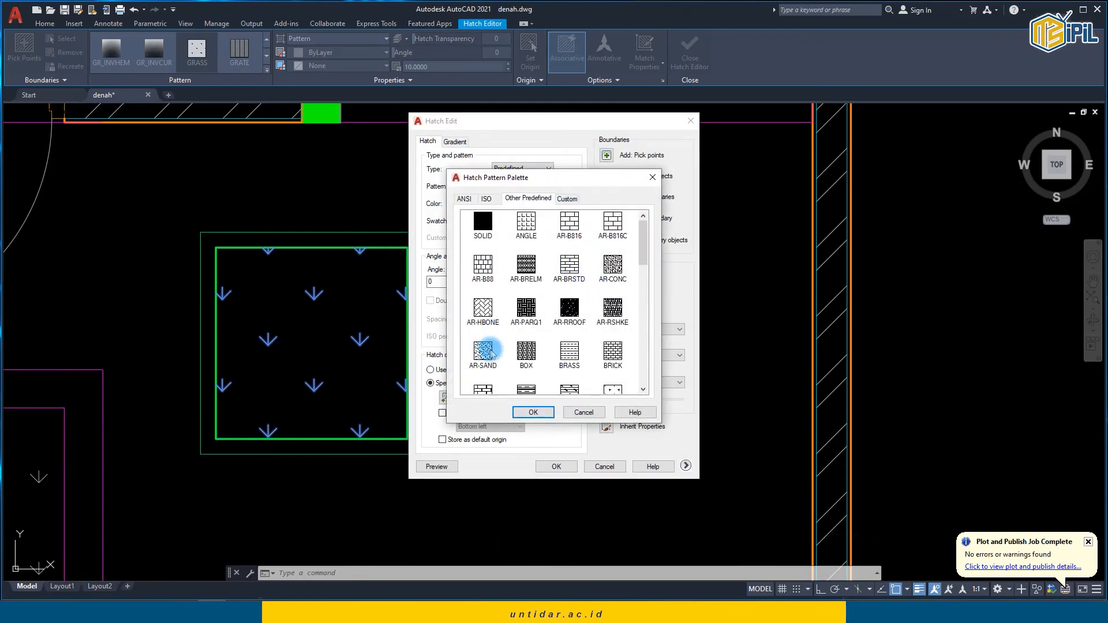
{"action": "left_click", "coordinate": [537, 412]}
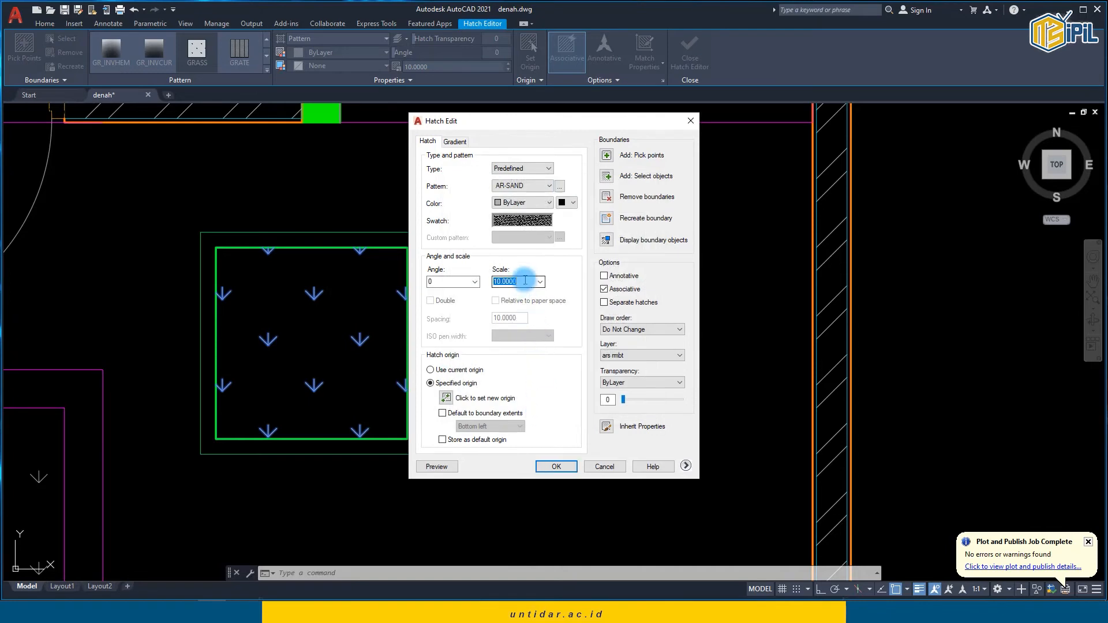
{"action": "left_click", "coordinate": [588, 466]}
{"action": "key", "text": "Escape"}
Step: Cut both squares with their hatch and paste them back as a block in the open area beside the house
{"action": "left_click", "coordinate": [272, 257]}
{"action": "left_click", "coordinate": [591, 540]}
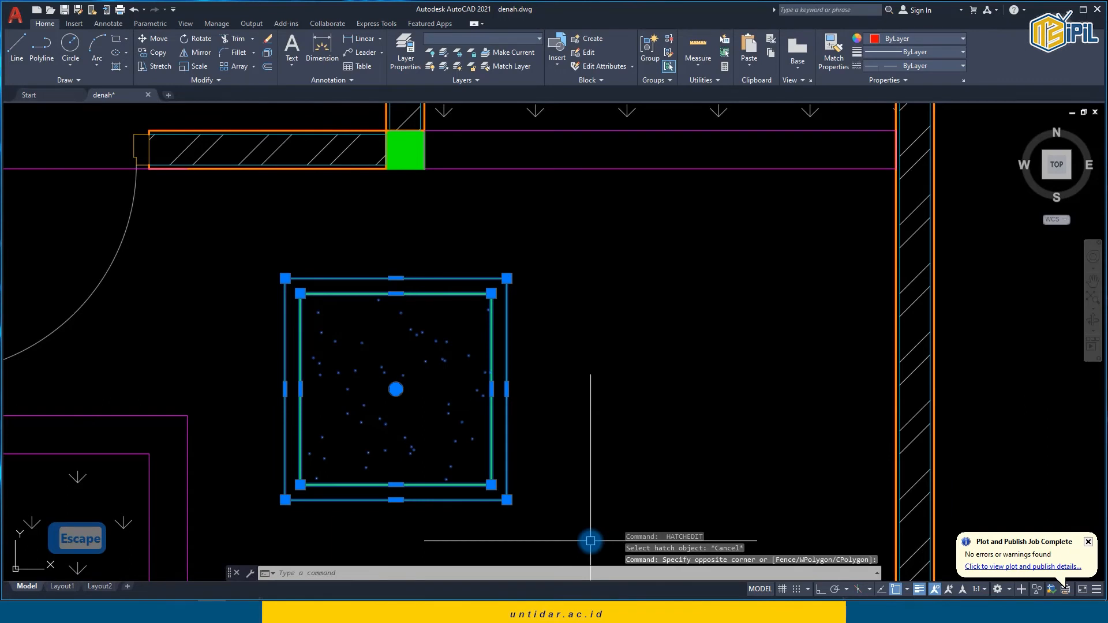
{"action": "middle_click_drag", "start_coordinate": [495, 421], "coordinate": [492, 354]}
{"action": "key", "text": "ctrl+x"}
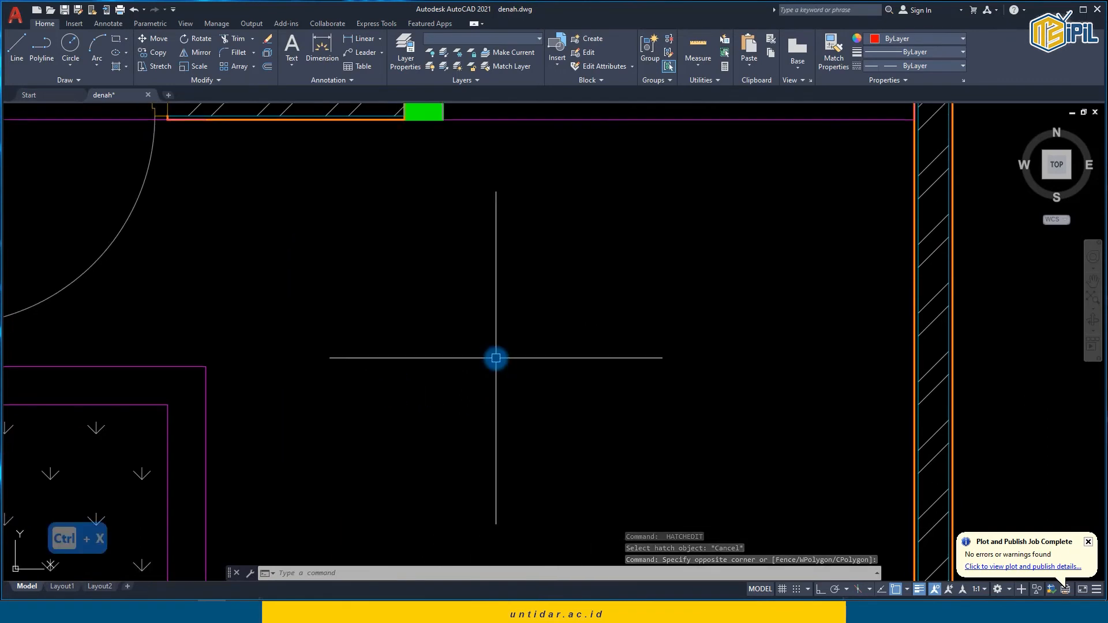
{"action": "key", "text": "ctrl+shift+v"}
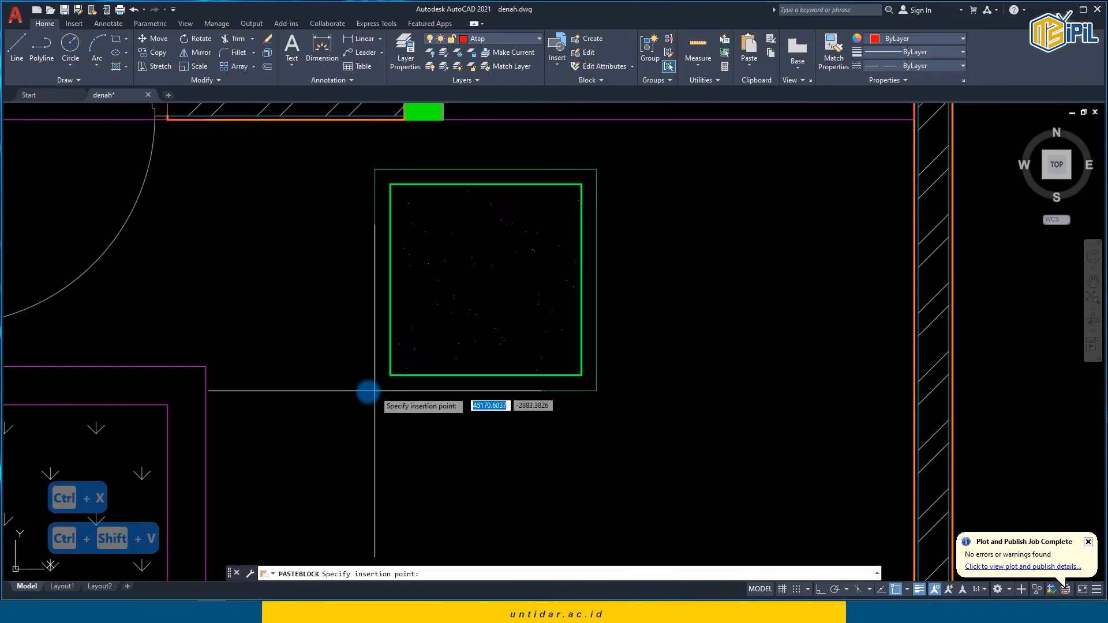
{"action": "left_click", "coordinate": [312, 431]}
Step: Draw a horizontal line across the open driveway strip from the grass border to the boundary wall
{"action": "scroll", "coordinate": [326, 251], "scroll_direction": "down", "scroll_amount": 4}
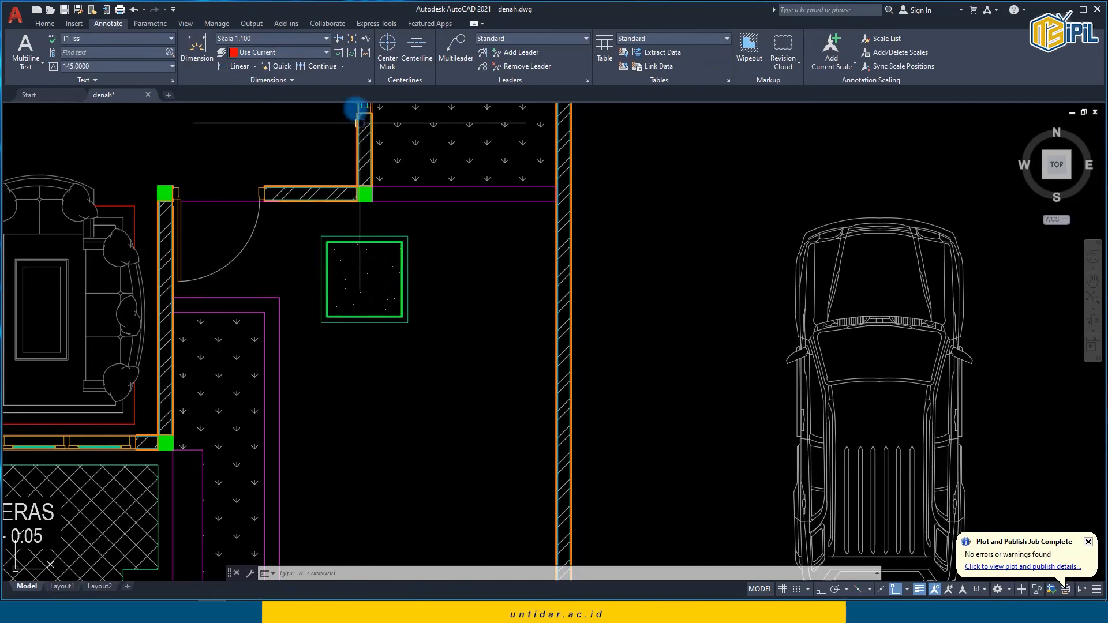
{"action": "scroll", "coordinate": [339, 361], "scroll_direction": "down", "scroll_amount": 2}
{"action": "key", "text": "Escape"}
{"action": "key", "text": "Escape"}
{"action": "key", "text": "l"}
{"action": "key", "text": "Return"}
{"action": "left_click", "coordinate": [301, 400]}
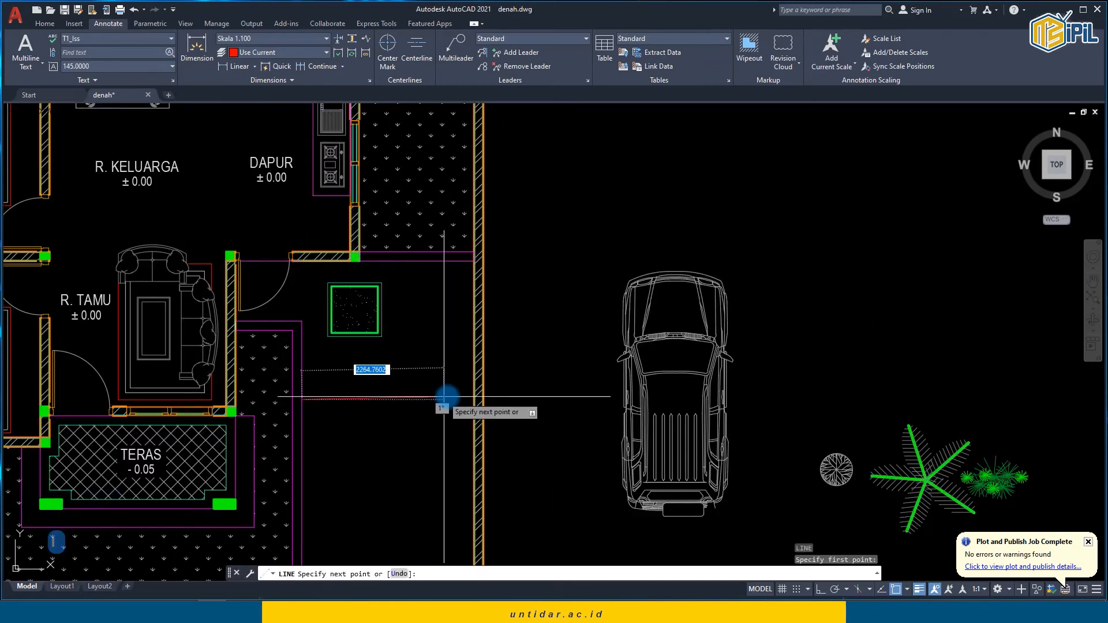
{"action": "key", "text": "Escape"}
Step: Draw a vertical construction line through the midpoint of the horizontal line across the driveway
{"action": "type", "text": "xl"}
{"action": "key", "text": "Return"}
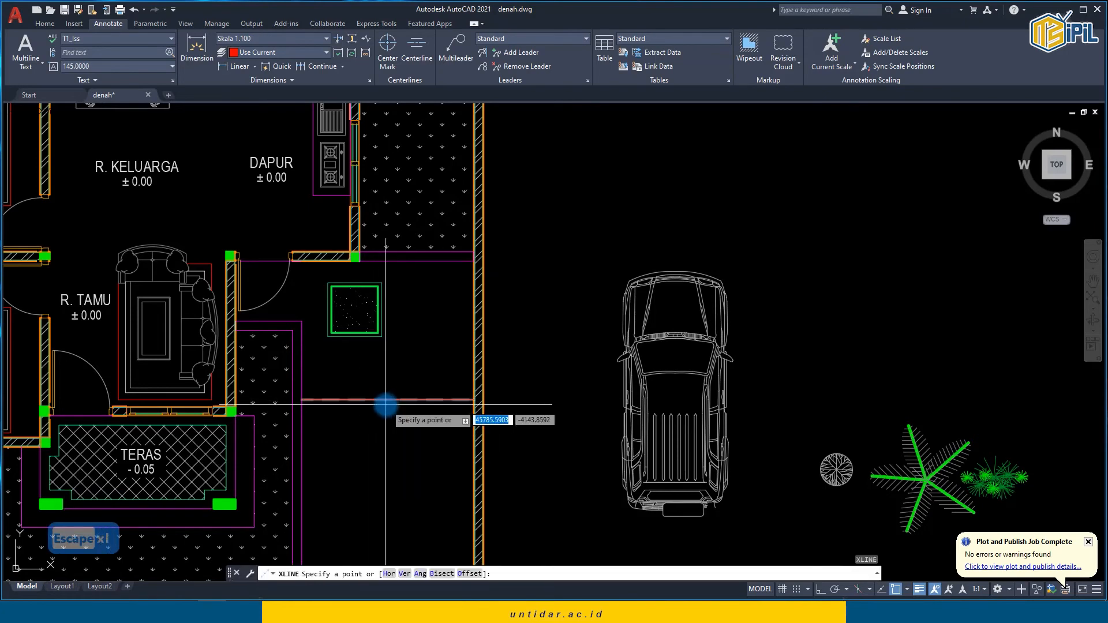
{"action": "left_click", "coordinate": [385, 398]}
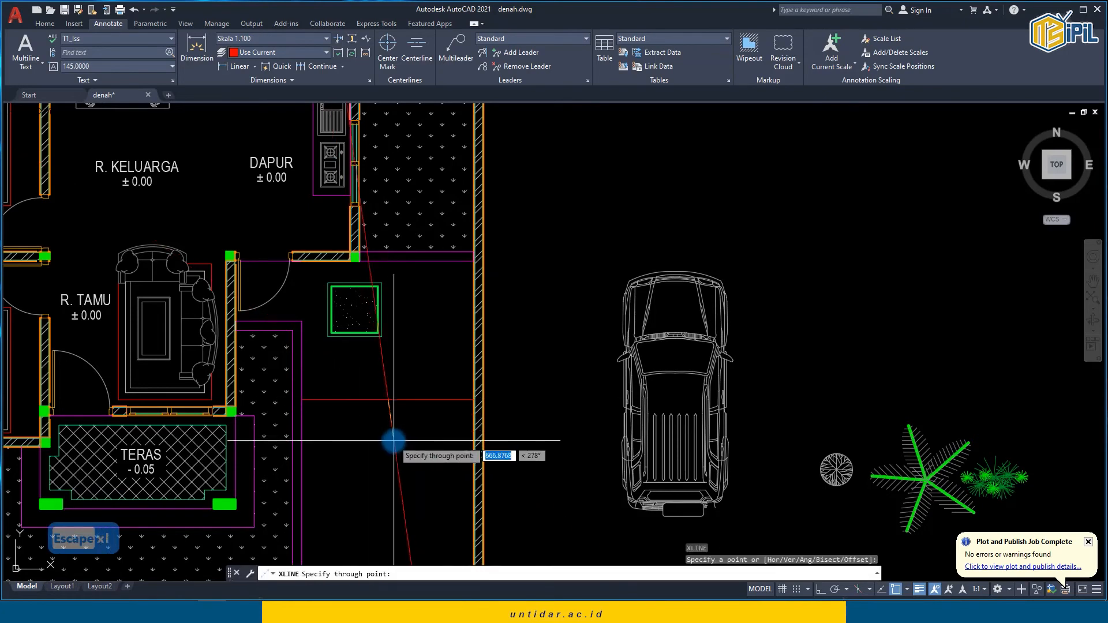
{"action": "key", "text": "F8"}
{"action": "left_click", "coordinate": [389, 442]}
{"action": "key", "text": "space"}
Step: Move the paving square block horizontally a short distance away from the vertical construction line, toward the house
{"action": "scroll", "coordinate": [386, 341], "scroll_direction": "up", "scroll_amount": 2}
{"action": "left_click", "coordinate": [362, 330]}
{"action": "type", "text": "m"}
{"action": "key", "text": "space"}
{"action": "left_click", "coordinate": [359, 370]}
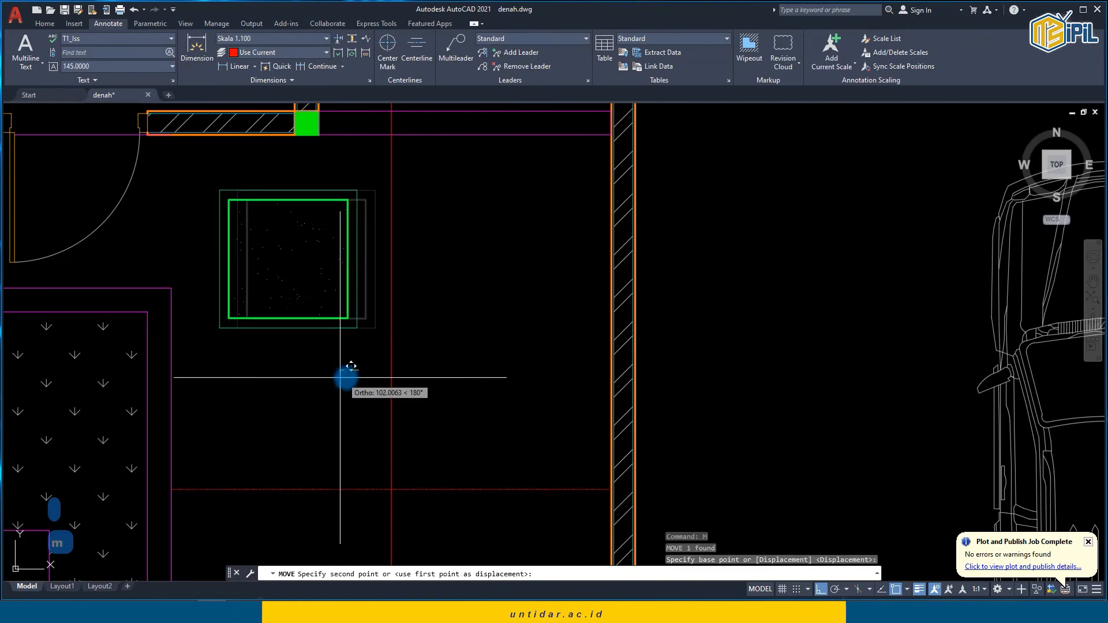
{"action": "left_click", "coordinate": [346, 373]}
Step: Mirror the paving square about the vertical construction line, keeping the original
{"action": "left_click", "coordinate": [285, 263]}
{"action": "type", "text": "m"}
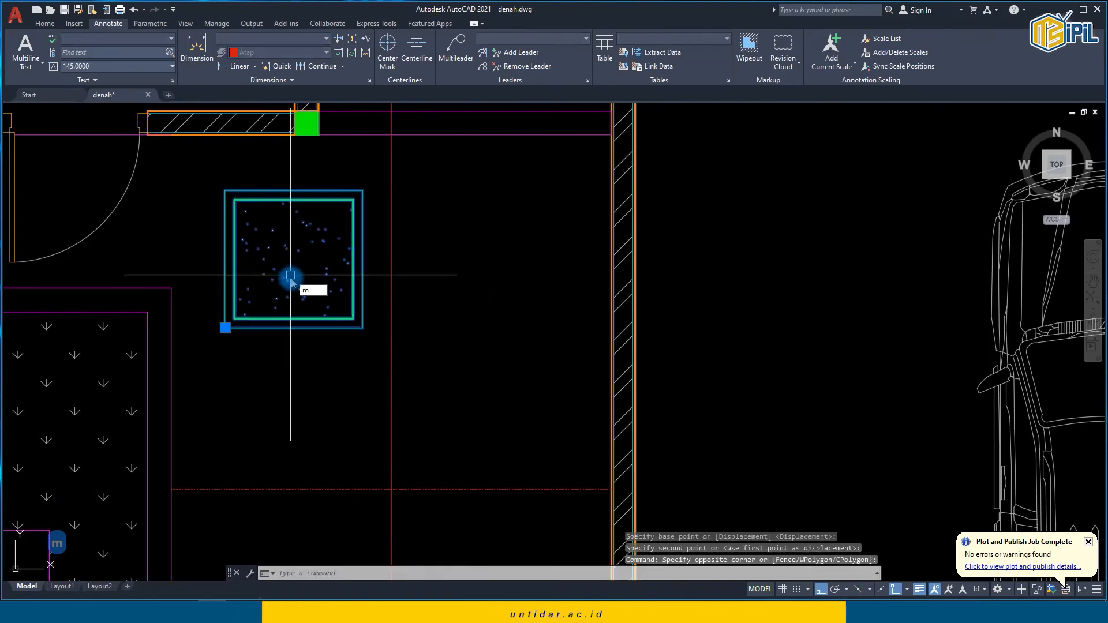
{"action": "type", "text": "i"}
{"action": "key", "text": "space"}
{"action": "left_click", "coordinate": [392, 131]}
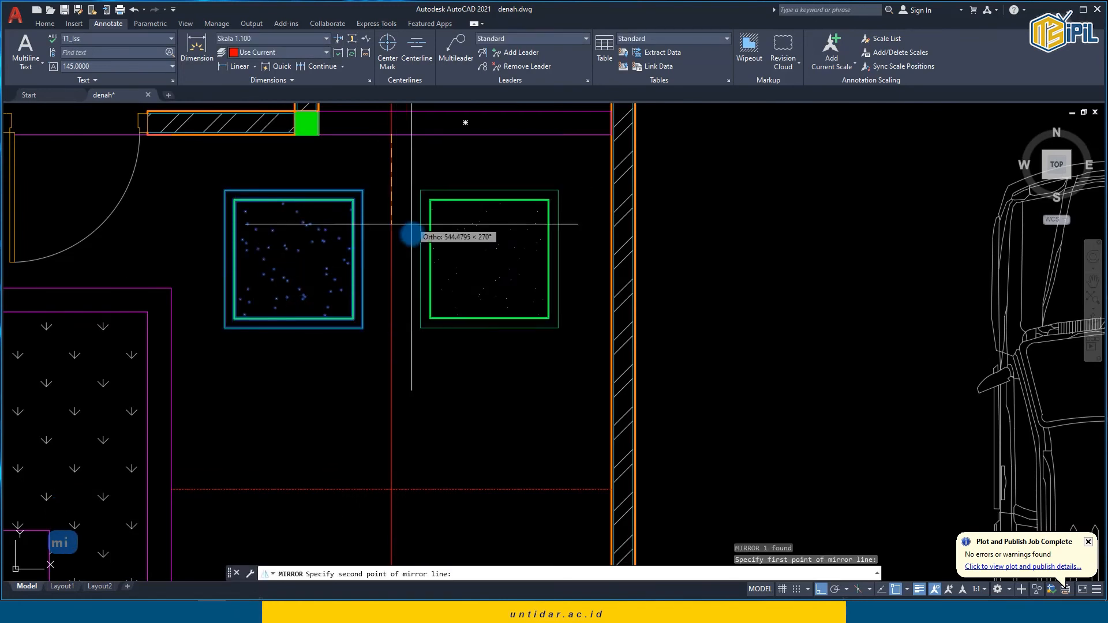
{"action": "left_click", "coordinate": [411, 236]}
{"action": "key", "text": "Return"}
Step: Erase the horizontal guide line and the vertical construction line on the driveway
{"action": "scroll", "coordinate": [414, 338], "scroll_direction": "down", "scroll_amount": 3}
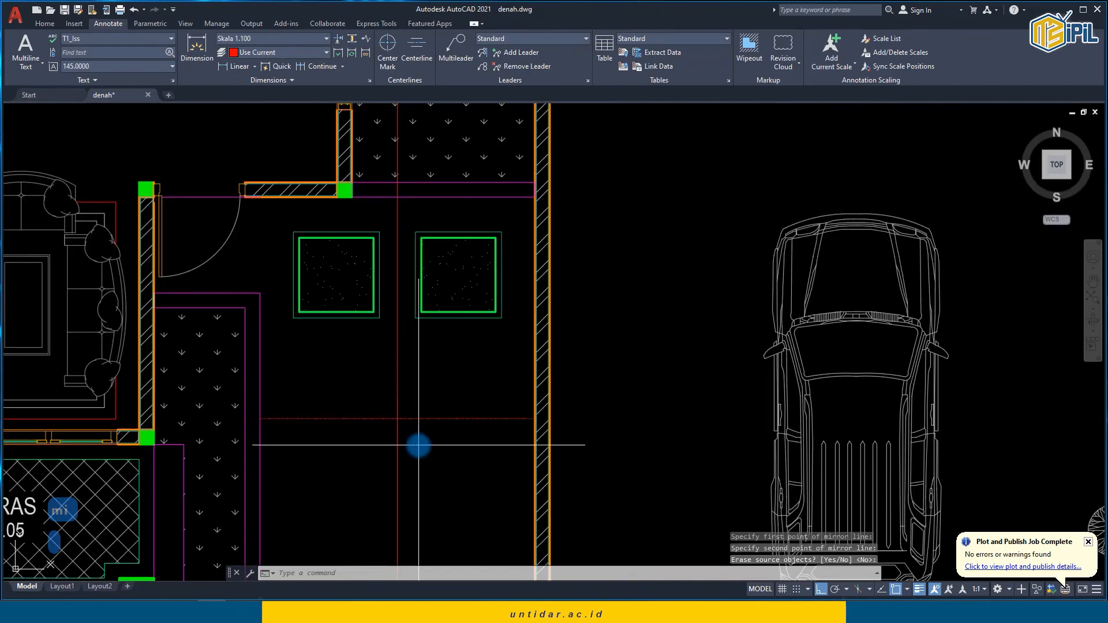
{"action": "left_click", "coordinate": [418, 445]}
{"action": "left_click", "coordinate": [375, 400]}
{"action": "type", "text": "e"}
{"action": "key", "text": "space"}
Step: Copy the pair of paving squares straight down the driveway as an array of 4 items spaced about 1256 units apart
{"action": "left_click", "coordinate": [283, 206]}
{"action": "left_click", "coordinate": [510, 352]}
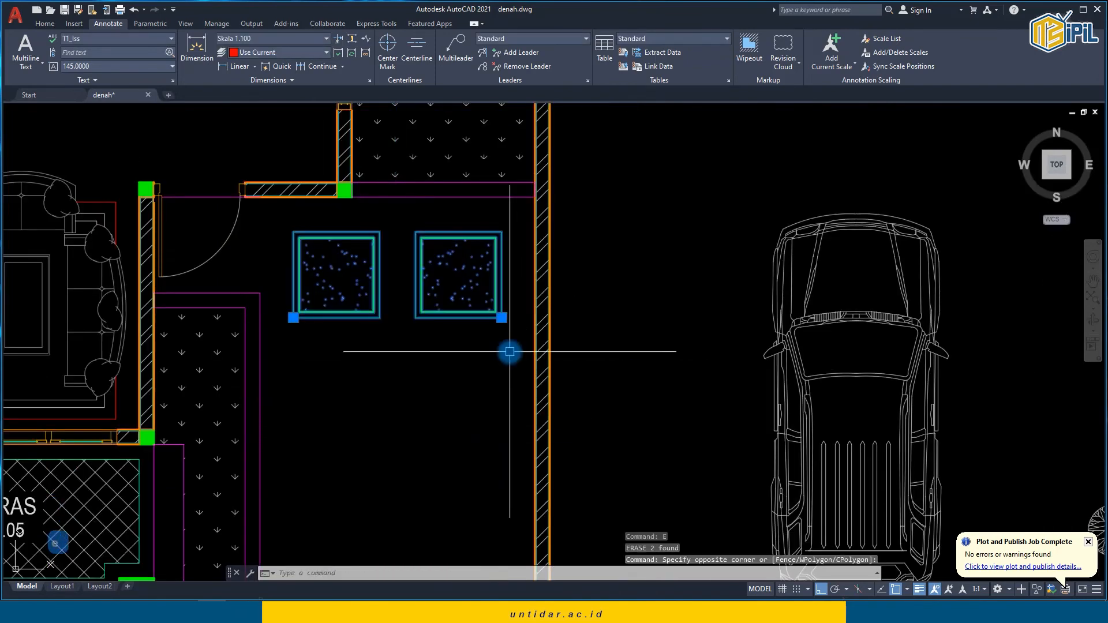
{"action": "scroll", "coordinate": [432, 276], "scroll_direction": "down", "scroll_amount": 1}
{"action": "scroll", "coordinate": [433, 344], "scroll_direction": "down", "scroll_amount": 1}
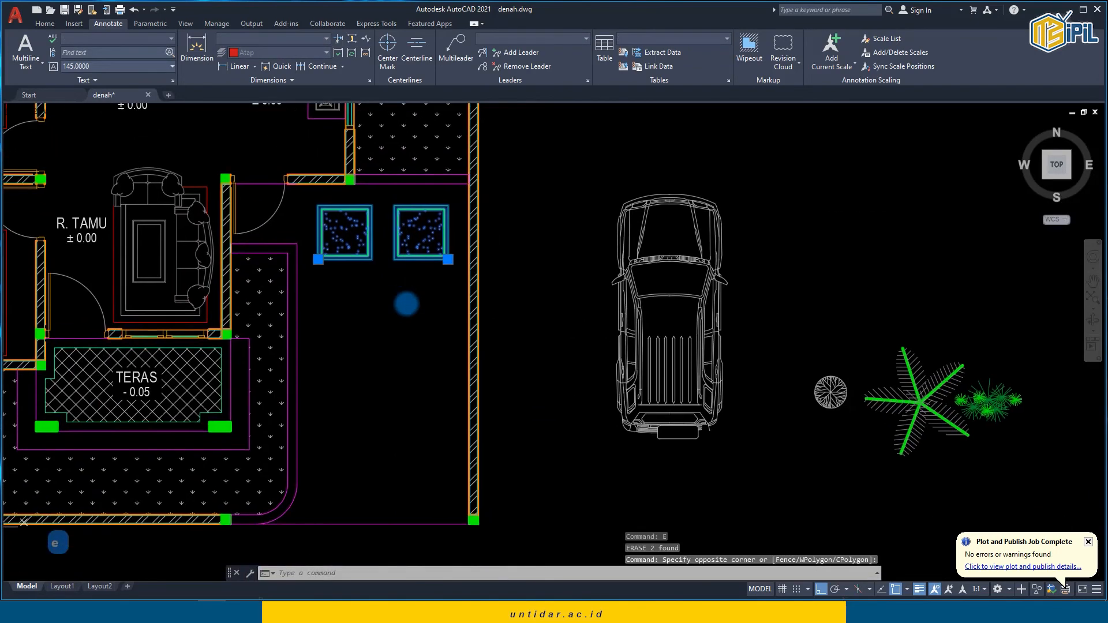
{"action": "type", "text": "co"}
{"action": "key", "text": "space"}
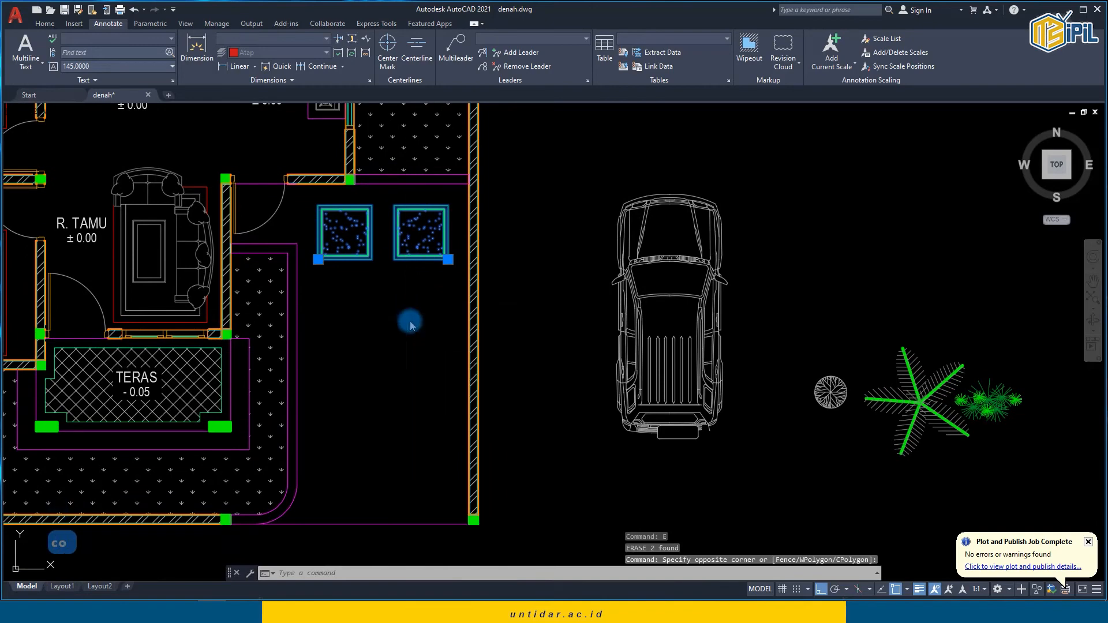
{"action": "left_click", "coordinate": [345, 232]}
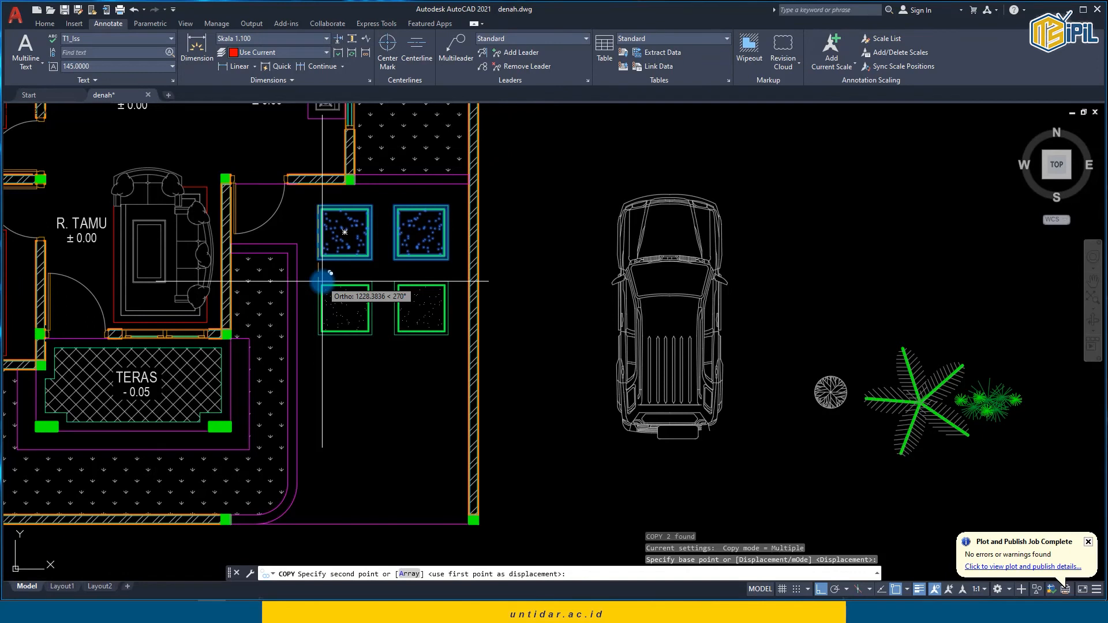
{"action": "type", "text": "a"}
{"action": "key", "text": "space"}
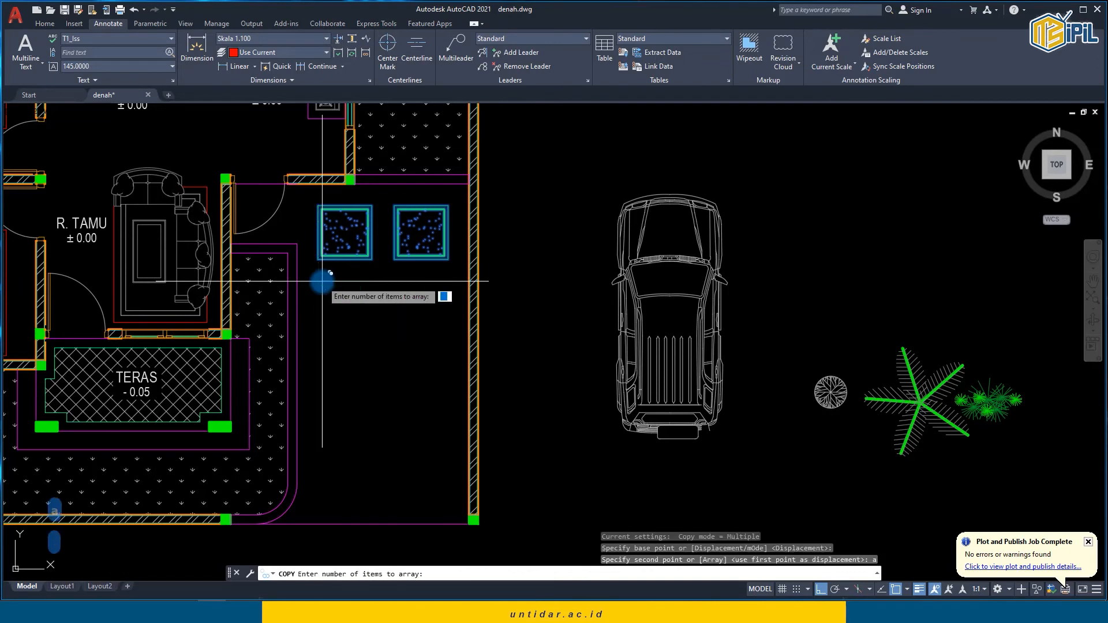
{"action": "type", "text": "4"}
{"action": "key", "text": "space"}
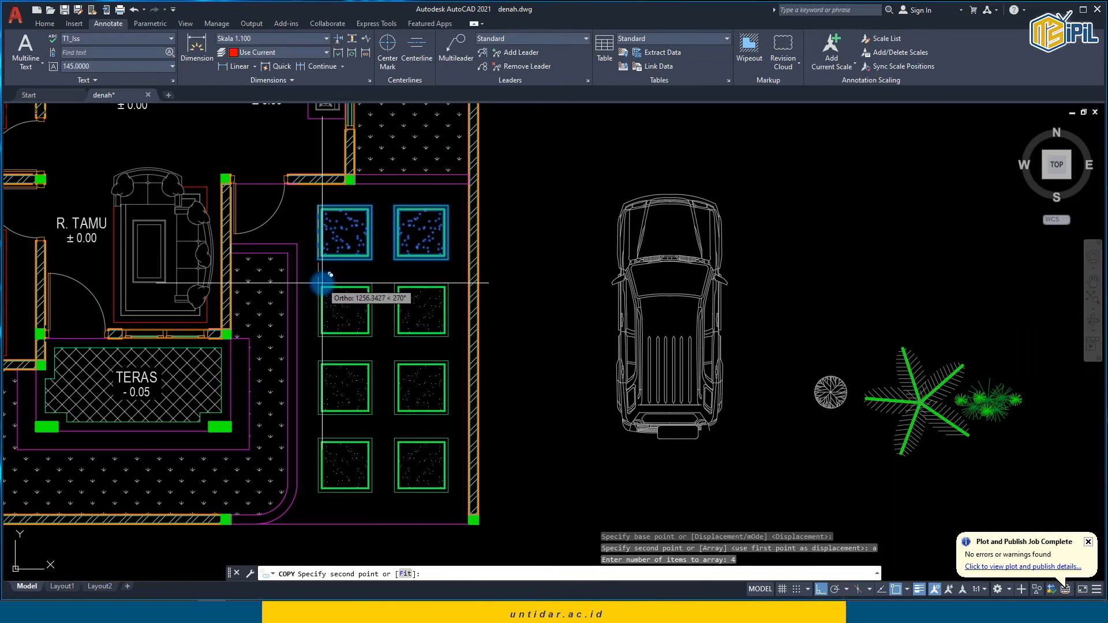
{"action": "left_click", "coordinate": [322, 283]}
{"action": "key", "text": "Escape"}
{"action": "key", "text": "Escape"}
Step: Move the car block from its front midpoint onto the driveway, centred between the two columns of paving squares
{"action": "left_click", "coordinate": [626, 244]}
{"action": "type", "text": "m"}
{"action": "key", "text": "space"}
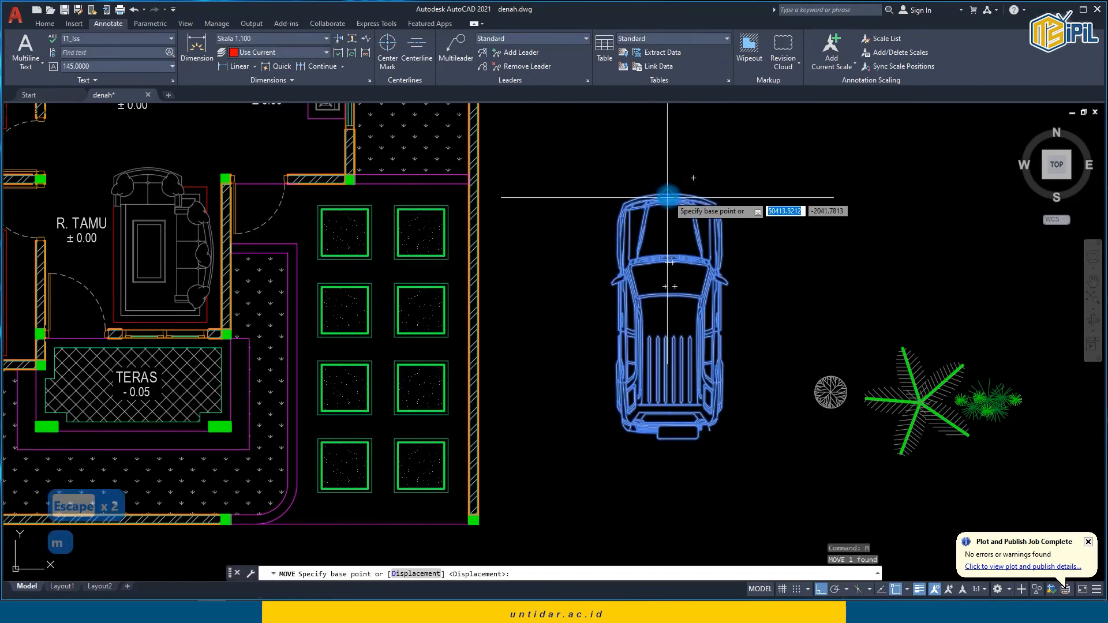
{"action": "left_click", "coordinate": [669, 194]}
{"action": "scroll", "coordinate": [399, 209], "scroll_direction": "up", "scroll_amount": 2}
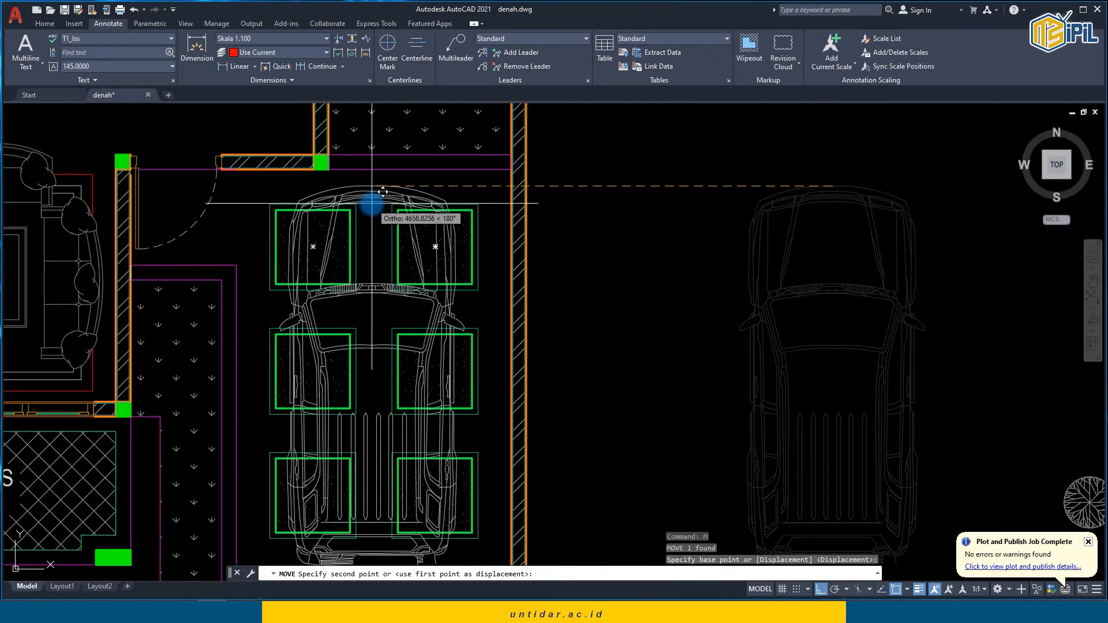
{"action": "key", "text": "Escape"}
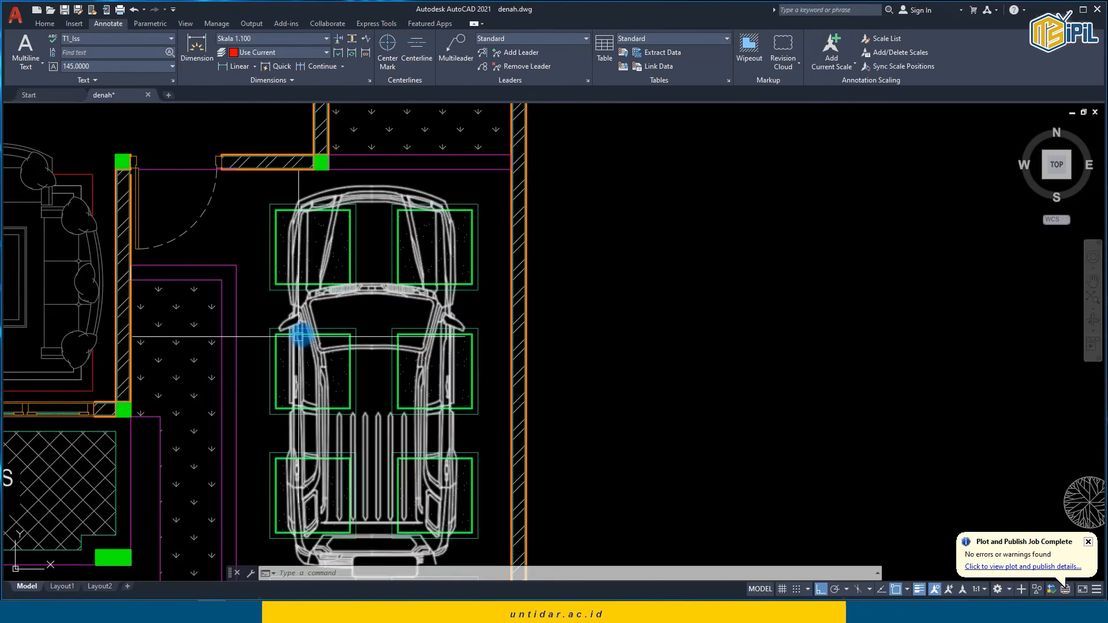
{"action": "key", "text": "Escape"}
{"action": "key", "text": "Escape"}
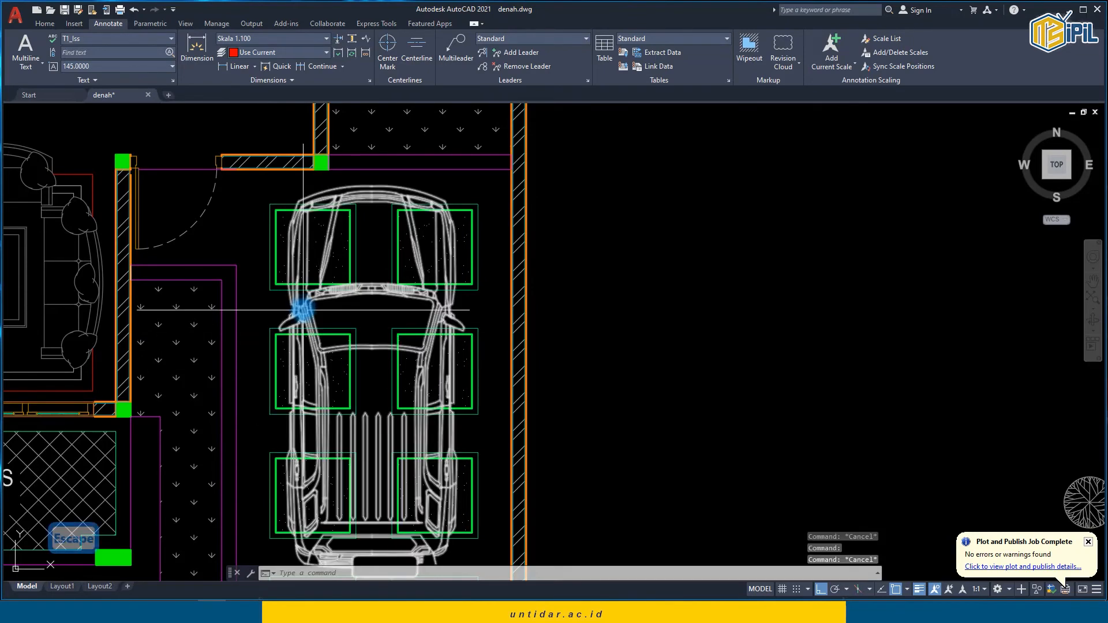
Step: Open the car block on the driveway for editing in the Block Editor
{"action": "scroll", "coordinate": [301, 205], "scroll_direction": "up", "scroll_amount": 3}
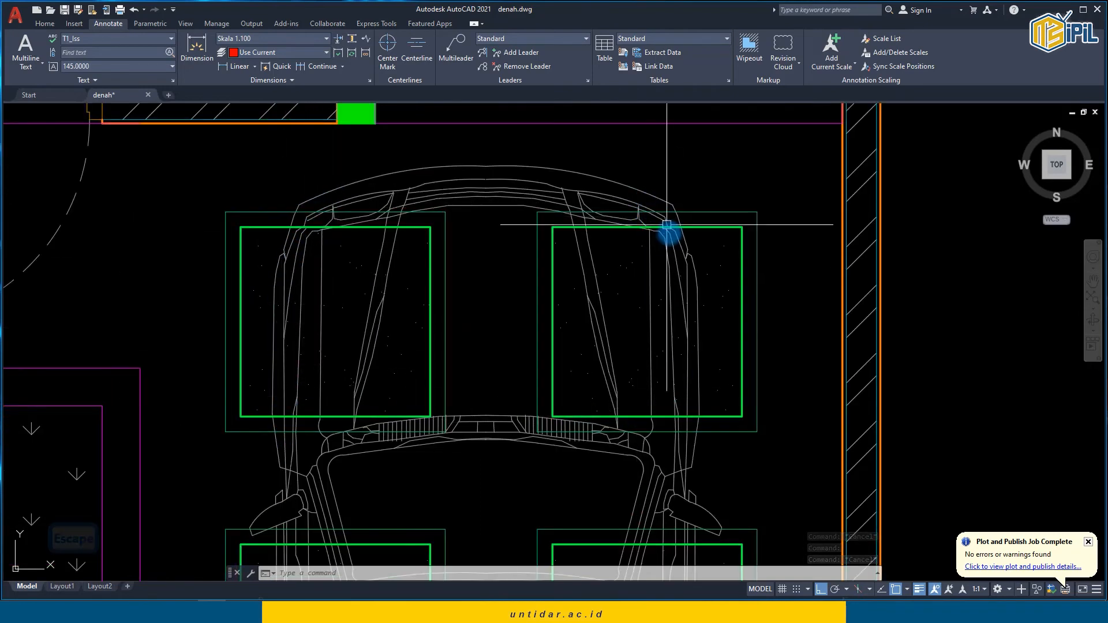
{"action": "scroll", "coordinate": [561, 416], "scroll_direction": "down", "scroll_amount": 2}
{"action": "middle_click_drag", "start_coordinate": [562, 416], "coordinate": [484, 328]}
{"action": "scroll", "coordinate": [423, 317], "scroll_direction": "down", "scroll_amount": 3}
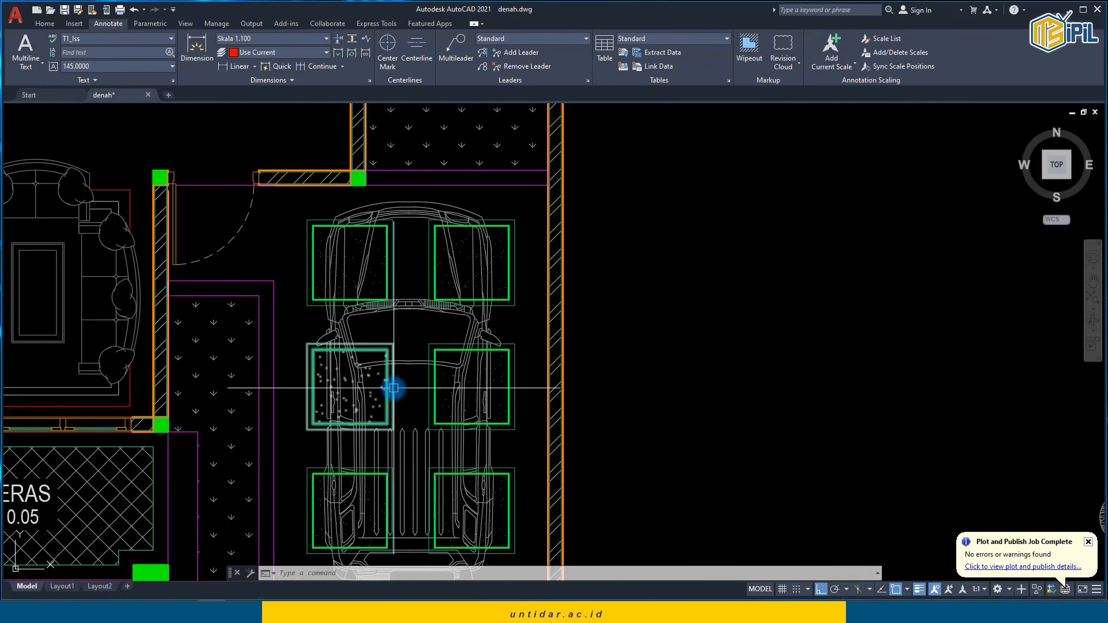
{"action": "double_click", "coordinate": [344, 329]}
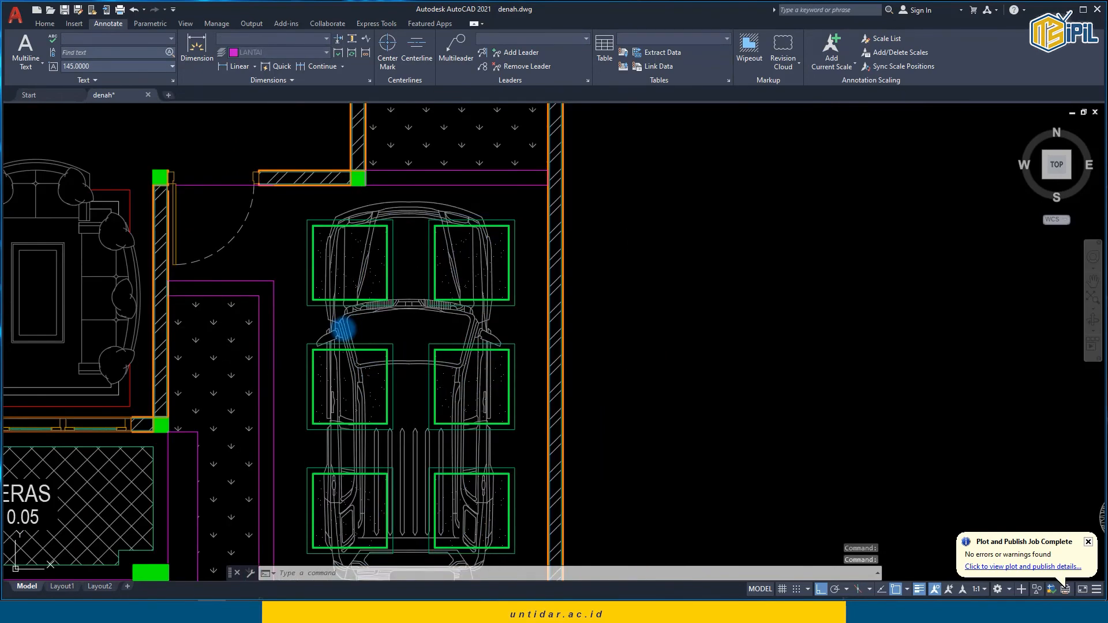
{"action": "left_click", "coordinate": [546, 384]}
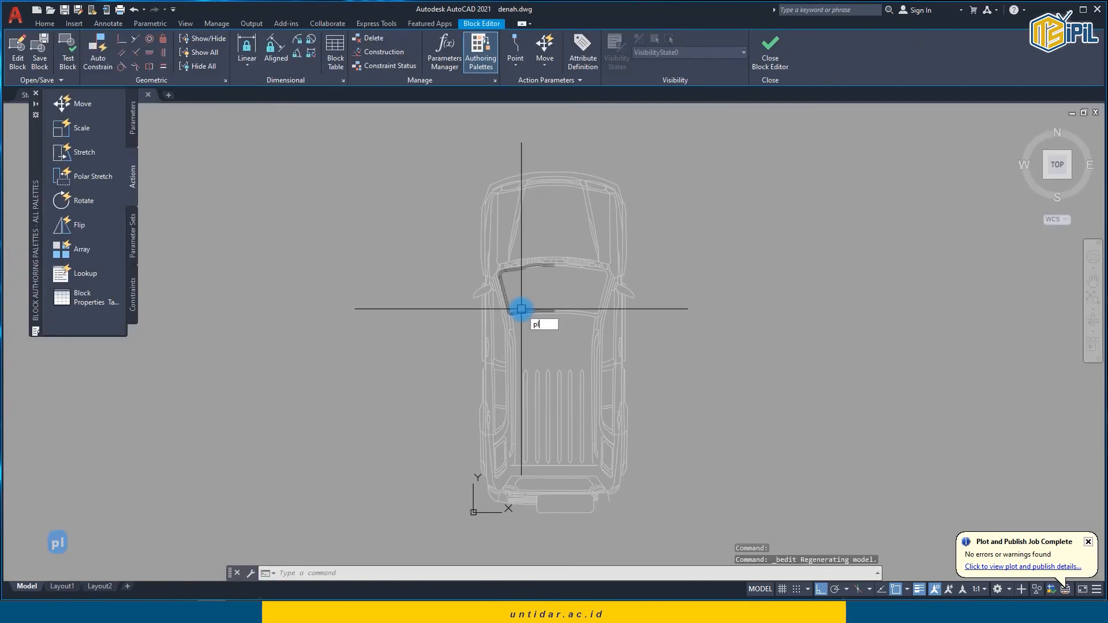
Step: Trace the car's outer contour, including the side mirrors, with a polyline drawn with ortho off
{"action": "type", "text": "pl"}
{"action": "key", "text": "Return"}
{"action": "key", "text": "F8"}
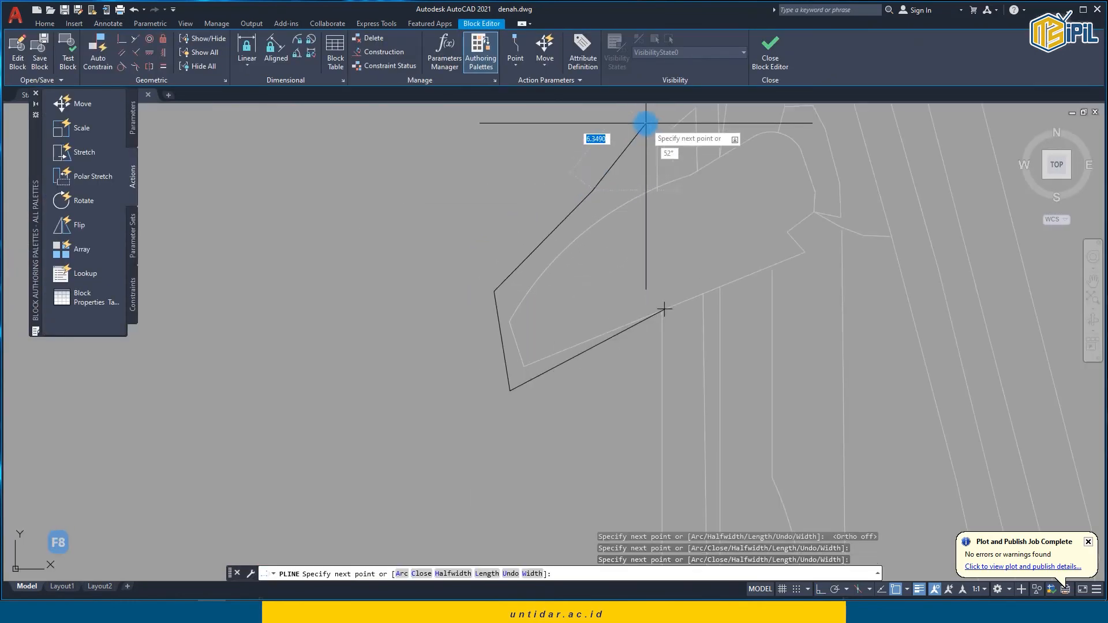
{"action": "middle_click_drag", "start_coordinate": [648, 119], "coordinate": [410, 424]}
{"action": "scroll", "coordinate": [434, 331], "scroll_direction": "up", "scroll_amount": 1}
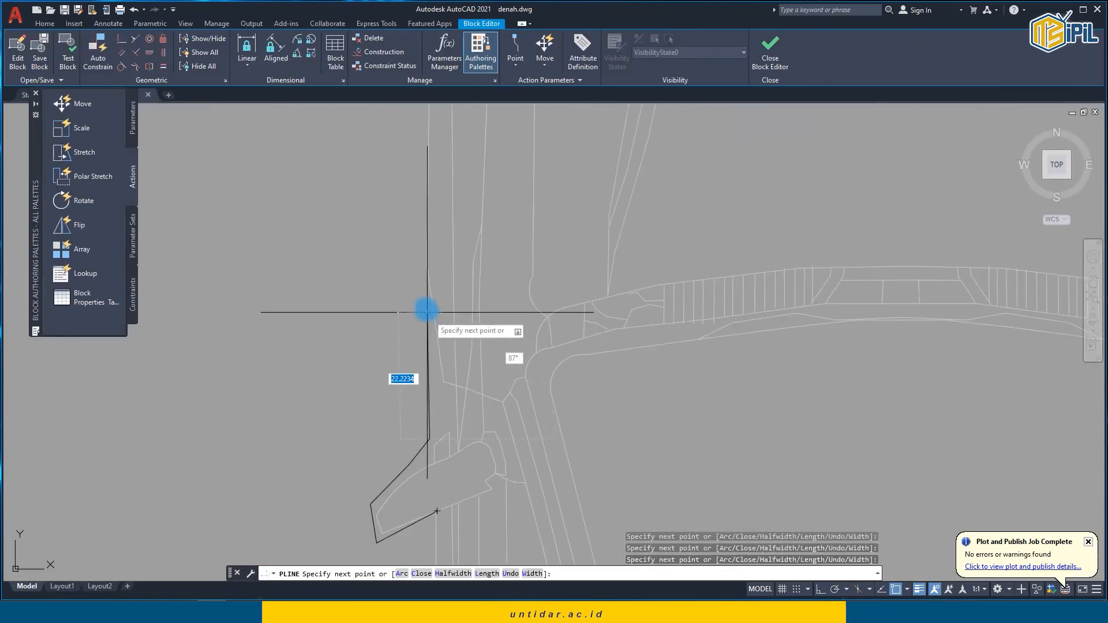
{"action": "left_click", "coordinate": [427, 260]}
{"action": "scroll", "coordinate": [437, 206], "scroll_direction": "down", "scroll_amount": 1}
{"action": "scroll", "coordinate": [437, 206], "scroll_direction": "down", "scroll_amount": 2}
{"action": "scroll", "coordinate": [369, 361], "scroll_direction": "up", "scroll_amount": 2}
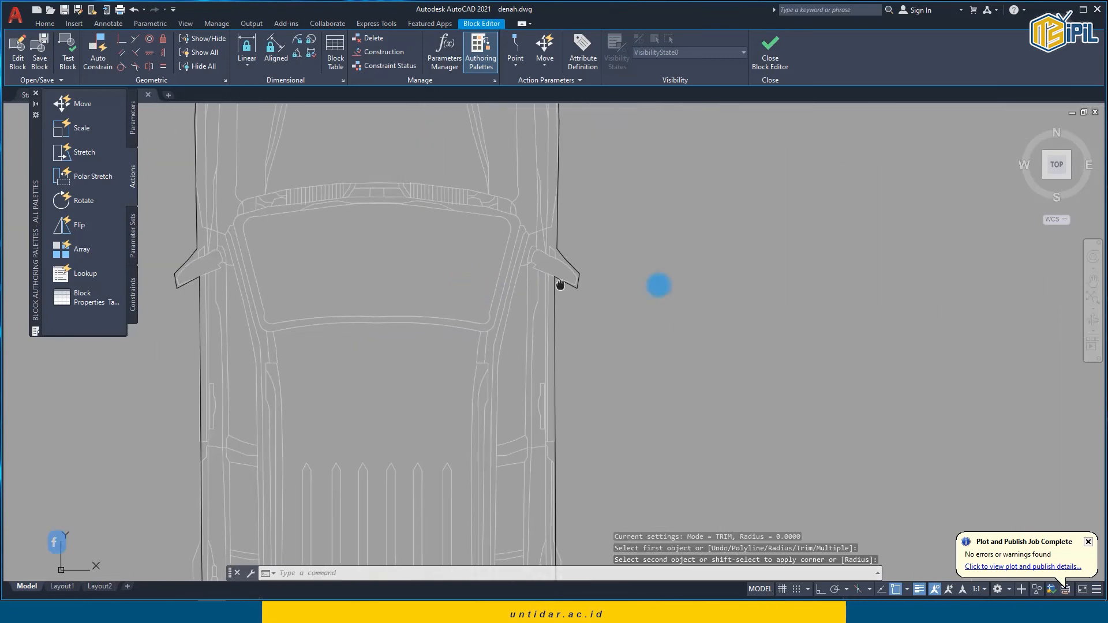
Step: Fillet the outline's crossing ends below the car's left side mirror into a sharp corner with radius 0
{"action": "scroll", "coordinate": [500, 273], "scroll_direction": "up", "scroll_amount": 4}
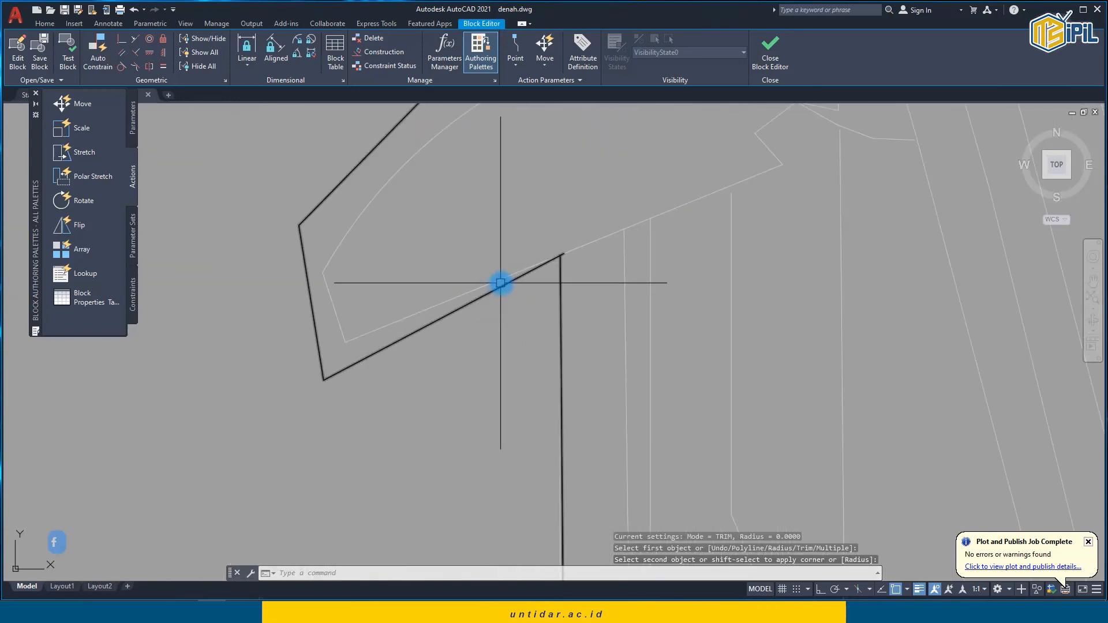
{"action": "left_click", "coordinate": [524, 277]}
{"action": "key", "text": "space"}
{"action": "left_click", "coordinate": [522, 276]}
{"action": "left_click", "coordinate": [562, 287]}
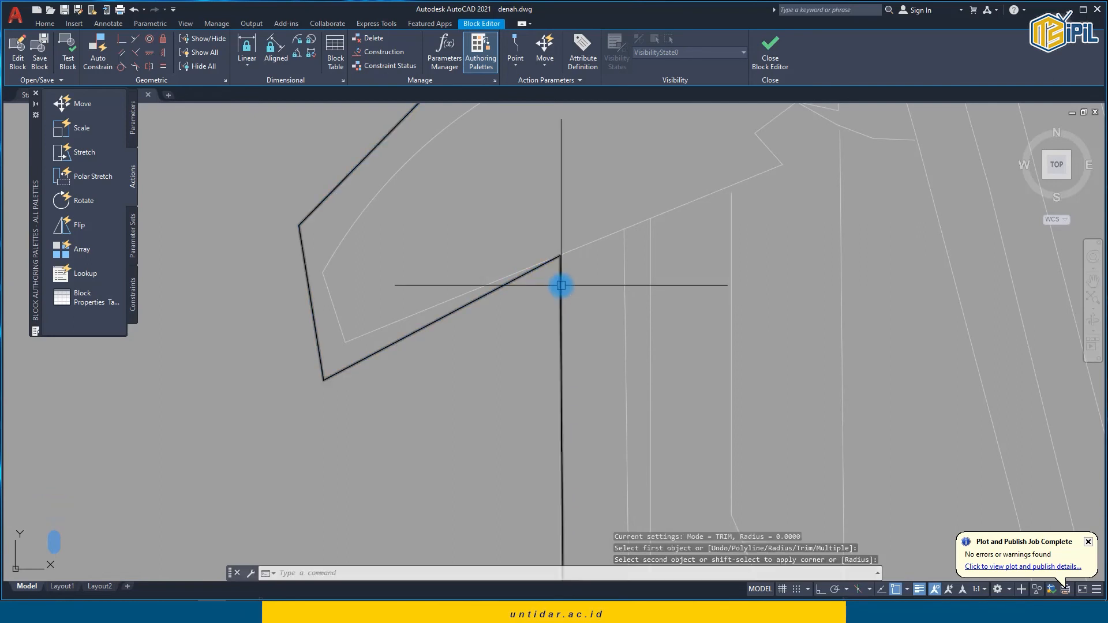
{"action": "scroll", "coordinate": [562, 291], "scroll_direction": "down", "scroll_amount": 5}
{"action": "left_click", "coordinate": [563, 292]}
Step: Create a wipeout from the closed polyline around the car and erase the source polyline
{"action": "scroll", "coordinate": [562, 292], "scroll_direction": "down", "scroll_amount": 5}
{"action": "middle_click_drag", "start_coordinate": [571, 295], "coordinate": [554, 292]}
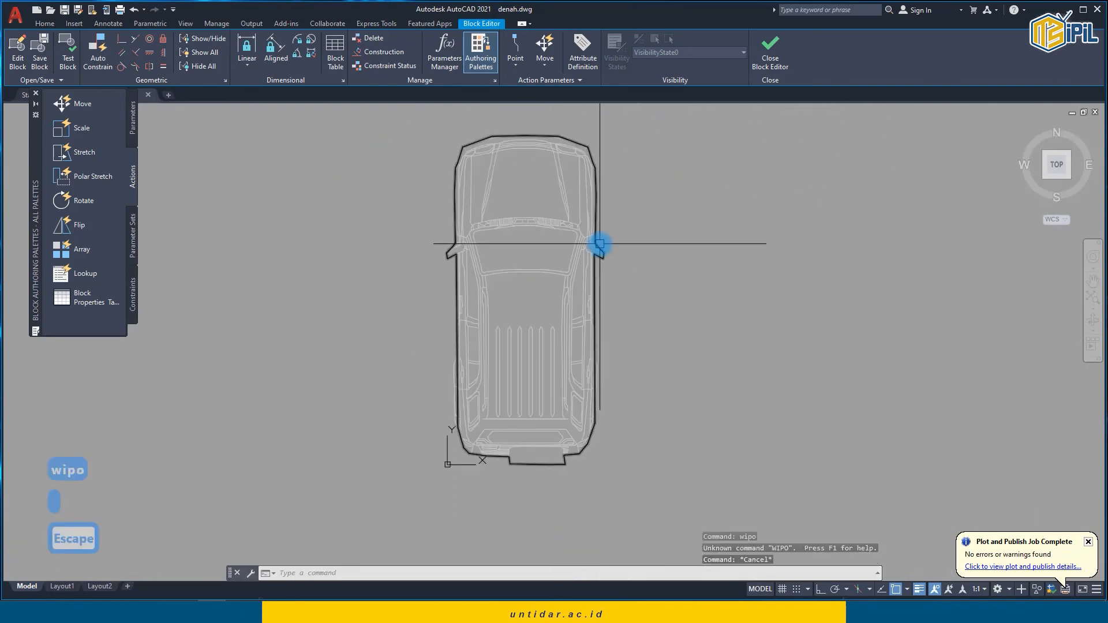
{"action": "left_click", "coordinate": [599, 244]}
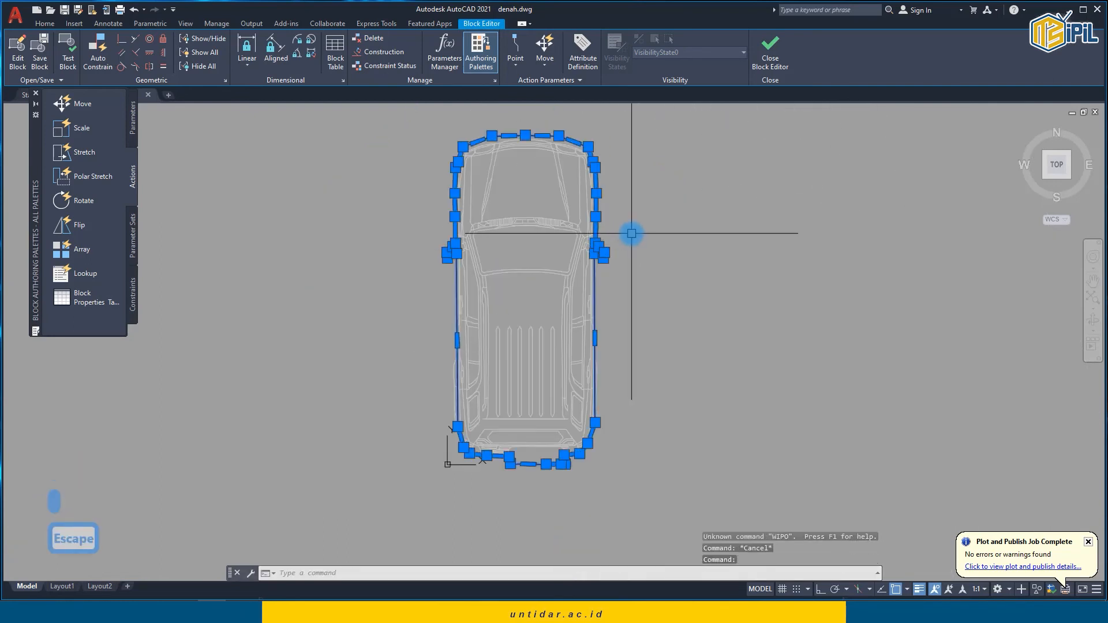
{"action": "type", "text": "wip"}
{"action": "key", "text": "space"}
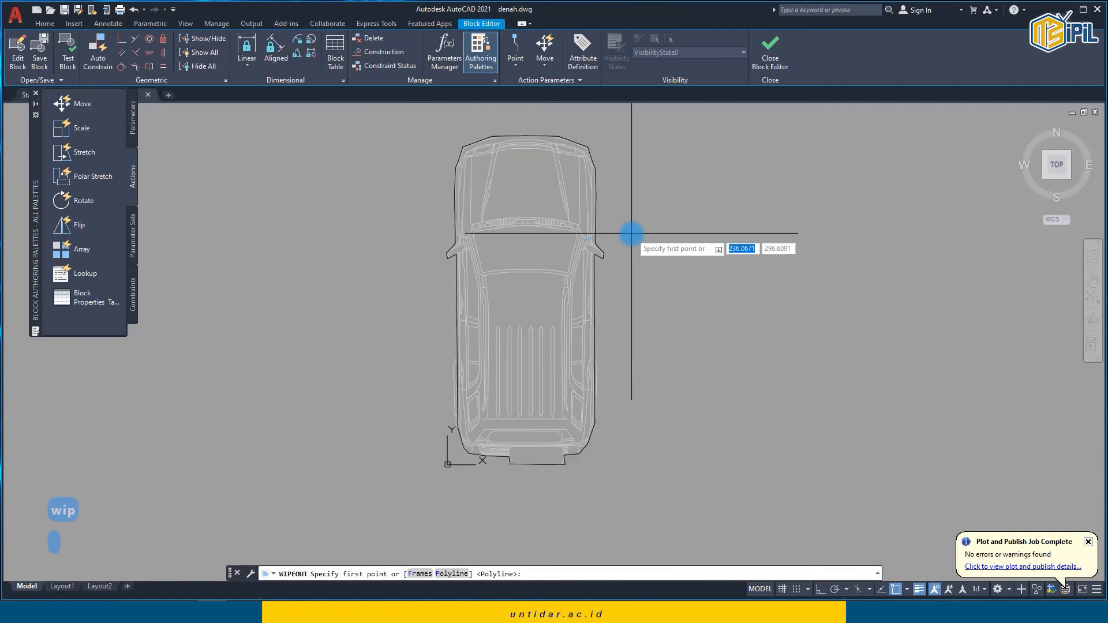
{"action": "type", "text": "p"}
{"action": "key", "text": "Return"}
{"action": "left_click", "coordinate": [654, 264]}
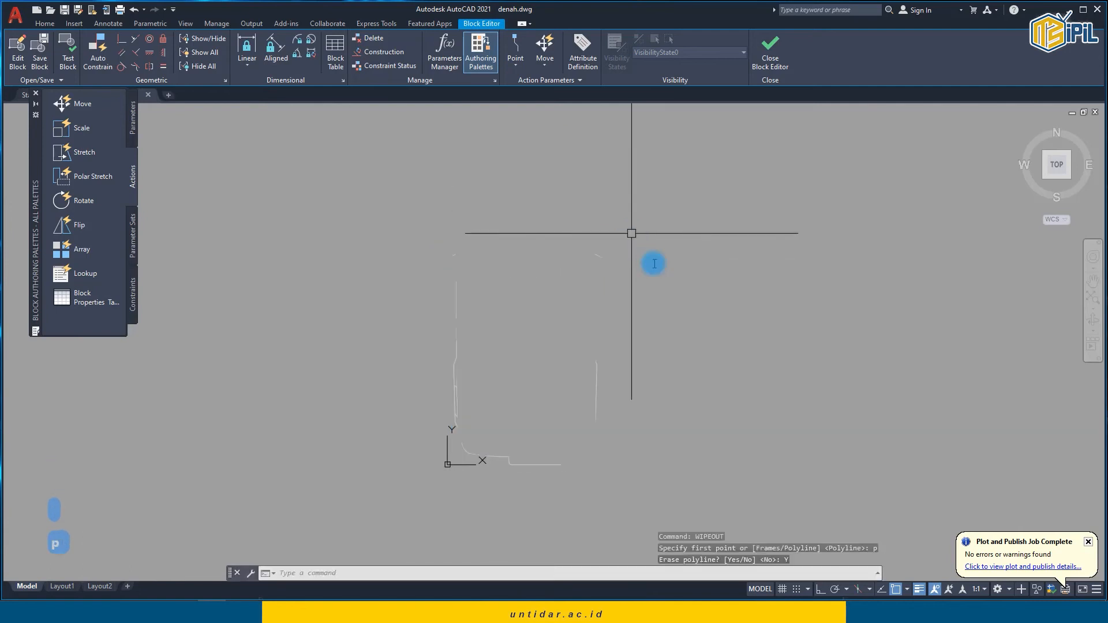
Step: Send the wipeout behind the car's linework in the draw order
{"action": "scroll", "coordinate": [606, 237], "scroll_direction": "down", "scroll_amount": 1}
{"action": "middle_click_drag", "start_coordinate": [606, 237], "coordinate": [546, 243]}
{"action": "left_click", "coordinate": [541, 366]}
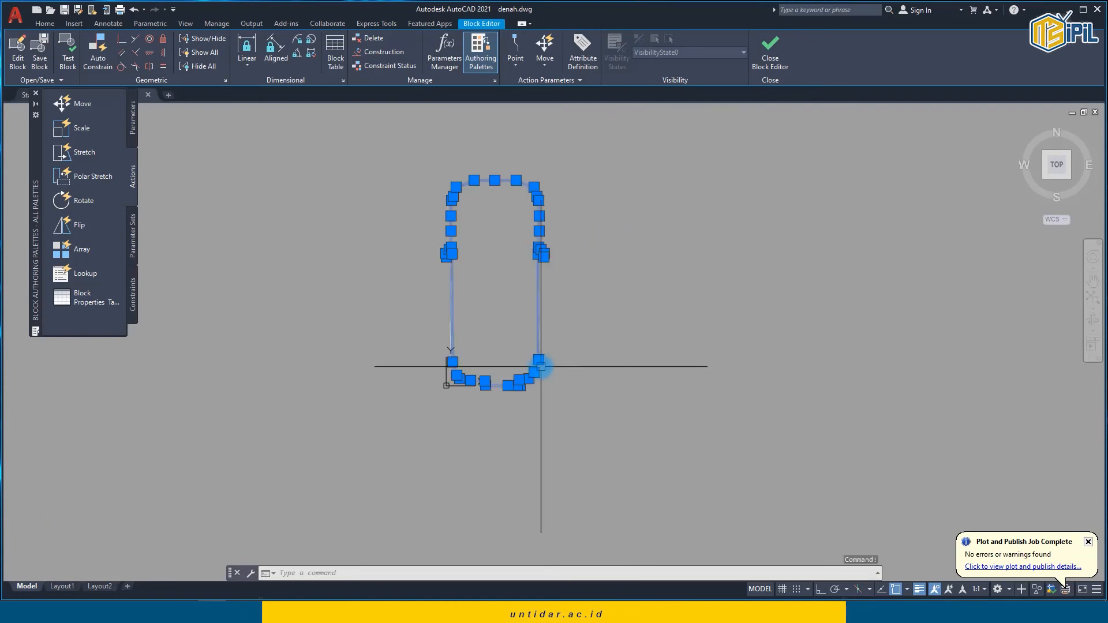
{"action": "scroll", "coordinate": [542, 365], "scroll_direction": "up", "scroll_amount": 3}
{"action": "right_click", "coordinate": [529, 298]}
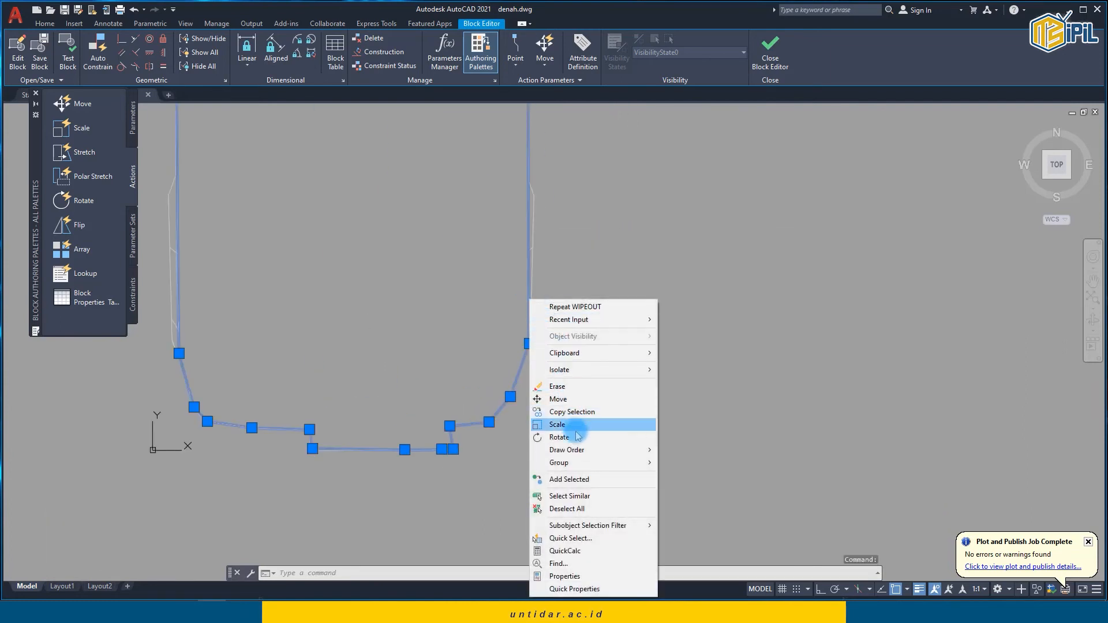
{"action": "mouse_move", "coordinate": [583, 451]}
{"action": "left_click", "coordinate": [701, 463]}
Step: Close the Block Editor and save the changes to the car block
{"action": "scroll", "coordinate": [673, 448], "scroll_direction": "down", "scroll_amount": 3}
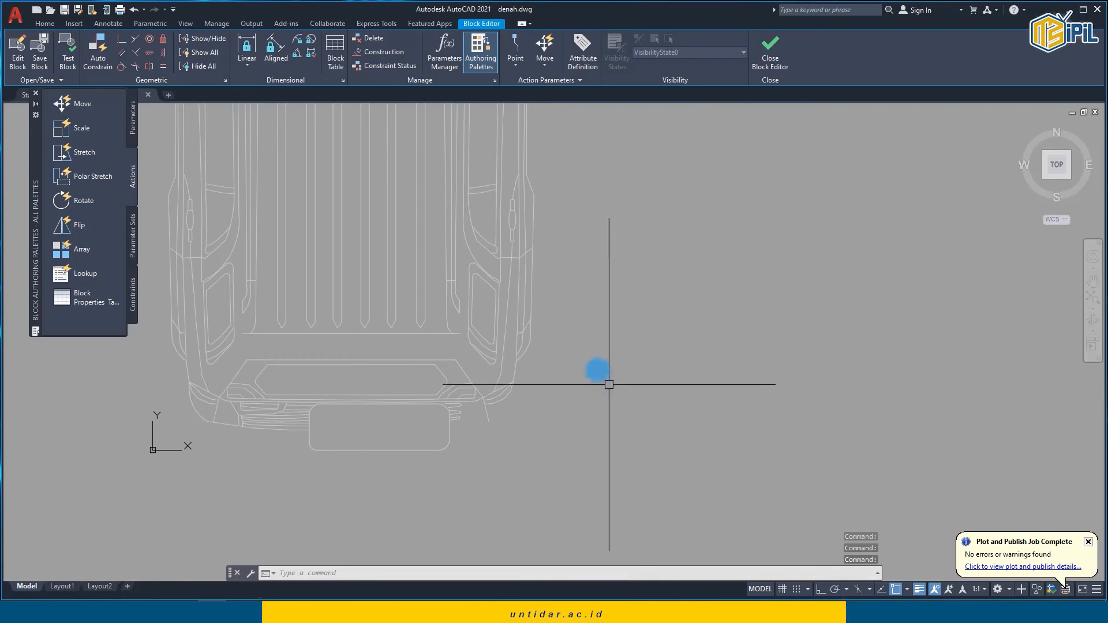
{"action": "scroll", "coordinate": [638, 193], "scroll_direction": "down", "scroll_amount": 2}
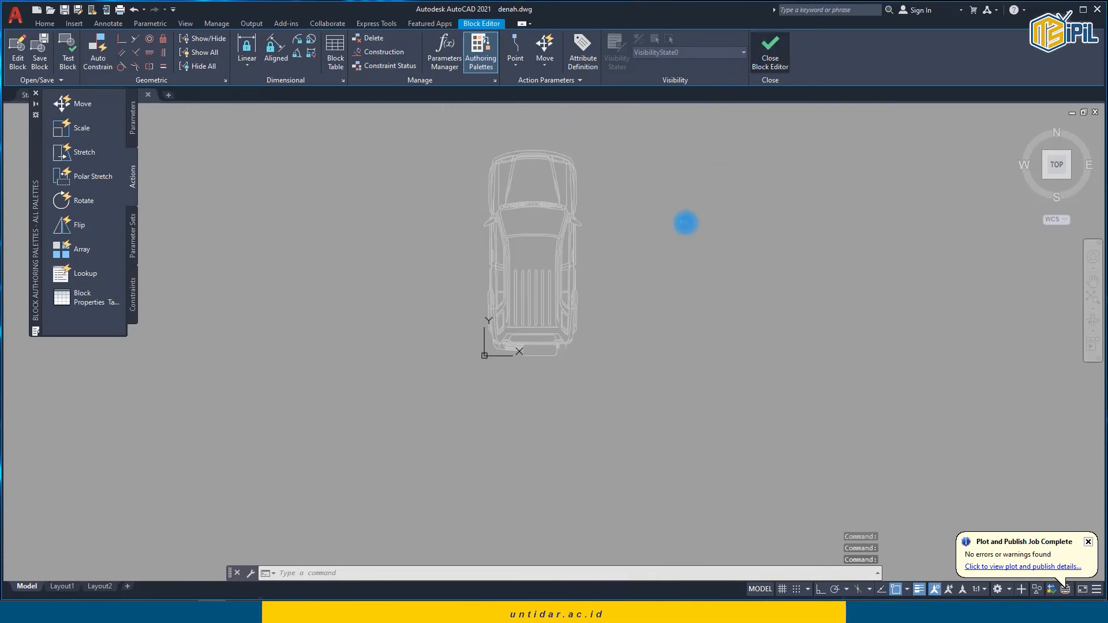
{"action": "left_click", "coordinate": [589, 283]}
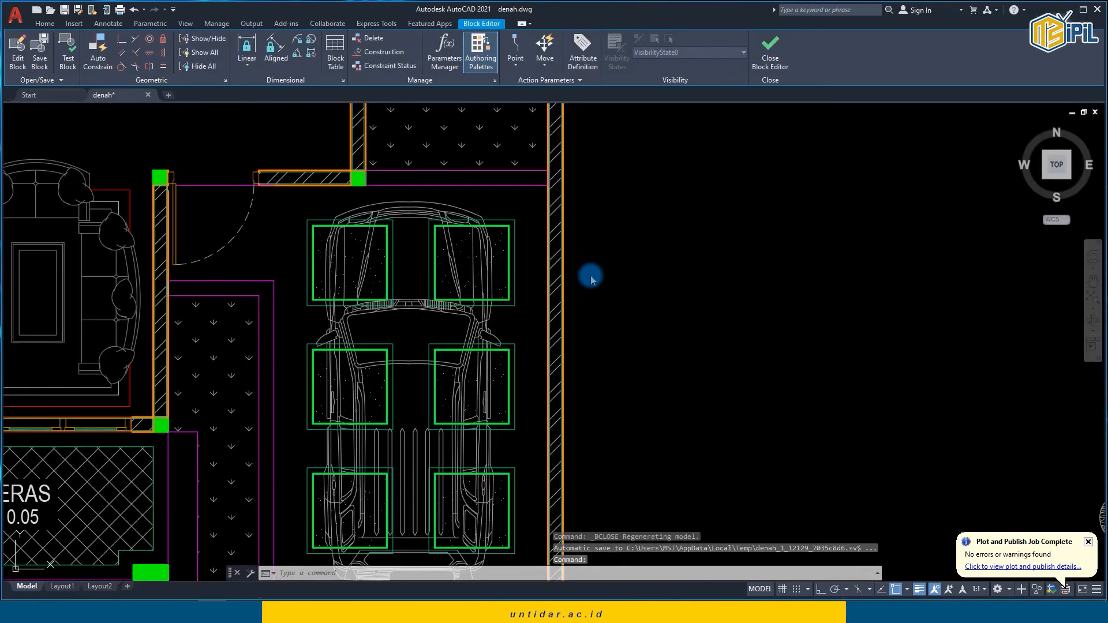
Step: Send all eight driveway paving squares to the back of the draw order, behind the car
{"action": "left_click", "coordinate": [508, 268]}
{"action": "left_click", "coordinate": [355, 261]}
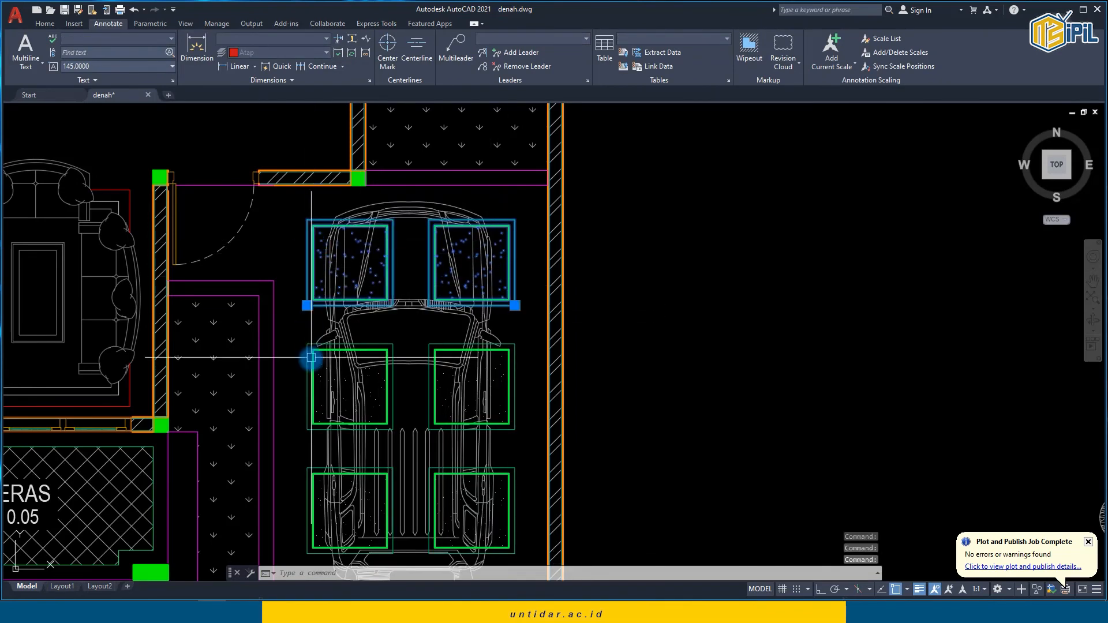
{"action": "left_click", "coordinate": [310, 392]}
{"action": "left_click", "coordinate": [497, 366]}
{"action": "scroll", "coordinate": [362, 290], "scroll_direction": "down", "scroll_amount": 2}
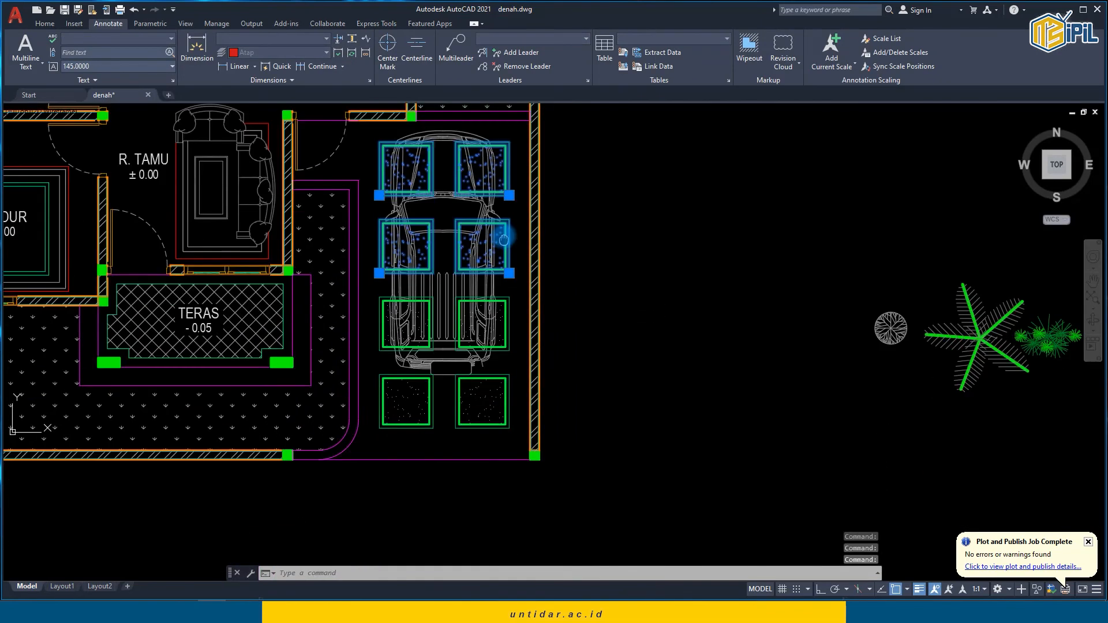
{"action": "left_click", "coordinate": [362, 290]}
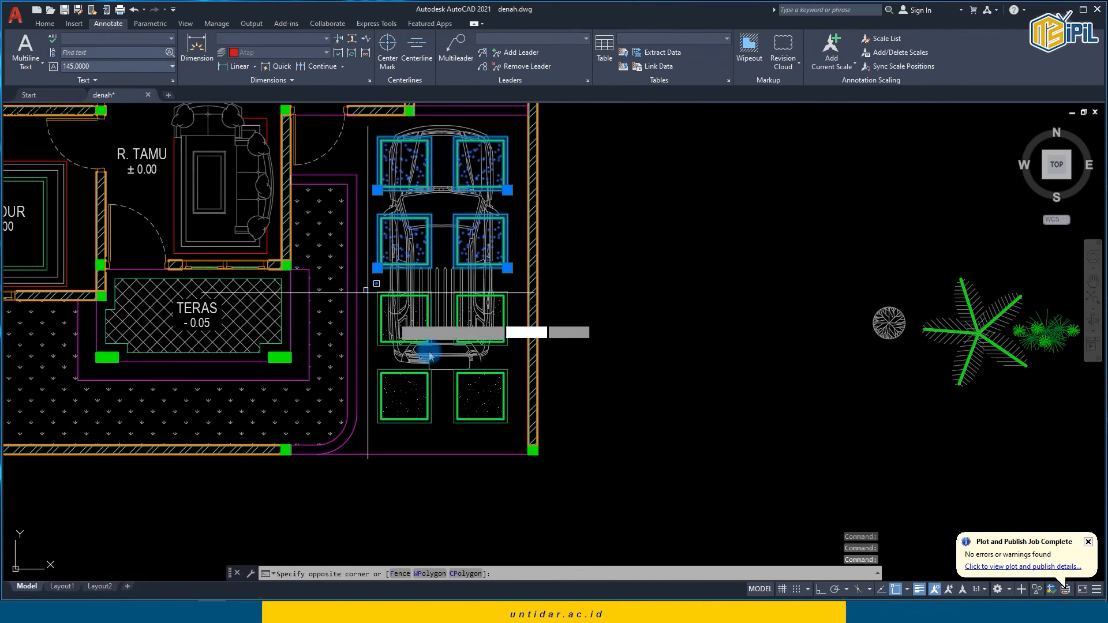
{"action": "left_click", "coordinate": [513, 454]}
{"action": "right_click", "coordinate": [505, 409]}
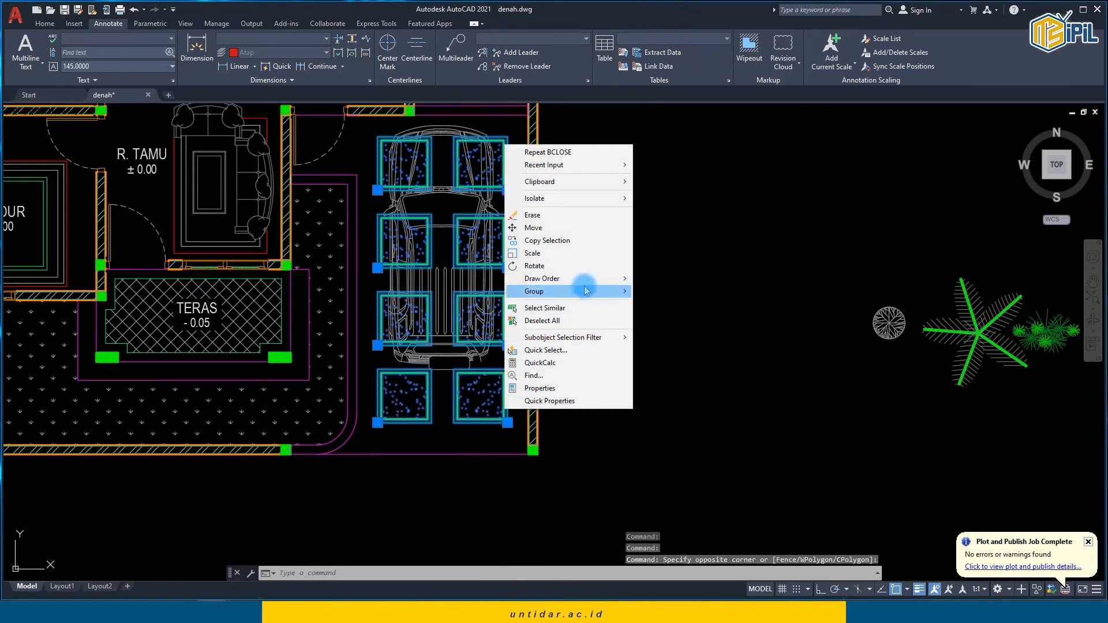
{"action": "mouse_move", "coordinate": [602, 285]}
{"action": "left_click", "coordinate": [661, 291]}
Step: Copy the TERAS room label to the gap between the two paving squares behind the car
{"action": "scroll", "coordinate": [378, 366], "scroll_direction": "up", "scroll_amount": 2}
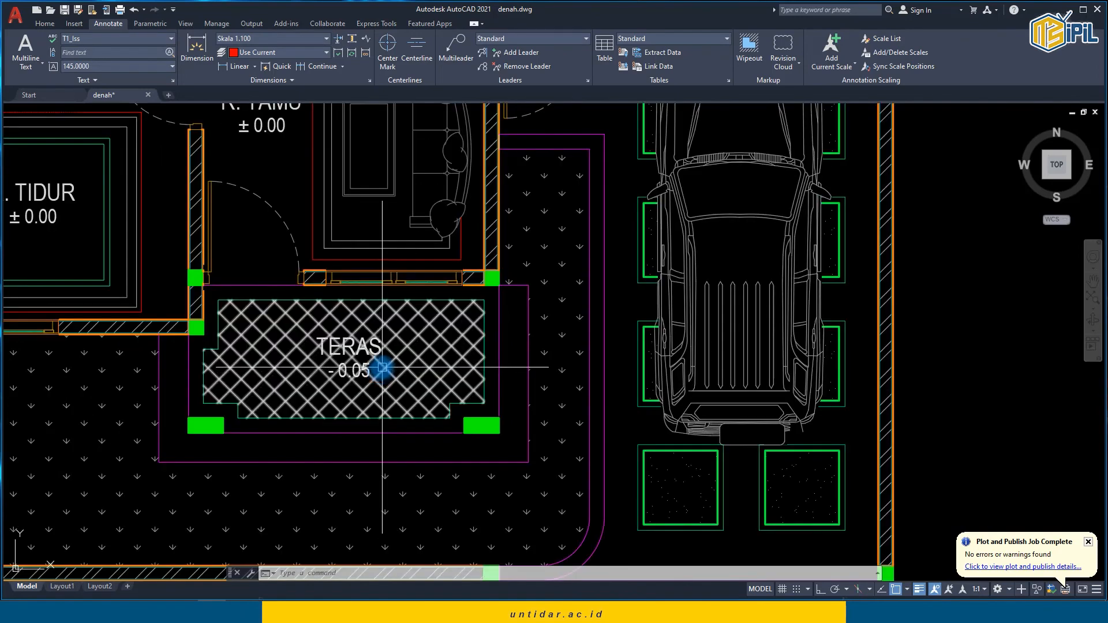
{"action": "left_click", "coordinate": [362, 347]}
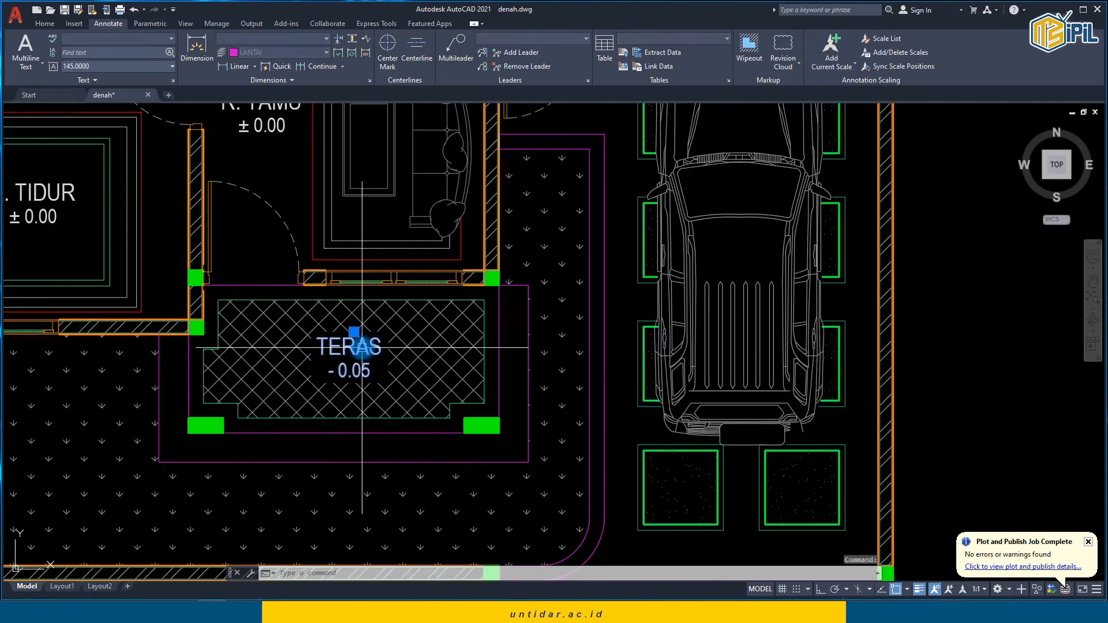
{"action": "type", "text": "co"}
{"action": "key", "text": "Return"}
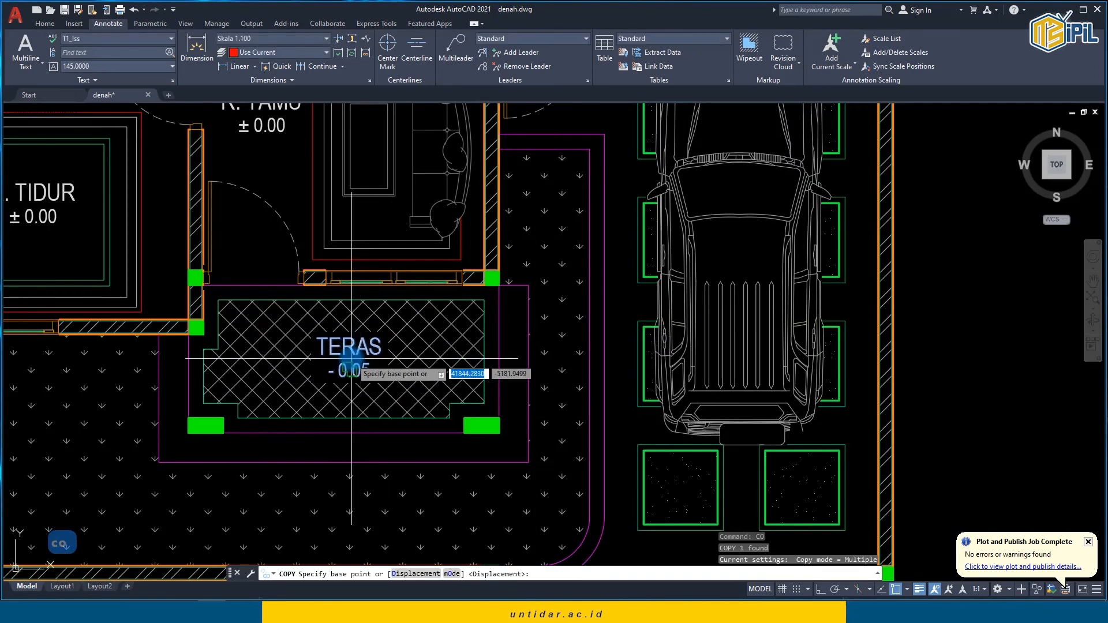
{"action": "left_click", "coordinate": [350, 367]}
{"action": "middle_click_drag", "start_coordinate": [581, 426], "coordinate": [391, 322]}
{"action": "scroll", "coordinate": [525, 381], "scroll_direction": "up", "scroll_amount": 3}
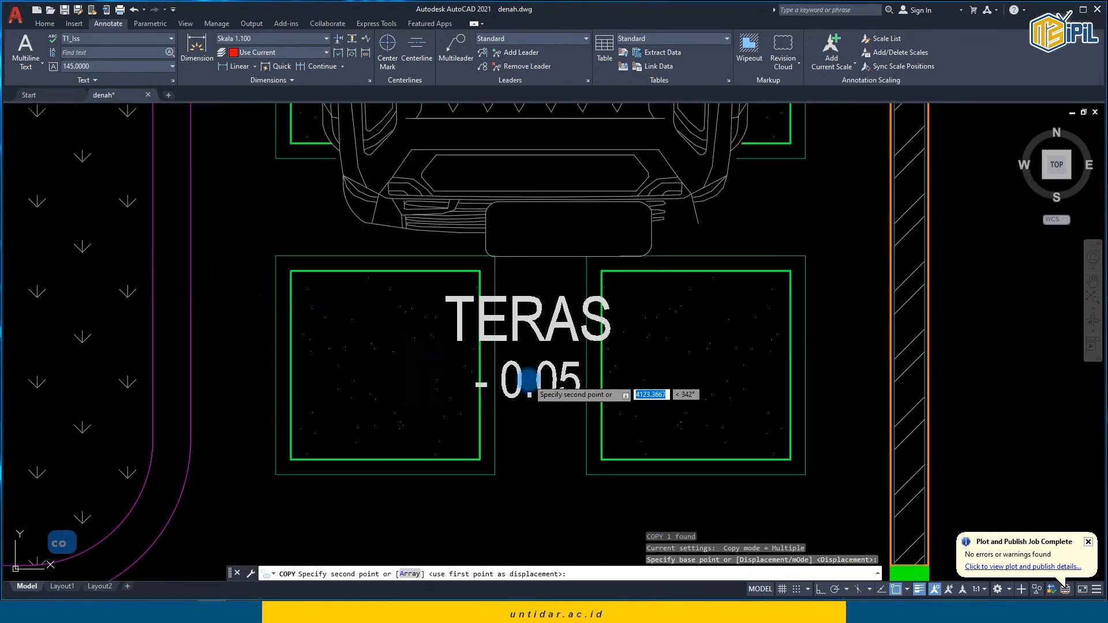
{"action": "key", "text": "Escape"}
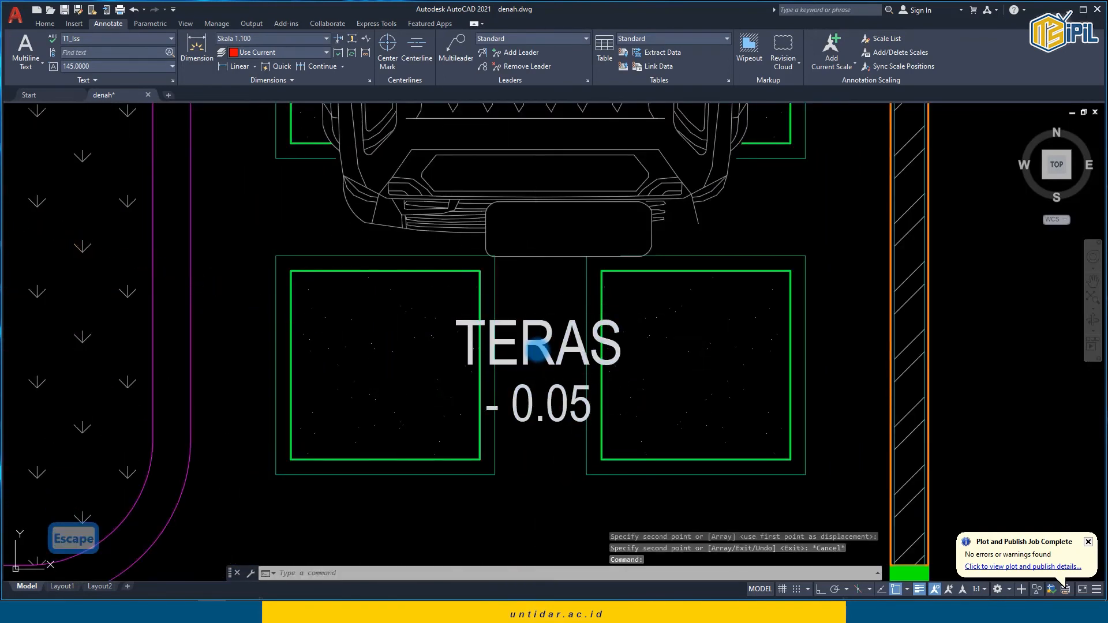
Step: Change the copied label's ROOM attribute to CARPORT and its FFL attribute to - 0.35
{"action": "double_click", "coordinate": [538, 349]}
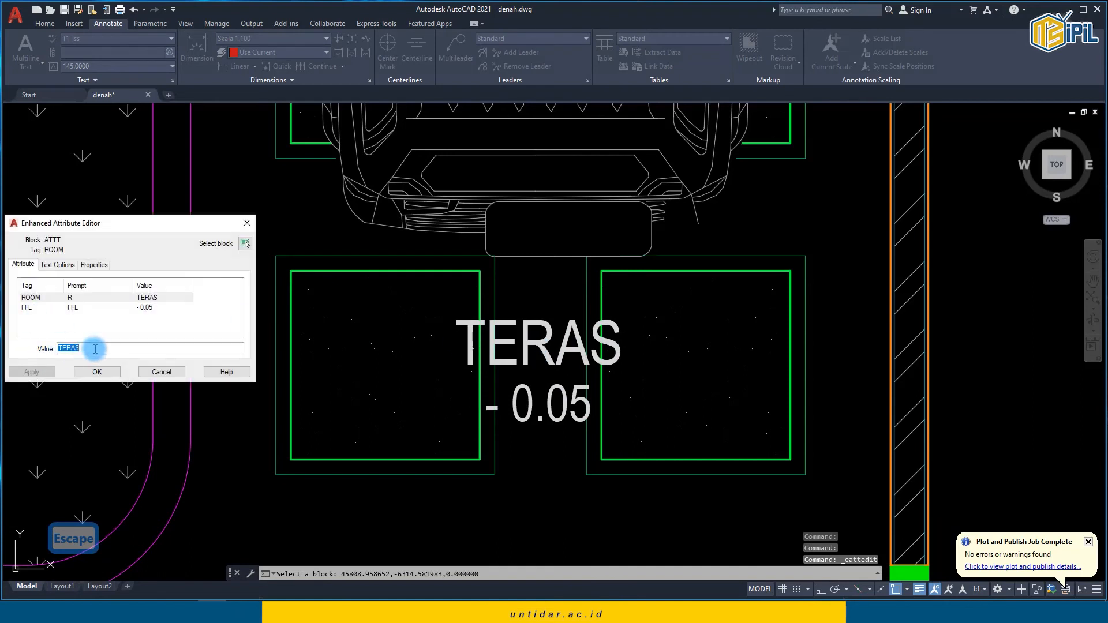
{"action": "type", "text": "car"}
{"action": "key", "text": "BackSpace"}
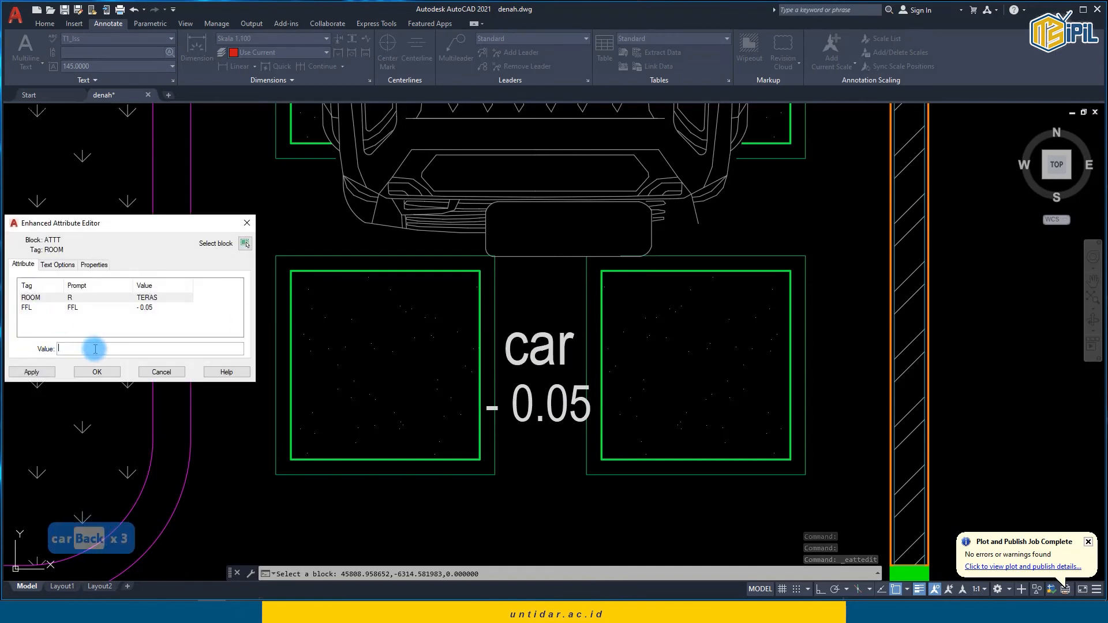
{"action": "type", "text": "CARPOR"}
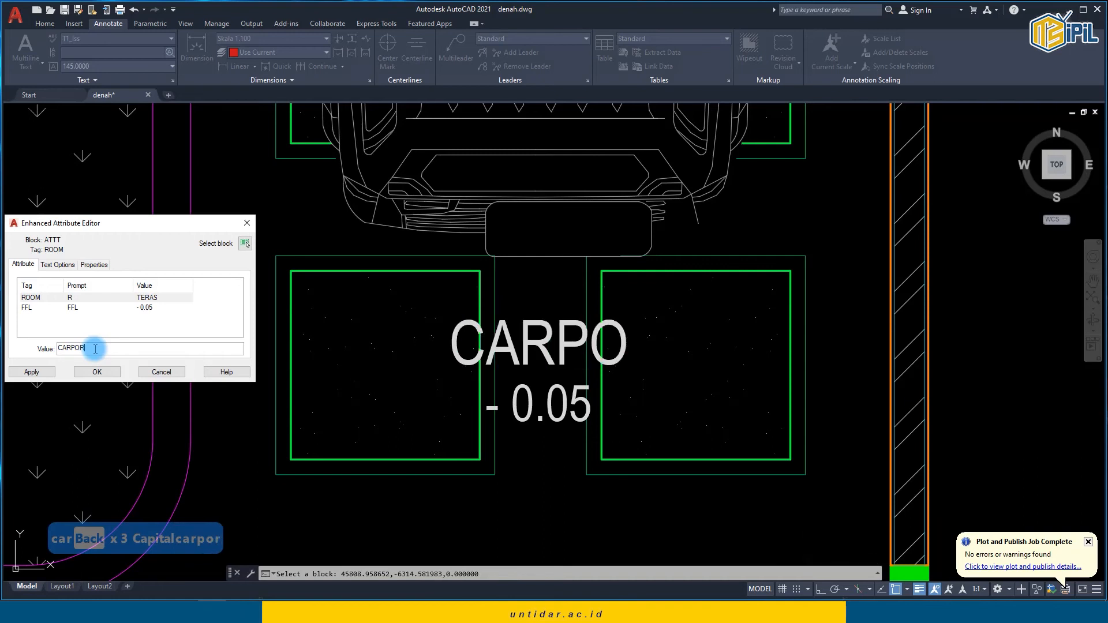
{"action": "type", "text": "T"}
{"action": "left_click", "coordinate": [111, 313]}
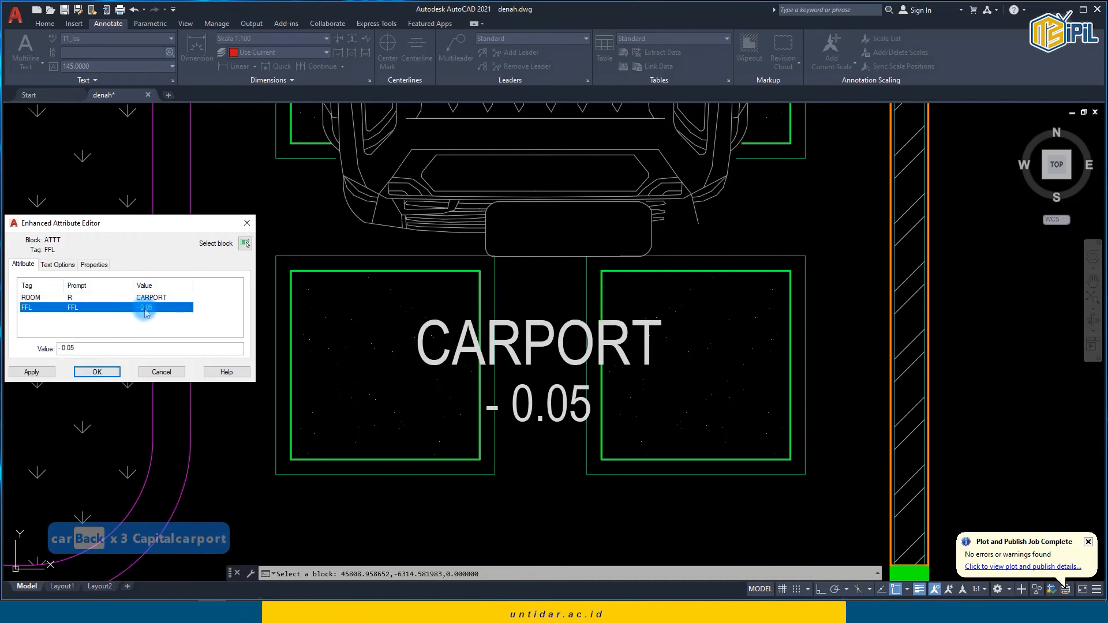
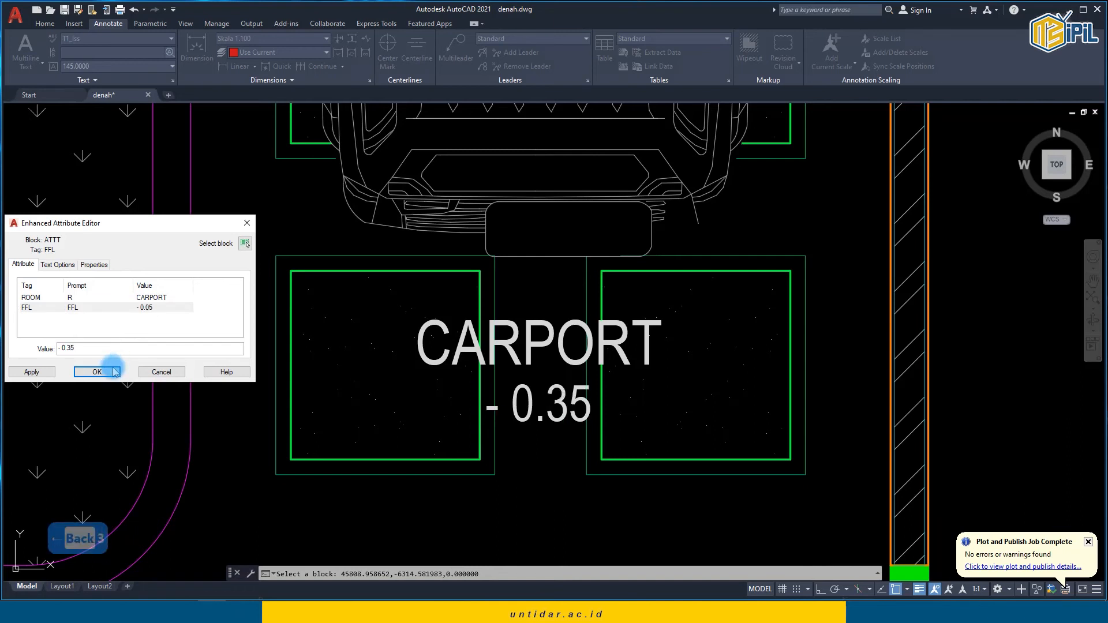
{"action": "left_click", "coordinate": [114, 372]}
Step: Copy the CARPORT label to the garden area just below the lower K. TIDUR bedroom
{"action": "scroll", "coordinate": [433, 375], "scroll_direction": "down", "scroll_amount": 8}
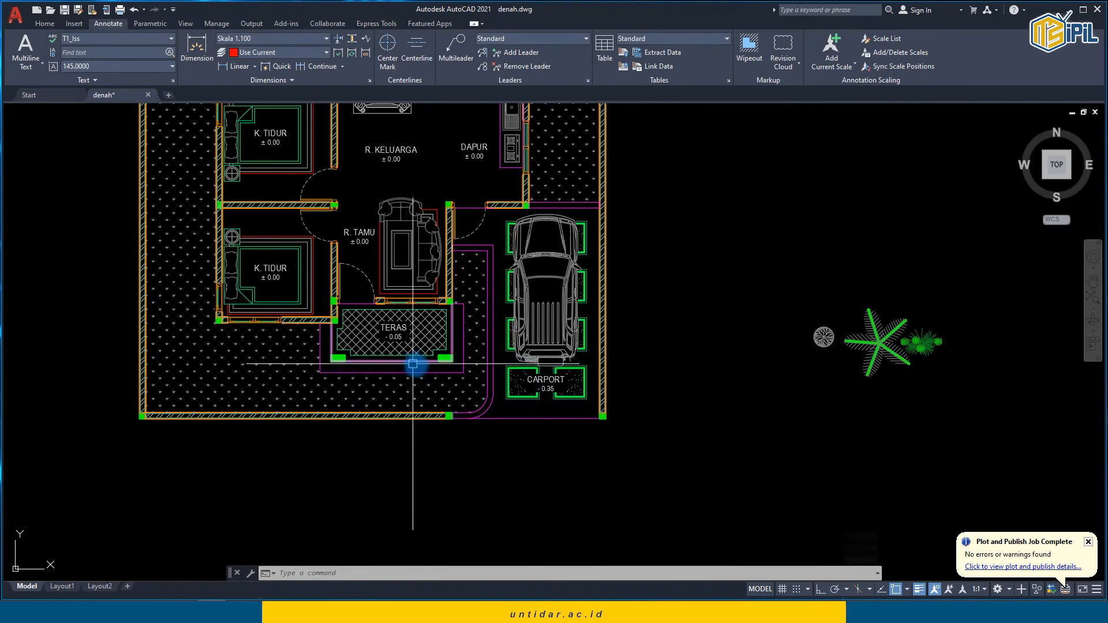
{"action": "scroll", "coordinate": [413, 366], "scroll_direction": "up", "scroll_amount": 3}
{"action": "scroll", "coordinate": [693, 425], "scroll_direction": "up", "scroll_amount": 2}
{"action": "left_click", "coordinate": [641, 415]}
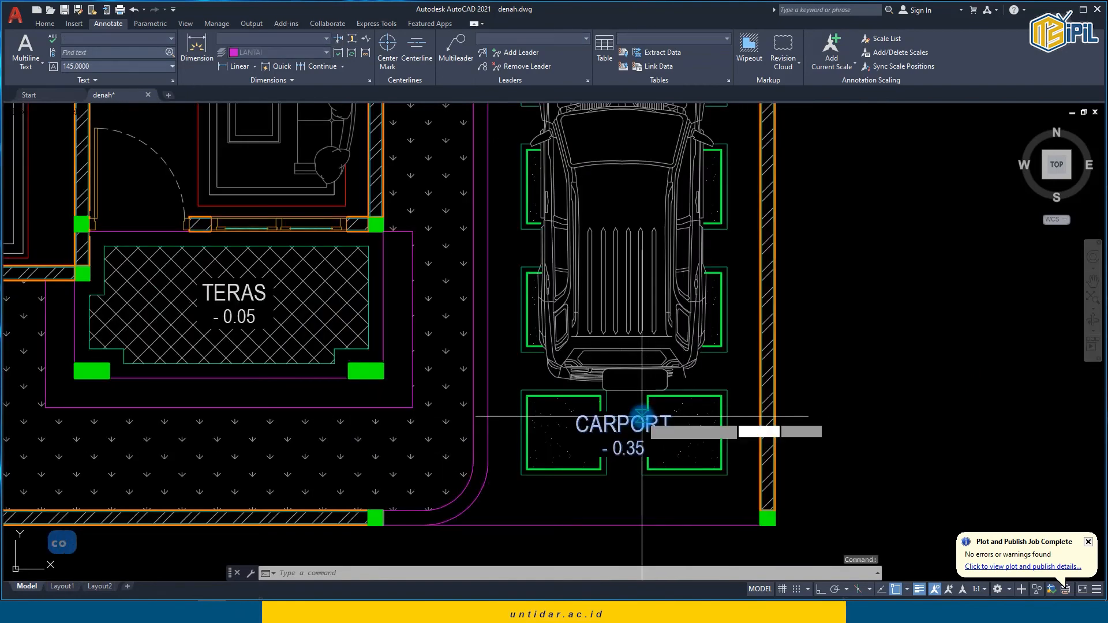
{"action": "type", "text": "co"}
{"action": "key", "text": "Return"}
{"action": "left_click", "coordinate": [626, 424]}
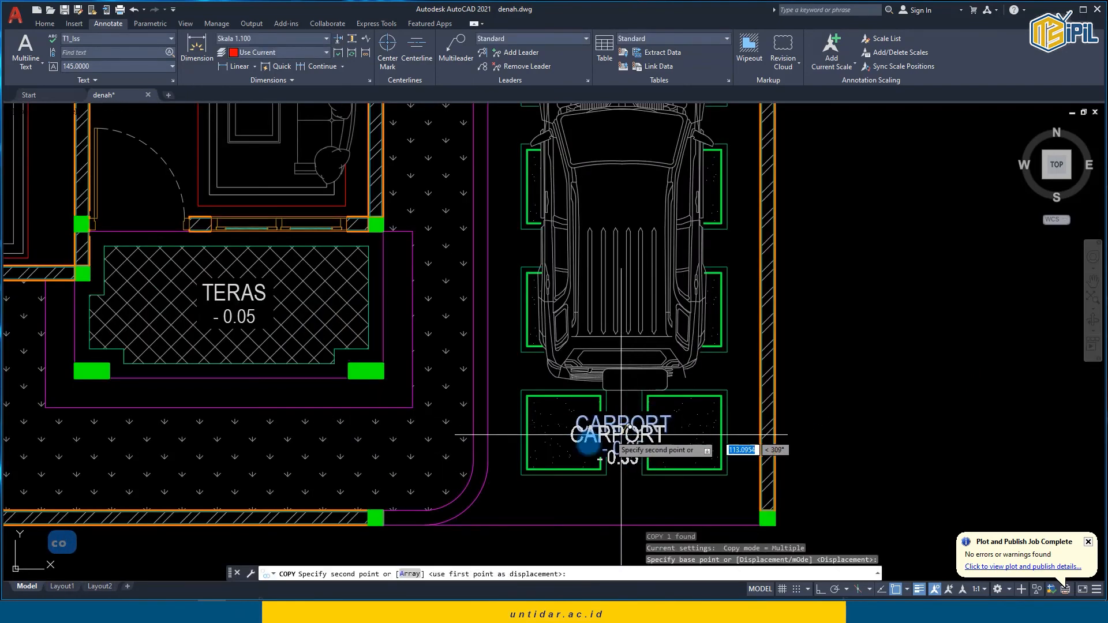
{"action": "middle_click_drag", "start_coordinate": [160, 453], "coordinate": [273, 451]}
{"action": "middle_click_drag", "start_coordinate": [191, 426], "coordinate": [430, 419]}
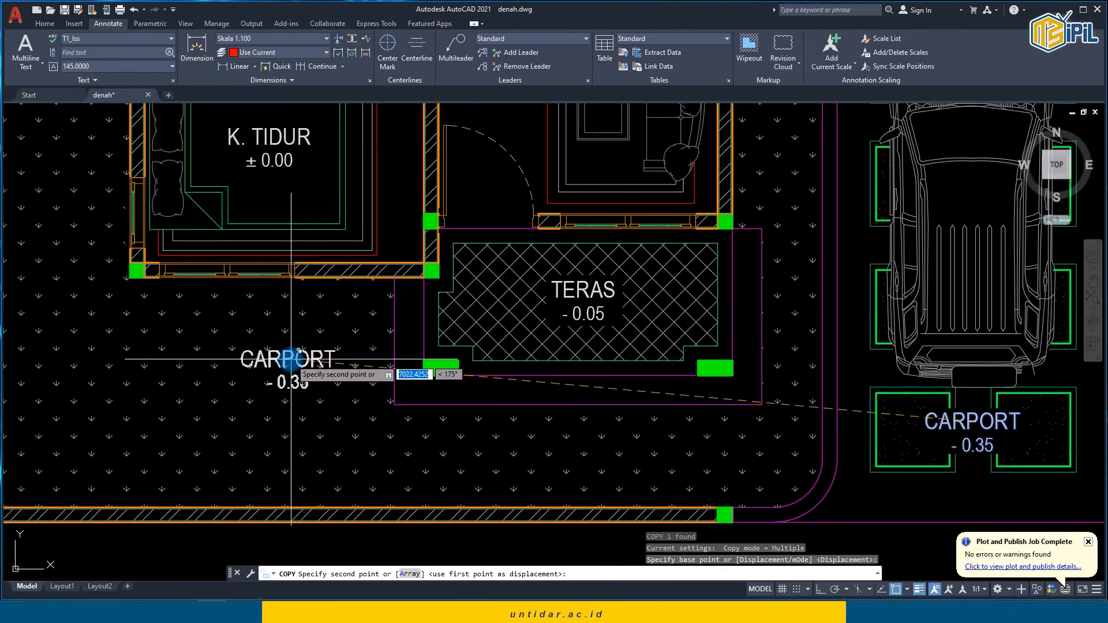
{"action": "key", "text": "Escape"}
Step: Change the garden label's ROOM attribute to TAMAN and its FFL attribute to - 0.45
{"action": "scroll", "coordinate": [290, 359], "scroll_direction": "up", "scroll_amount": 4}
{"action": "double_click", "coordinate": [290, 360]}
{"action": "type", "text": "T"}
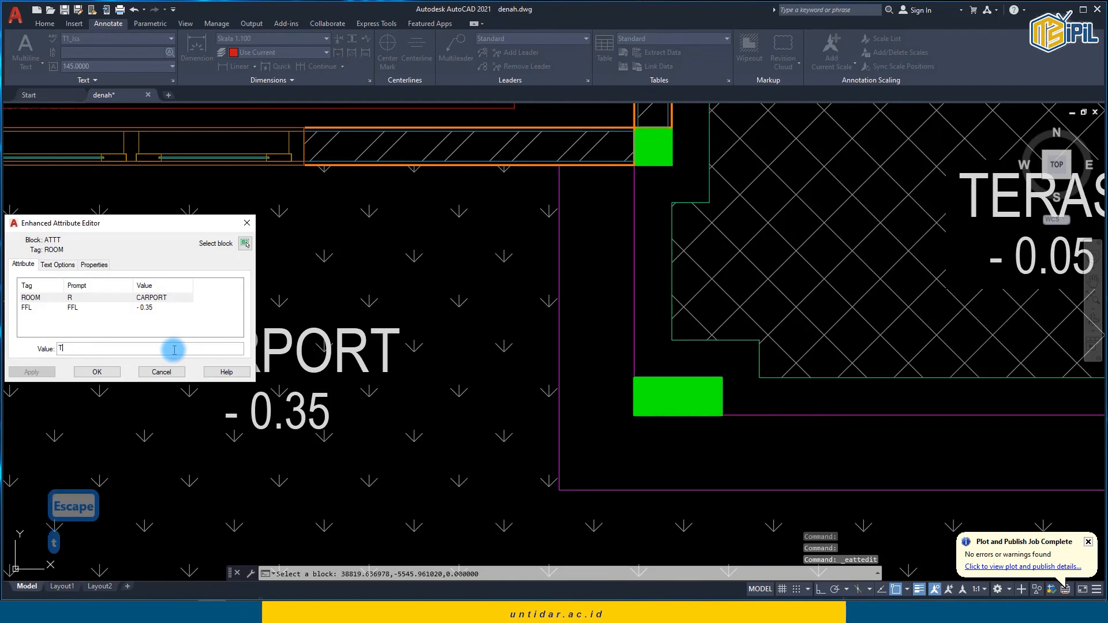
{"action": "type", "text": "AMAN"}
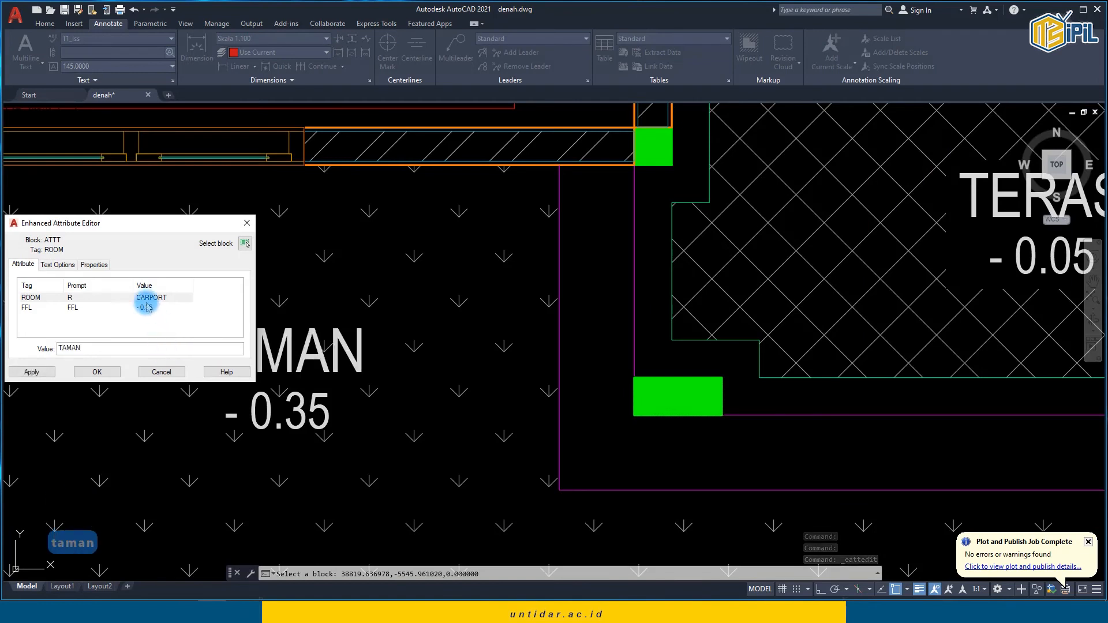
{"action": "left_click", "coordinate": [147, 307]}
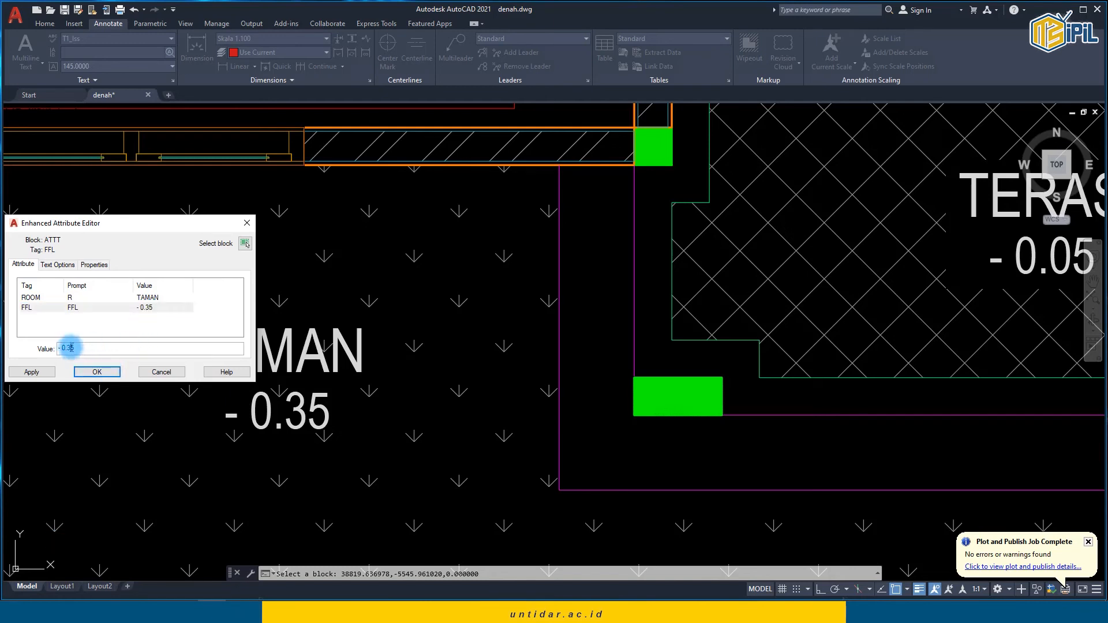
{"action": "left_click", "coordinate": [108, 376]}
{"action": "scroll", "coordinate": [180, 367], "scroll_direction": "down", "scroll_amount": 5}
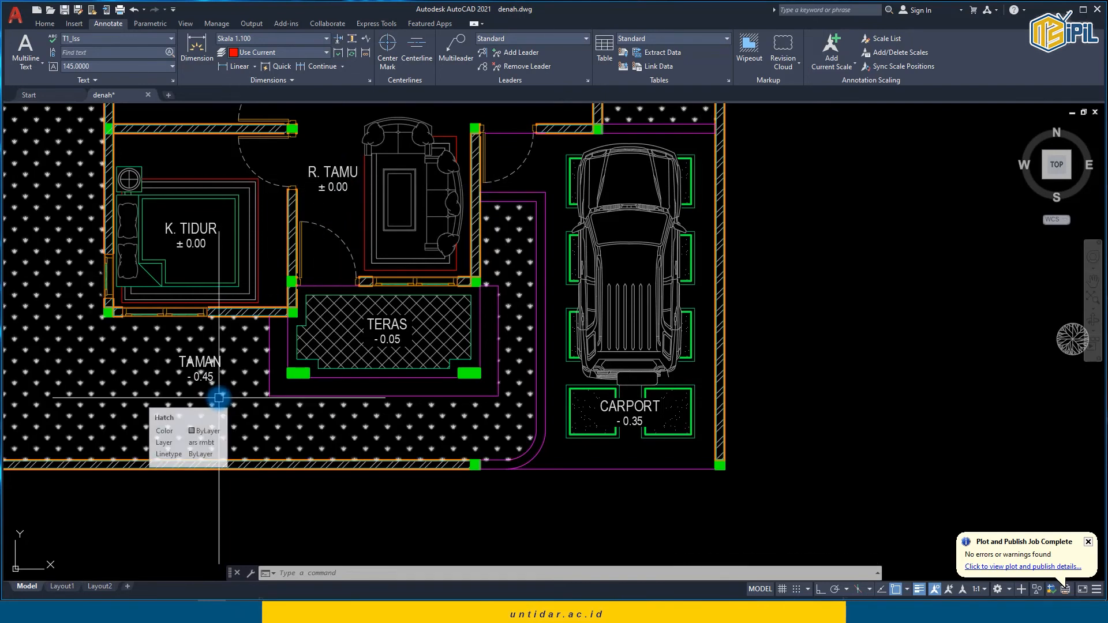
{"action": "scroll", "coordinate": [210, 397], "scroll_direction": "down", "scroll_amount": 3}
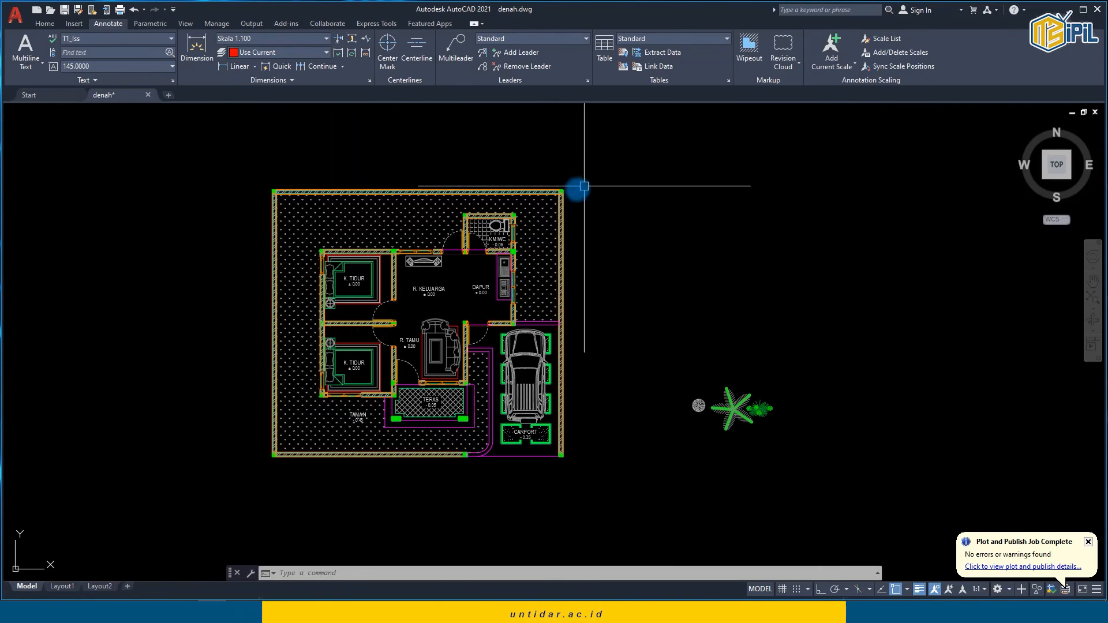
{"action": "scroll", "coordinate": [287, 413], "scroll_direction": "up", "scroll_amount": 4}
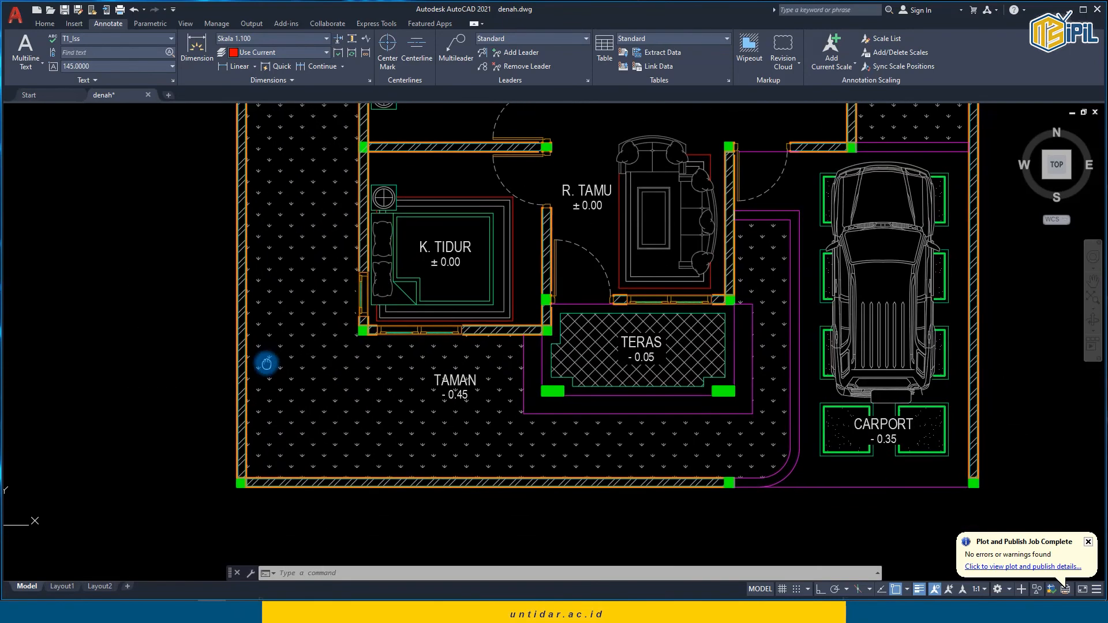
{"action": "scroll", "coordinate": [263, 358], "scroll_direction": "down", "scroll_amount": 2}
{"action": "middle_click_drag", "start_coordinate": [263, 358], "coordinate": [261, 357]}
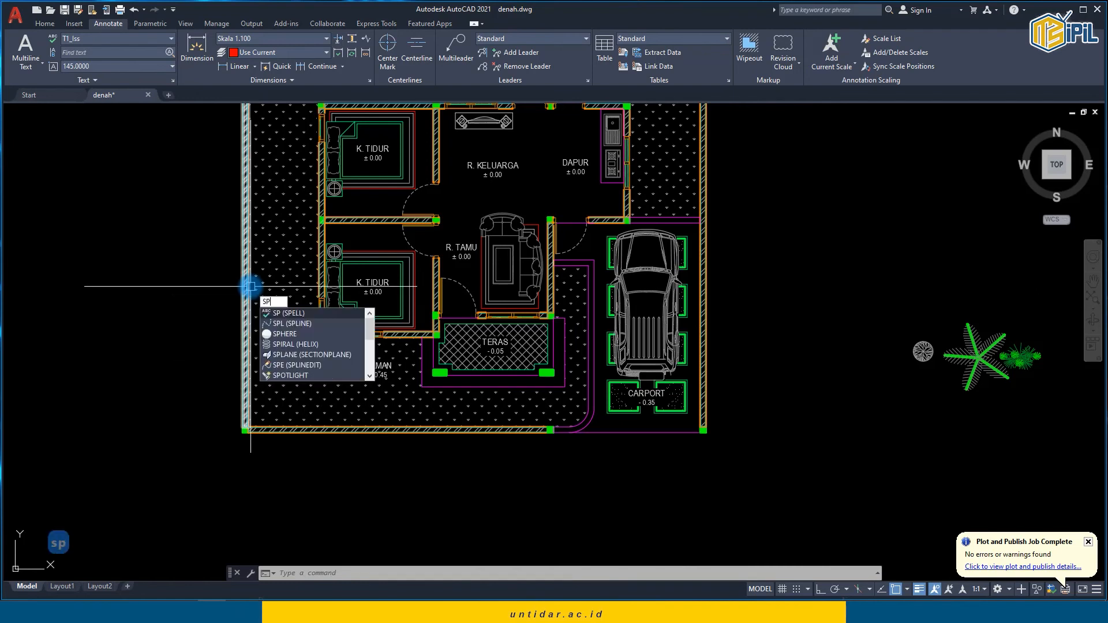
{"action": "key", "text": "Return"}
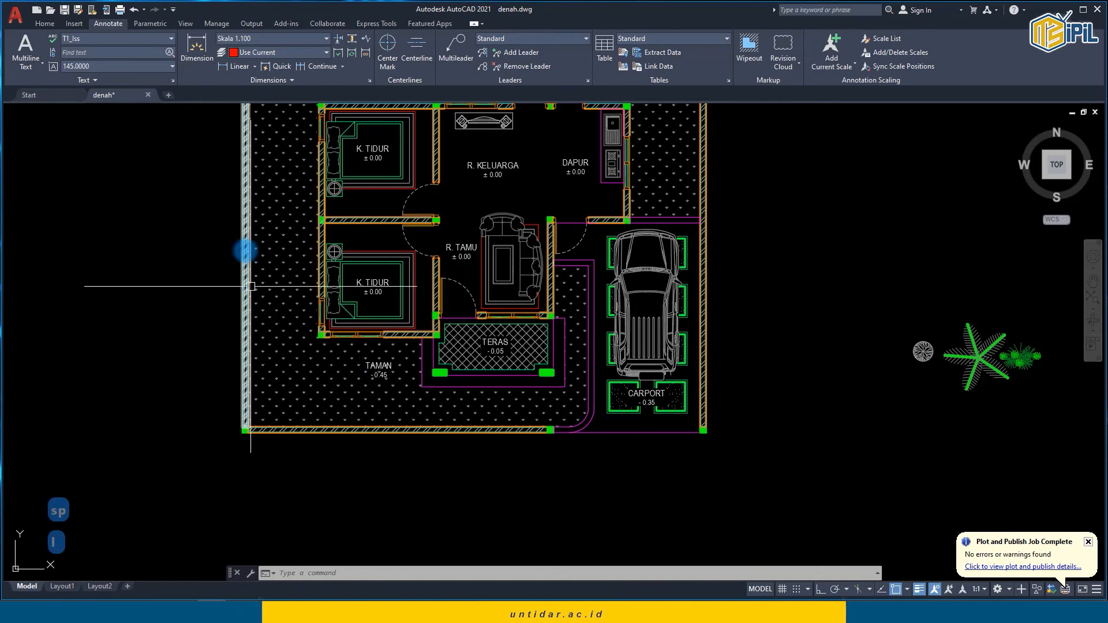
{"action": "scroll", "coordinate": [264, 253], "scroll_direction": "up", "scroll_amount": 4}
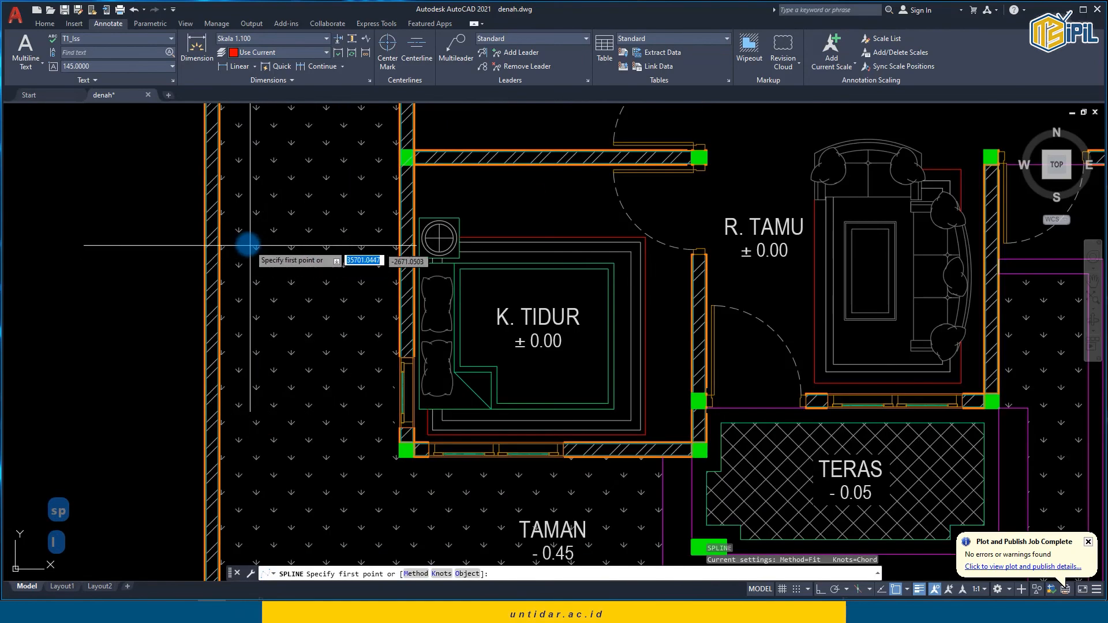
{"action": "left_click", "coordinate": [218, 317]}
{"action": "scroll", "coordinate": [227, 421], "scroll_direction": "up", "scroll_amount": 3}
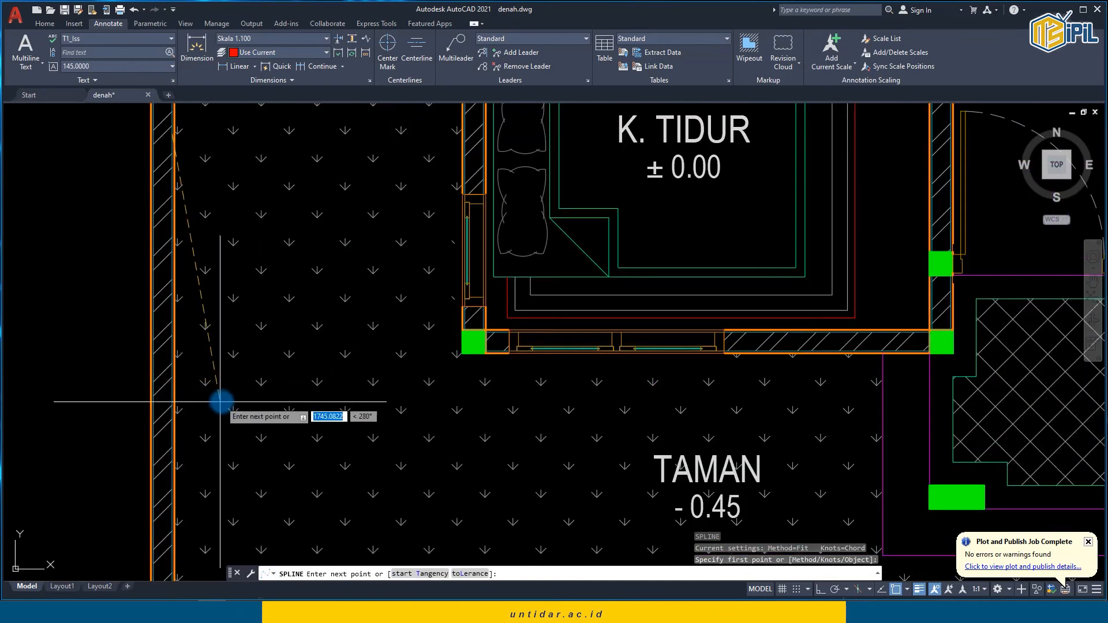
{"action": "left_click", "coordinate": [223, 396]}
{"action": "scroll", "coordinate": [287, 455], "scroll_direction": "down", "scroll_amount": 5}
{"action": "key", "text": "Escape"}
{"action": "key", "text": "Return"}
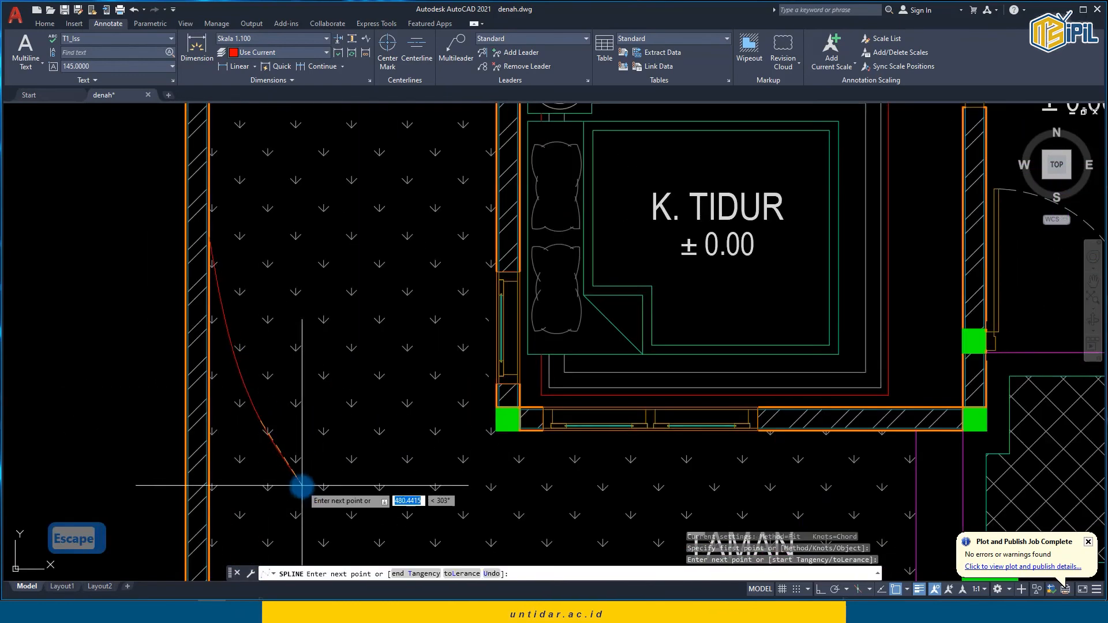
{"action": "middle_click_drag", "start_coordinate": [302, 487], "coordinate": [183, 258]}
{"action": "left_click", "coordinate": [217, 376]}
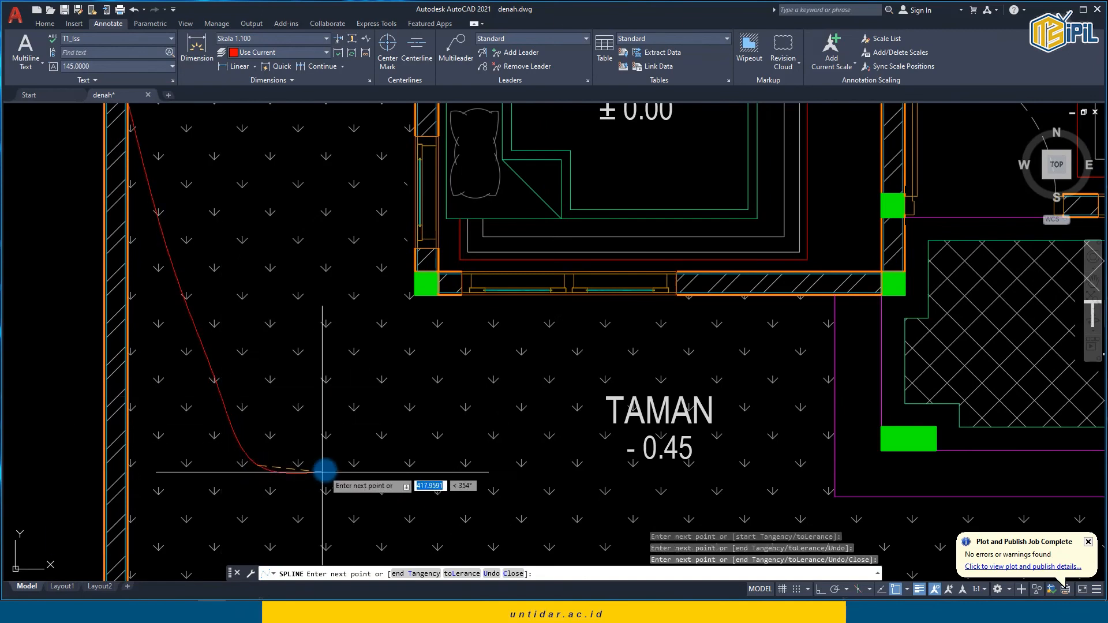
{"action": "scroll", "coordinate": [319, 391], "scroll_direction": "down", "scroll_amount": 3}
{"action": "key", "text": "Escape"}
Step: Draw a curved spline through the garden's lower-left corner, from the left boundary wall past the TAMAN label to the lower boundary wall
{"action": "key", "text": "Return"}
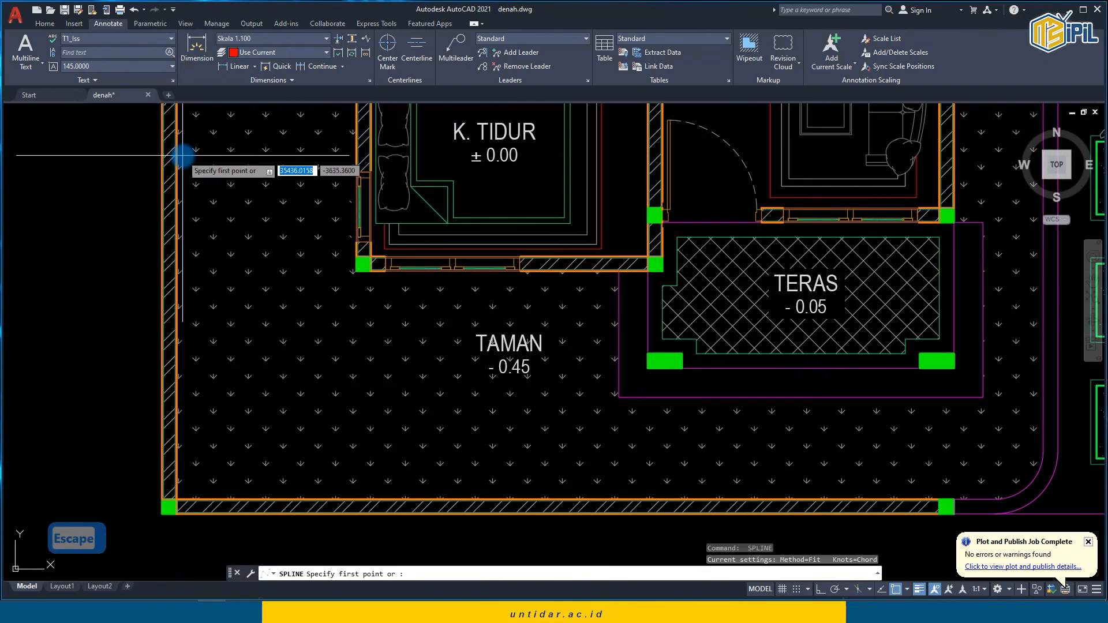
{"action": "left_click", "coordinate": [179, 161]}
{"action": "left_click", "coordinate": [246, 334]}
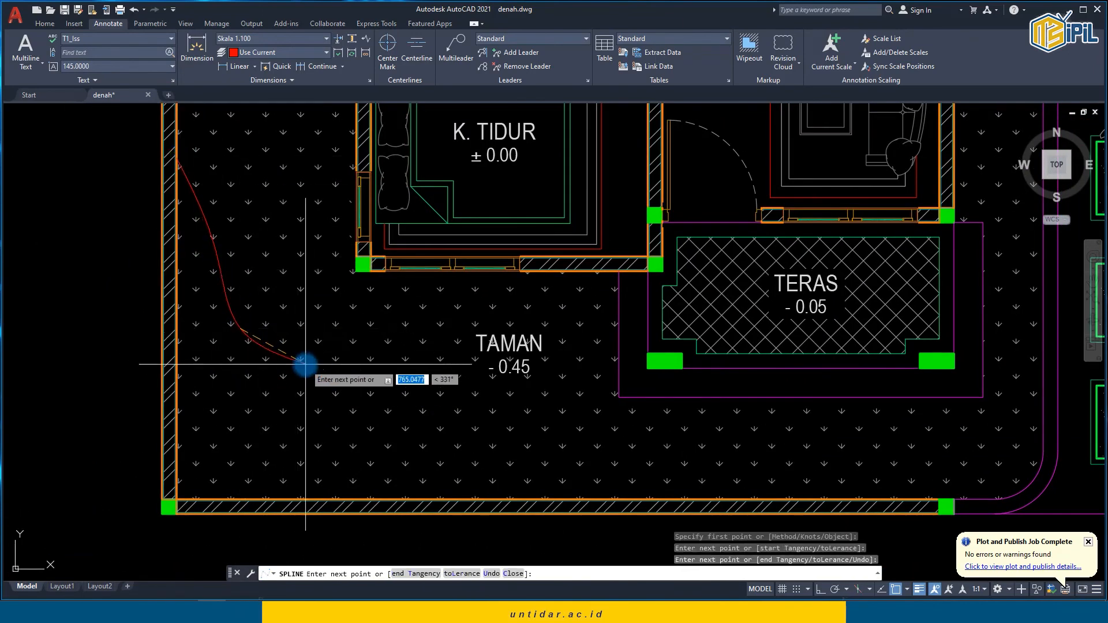
{"action": "left_click", "coordinate": [283, 376]}
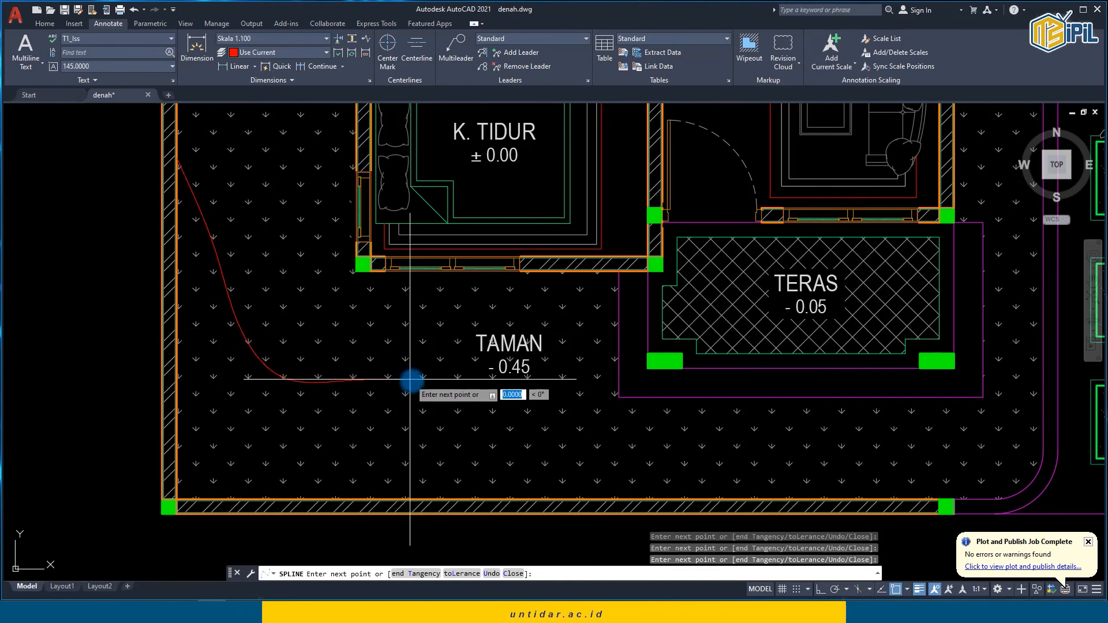
{"action": "left_click", "coordinate": [455, 405]}
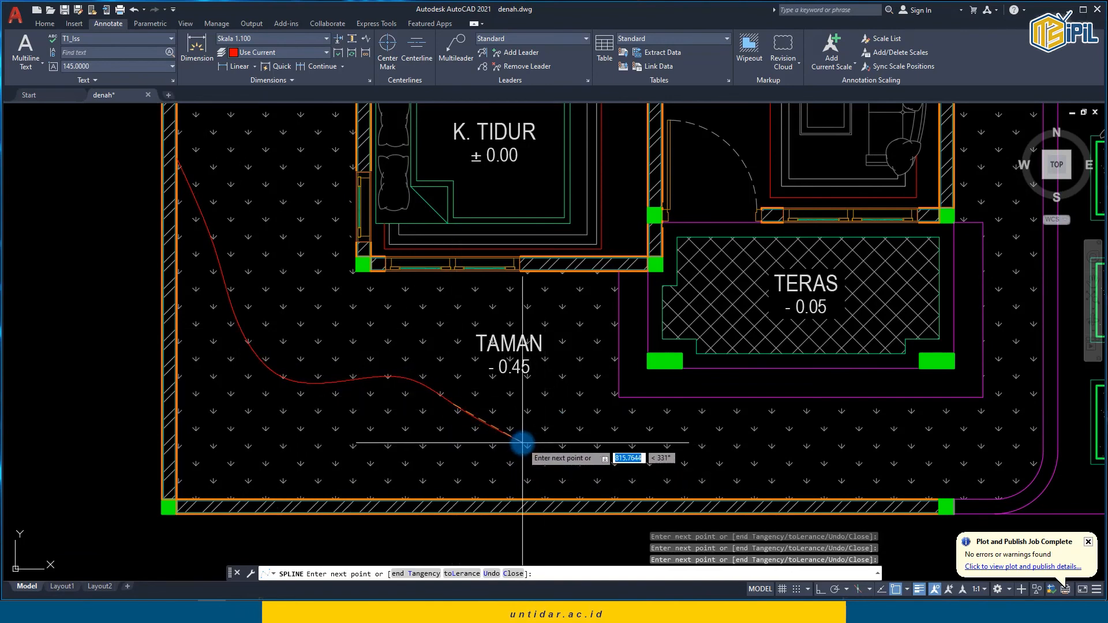
{"action": "scroll", "coordinate": [555, 502], "scroll_direction": "up", "scroll_amount": 4}
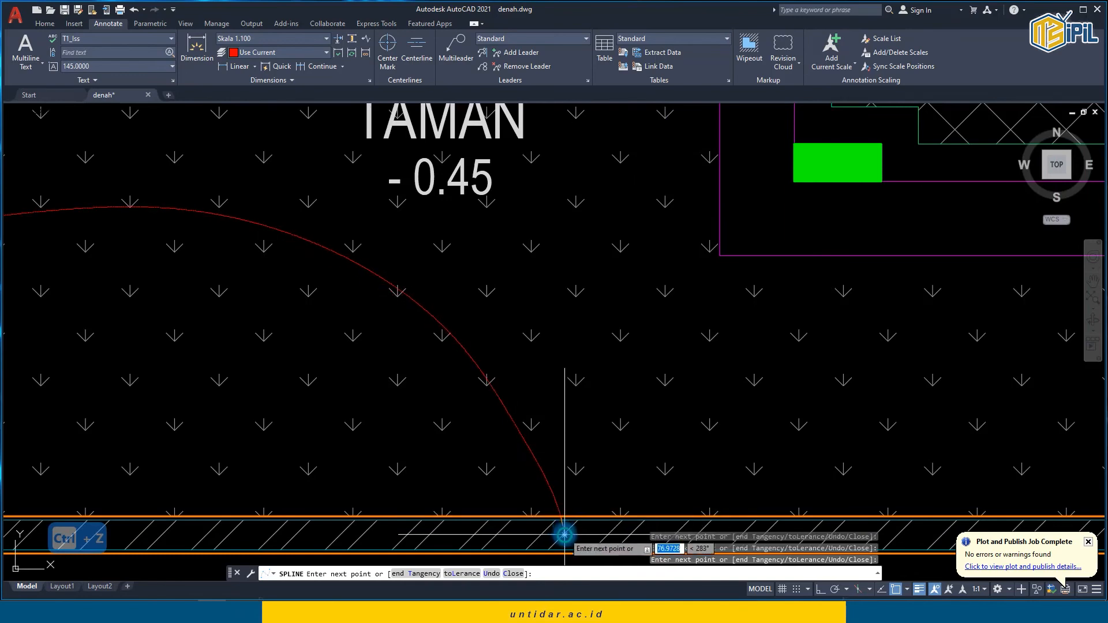
{"action": "scroll", "coordinate": [563, 528], "scroll_direction": "up", "scroll_amount": 4}
{"action": "left_click", "coordinate": [561, 530]}
{"action": "key", "text": "space"}
Step: Trim the spline at the inner face of the lower boundary wall and erase the leftover piece inside the wall
{"action": "type", "text": "tr"}
{"action": "scroll", "coordinate": [559, 502], "scroll_direction": "up", "scroll_amount": 2}
{"action": "left_click", "coordinate": [554, 490]}
{"action": "key", "text": "Escape"}
{"action": "left_click", "coordinate": [557, 512]}
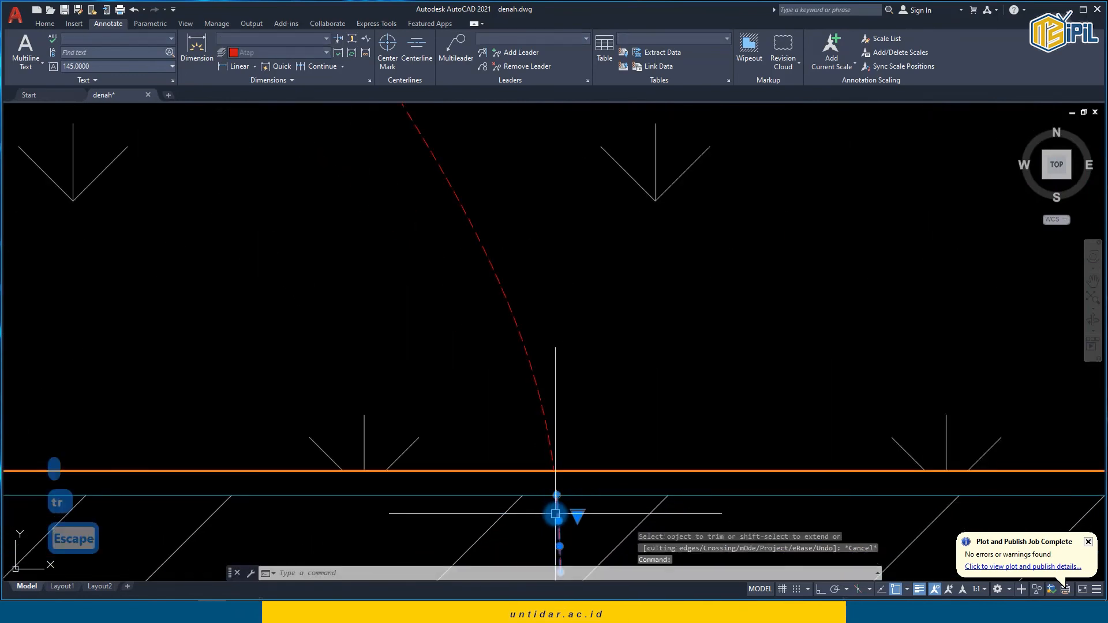
{"action": "type", "text": "e"}
Step: Move the garden spline to the LANTAI layer and make LANTAI the current layer
{"action": "left_click", "coordinate": [53, 24]}
{"action": "left_click", "coordinate": [471, 40]}
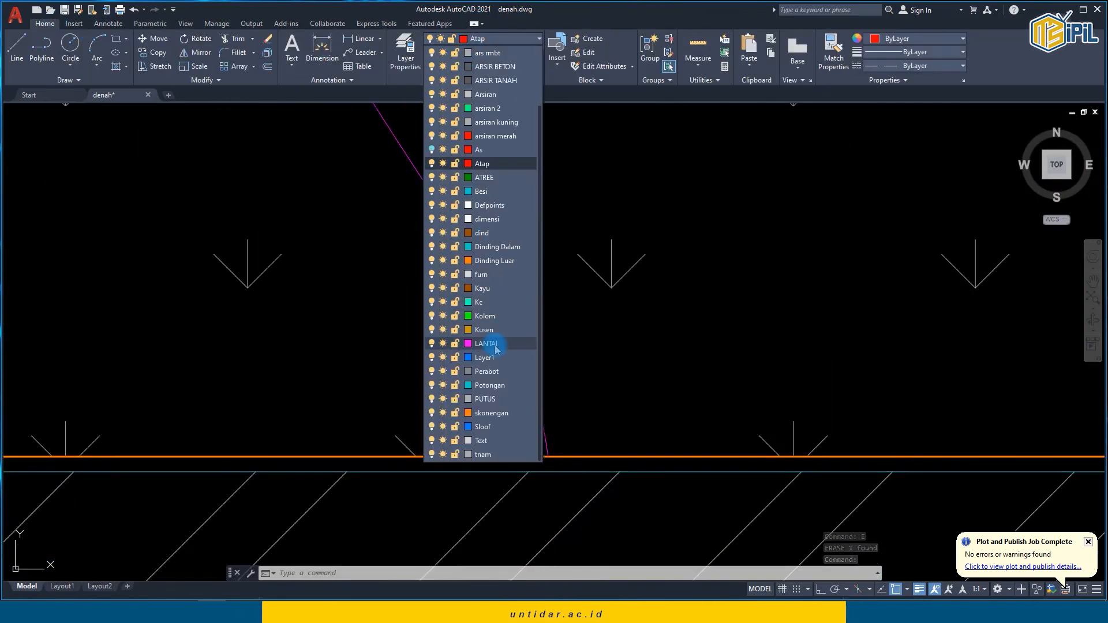
{"action": "left_click", "coordinate": [493, 345]}
{"action": "key", "text": "Escape"}
{"action": "scroll", "coordinate": [455, 253], "scroll_direction": "down", "scroll_amount": 2}
{"action": "key", "text": "Escape"}
{"action": "scroll", "coordinate": [472, 271], "scroll_direction": "down", "scroll_amount": 3}
{"action": "middle_click_drag", "start_coordinate": [472, 271], "coordinate": [819, 445]}
{"action": "left_click", "coordinate": [519, 37]}
{"action": "left_click", "coordinate": [494, 343]}
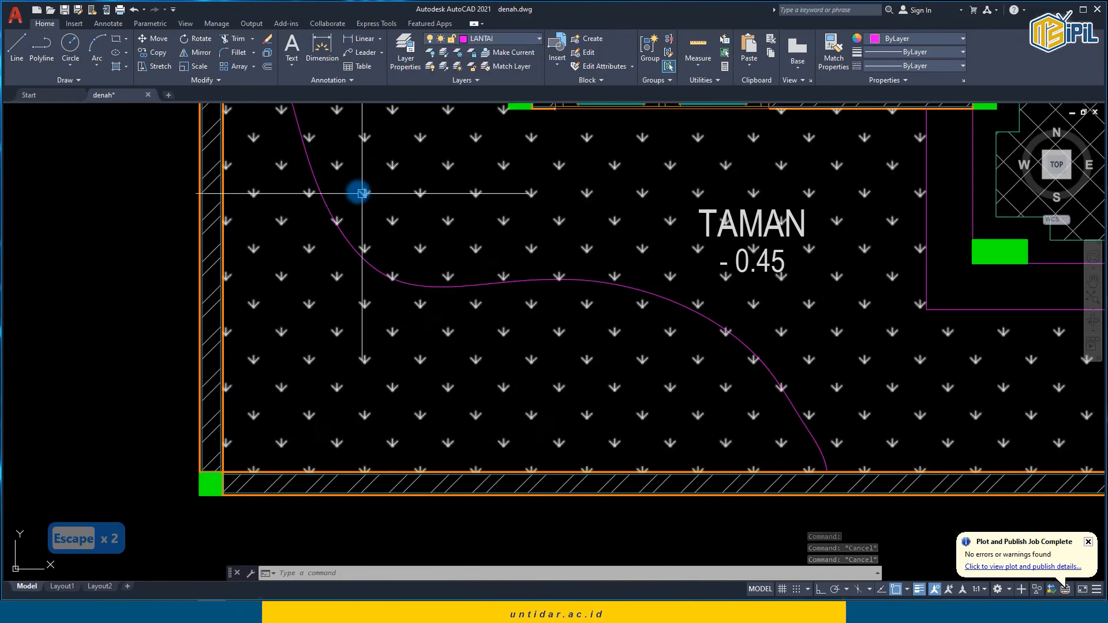
Step: Start a second spline at the first one's end on the left boundary wall and run it down just outside the curve to the bend
{"action": "middle_click_drag", "start_coordinate": [359, 193], "coordinate": [470, 363]}
{"action": "type", "text": "spl"}
{"action": "key", "text": "space"}
{"action": "scroll", "coordinate": [329, 202], "scroll_direction": "up", "scroll_amount": 5}
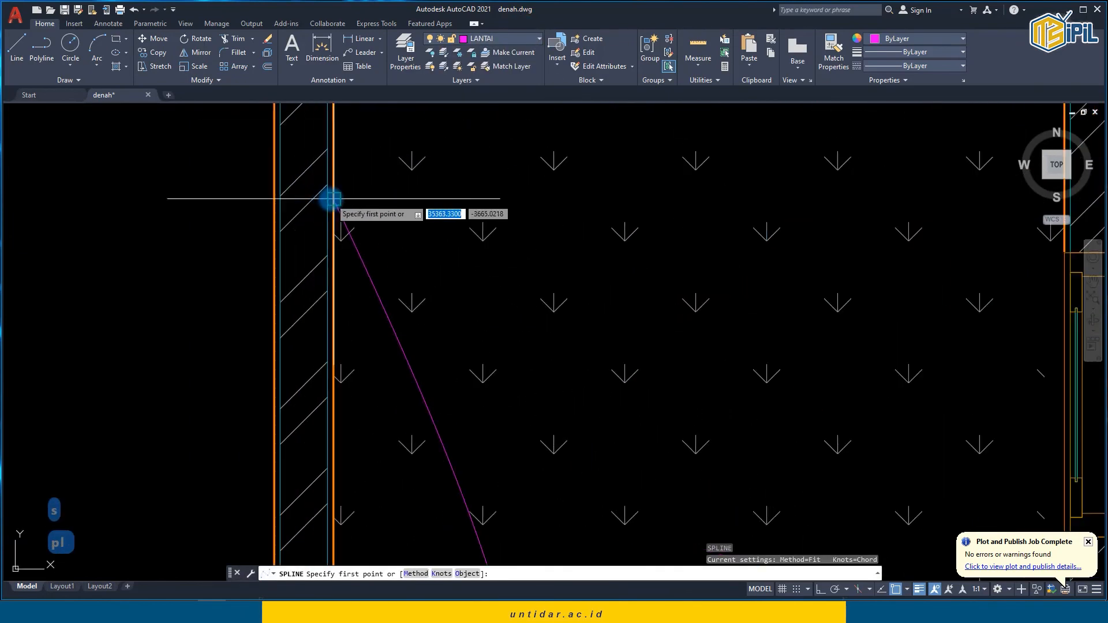
{"action": "left_click", "coordinate": [373, 168]}
{"action": "scroll", "coordinate": [420, 310], "scroll_direction": "down", "scroll_amount": 1}
{"action": "middle_click_drag", "start_coordinate": [420, 310], "coordinate": [317, 149]}
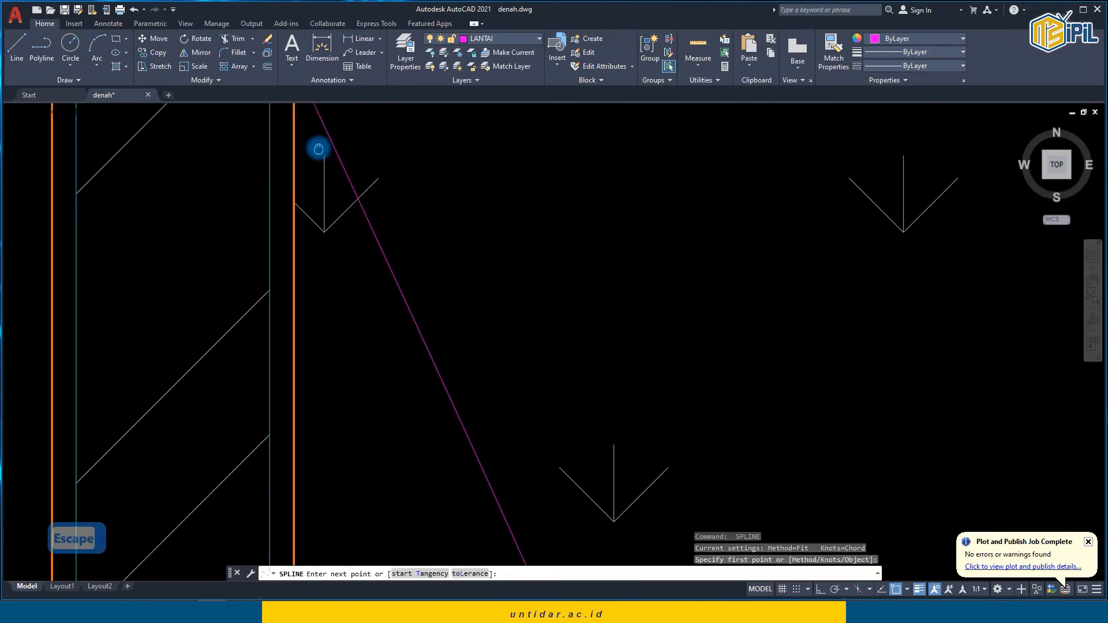
{"action": "left_click", "coordinate": [388, 361]}
{"action": "scroll", "coordinate": [389, 363], "scroll_direction": "down", "scroll_amount": 1}
{"action": "middle_click_drag", "start_coordinate": [390, 363], "coordinate": [278, 165]}
{"action": "scroll", "coordinate": [279, 165], "scroll_direction": "up", "scroll_amount": 2}
{"action": "left_click", "coordinate": [361, 292]}
{"action": "scroll", "coordinate": [361, 292], "scroll_direction": "down", "scroll_amount": 2}
{"action": "middle_click_drag", "start_coordinate": [361, 293], "coordinate": [307, 178]}
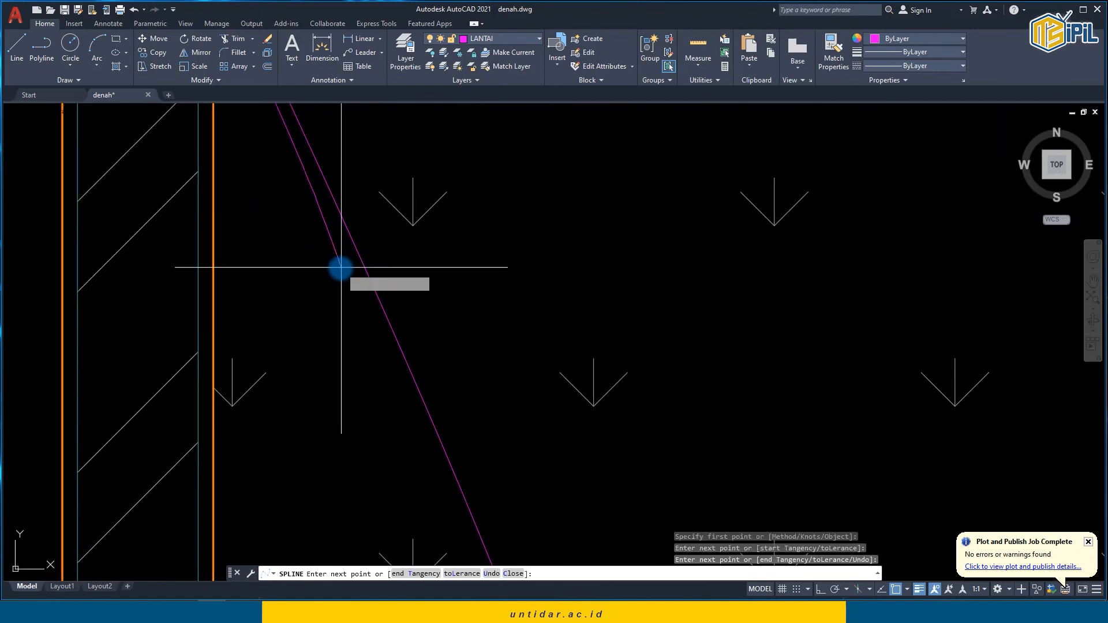
{"action": "left_click", "coordinate": [341, 267]}
{"action": "left_click", "coordinate": [380, 369]}
{"action": "middle_click_drag", "start_coordinate": [429, 482], "coordinate": [370, 360]}
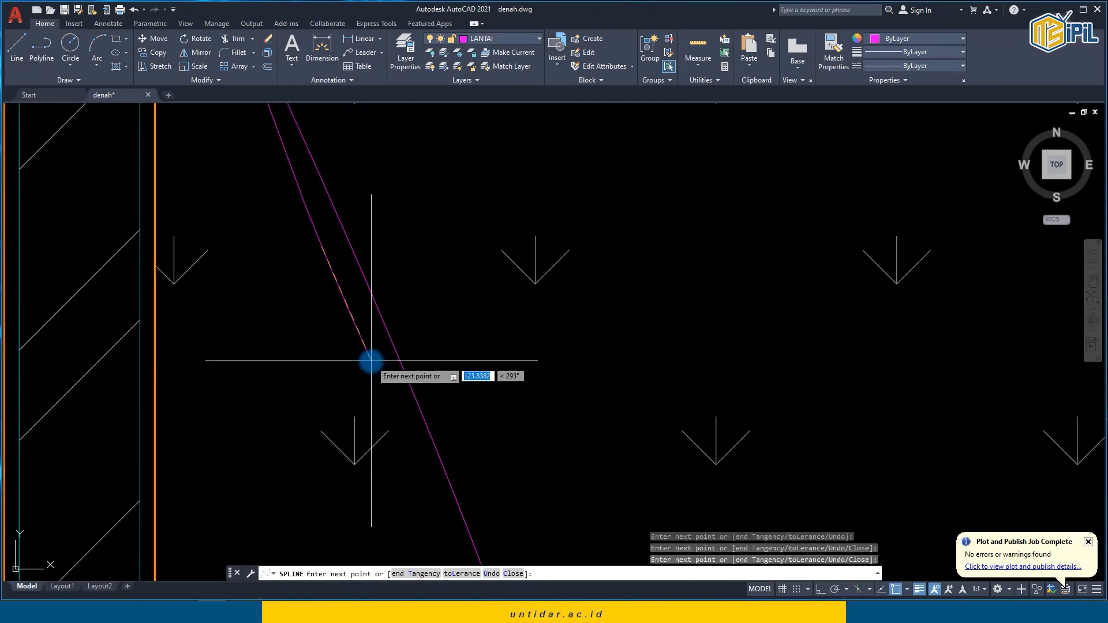
{"action": "left_click", "coordinate": [368, 361]}
{"action": "scroll", "coordinate": [366, 367], "scroll_direction": "down", "scroll_amount": 1}
{"action": "middle_click_drag", "start_coordinate": [387, 439], "coordinate": [371, 300]}
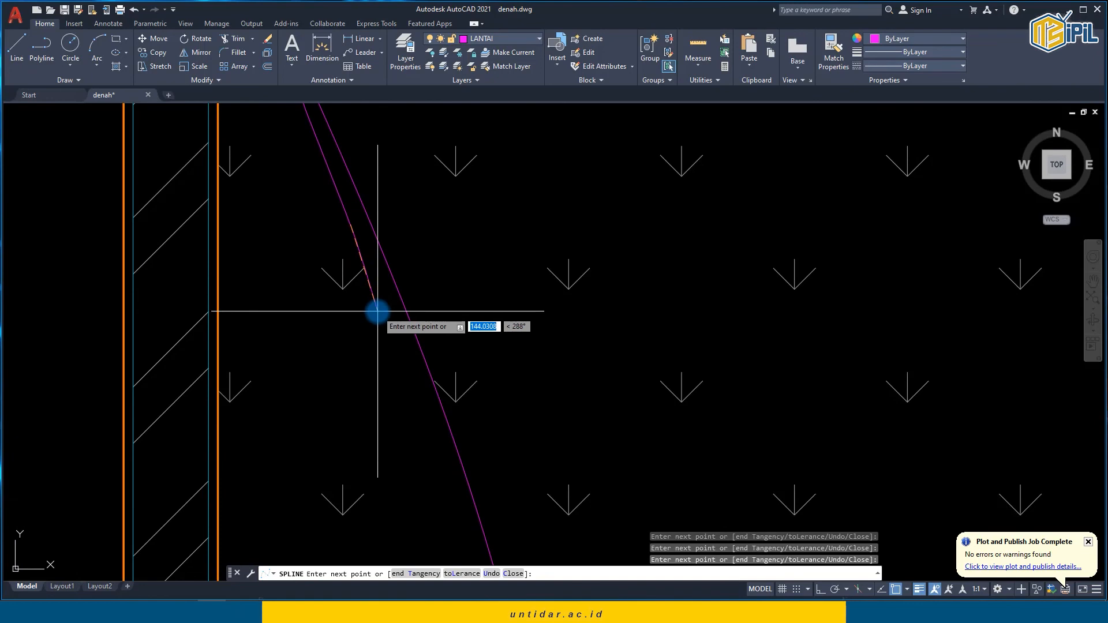
{"action": "left_click", "coordinate": [402, 397]}
{"action": "scroll", "coordinate": [404, 411], "scroll_direction": "down", "scroll_amount": 2}
{"action": "middle_click_drag", "start_coordinate": [404, 411], "coordinate": [328, 223]}
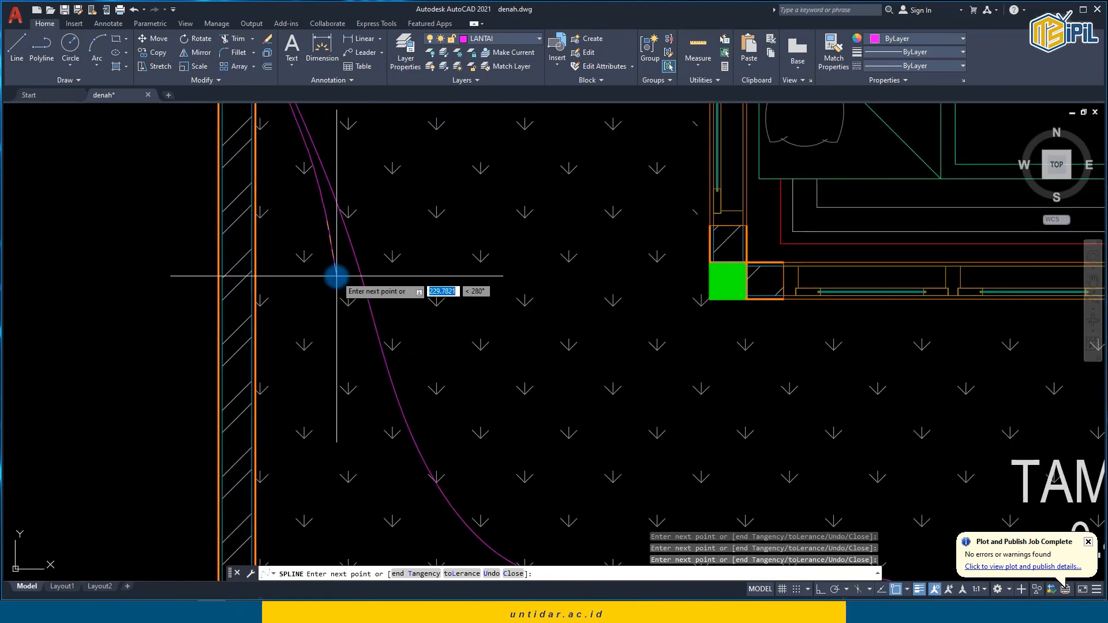
{"action": "left_click", "coordinate": [354, 371]}
{"action": "left_click", "coordinate": [371, 408]}
{"action": "middle_click_drag", "start_coordinate": [375, 463], "coordinate": [324, 285]}
{"action": "left_click", "coordinate": [365, 359]}
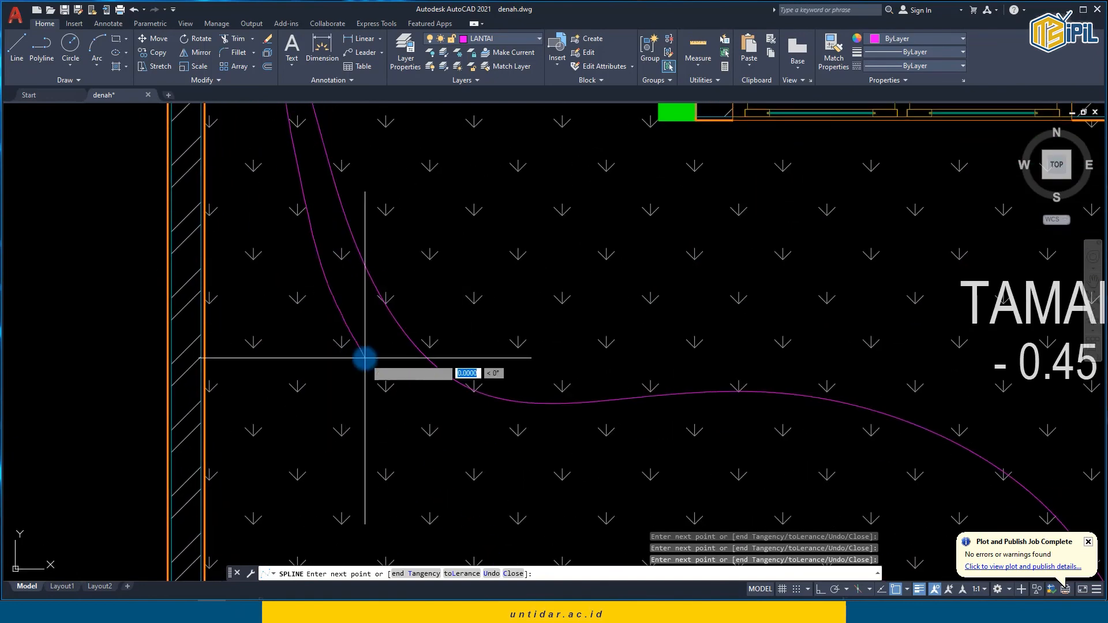
Step: Continue the second spline below the TAMAN label, cross it over the first curve and end it inside the lower boundary wall
{"action": "left_click", "coordinate": [576, 441]}
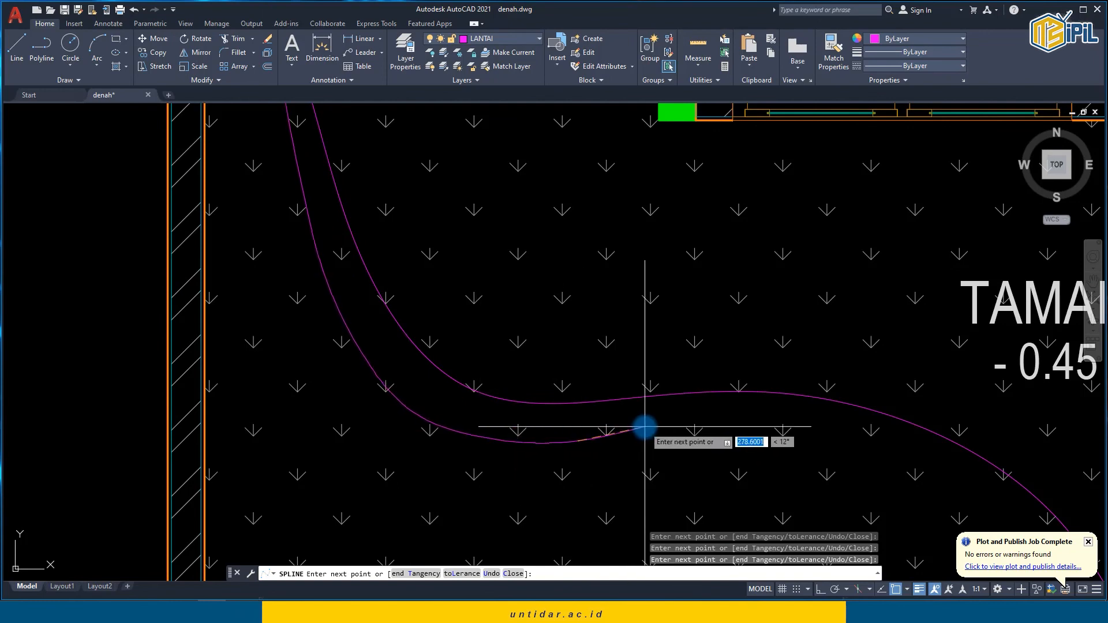
{"action": "left_click", "coordinate": [673, 423]}
{"action": "middle_click_drag", "start_coordinate": [673, 422], "coordinate": [566, 391]}
{"action": "scroll", "coordinate": [564, 390], "scroll_direction": "up", "scroll_amount": 1}
{"action": "left_click", "coordinate": [808, 384]}
{"action": "middle_click_drag", "start_coordinate": [808, 383], "coordinate": [555, 298]}
{"action": "left_click", "coordinate": [702, 330]}
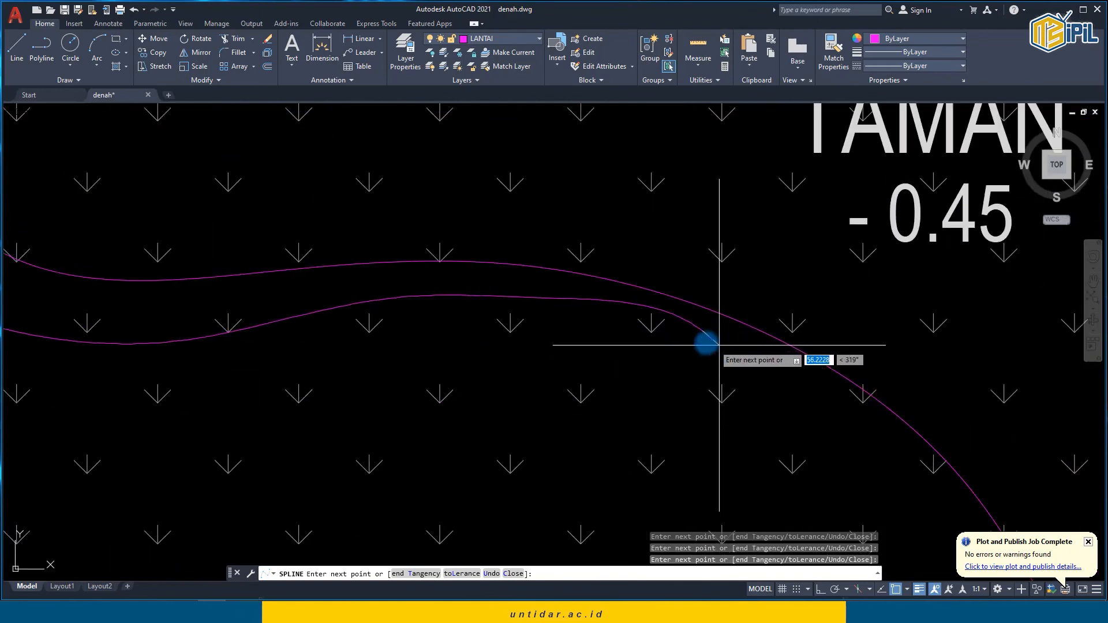
{"action": "middle_click_drag", "start_coordinate": [803, 376], "coordinate": [710, 324]}
{"action": "left_click", "coordinate": [798, 345]}
{"action": "middle_click_drag", "start_coordinate": [879, 414], "coordinate": [710, 244]}
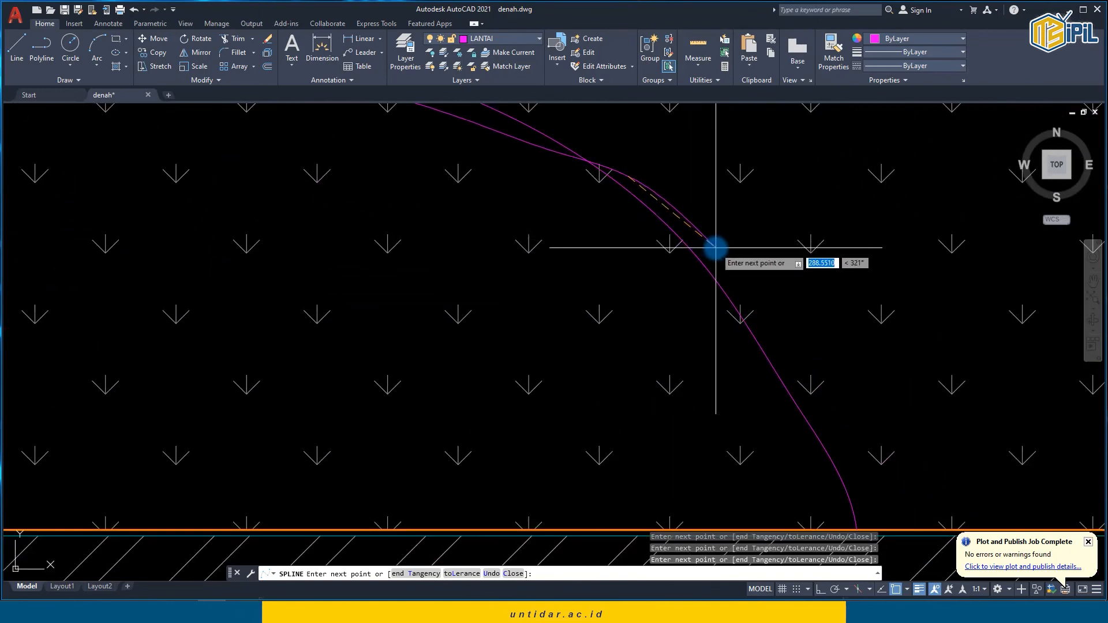
{"action": "left_click", "coordinate": [715, 248]}
{"action": "left_click", "coordinate": [785, 334]}
{"action": "middle_click_drag", "start_coordinate": [825, 328], "coordinate": [692, 204]}
{"action": "scroll", "coordinate": [726, 336], "scroll_direction": "up", "scroll_amount": 2}
{"action": "left_click", "coordinate": [728, 356]}
{"action": "middle_click_drag", "start_coordinate": [729, 392], "coordinate": [710, 272]}
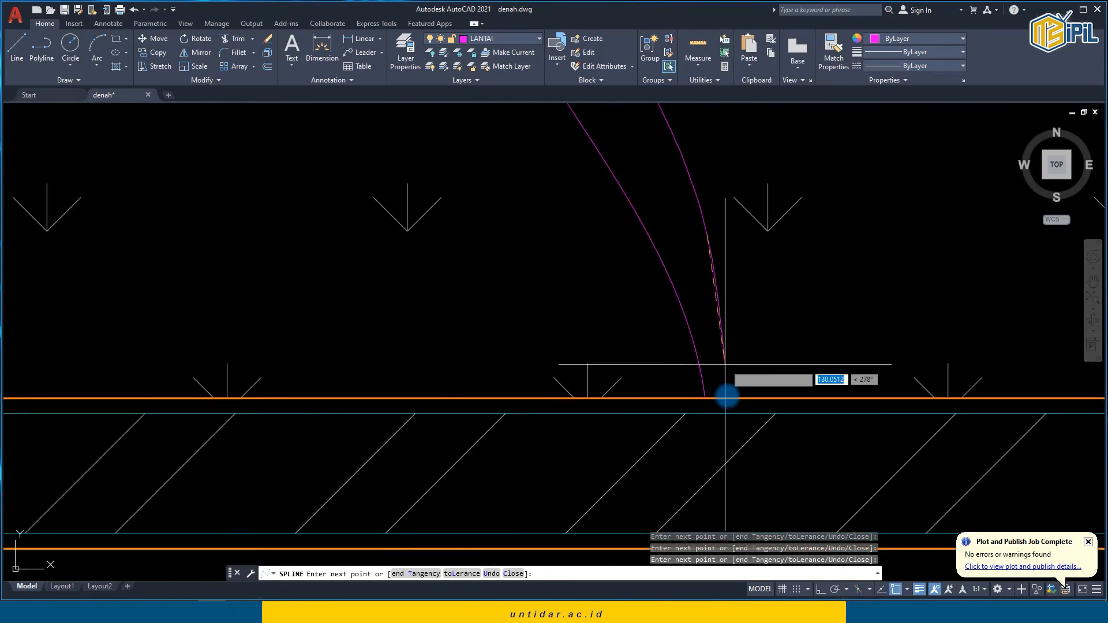
{"action": "left_click", "coordinate": [729, 419]}
Step: Trim the second spline at the lower boundary wall and erase the piece left inside the wall
{"action": "type", "text": "tr"}
{"action": "left_click", "coordinate": [726, 406]}
{"action": "key", "text": "Escape"}
{"action": "left_click", "coordinate": [725, 424]}
{"action": "type", "text": "e"}
{"action": "scroll", "coordinate": [693, 372], "scroll_direction": "down", "scroll_amount": 4}
{"action": "middle_click_drag", "start_coordinate": [673, 357], "coordinate": [718, 465]}
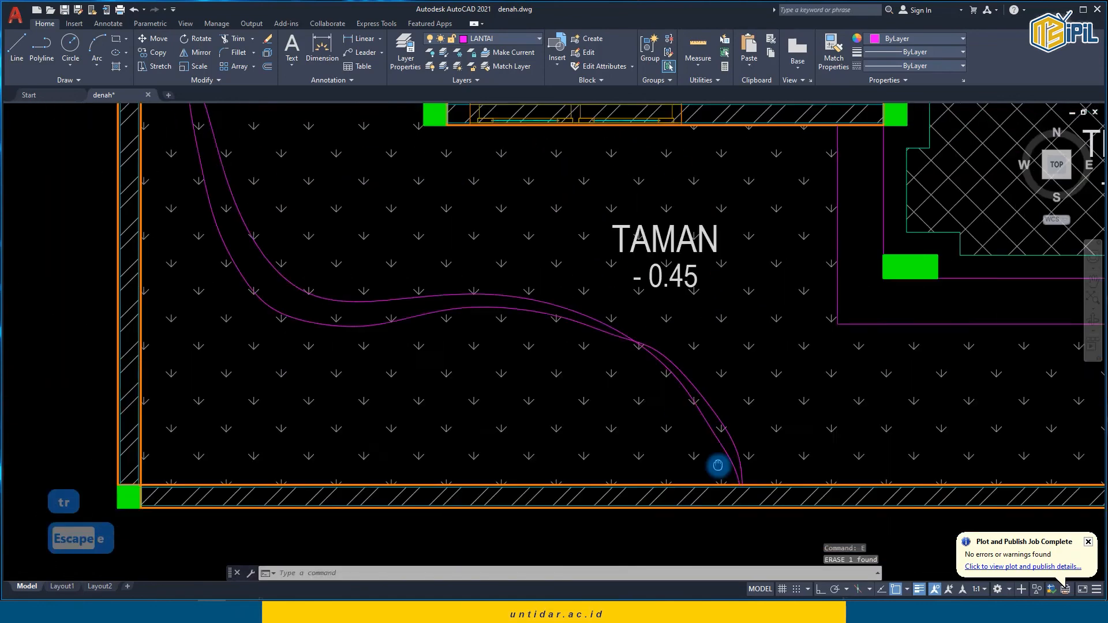
{"action": "scroll", "coordinate": [675, 362], "scroll_direction": "up", "scroll_amount": 2}
{"action": "scroll", "coordinate": [680, 445], "scroll_direction": "down", "scroll_amount": 8}
{"action": "key", "text": "Escape"}
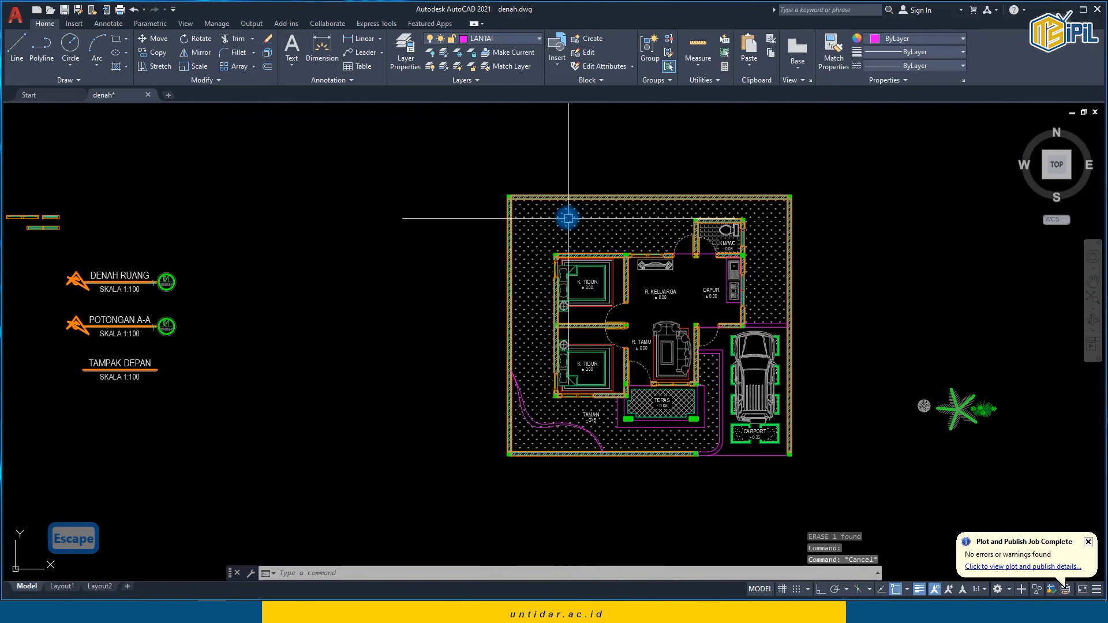
Step: Draw a wavy spline in the upper-left garden corner, from the left boundary wall up around the upper K. TIDUR bedroom
{"action": "type", "text": "spl"}
{"action": "key", "text": "Return"}
{"action": "scroll", "coordinate": [516, 223], "scroll_direction": "up", "scroll_amount": 4}
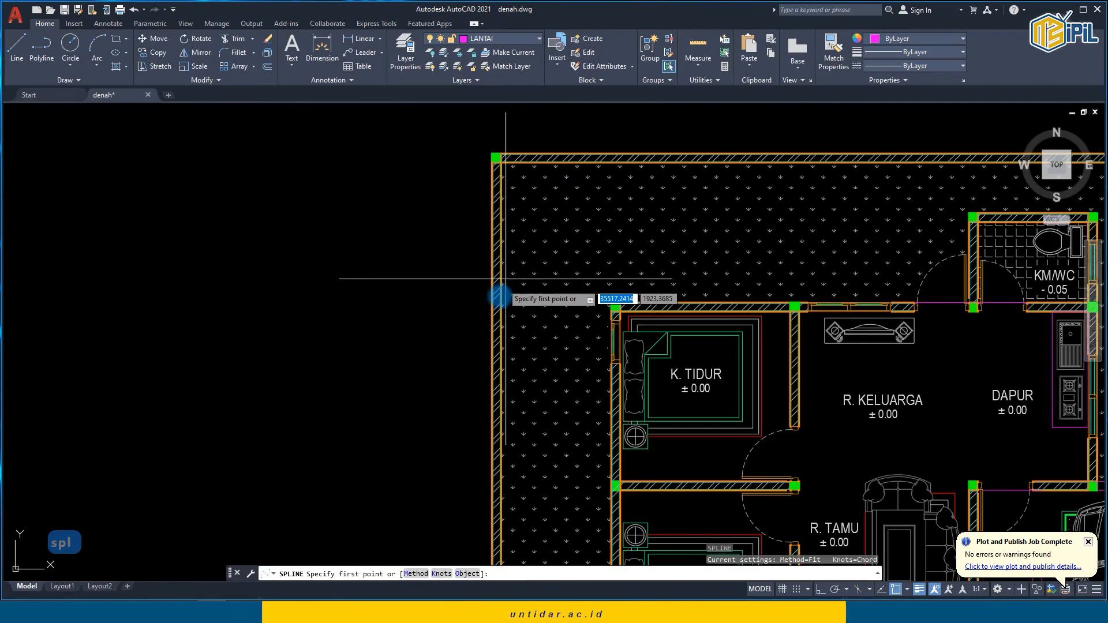
{"action": "scroll", "coordinate": [503, 337], "scroll_direction": "up", "scroll_amount": 4}
{"action": "left_click", "coordinate": [501, 336]}
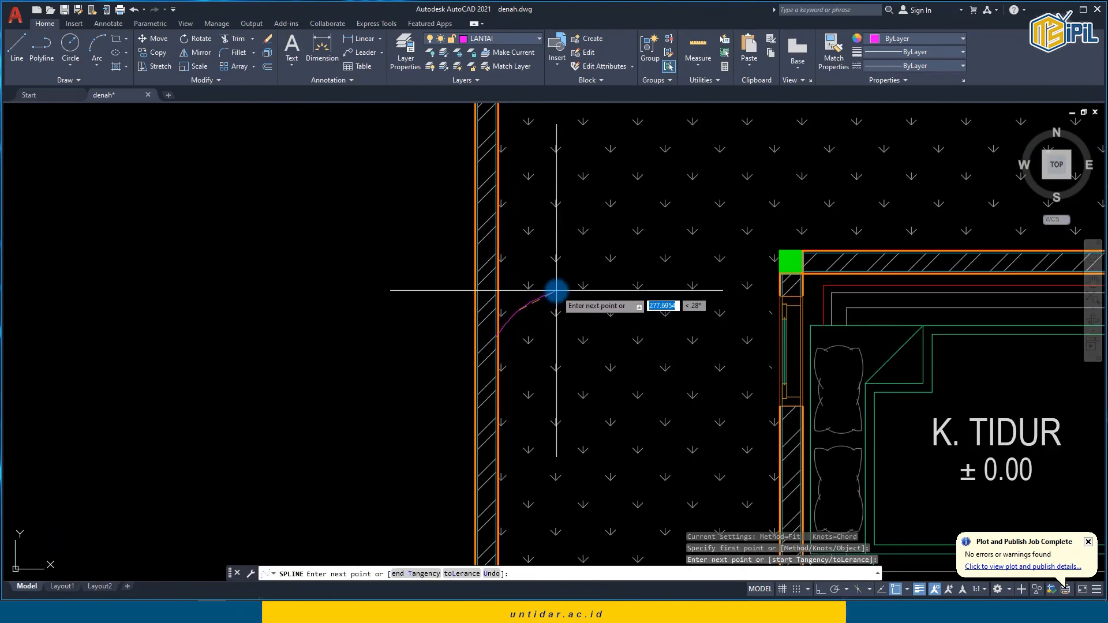
{"action": "left_click", "coordinate": [550, 299]}
{"action": "left_click", "coordinate": [598, 298]}
{"action": "left_click", "coordinate": [637, 259]}
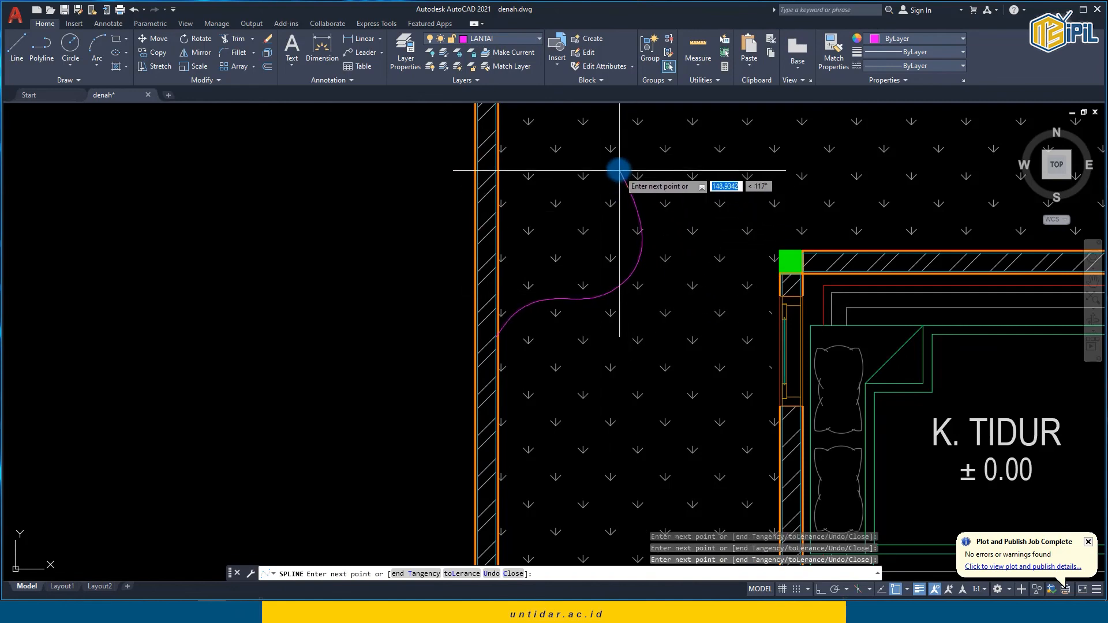
{"action": "left_click", "coordinate": [623, 122]}
{"action": "middle_click_drag", "start_coordinate": [623, 121], "coordinate": [500, 245]}
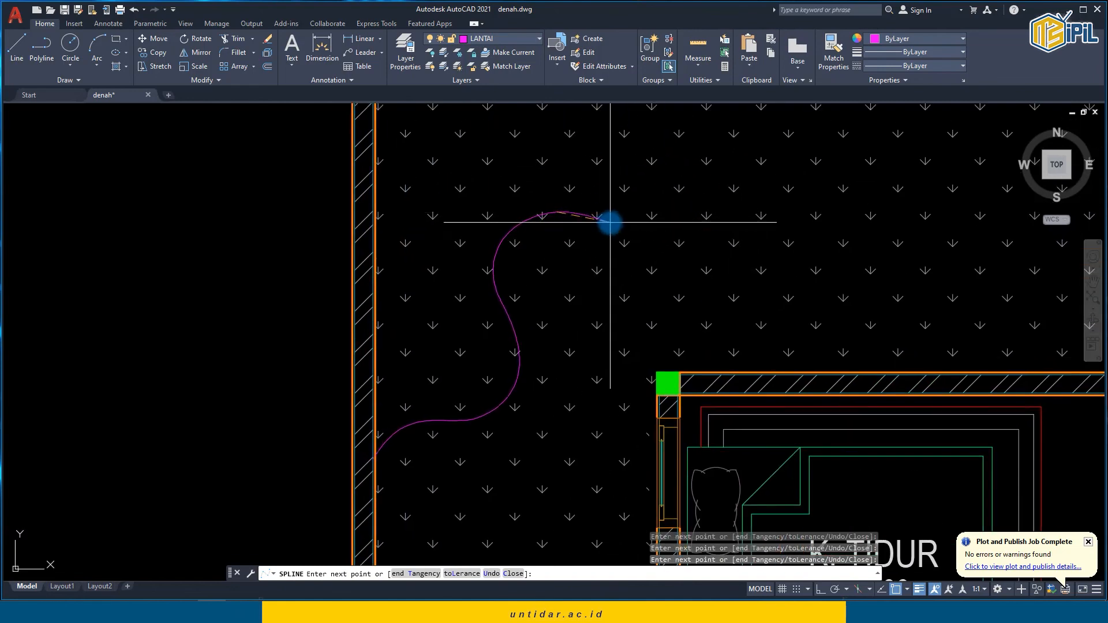
{"action": "middle_click_drag", "start_coordinate": [709, 155], "coordinate": [677, 213]}
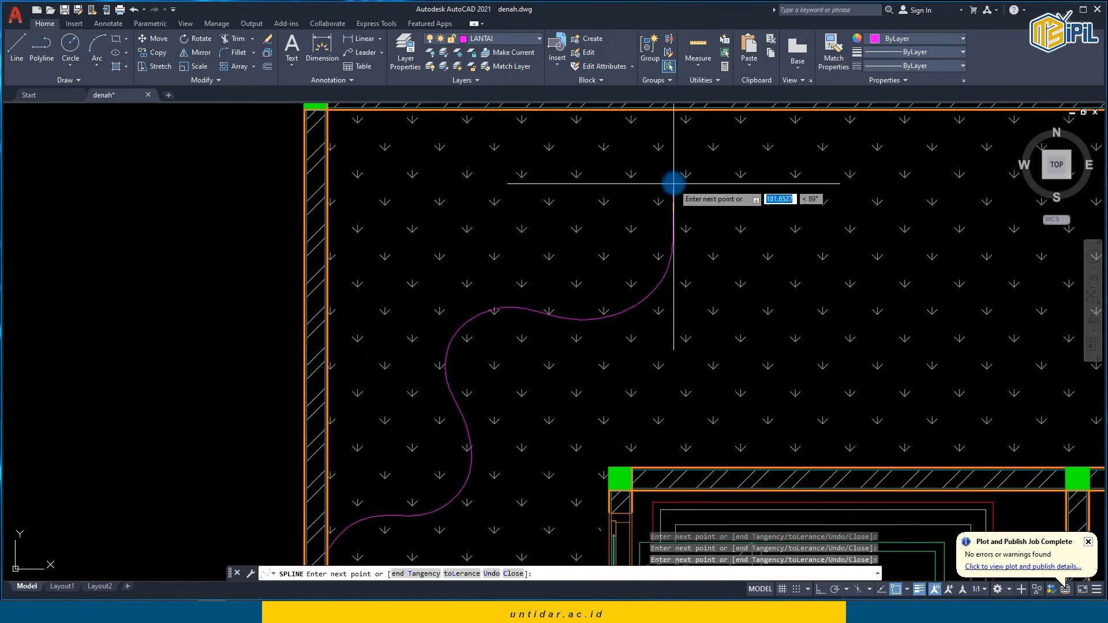
{"action": "scroll", "coordinate": [795, 173], "scroll_direction": "down", "scroll_amount": 4}
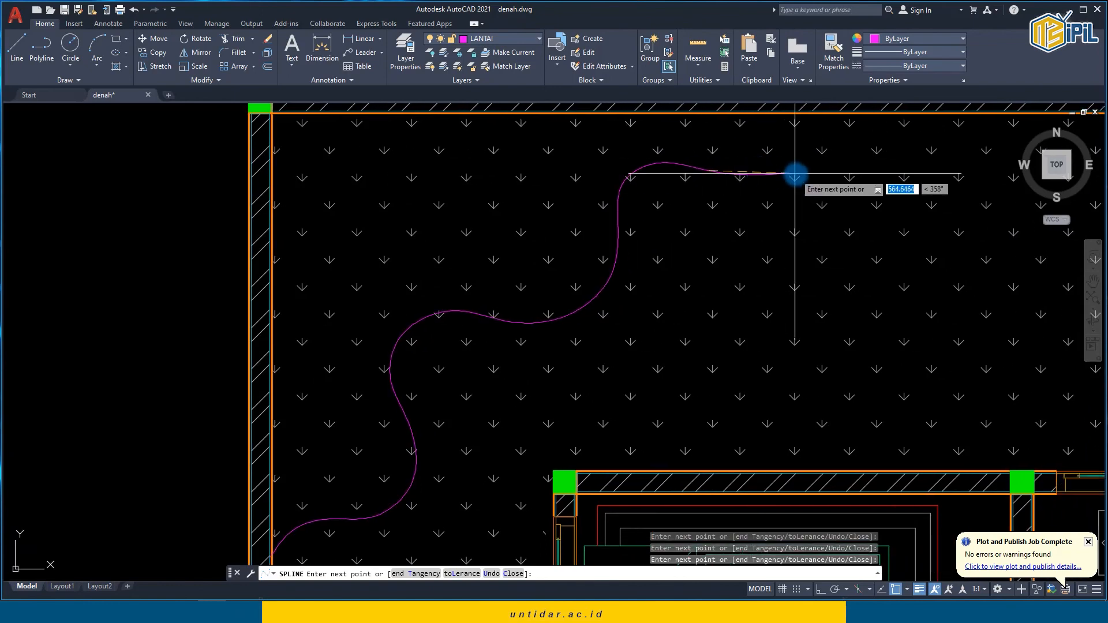
Step: Undo the wavy spline's last points and reroute it in a flatter curve ending inside the upper boundary wall
{"action": "key", "text": "ctrl+z"}
{"action": "key", "text": "ctrl+z"}
{"action": "key", "text": "ctrl+z"}
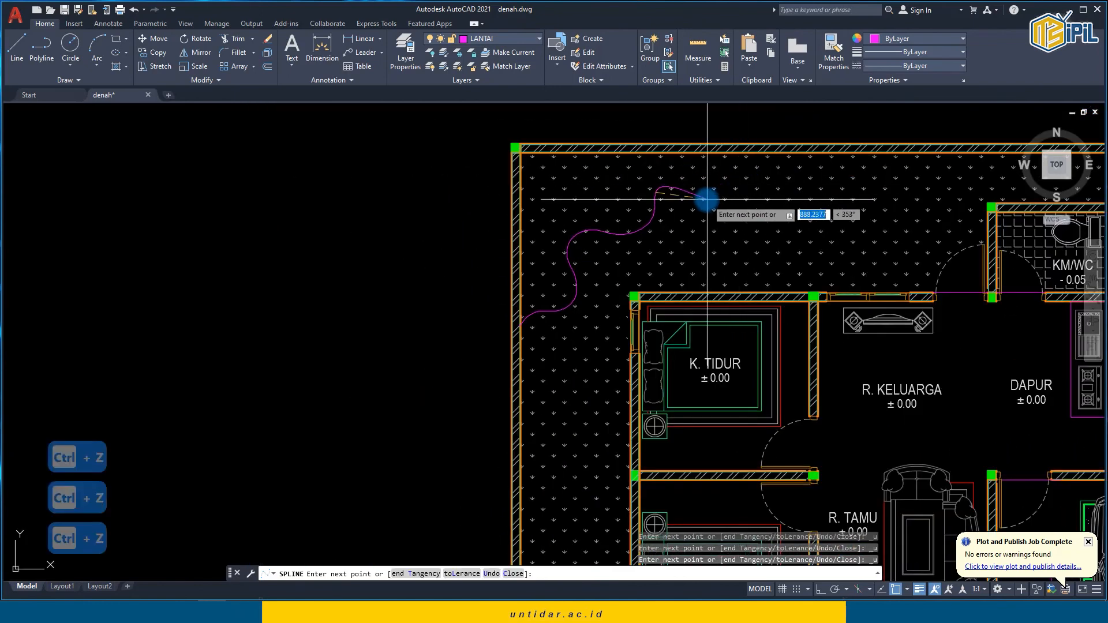
{"action": "left_click", "coordinate": [675, 177]}
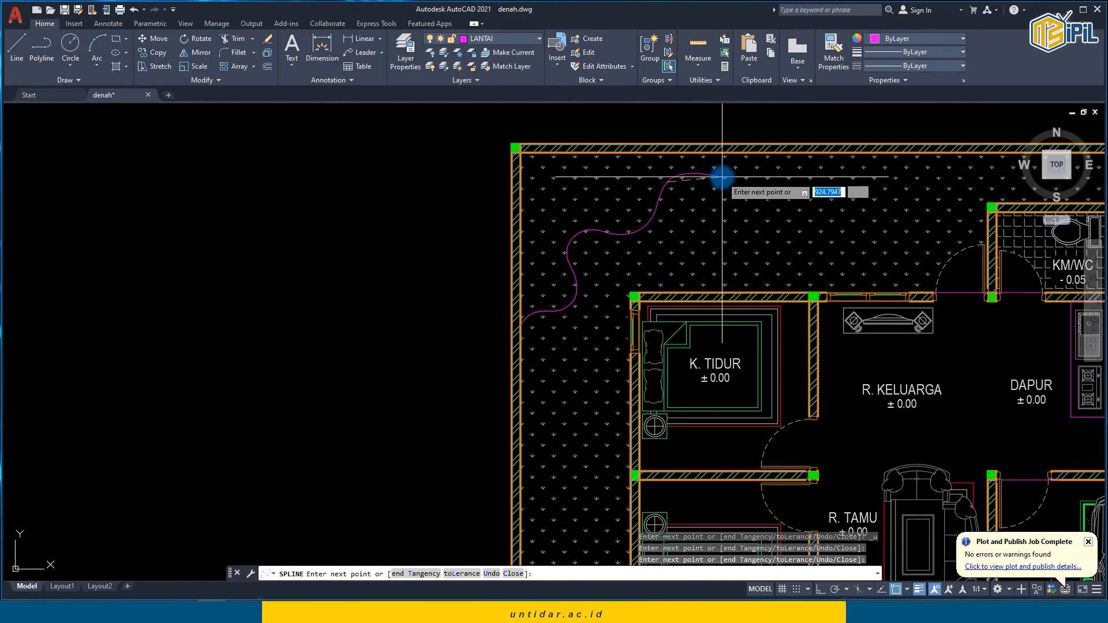
{"action": "left_click", "coordinate": [745, 177]}
{"action": "scroll", "coordinate": [810, 154], "scroll_direction": "up", "scroll_amount": 7}
{"action": "left_click", "coordinate": [808, 131]}
{"action": "key", "text": "space"}
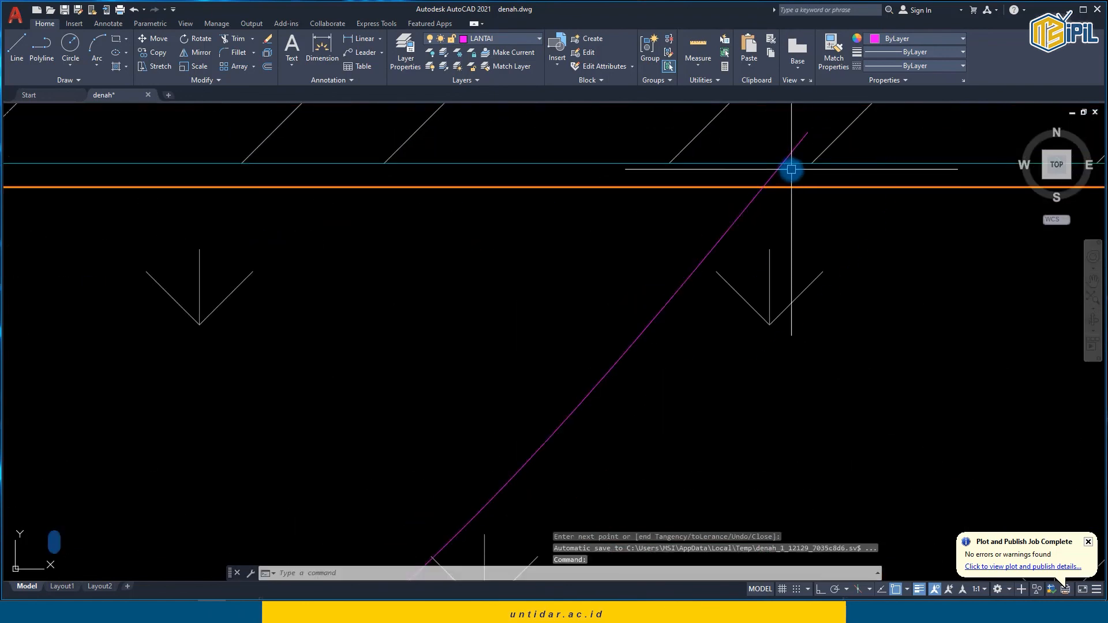
Step: Trim the wavy spline at the inner face of the upper boundary wall and erase the leftover piece
{"action": "type", "text": "tr"}
{"action": "left_click", "coordinate": [771, 174]}
{"action": "key", "text": "Escape"}
{"action": "left_click", "coordinate": [792, 151]}
{"action": "scroll", "coordinate": [684, 209], "scroll_direction": "down", "scroll_amount": 1}
{"action": "scroll", "coordinate": [527, 259], "scroll_direction": "down", "scroll_amount": 3}
{"action": "scroll", "coordinate": [569, 277], "scroll_direction": "up", "scroll_amount": 2}
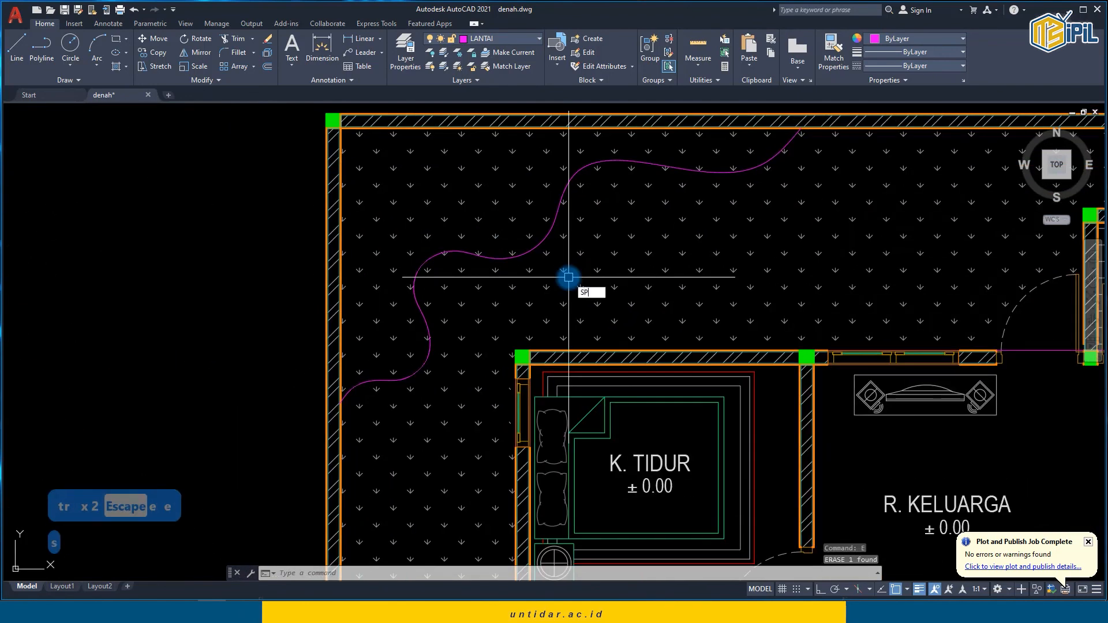
Step: Start a companion spline where the wavy curve meets the left boundary wall and follow its first bend just below
{"action": "type", "text": "spl"}
{"action": "key", "text": "space"}
{"action": "scroll", "coordinate": [372, 407], "scroll_direction": "up", "scroll_amount": 3}
{"action": "left_click", "coordinate": [255, 442]}
{"action": "scroll", "coordinate": [265, 441], "scroll_direction": "up", "scroll_amount": 4}
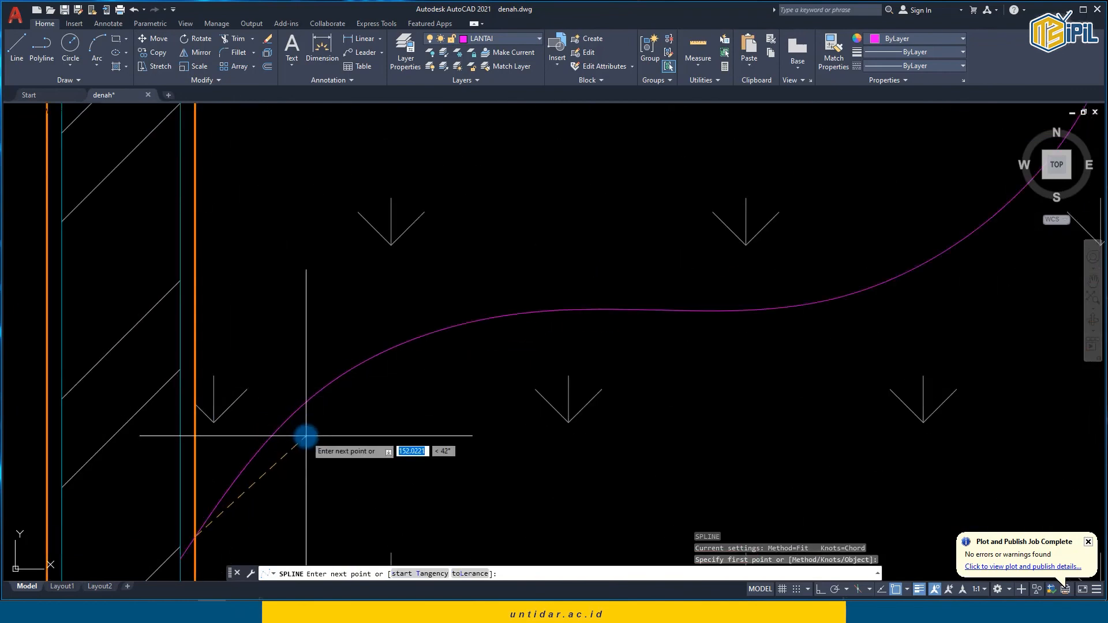
{"action": "left_click", "coordinate": [379, 376]}
{"action": "key", "text": "ctrl+z"}
{"action": "left_click", "coordinate": [438, 359]}
{"action": "left_click", "coordinate": [536, 347]}
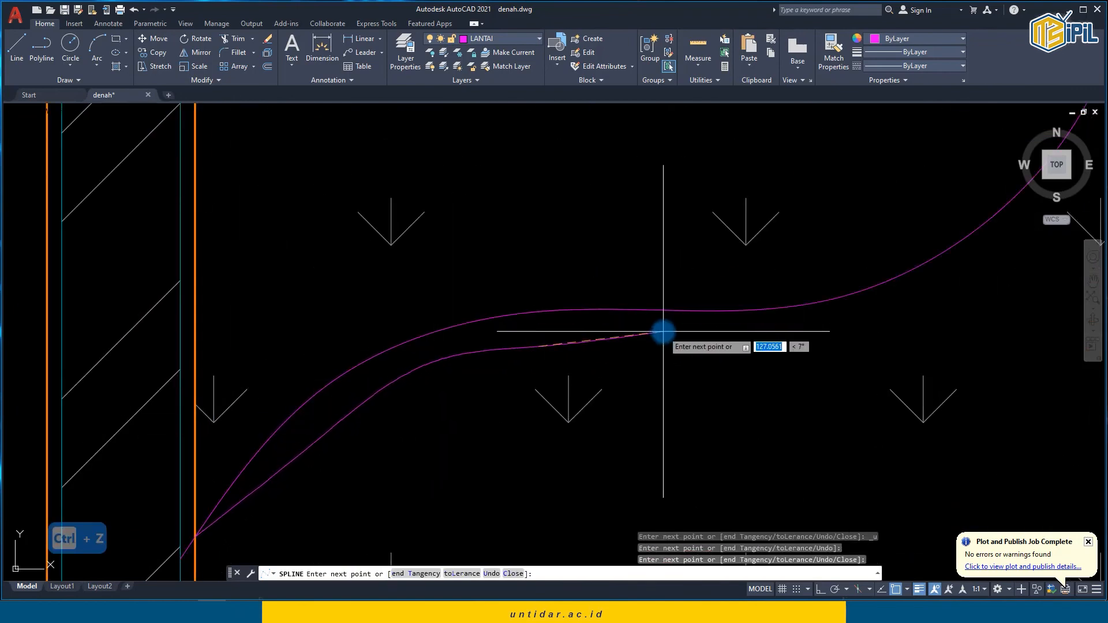
{"action": "left_click", "coordinate": [687, 346]}
{"action": "left_click", "coordinate": [799, 306]}
Step: Continue the companion spline along the wavy curve's first rise until it meets the curve again at the narrow waist above
{"action": "middle_click_drag", "start_coordinate": [911, 243], "coordinate": [548, 327]}
{"action": "left_click", "coordinate": [567, 316]}
{"action": "middle_click_drag", "start_coordinate": [694, 155], "coordinate": [614, 336]}
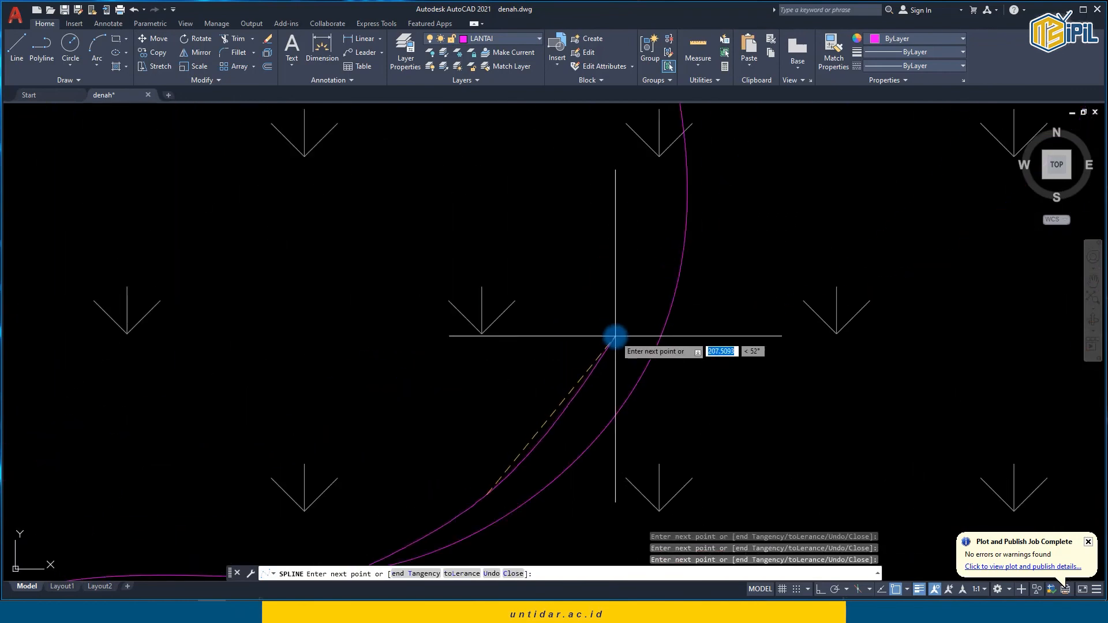
{"action": "left_click", "coordinate": [614, 336]}
{"action": "middle_click_drag", "start_coordinate": [640, 144], "coordinate": [624, 289]}
{"action": "scroll", "coordinate": [624, 289], "scroll_direction": "down", "scroll_amount": 1}
{"action": "left_click", "coordinate": [624, 289]}
{"action": "scroll", "coordinate": [606, 193], "scroll_direction": "down", "scroll_amount": 1}
{"action": "middle_click_drag", "start_coordinate": [591, 119], "coordinate": [589, 283]}
{"action": "scroll", "coordinate": [588, 282], "scroll_direction": "up", "scroll_amount": 1}
{"action": "left_click", "coordinate": [589, 283]}
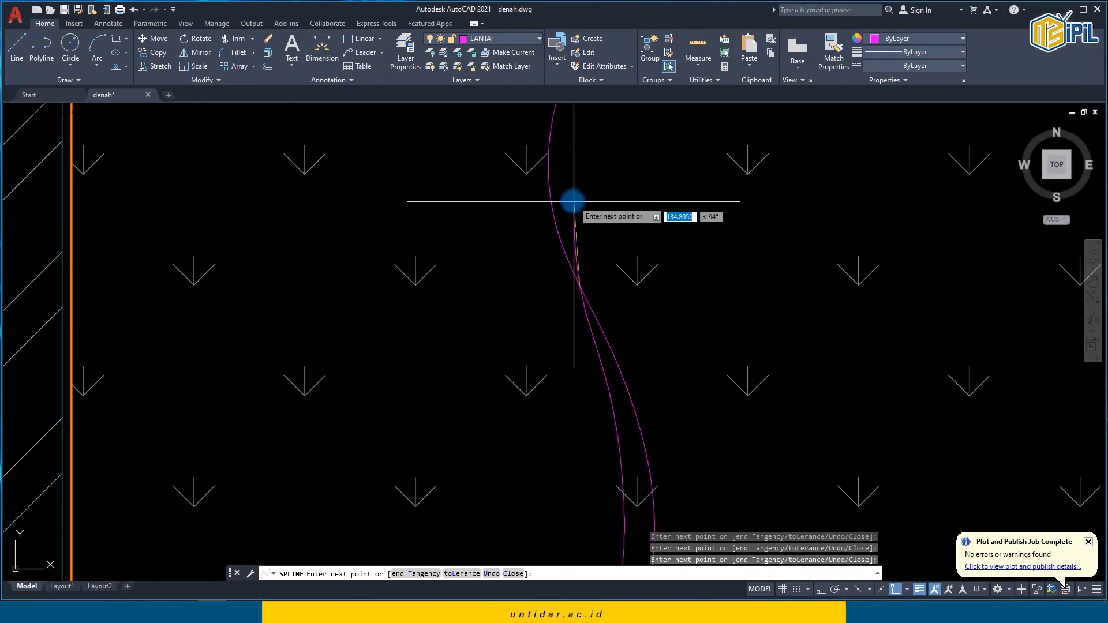
Step: Extend the companion spline inside the wavy curve's second bend and beneath the shallow dip that follows
{"action": "left_click", "coordinate": [574, 200]}
{"action": "middle_click_drag", "start_coordinate": [610, 169], "coordinate": [391, 511]}
{"action": "left_click", "coordinate": [433, 363]}
{"action": "left_click", "coordinate": [526, 322]}
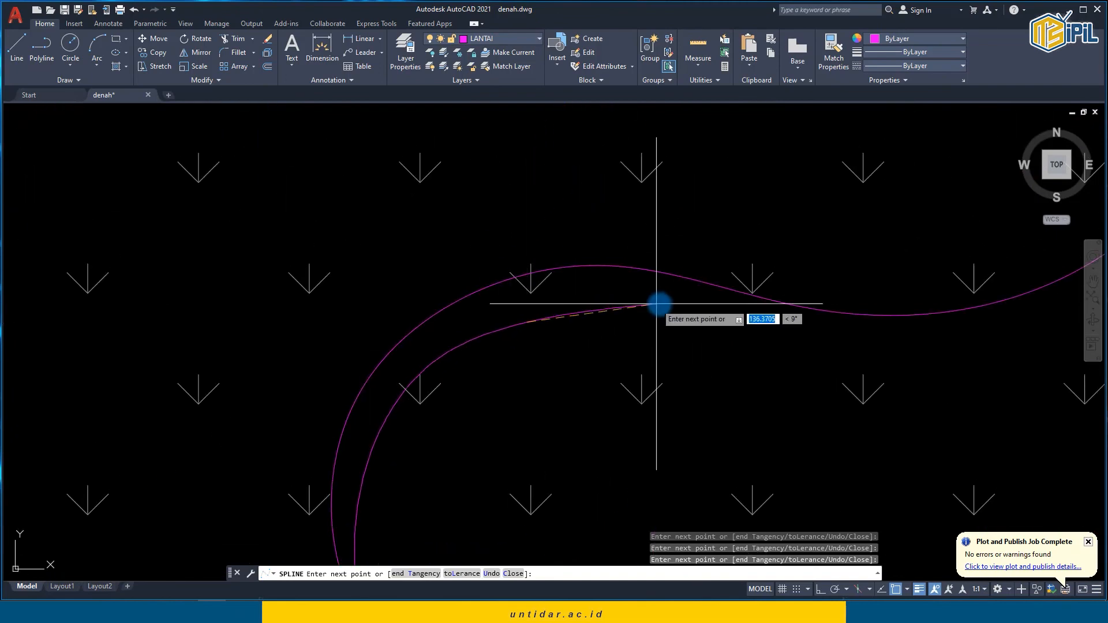
{"action": "left_click", "coordinate": [653, 313]}
{"action": "left_click", "coordinate": [814, 336]}
{"action": "left_click", "coordinate": [962, 332]}
{"action": "middle_click_drag", "start_coordinate": [962, 331], "coordinate": [465, 513]}
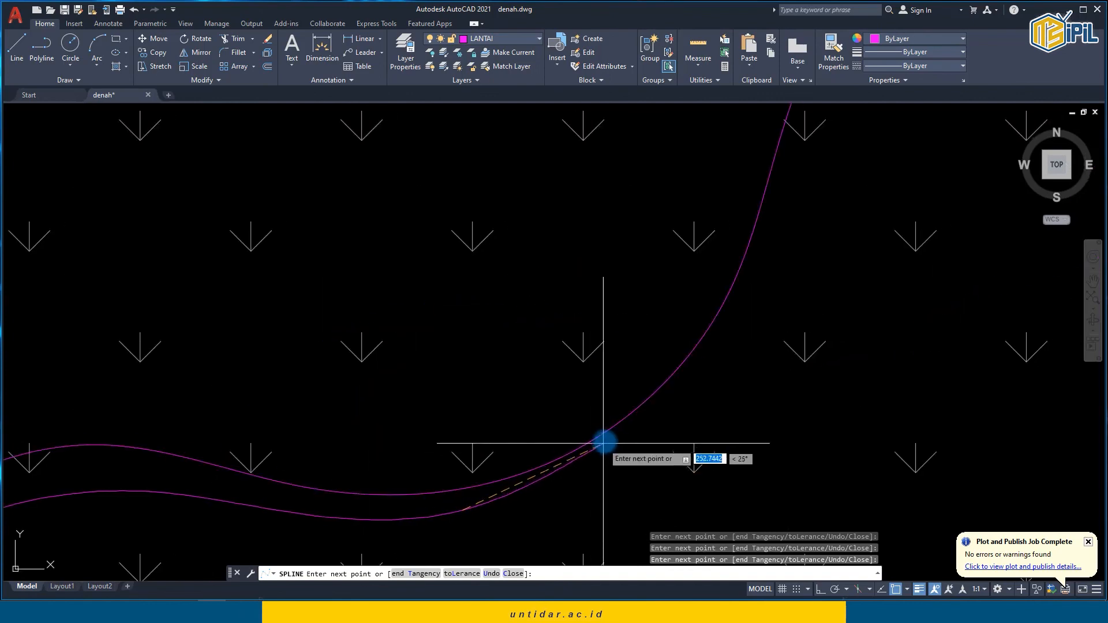
Step: Carry the companion spline across the wavy curve and up its steep middle rise on the outer side
{"action": "left_click", "coordinate": [608, 440]}
{"action": "scroll", "coordinate": [679, 353], "scroll_direction": "up", "scroll_amount": 2}
{"action": "left_click", "coordinate": [711, 350]}
{"action": "middle_click_drag", "start_coordinate": [825, 129], "coordinate": [643, 416]}
{"action": "scroll", "coordinate": [643, 416], "scroll_direction": "down", "scroll_amount": 2}
{"action": "left_click", "coordinate": [639, 407]}
{"action": "left_click", "coordinate": [659, 268]}
{"action": "middle_click_drag", "start_coordinate": [640, 293], "coordinate": [536, 419]}
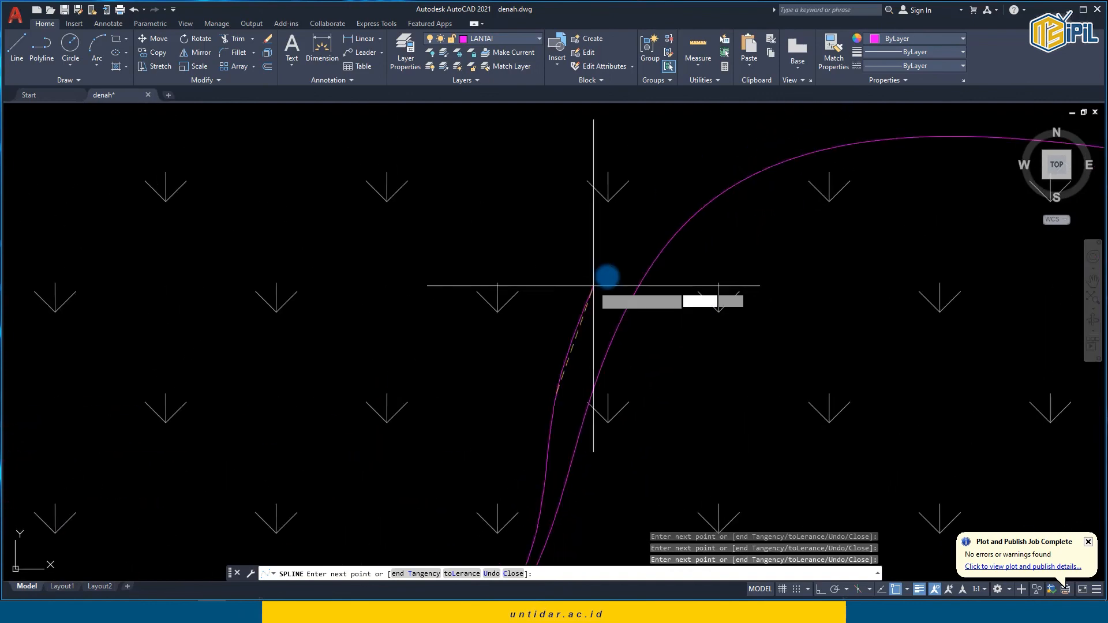
Step: Route the companion spline over the last crest and dip, ending it inside the upper boundary wall
{"action": "left_click", "coordinate": [711, 153]}
{"action": "scroll", "coordinate": [829, 154], "scroll_direction": "down", "scroll_amount": 1}
{"action": "middle_click_drag", "start_coordinate": [829, 154], "coordinate": [488, 260]}
{"action": "left_click", "coordinate": [638, 250]}
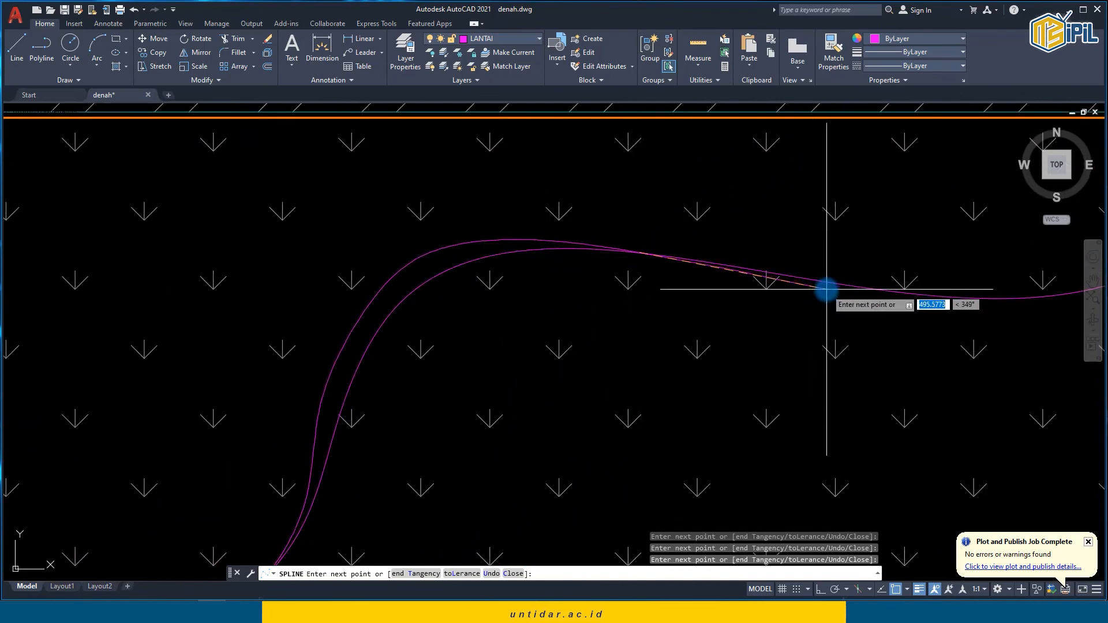
{"action": "left_click", "coordinate": [827, 289]}
{"action": "middle_click_drag", "start_coordinate": [827, 289], "coordinate": [390, 277]}
{"action": "left_click", "coordinate": [616, 300]}
{"action": "left_click", "coordinate": [783, 247]}
{"action": "middle_click_drag", "start_coordinate": [812, 202], "coordinate": [667, 367]}
{"action": "scroll", "coordinate": [722, 302], "scroll_direction": "up", "scroll_amount": 2}
{"action": "left_click", "coordinate": [724, 301]}
{"action": "scroll", "coordinate": [756, 212], "scroll_direction": "up", "scroll_amount": 3}
{"action": "left_click", "coordinate": [755, 212]}
{"action": "key", "text": "space"}
Step: Trim the companion spline at the inner face of the upper boundary wall
{"action": "type", "text": "tr"}
{"action": "key", "text": "space"}
{"action": "left_click", "coordinate": [750, 230]}
{"action": "key", "text": "Escape"}
{"action": "scroll", "coordinate": [729, 227], "scroll_direction": "down", "scroll_amount": 9}
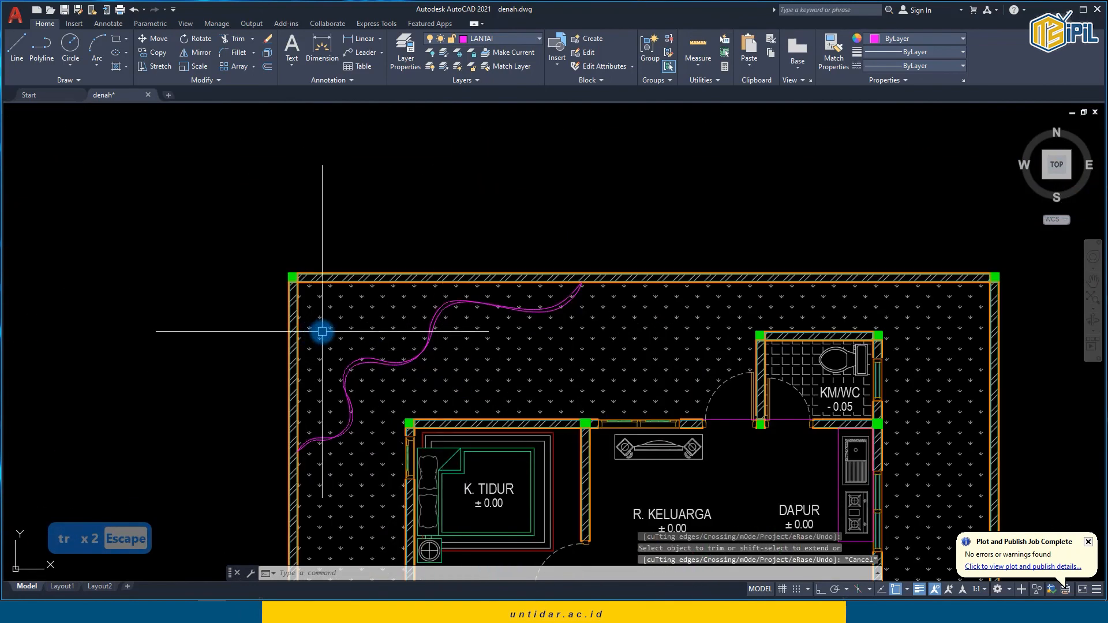
Step: Copy the palm symbol from beside the plan to the lower-left garden corner and the spline's end at the lower boundary wall
{"action": "scroll", "coordinate": [322, 331], "scroll_direction": "down", "scroll_amount": 4}
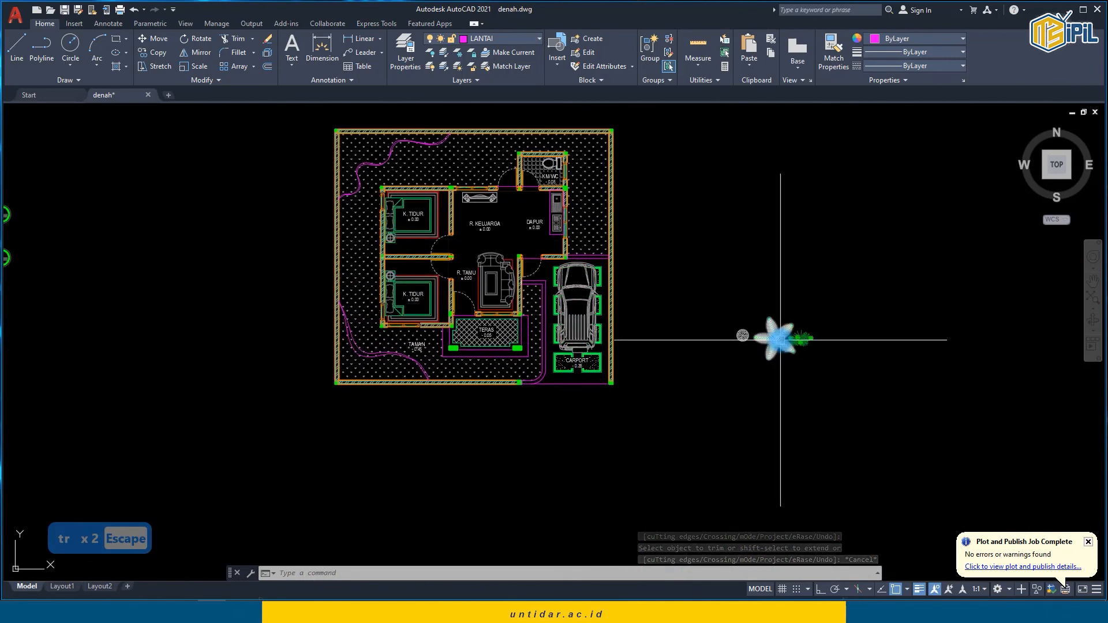
{"action": "left_click", "coordinate": [779, 339]}
{"action": "key", "text": "space"}
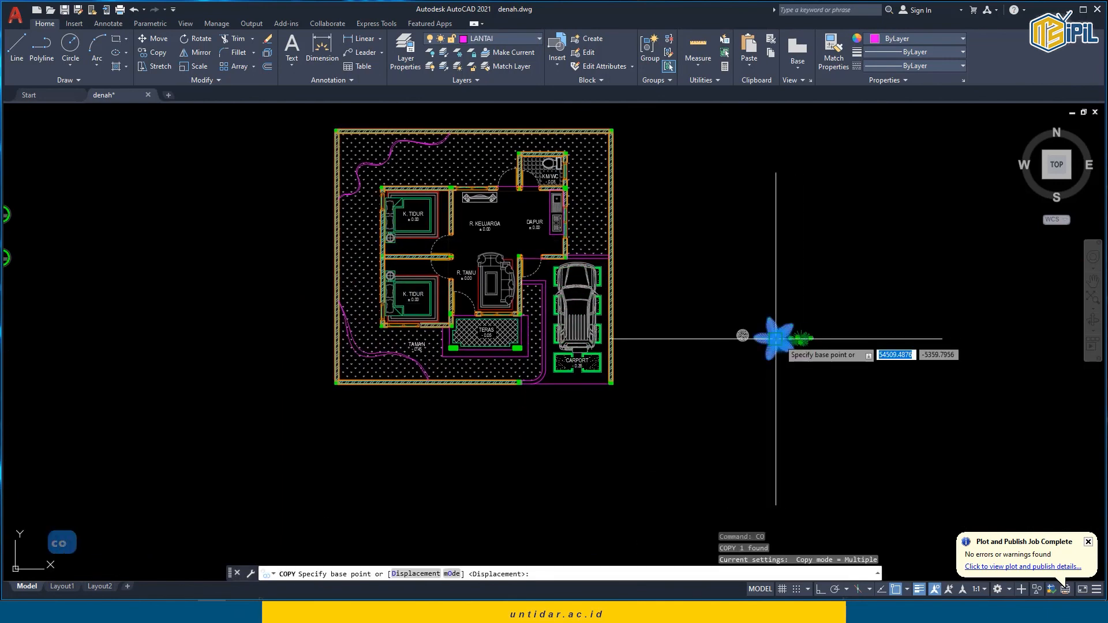
{"action": "left_click", "coordinate": [779, 340]}
{"action": "scroll", "coordinate": [450, 383], "scroll_direction": "up", "scroll_amount": 4}
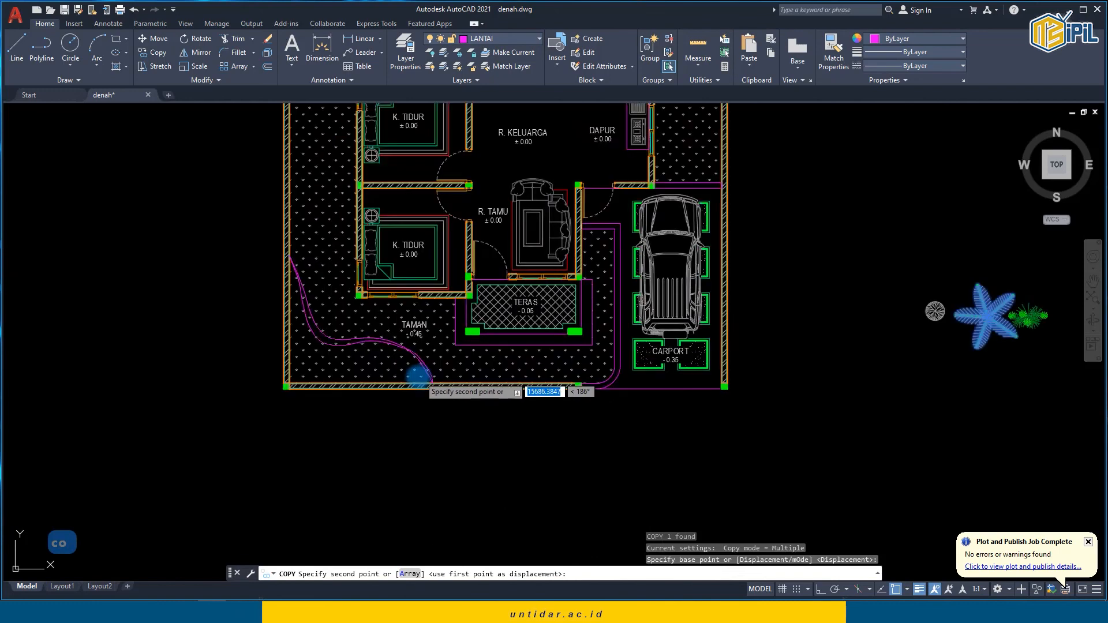
{"action": "left_click", "coordinate": [240, 354]}
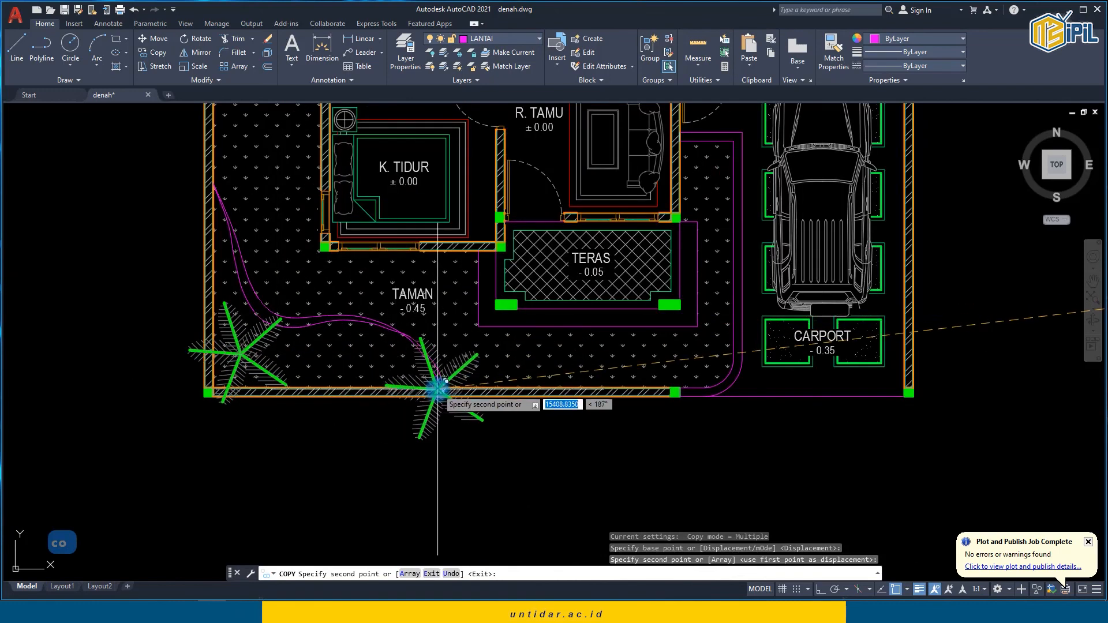
{"action": "left_click", "coordinate": [434, 363]}
Step: Place further palm copies above the carport by the right boundary wall and in the upper-right and upper-left garden corners
{"action": "scroll", "coordinate": [347, 415], "scroll_direction": "down", "scroll_amount": 3}
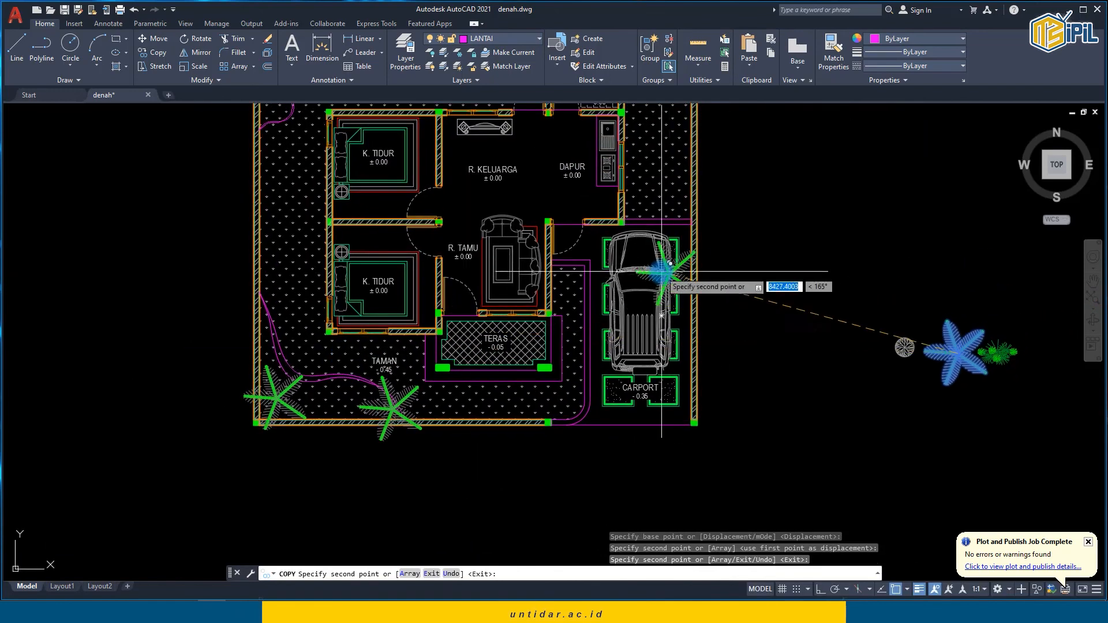
{"action": "left_click", "coordinate": [678, 206]}
{"action": "middle_click_drag", "start_coordinate": [644, 188], "coordinate": [659, 328]}
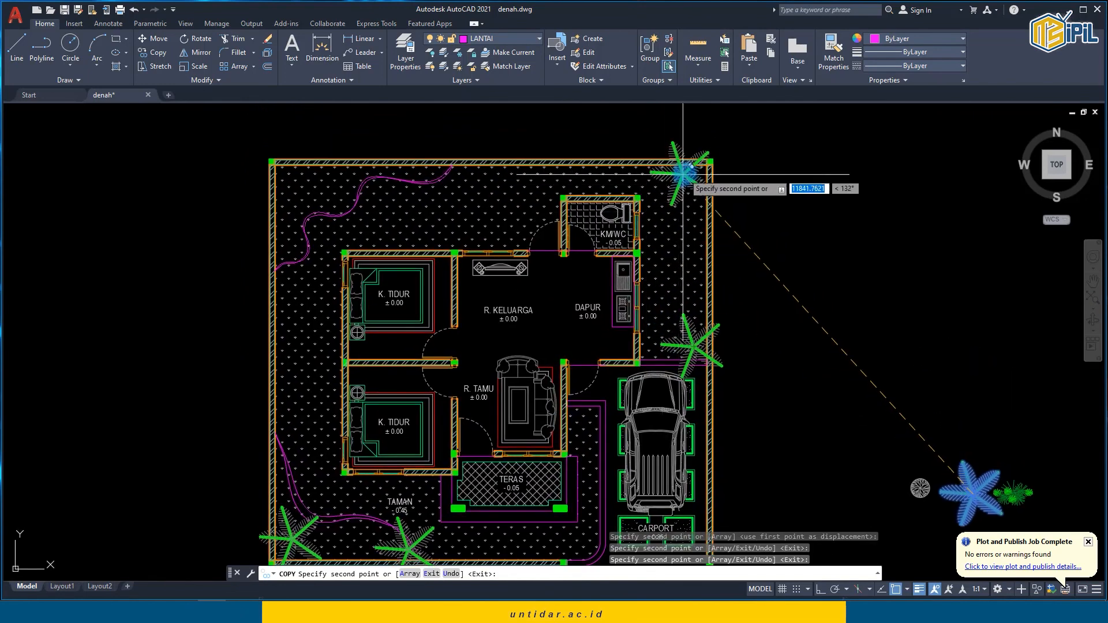
{"action": "left_click", "coordinate": [700, 172]}
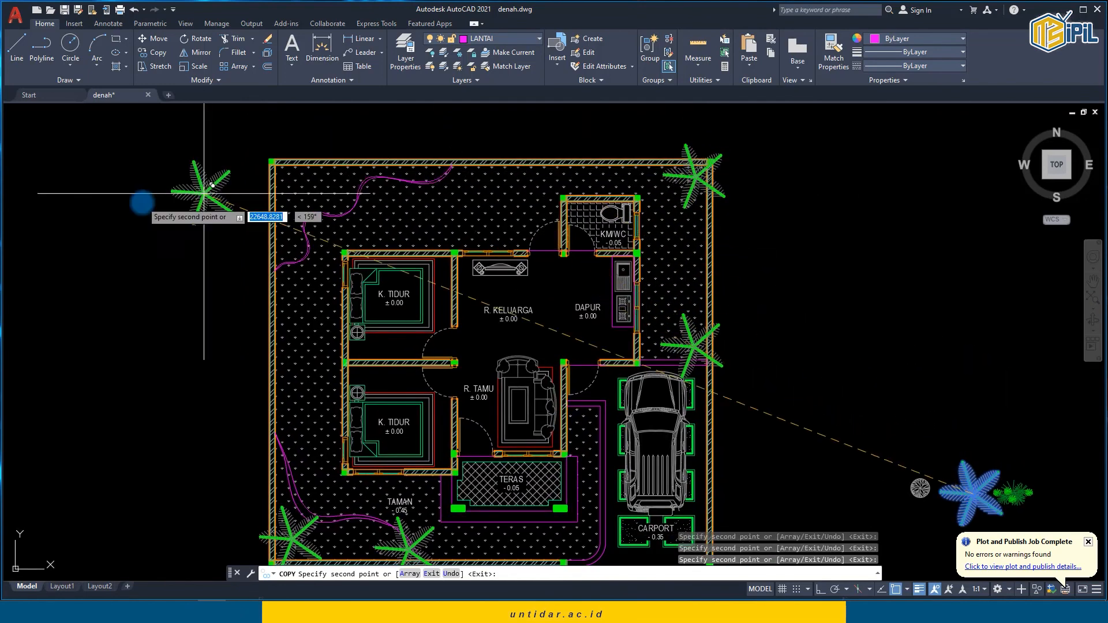
{"action": "left_click", "coordinate": [296, 185]}
{"action": "key", "text": "Escape"}
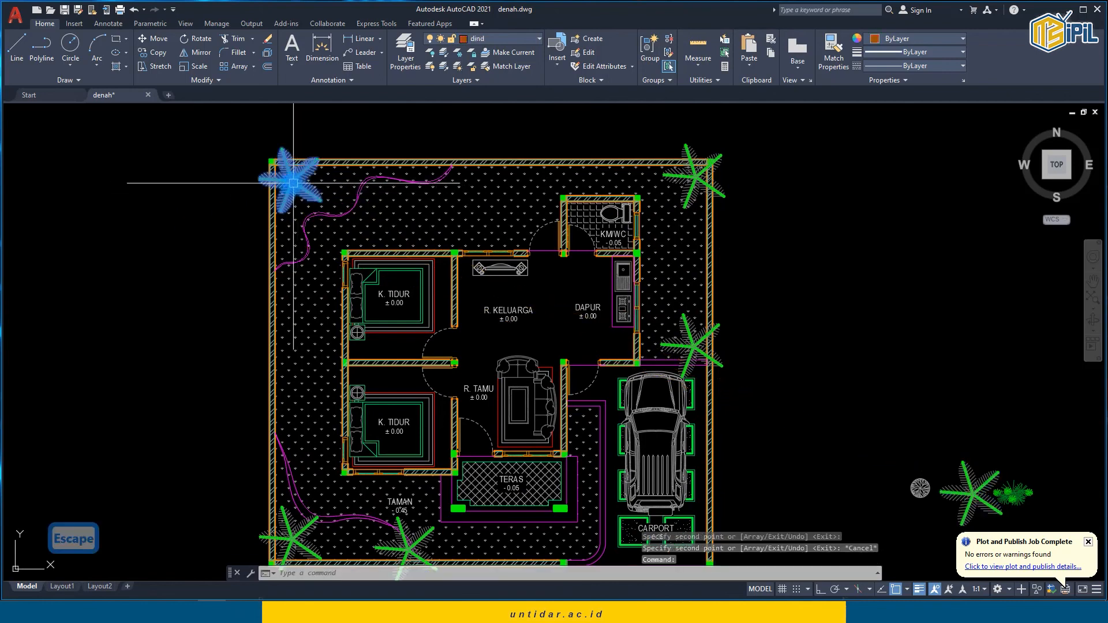
Step: Try to scale the palm beside the lower boundary wall and undo the scaling
{"action": "key", "text": "space"}
{"action": "scroll", "coordinate": [282, 186], "scroll_direction": "up", "scroll_amount": 5}
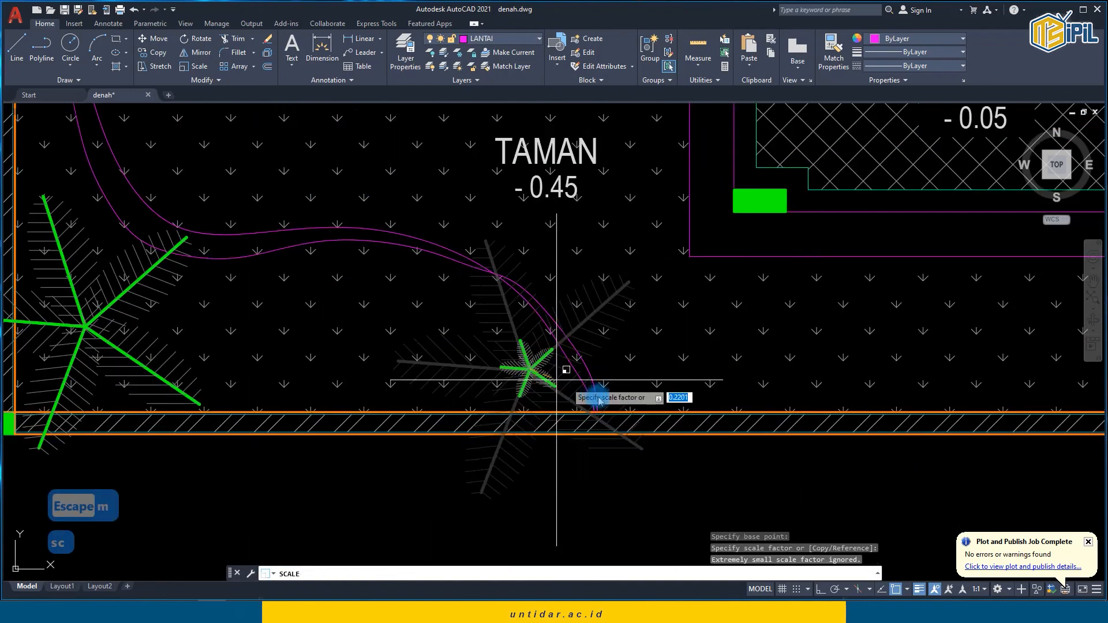
{"action": "left_click", "coordinate": [675, 422]}
{"action": "key", "text": "ctrl+z"}
Step: Enlarge the palm at the spline's end by the lower boundary wall slightly about its centre
{"action": "left_click", "coordinate": [541, 439]}
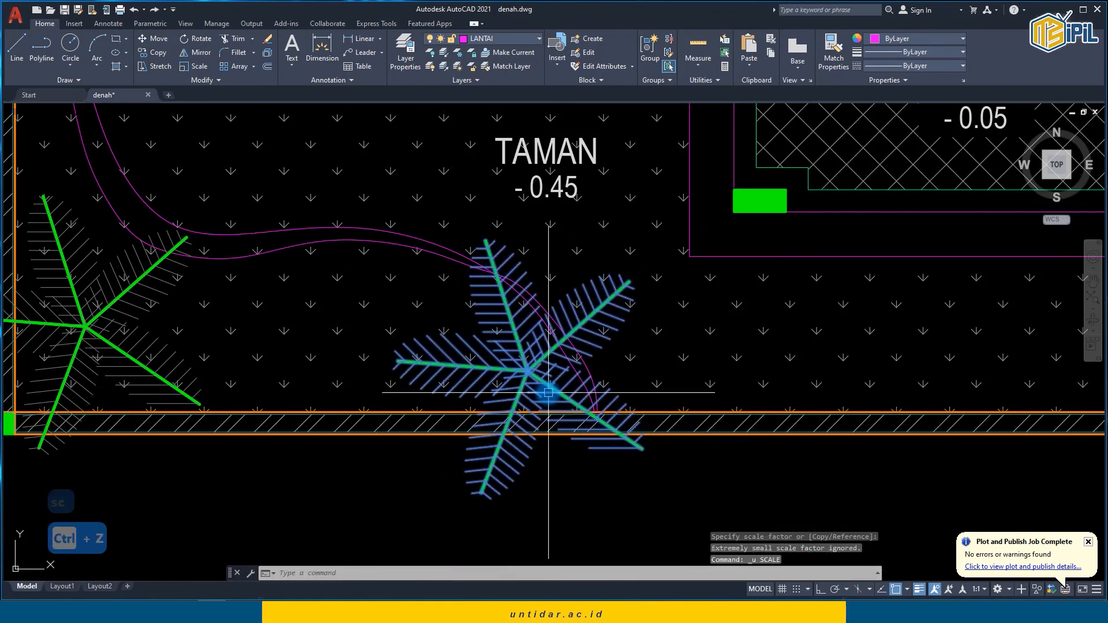
{"action": "type", "text": "sc"}
{"action": "key", "text": "Return"}
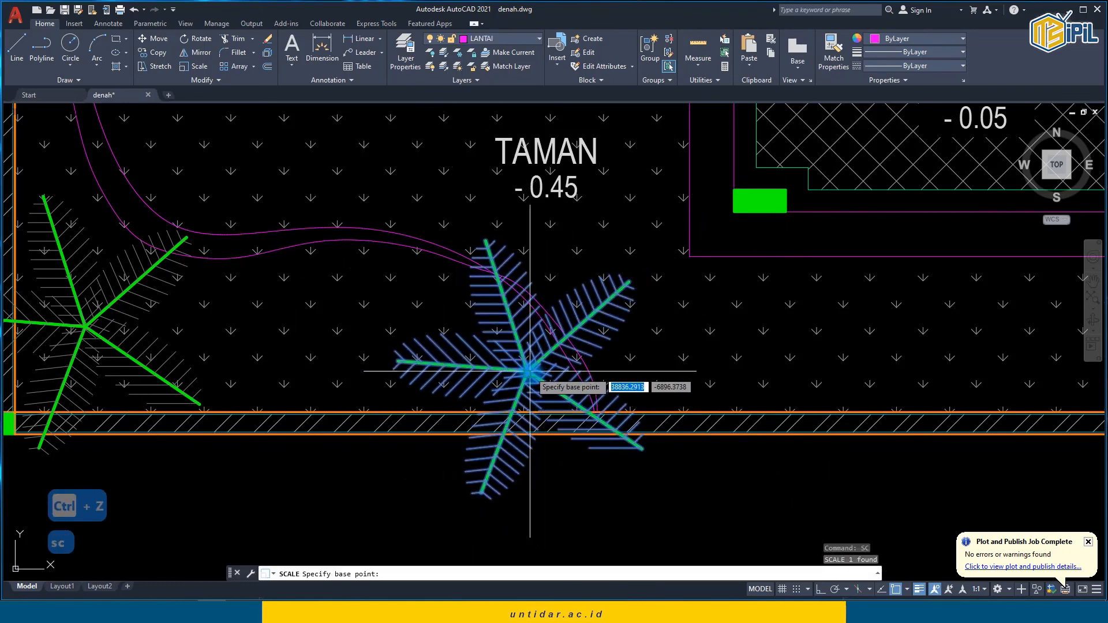
{"action": "left_click", "coordinate": [529, 371]}
{"action": "left_click", "coordinate": [637, 482]}
{"action": "scroll", "coordinate": [452, 395], "scroll_direction": "down", "scroll_amount": 2}
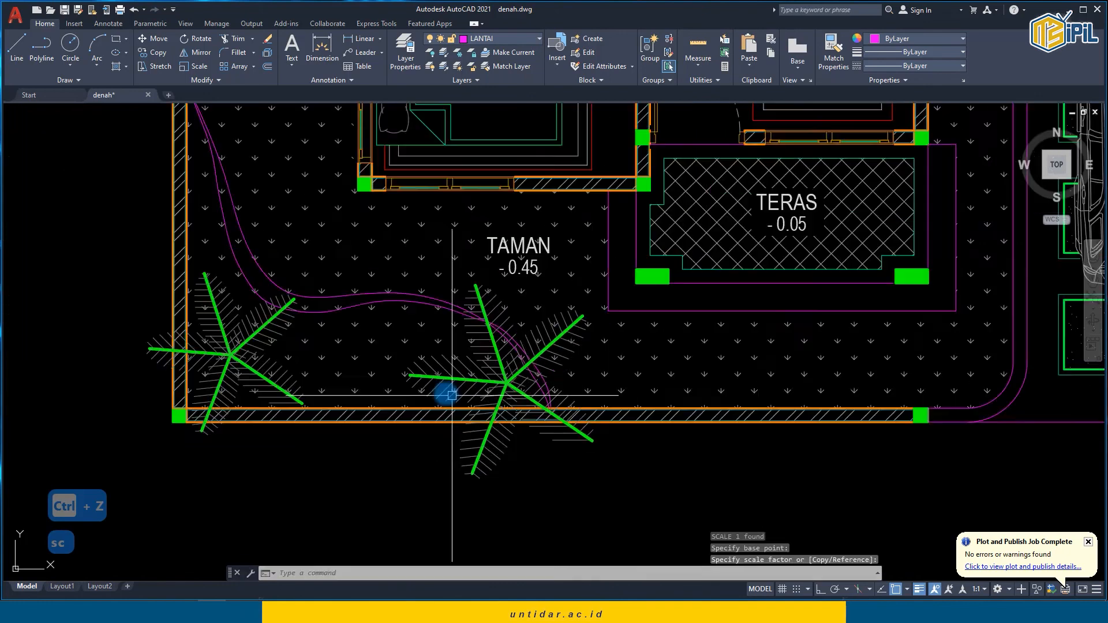
{"action": "scroll", "coordinate": [452, 395], "scroll_direction": "down", "scroll_amount": 2}
Step: Move the lower-left palm slightly away from the corner, and resize the upper-left and right-side palms for variety
{"action": "left_click", "coordinate": [326, 371]}
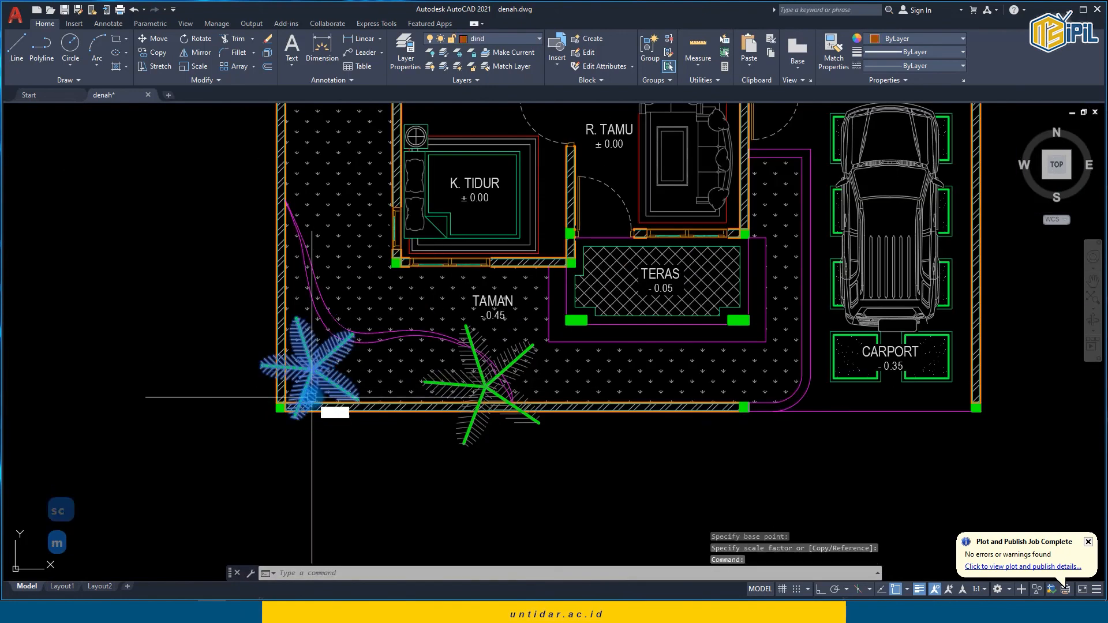
{"action": "type", "text": "m"}
{"action": "key", "text": "Return"}
{"action": "left_click", "coordinate": [319, 471]}
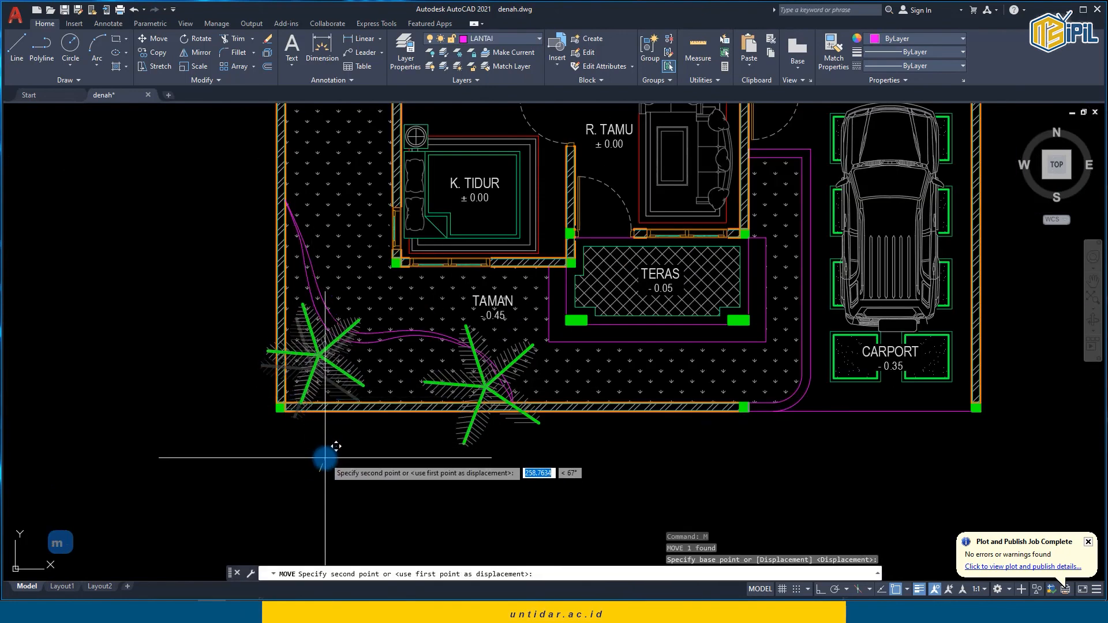
{"action": "left_click", "coordinate": [317, 367]}
{"action": "scroll", "coordinate": [317, 366], "scroll_direction": "down", "scroll_amount": 3}
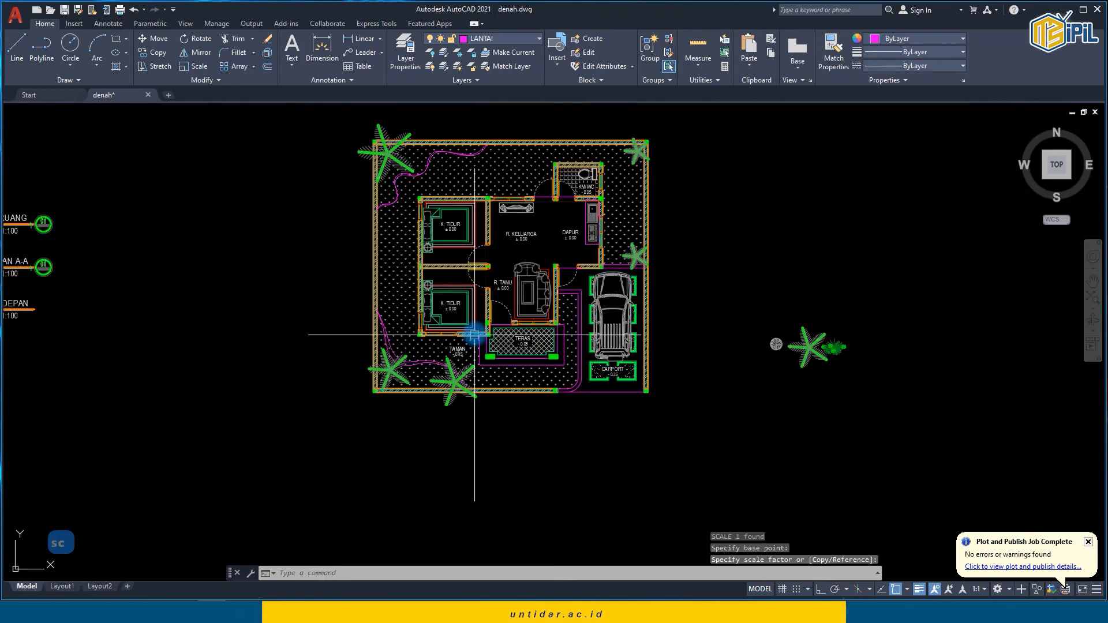
{"action": "key", "text": "Escape"}
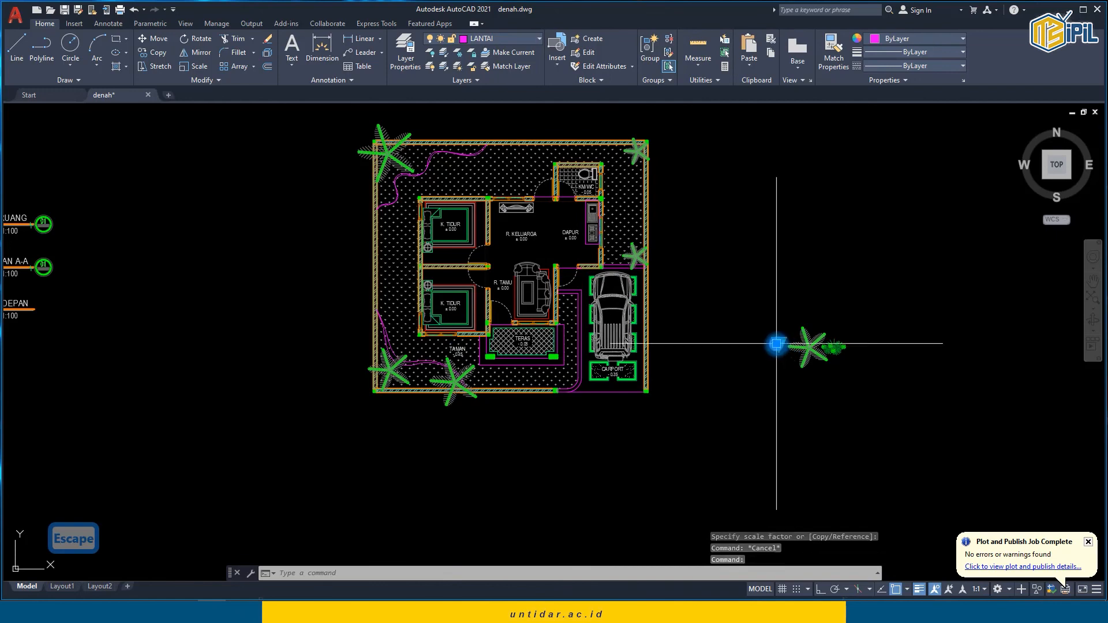
Step: Copy the round shrub symbol as a cluster of three between the two lower-left palms, with the left shrub enlarged
{"action": "type", "text": "co"}
{"action": "key", "text": "Return"}
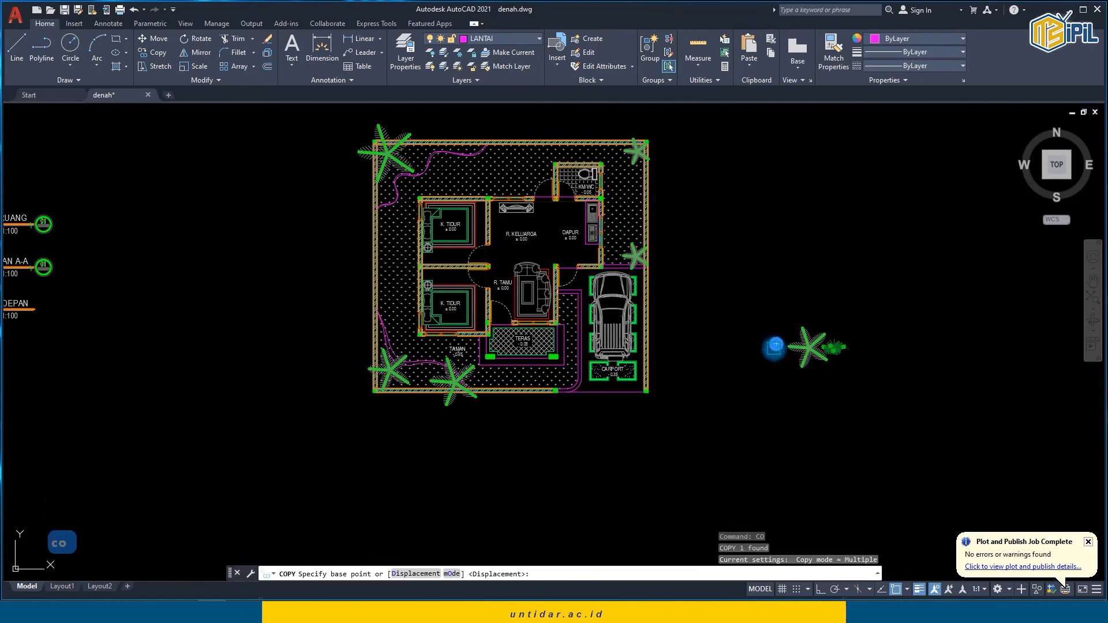
{"action": "left_click", "coordinate": [777, 344]}
{"action": "scroll", "coordinate": [397, 372], "scroll_direction": "up", "scroll_amount": 10}
{"action": "left_click", "coordinate": [561, 414]}
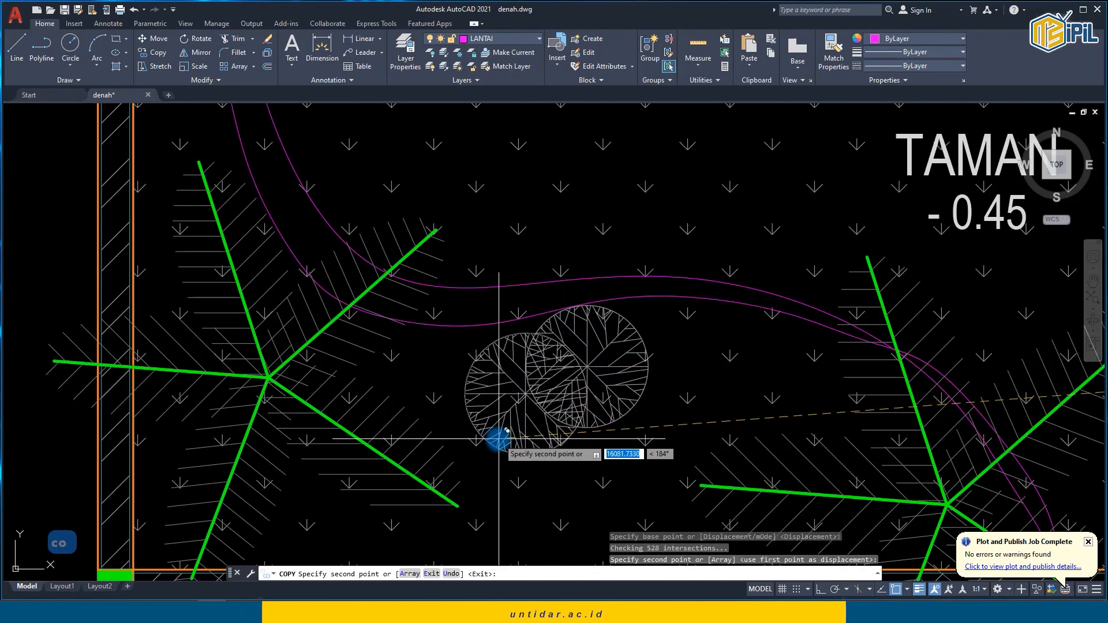
{"action": "left_click", "coordinate": [474, 457]}
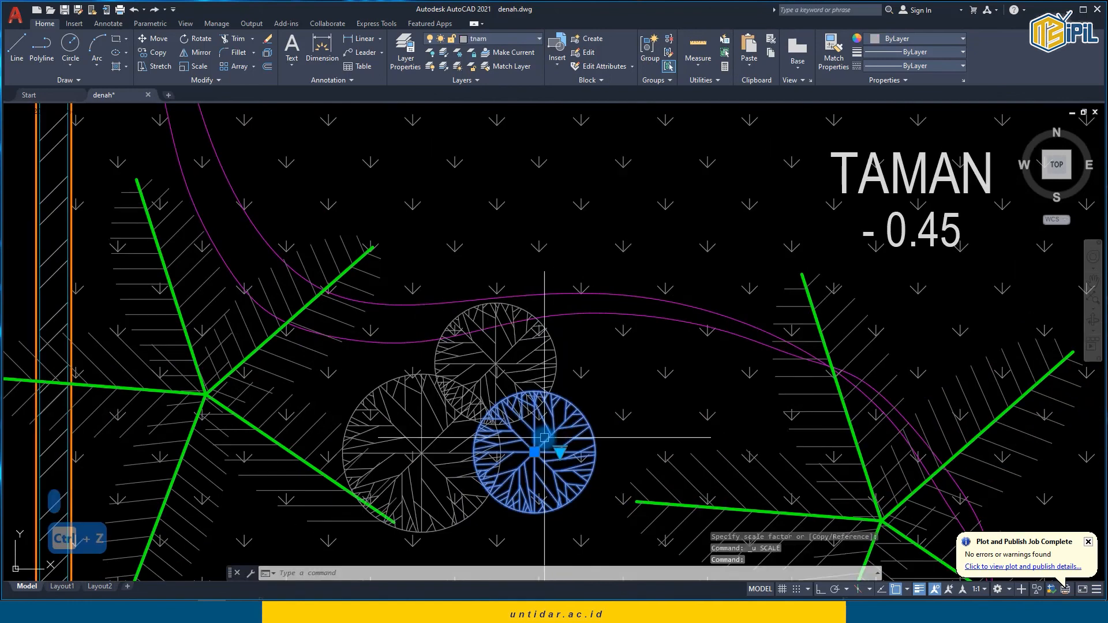
Step: Scale down the lower-right shrub of the cluster about its centre
{"action": "key", "text": "space"}
{"action": "left_click", "coordinate": [535, 452]}
{"action": "scroll", "coordinate": [544, 462], "scroll_direction": "up", "scroll_amount": 3}
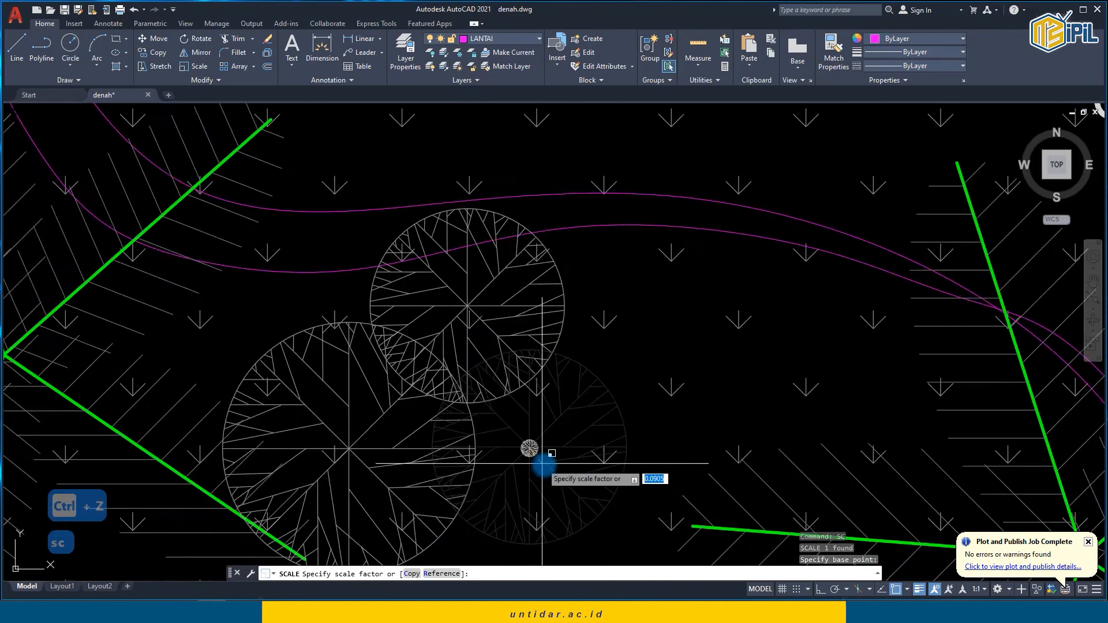
{"action": "left_click", "coordinate": [834, 478]}
{"action": "scroll", "coordinate": [837, 478], "scroll_direction": "down", "scroll_amount": 6}
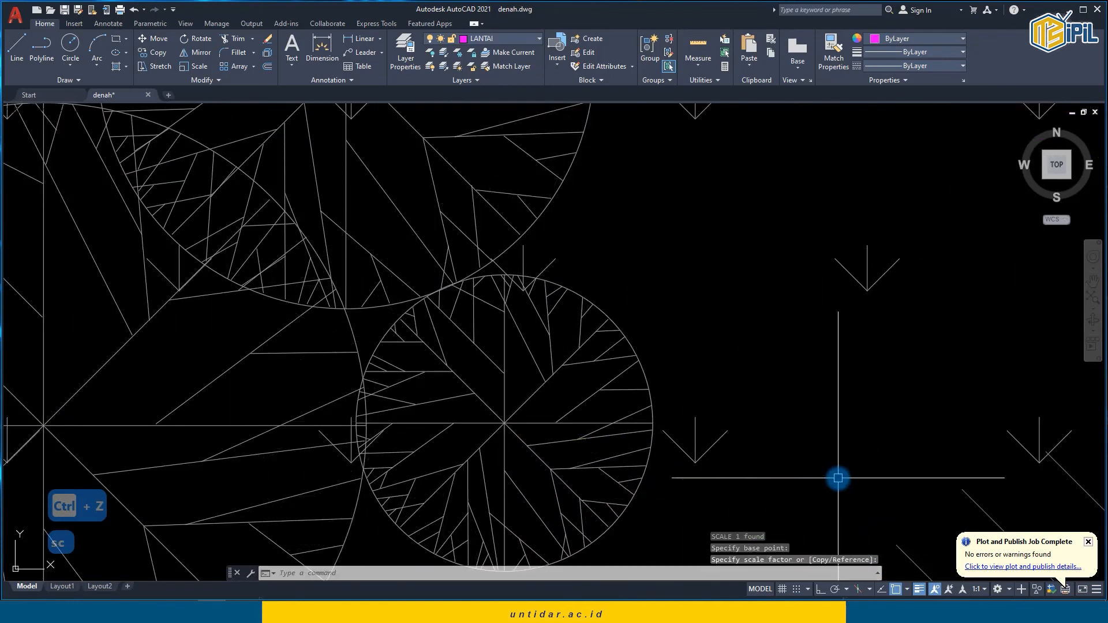
Step: Copy the green bush symbol from beside the plan to the garden beside the larger palm at the lower boundary wall
{"action": "left_click", "coordinate": [1071, 376]}
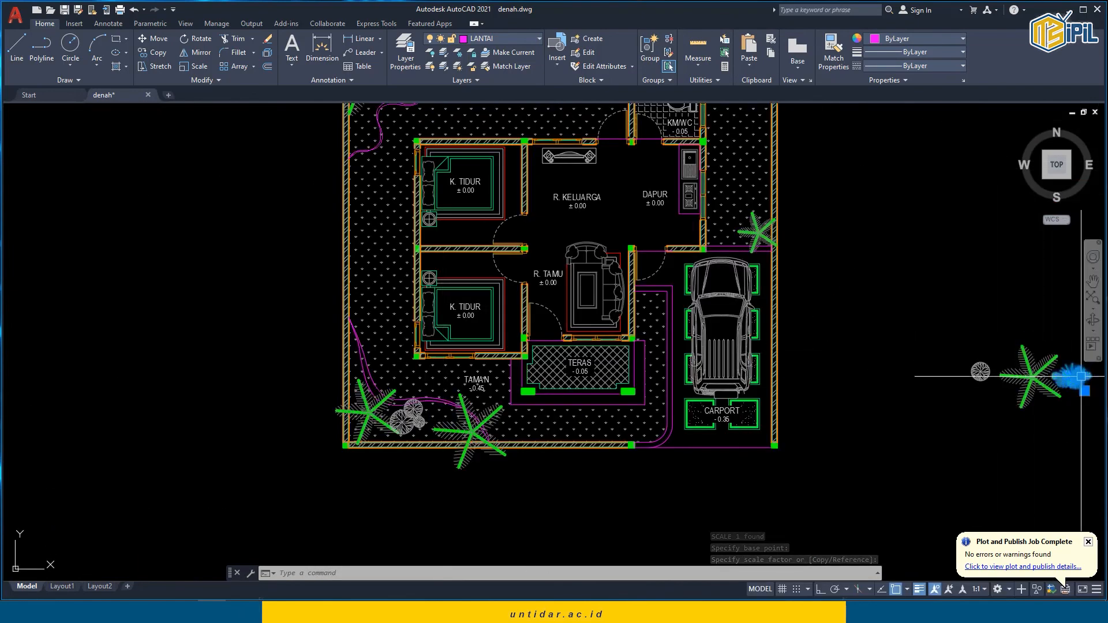
{"action": "type", "text": "cp"}
{"action": "key", "text": "Return"}
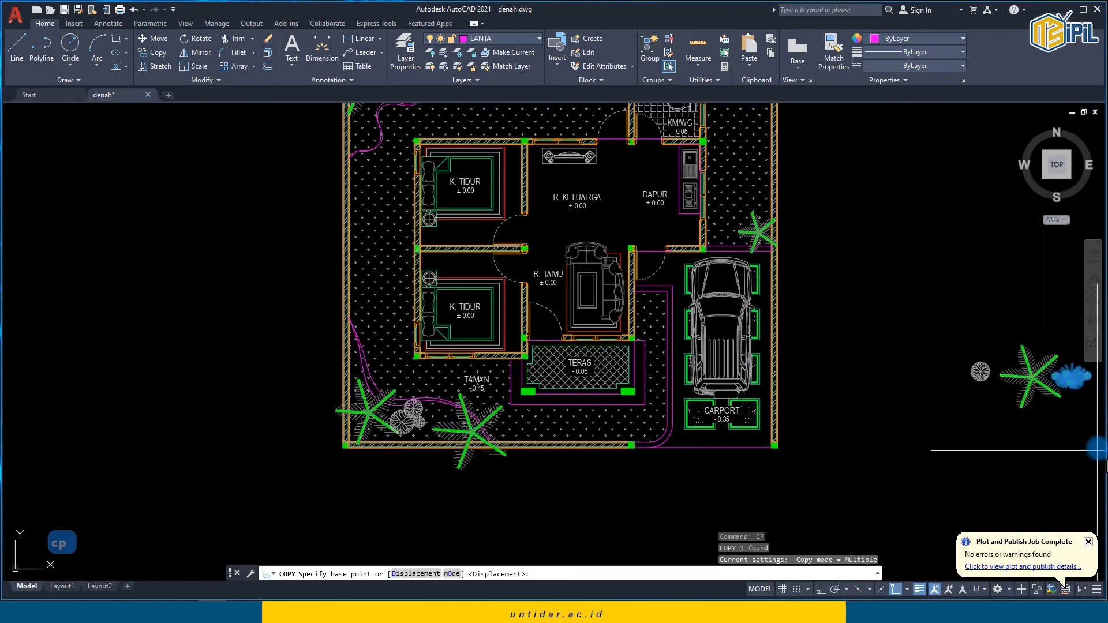
{"action": "left_click", "coordinate": [1078, 385]}
{"action": "scroll", "coordinate": [426, 359], "scroll_direction": "up", "scroll_amount": 2}
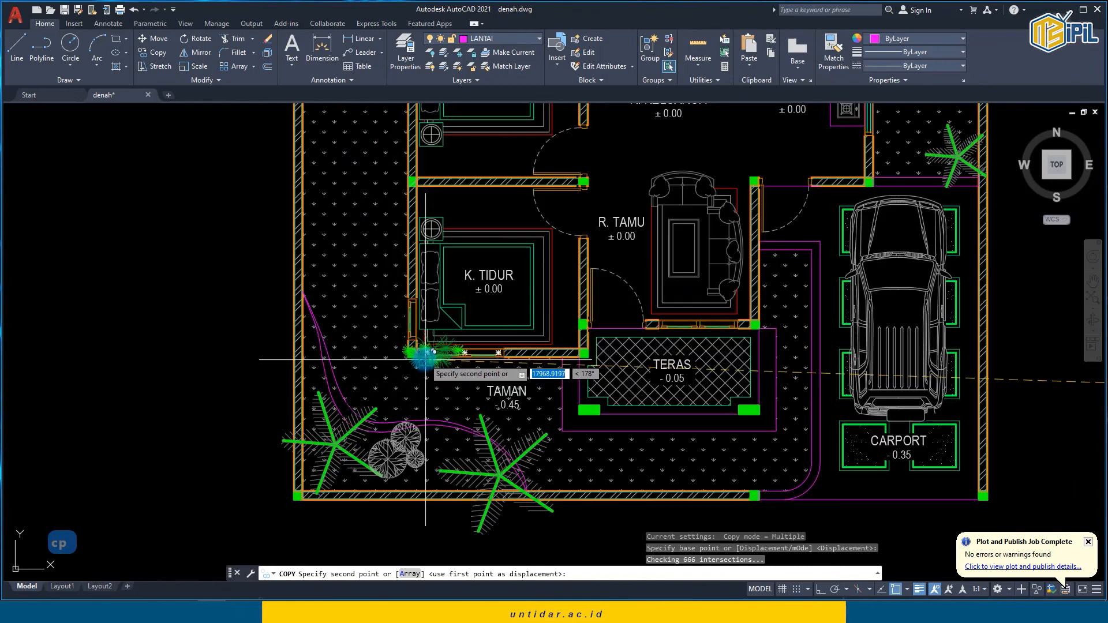
{"action": "scroll", "coordinate": [462, 386], "scroll_direction": "up", "scroll_amount": 2}
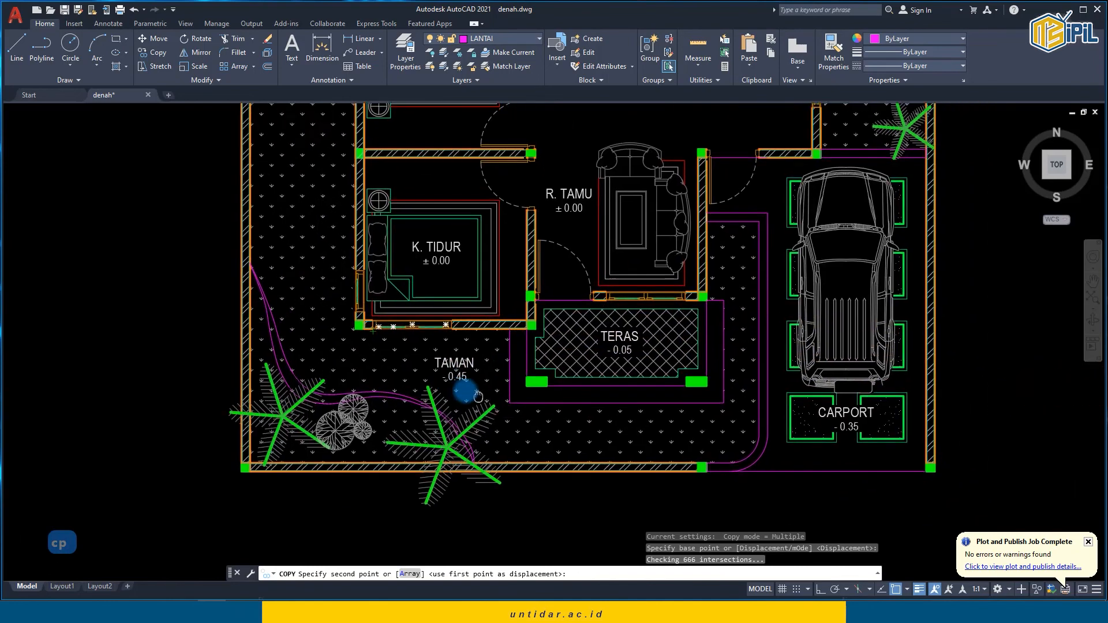
{"action": "scroll", "coordinate": [526, 428], "scroll_direction": "up", "scroll_amount": 2}
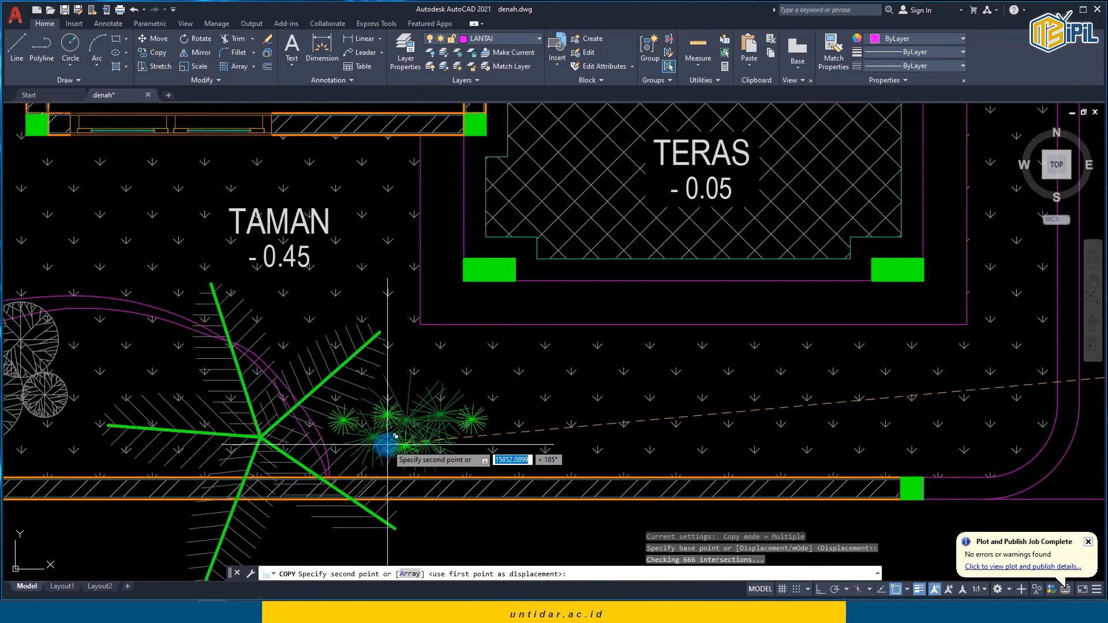
{"action": "left_click", "coordinate": [430, 430]}
{"action": "key", "text": "Escape"}
Step: Copy the green bush along the lower boundary wall as a straight horizontal array of 5 items, ending near the curved carport edge
{"action": "middle_click_drag", "start_coordinate": [419, 406], "coordinate": [380, 352]}
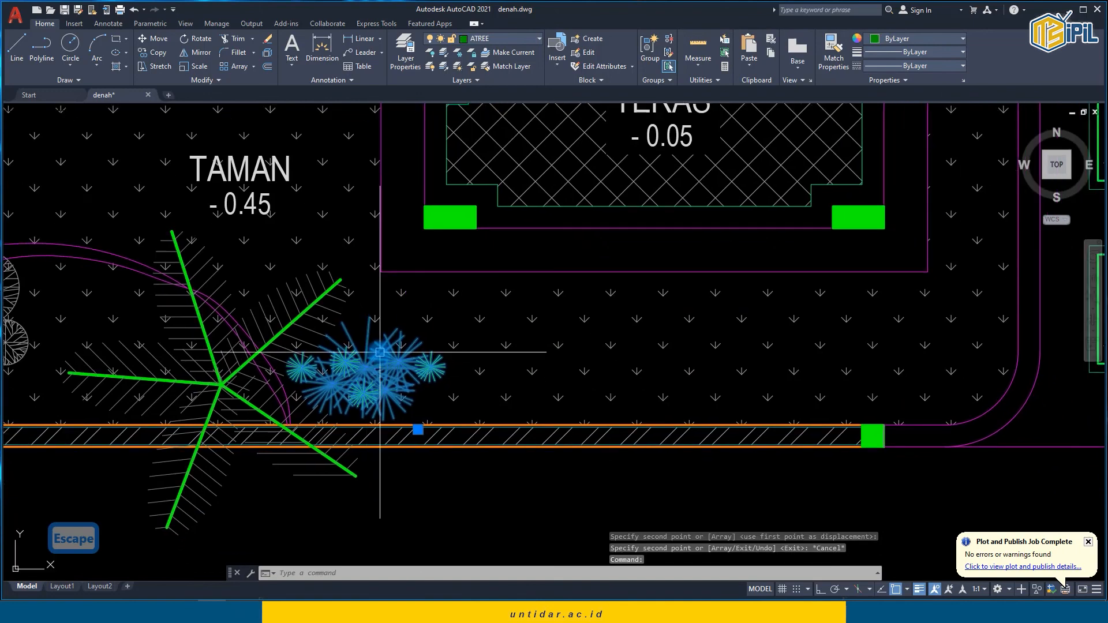
{"action": "type", "text": "cp"}
{"action": "key", "text": "Return"}
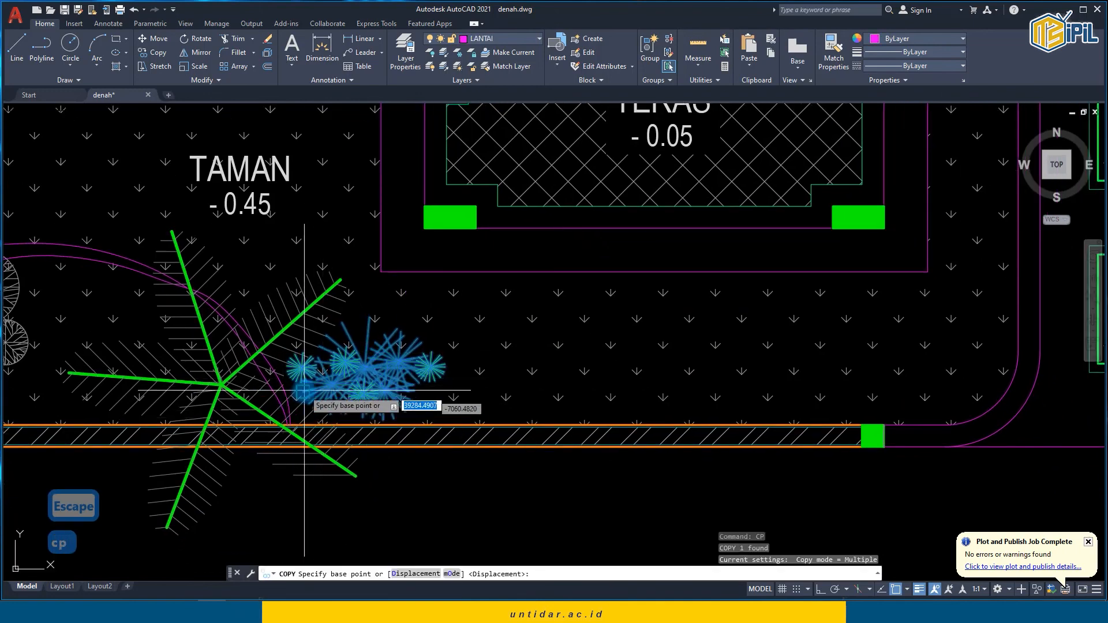
{"action": "left_click", "coordinate": [293, 522]}
{"action": "key", "text": "F8"}
{"action": "type", "text": "a"}
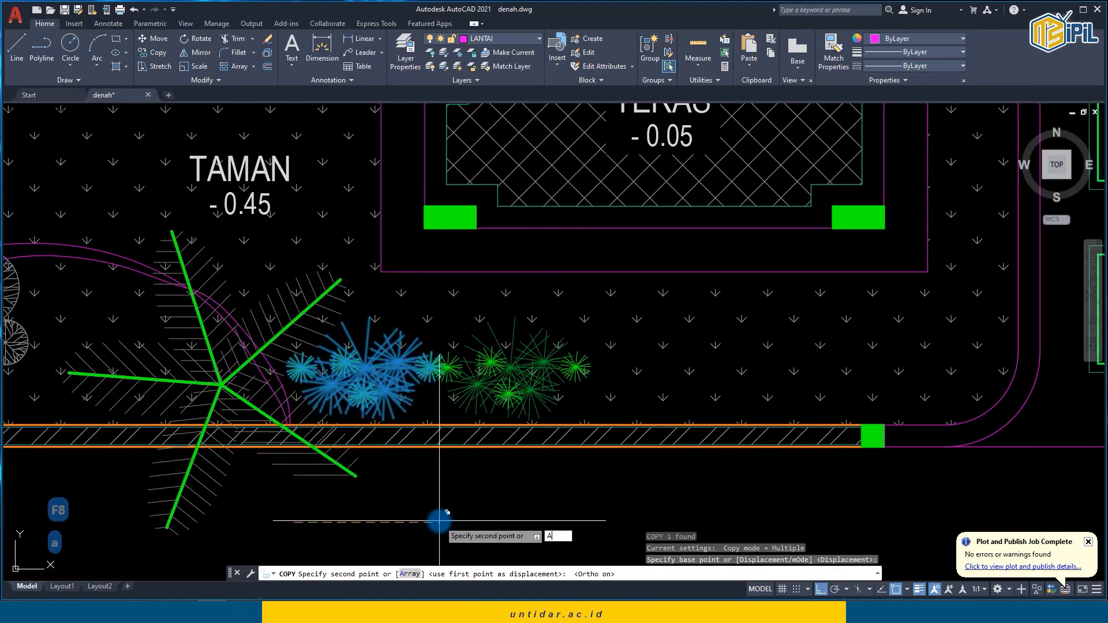
{"action": "key", "text": "Return"}
{"action": "type", "text": "5"}
{"action": "key", "text": "Return"}
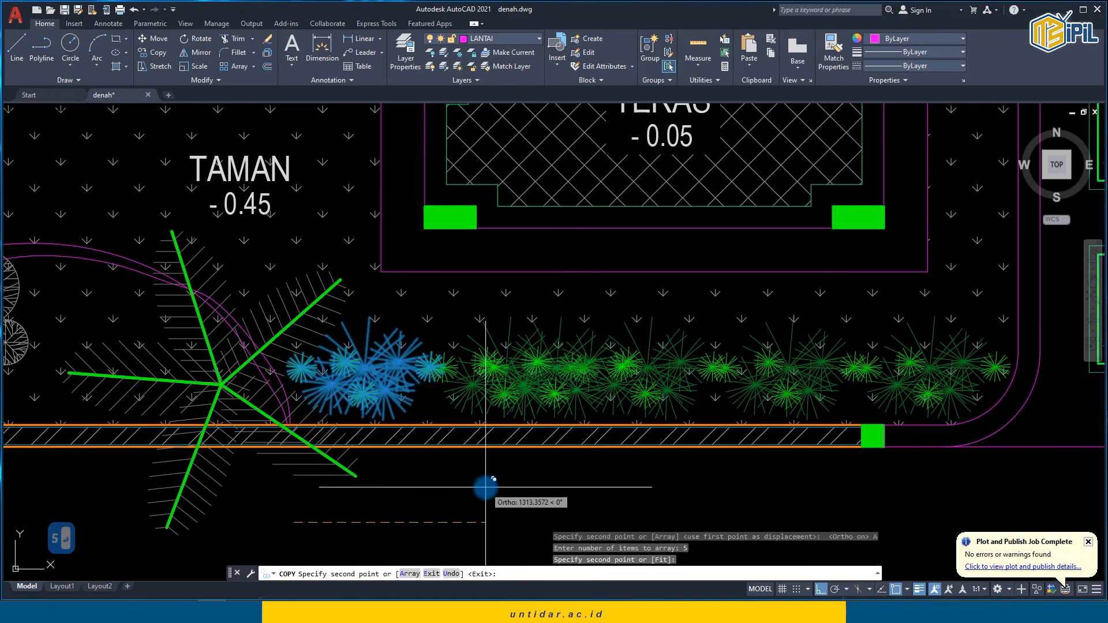
{"action": "key", "text": "Escape"}
Step: Copy the first bush of the row to the remaining garden strips along the boundary walls and beside the house
{"action": "scroll", "coordinate": [403, 388], "scroll_direction": "down", "scroll_amount": 6}
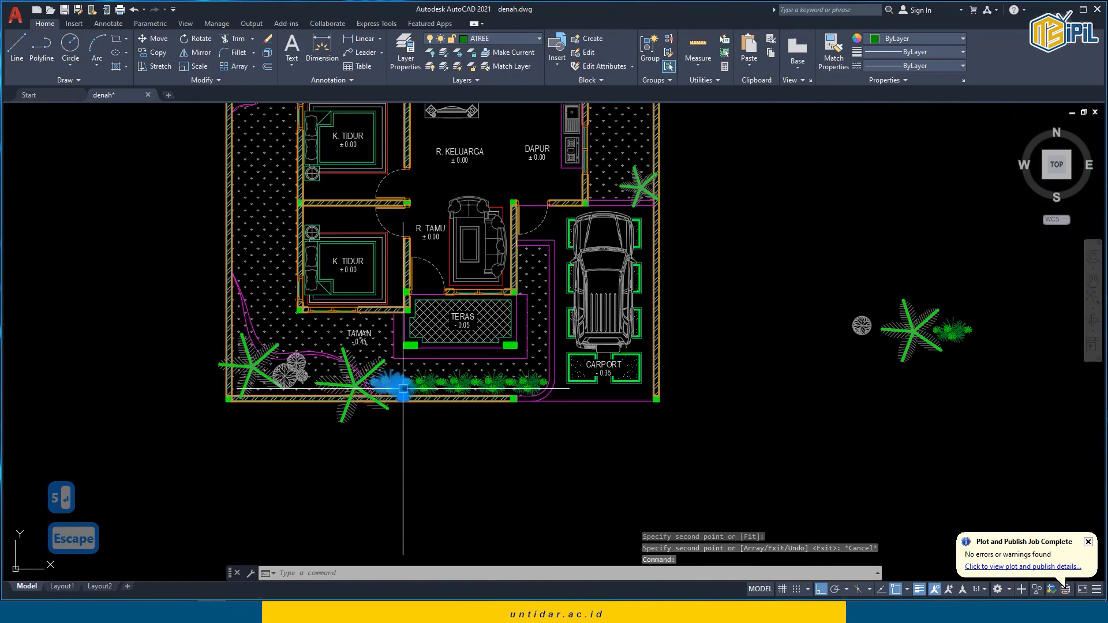
{"action": "type", "text": "cp"}
{"action": "key", "text": "Return"}
{"action": "left_click", "coordinate": [394, 391]}
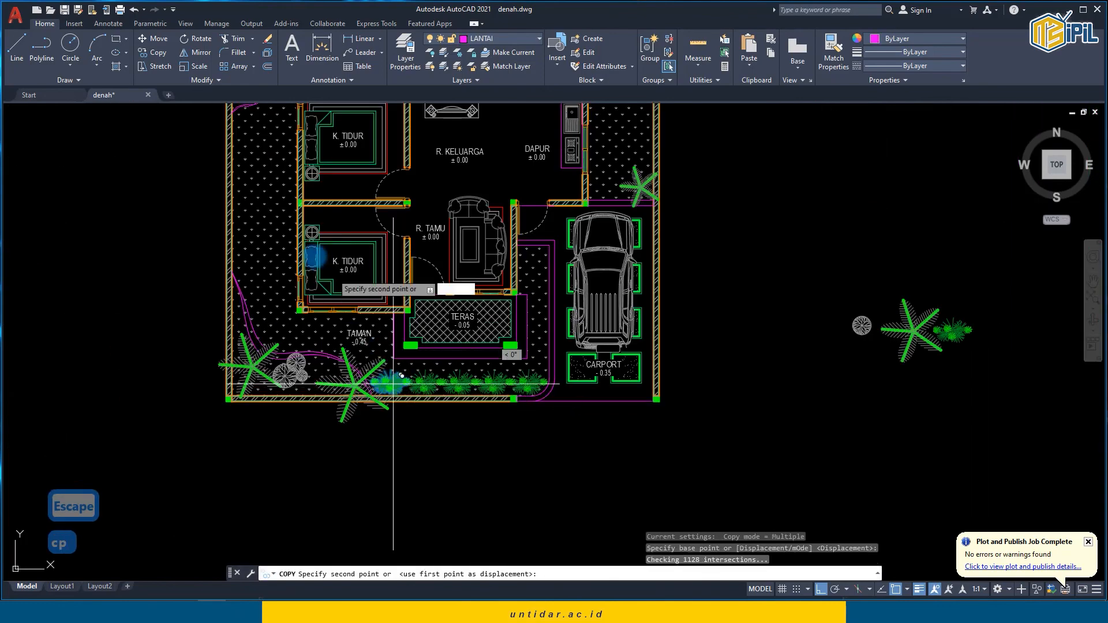
{"action": "key", "text": "Escape"}
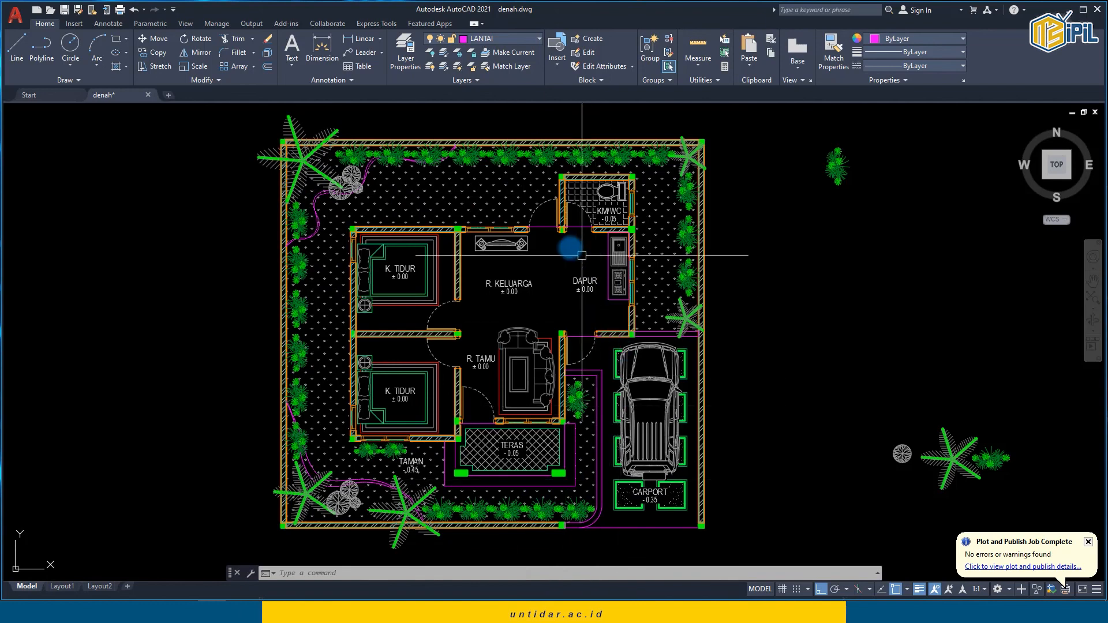
Step: Turn on the As layer to show the red axis lines across the floor plan
{"action": "left_click", "coordinate": [496, 38]}
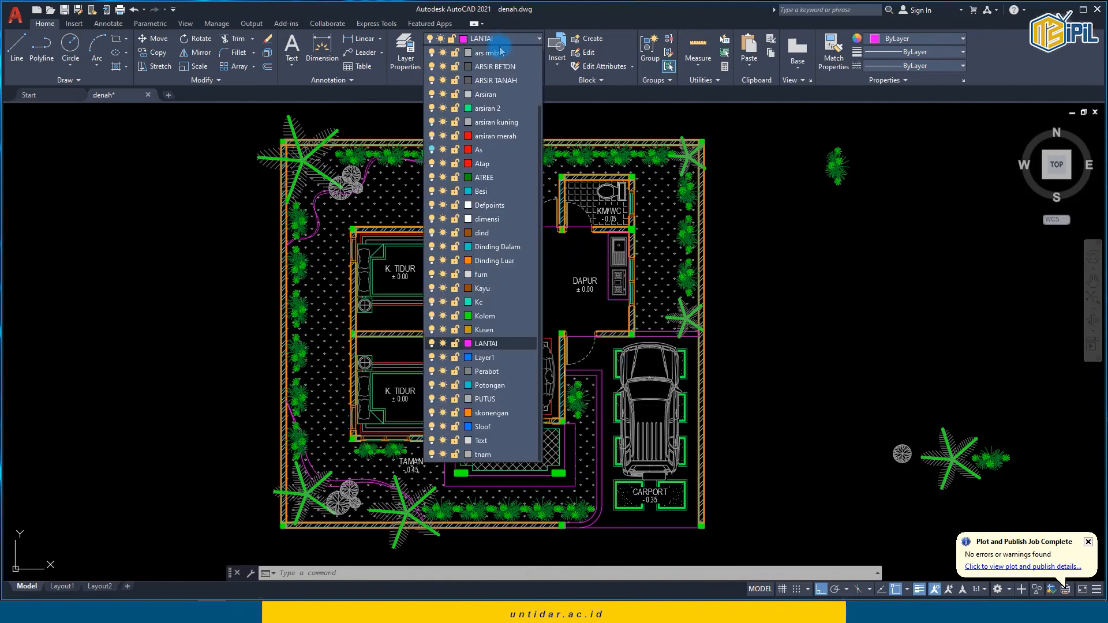
{"action": "left_click", "coordinate": [432, 150]}
{"action": "left_click", "coordinate": [785, 297]}
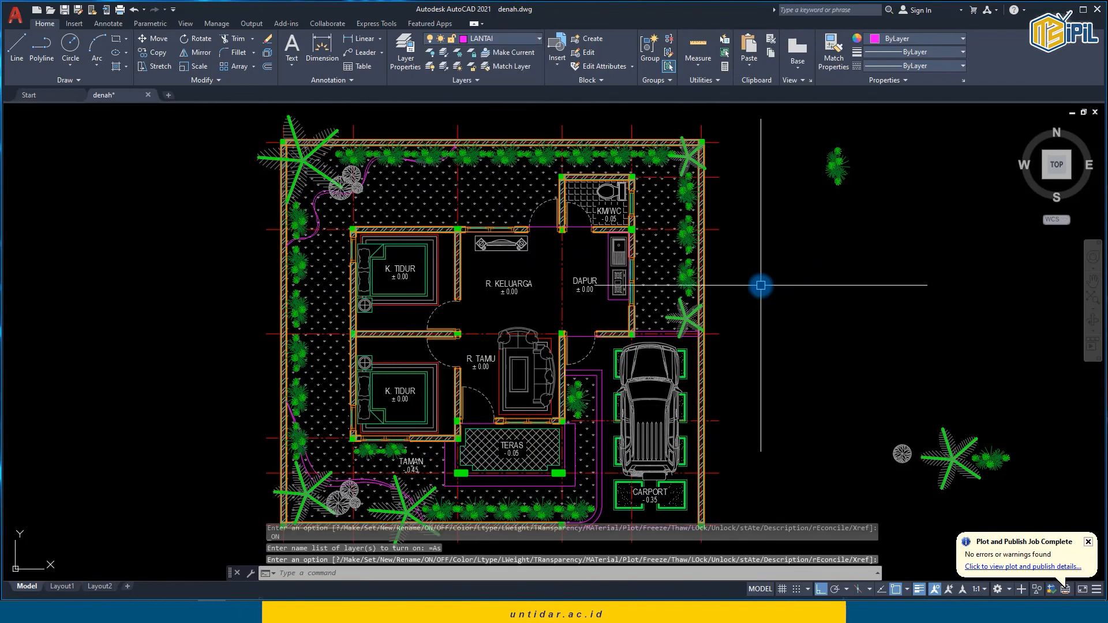
Step: Erase all the spare plant symbols beside the plan and save the drawing
{"action": "middle_click_drag", "start_coordinate": [806, 292], "coordinate": [731, 270]}
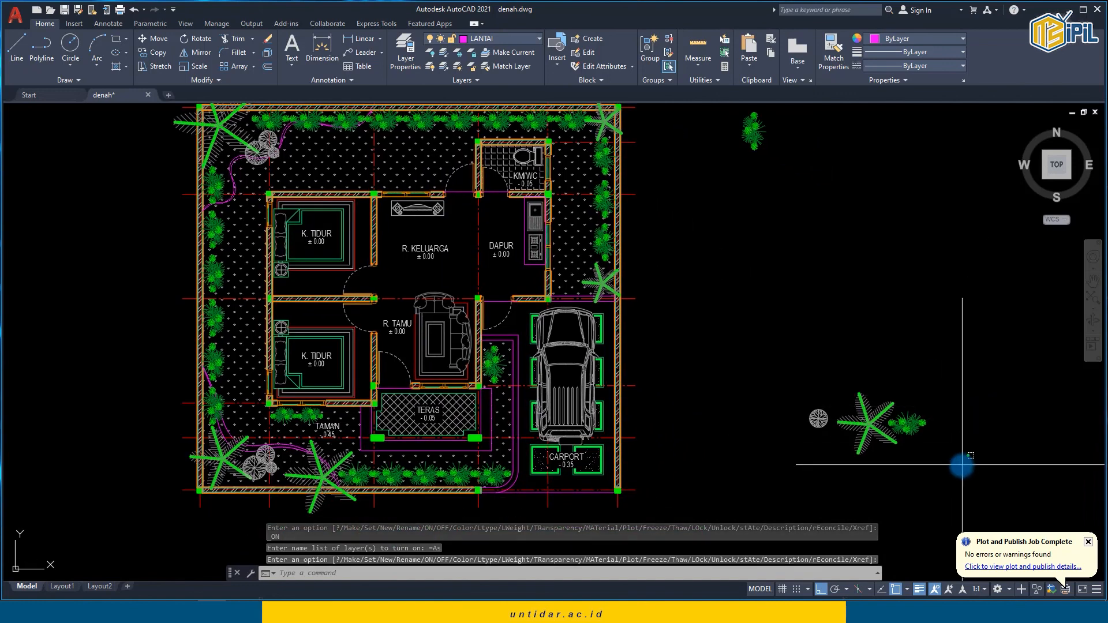
{"action": "left_click", "coordinate": [963, 510]}
{"action": "left_click", "coordinate": [723, 127]}
{"action": "key", "text": "Delete"}
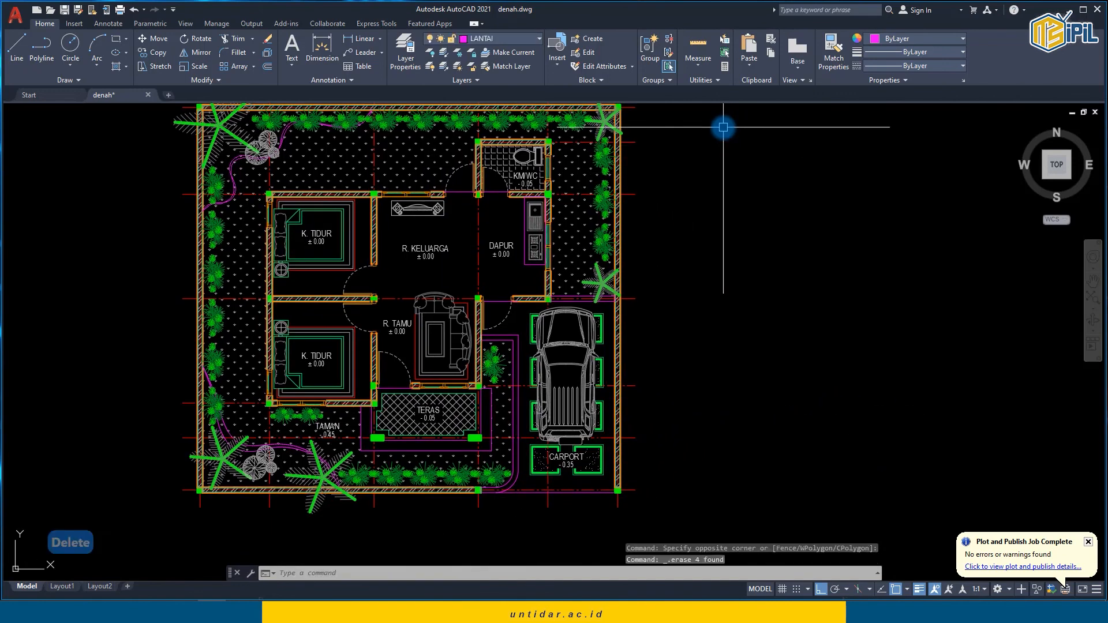
{"action": "key", "text": "ctrl+s"}
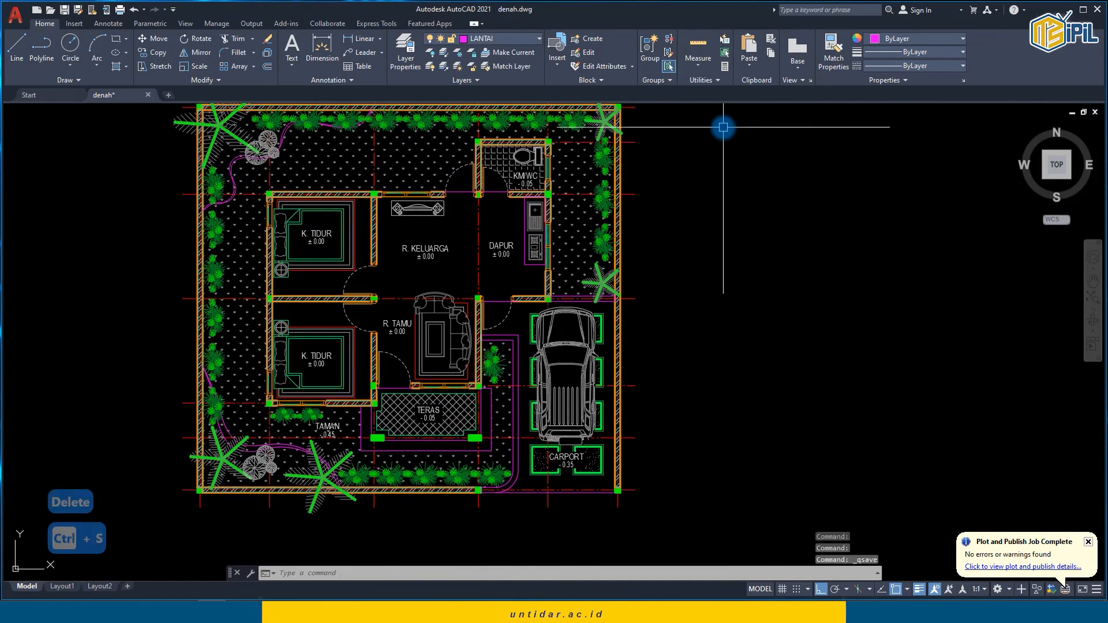